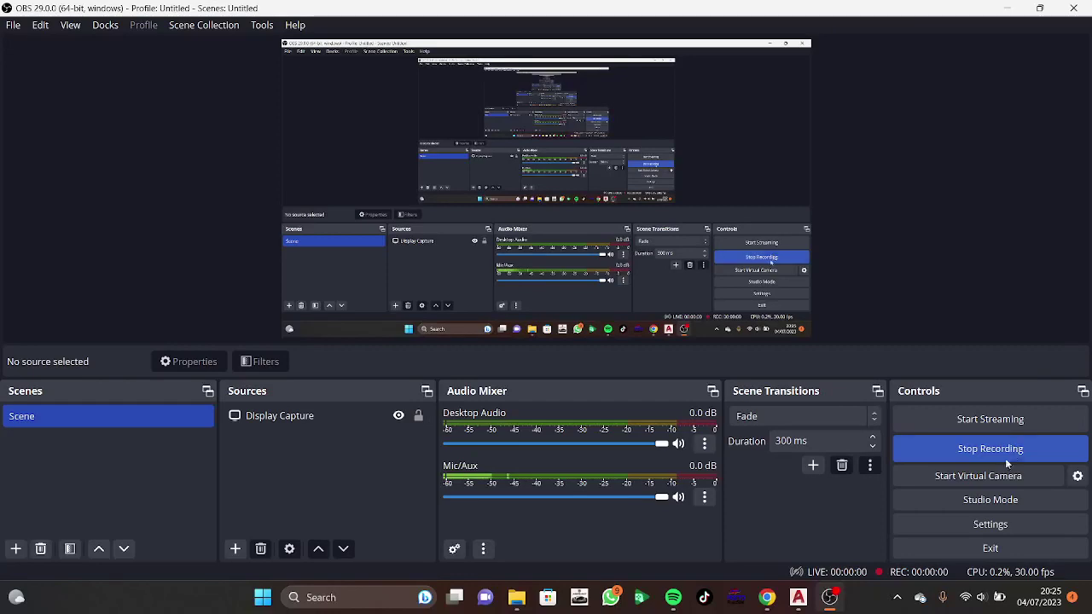
Step: Review the belt roller reference drawing, then return to the empty AutoCAD Drawing1
click(773, 601)
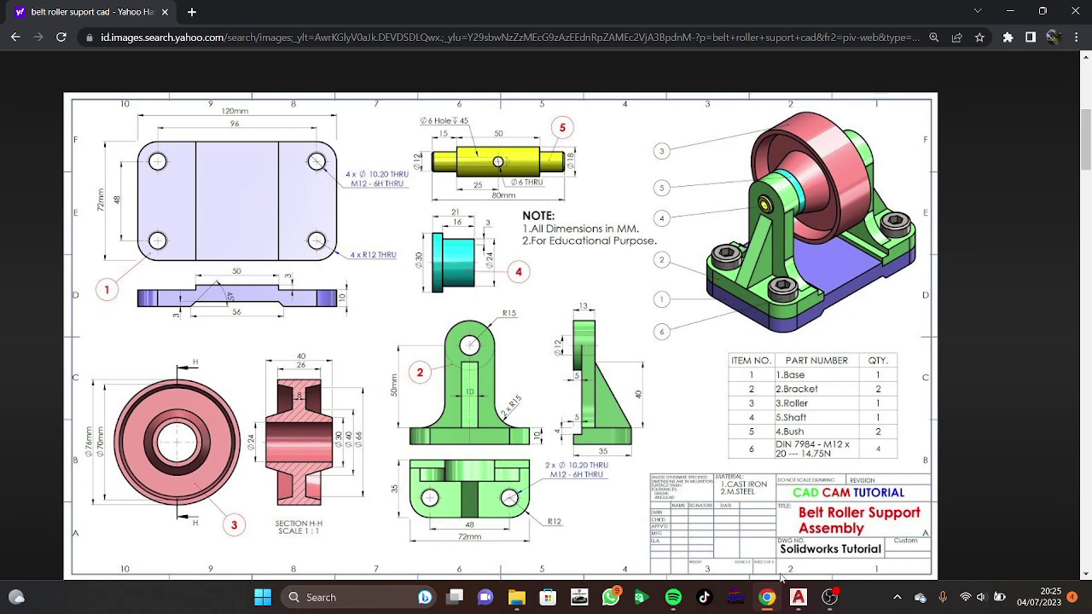
click(797, 598)
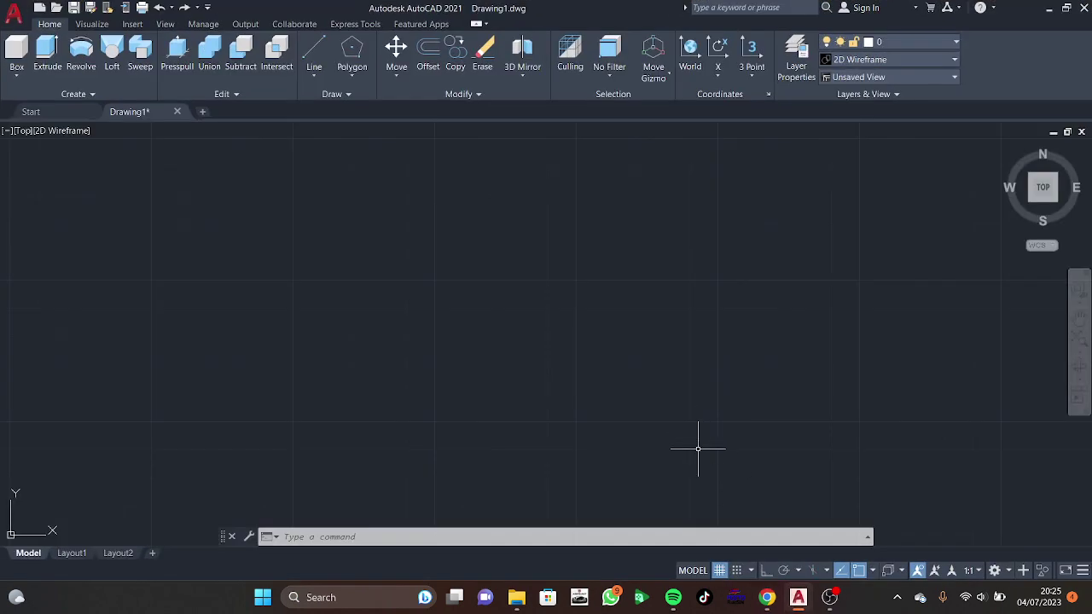
Step: Draw the 120 by 10 base plate rectangle
text(l)
key(Return)
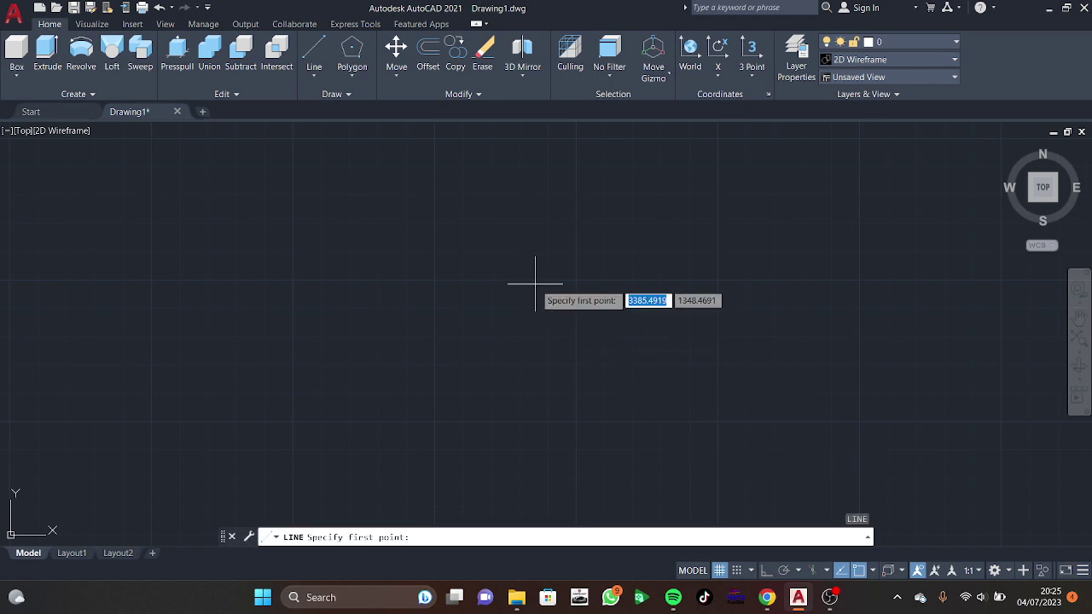
key(Escape)
text(c)
key(Return)
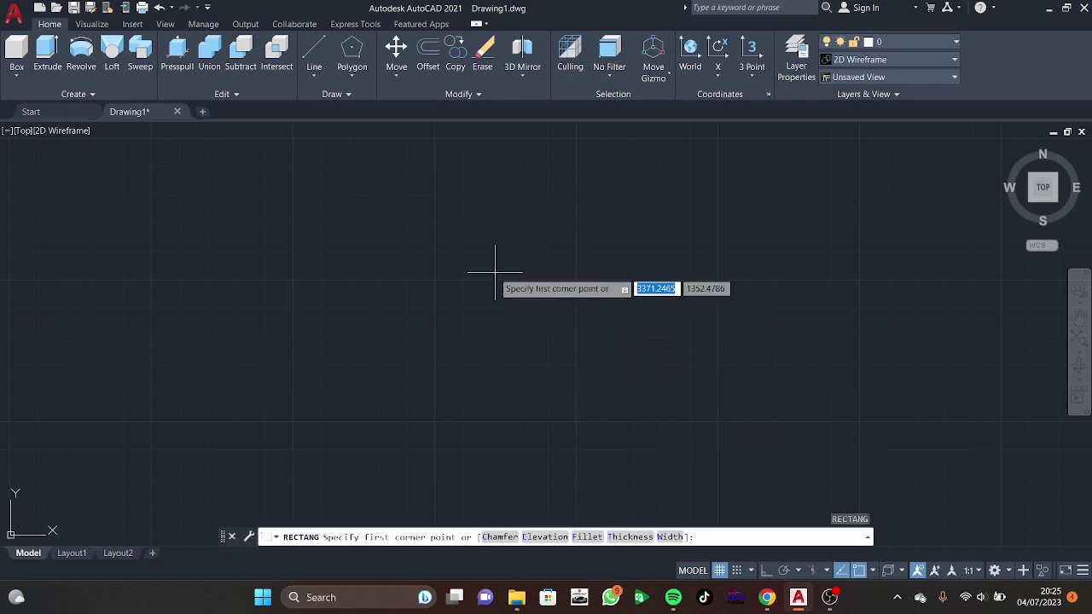
click(492, 272)
text(12)
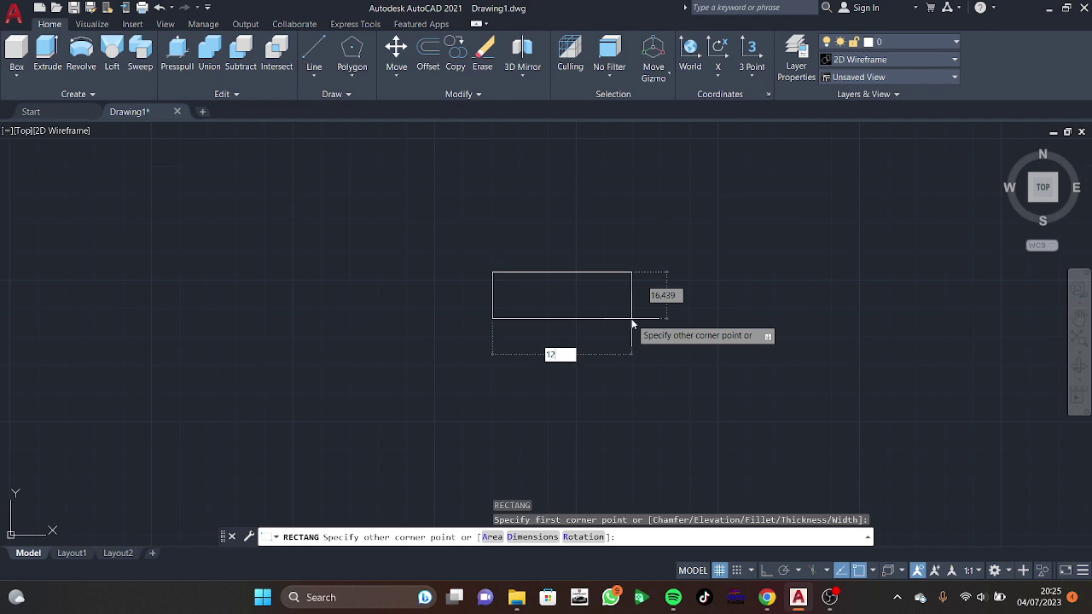
text(0)
key(Tab)
text(0)
key(Return)
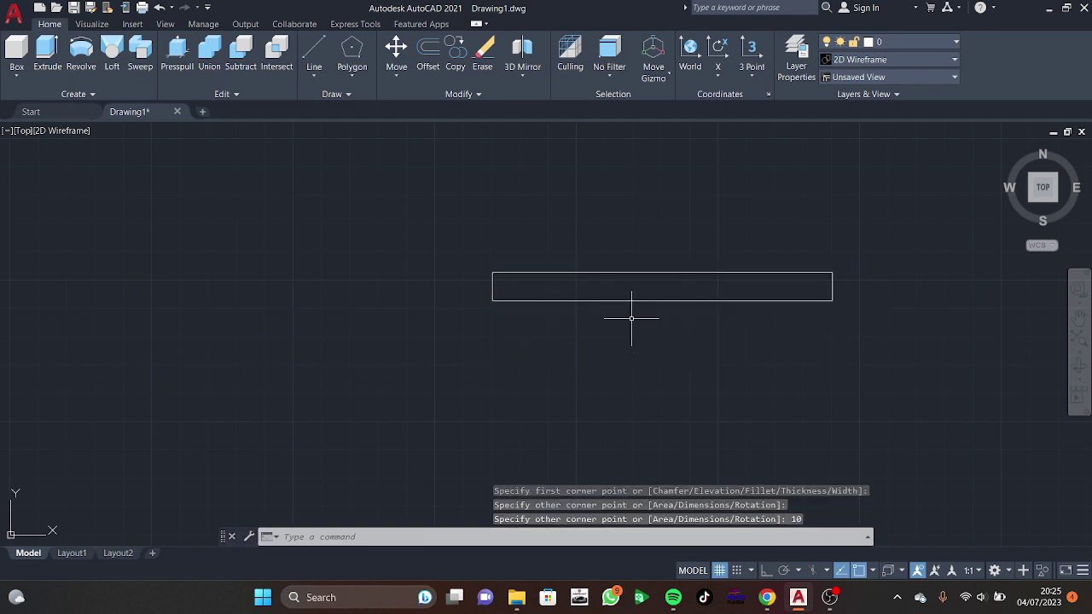
Step: With Ortho on, draw the half step outline 25 units left from the top edge midpoint
text(l)
key(Return)
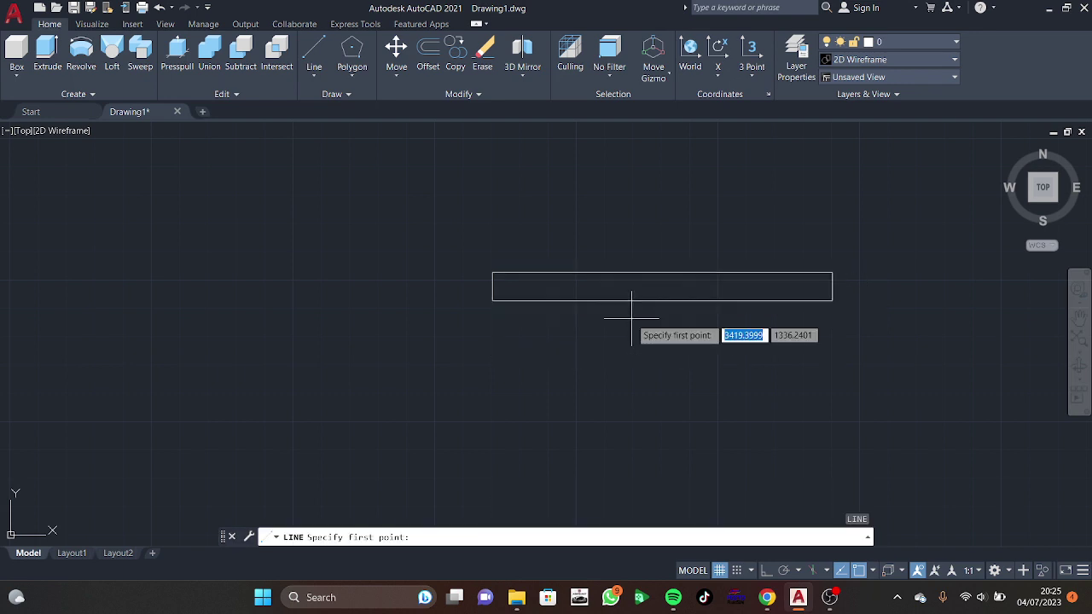
click(661, 260)
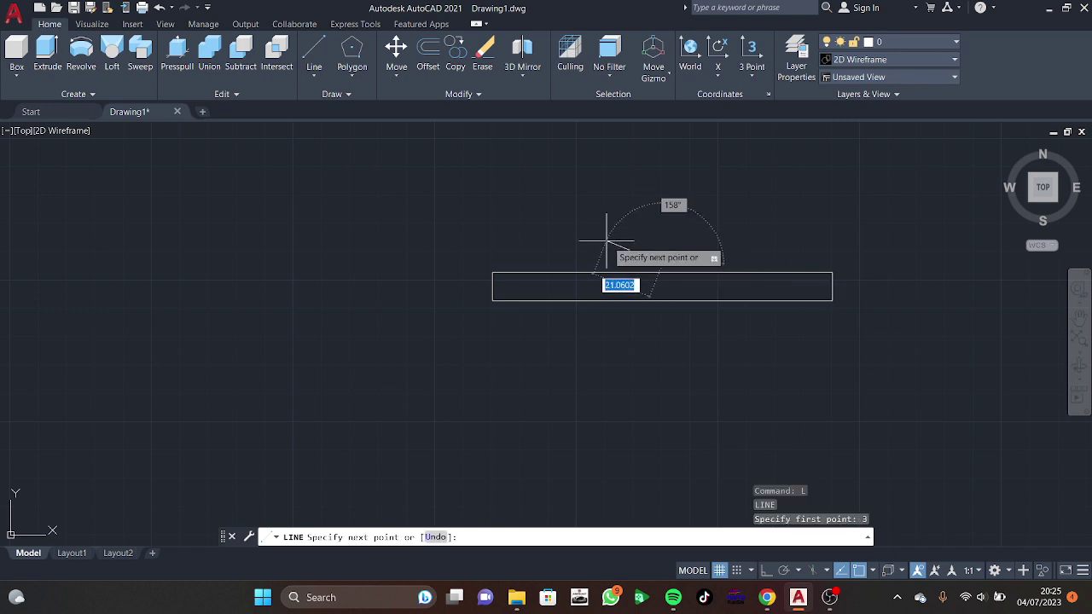
click(766, 571)
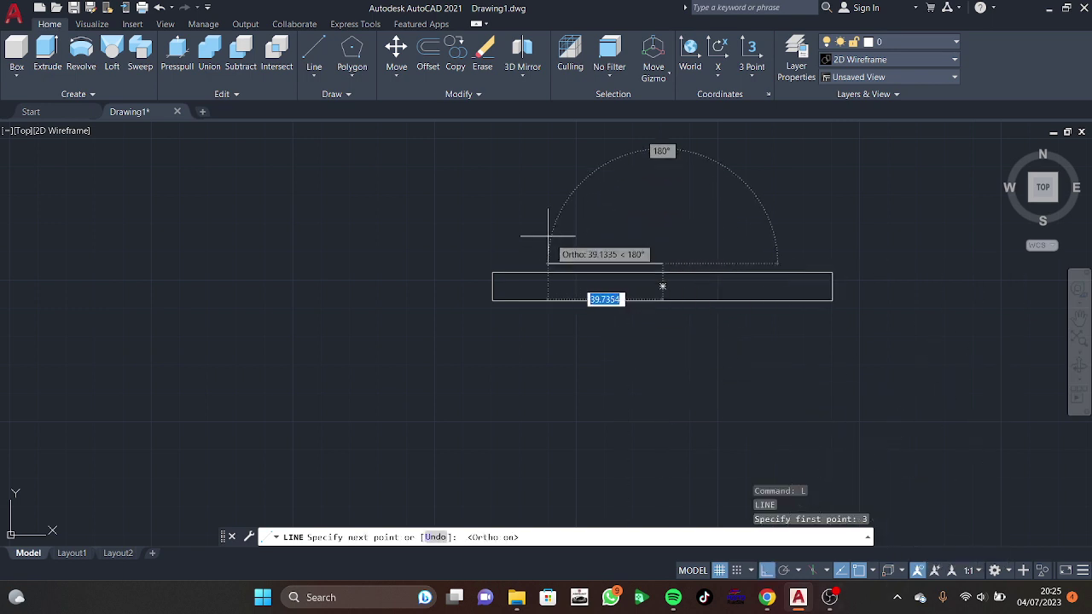
text(25)
key(Return)
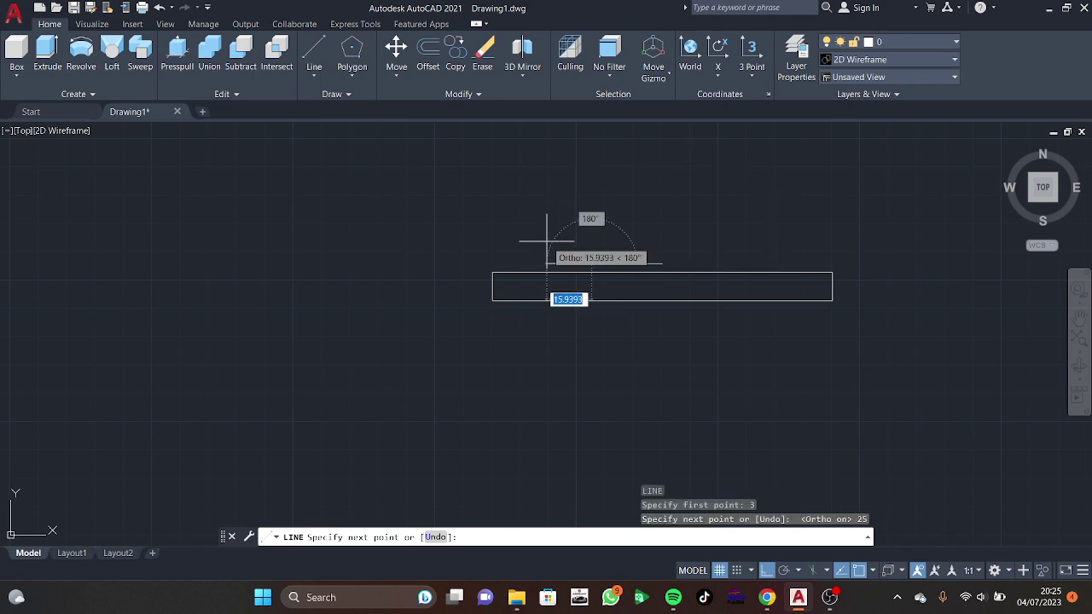
click(591, 270)
key(Escape)
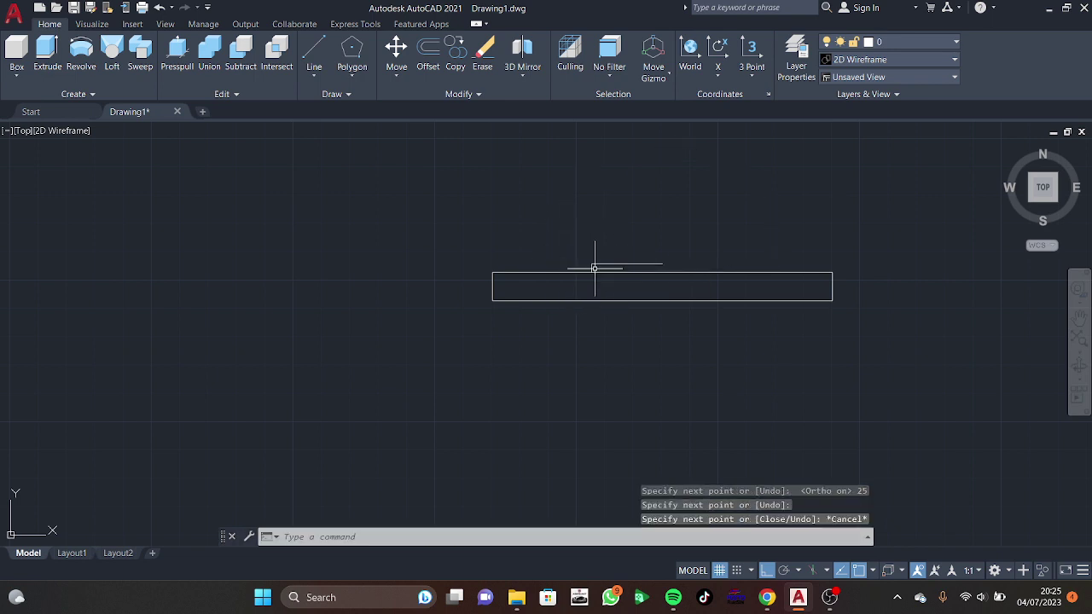
Step: Mirror the two step lines about the vertical centre line, keeping the originals
click(598, 264)
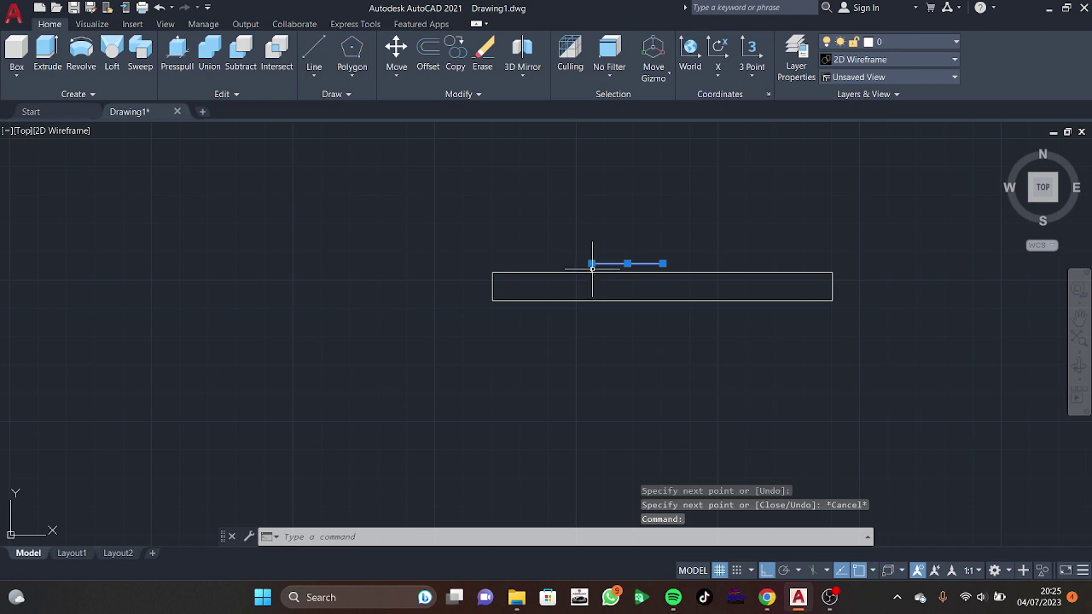
click(591, 270)
key(Return)
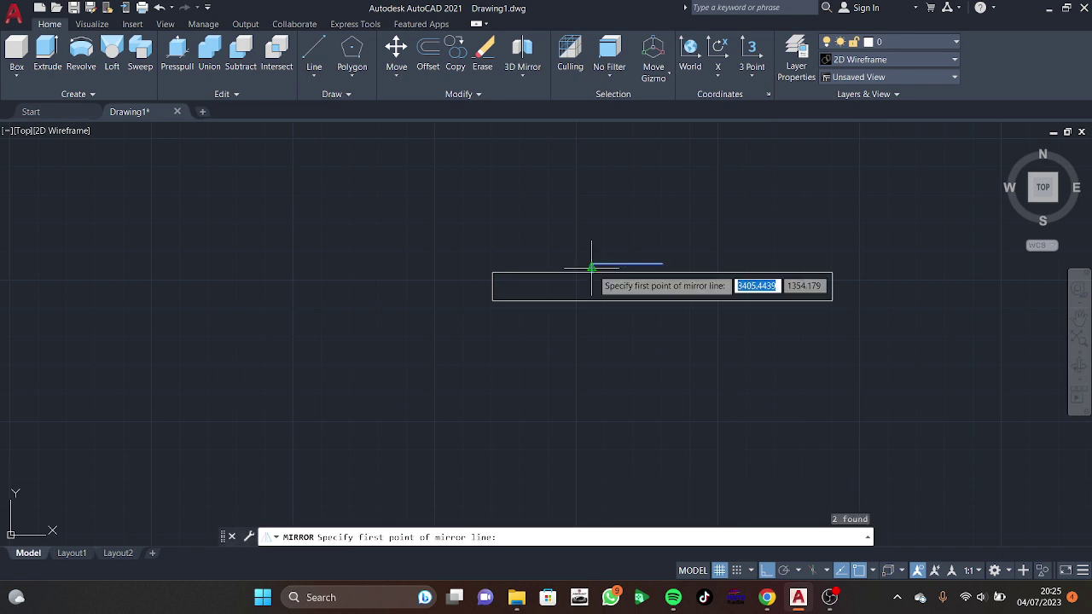
click(662, 264)
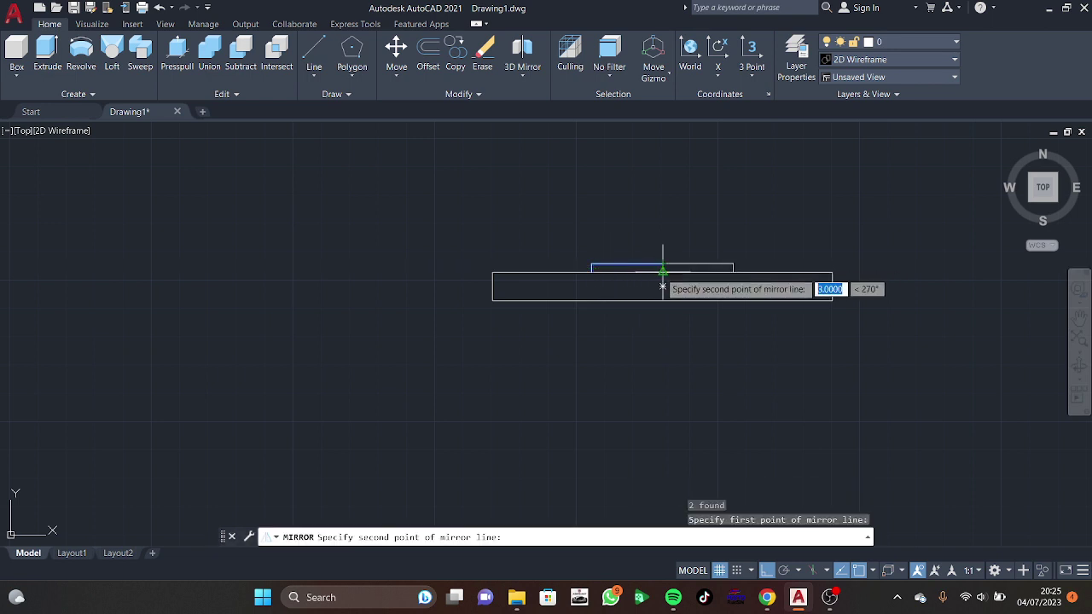
click(661, 271)
key(Return)
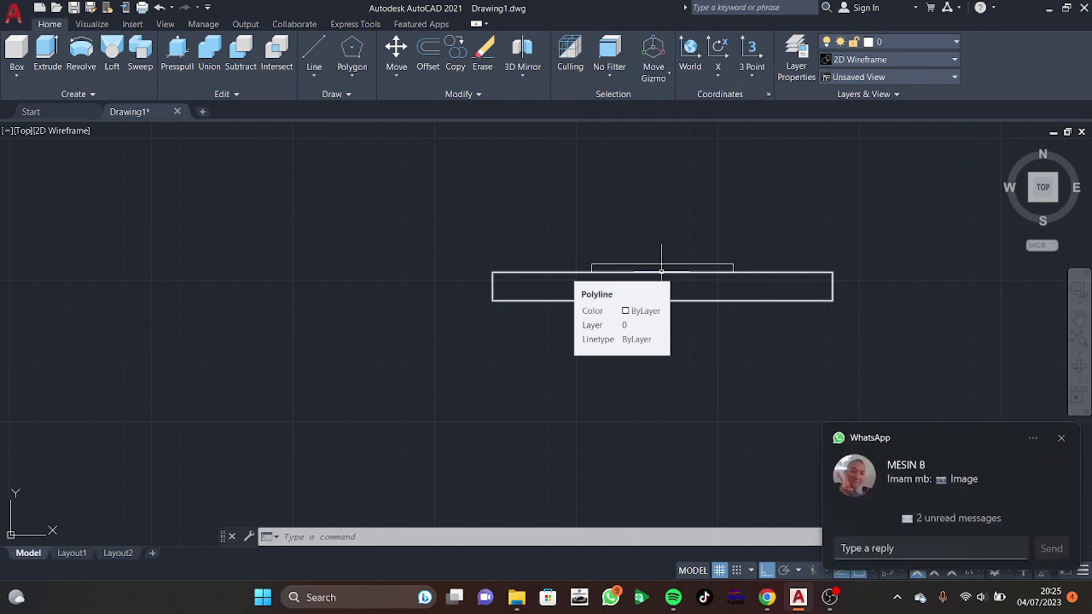
click(966, 590)
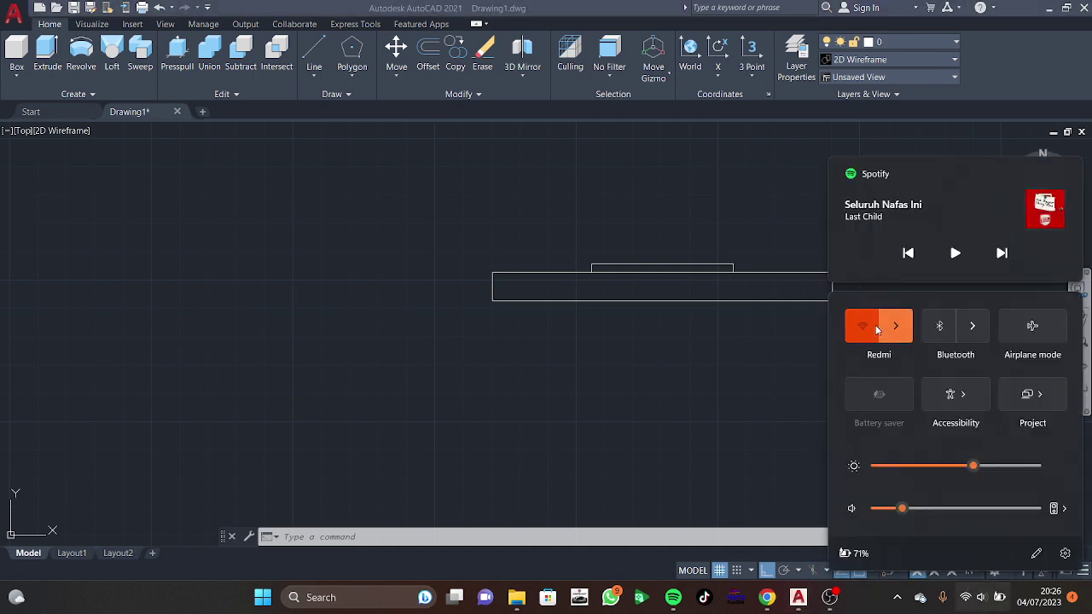
click(799, 213)
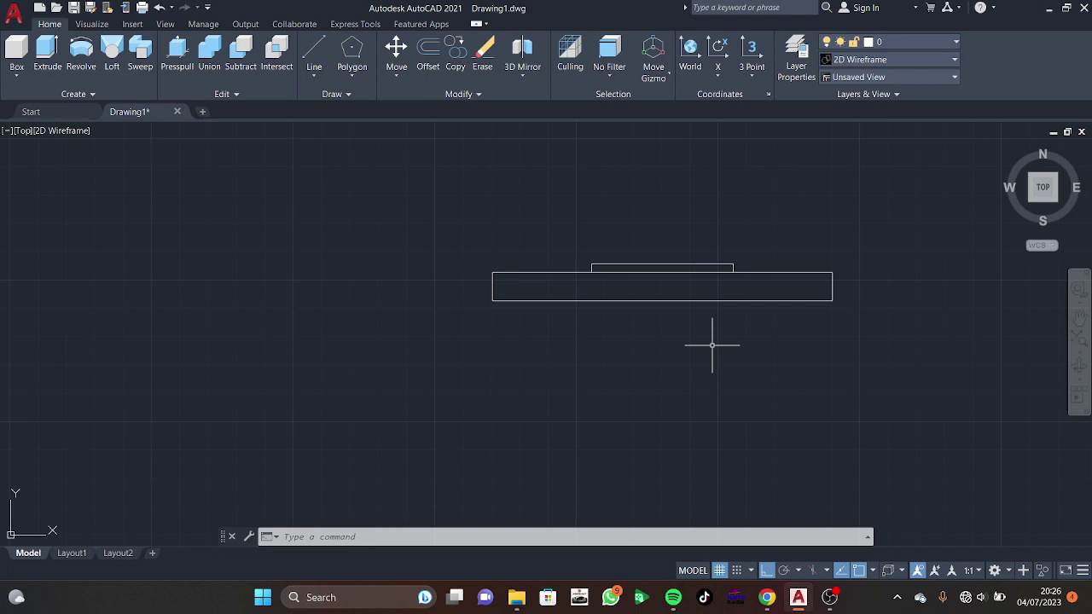
text(l)
Step: Draw the recess outline: start 28 left of bottom midpoint, then 3 up, 56 across, 3 down
key(Return)
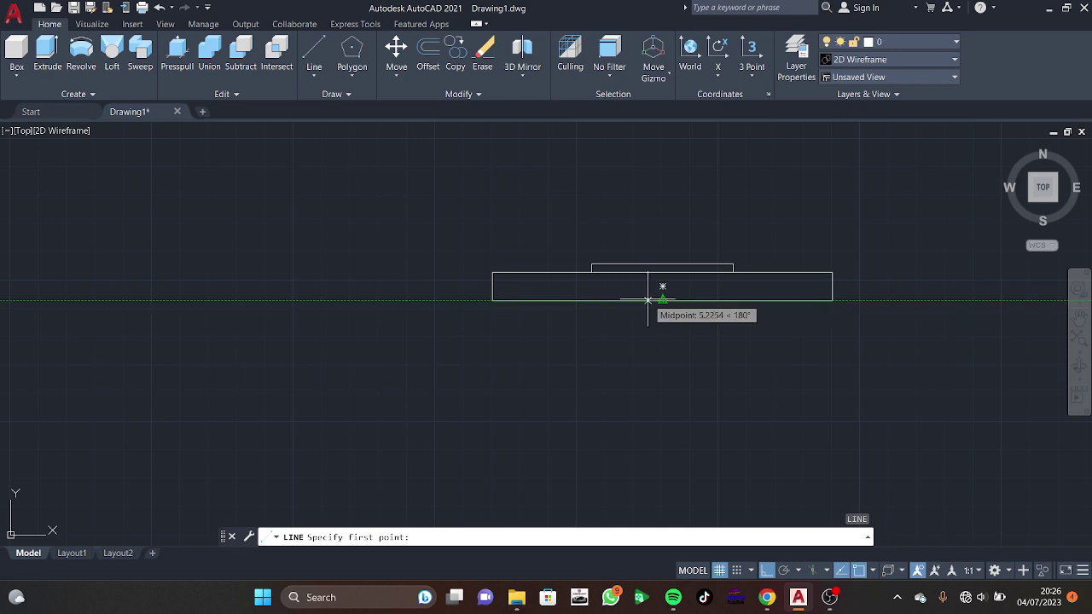
text(28)
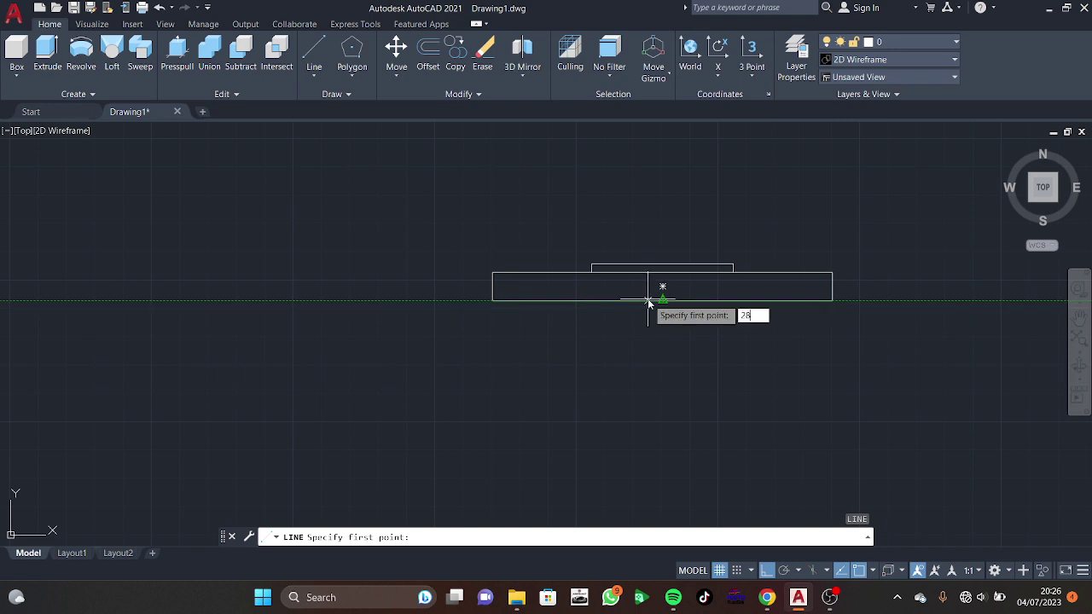
key(Return)
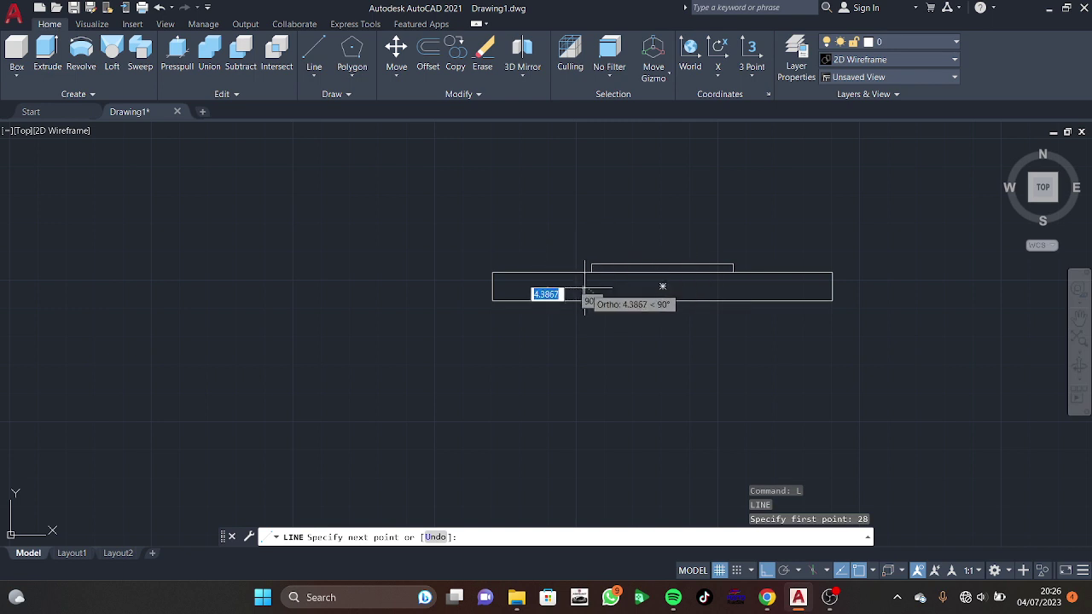
text(3)
key(Return)
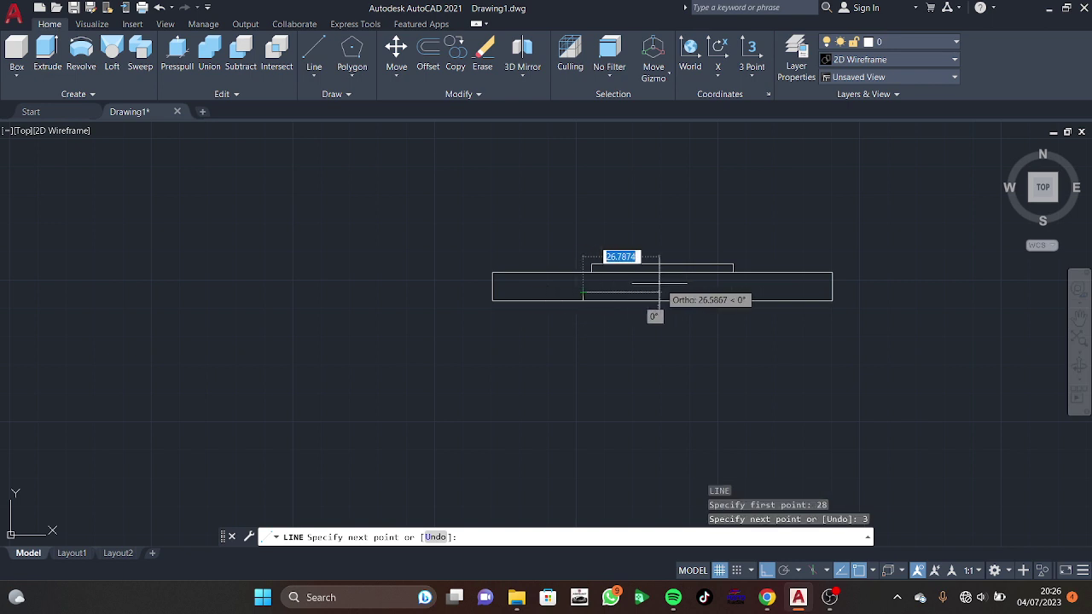
text(56)
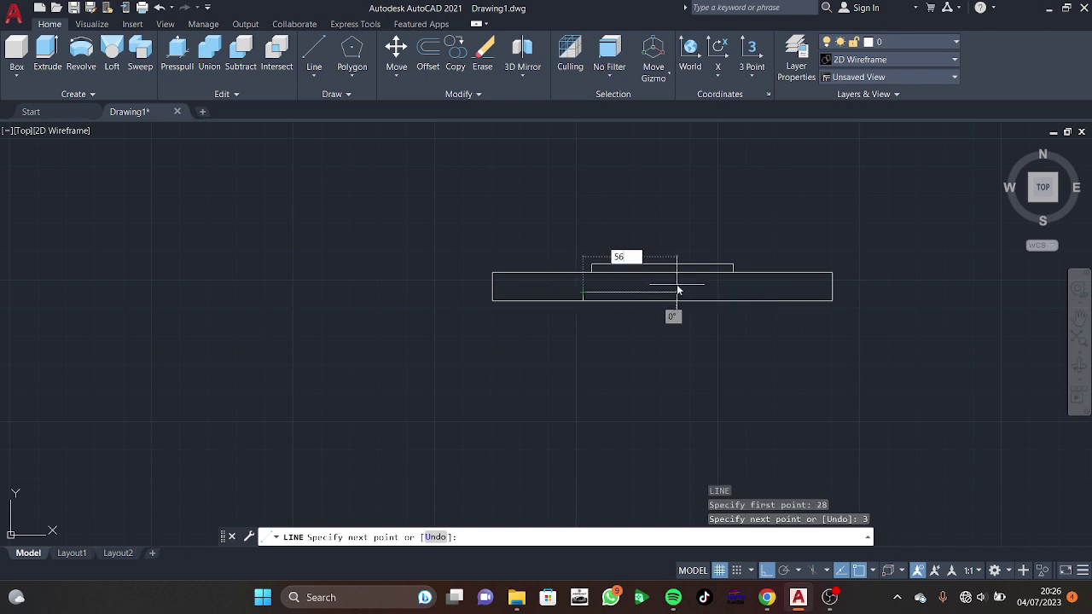
key(Return)
text(3)
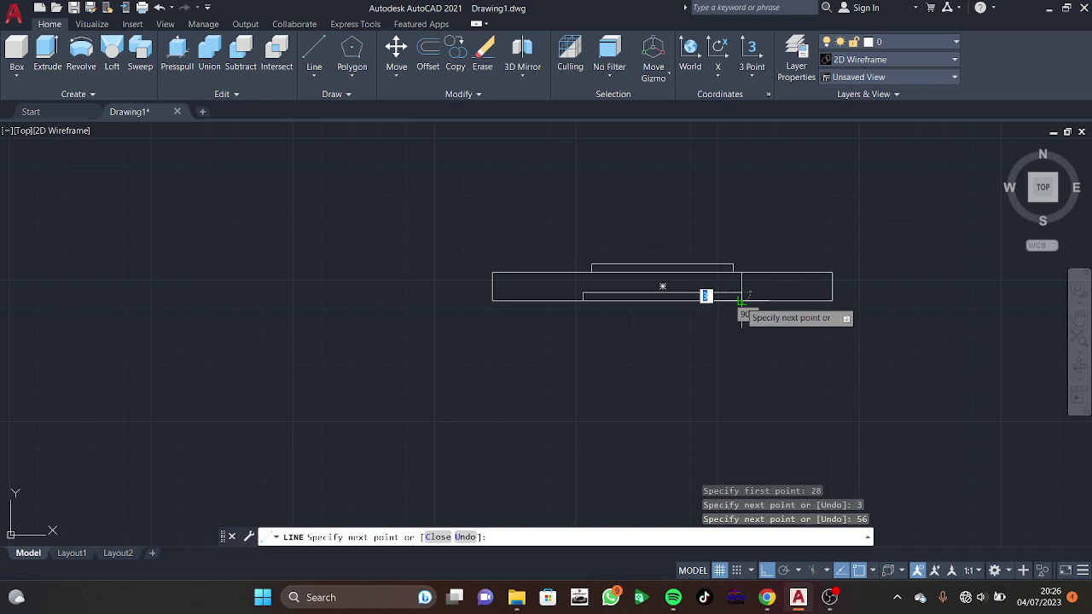
key(Return)
key(Escape)
Step: Try a 45° line from the recess corner, abandon it, and restart the line command
key(Return)
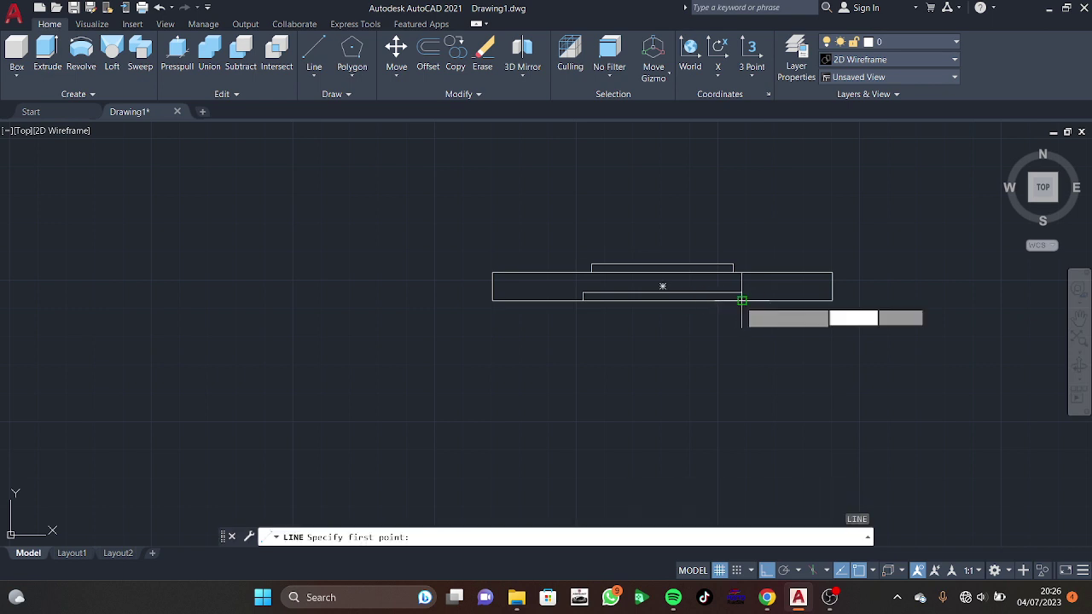
click(742, 300)
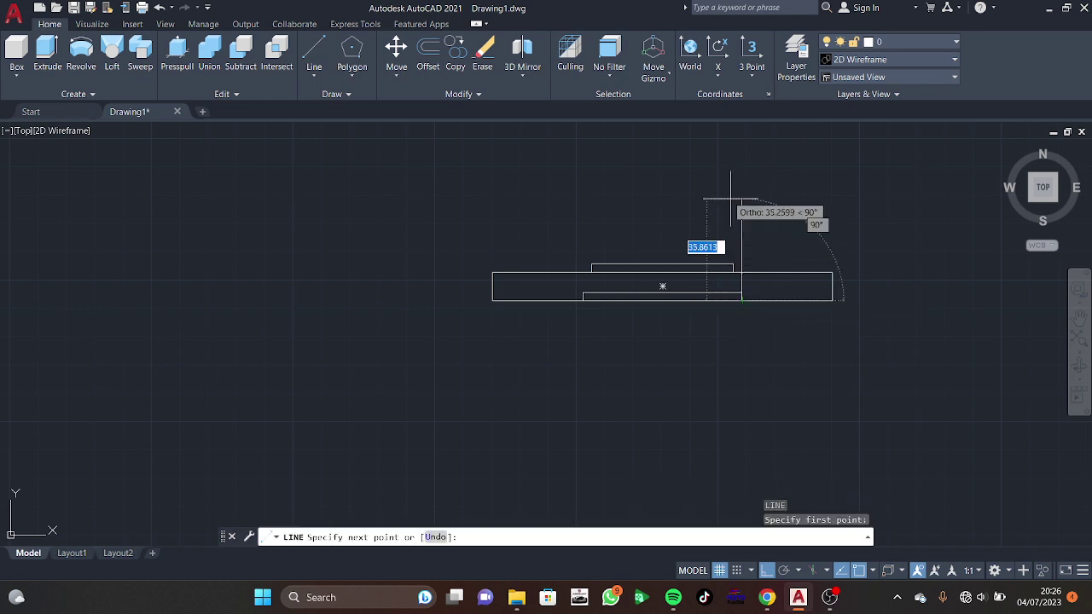
key(Tab)
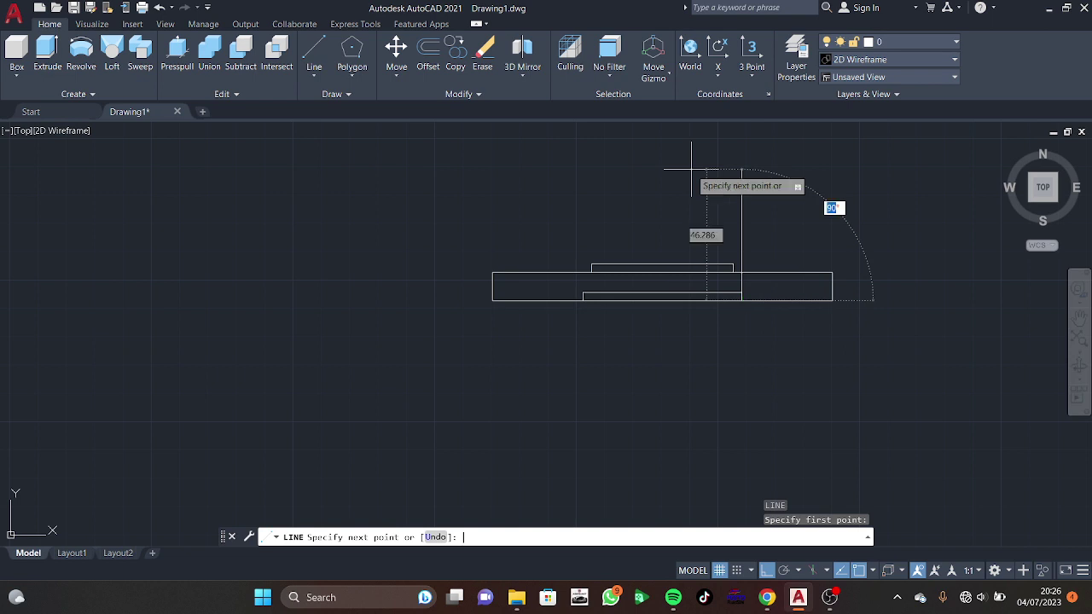
text(45)
key(Tab)
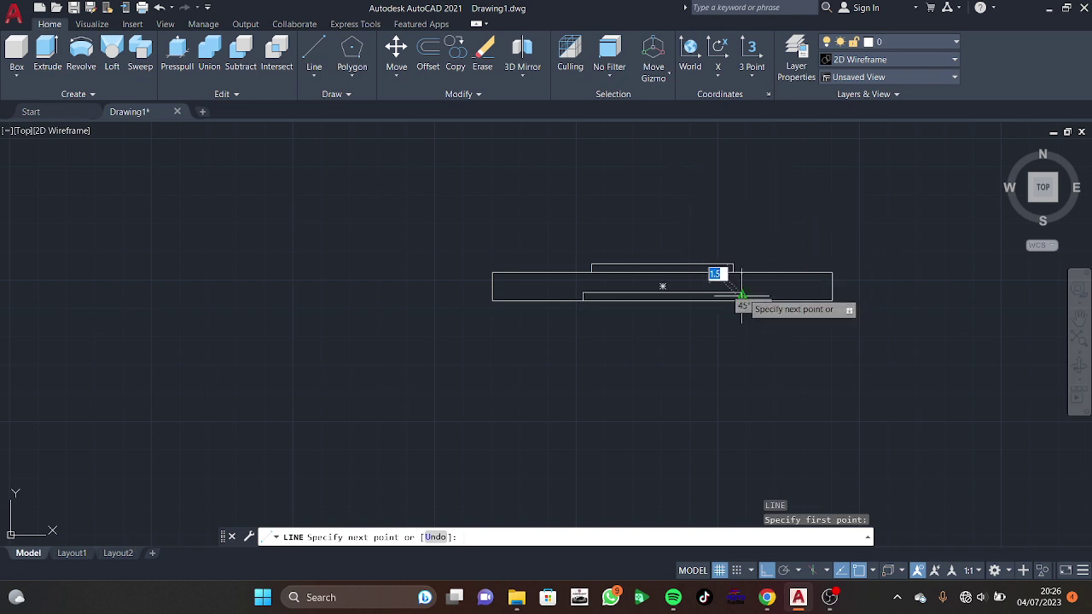
key(BackSpace)
key(BackSpace)
key(BackSpace)
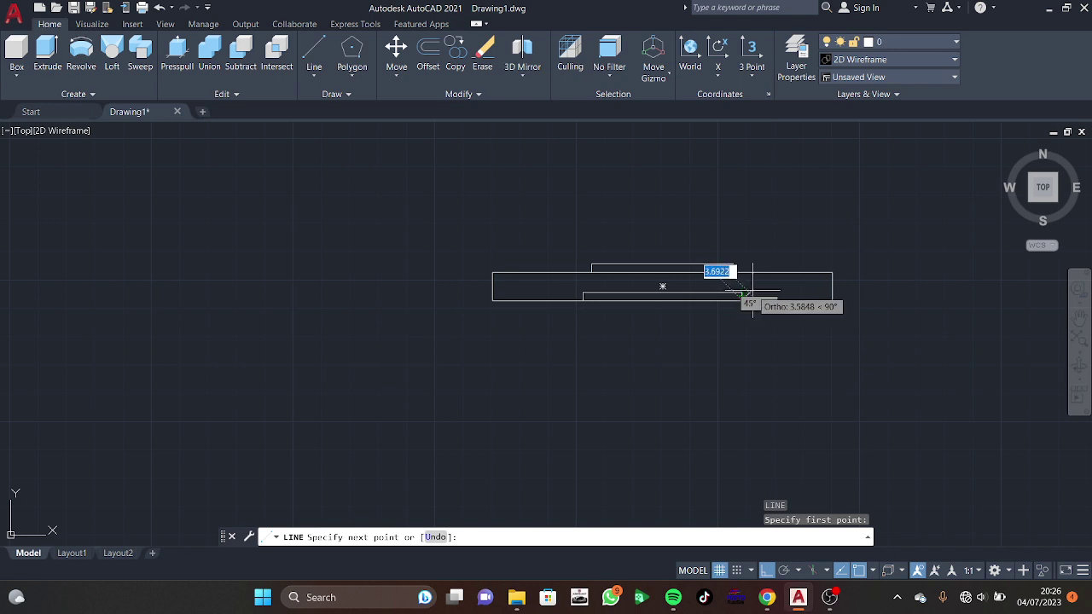
key(Escape)
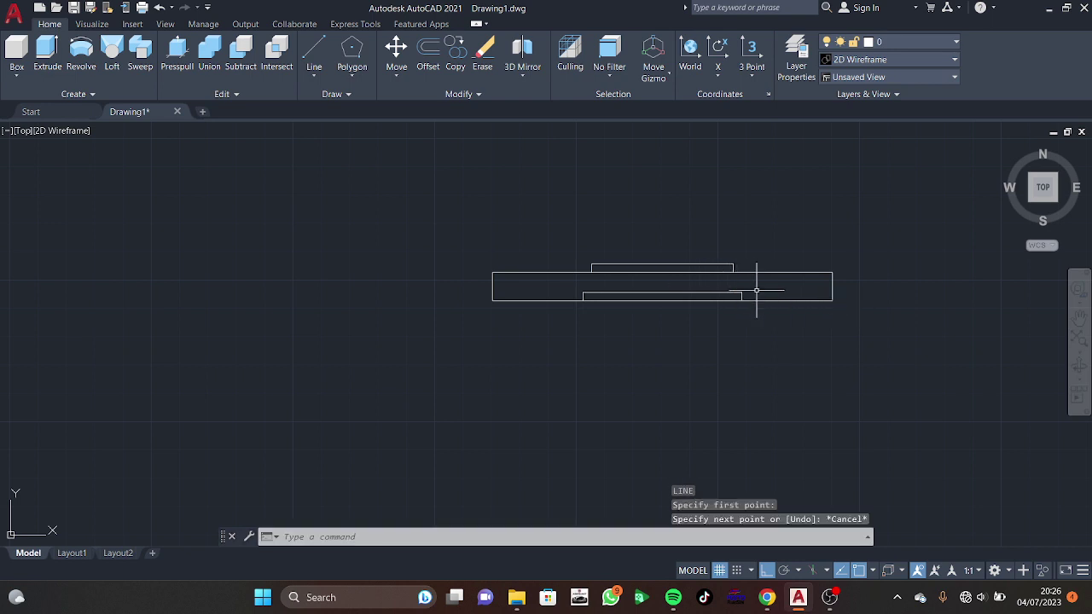
key(Return)
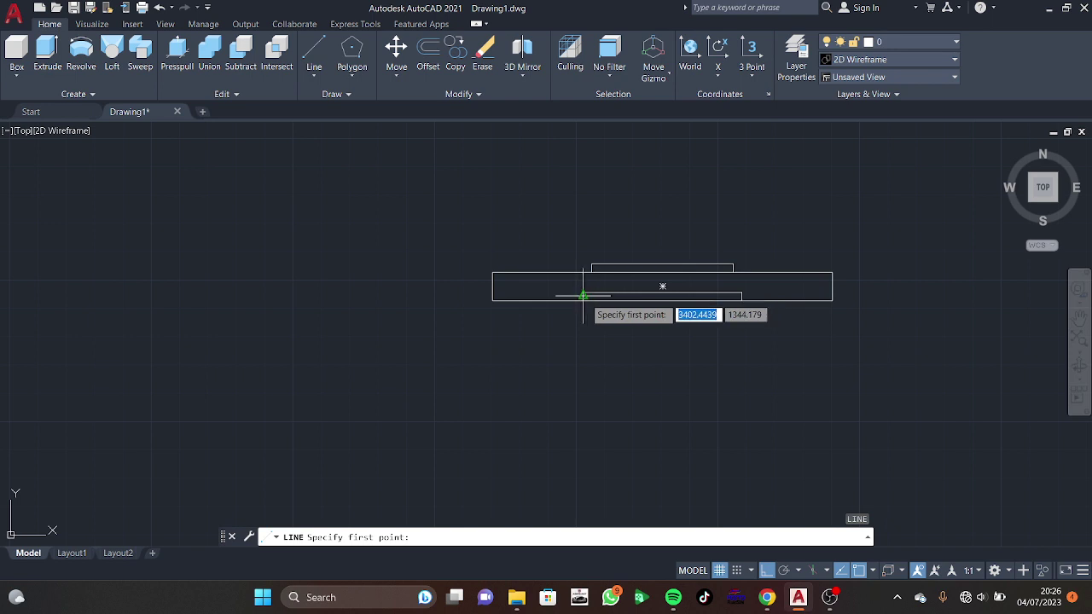
Step: Draw a 45° line from the notch corner, then undo the misplaced line
click(583, 300)
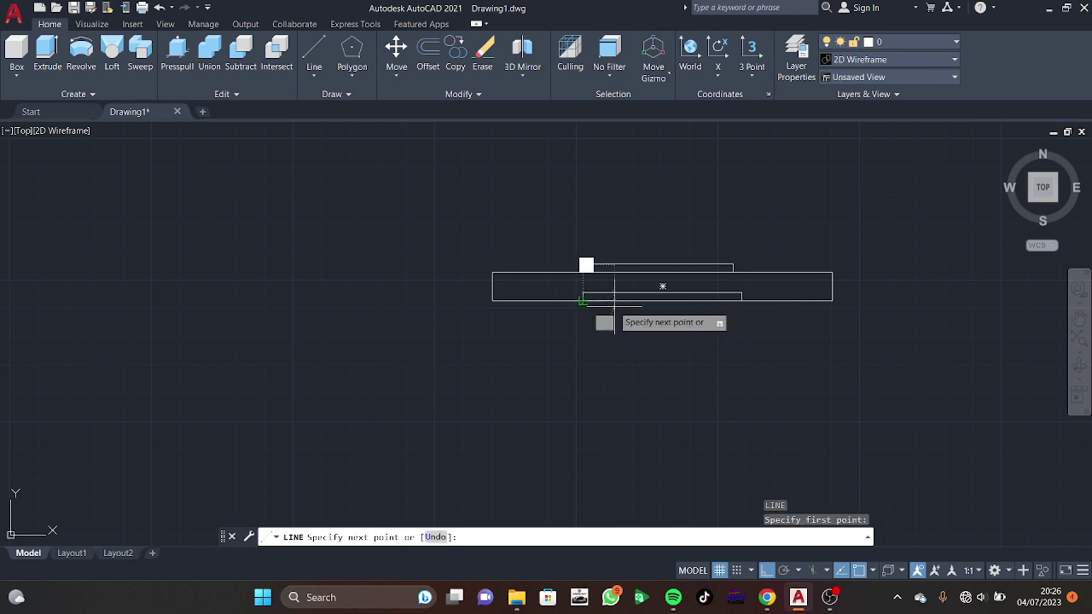
key(Tab)
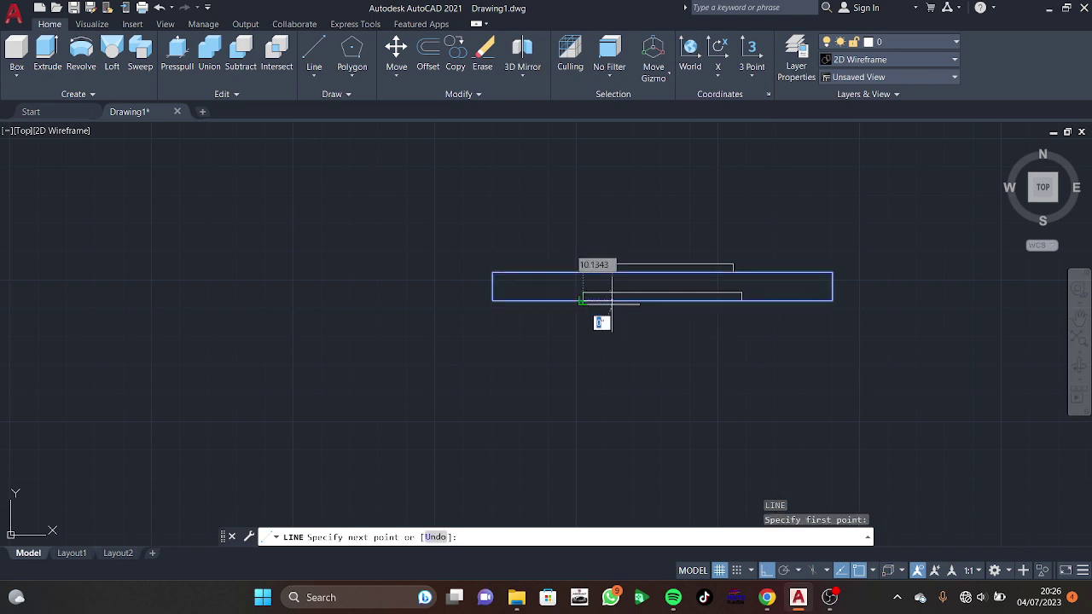
text(45)
key(Return)
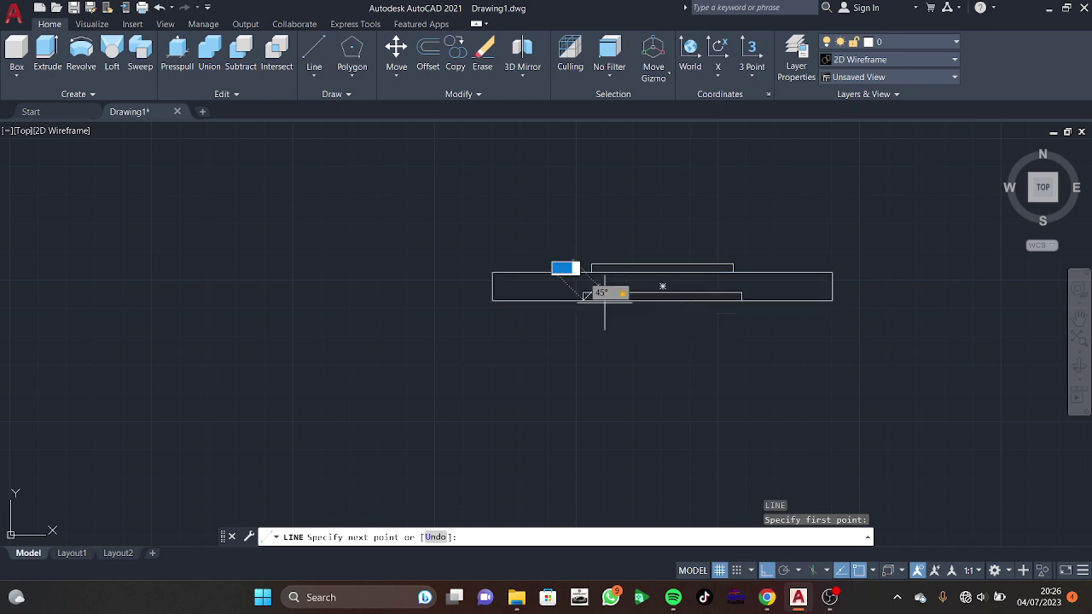
key(Escape)
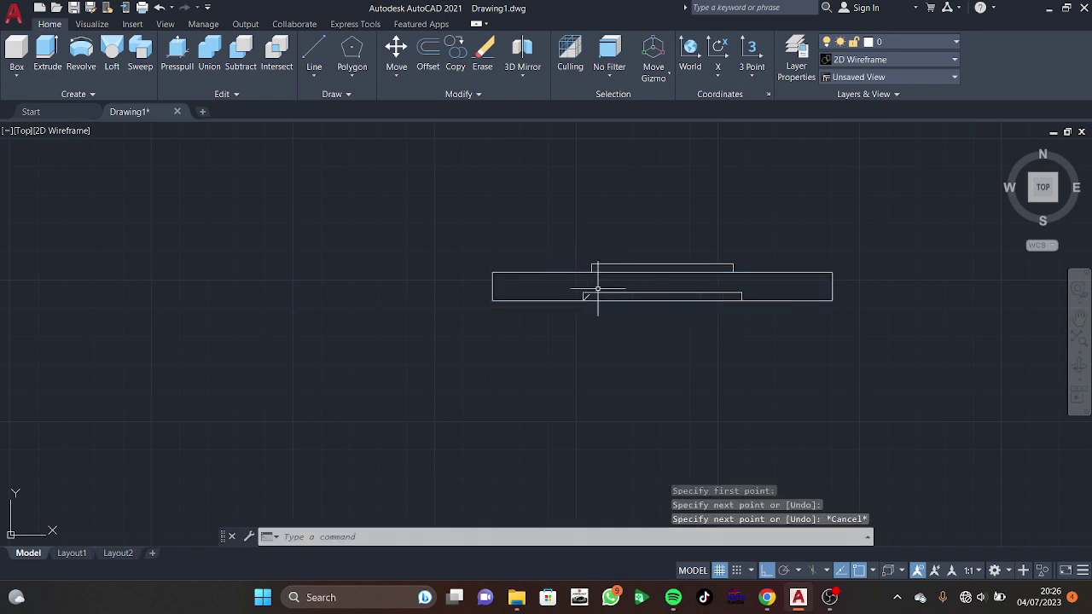
key(Escape)
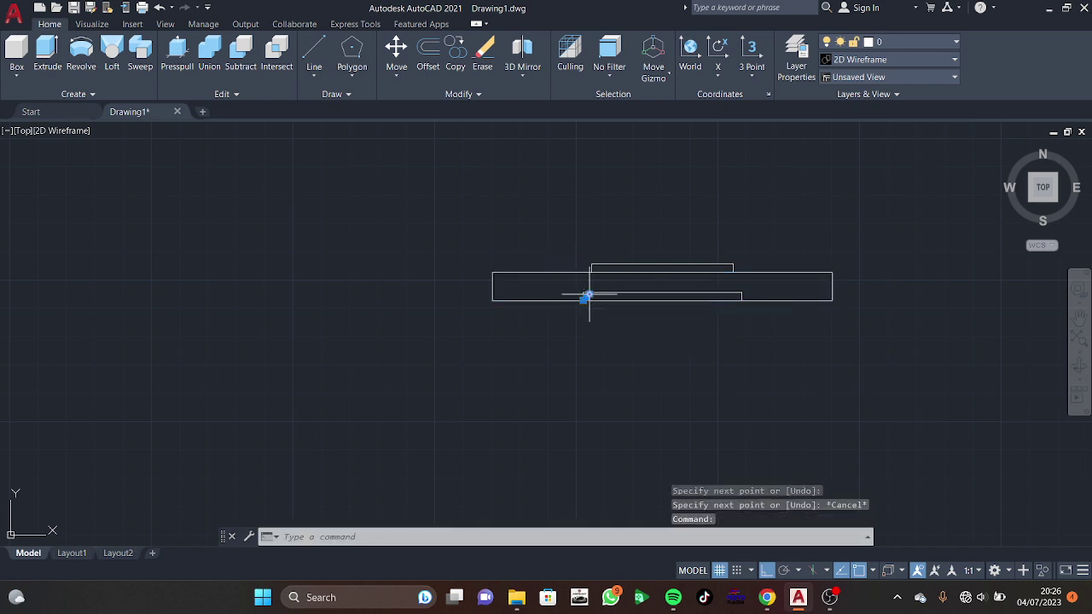
click(586, 297)
key(Escape)
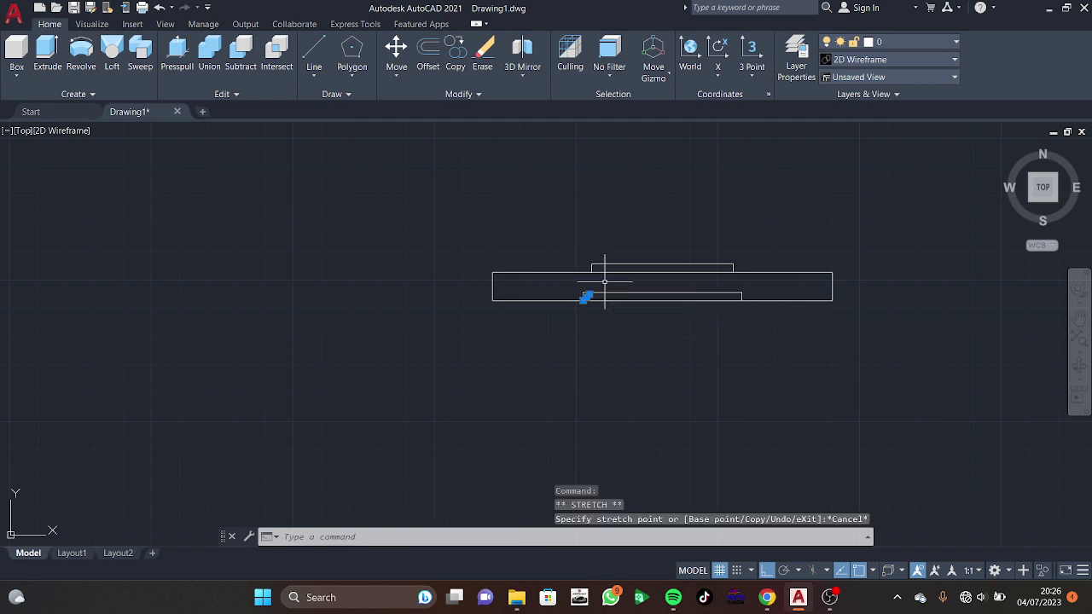
key(Escape)
key(ctrl+z)
key(ctrl+z)
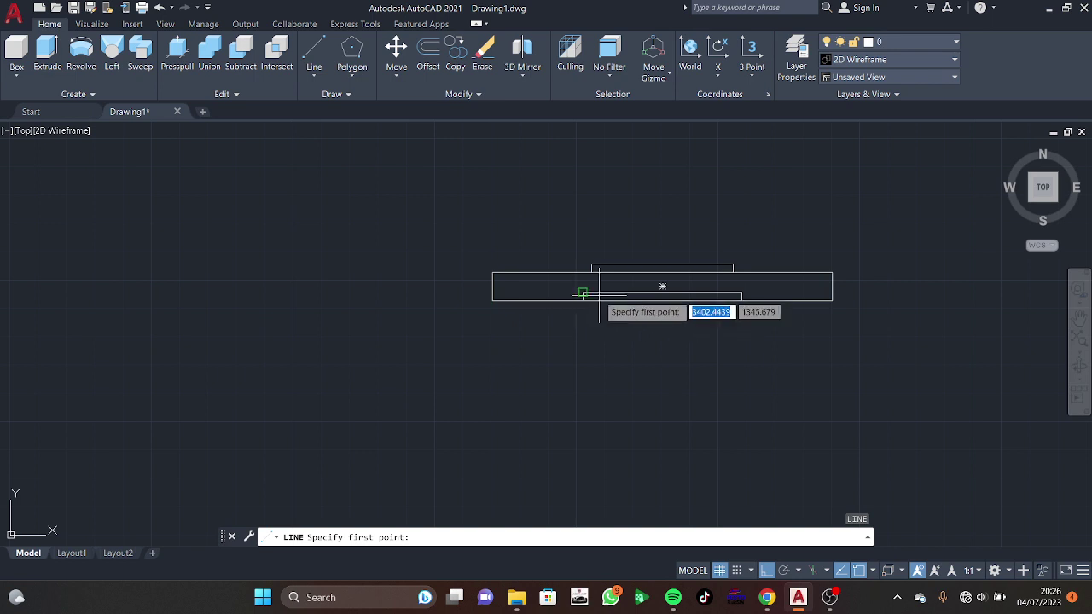
Step: Redraw the 45° diagonal from the notch's lower-left corner and trim its part above the plate
click(583, 300)
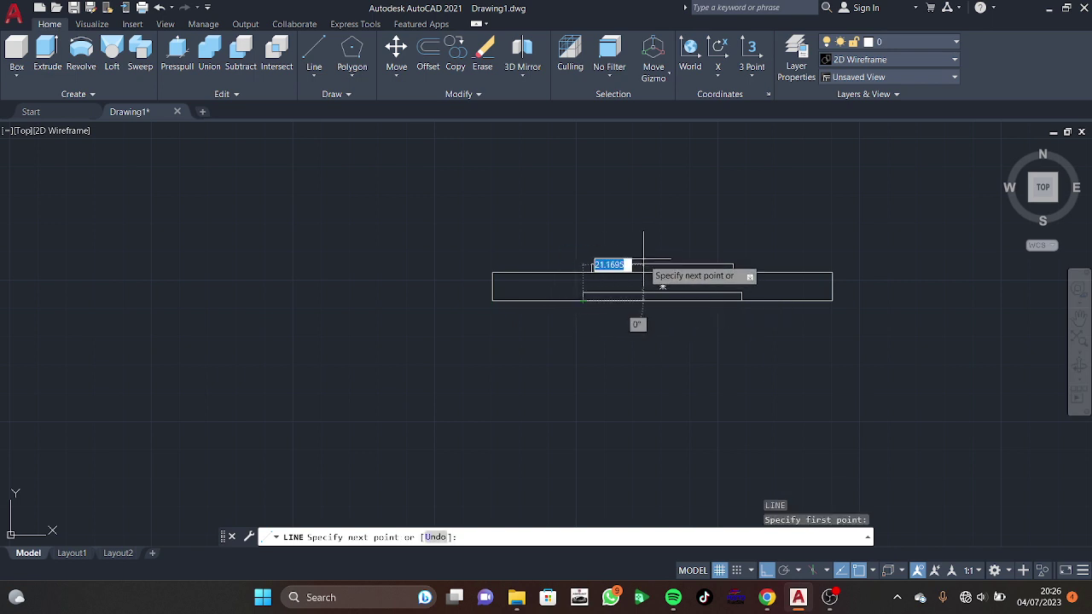
key(Tab)
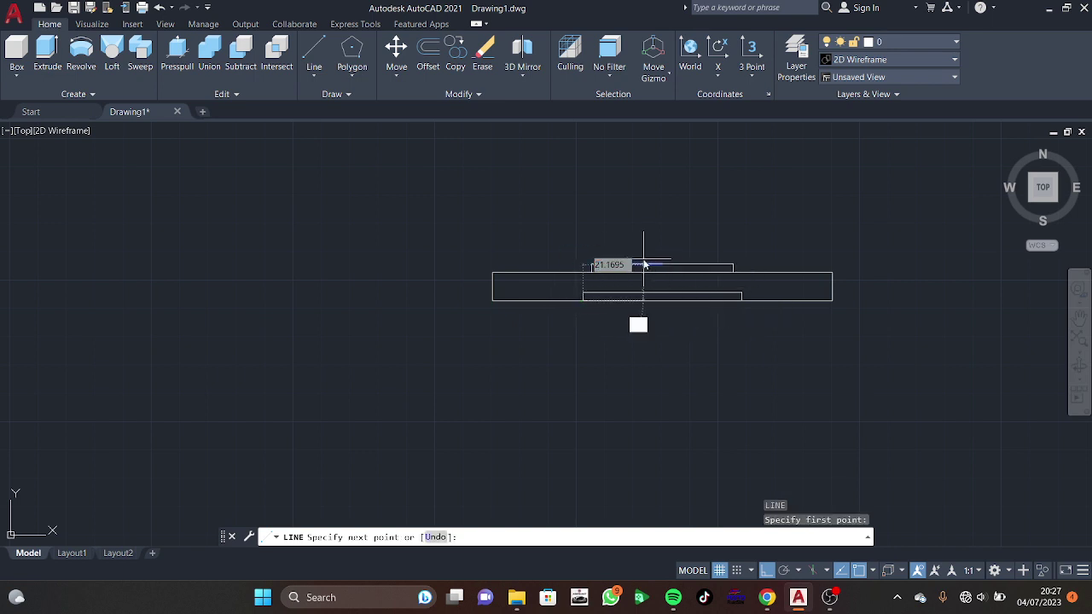
text(45)
key(Return)
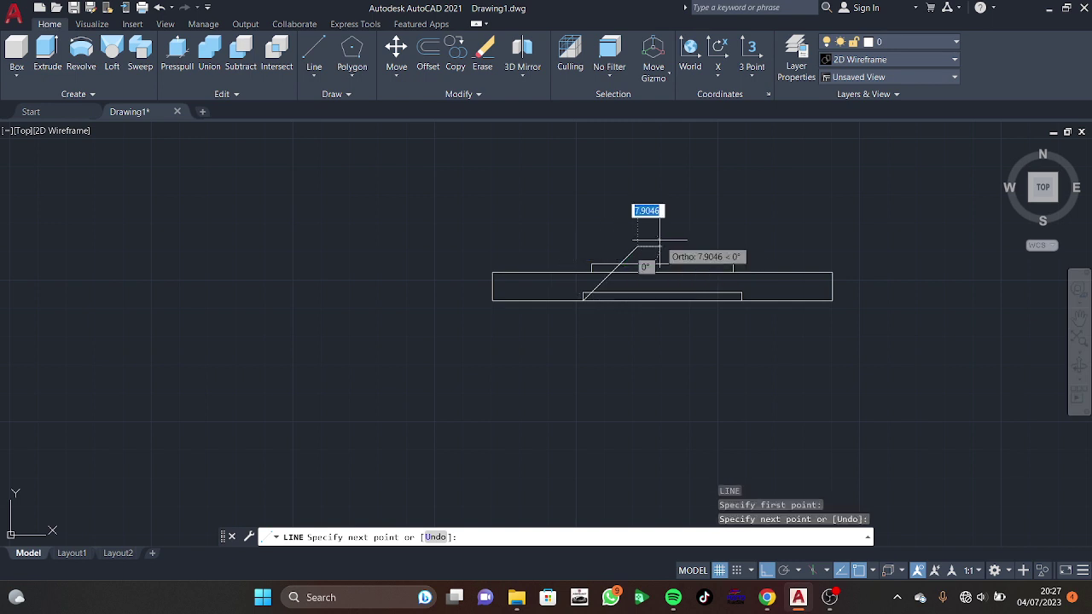
key(Escape)
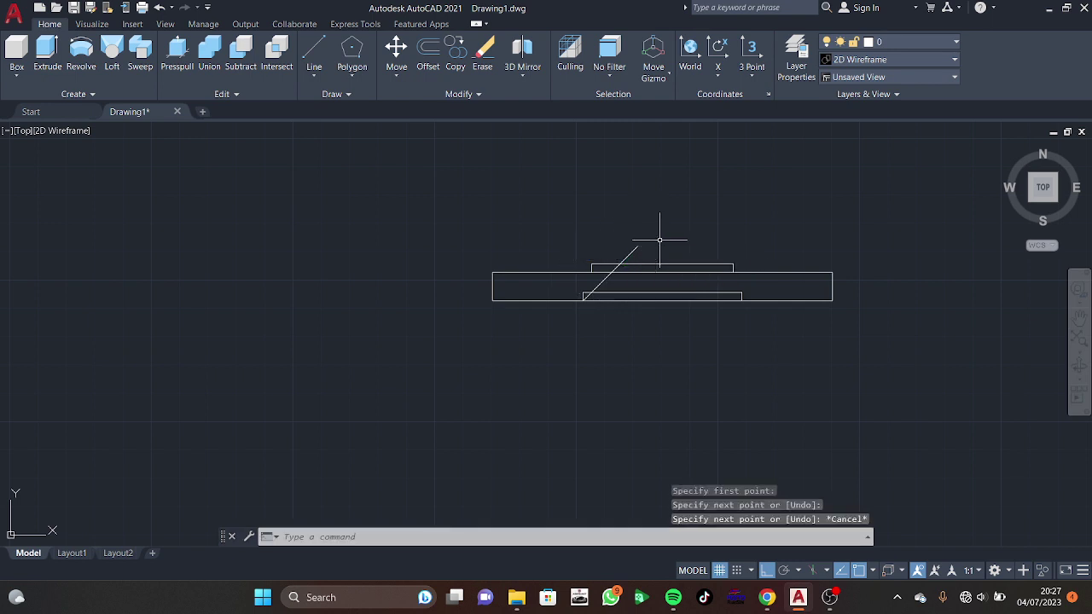
scroll(724, 288, up, 2)
scroll(722, 255, up, 2)
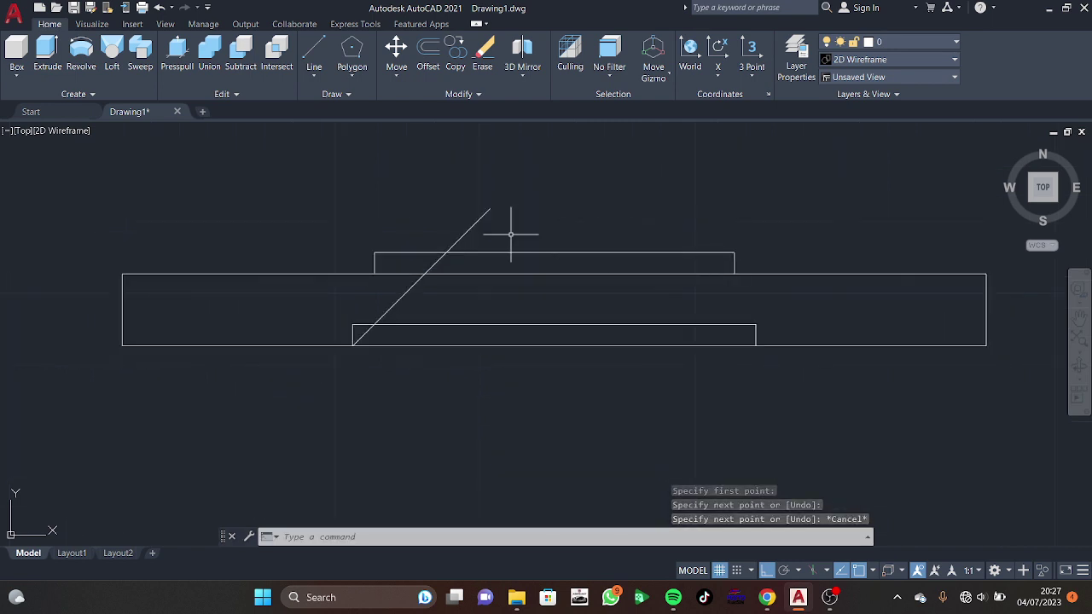
text(tr)
key(Return)
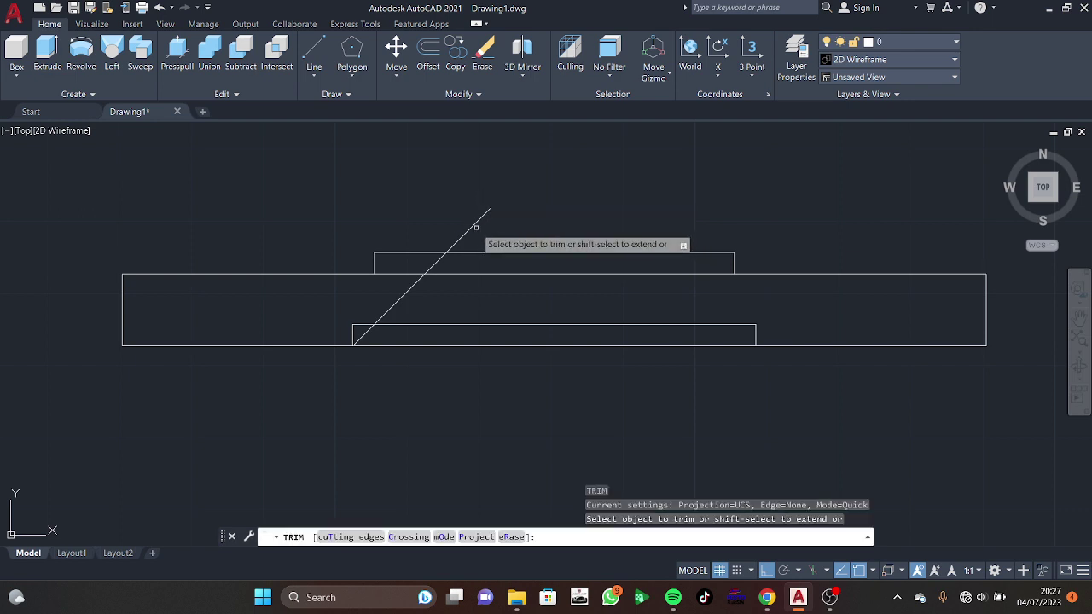
click(438, 260)
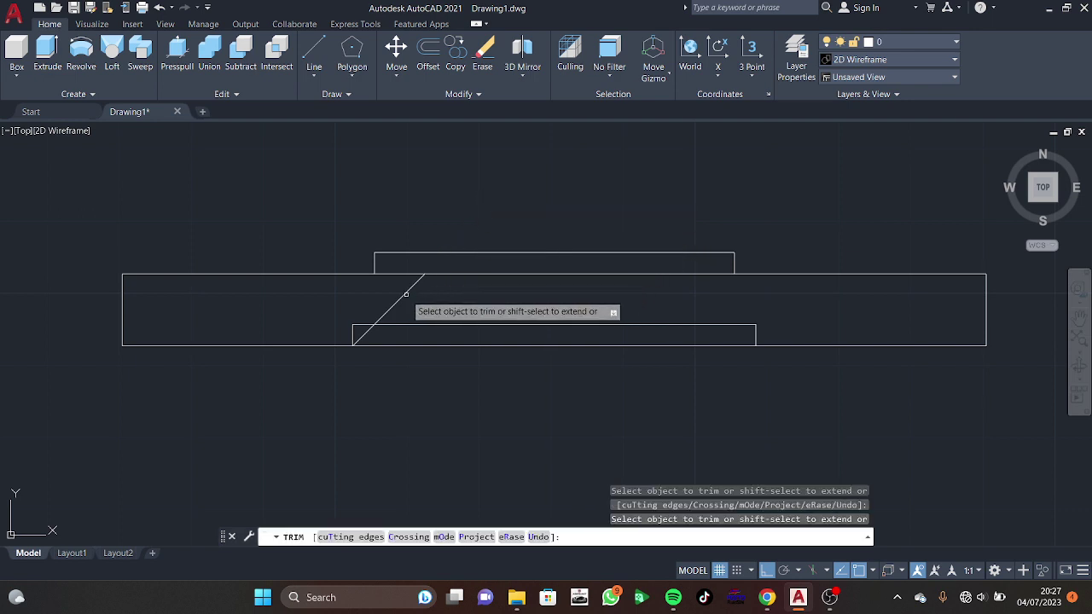
key(Escape)
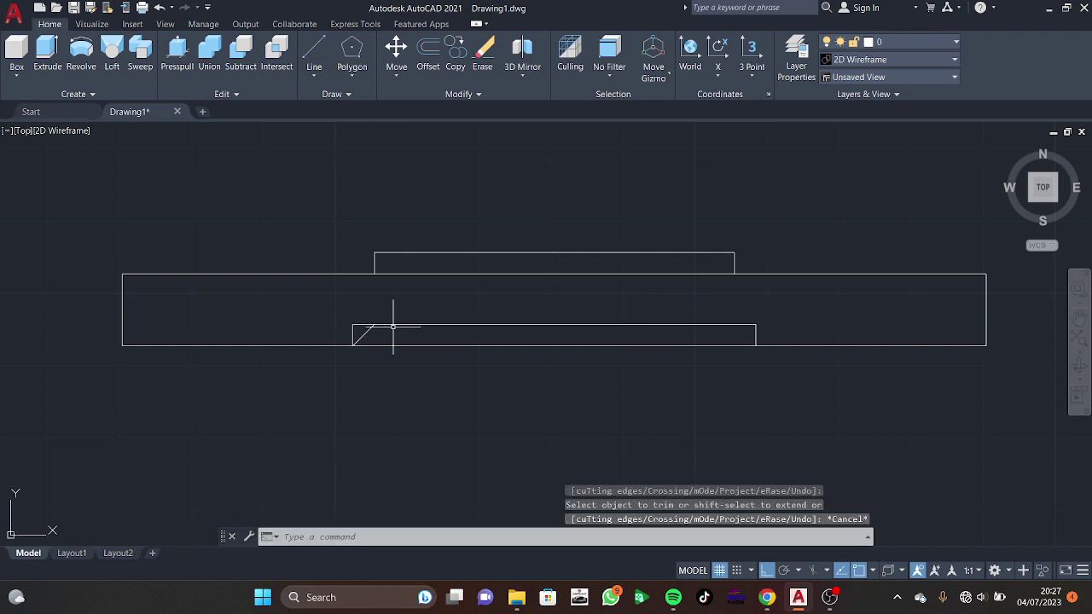
Step: Mirror the diagonal about the notch midpoint, keeping the original
click(369, 330)
text(m)
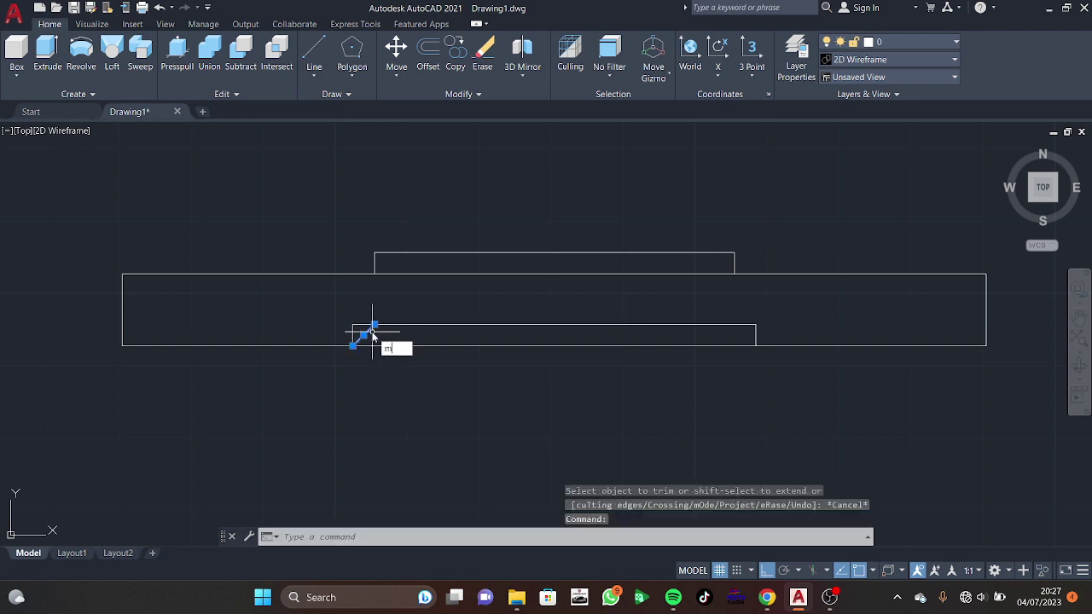
text(mi)
key(Return)
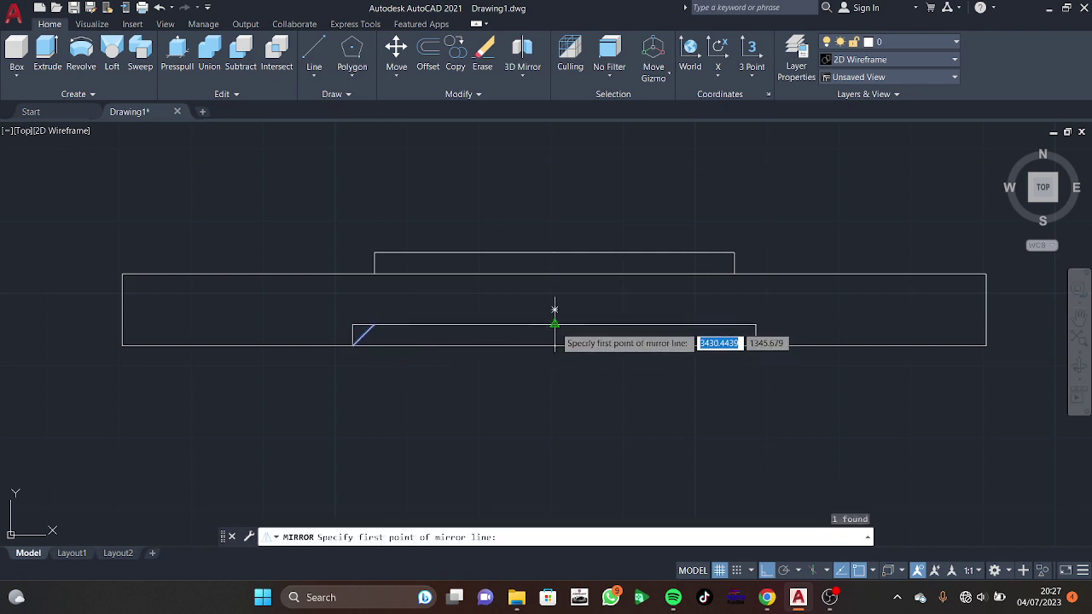
click(556, 311)
click(558, 398)
key(Return)
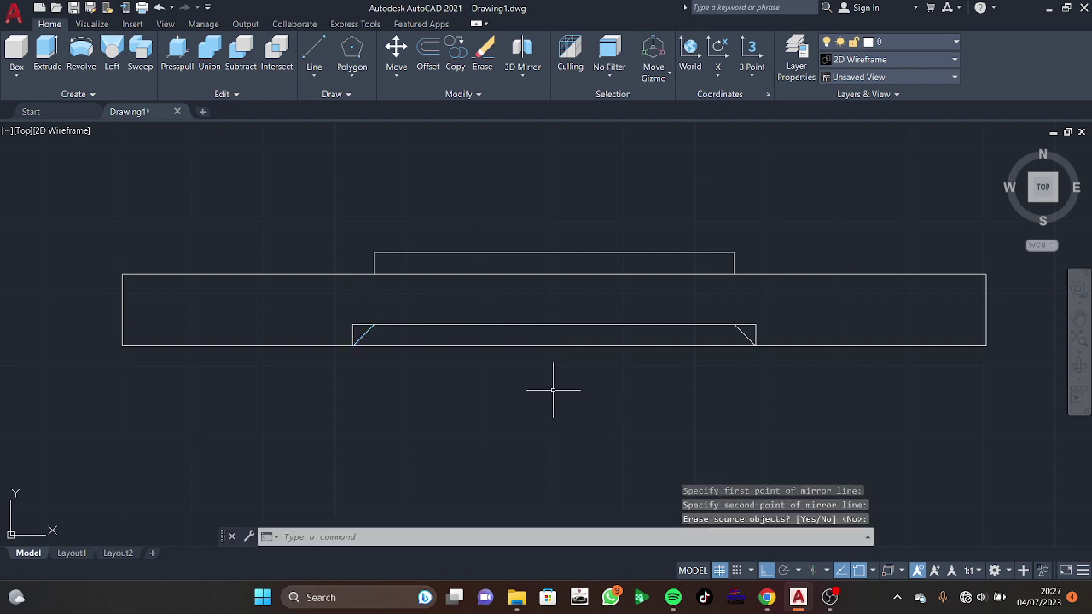
Step: Trim leftover segments at both notch ends, the bottom edge between diagonals, and the step seam
text(l)
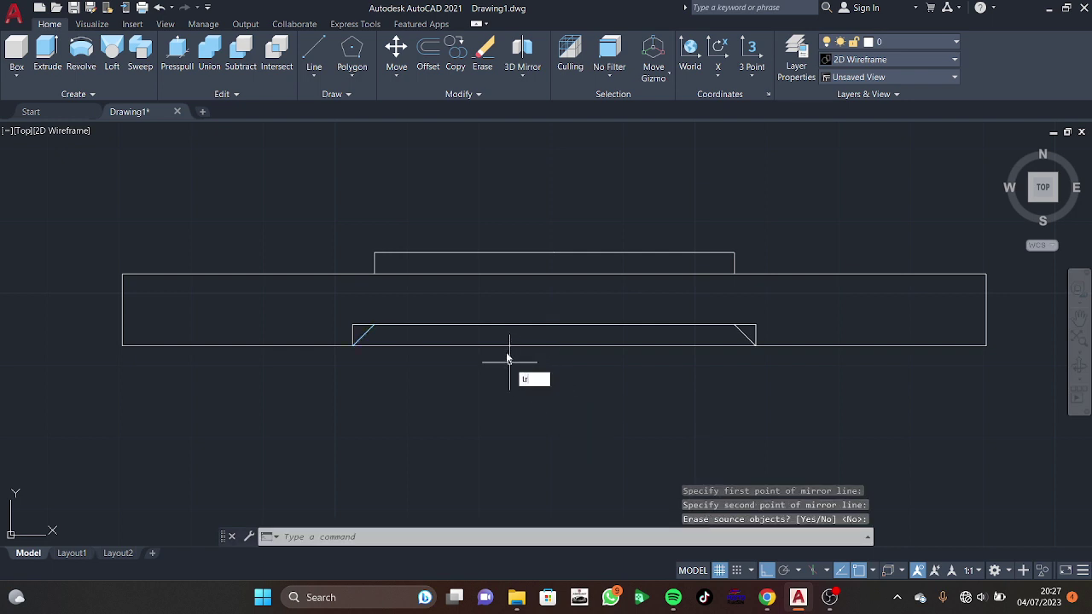
key(Return)
drag(367, 316, 353, 327)
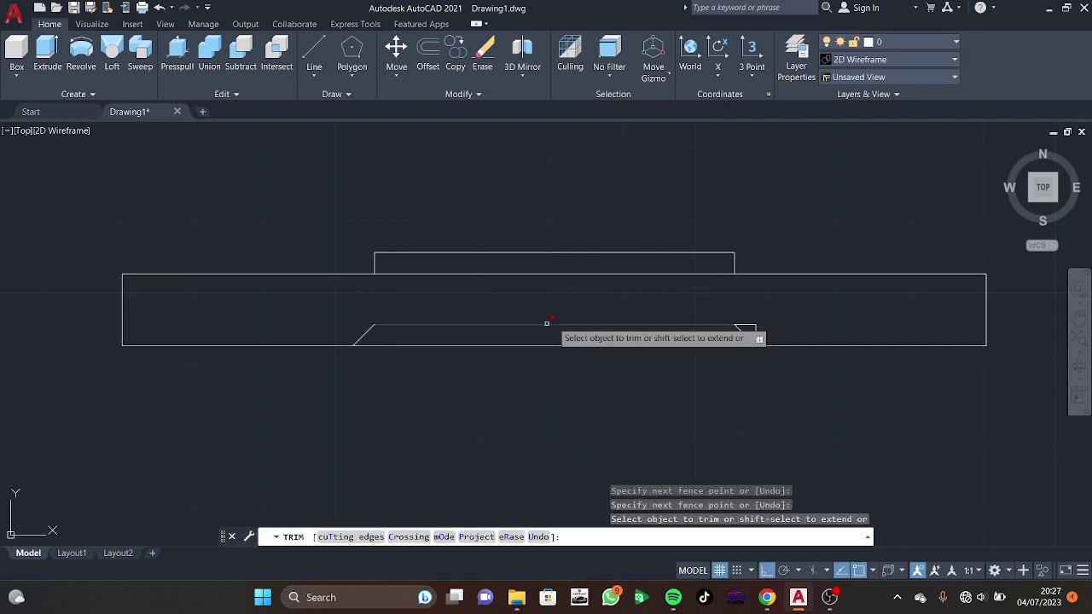
drag(741, 318, 753, 341)
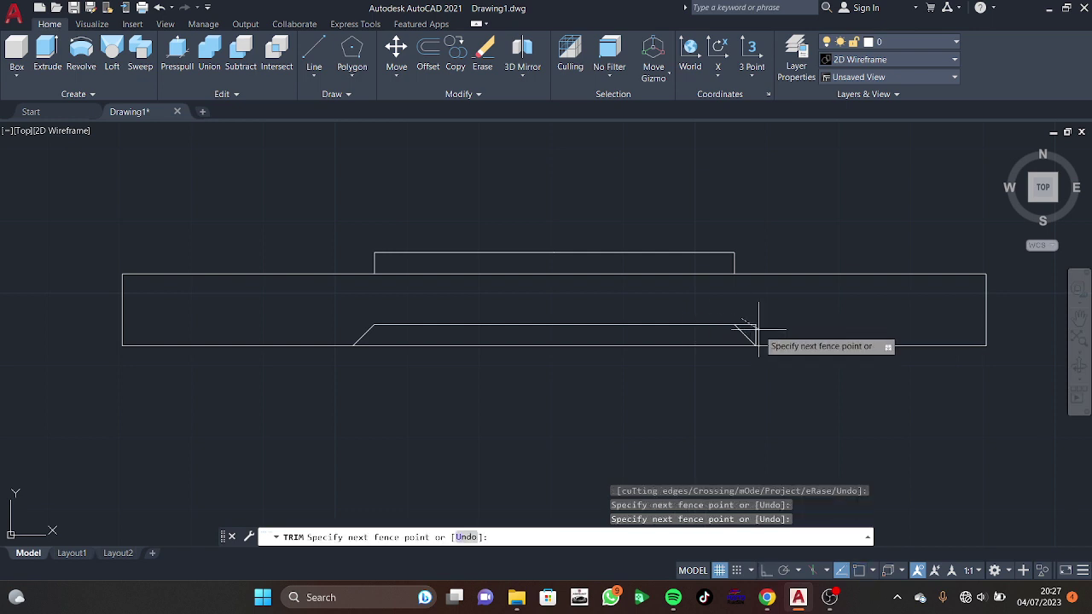
click(674, 346)
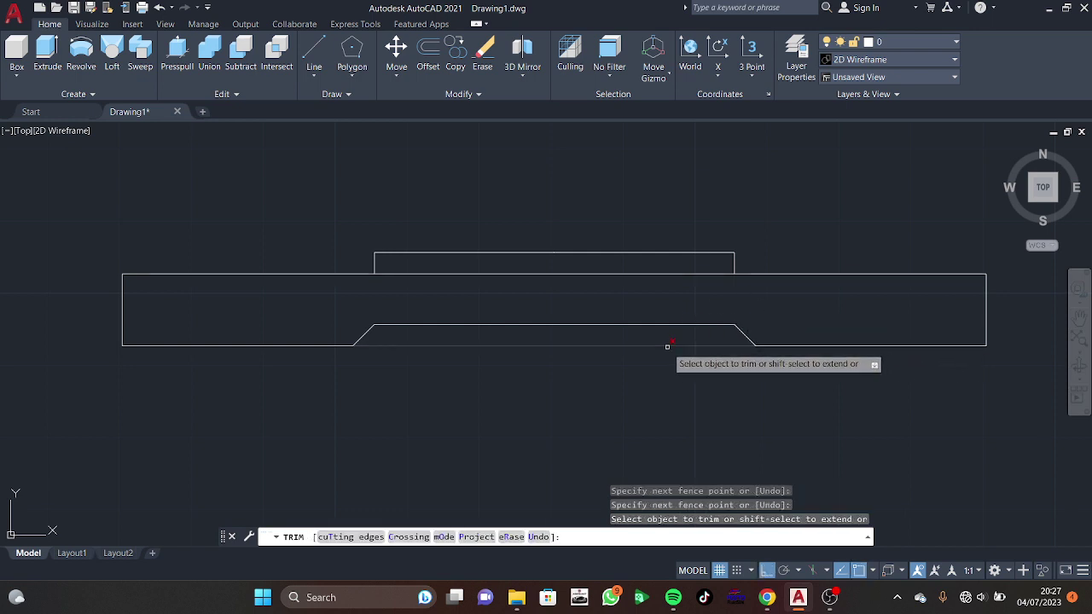
click(578, 274)
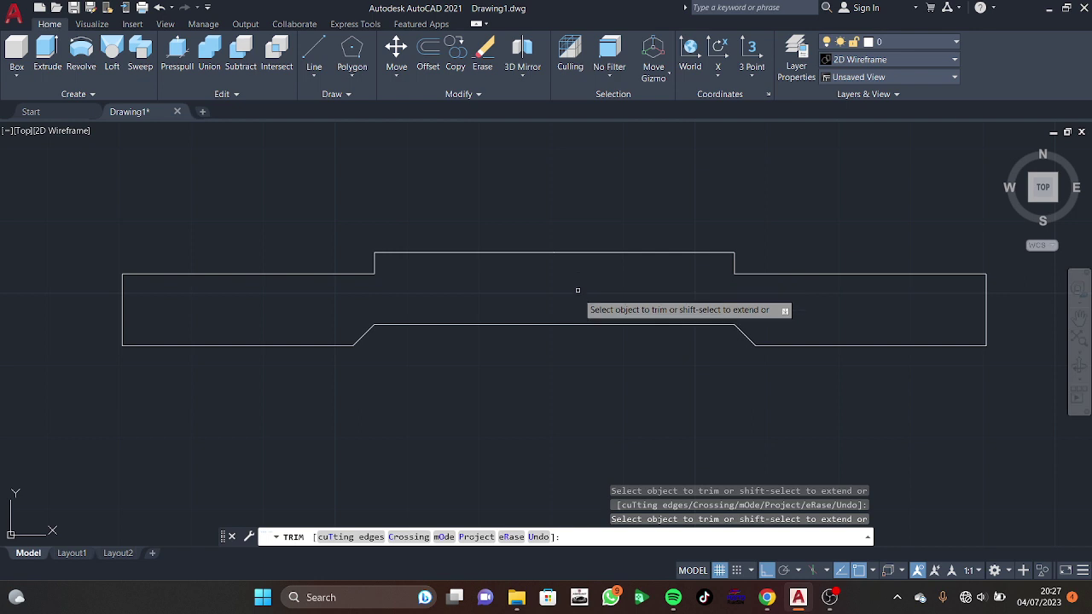
key(Escape)
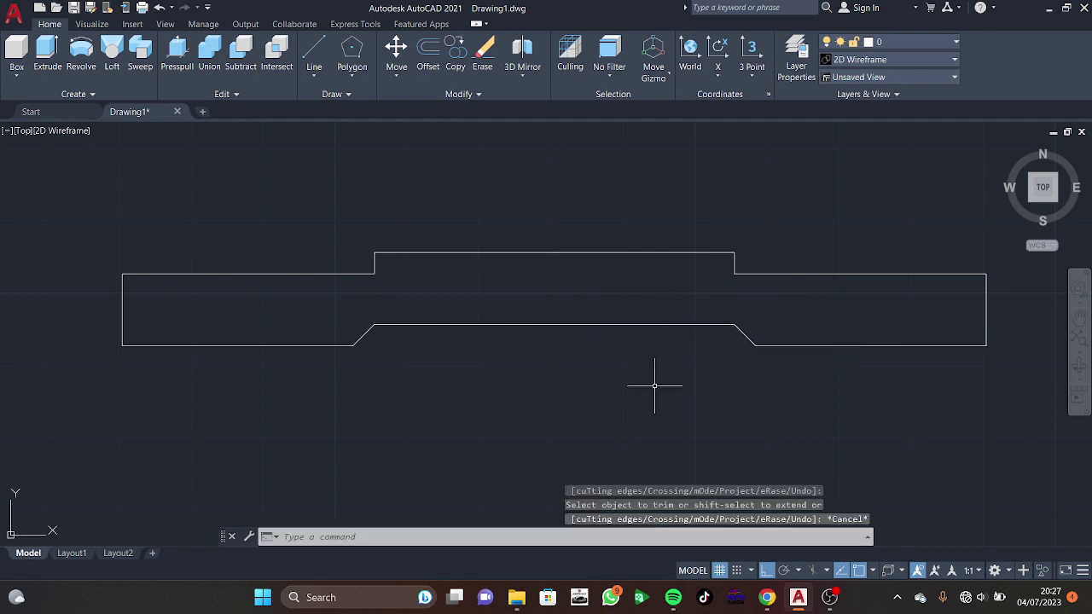
Step: Press-pull the profile 72 units into a 3D solid
click(177, 53)
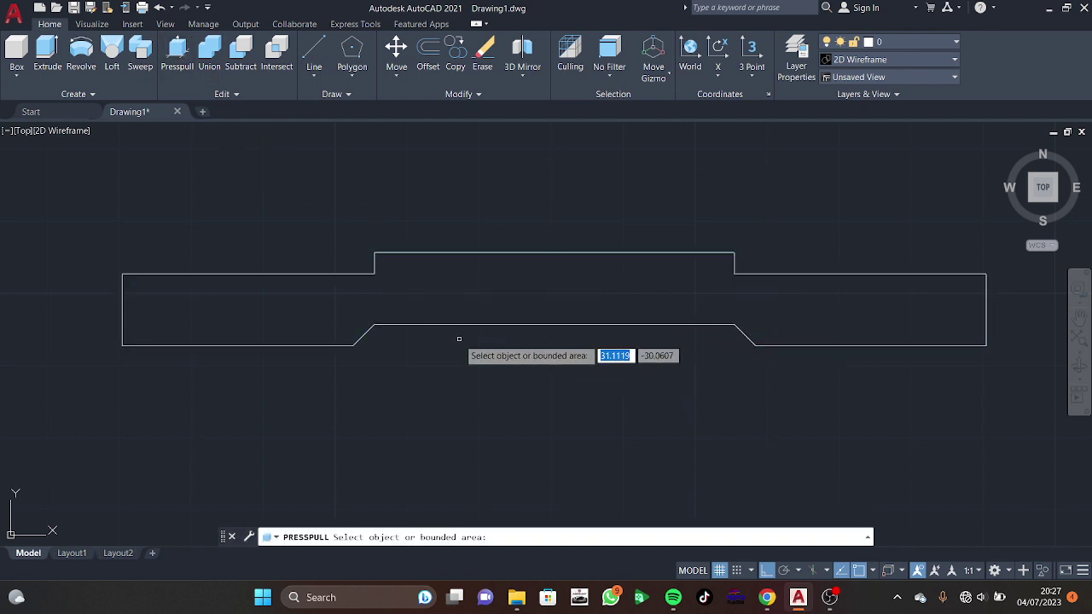
mouse_move(458, 395)
shift+middle_down()
mouse_move(514, 307)
mouse_move(495, 298)
shift+middle_up()
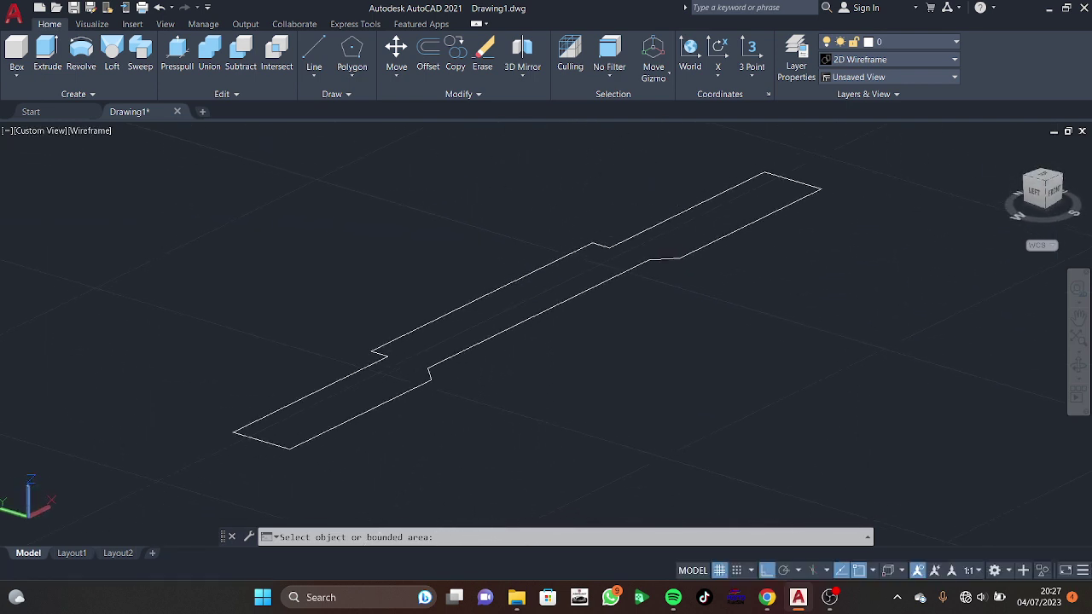
click(493, 298)
text(72)
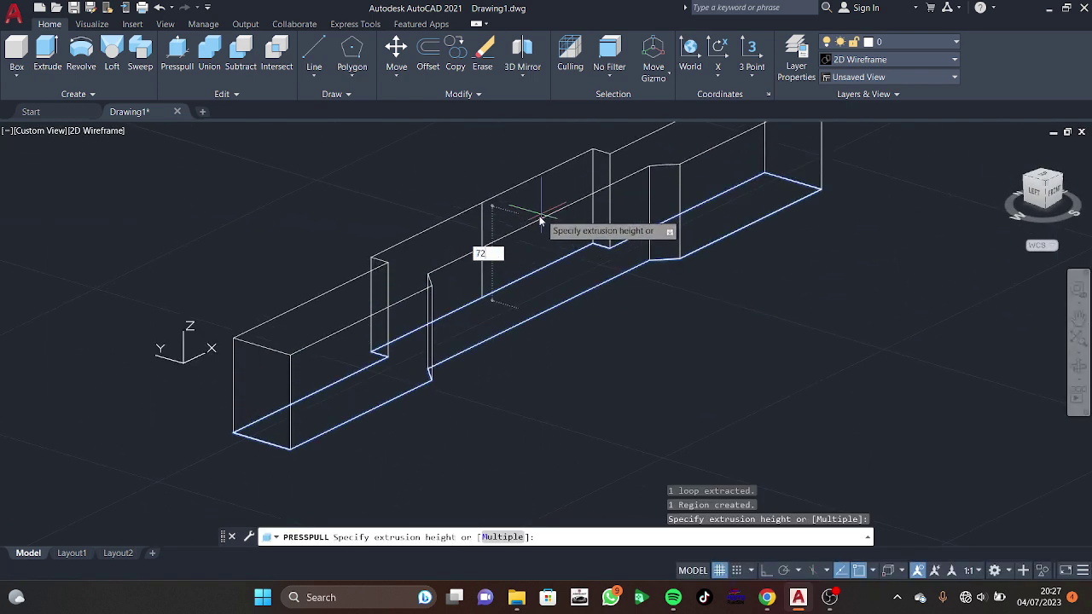
key(Return)
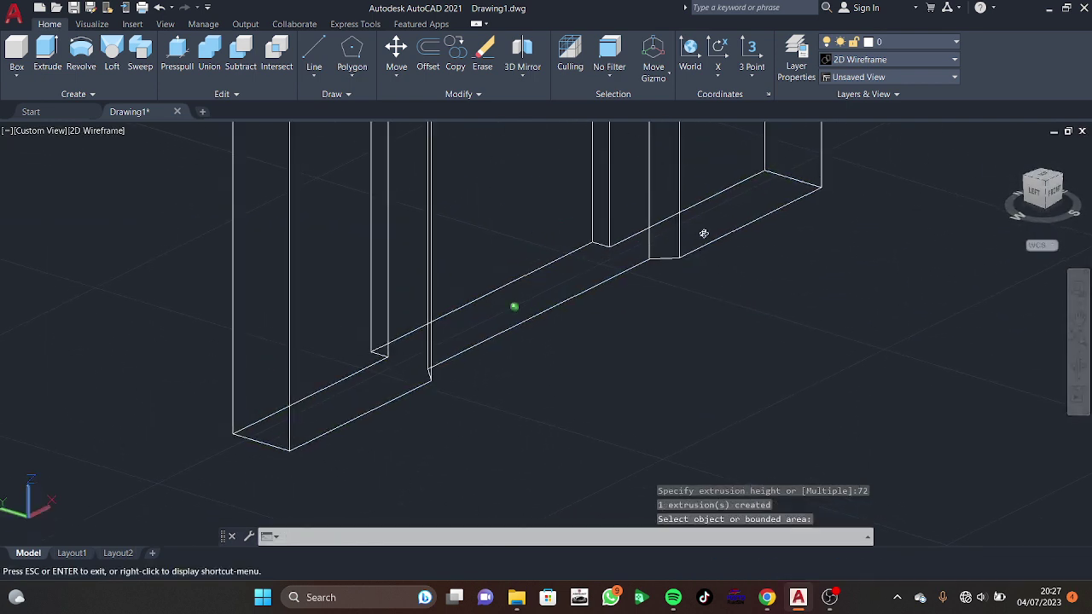
mouse_move(704, 233)
shift+middle_down()
mouse_move(689, 319)
mouse_move(645, 309)
mouse_move(695, 268)
mouse_move(755, 251)
mouse_move(612, 346)
mouse_move(590, 375)
shift+middle_up()
Step: Apply Flat With Edges shading and orbit the model to face the plate
text(h)
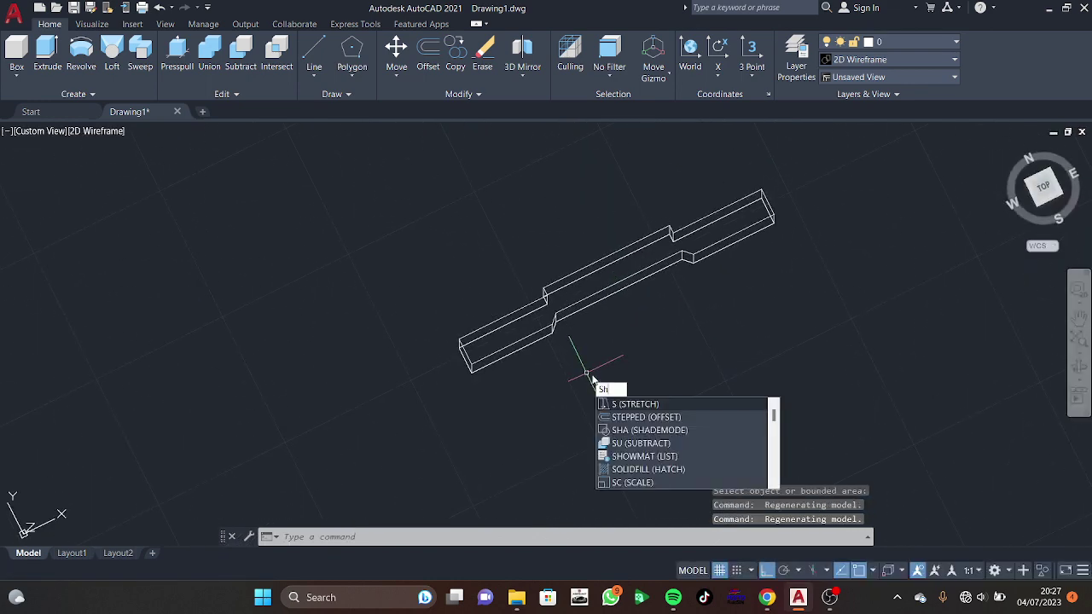
text(e)
key(Return)
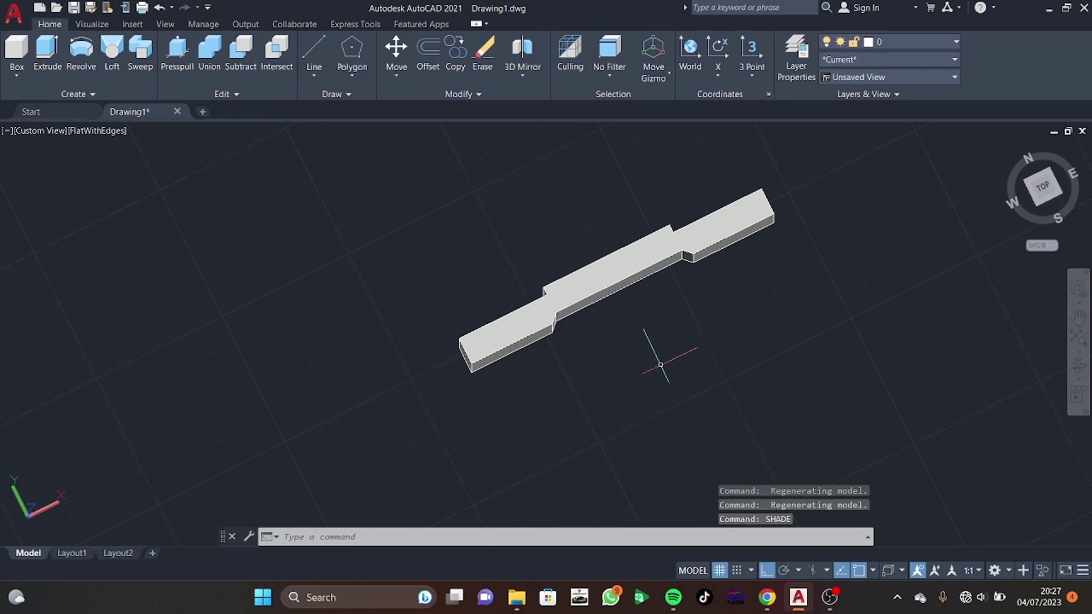
shift+middle_drag(660, 365, 804, 263)
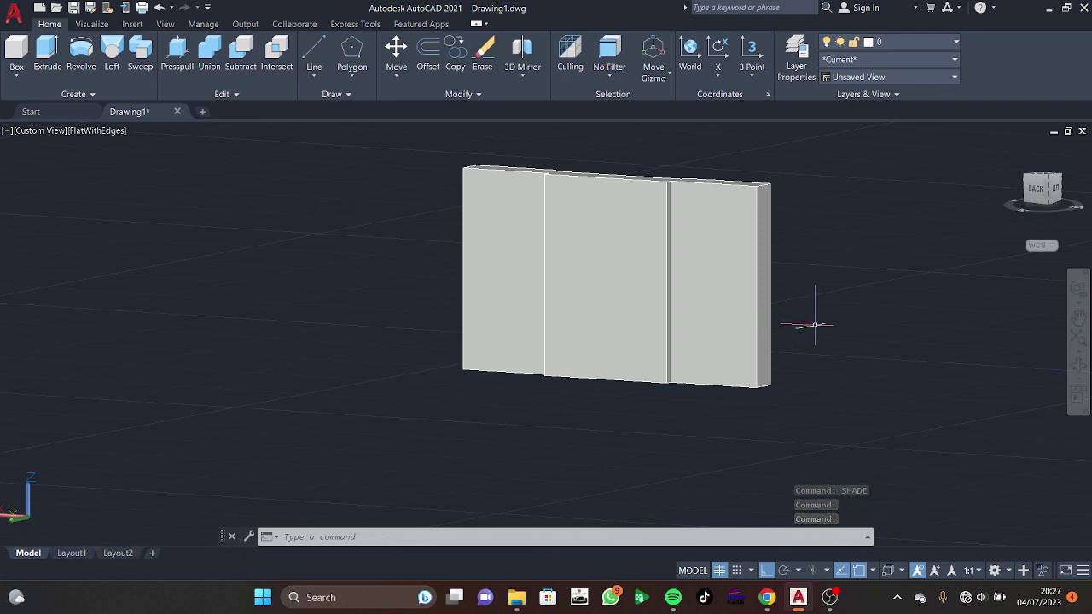
Step: Start a radius-12 edge fillet and select the plate's top-right and bottom-right edges
text(f)
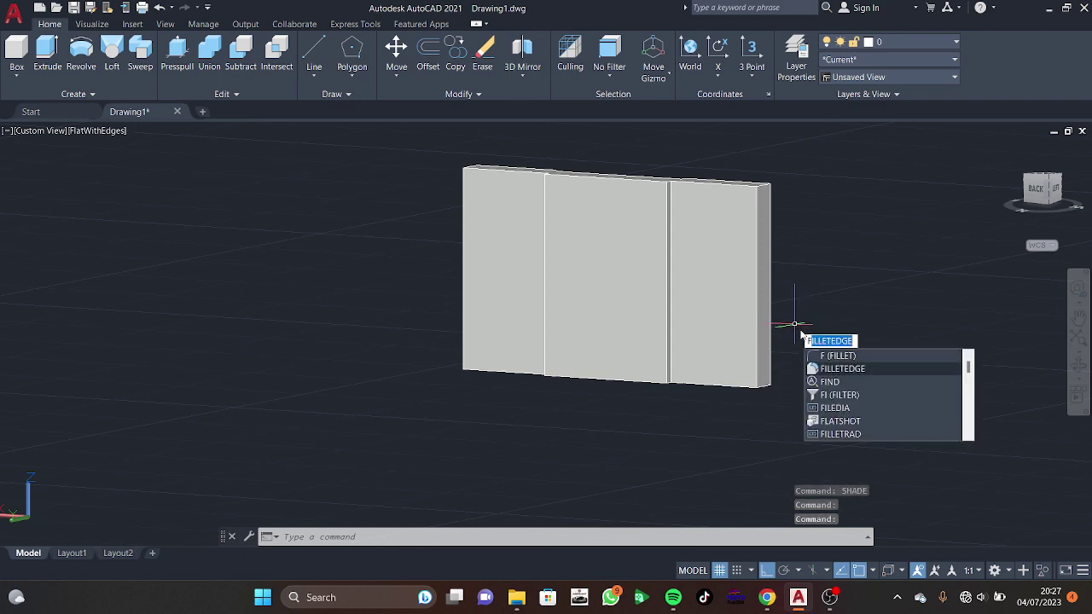
key(Return)
text(r)
key(Return)
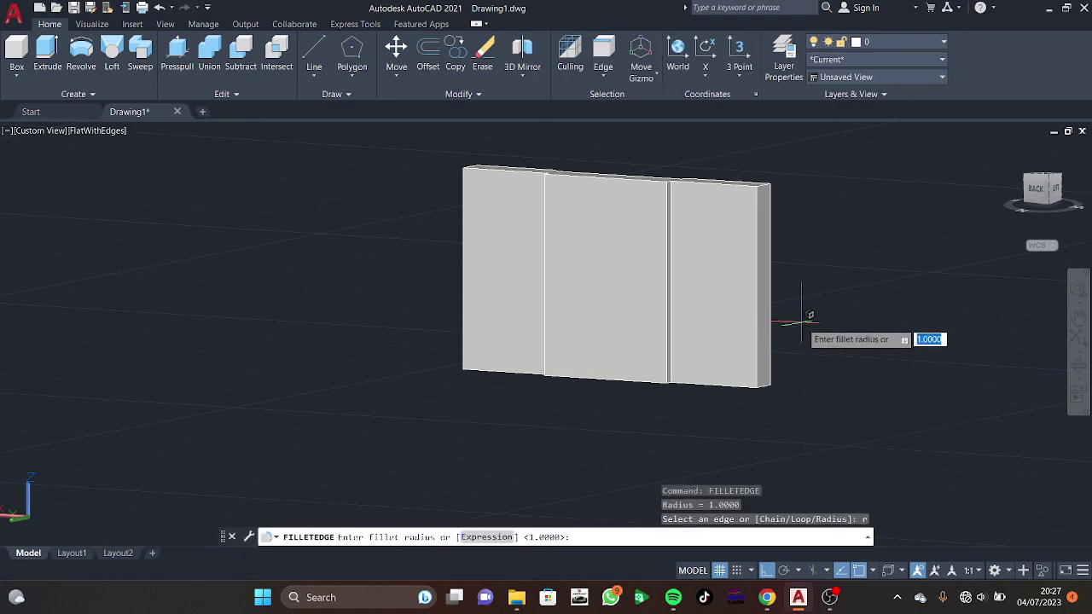
text(12)
key(Return)
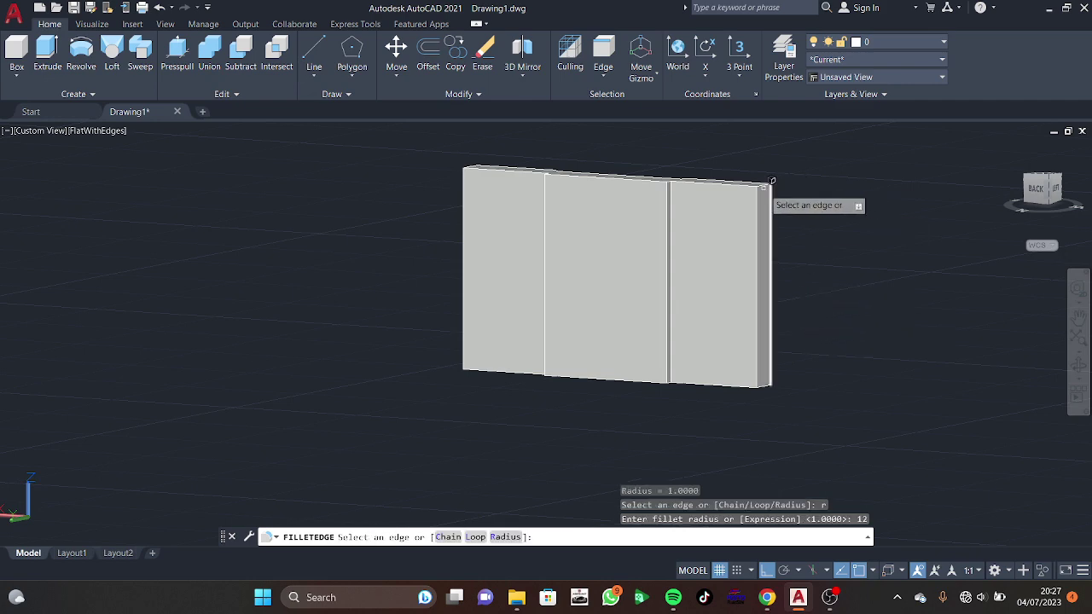
click(768, 180)
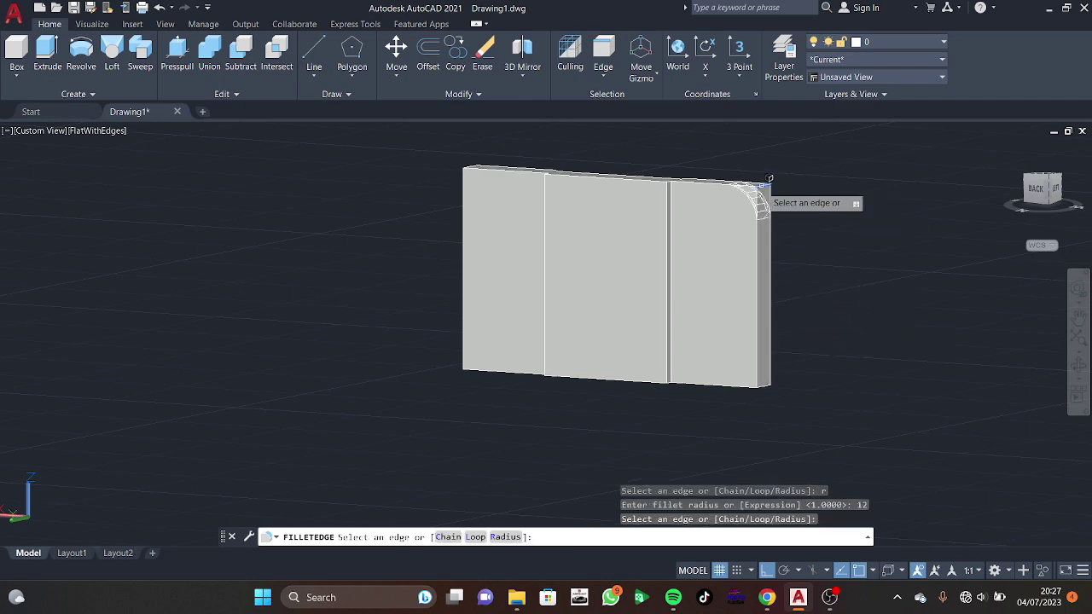
click(767, 376)
shift+middle_drag(771, 373, 787, 282)
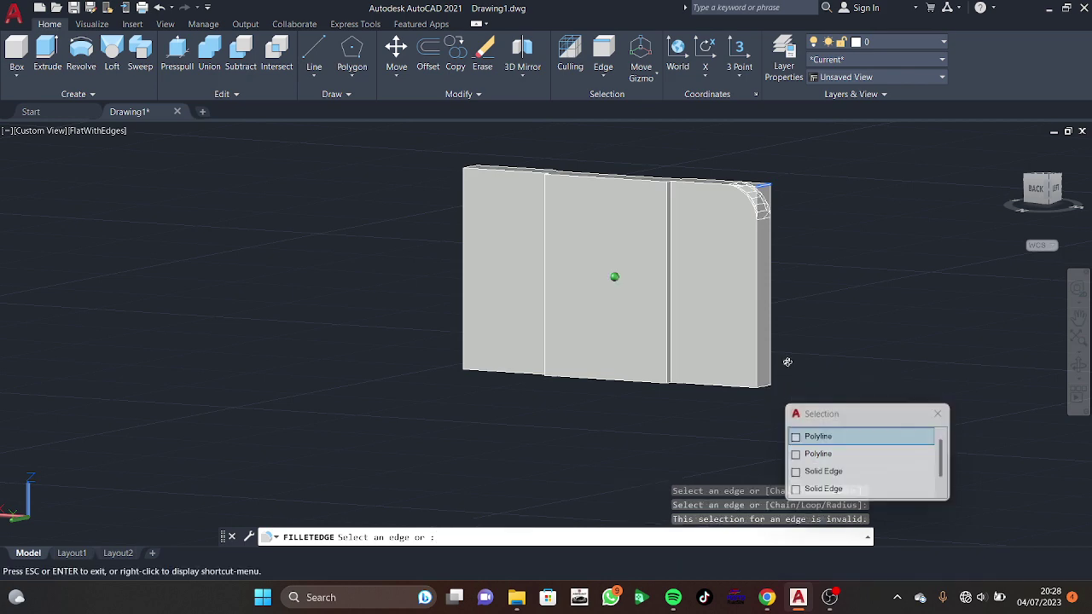
click(765, 309)
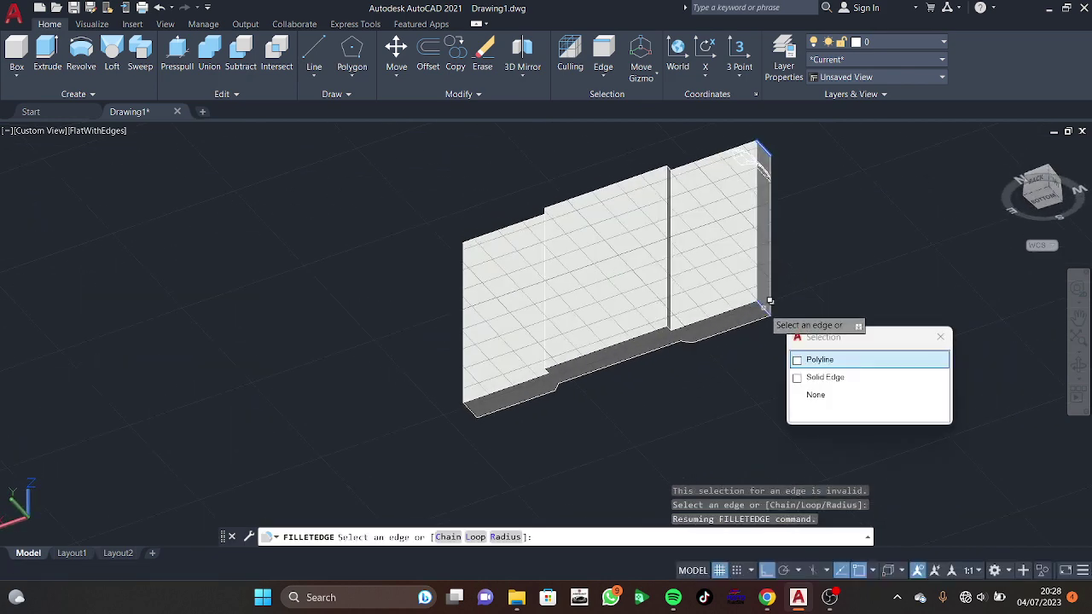
click(826, 365)
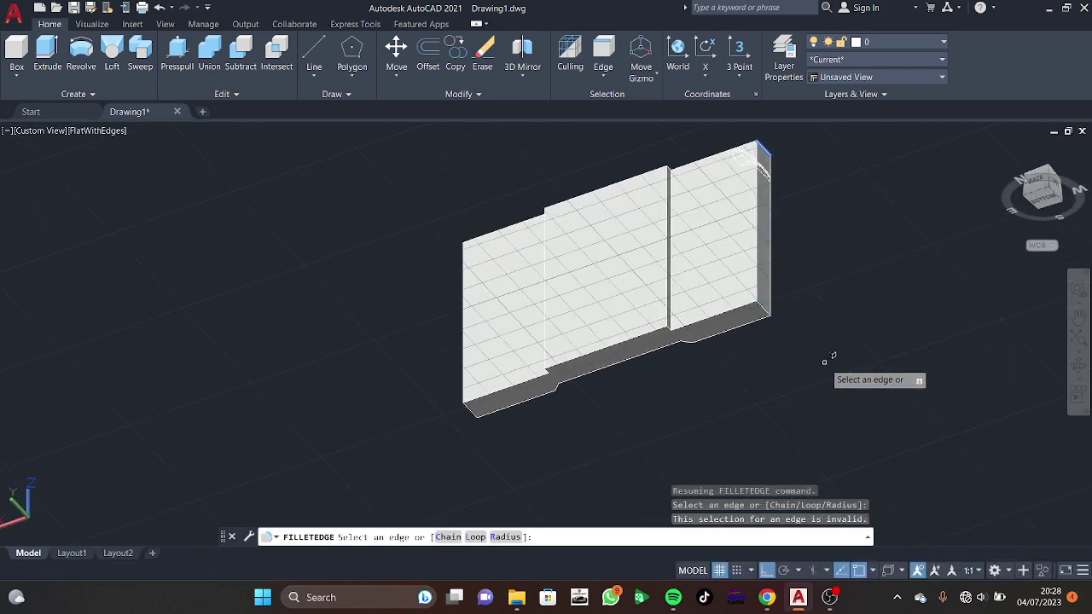
click(767, 312)
click(817, 375)
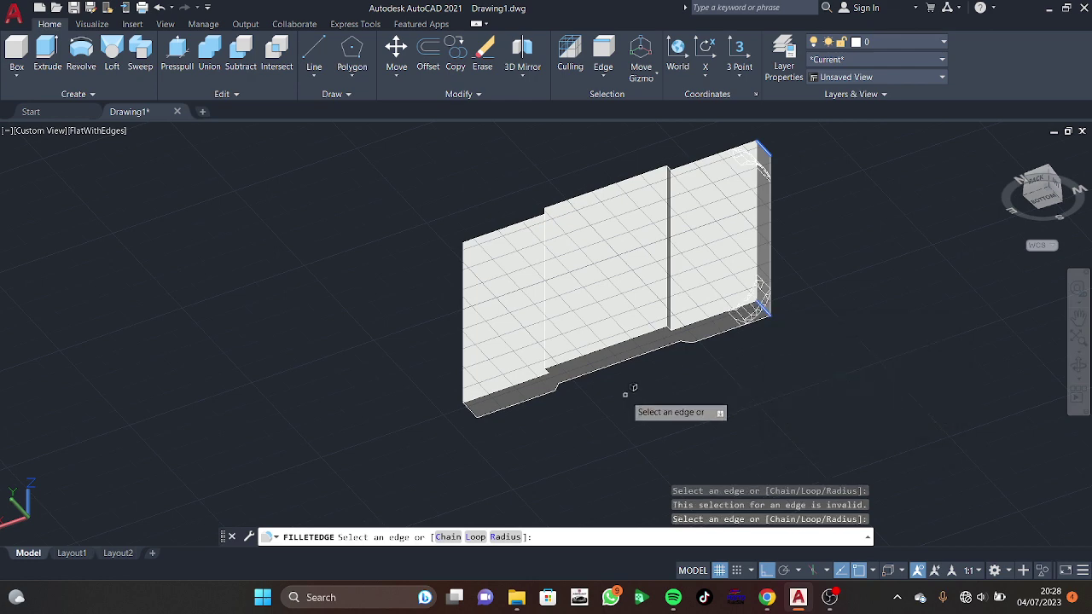
Step: Add the lower-left and top-left edges and apply the radius-12 fillet
shift+middle_drag(629, 385, 505, 323)
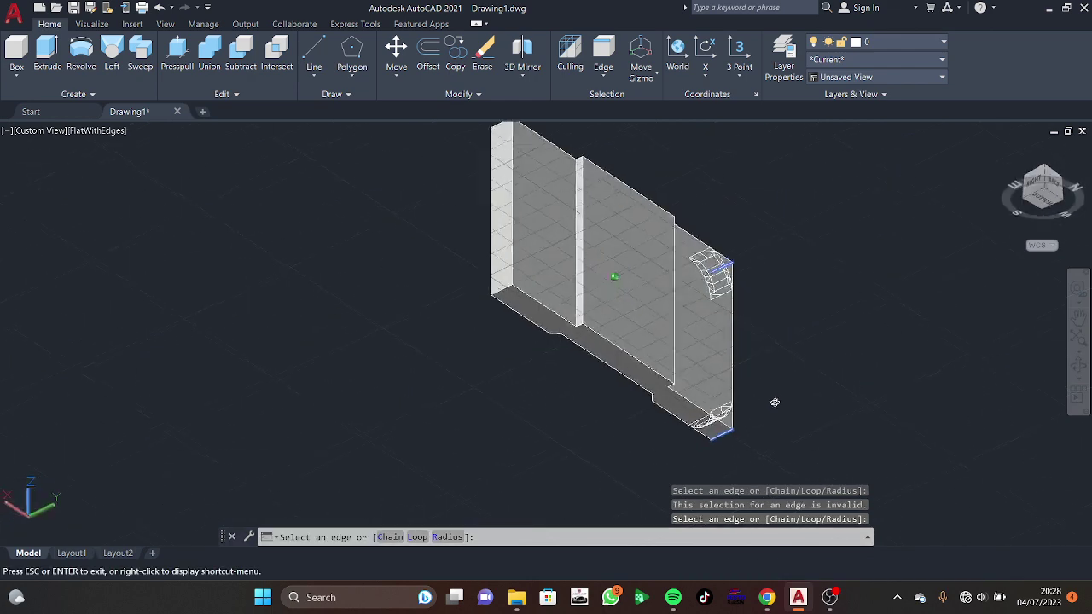
click(508, 299)
click(597, 364)
mouse_move(597, 363)
shift+middle_down()
mouse_move(568, 247)
mouse_move(694, 270)
mouse_move(637, 251)
shift+middle_up()
click(556, 196)
key(Return)
key(Return)
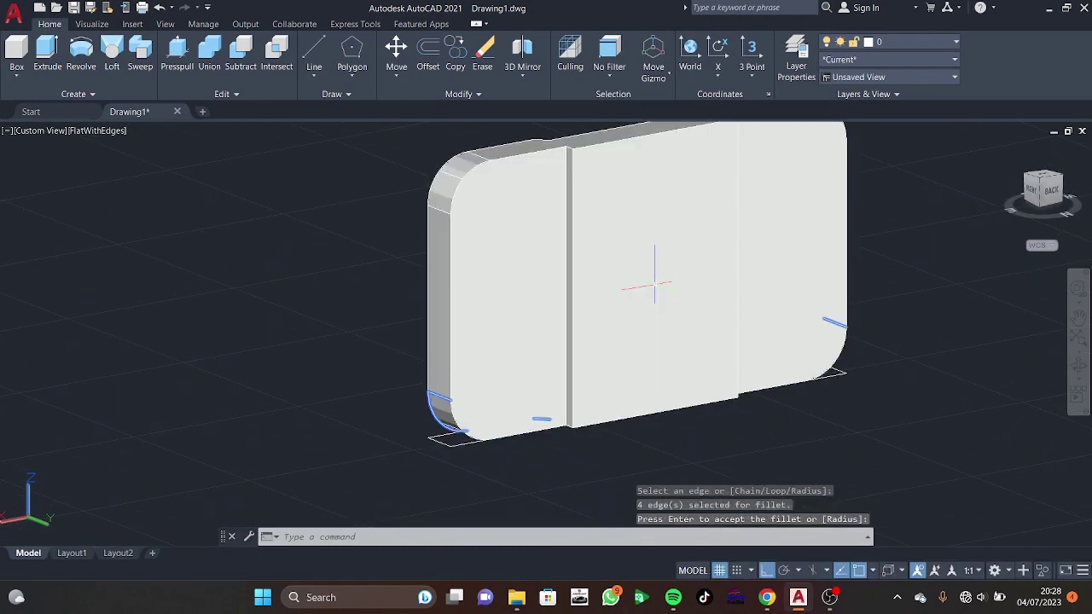
mouse_move(842, 404)
shift+middle_down()
mouse_move(776, 330)
mouse_move(802, 398)
mouse_move(784, 446)
shift+middle_up()
key(Return)
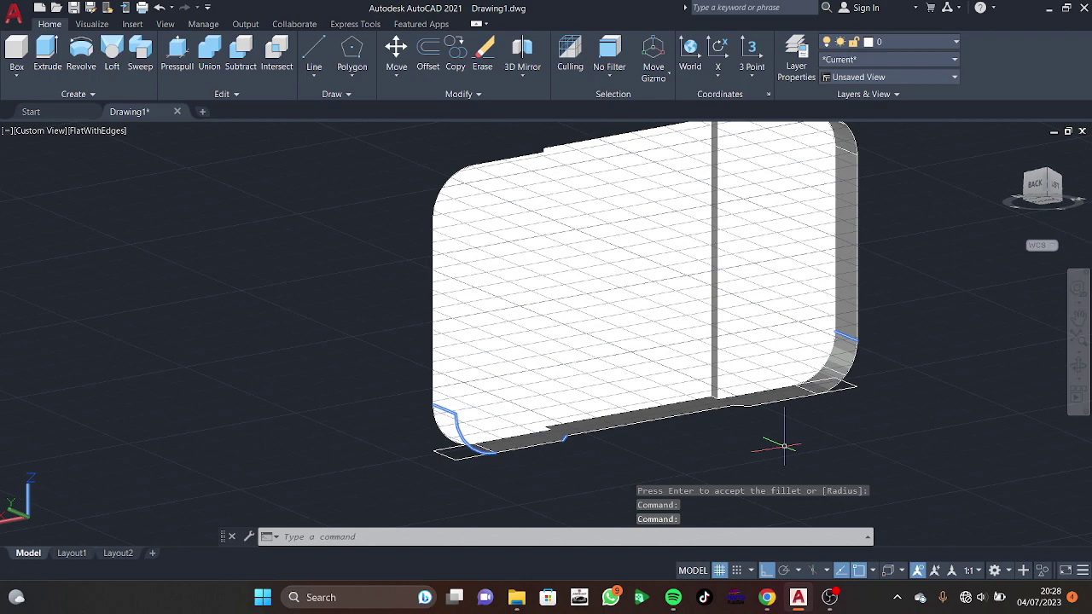
Step: Turn the view toward the plate and align the UCS to the plate face
text(l)
key(Return)
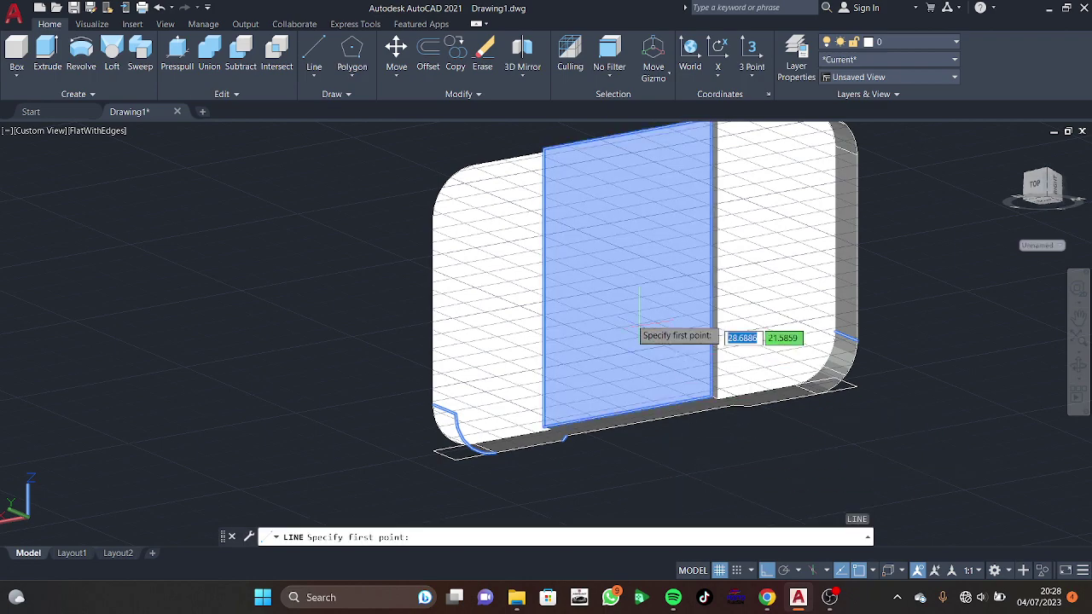
shift+middle_drag(524, 335, 514, 322)
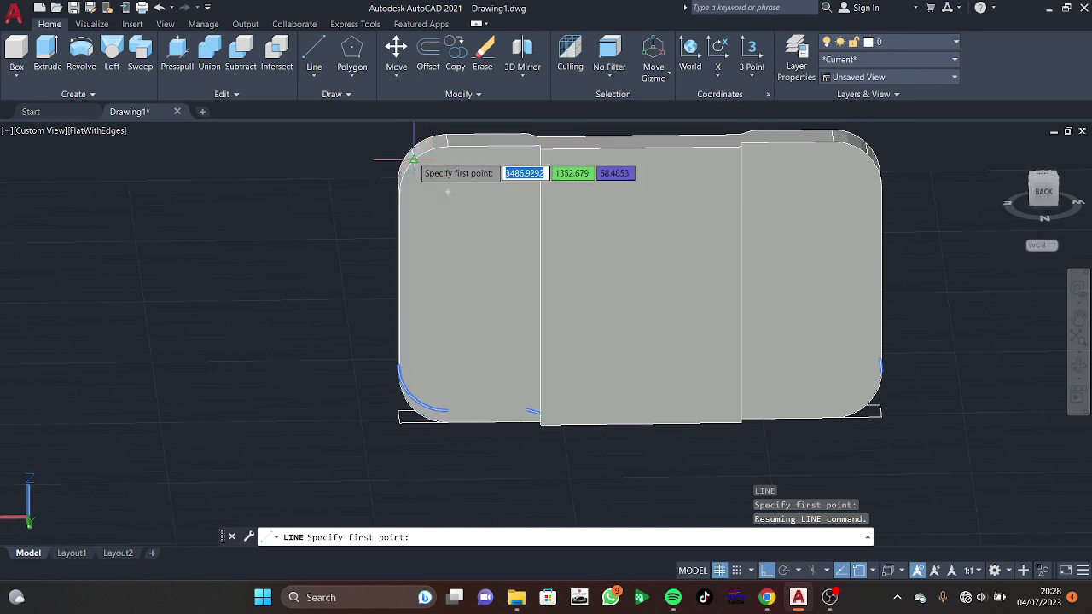
click(447, 194)
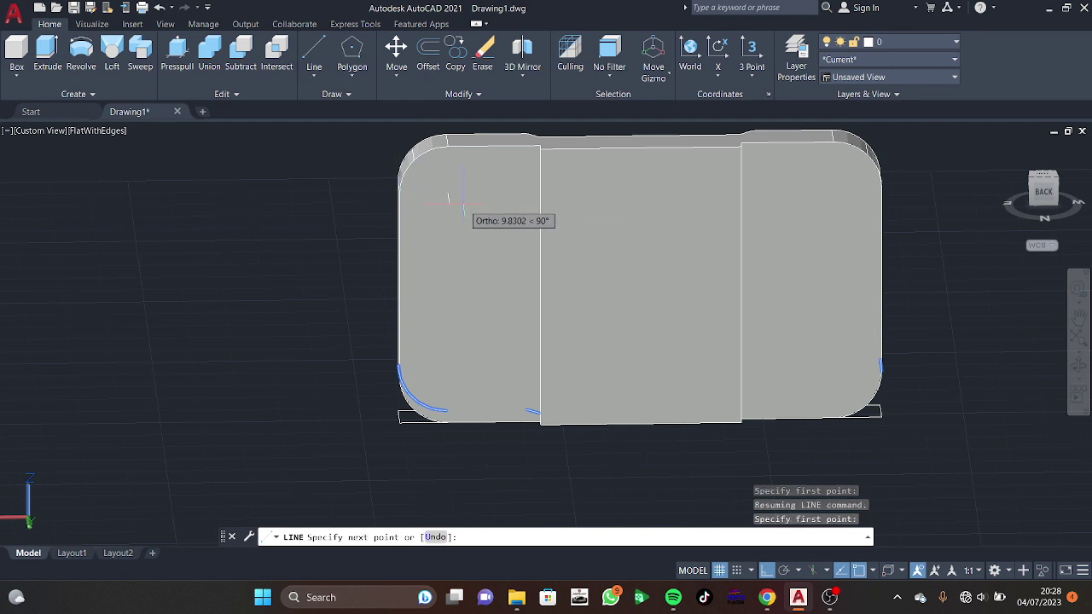
key(Escape)
key(Return)
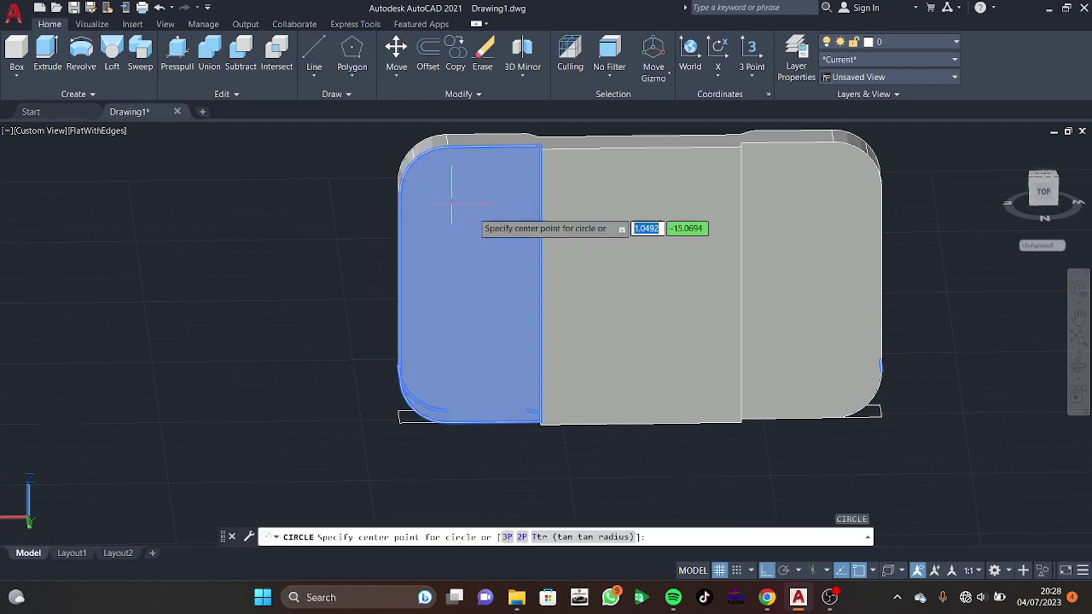
key(Escape)
click(752, 77)
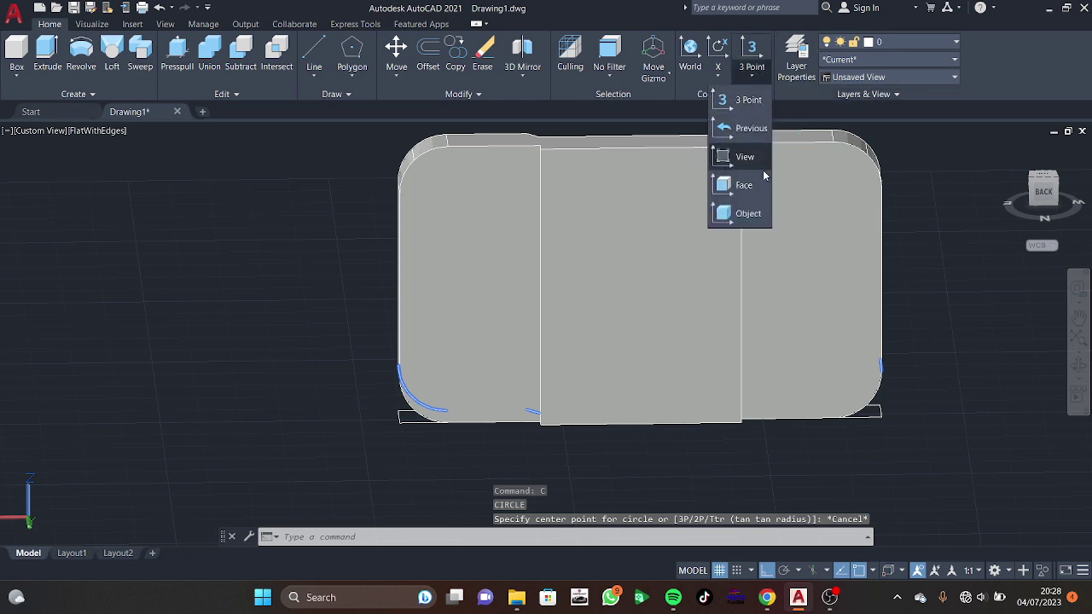
click(738, 183)
click(802, 222)
key(Return)
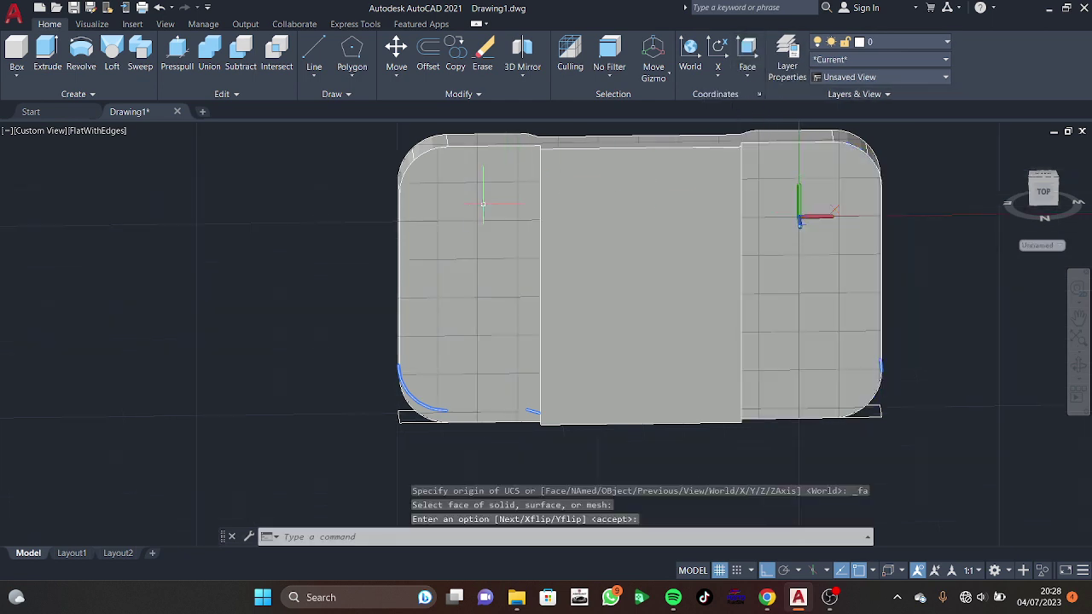
text(c)
Step: Draw a radius-6 circle near the plate's top-left corner
key(Return)
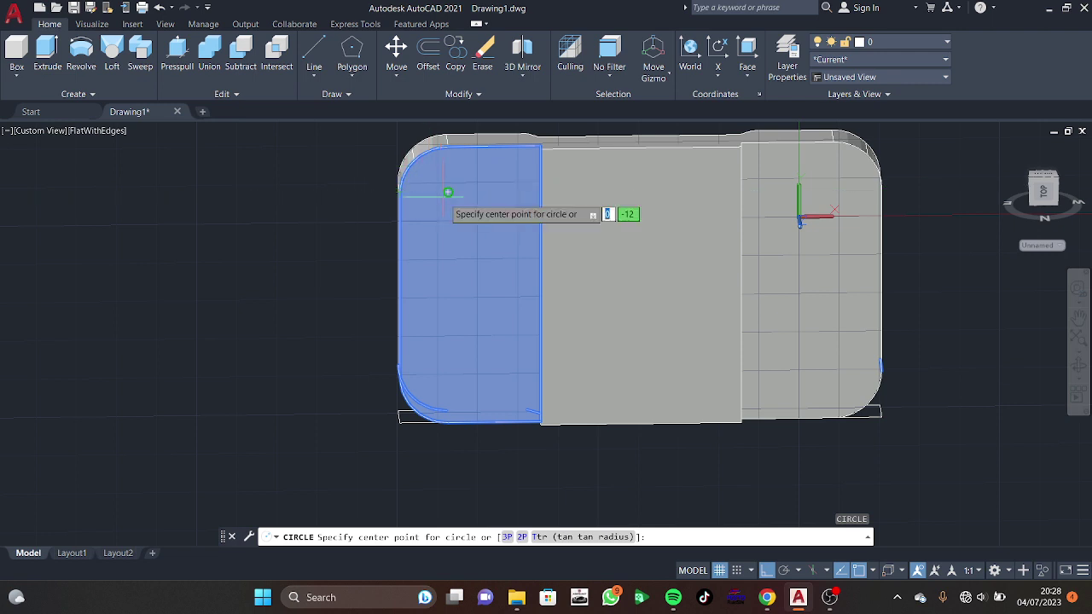
click(447, 193)
text(6)
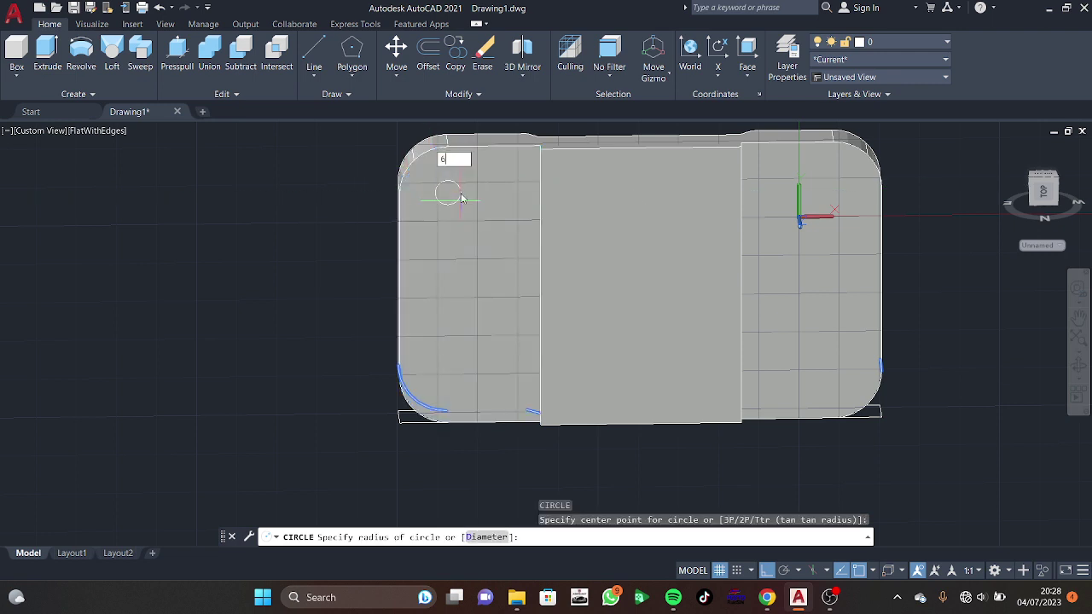
key(Return)
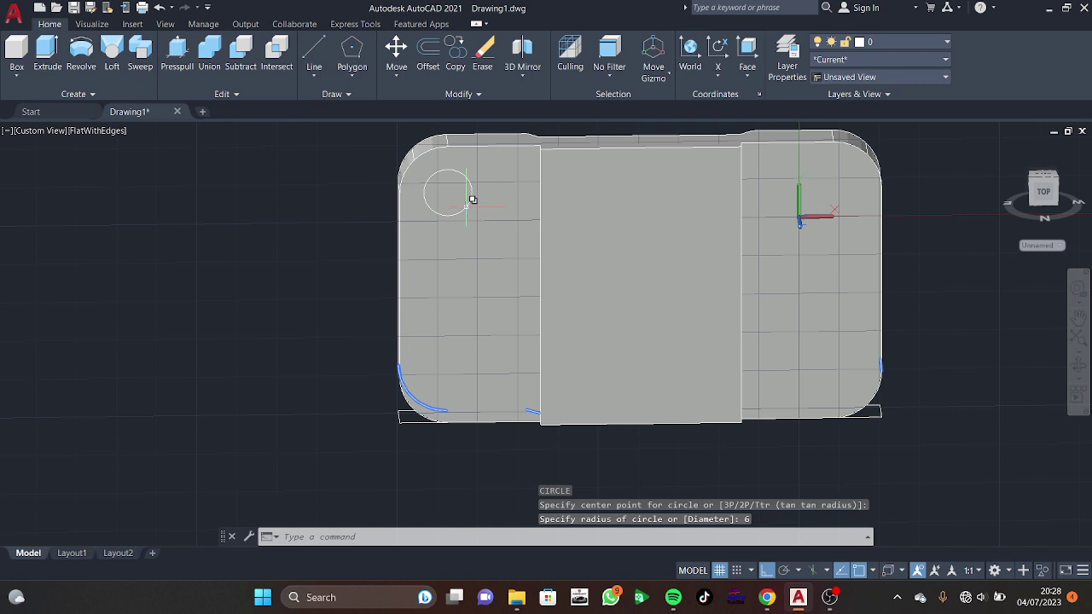
click(472, 201)
text(r)
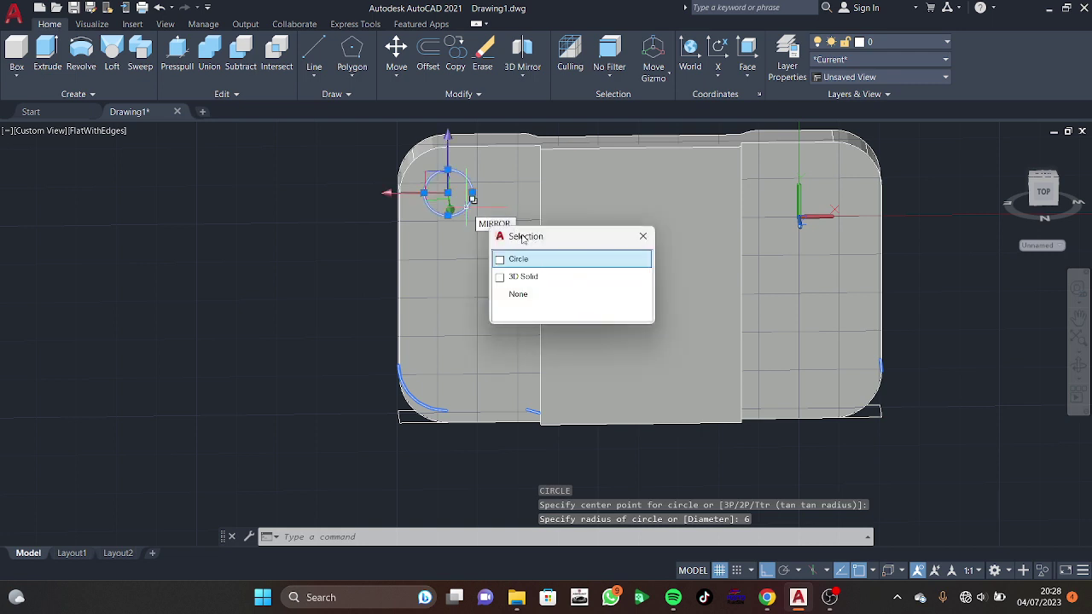
Step: Mirror the top-left circle across the plate's vertical middle, keeping the original
click(580, 277)
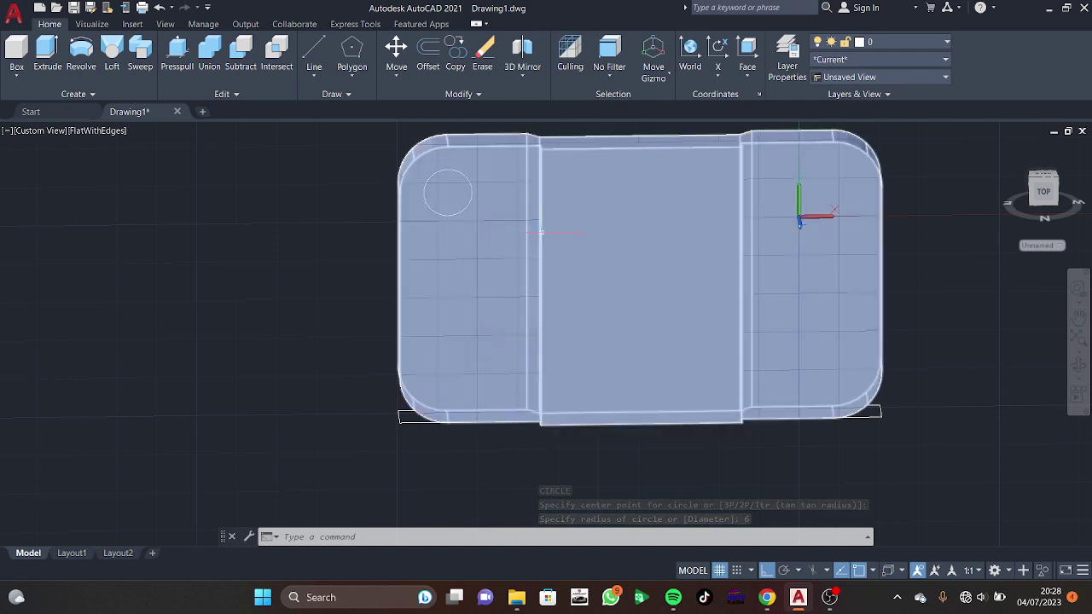
text(mir)
key(Return)
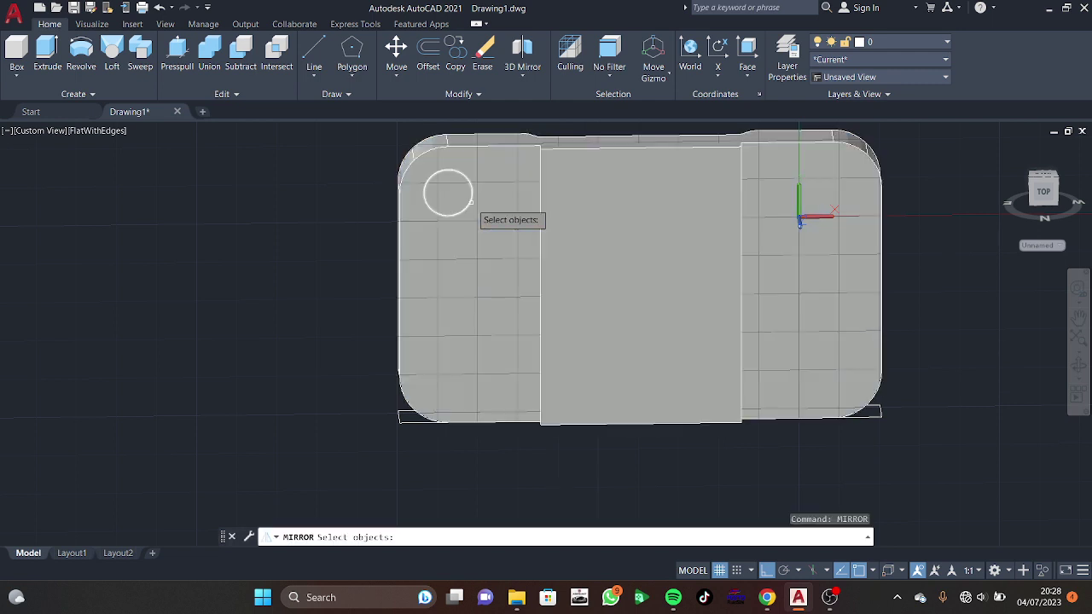
click(470, 201)
click(522, 254)
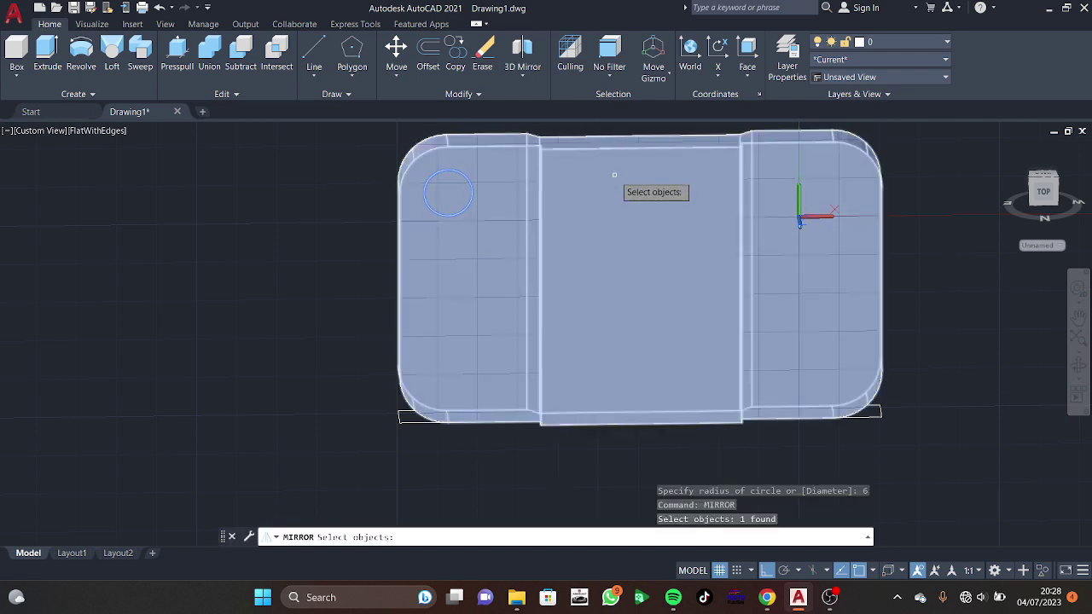
key(Return)
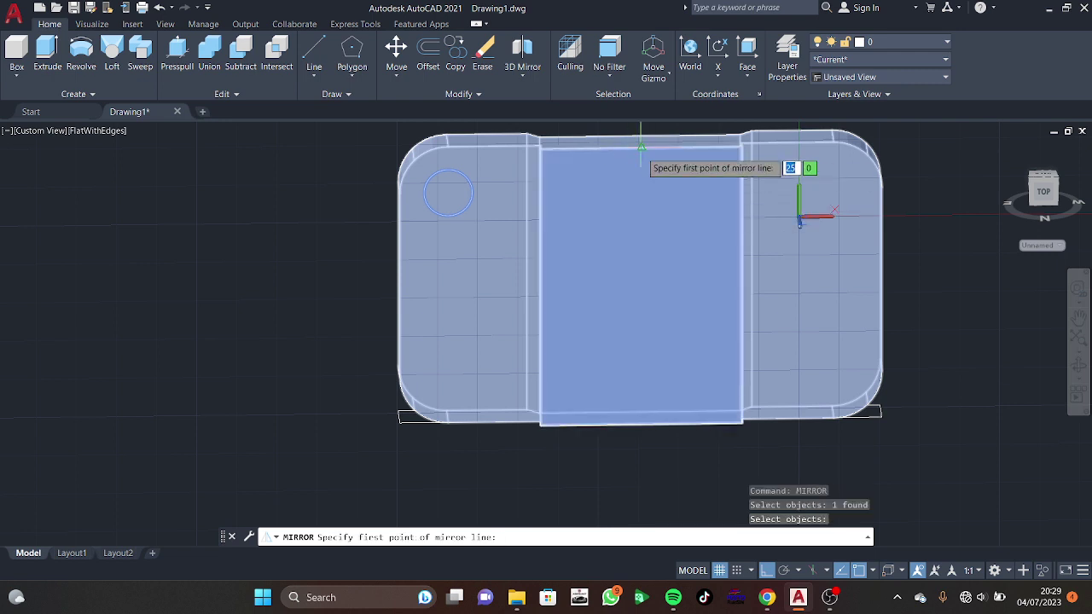
click(642, 175)
click(657, 286)
key(Return)
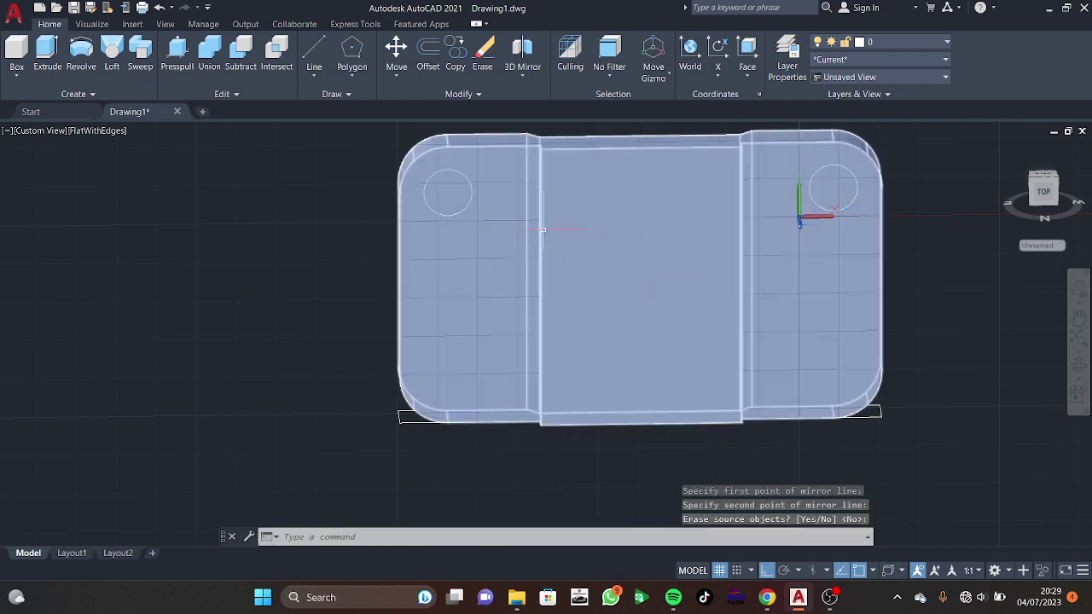
Step: Mirror both top circles across a horizontal line to place the bottom pair
click(470, 201)
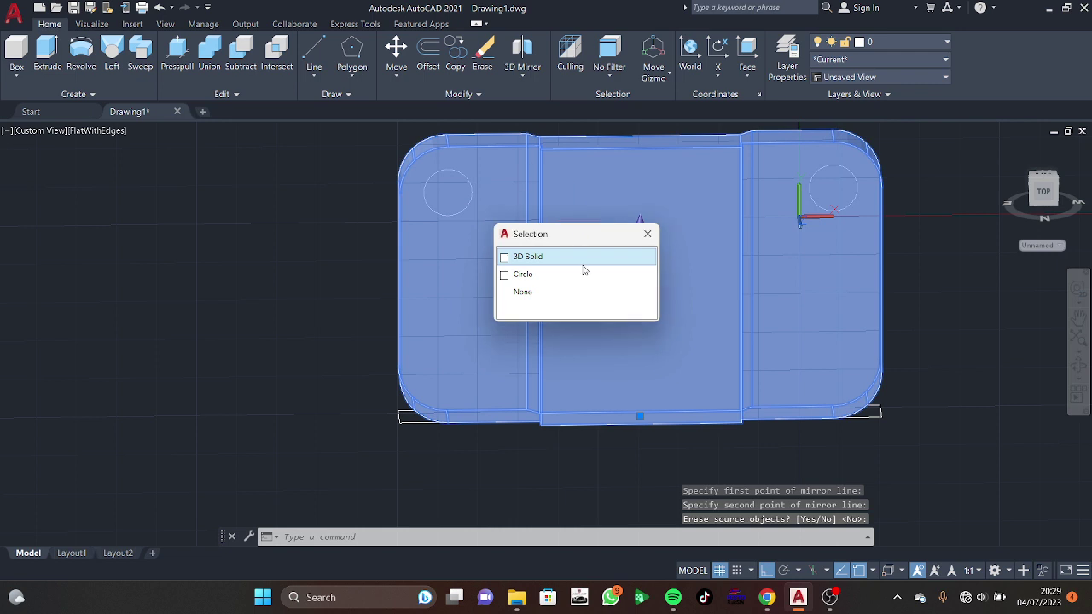
click(523, 274)
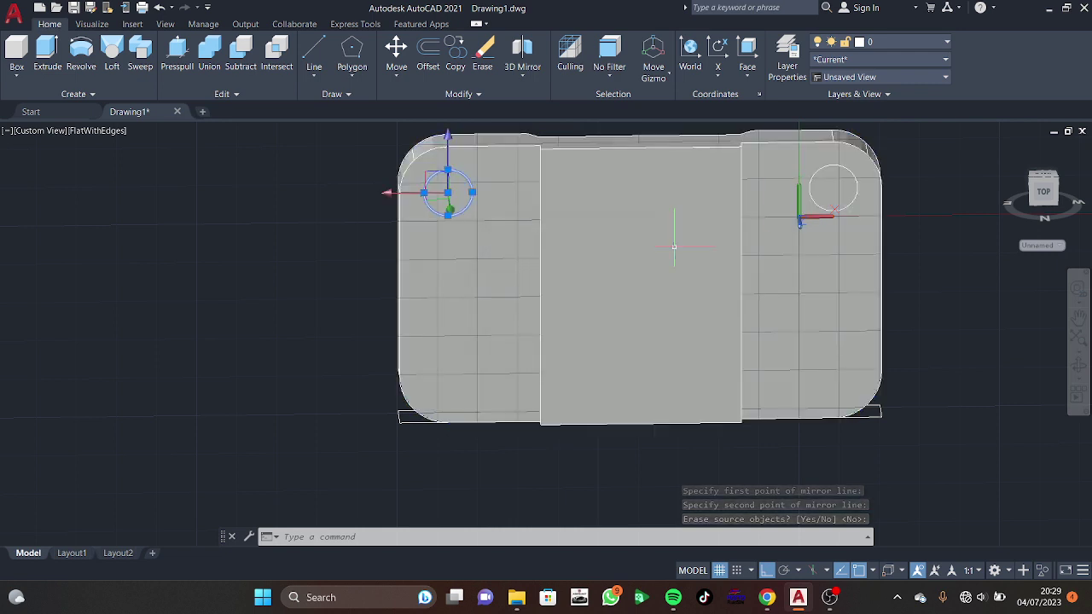
click(826, 167)
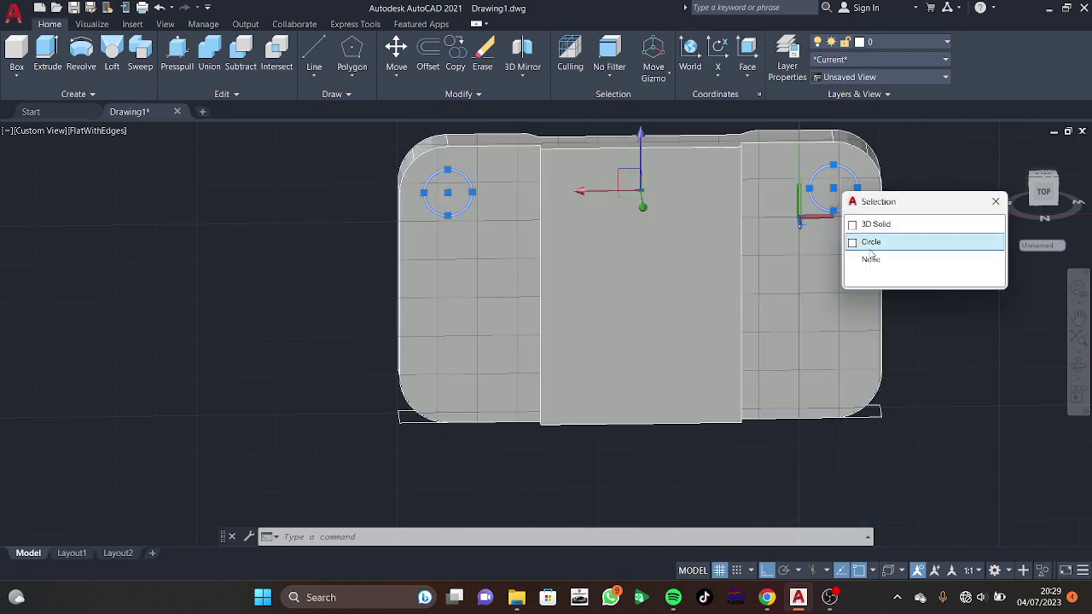
click(863, 242)
text(IIRROR)
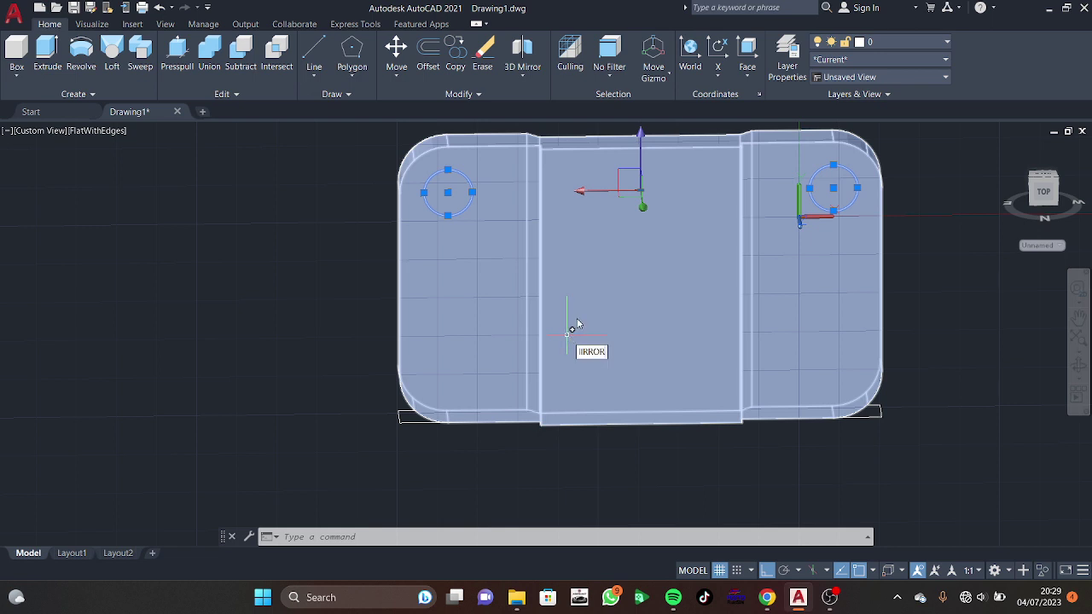
key(Return)
click(399, 284)
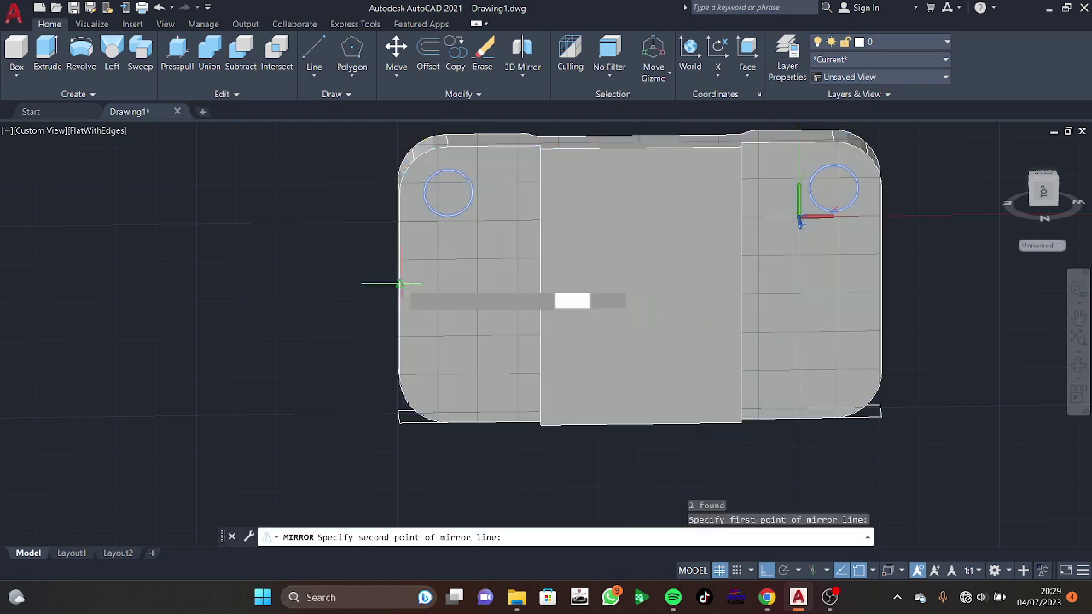
click(643, 291)
key(Return)
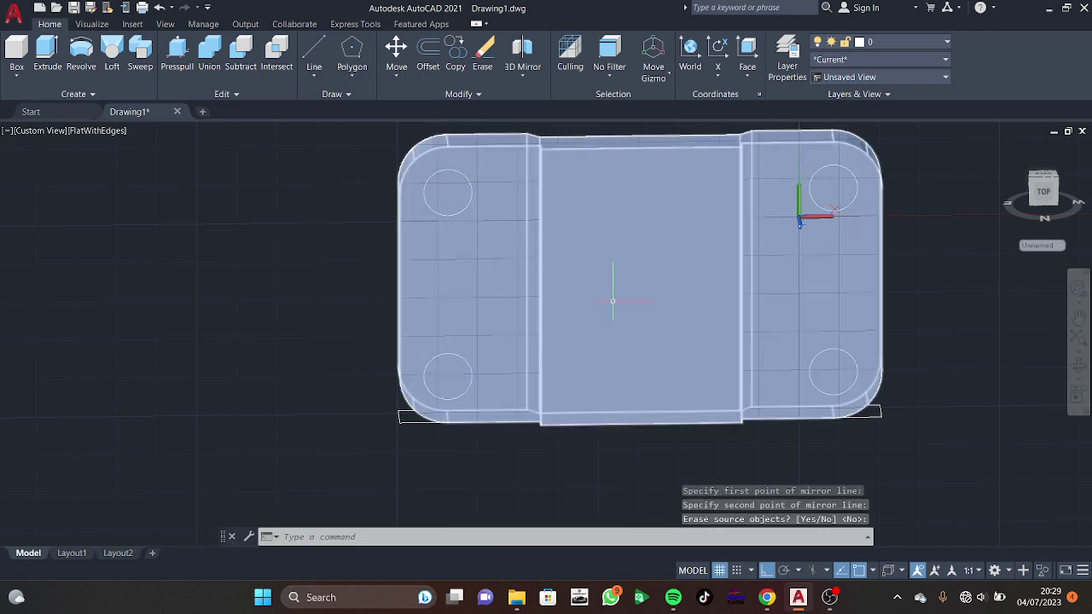
Step: Press-pull the upper-left and first bottom circles -10 through the base plate
click(177, 51)
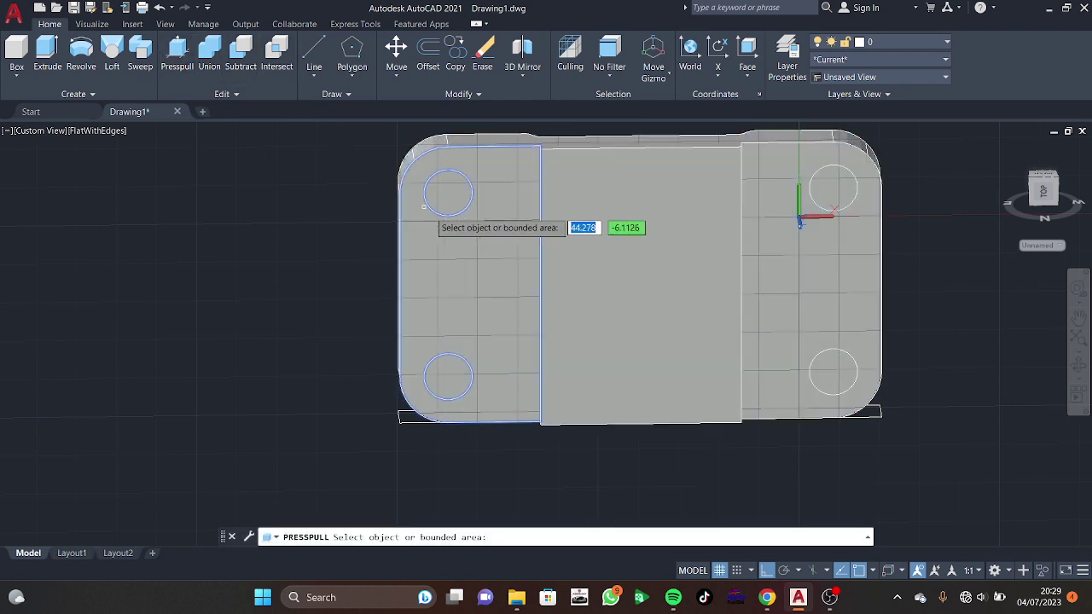
click(447, 194)
text(-10)
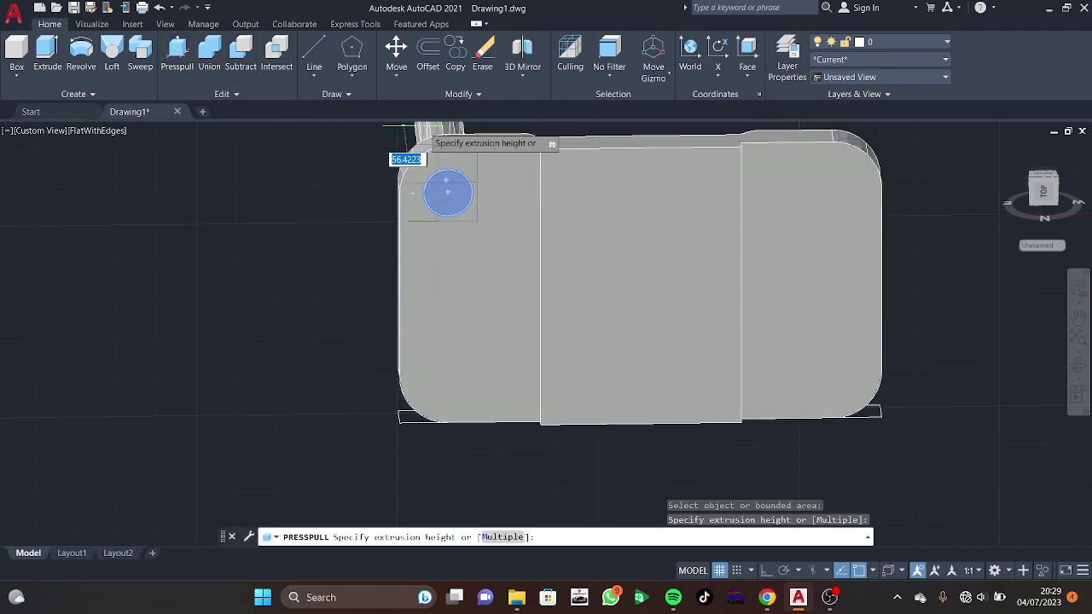
key(Return)
click(447, 374)
text(-10)
key(Return)
Step: Press-pull the other bottom and upper-right circles -10 to complete the four holes
click(826, 371)
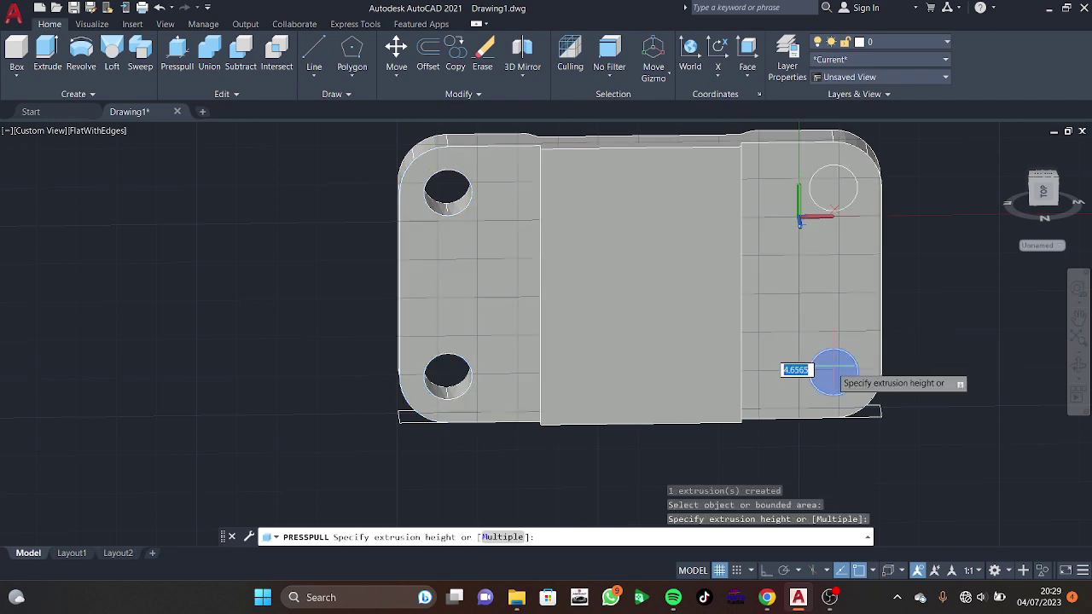
text(-10)
key(Return)
click(827, 209)
text(-10)
key(Return)
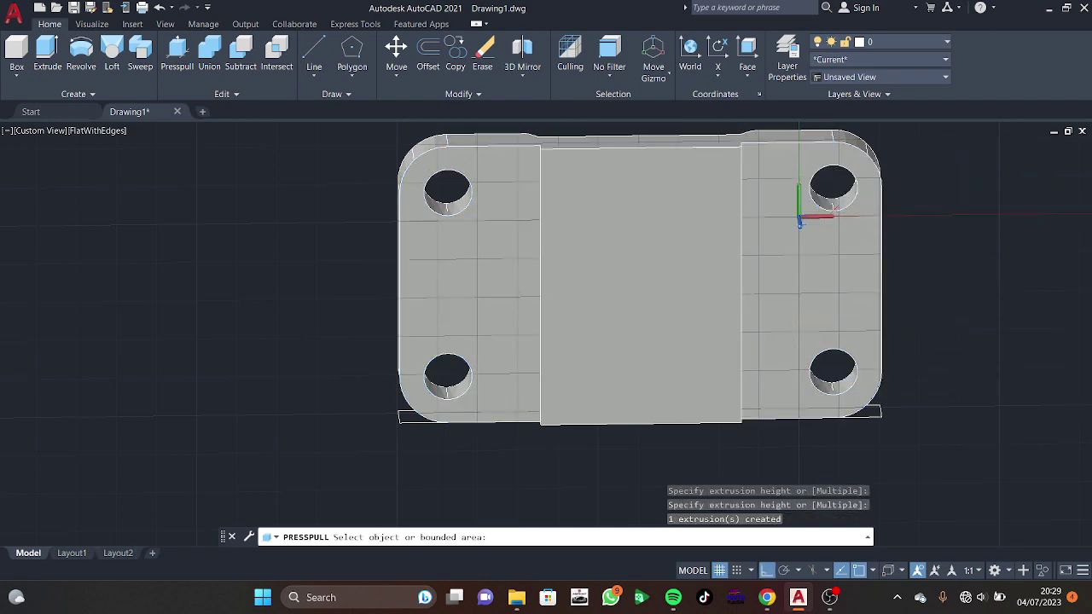
key(Escape)
shift+middle_drag(751, 347, 680, 292)
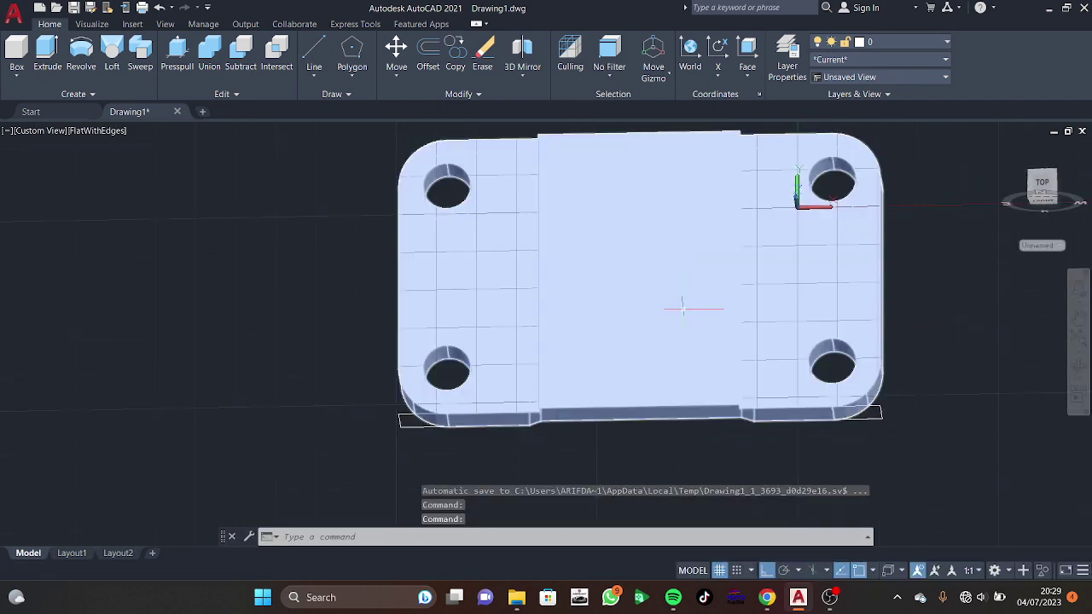
mouse_move(698, 314)
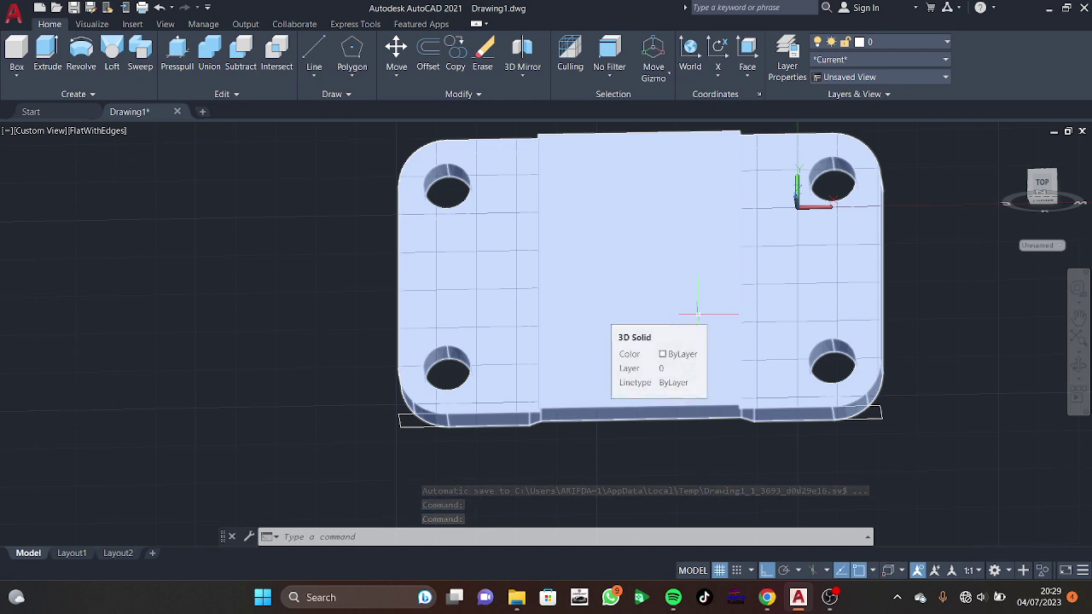
Step: Switch the coordinate system back to World (WCS)
middle_drag(801, 260, 721, 251)
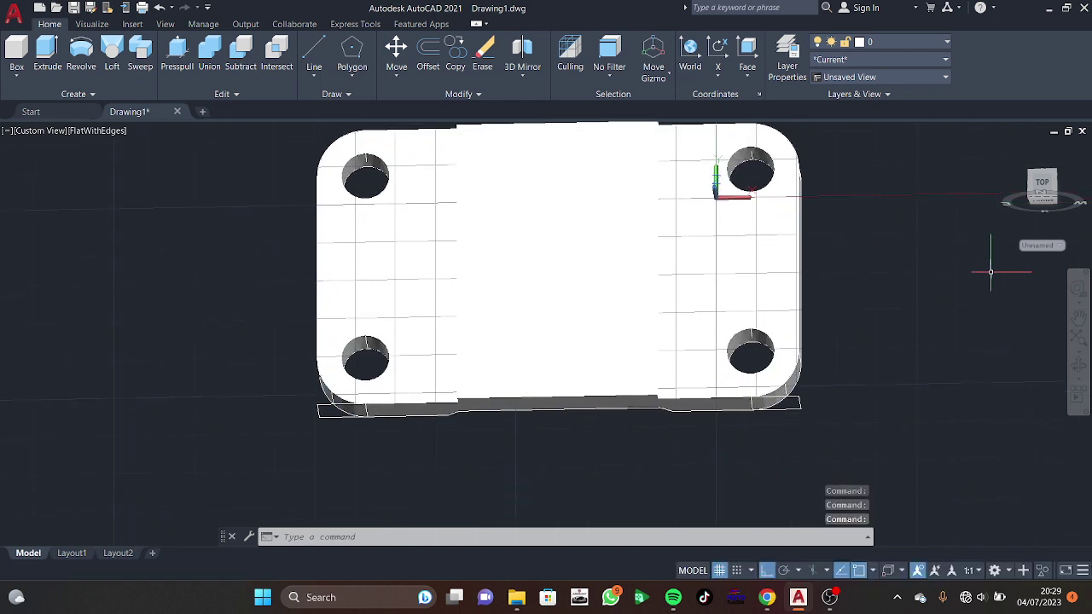
click(1041, 245)
click(1022, 253)
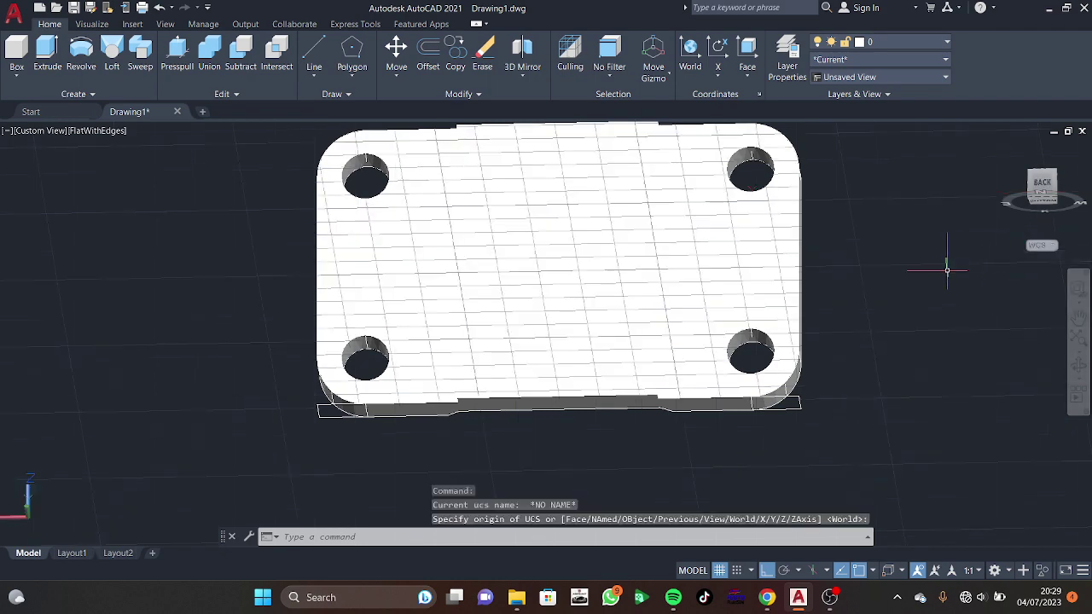
mouse_move(941, 264)
middle_down()
mouse_move(888, 364)
mouse_move(791, 479)
middle_up()
key(Return)
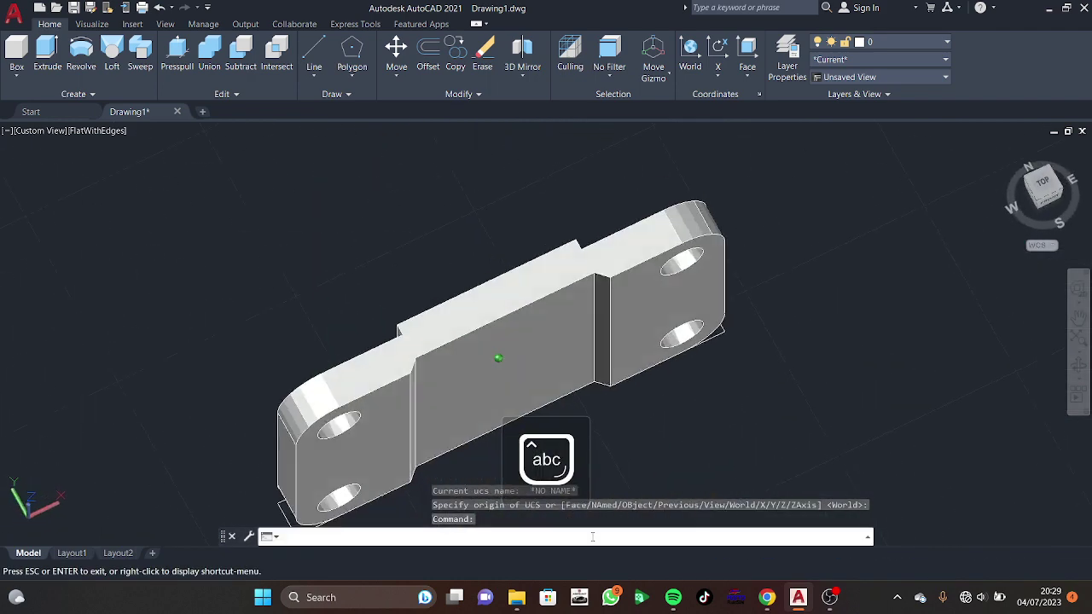
Step: View the plate from the Top and check the reference drawing in Chrome
click(1042, 186)
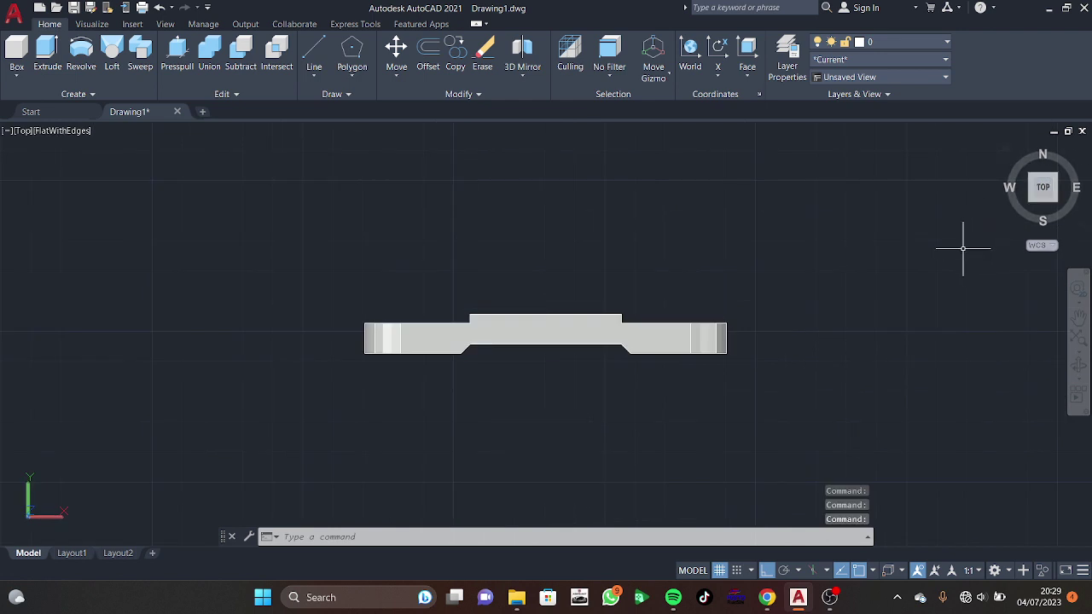
click(773, 602)
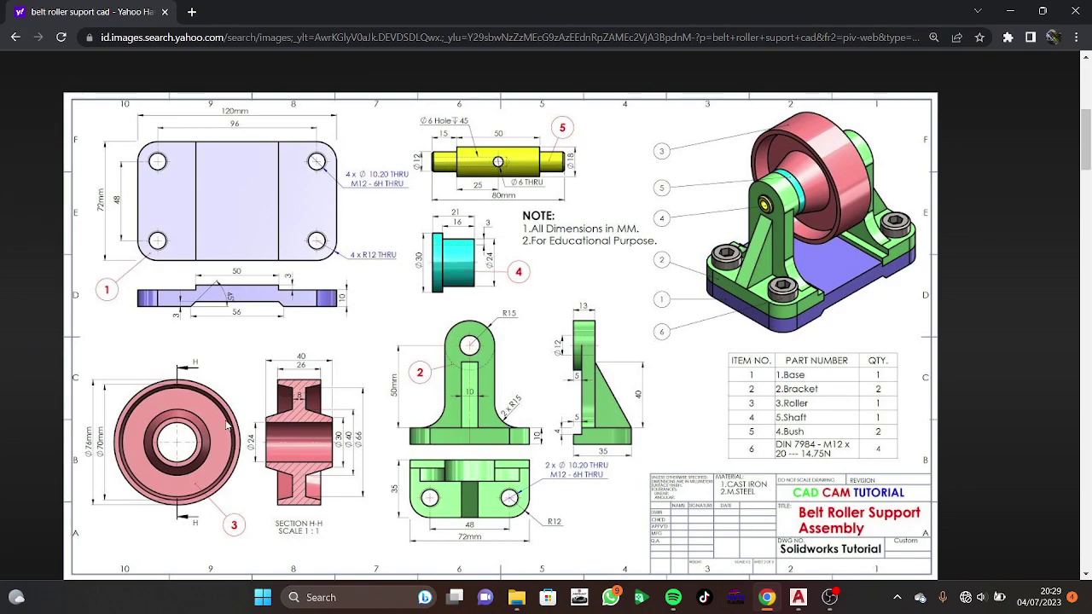
click(798, 597)
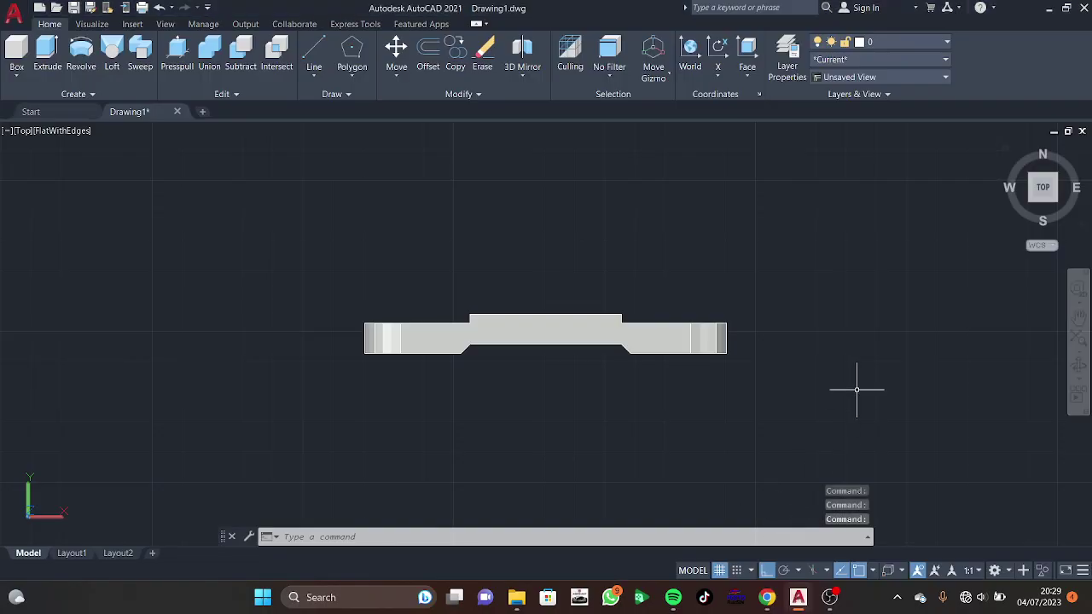
Step: Draw a 38-unit vertical line to the right of the plate
middle_drag(856, 390, 622, 386)
key(Return)
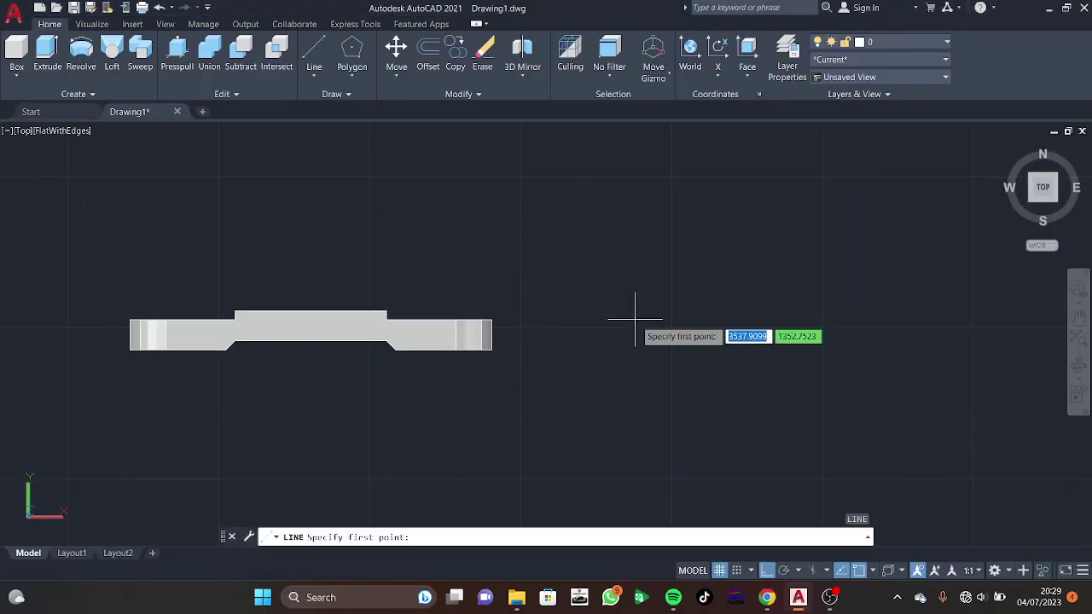
click(714, 239)
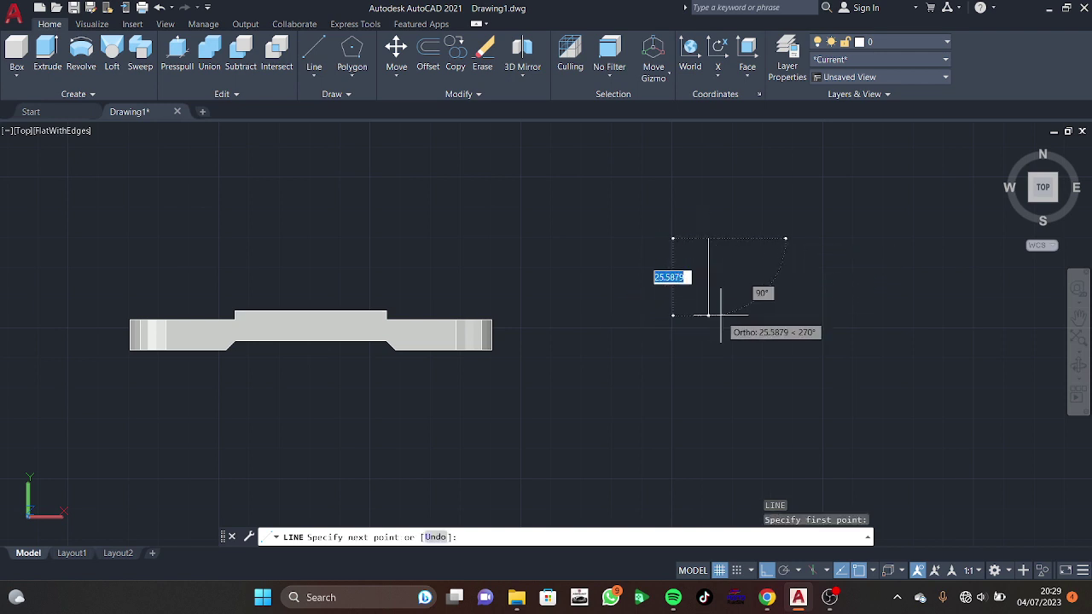
text(38)
key(Return)
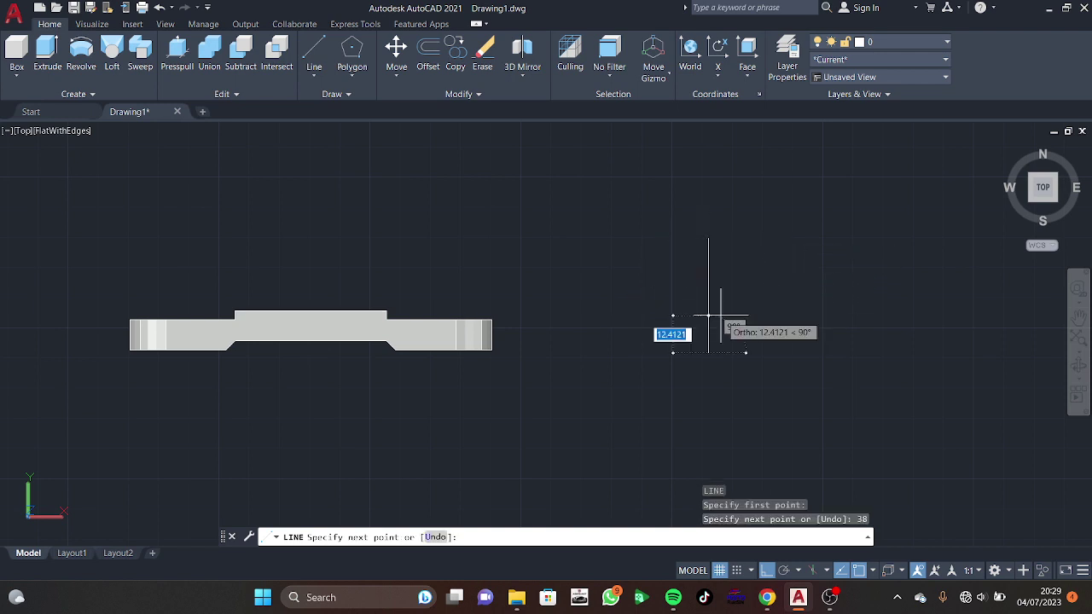
key(Escape)
Step: Start a new line tracked 20 units below the vertical line's top endpoint
text(l)
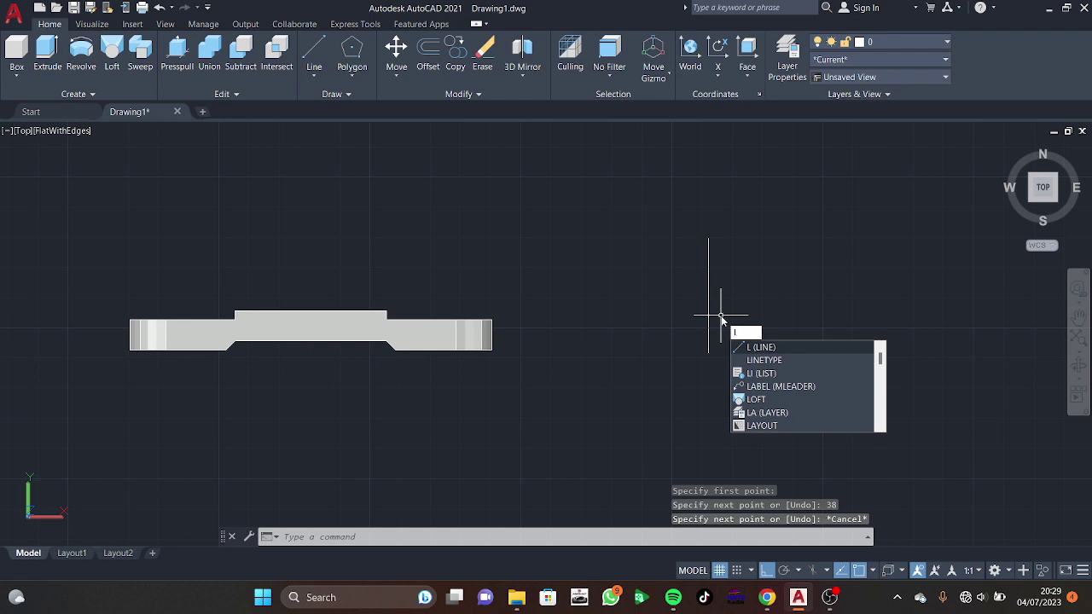
key(Return)
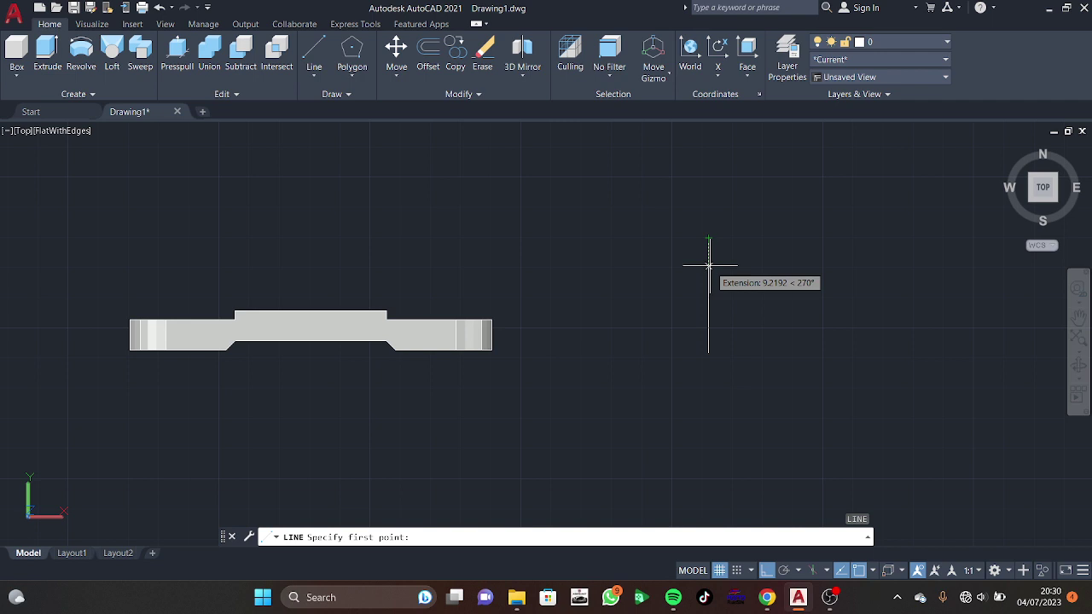
text(20)
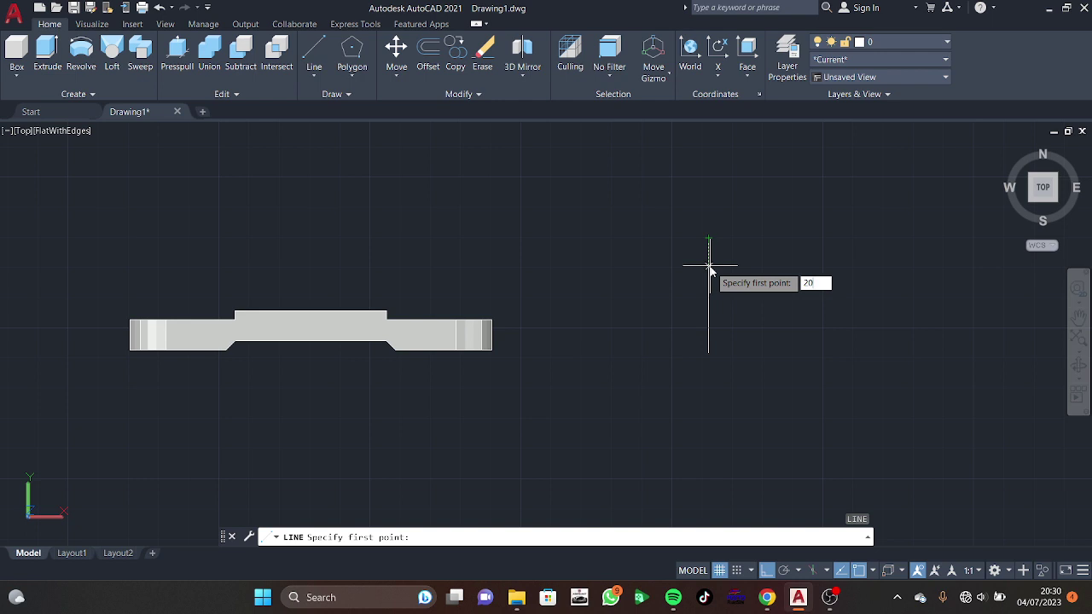
key(Return)
key(Escape)
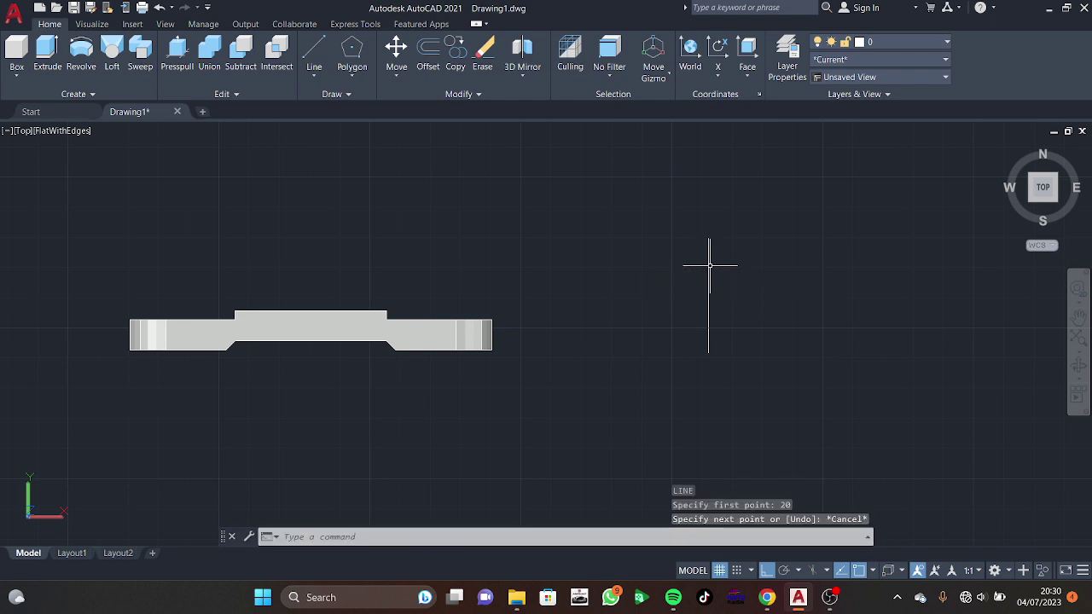
key(Return)
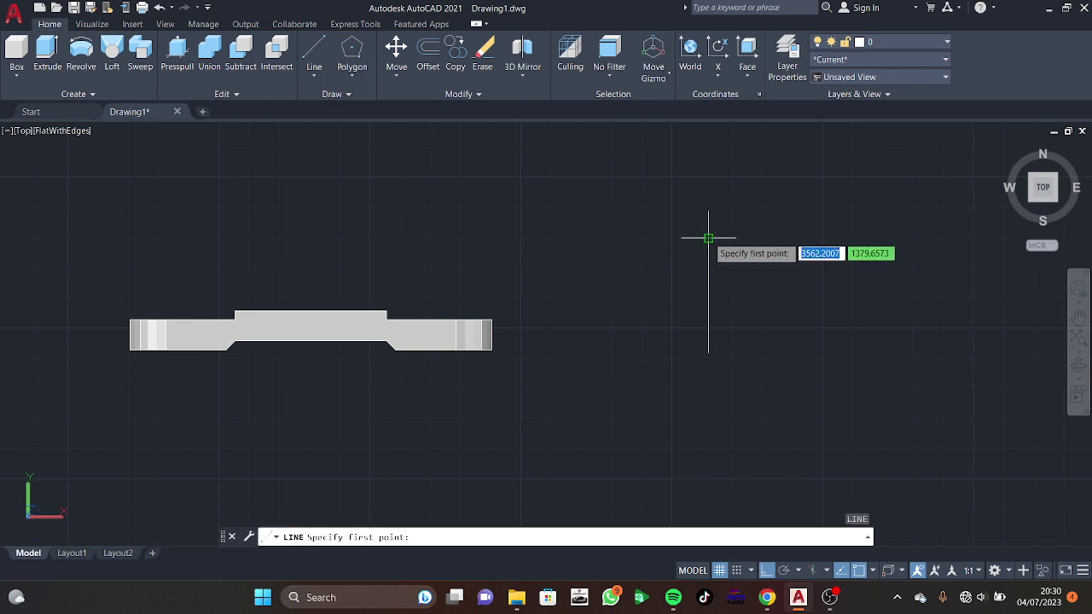
key(Escape)
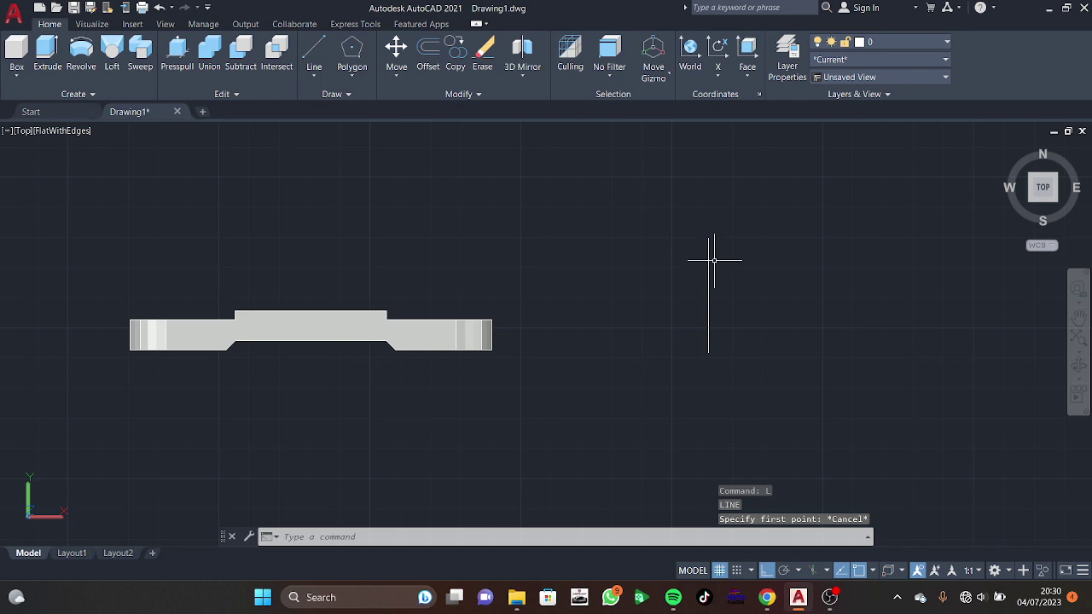
key(Return)
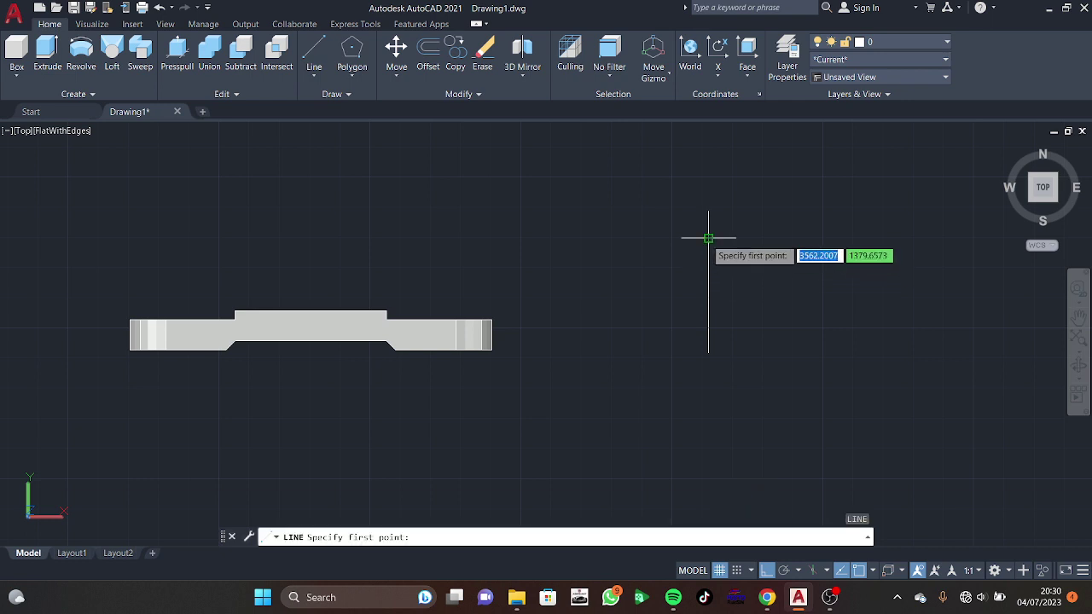
text(20)
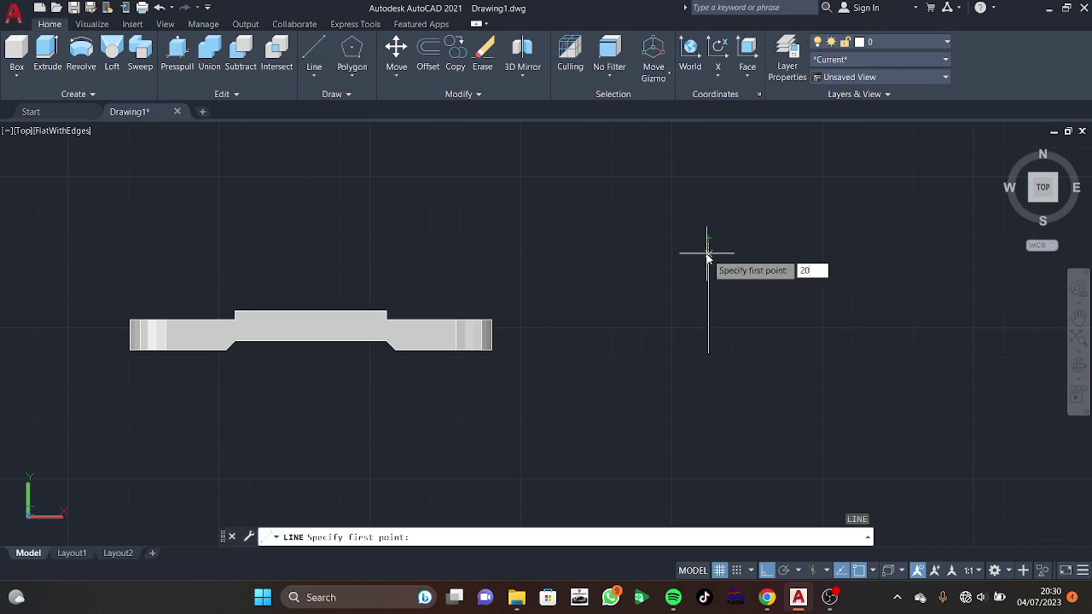
key(Return)
Step: End the horizontal line leftward and draw a line offset 33 units with a vertical join
click(627, 287)
key(Escape)
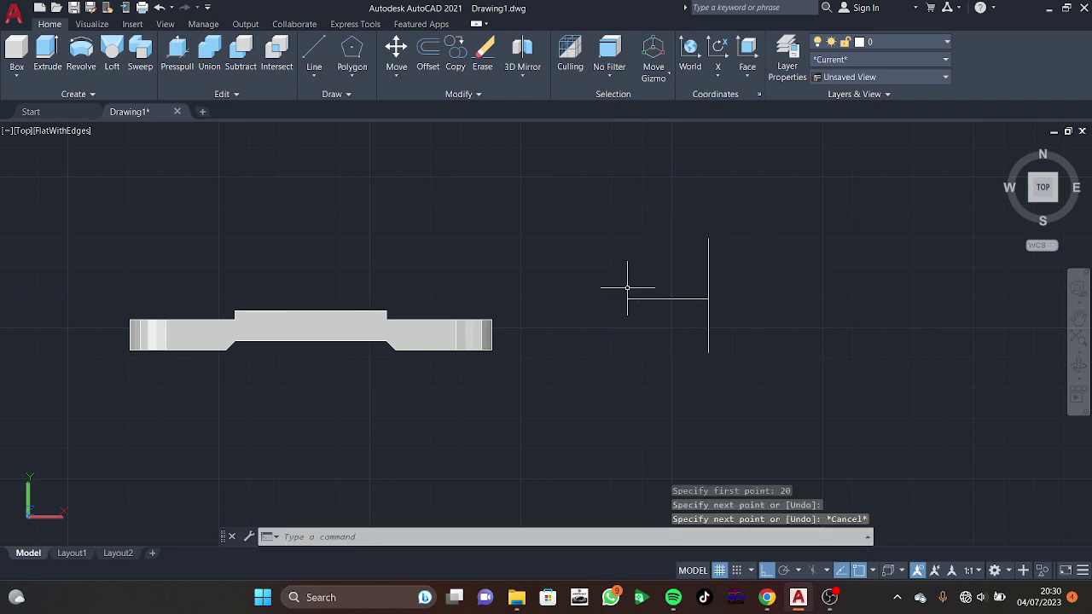
text(l)
key(Return)
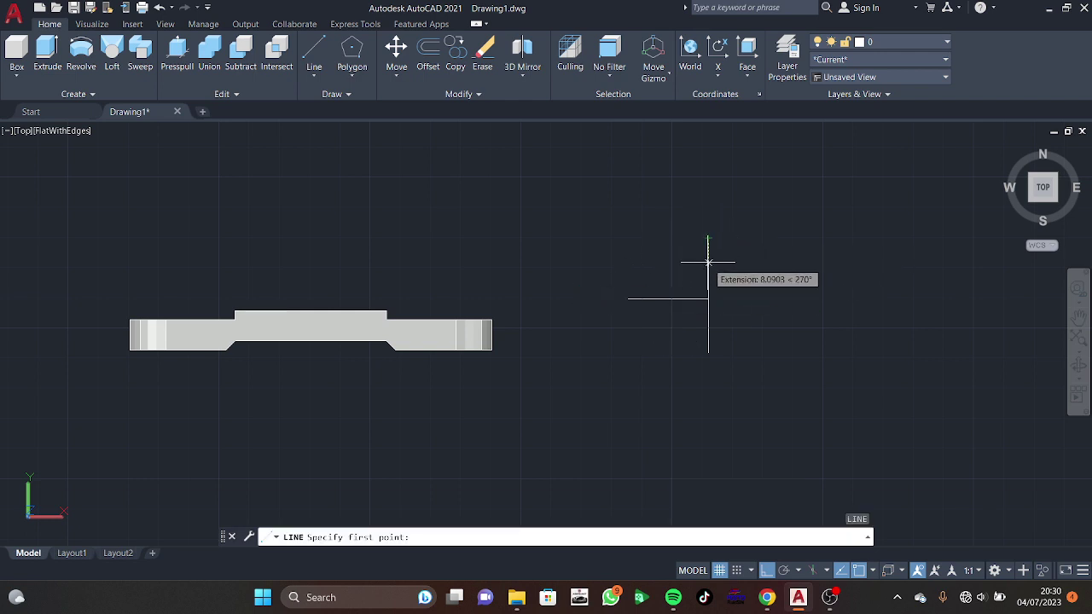
text(33)
key(Return)
key(Escape)
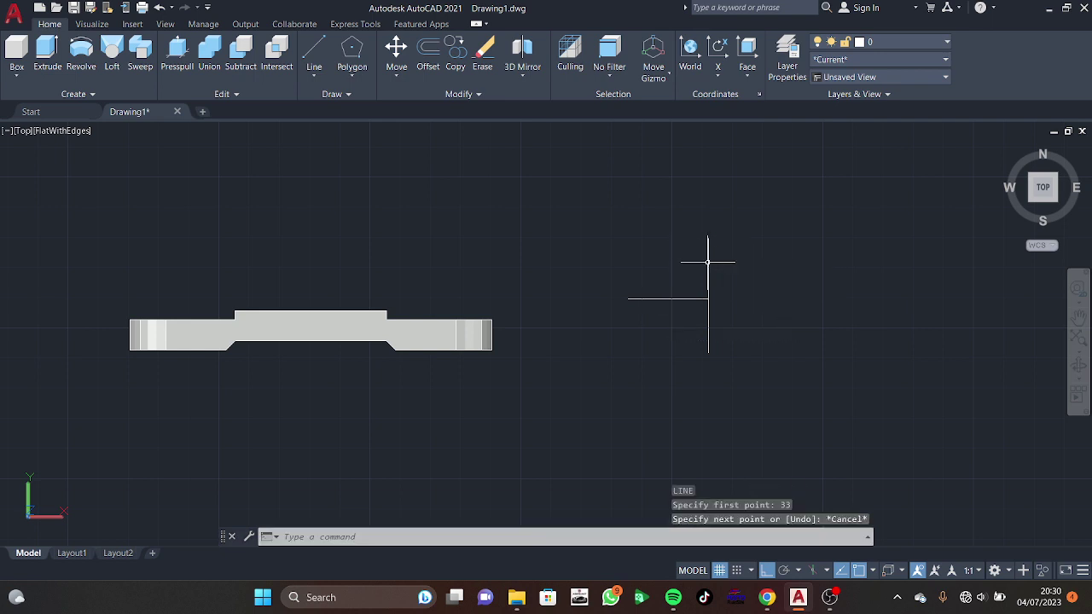
key(Return)
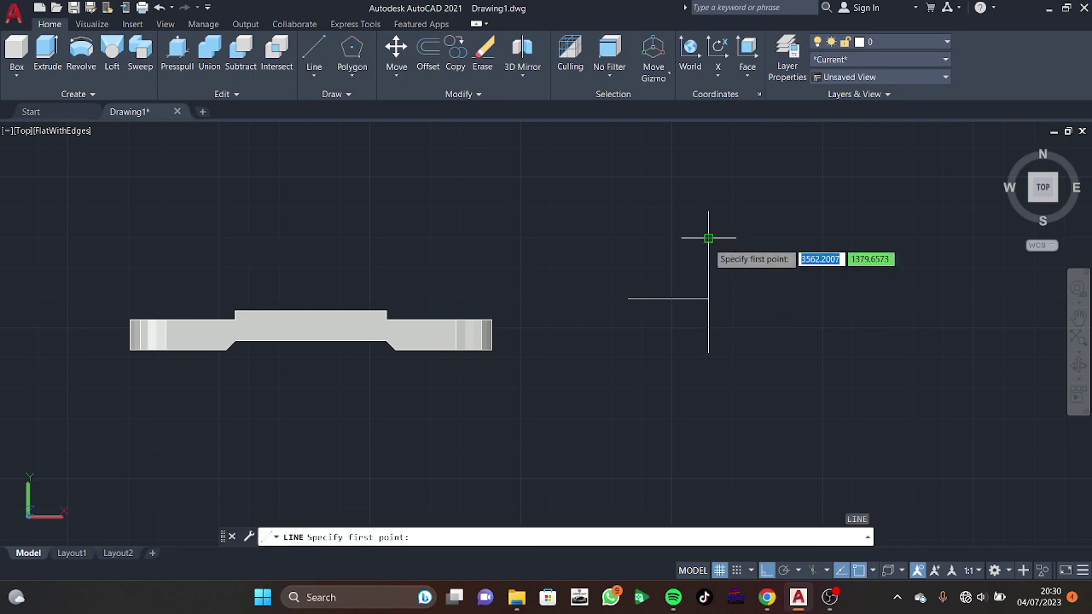
text(33)
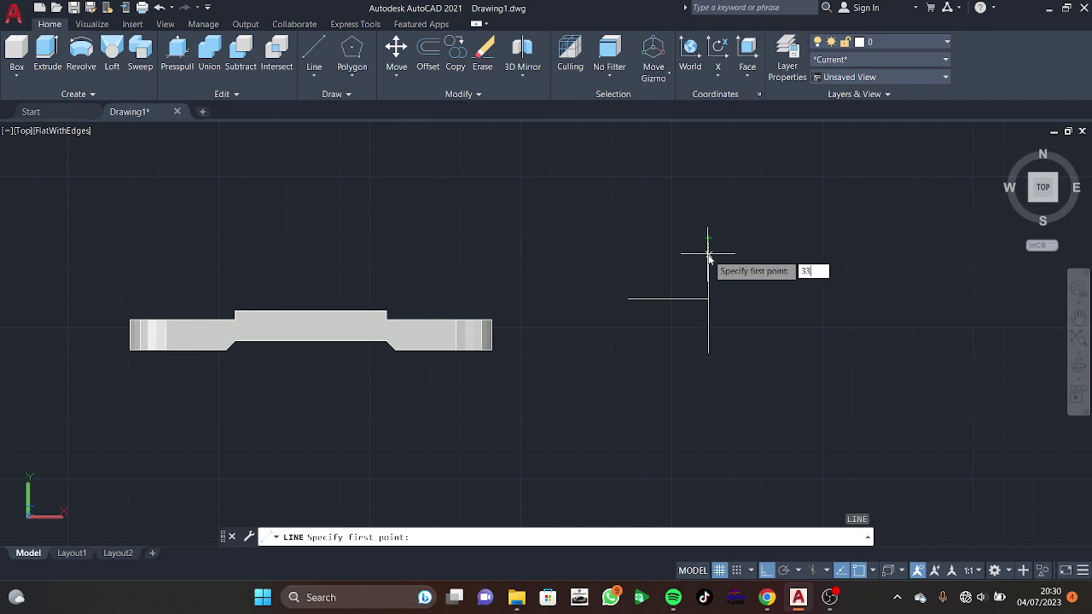
key(Return)
click(624, 339)
key(Escape)
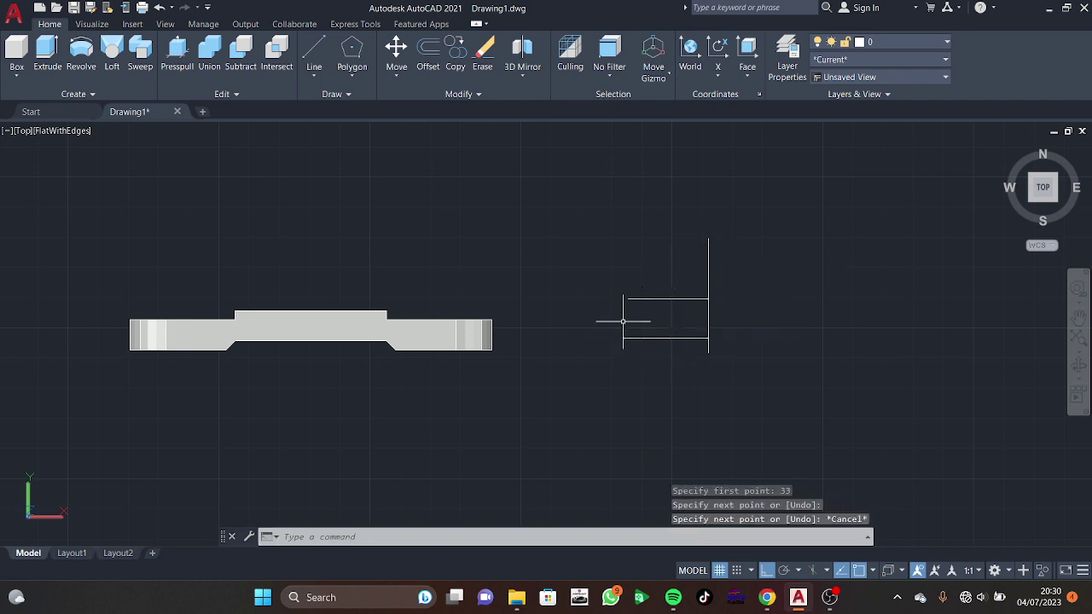
Step: Draw a line starting 20 units offset with a 12-unit segment
key(Return)
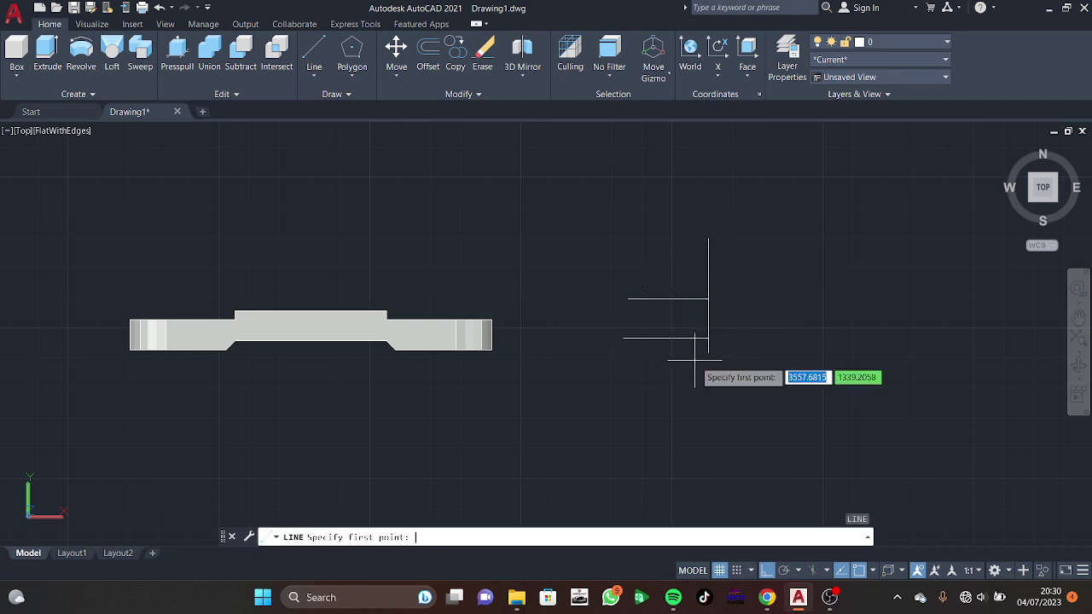
key(Escape)
text(l)
key(Return)
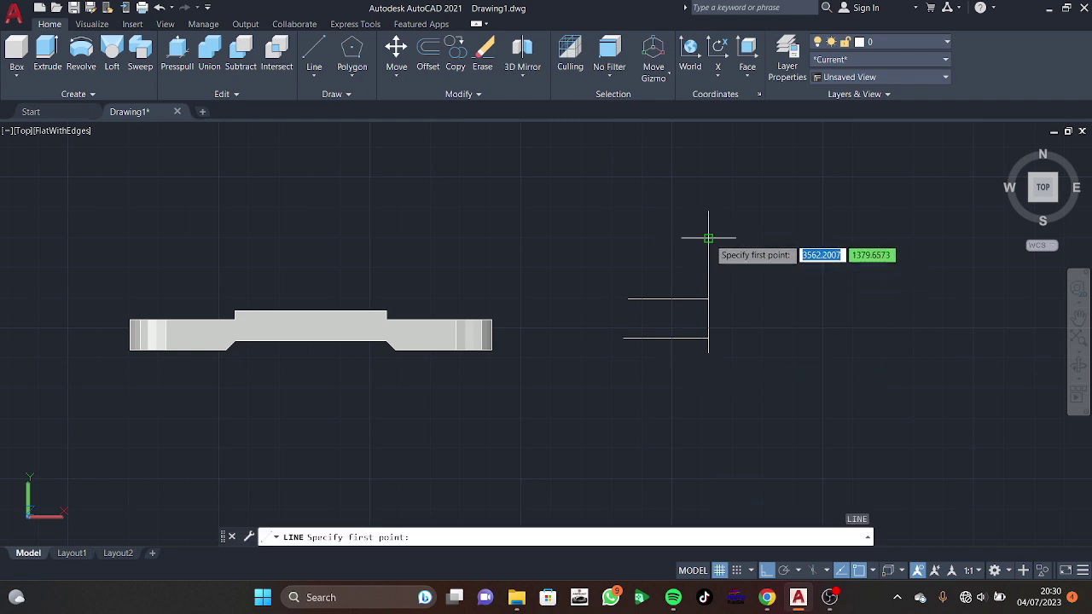
text(20)
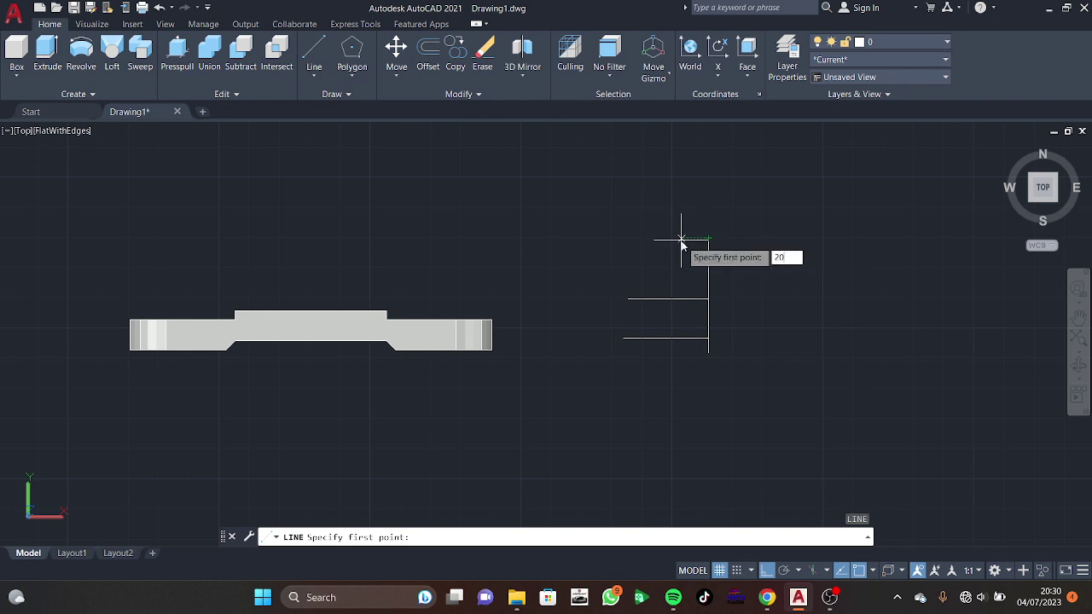
key(Return)
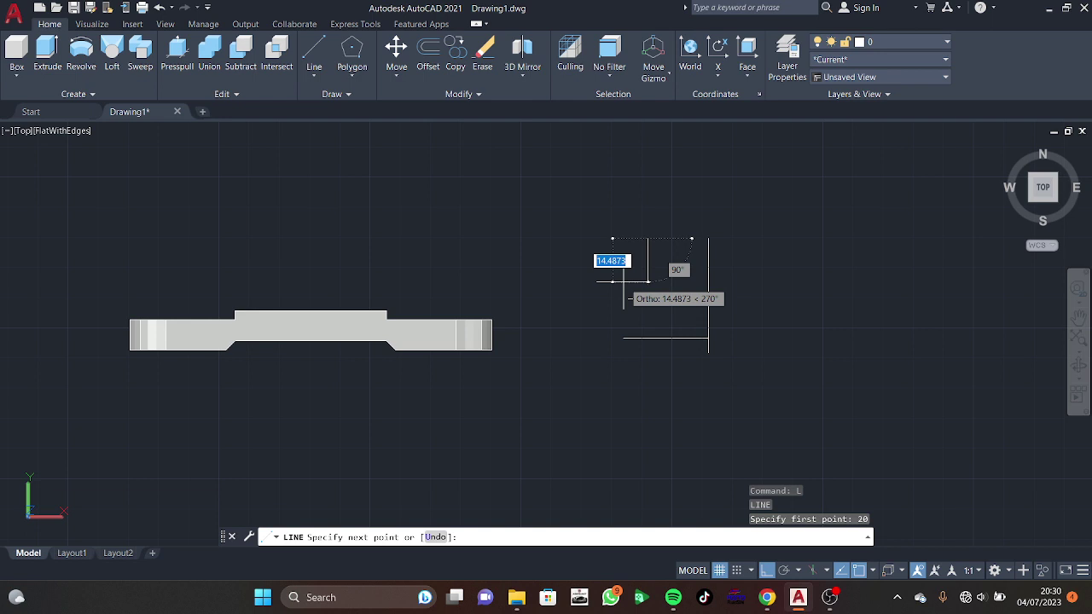
text(12)
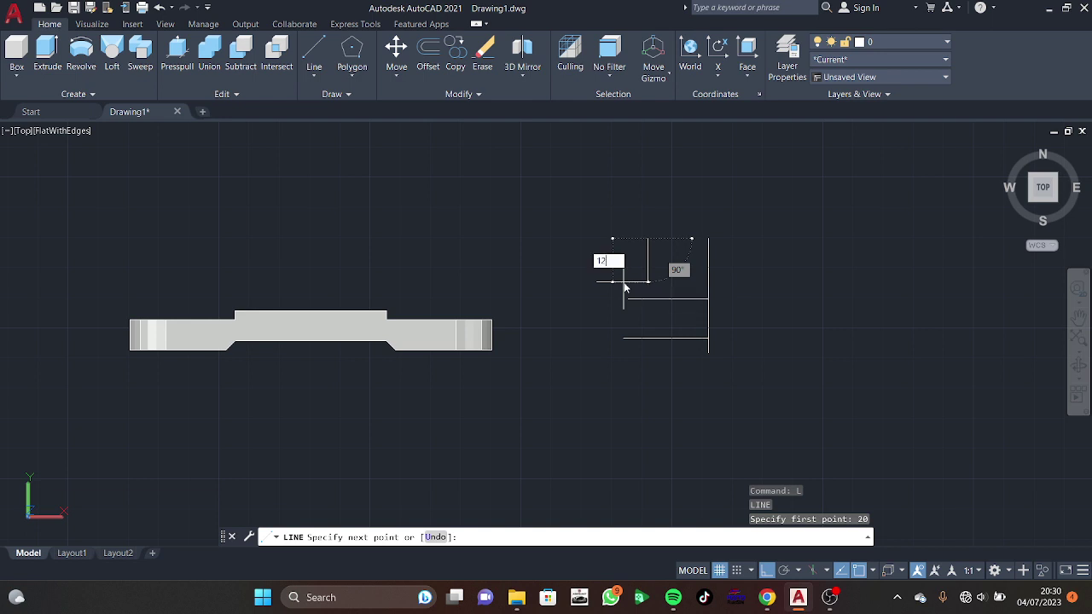
key(Return)
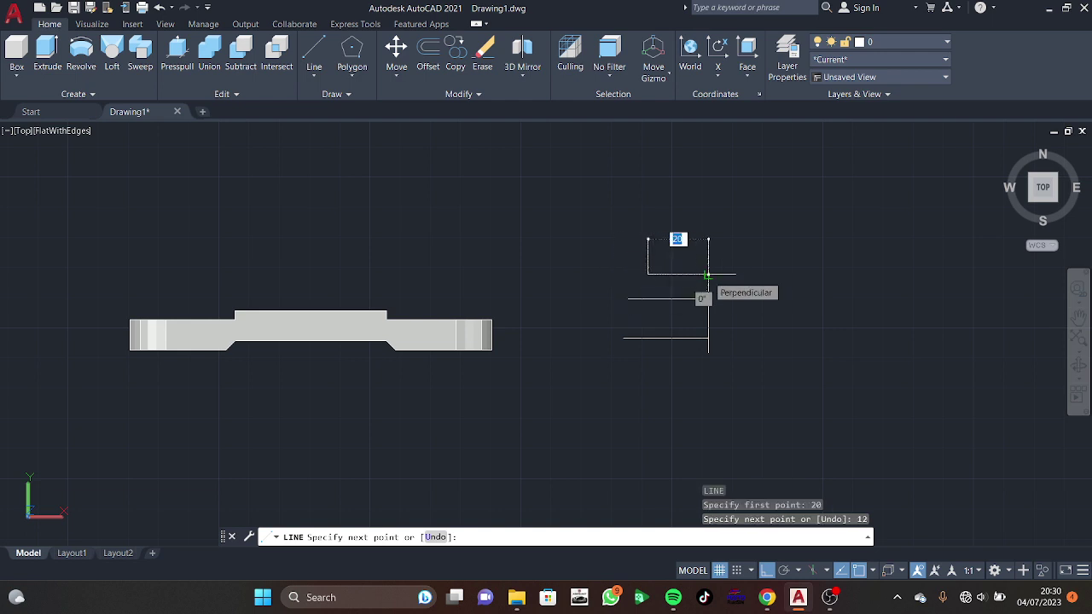
key(Escape)
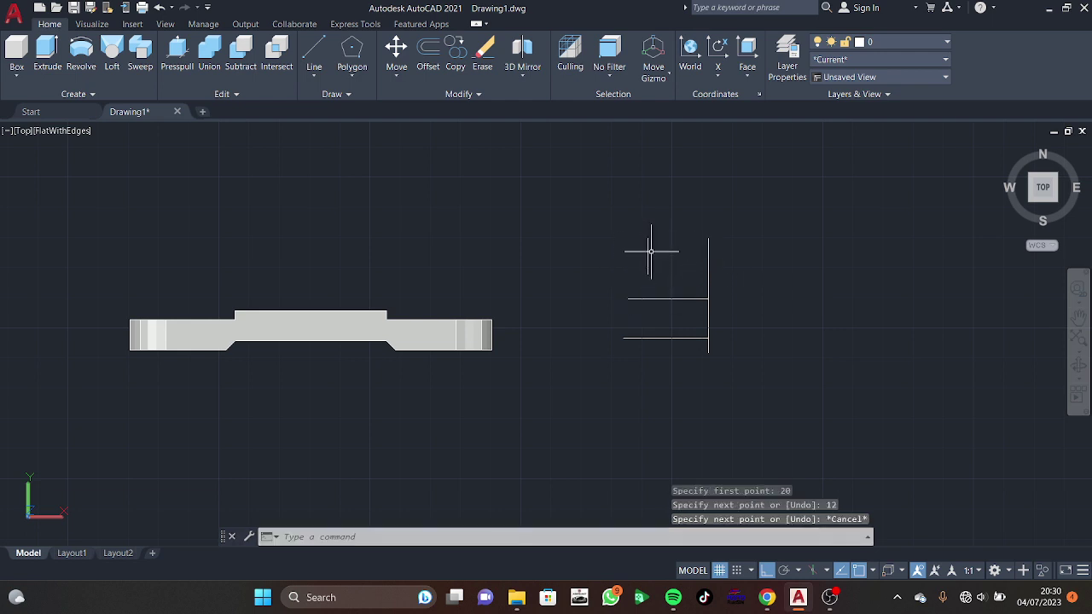
Step: Erase the stray vertical line
click(650, 250)
key(Escape)
click(648, 250)
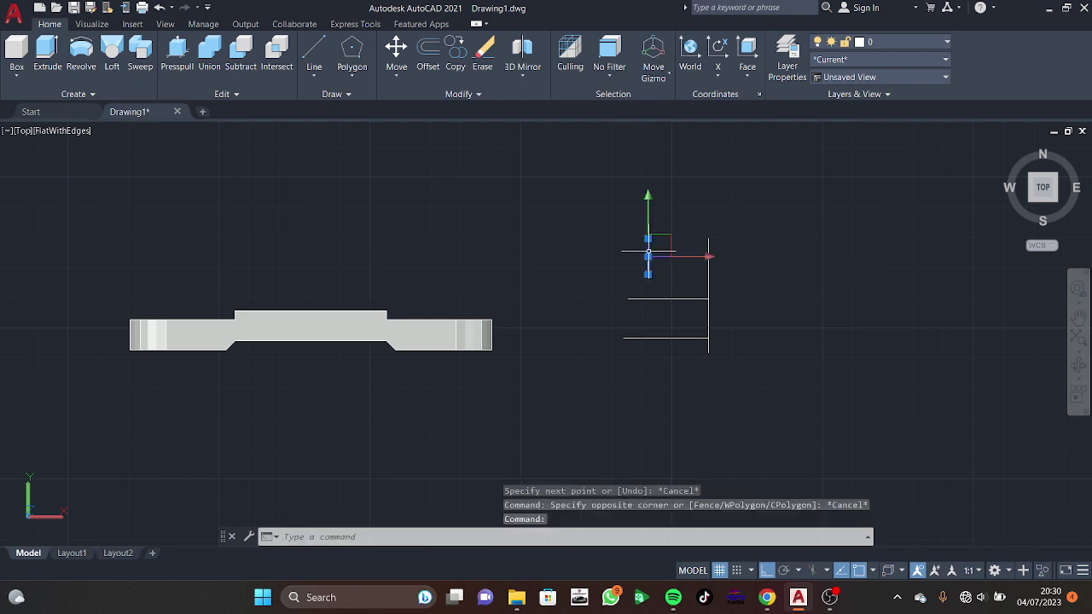
key(Delete)
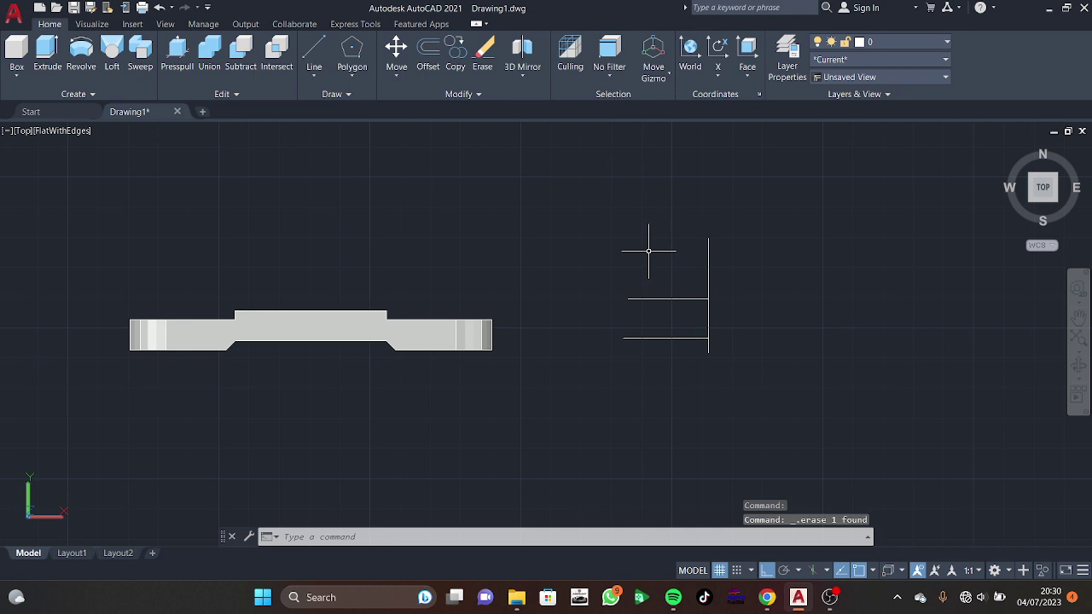
Step: Draw a line from a 12-unit offset with 20-unit horizontal and 12-unit vertical segments
key(Return)
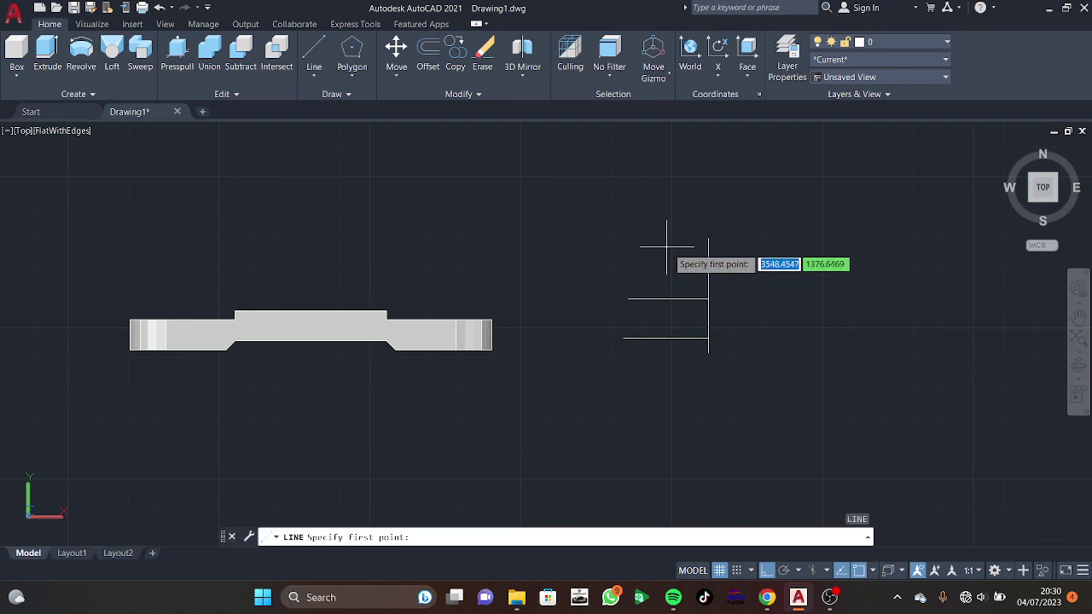
text(12)
key(Return)
click(708, 275)
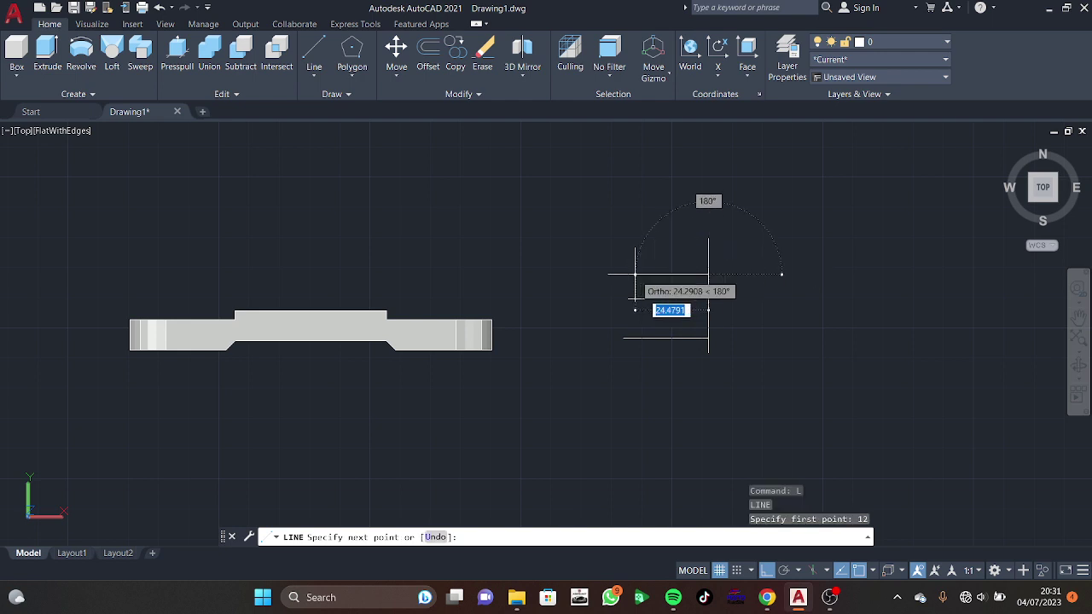
text(20)
key(Return)
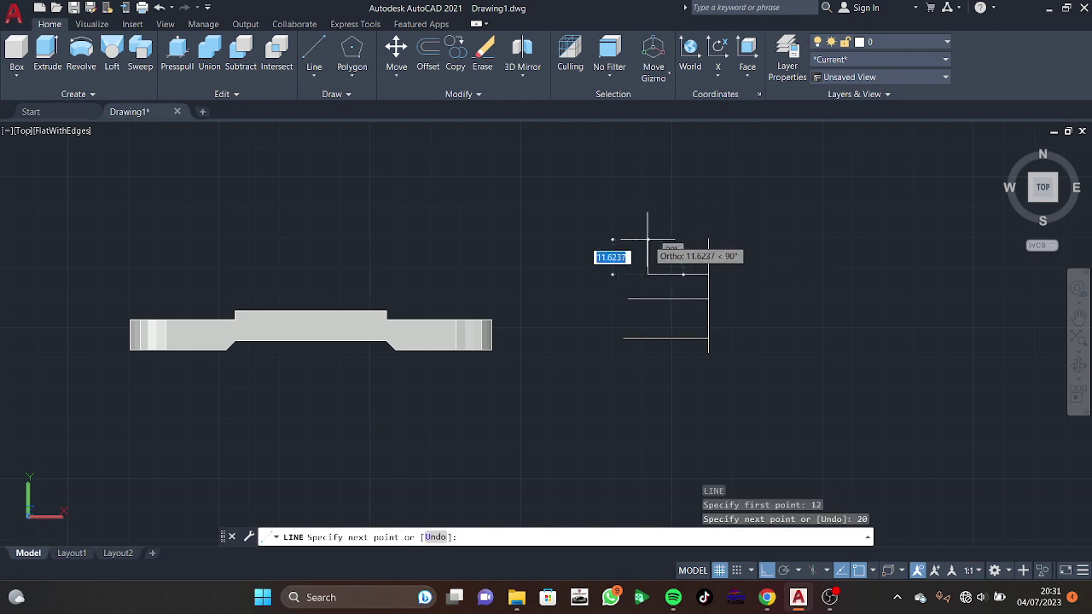
text(12)
key(Return)
key(Escape)
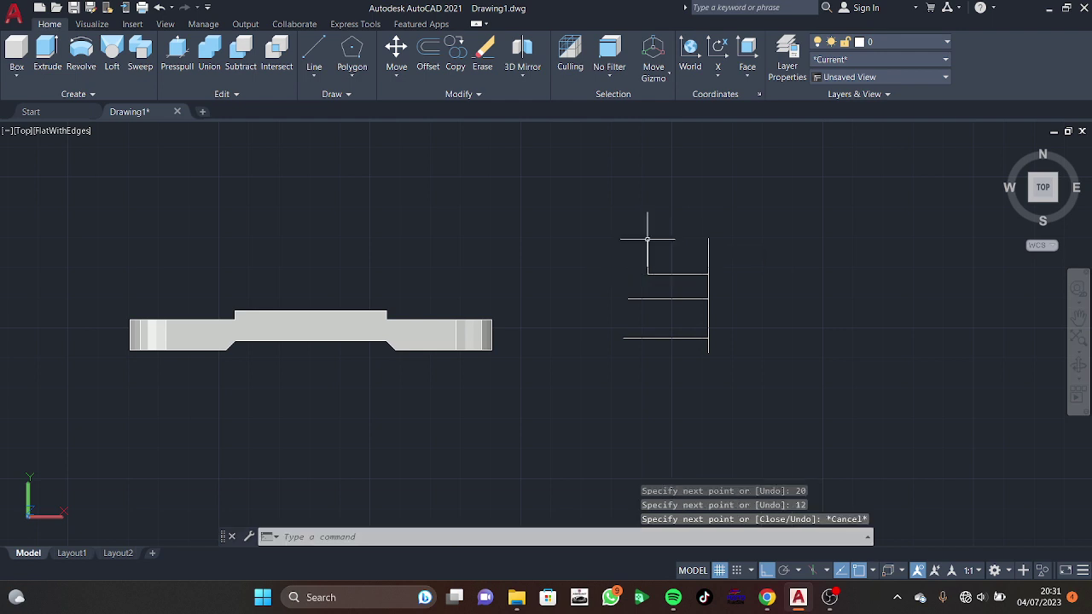
Step: Add a 3-unit segment from the existing segment's endpoint
key(space)
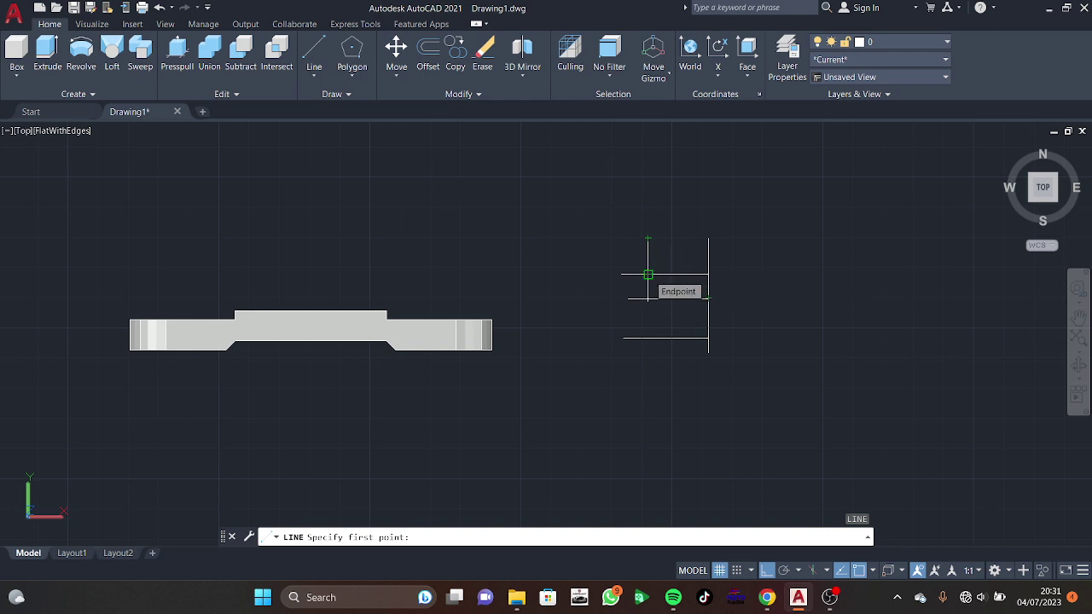
click(648, 274)
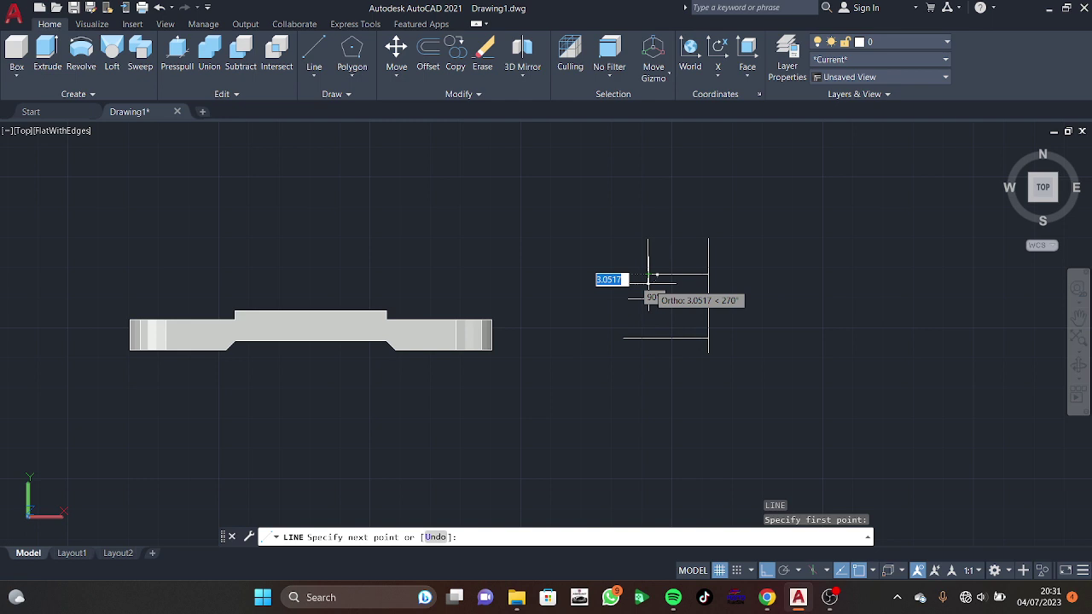
text(3)
key(Return)
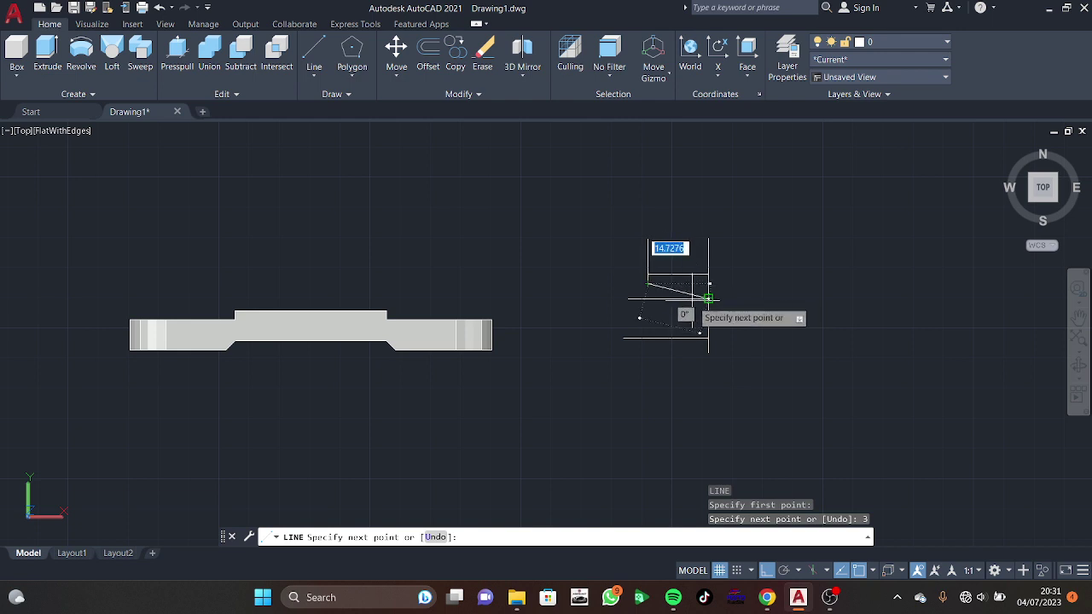
key(Escape)
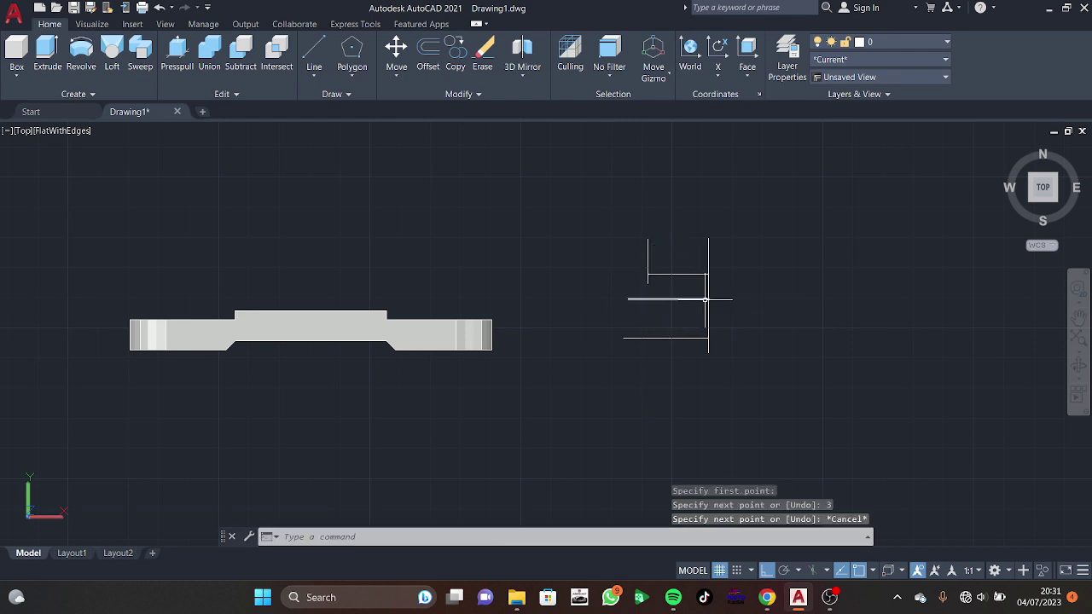
Step: Draw a vertical segment from the sloped line's end down to the lower line
key(Return)
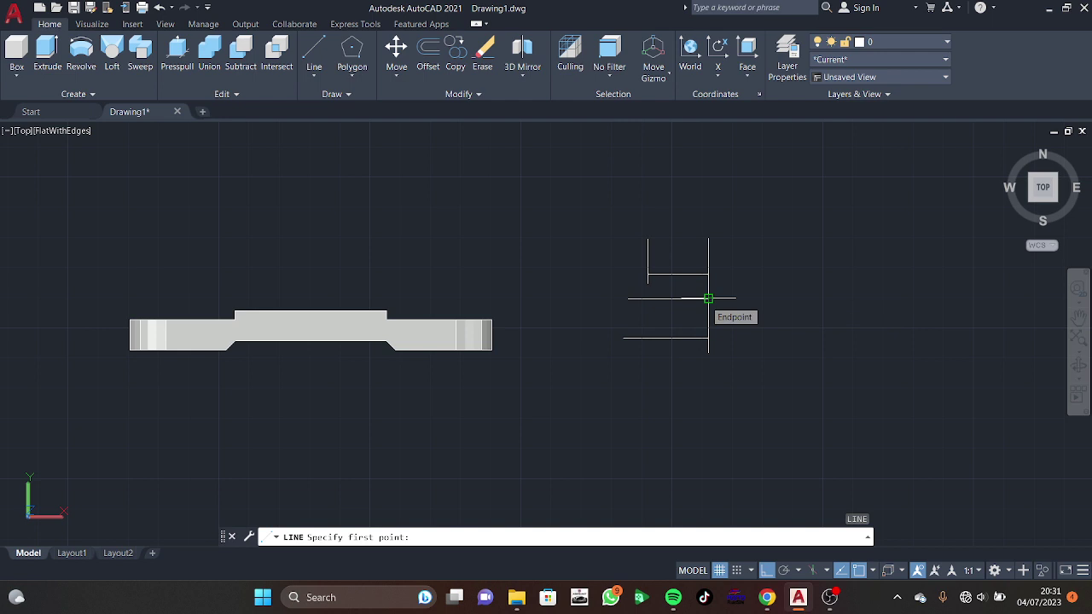
text(4)
key(Return)
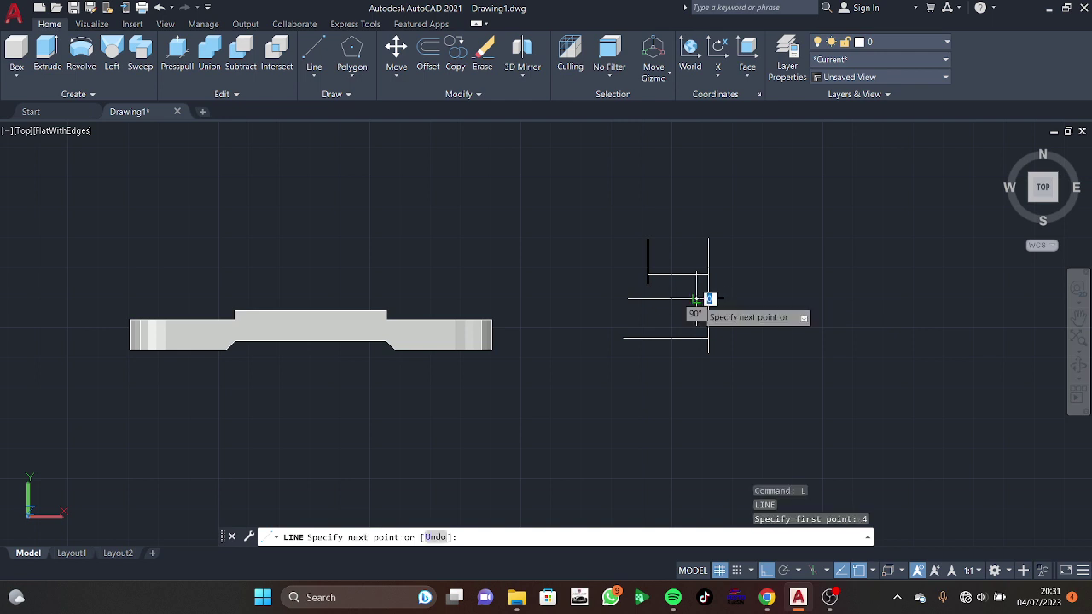
key(Return)
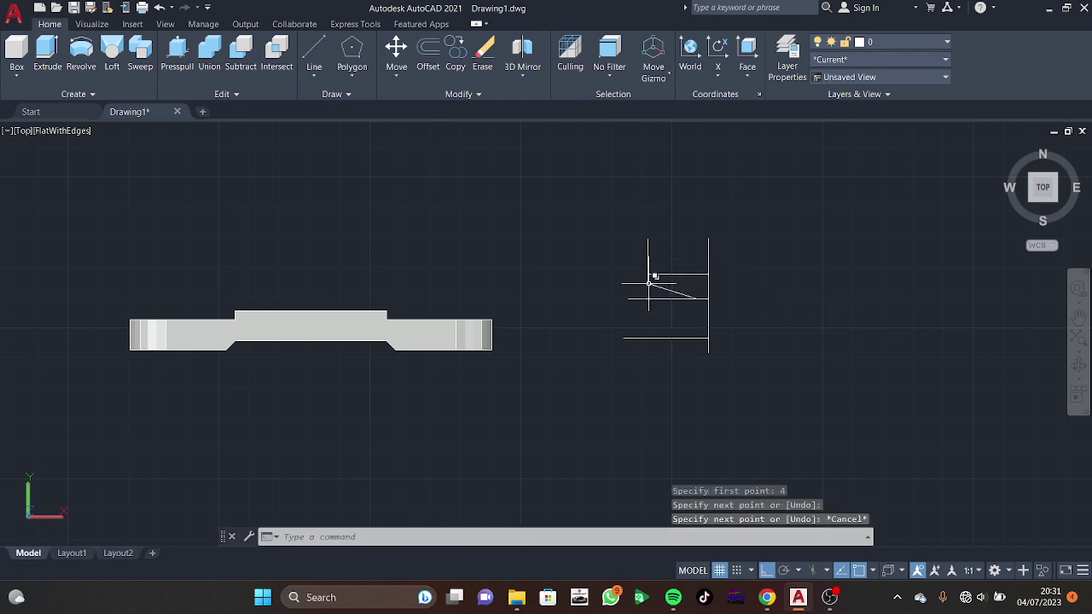
key(Return)
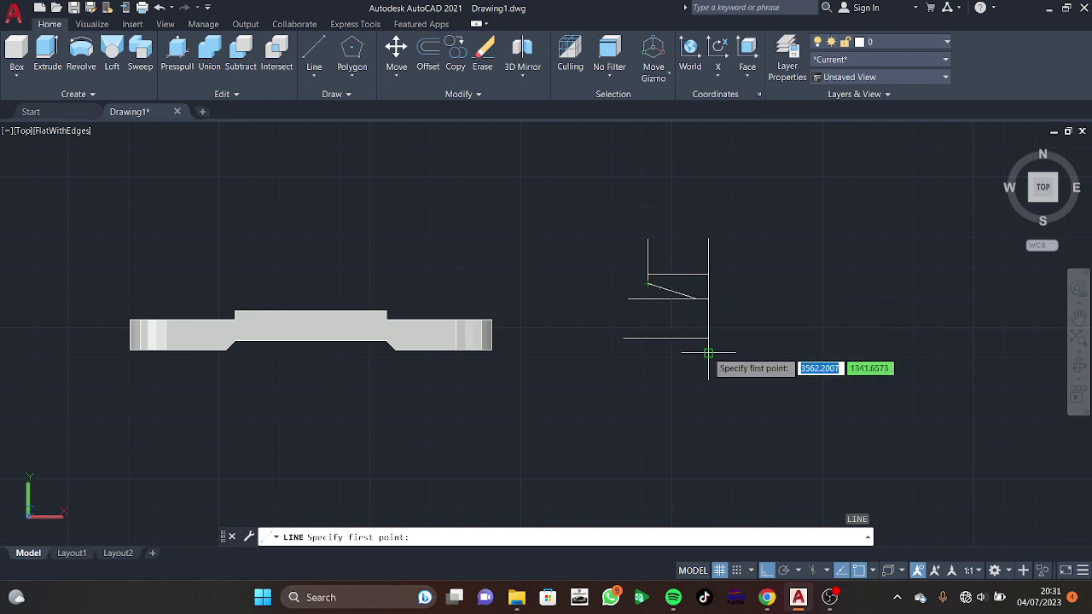
click(696, 297)
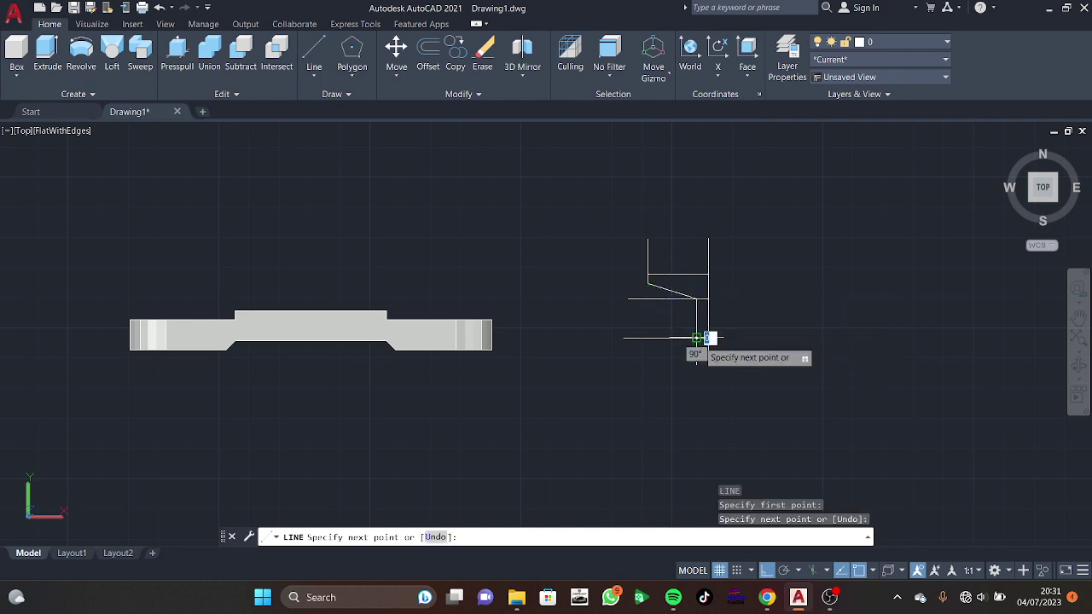
click(697, 338)
key(Return)
key(Return)
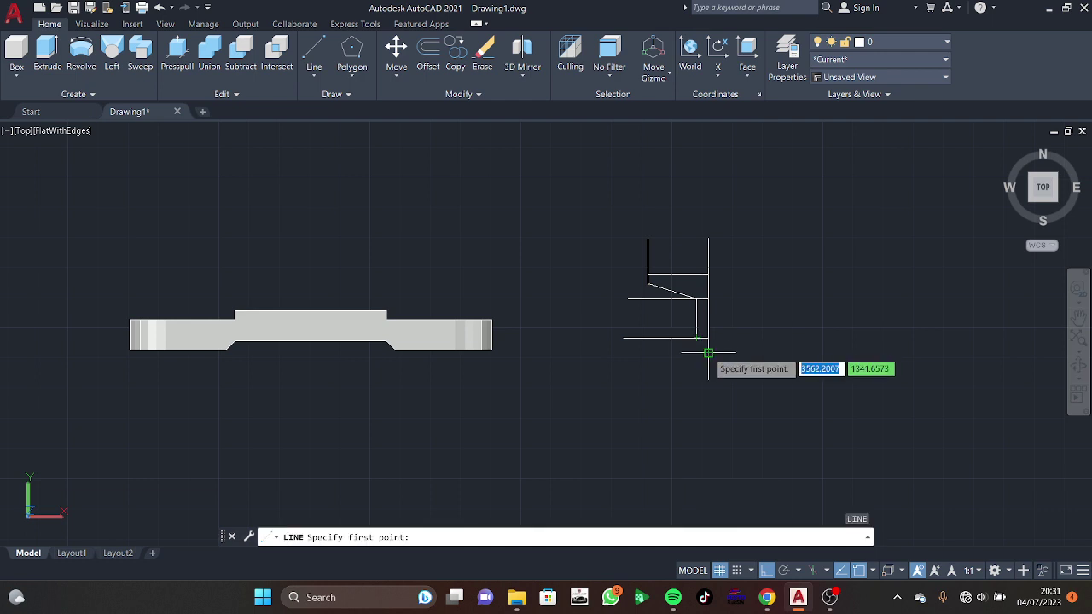
Step: Add the 13-by-3 stepped corner and close the outline with a diagonal segment
click(708, 352)
text(13)
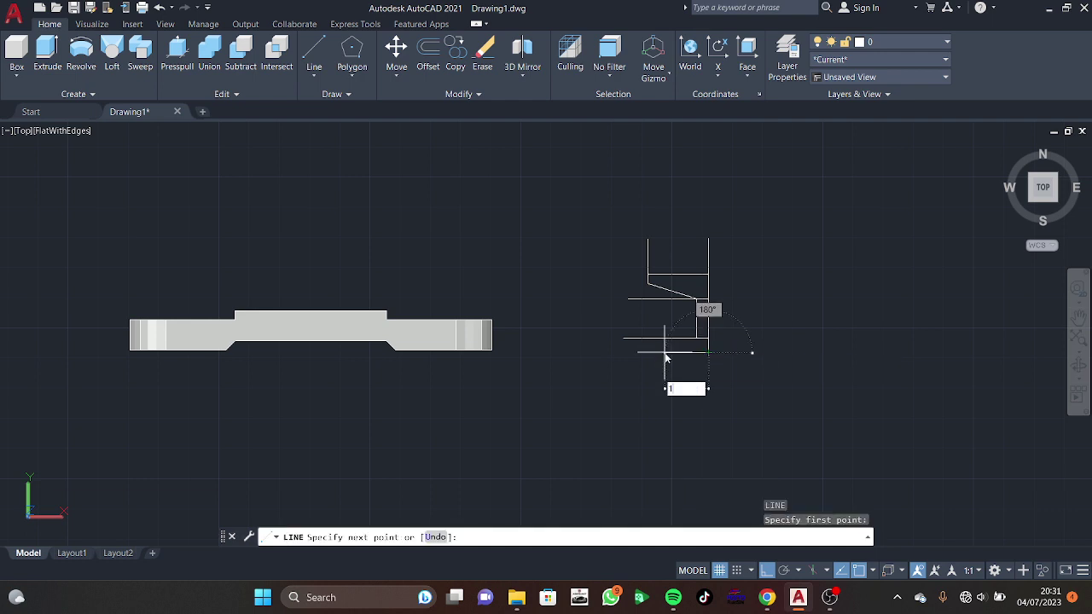
key(Return)
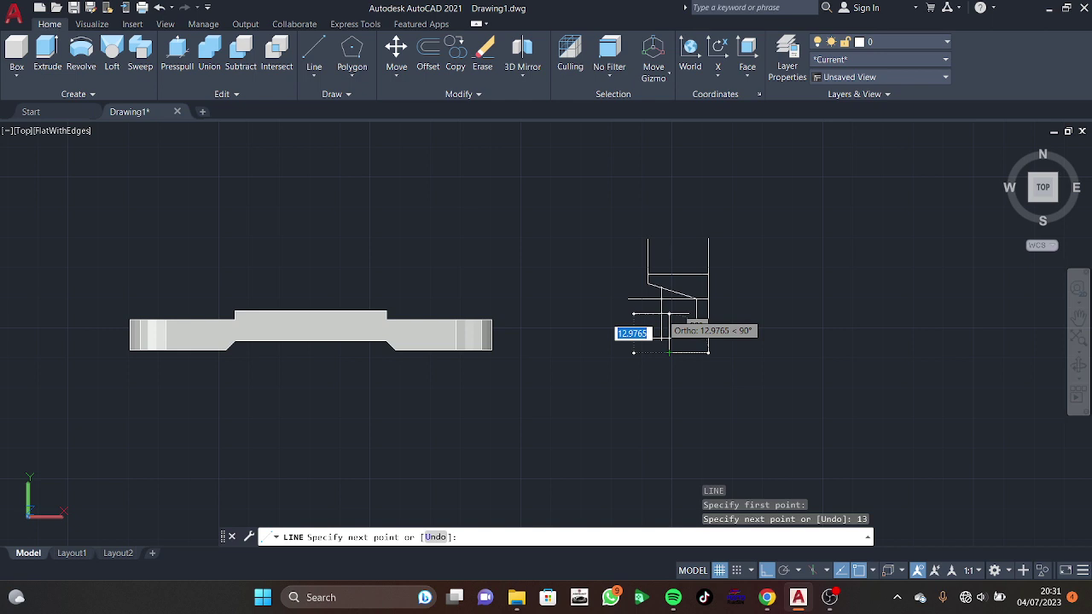
text(3)
key(Return)
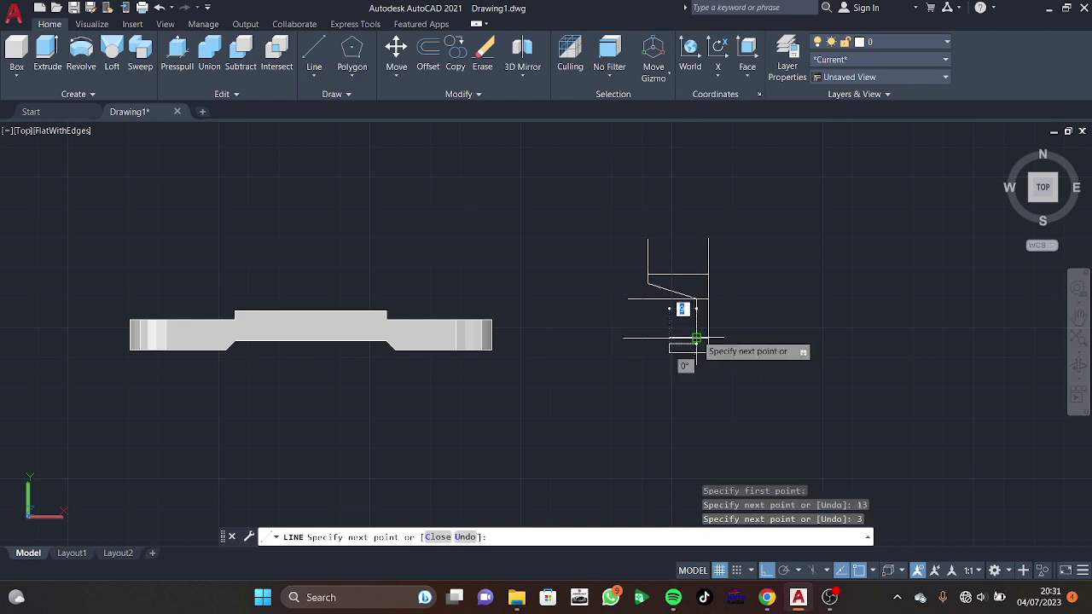
click(696, 336)
key(Escape)
text(tr)
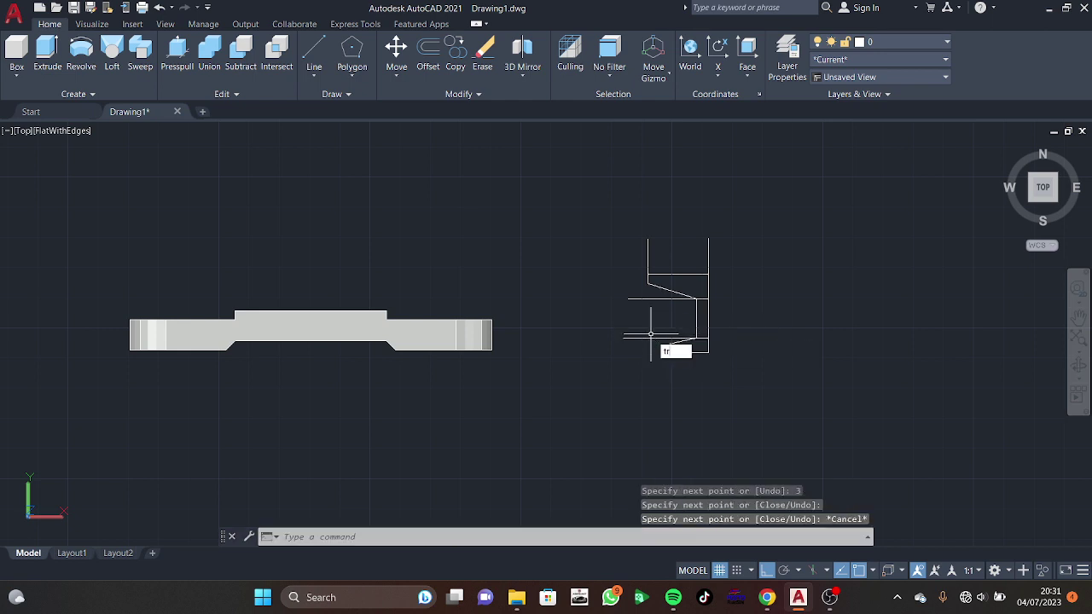
Step: Try trimming the extra bottom horizontal line, then cancel the trim
key(Return)
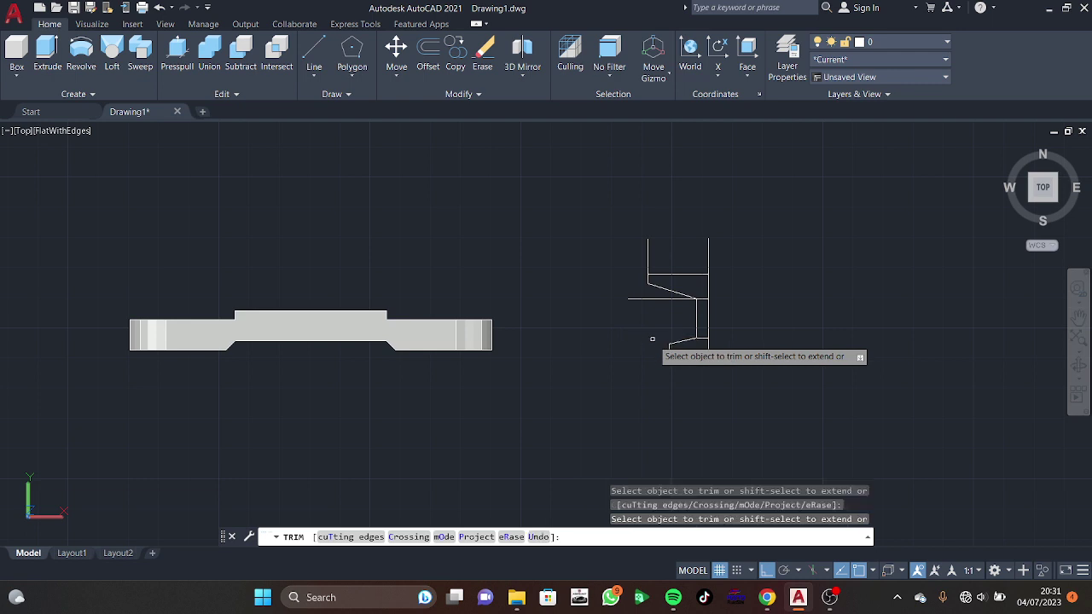
click(644, 299)
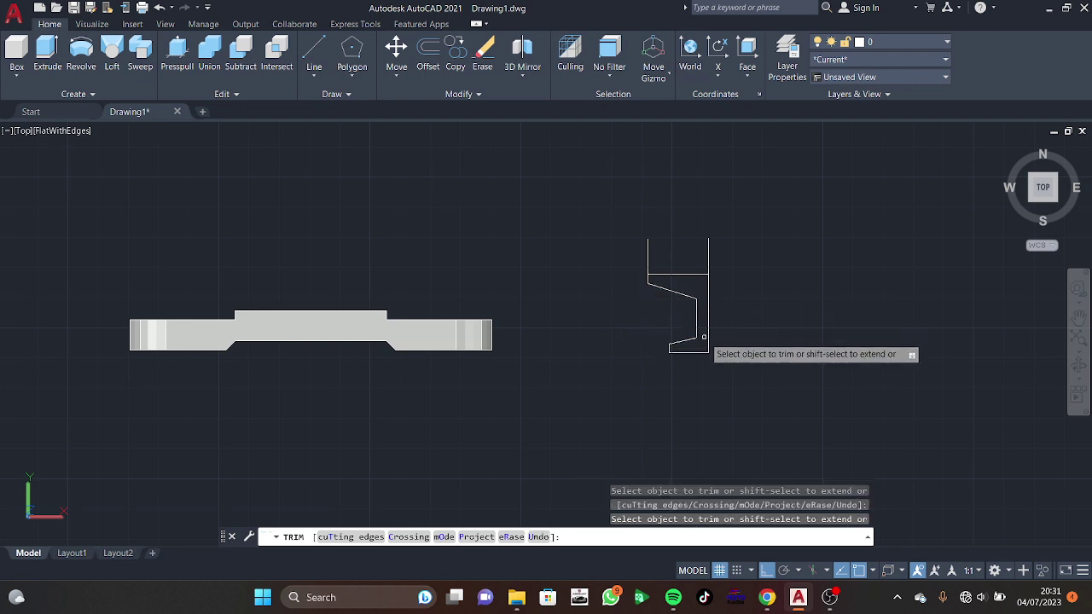
key(Escape)
text(mi)
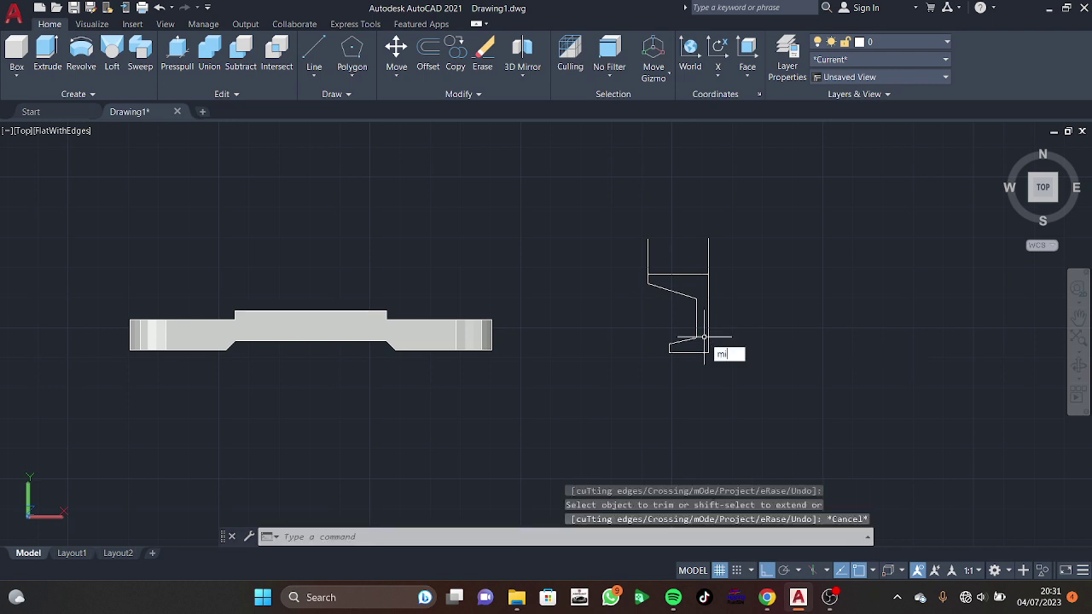
Step: Mirror the half profile about its right edge, keep the source, and erase the middle line
key(Return)
click(701, 349)
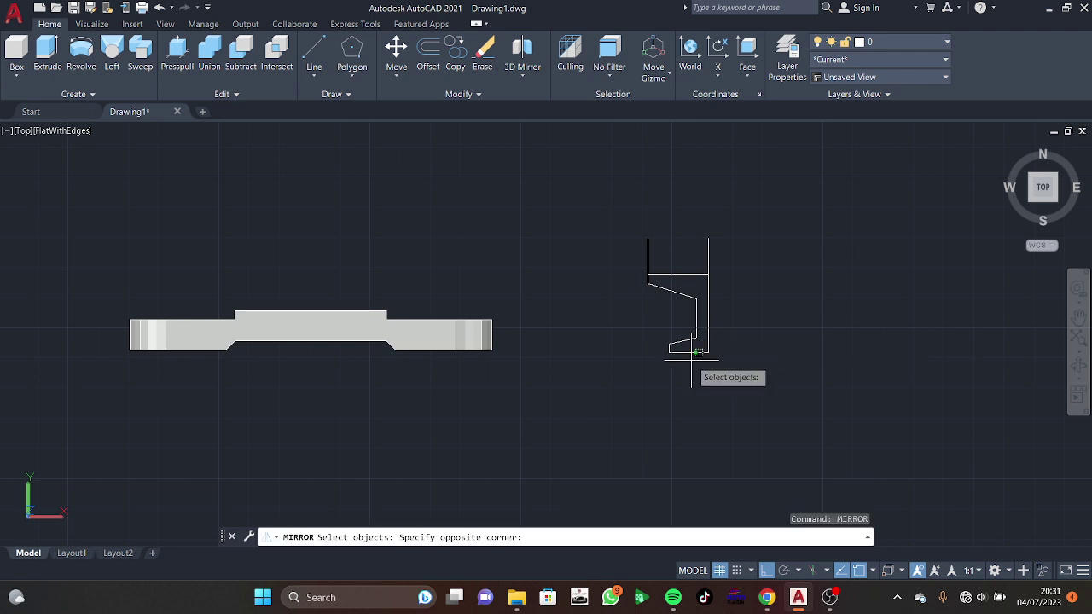
click(649, 264)
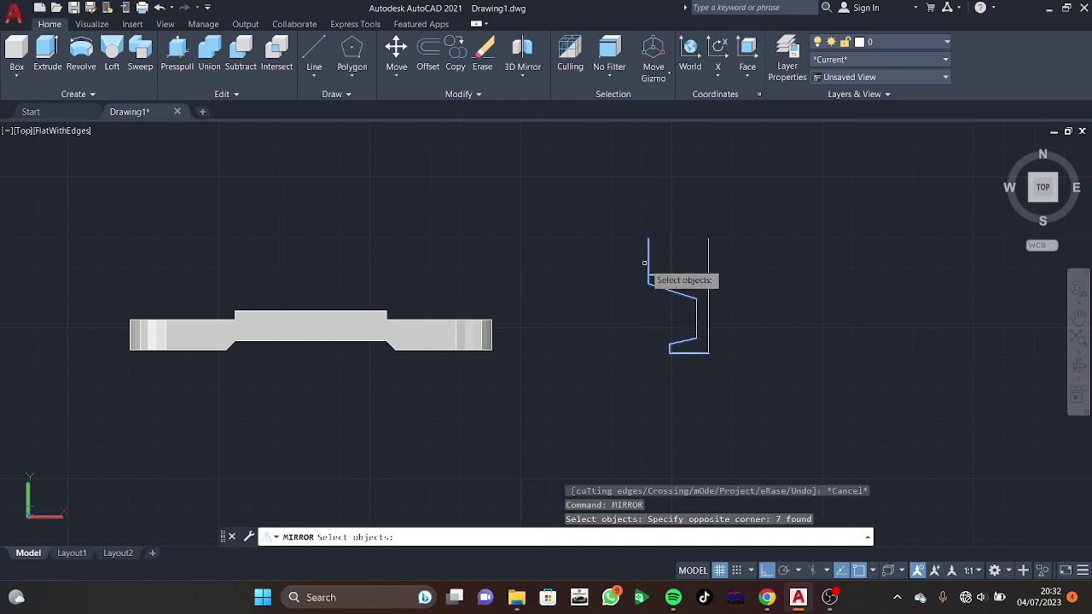
click(695, 315)
key(Return)
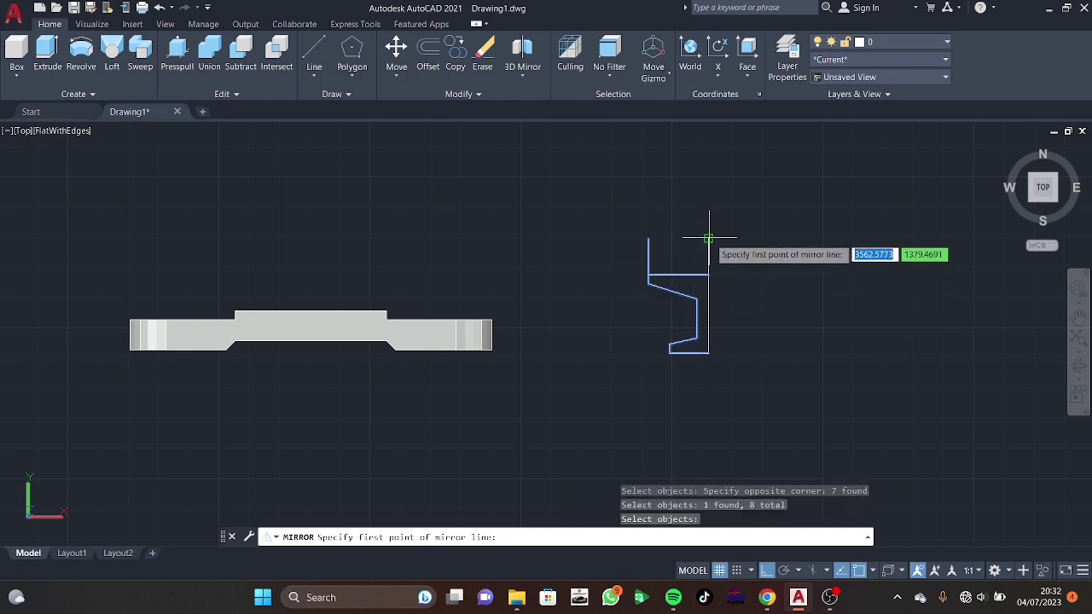
click(707, 238)
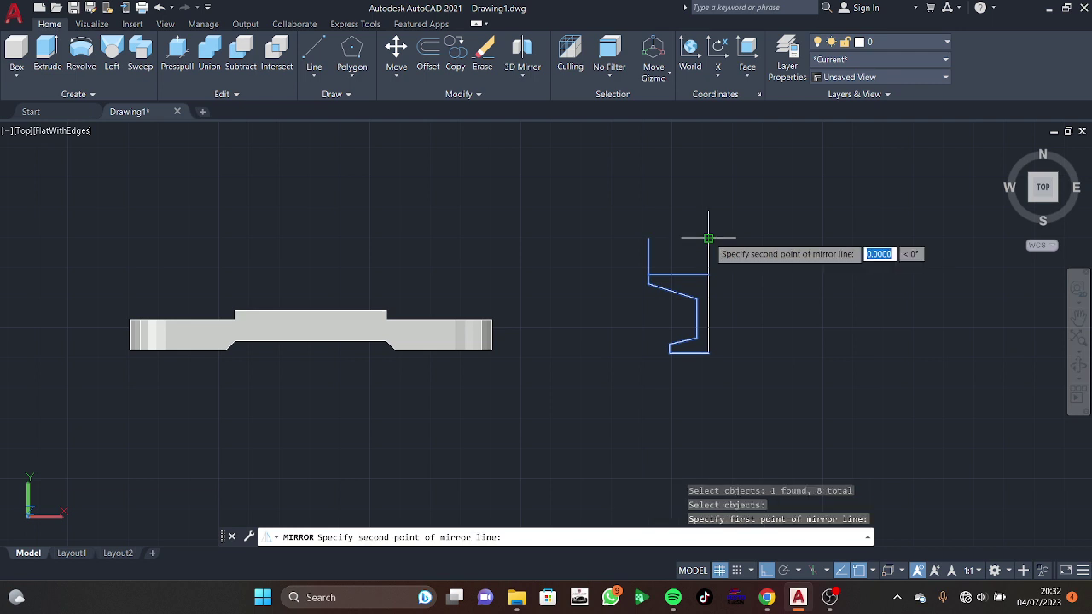
click(707, 352)
key(Return)
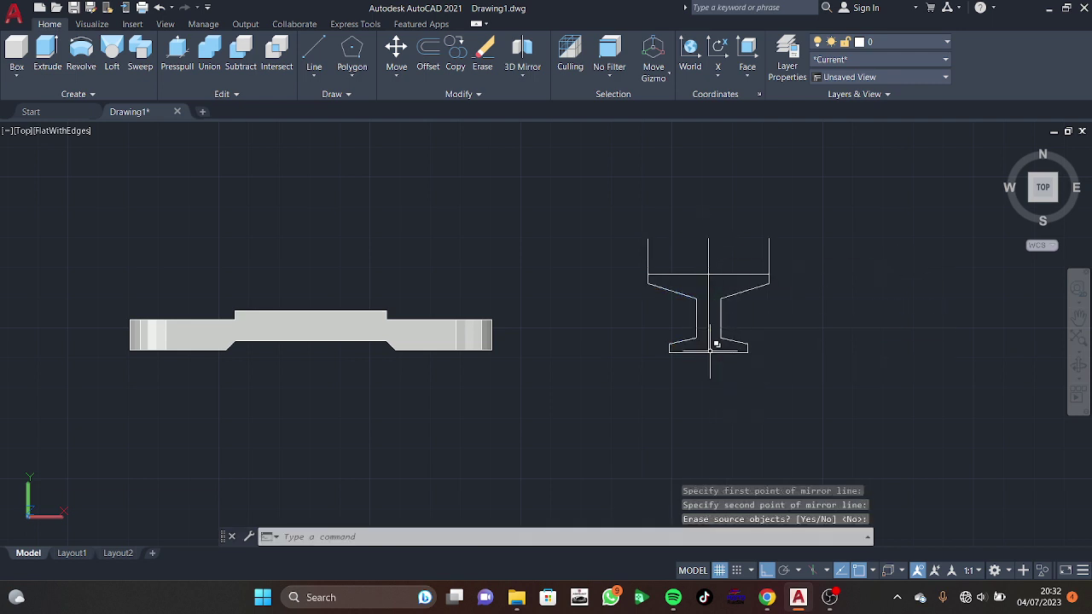
click(708, 338)
key(Delete)
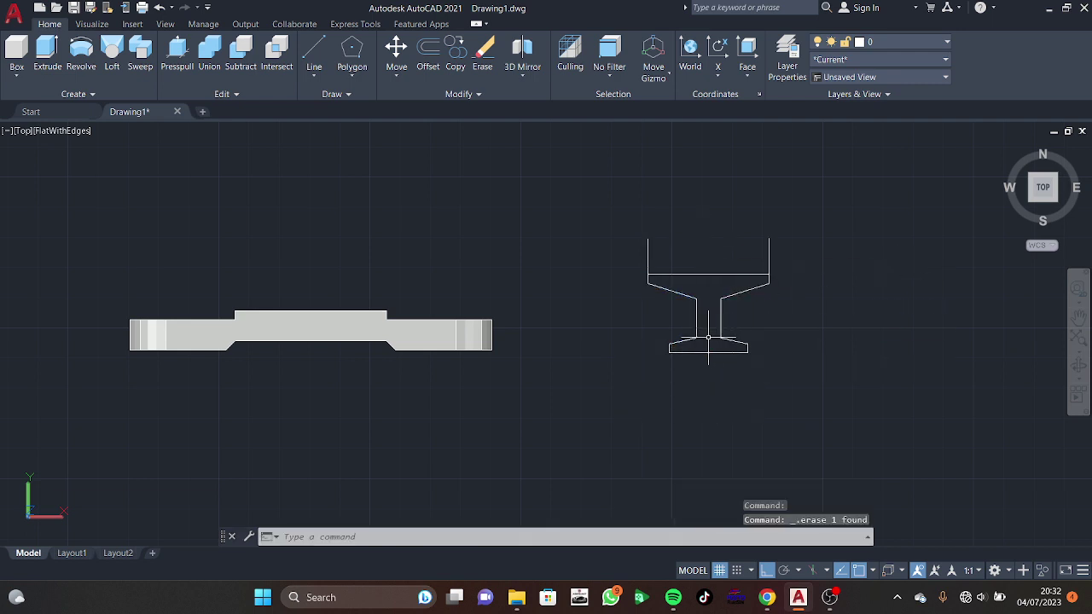
Step: Revolve the roller profile a full 360° about its picked axis
shift+middle_drag(644, 361, 670, 276)
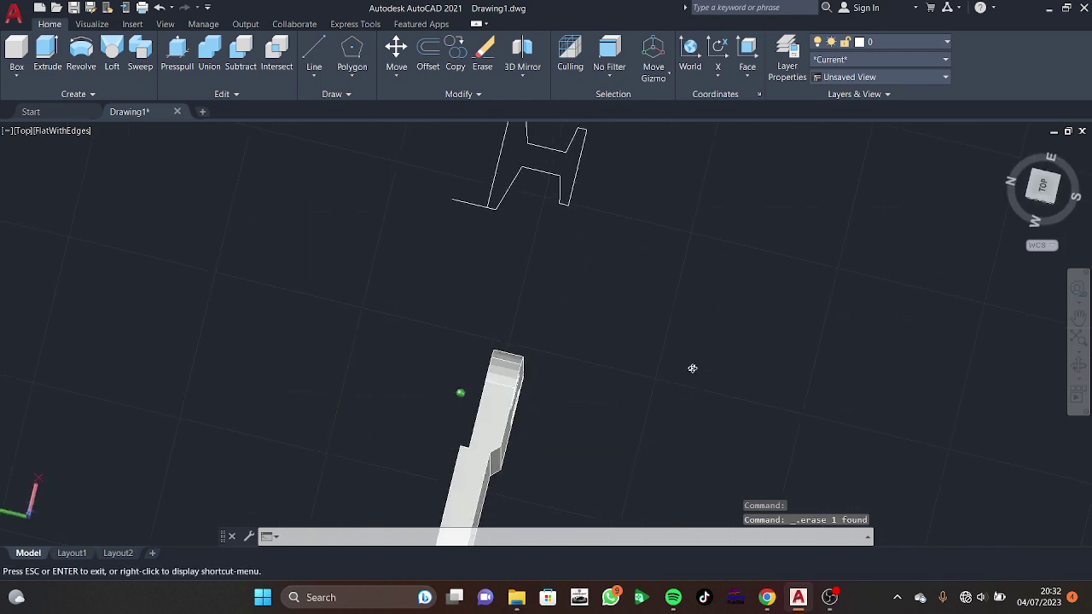
click(81, 53)
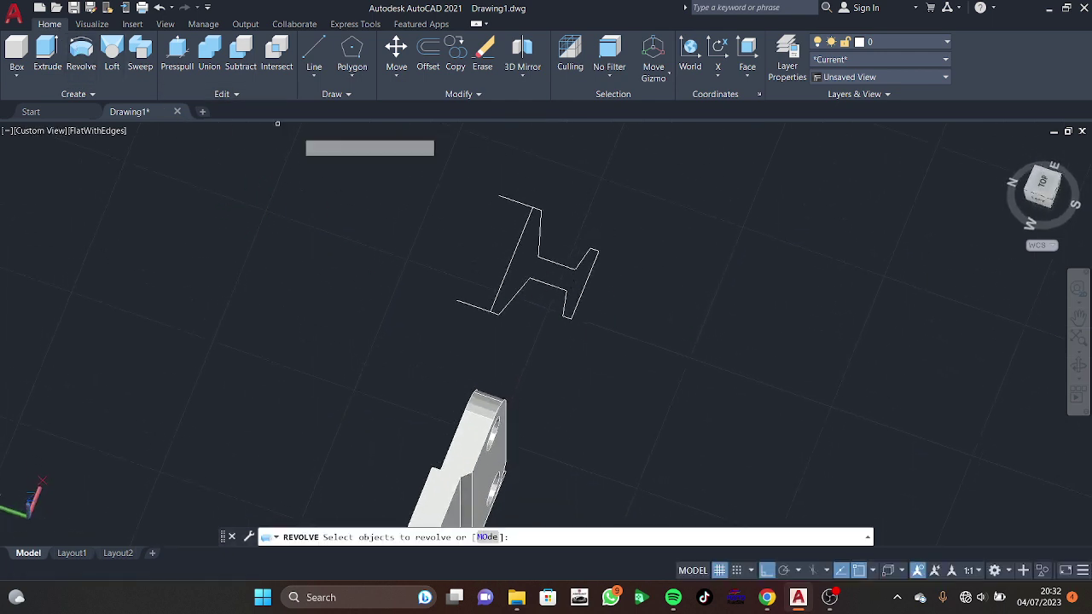
click(612, 200)
click(415, 317)
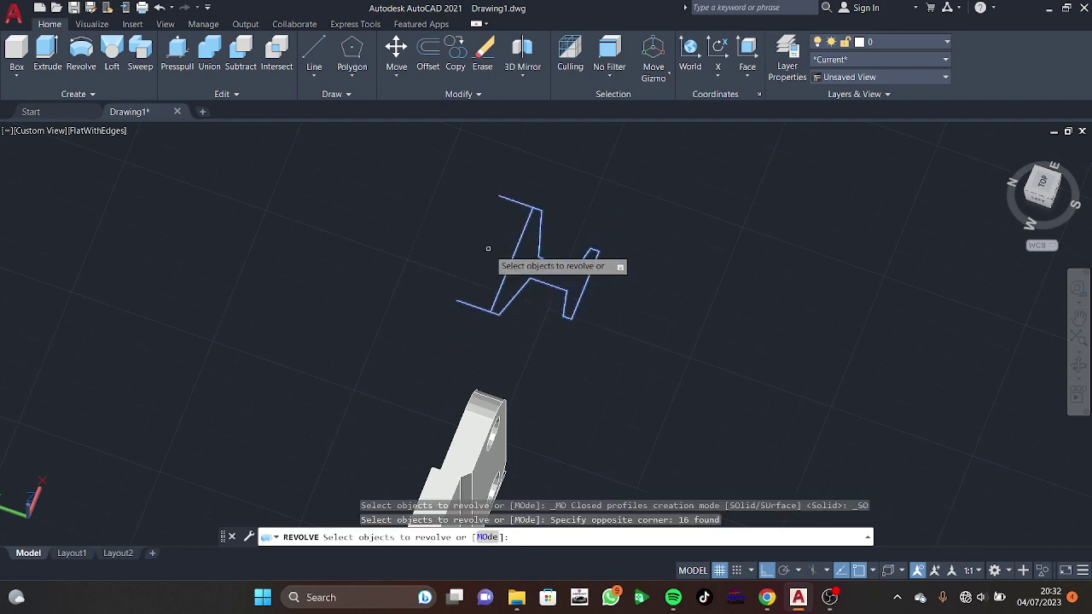
key(Return)
click(458, 299)
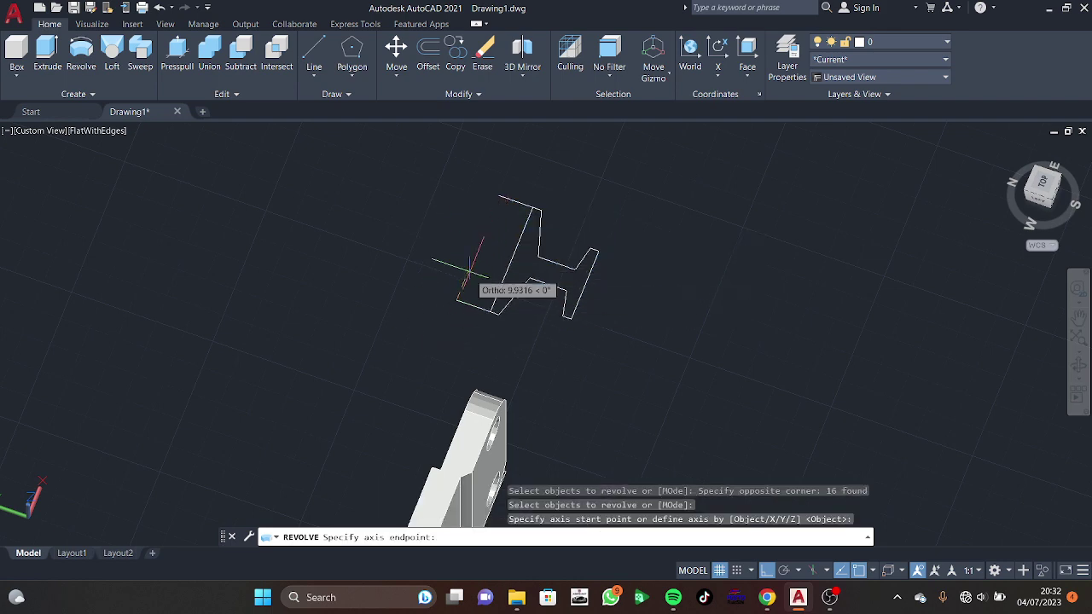
click(499, 196)
text(360)
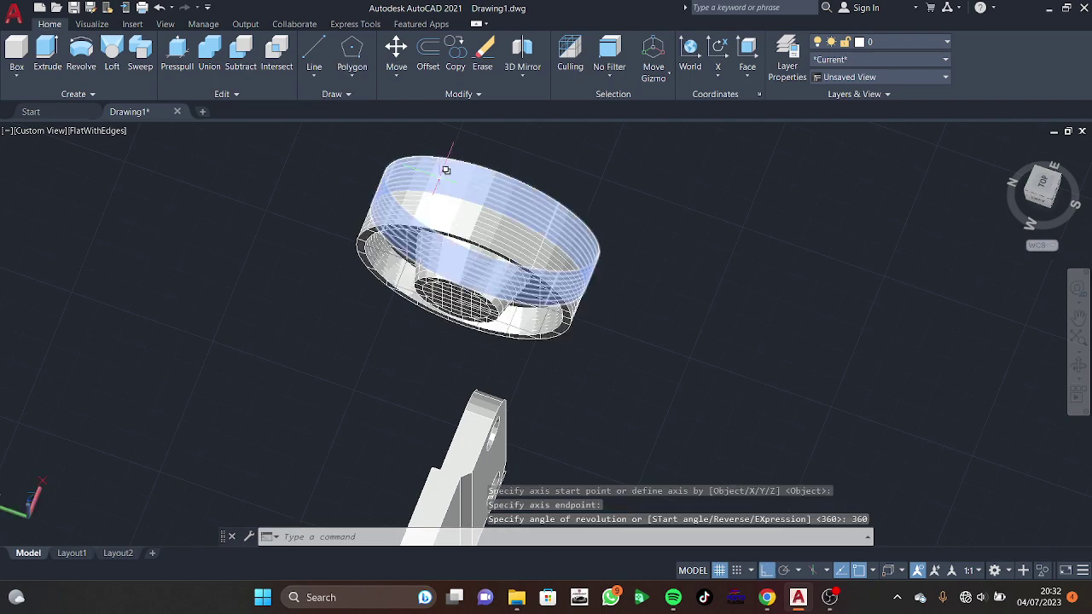
key(Return)
Step: Select and delete the extra inner revolved surface of the ring
shift+middle_drag(592, 309, 476, 282)
click(476, 282)
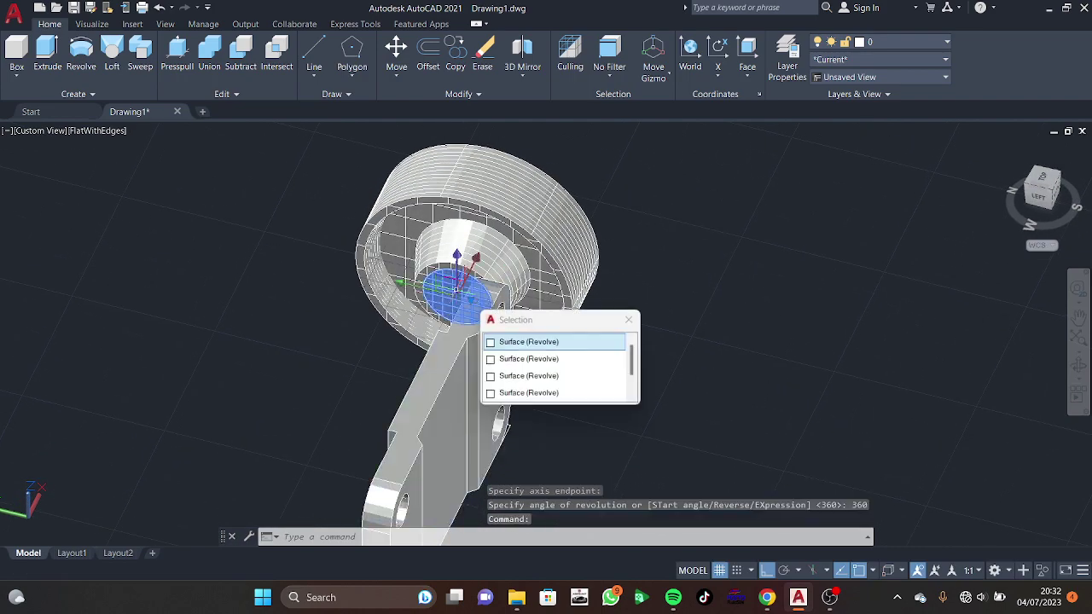
click(561, 344)
key(Delete)
shift+middle_drag(672, 226, 597, 362)
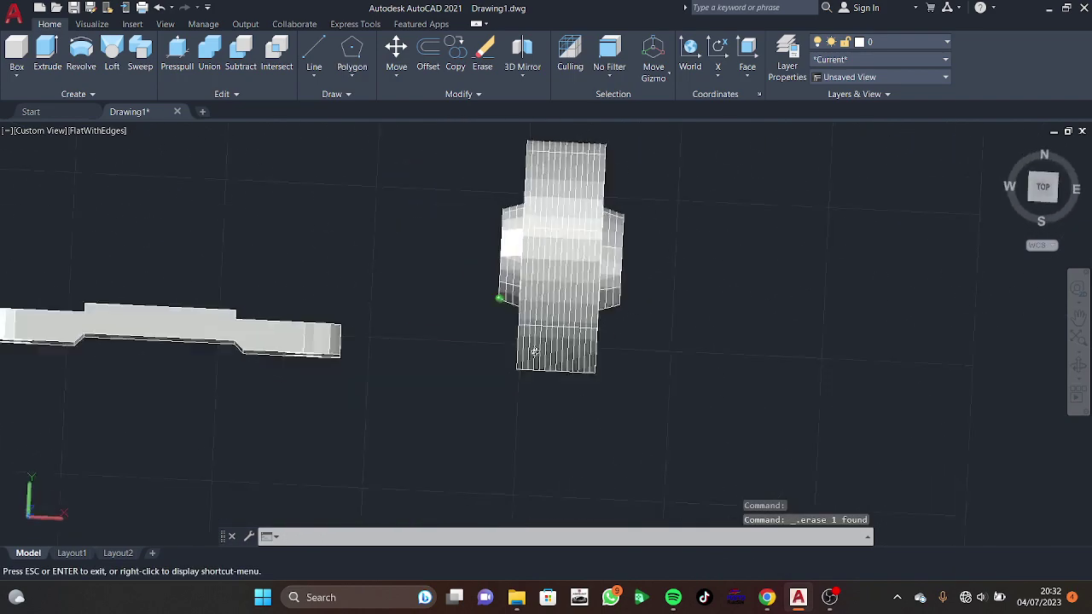
click(597, 363)
key(Escape)
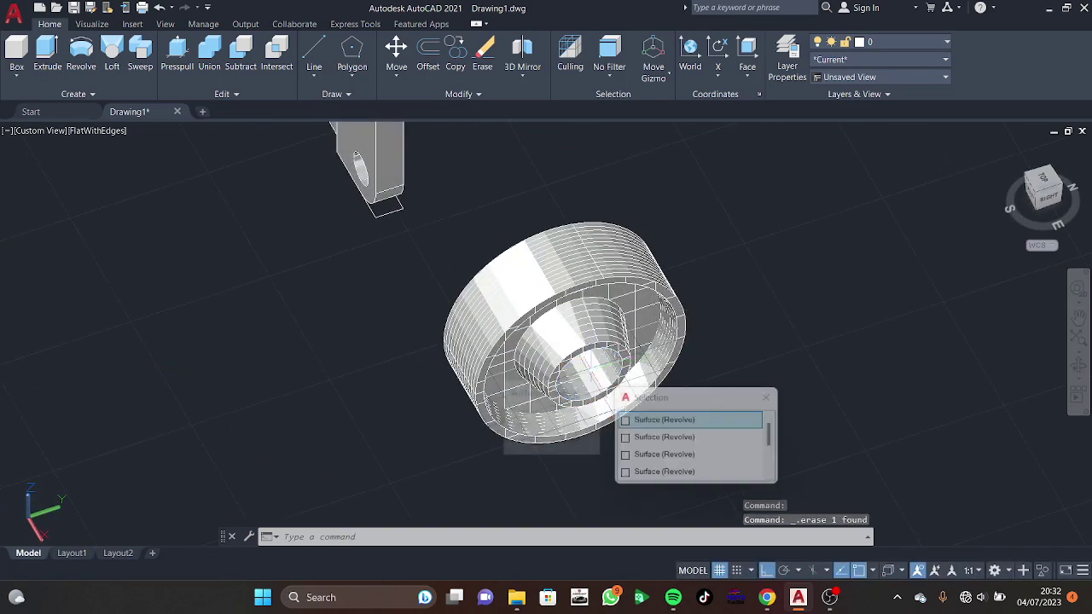
mouse_move(589, 363)
shift+middle_down()
mouse_move(704, 315)
mouse_move(713, 336)
shift+middle_up()
text(UNI)
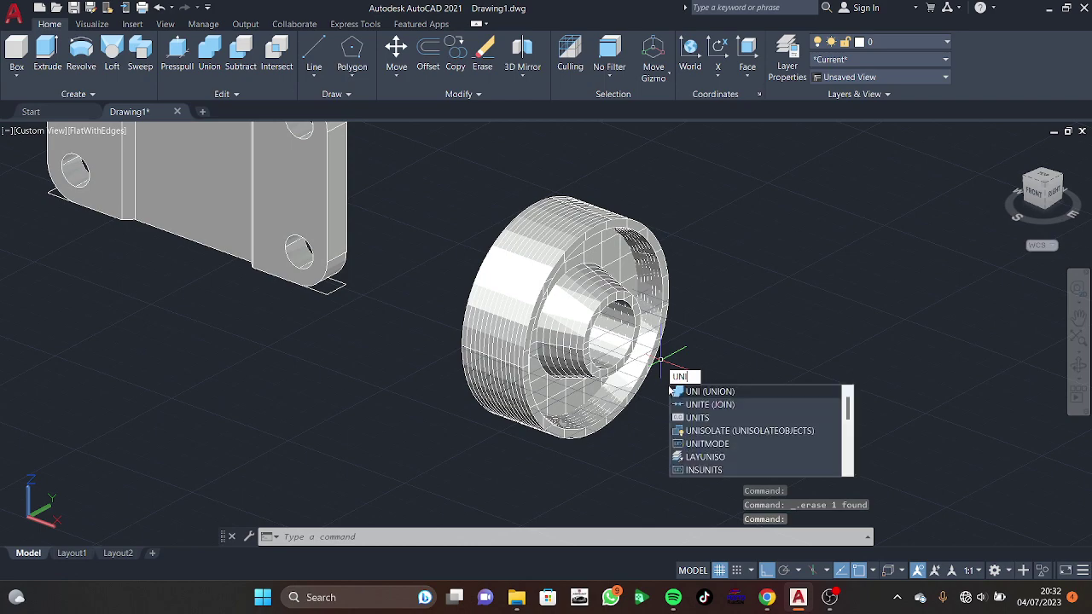
Step: Union all the ring pieces into one roller and return to Top view
key(Return)
click(717, 196)
click(406, 452)
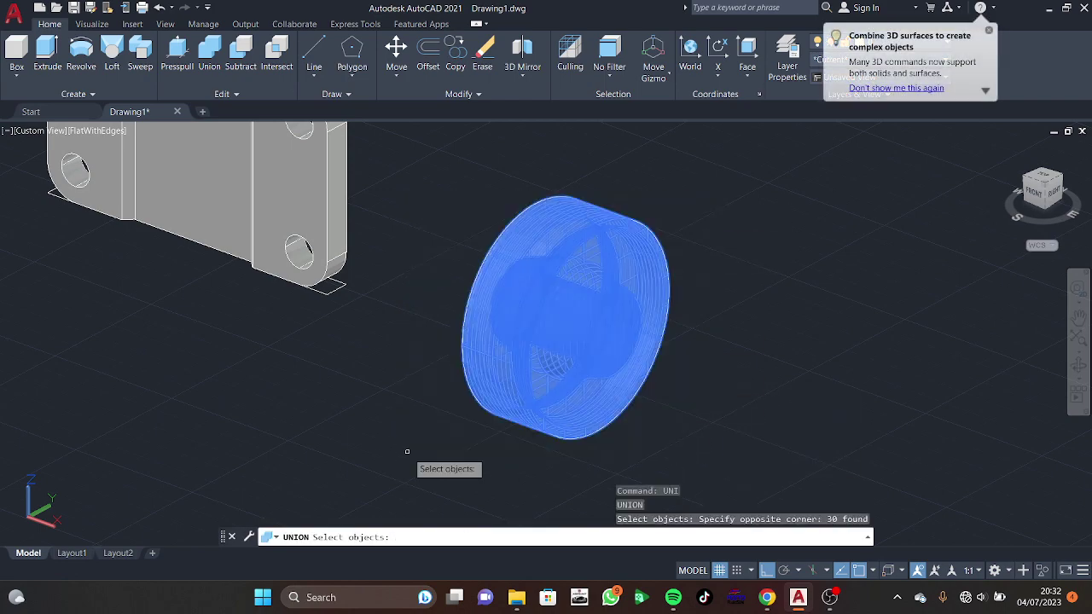
key(Return)
click(619, 290)
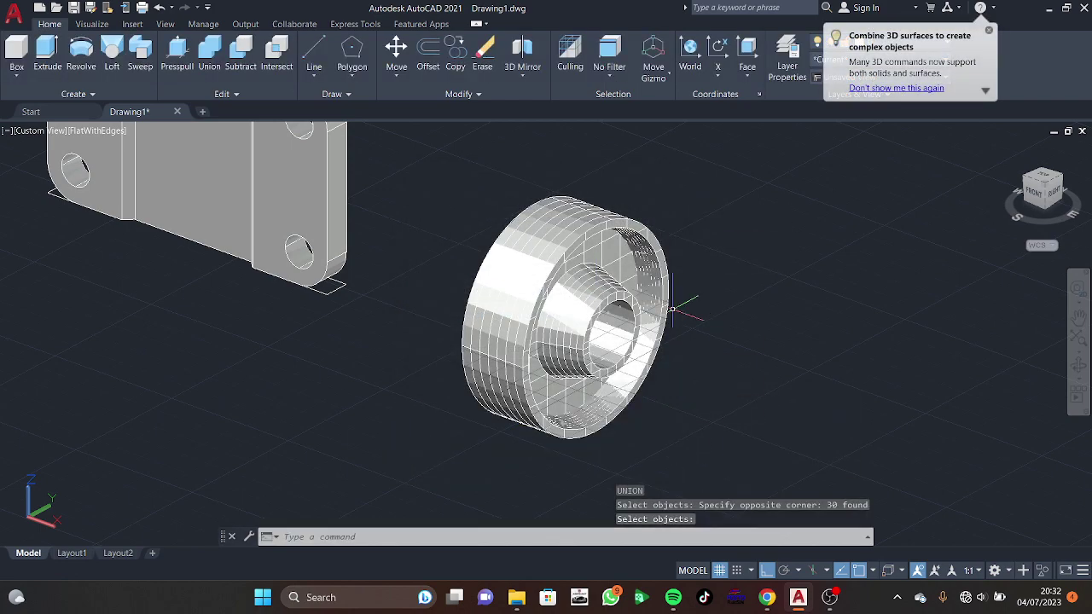
mouse_move(620, 290)
shift+middle_down()
mouse_move(687, 311)
mouse_move(711, 342)
mouse_move(1041, 194)
shift+middle_up()
key(Return)
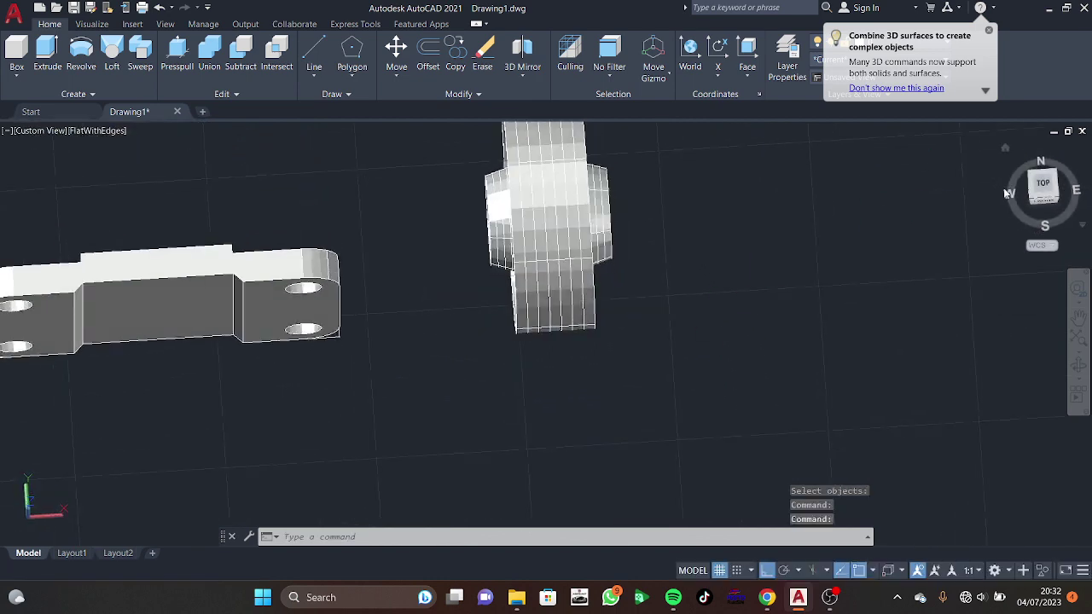
click(1040, 188)
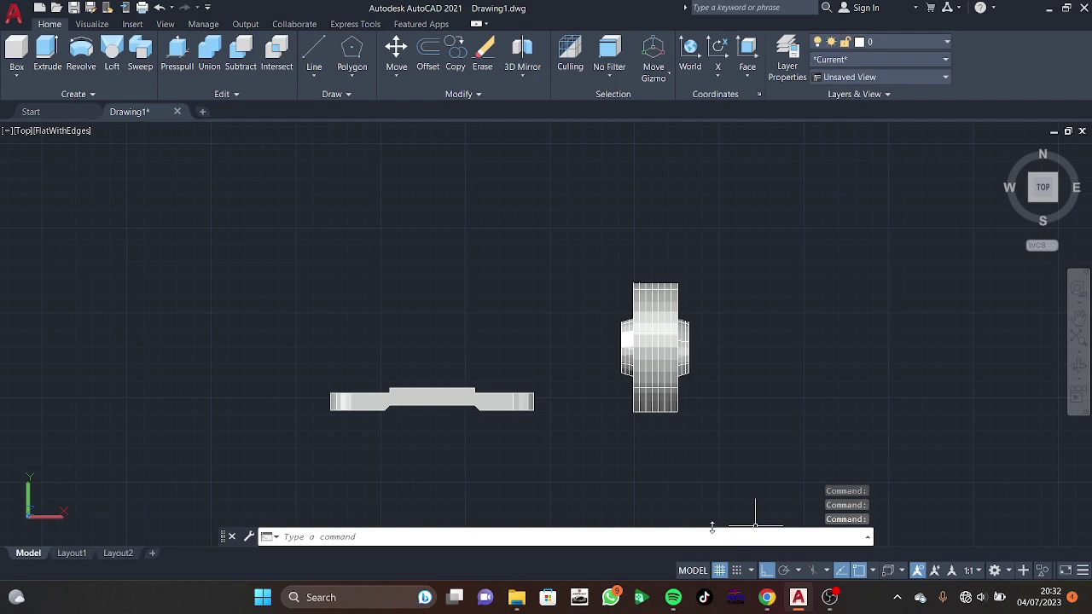
click(768, 599)
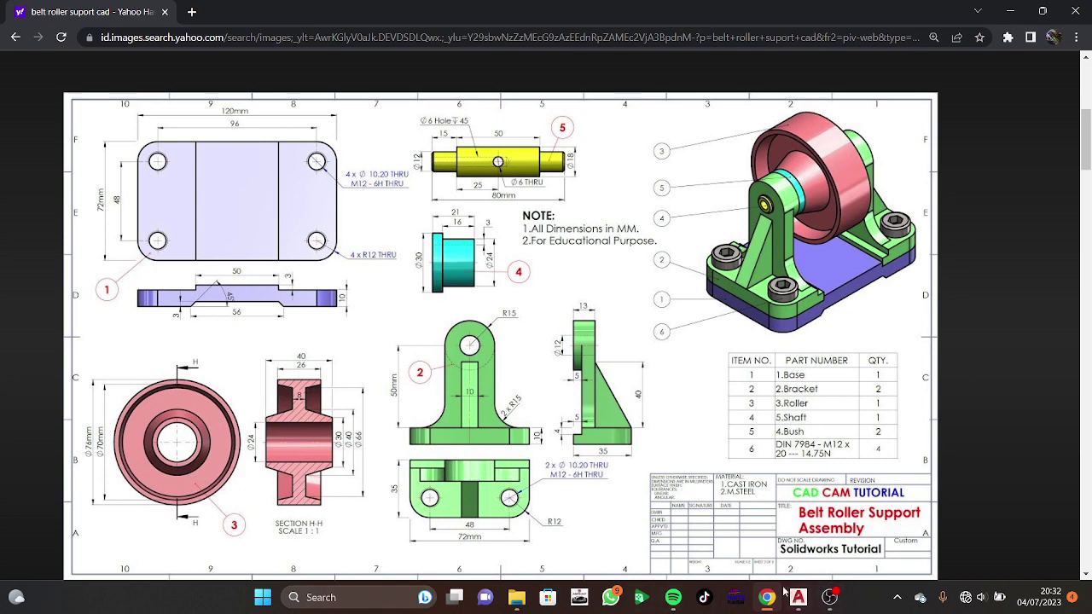
click(800, 600)
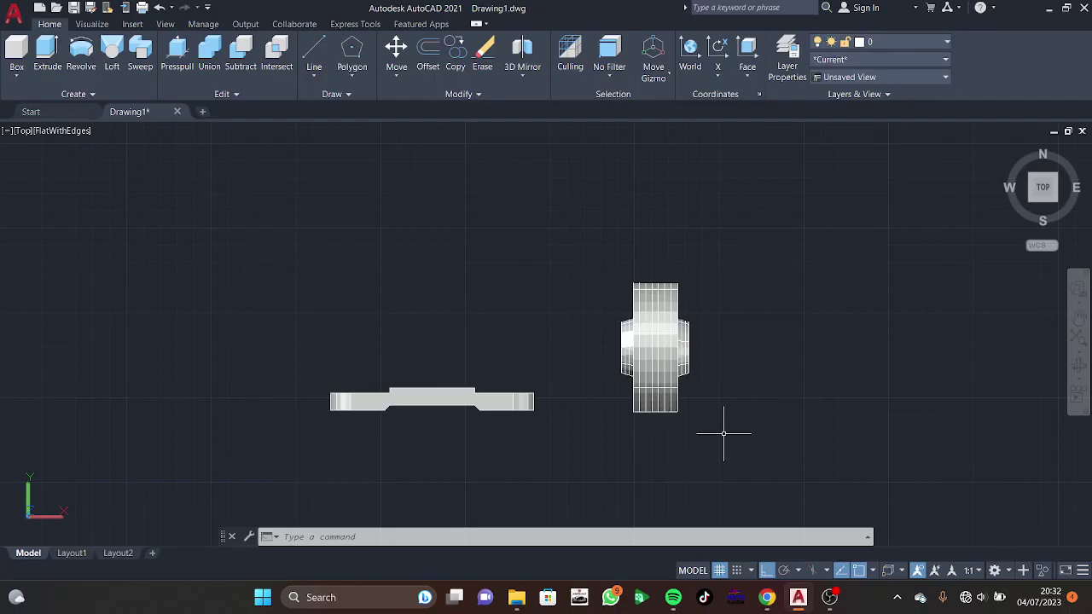
Step: Draw a 72-by-10 rectangular base outline with lines to the right of the roller
text(l)
key(Return)
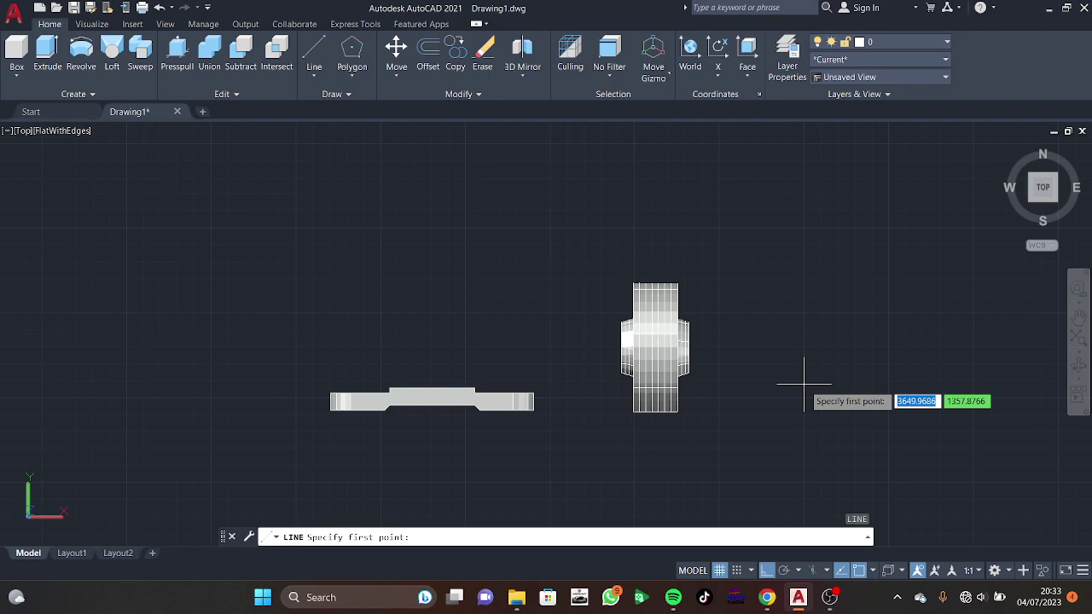
click(774, 405)
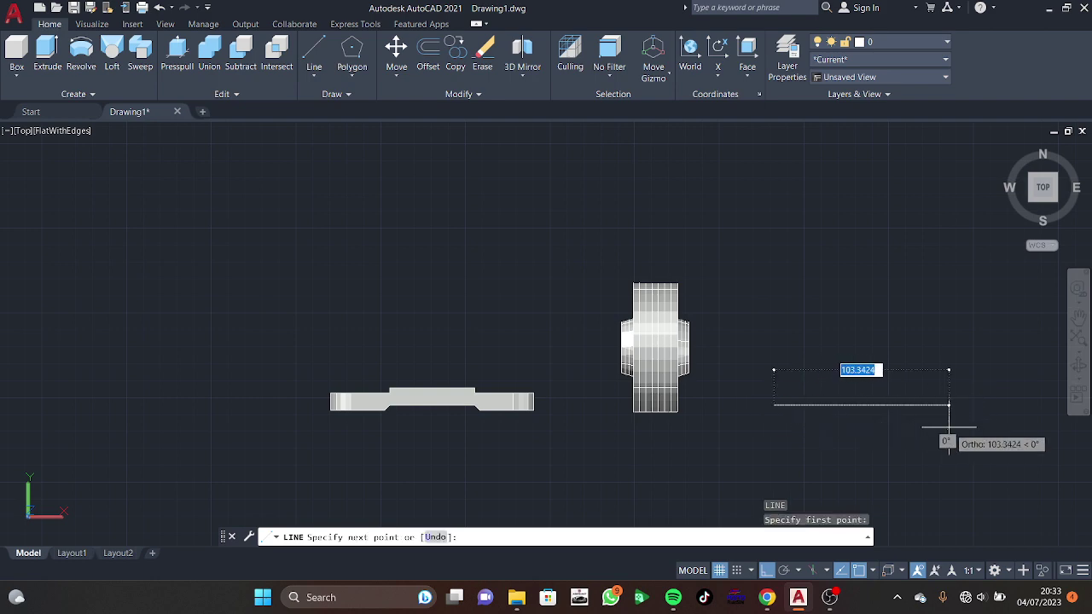
text(72)
key(Return)
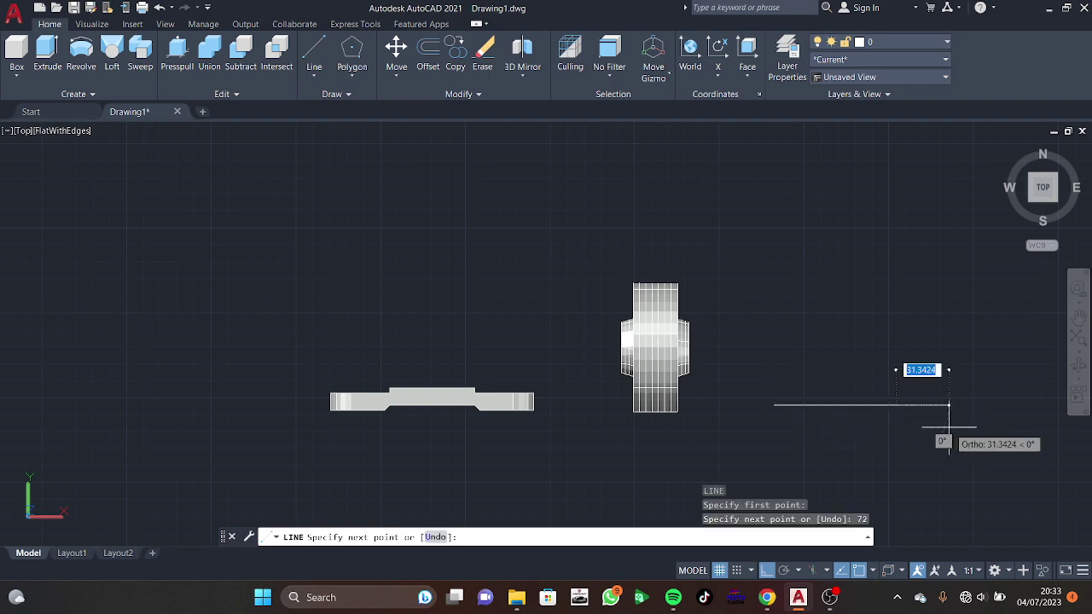
text(10)
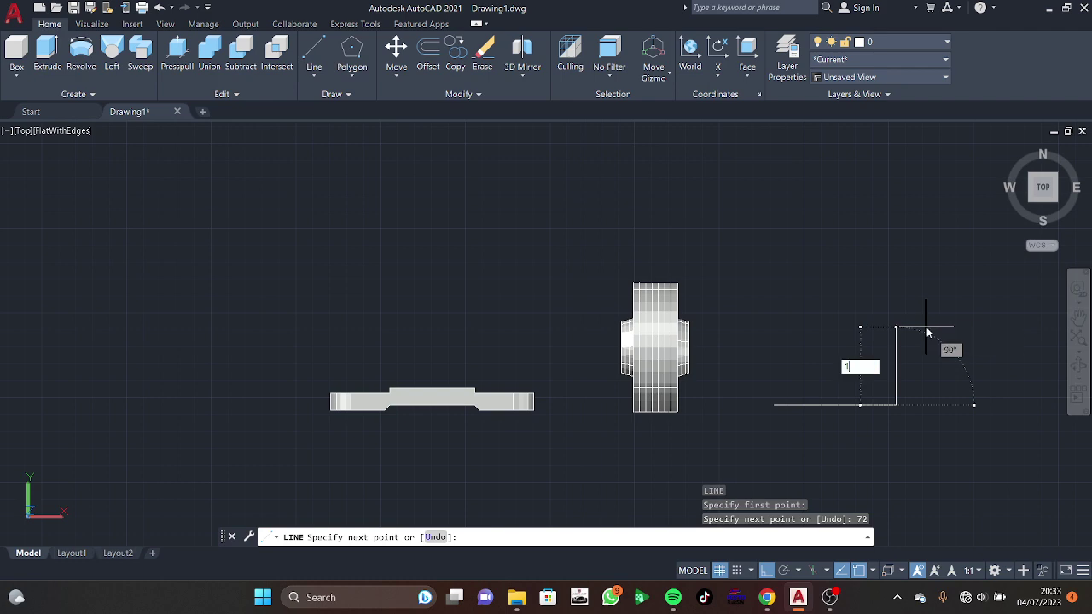
key(Return)
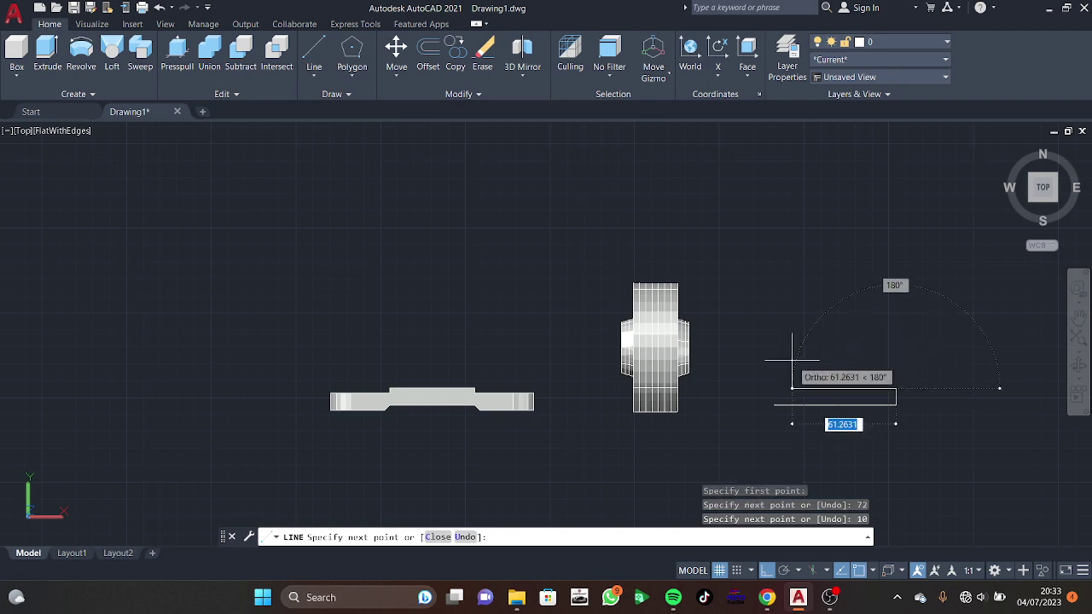
text(72)
key(Return)
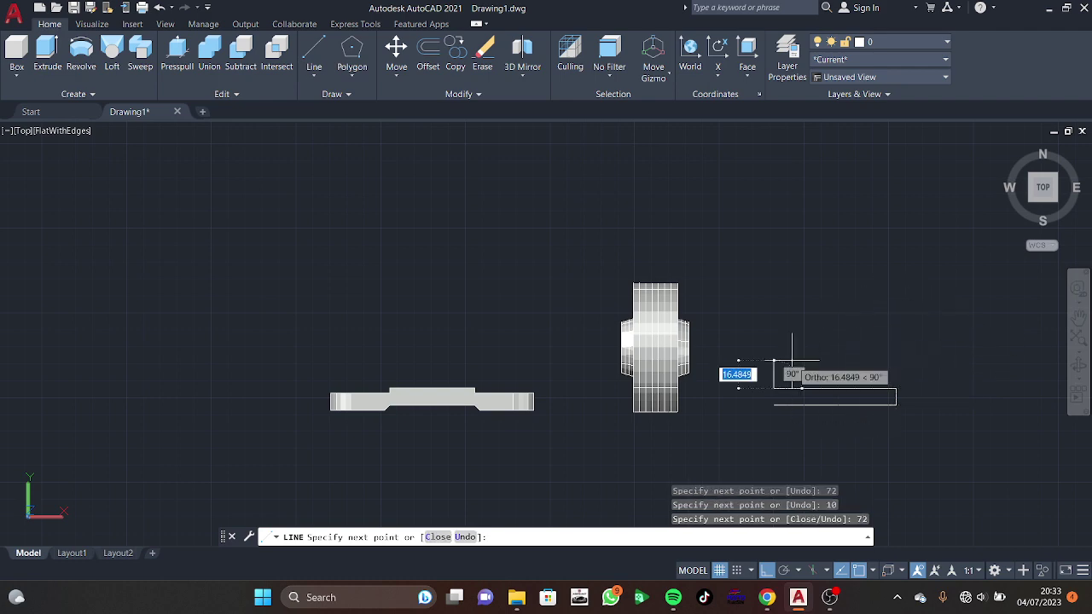
click(775, 404)
key(Escape)
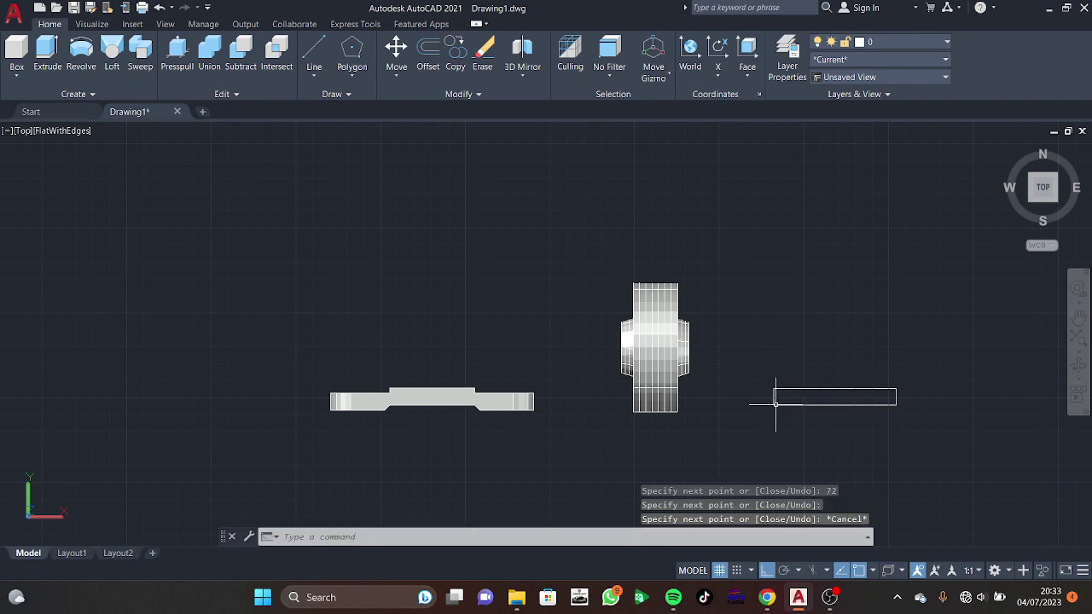
Step: Draw a 50-unit vertical line up from the rectangle's top-edge midpoint
key(Return)
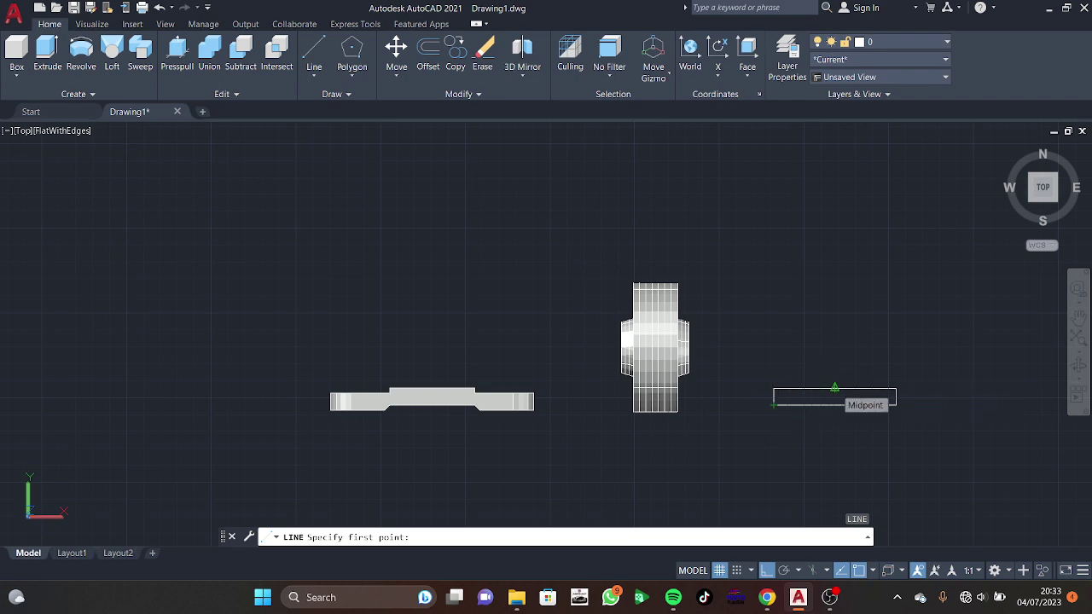
click(834, 388)
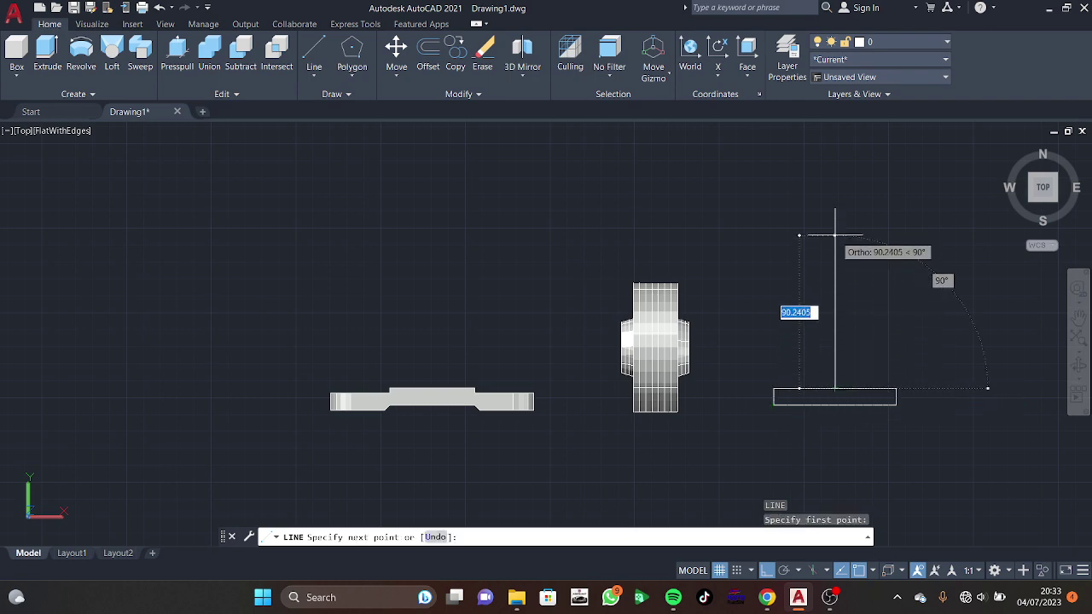
text(50)
key(Return)
key(Escape)
text(c)
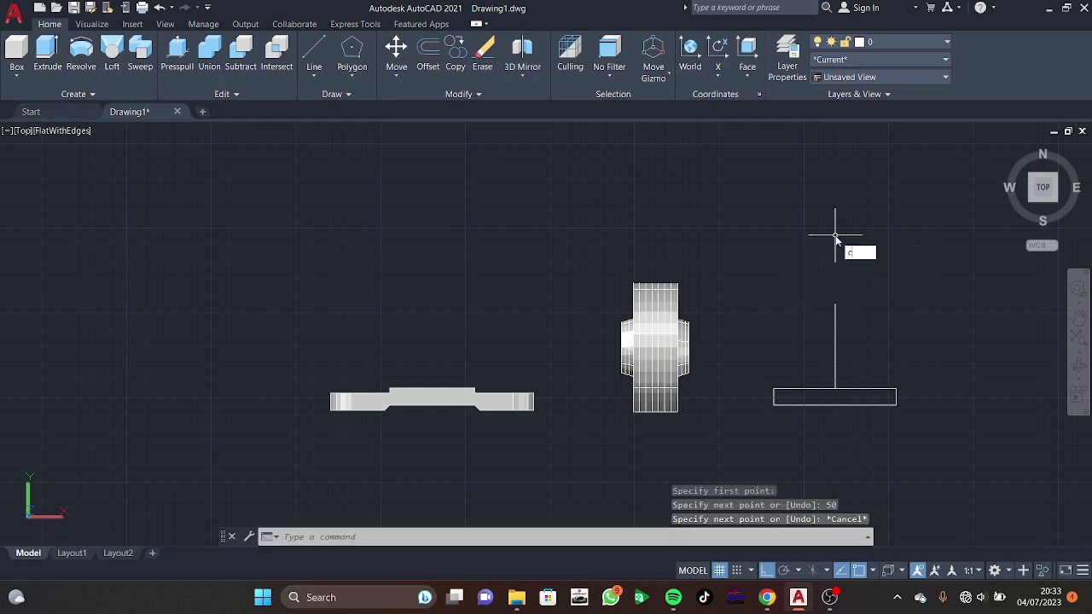
key(Return)
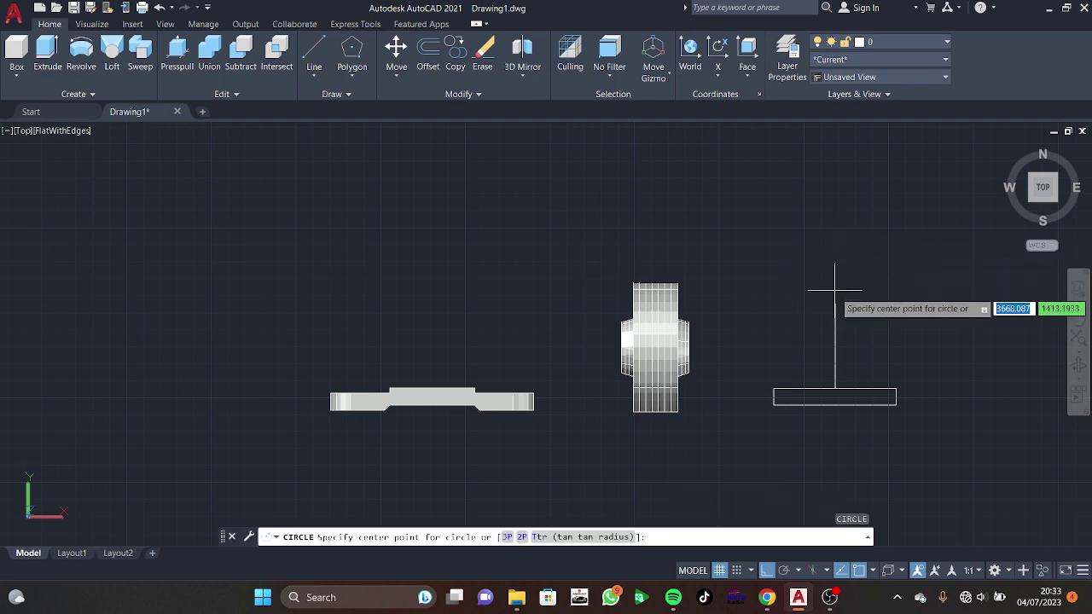
Step: Draw concentric circles of radius 15 and 6 at the vertical line's top end
click(834, 303)
text(15)
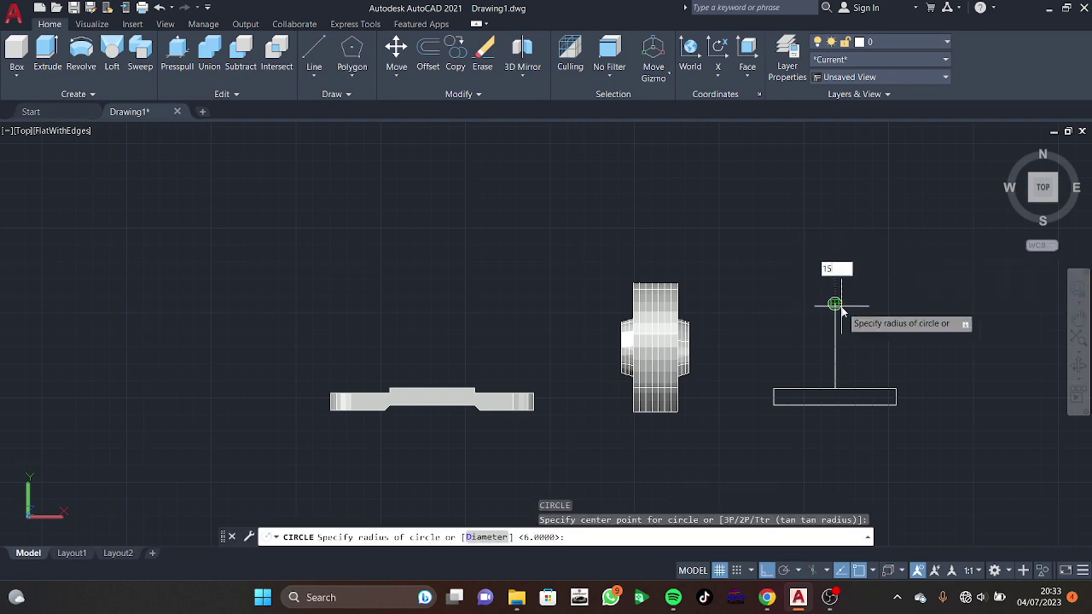
key(Return)
key(Return)
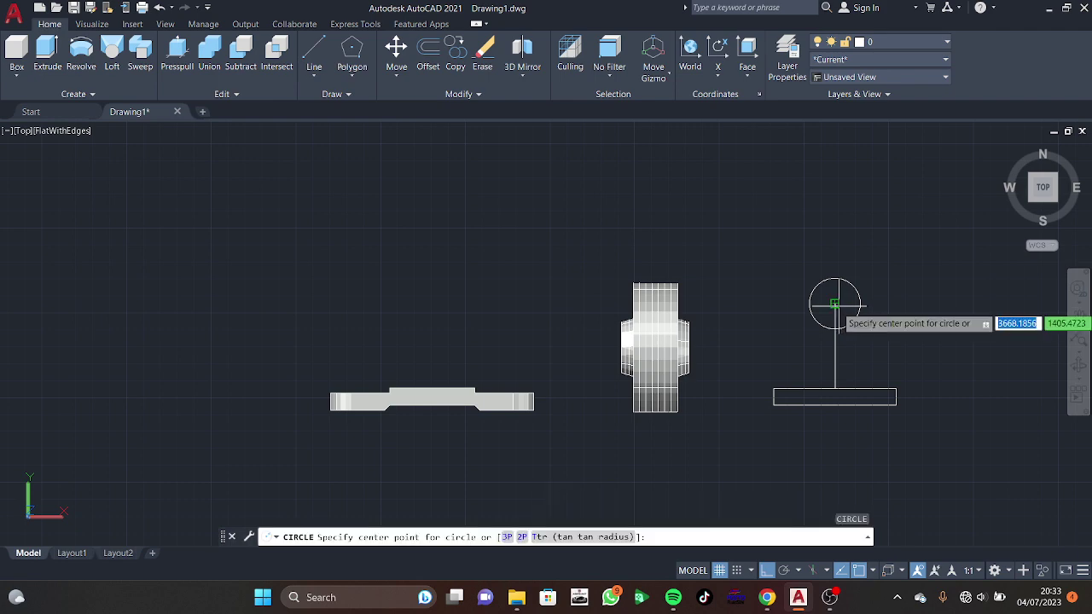
click(834, 303)
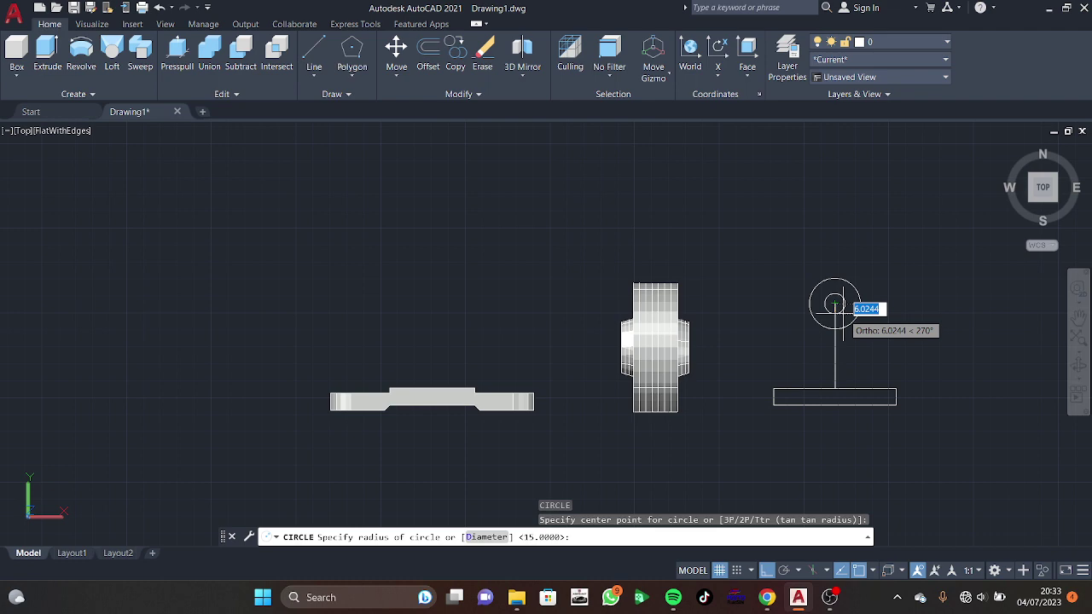
text(6)
key(Return)
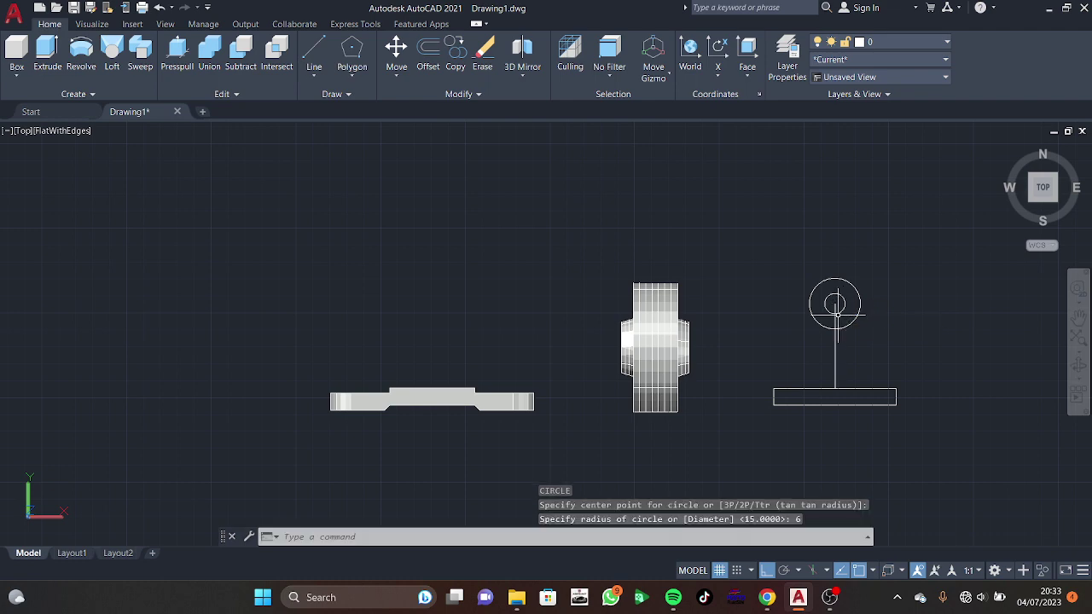
Step: Draw vertical lines from both sides of the outer circle down to the rectangle's top edge
text(l)
key(Return)
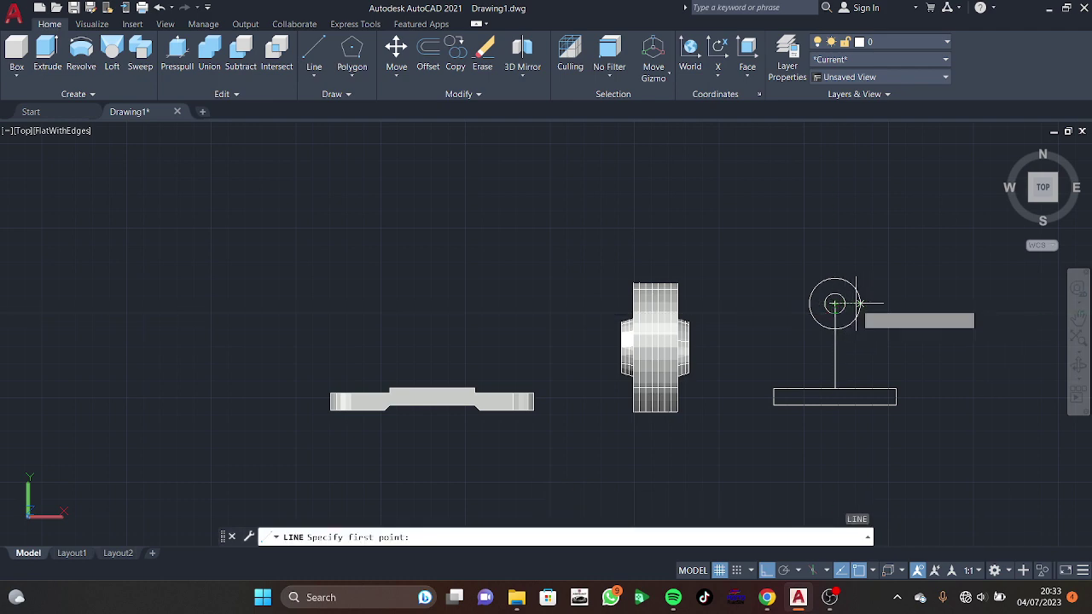
click(834, 304)
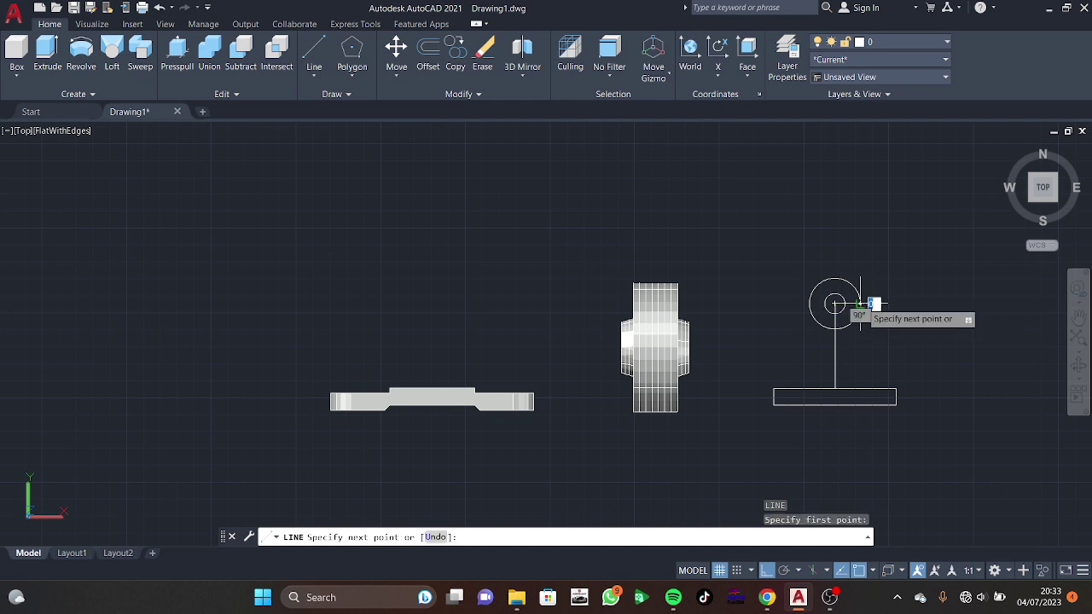
click(863, 385)
key(Escape)
key(space)
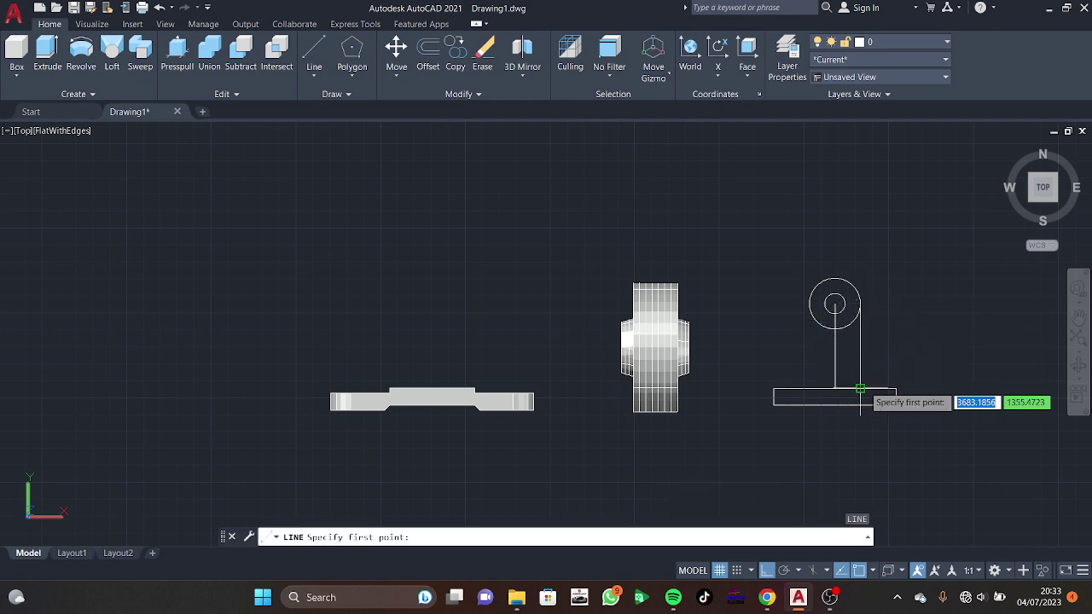
click(808, 304)
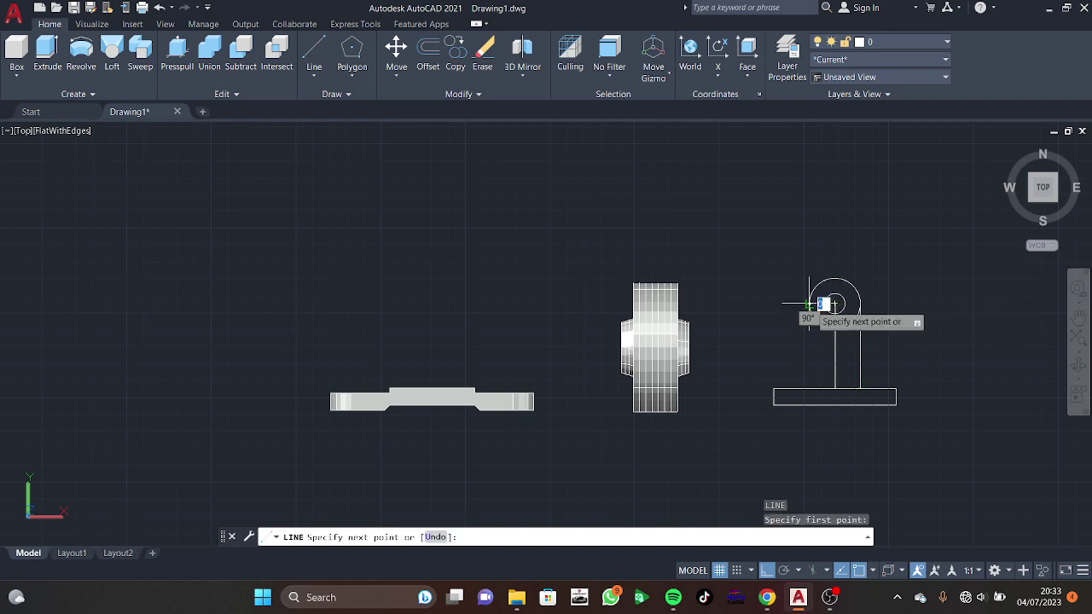
click(808, 391)
key(Escape)
key(space)
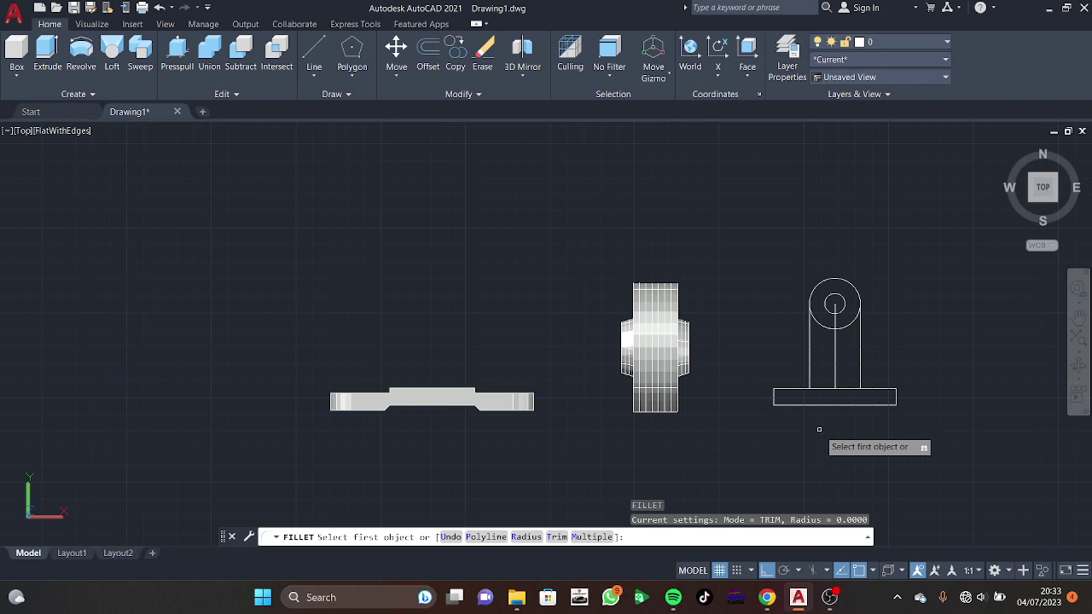
Step: Fillet the left side line where it meets the base with radius 12, multiple mode
text(r)
key(Return)
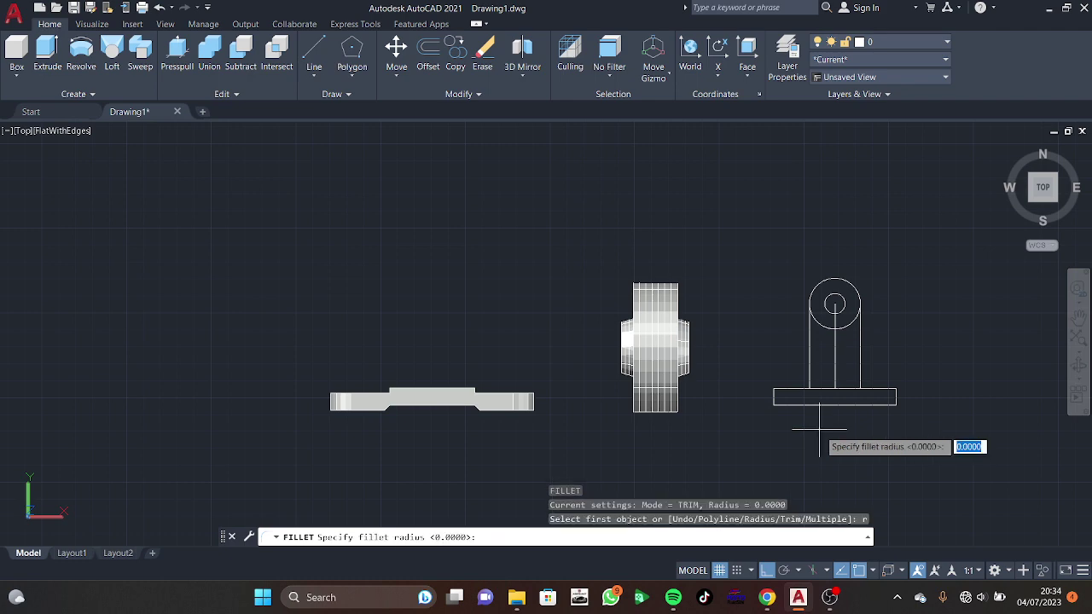
text(12)
key(Return)
text(m)
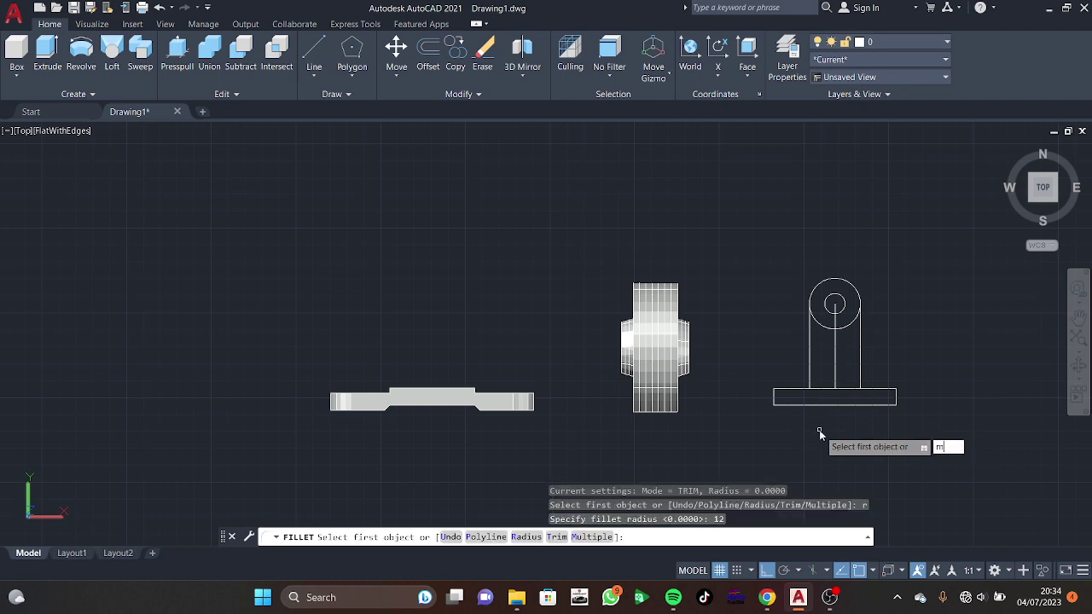
key(Return)
click(811, 367)
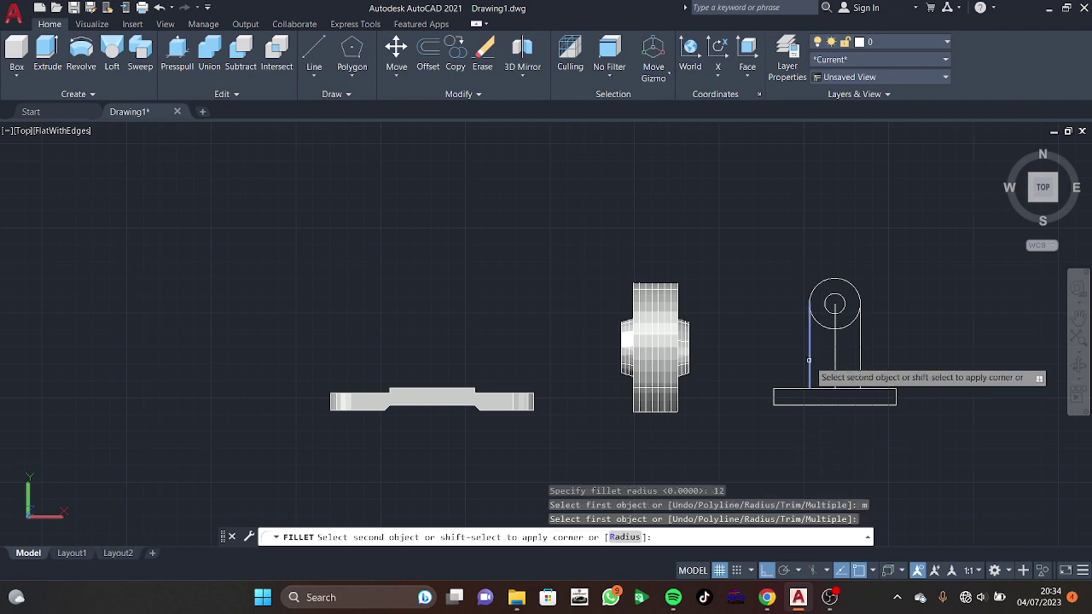
key(Escape)
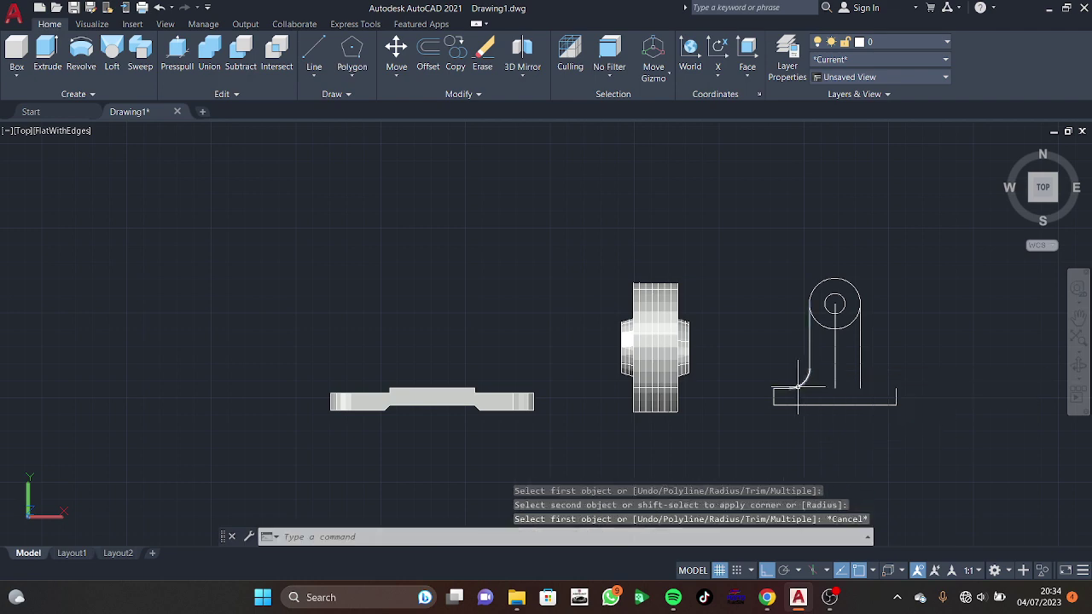
text(l)
key(Return)
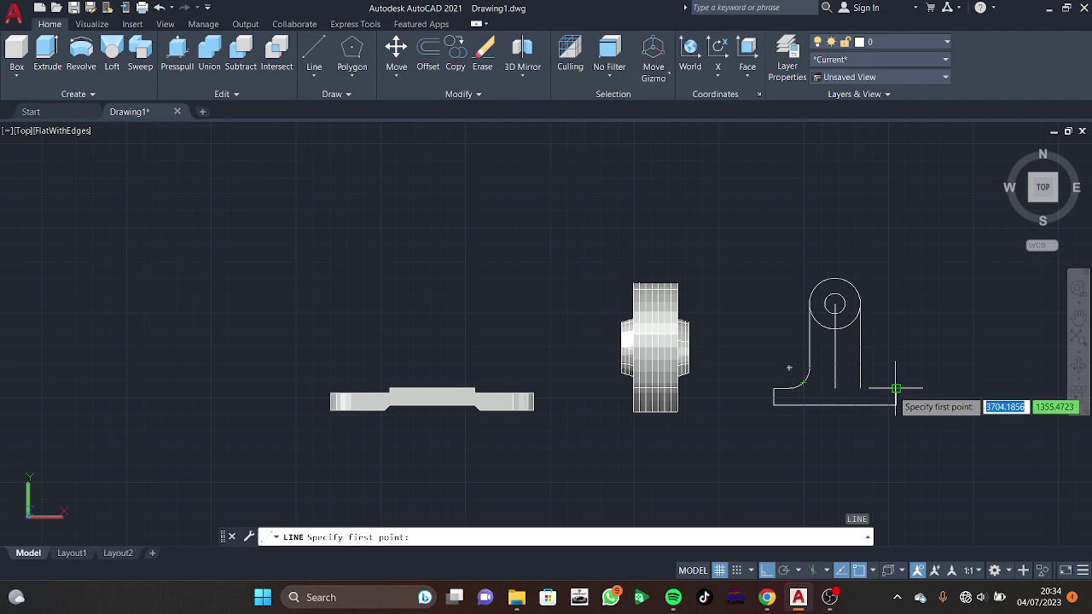
click(895, 389)
key(Escape)
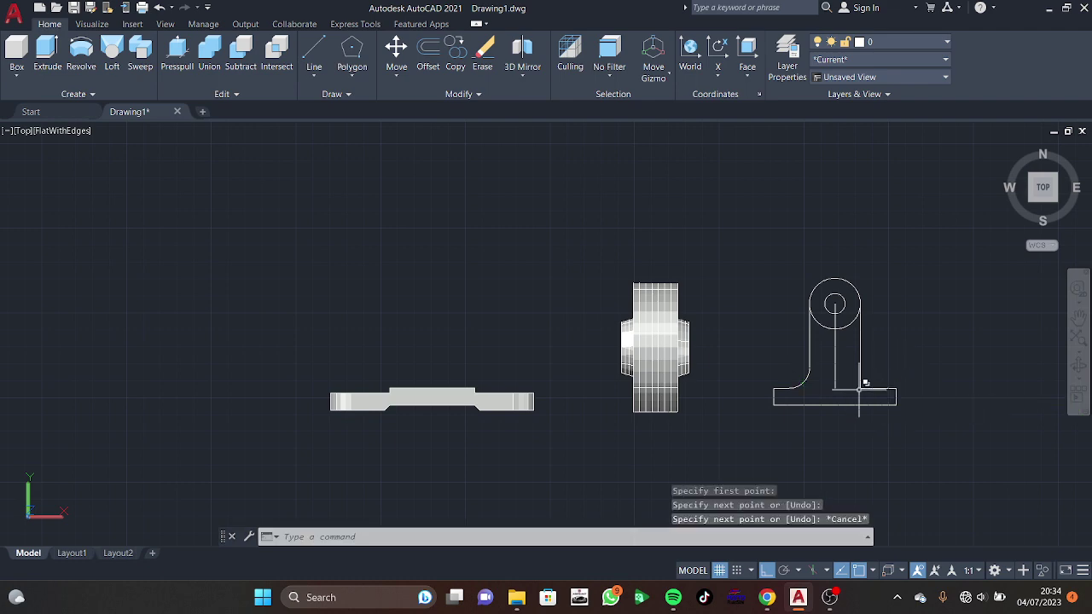
Step: Fillet the right side line and base edge with radius 15
text(f)
key(Return)
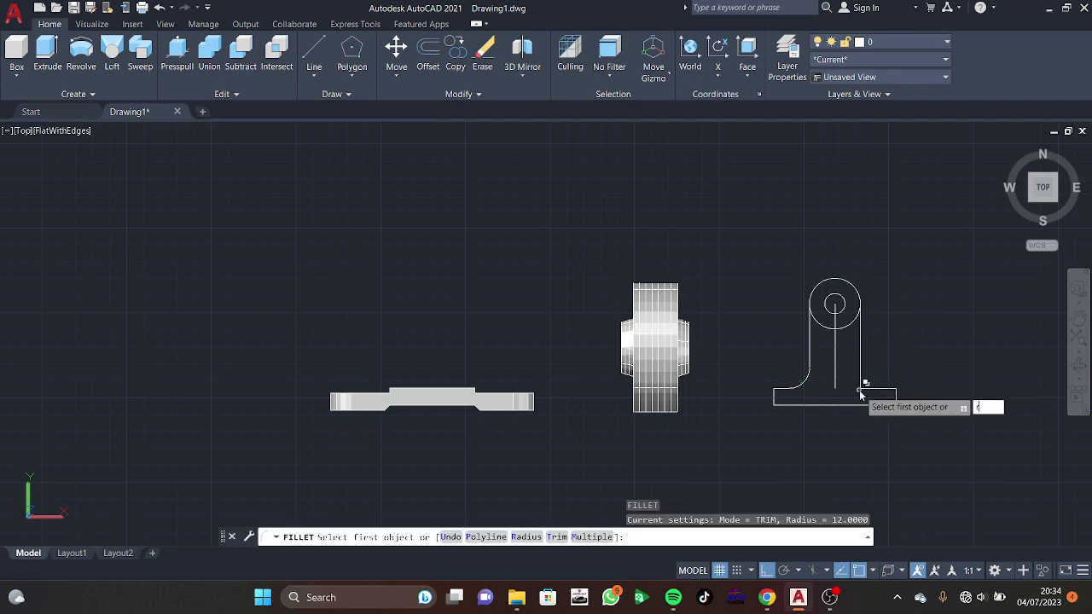
text(r)
key(Return)
text(15)
key(Return)
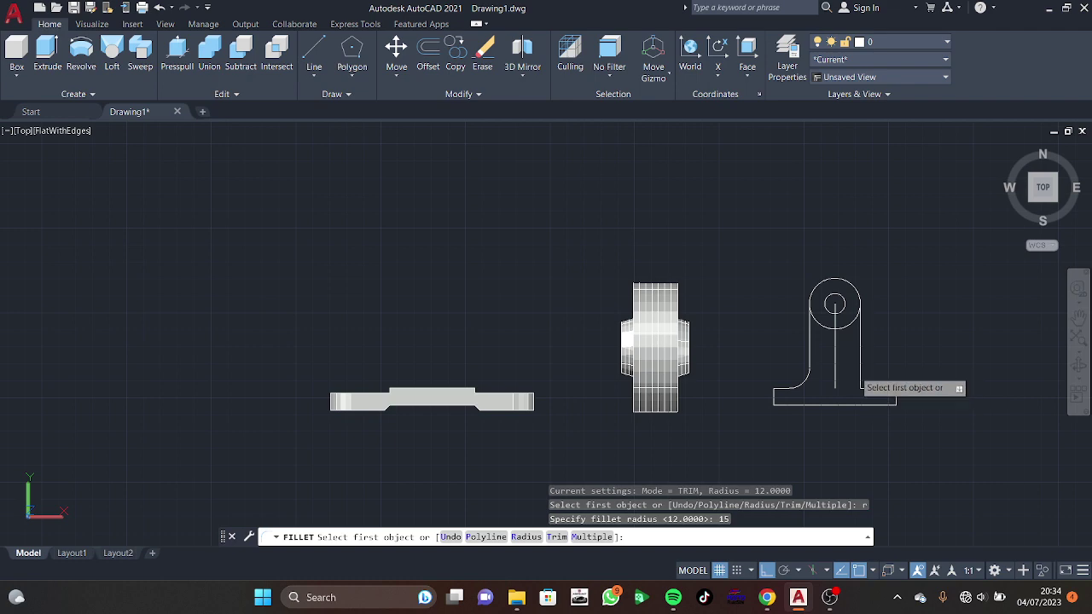
click(861, 380)
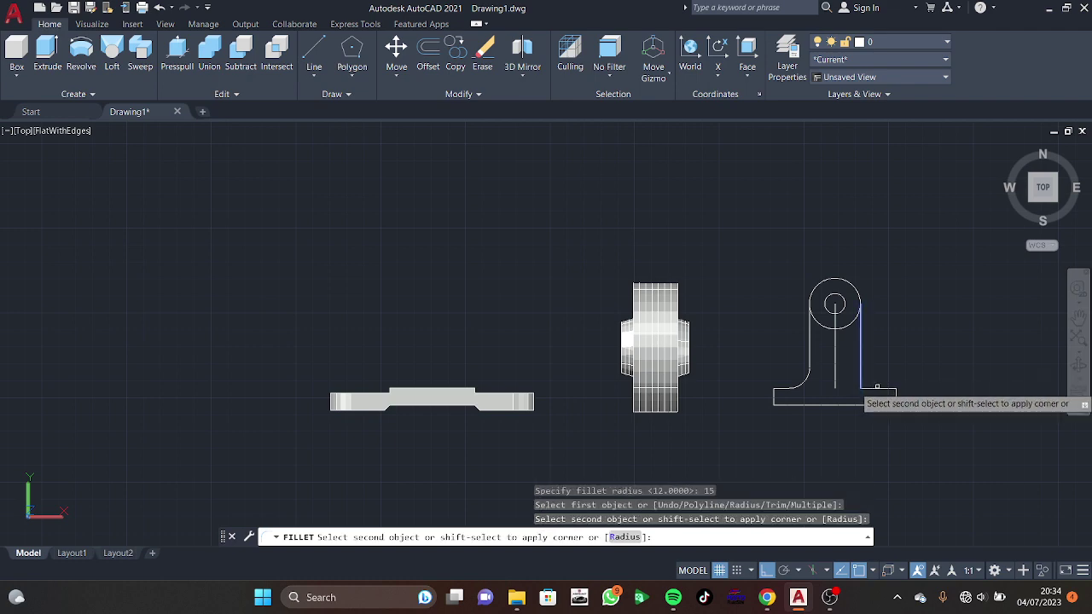
click(876, 388)
key(Escape)
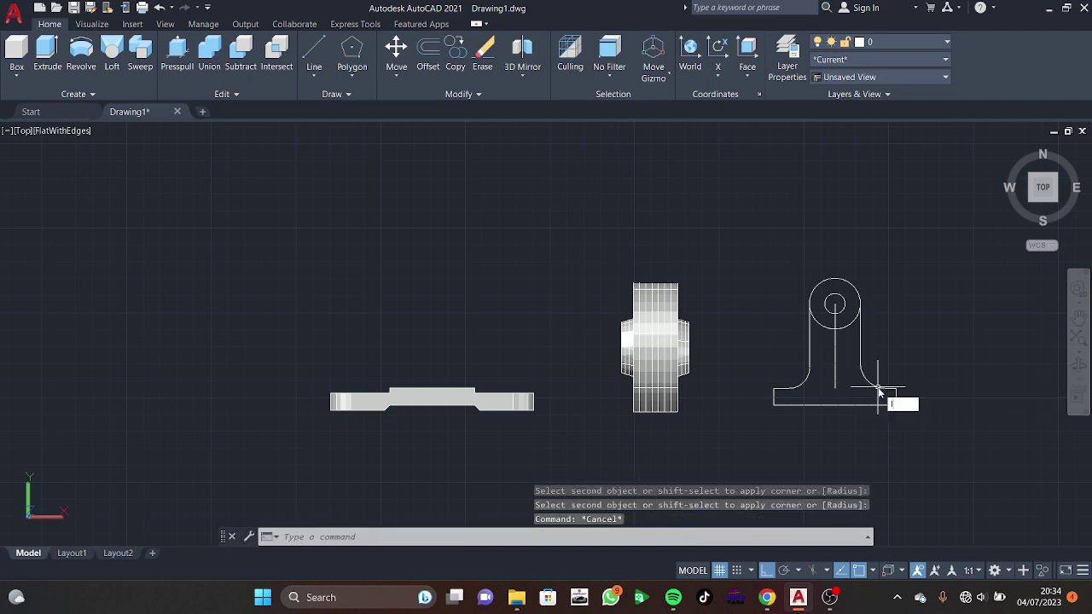
Step: Delete the vertical centre construction line
text(l)
key(Return)
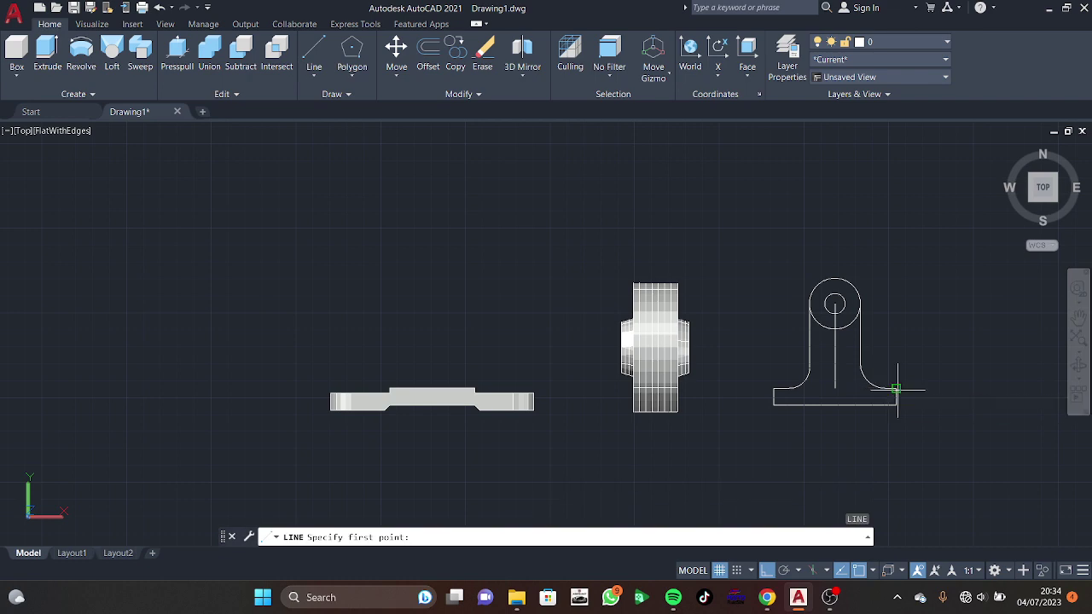
click(895, 390)
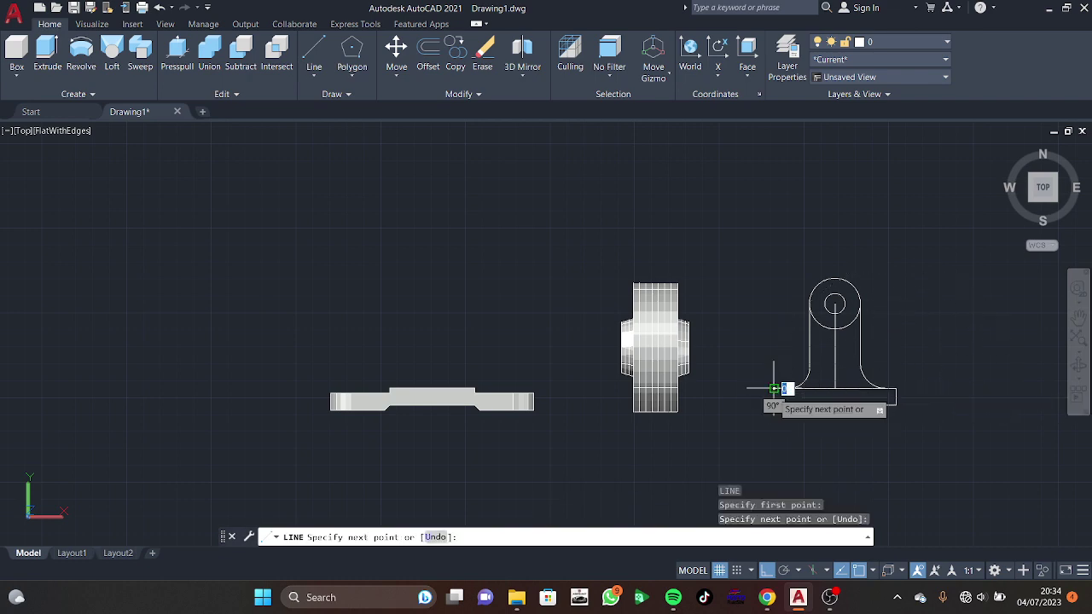
key(Escape)
click(835, 375)
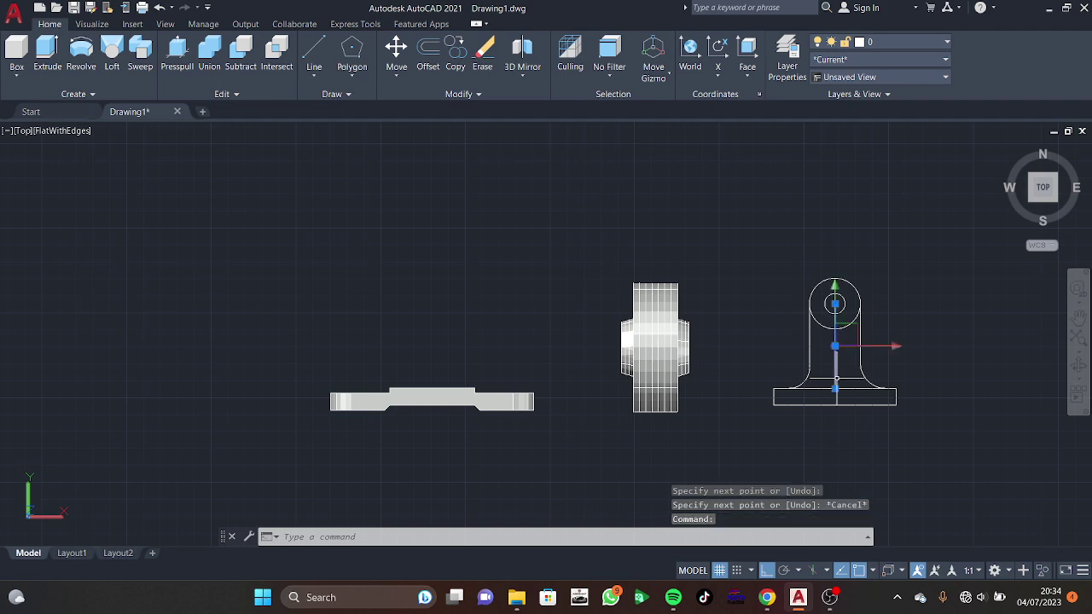
key(Delete)
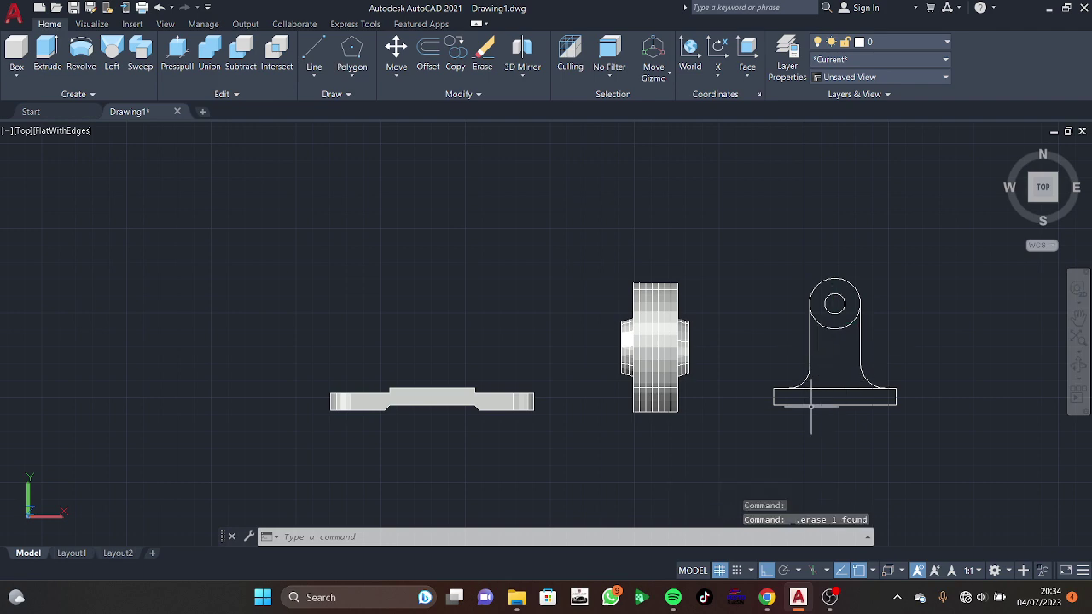
Step: Press-pull the bracket's rectangular foot up 3 units
mouse_move(767, 390)
shift+middle_down()
mouse_move(815, 276)
mouse_move(731, 342)
shift+middle_up()
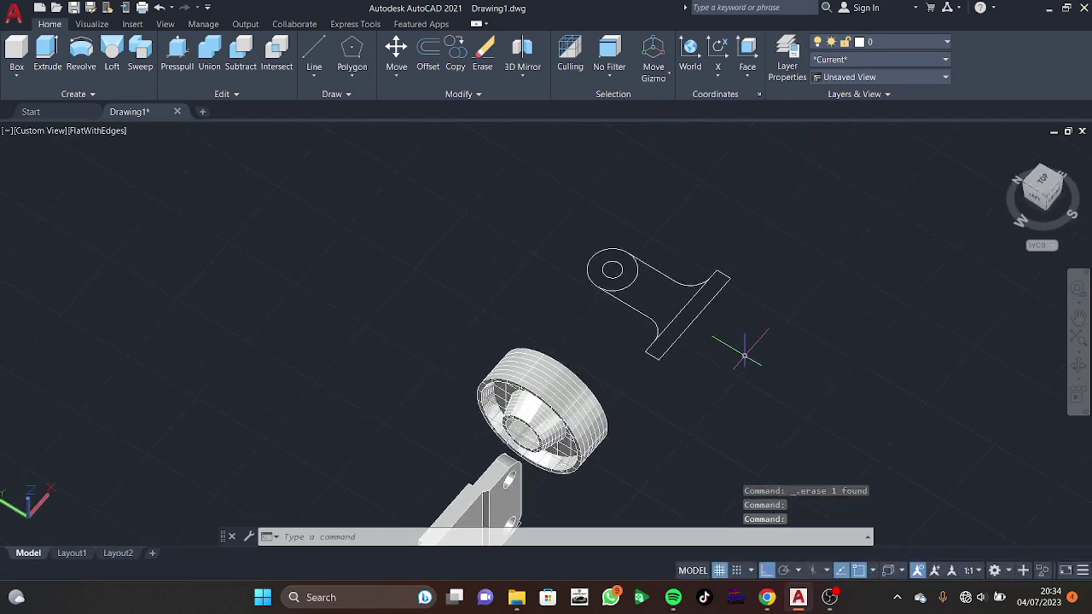
scroll(745, 352, up, 2)
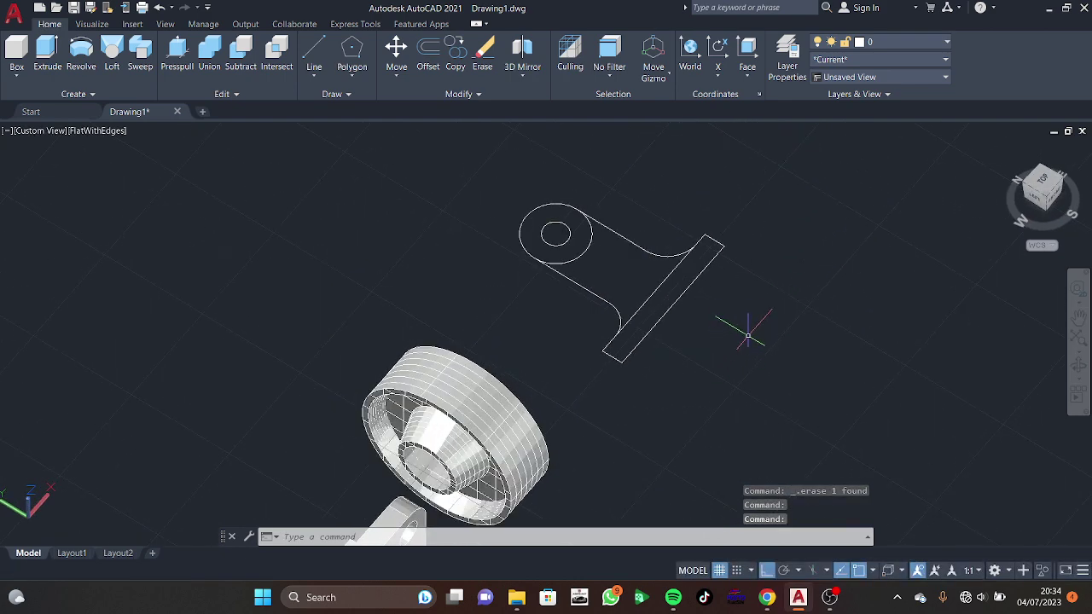
click(177, 55)
click(674, 277)
text(35)
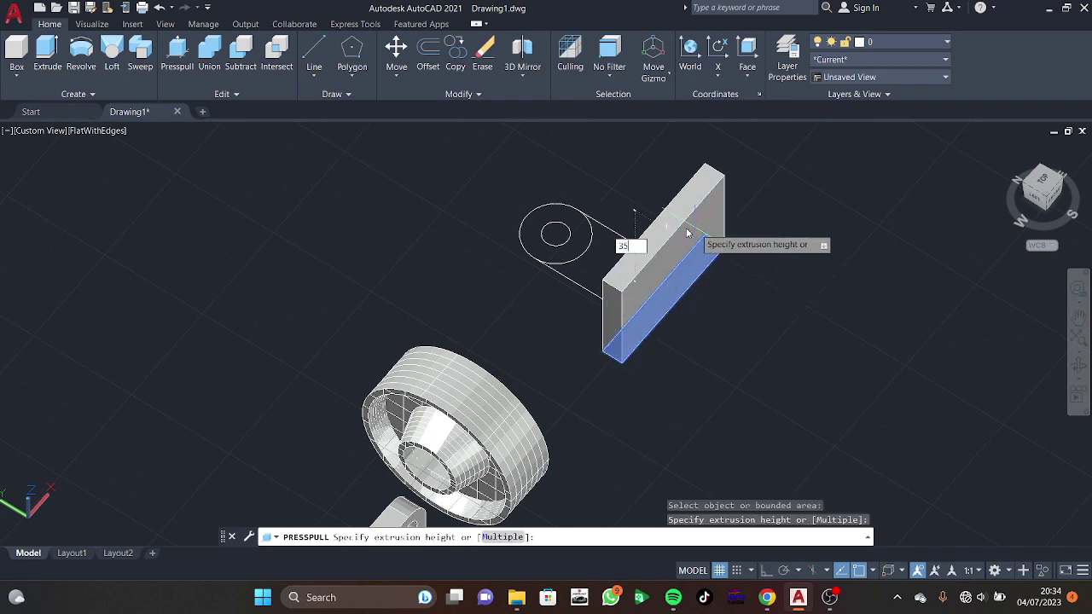
key(Return)
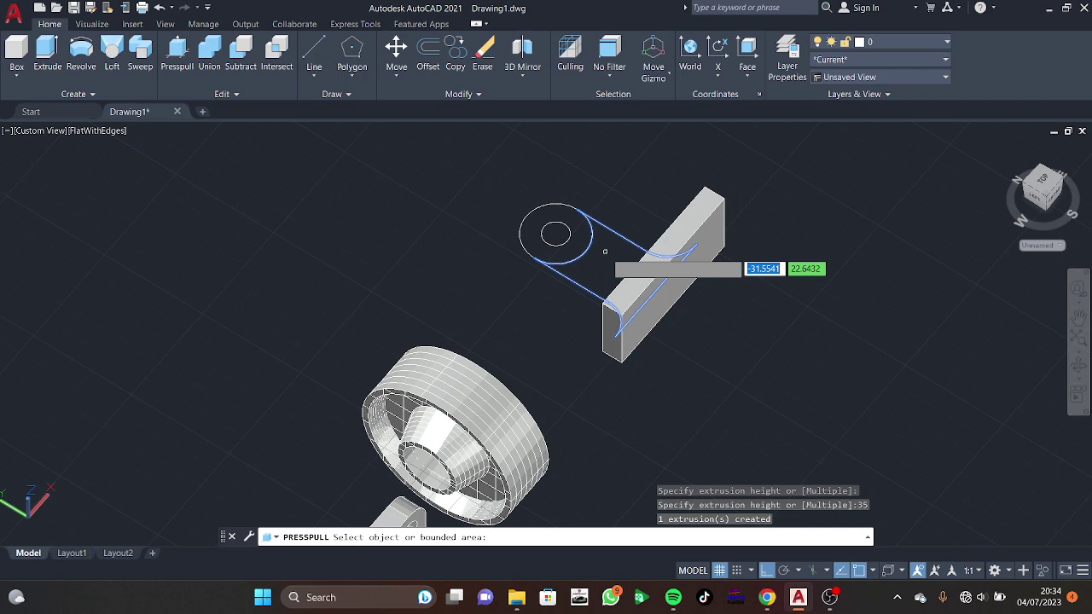
Step: Press-pull the area between circle and block 8 units and the round boss 13 units
click(607, 248)
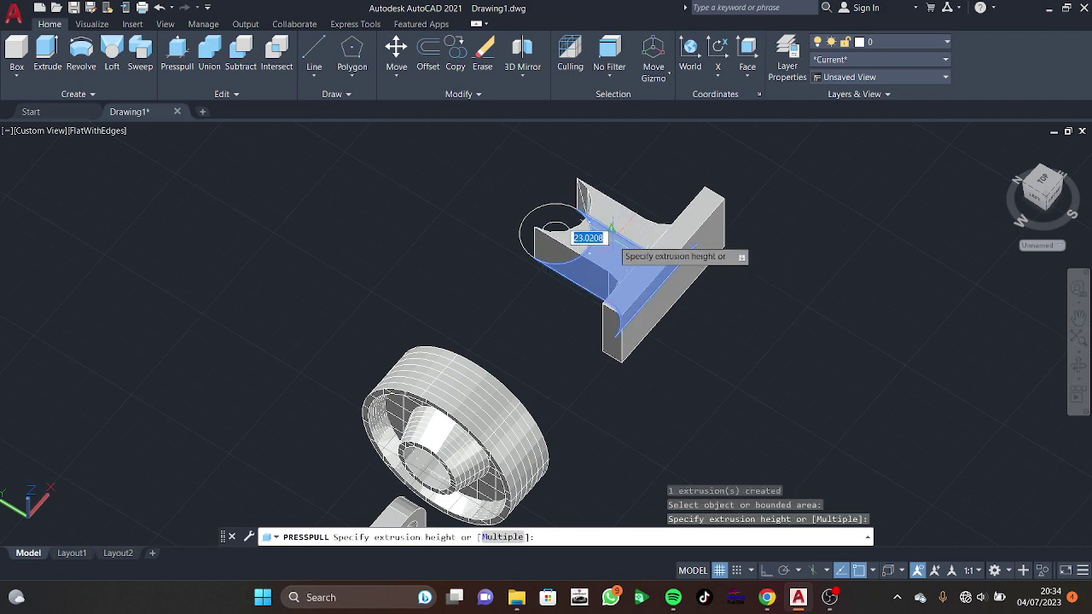
text(8)
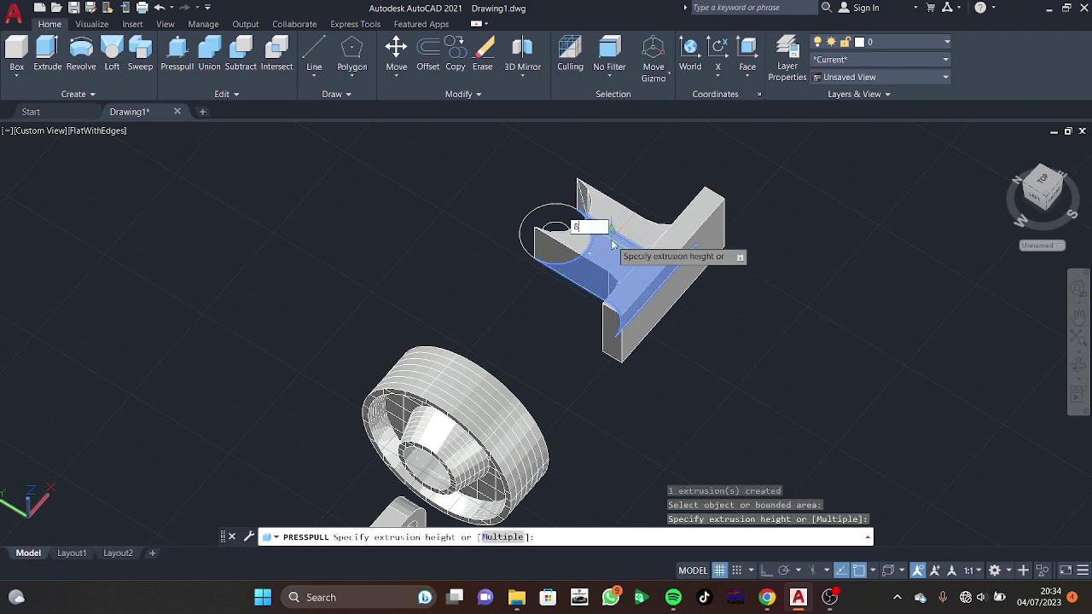
key(Return)
click(554, 235)
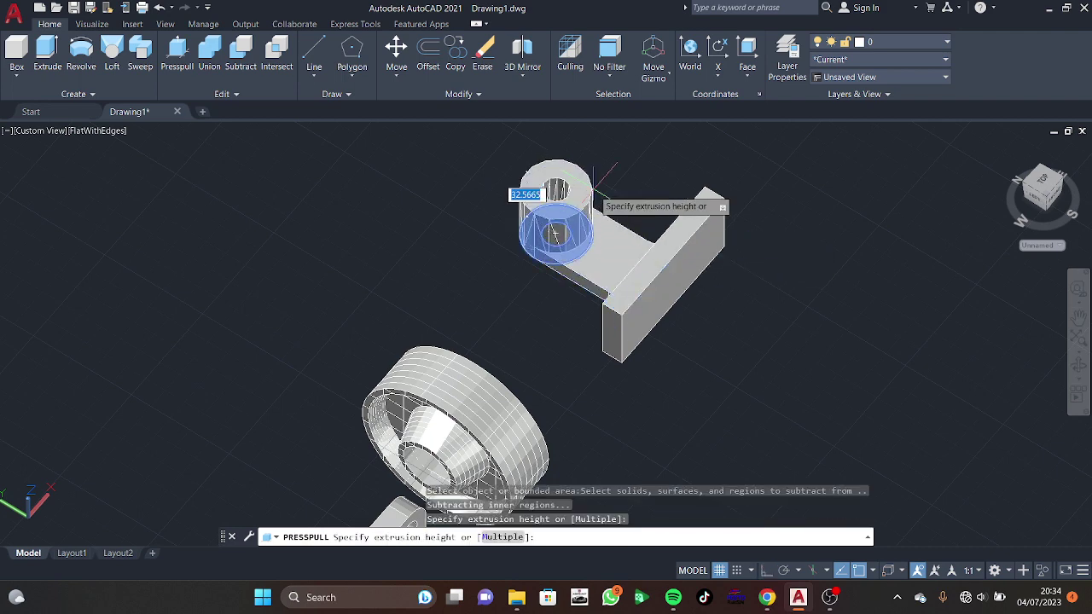
text(13)
key(Return)
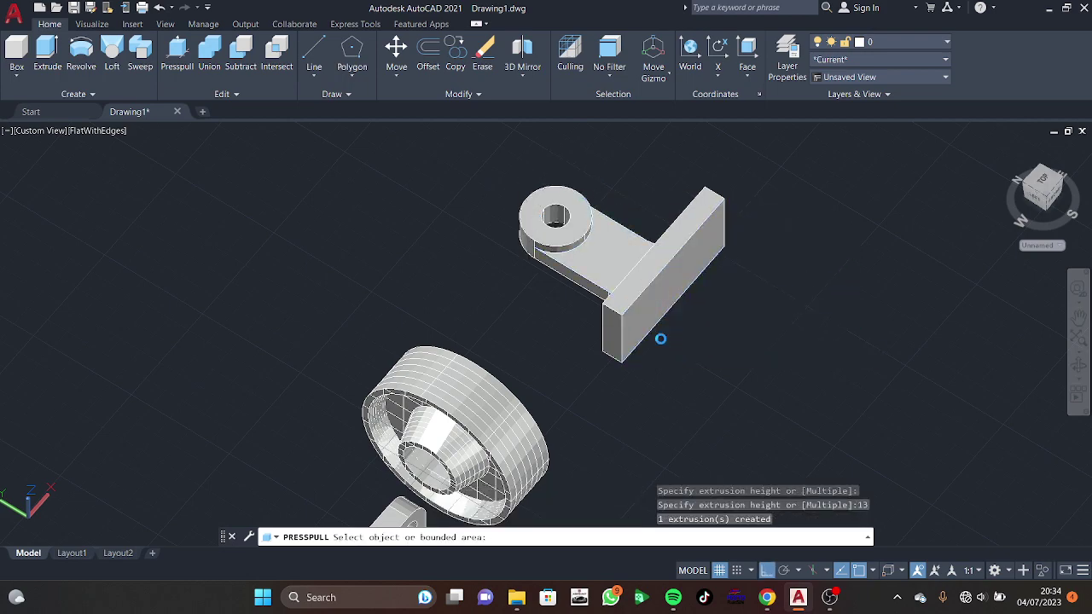
mouse_move(657, 339)
shift+middle_down()
mouse_move(793, 246)
mouse_move(704, 344)
shift+middle_up()
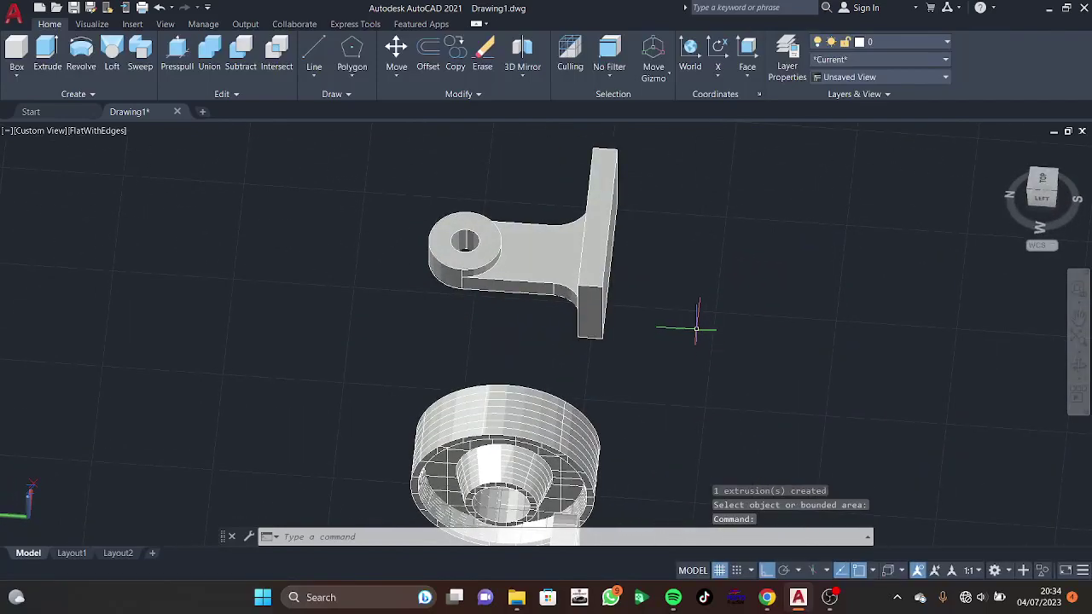
Step: Move the bracket's arm plate 5 units up along Z against the upright block
mouse_move(634, 244)
shift+middle_down()
mouse_move(700, 171)
mouse_move(716, 236)
mouse_move(600, 265)
mouse_move(375, 401)
shift+middle_up()
click(373, 369)
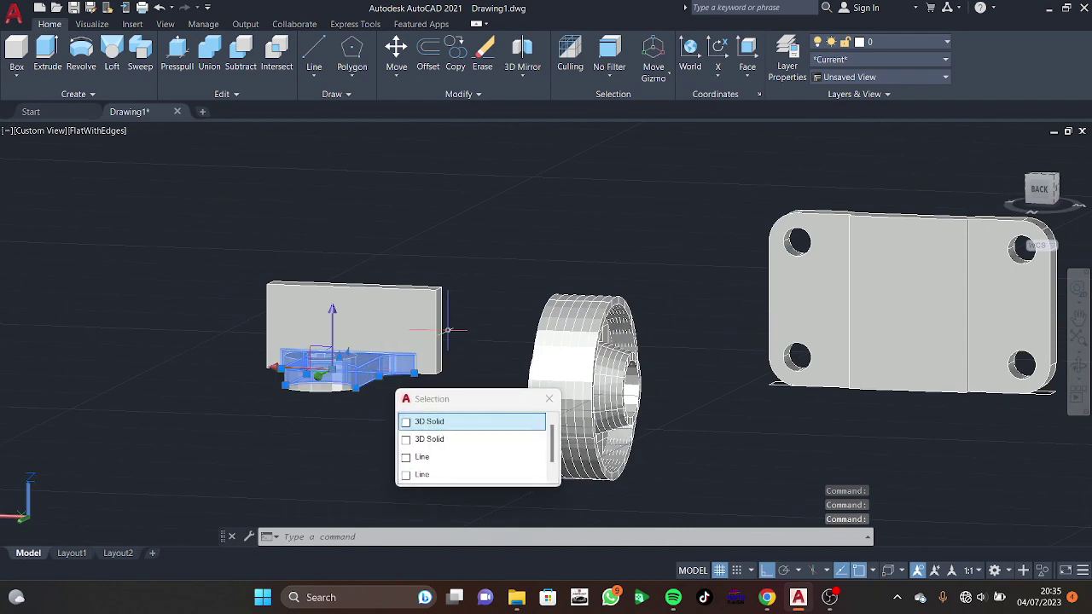
middle_drag(463, 347, 458, 327)
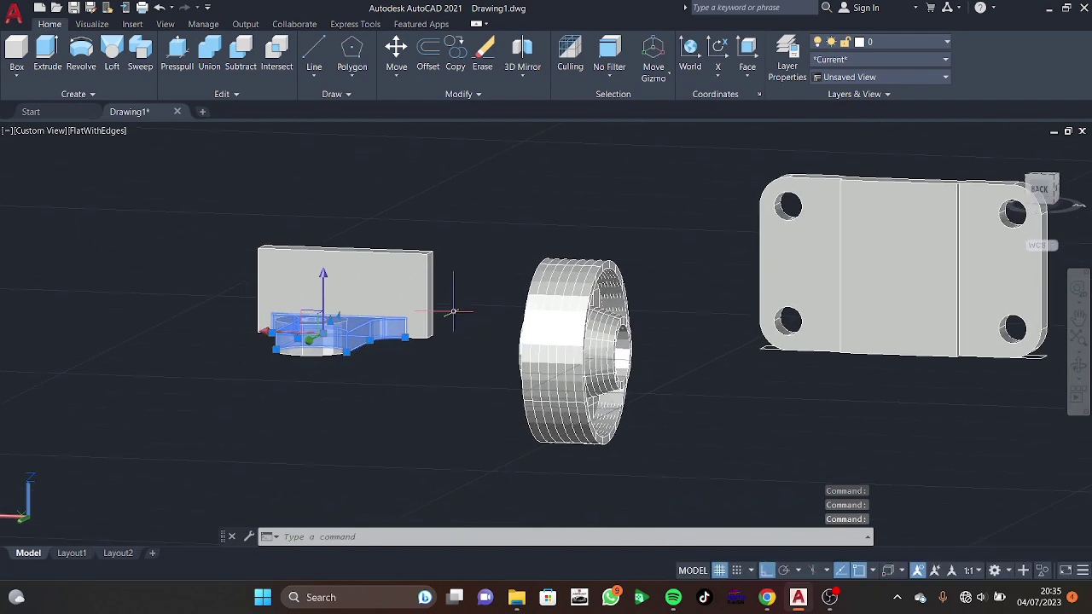
scroll(453, 311, up, 2)
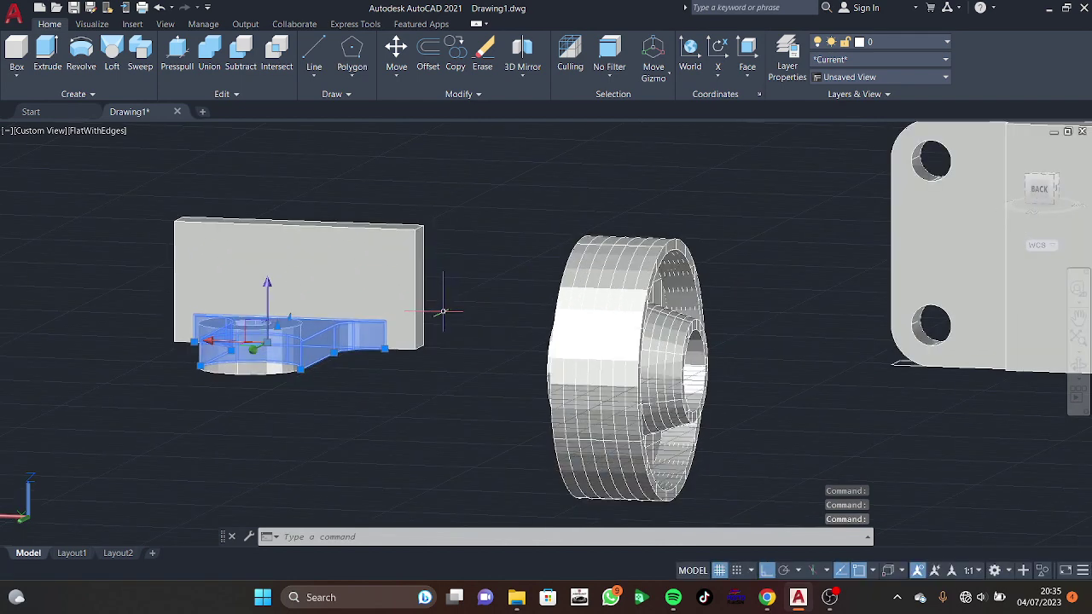
click(395, 53)
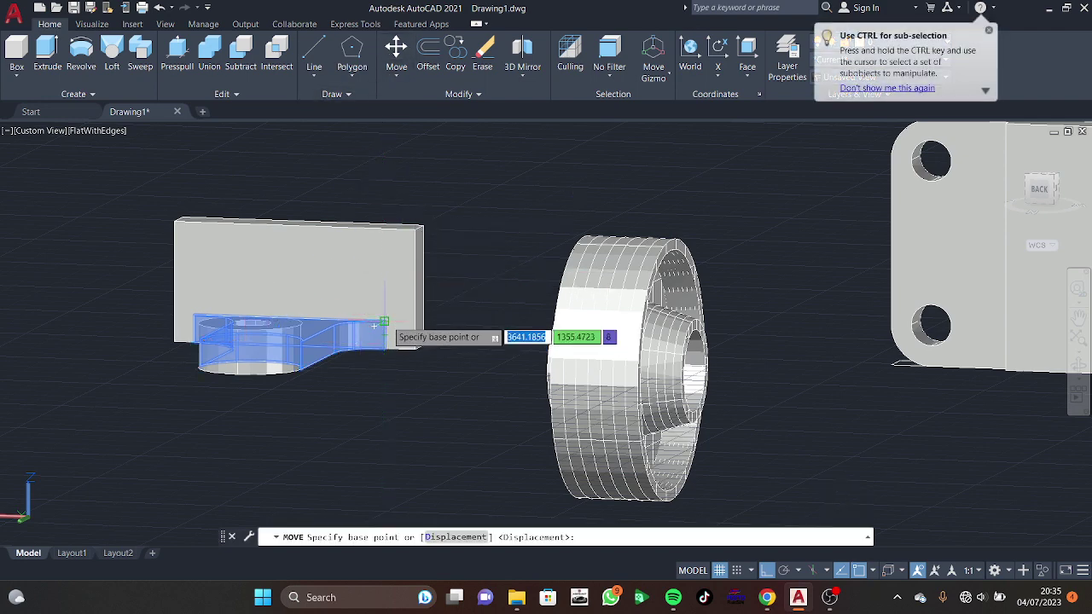
click(377, 324)
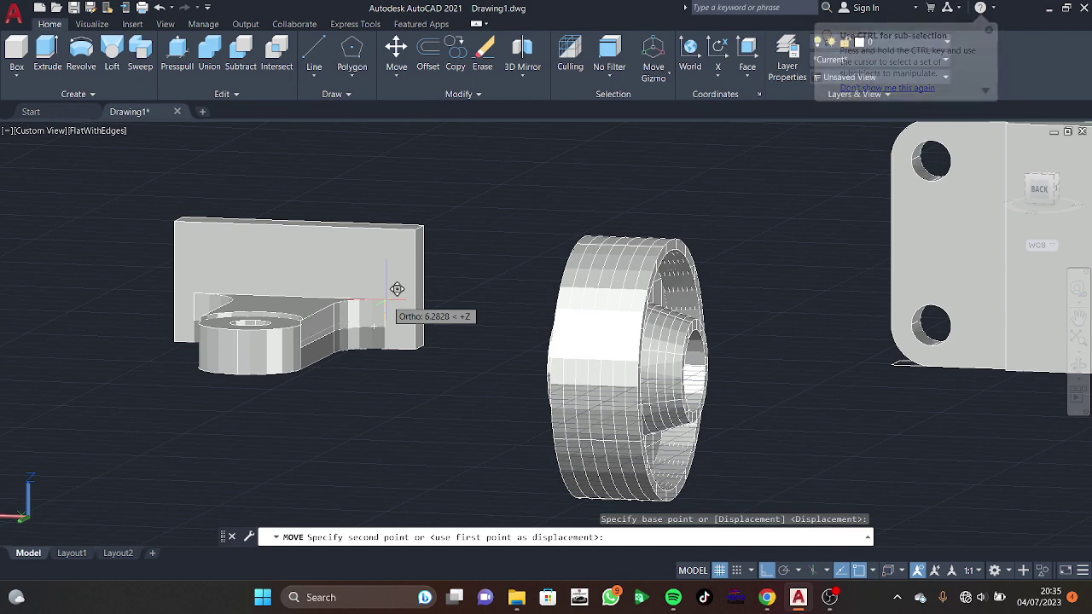
text(5)
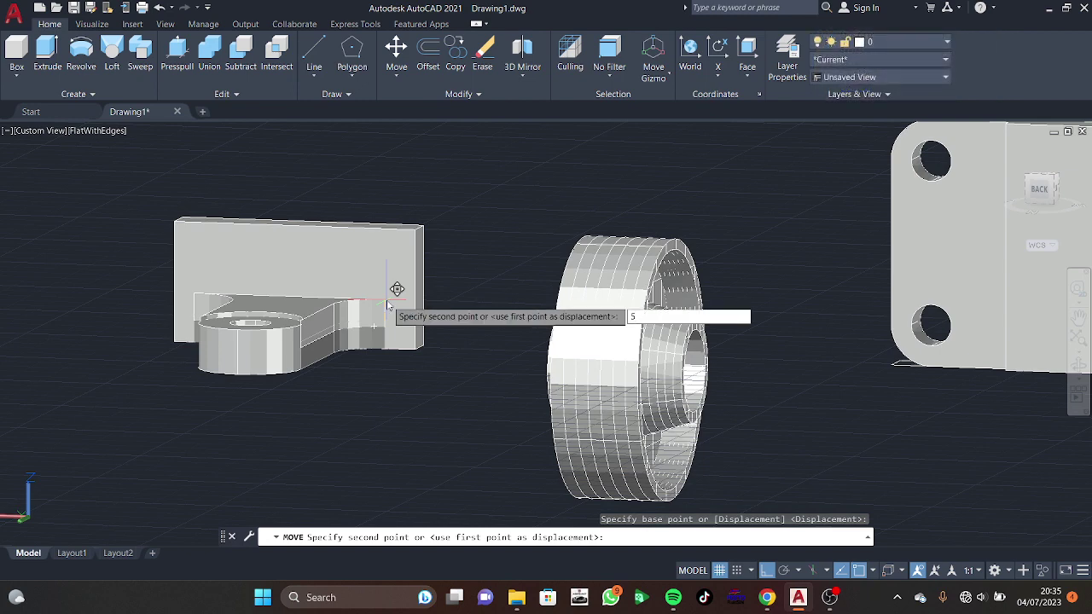
key(Return)
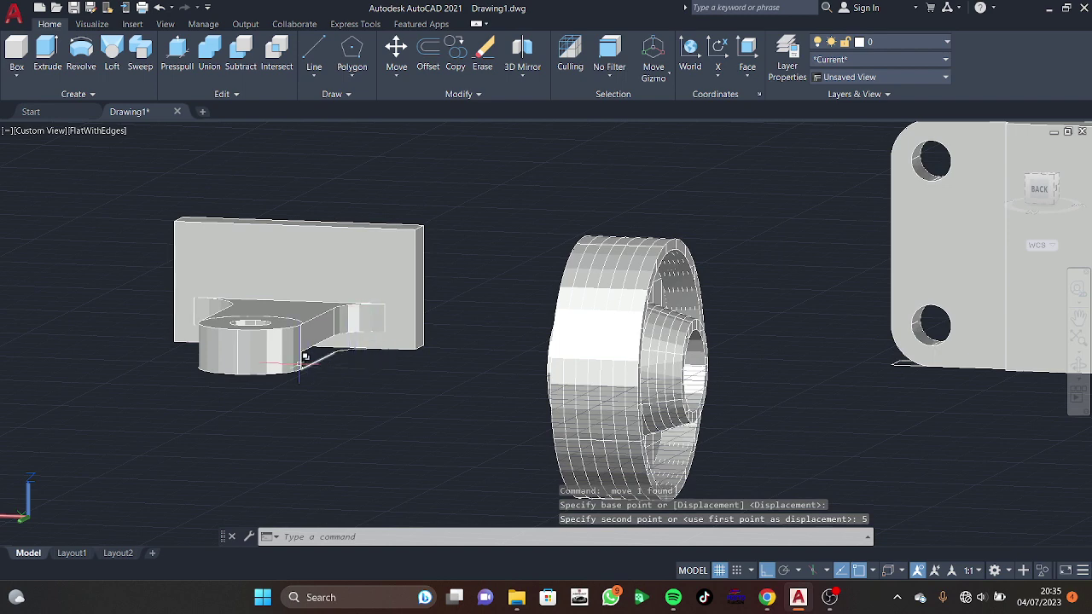
click(298, 363)
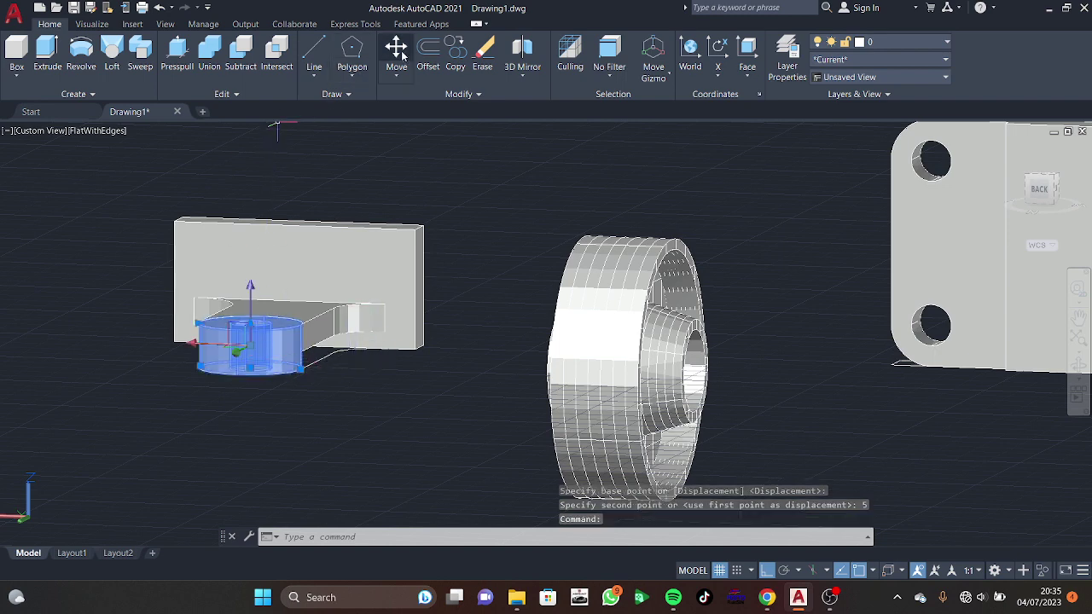
Step: Orbit to a front view and attempt a line from the block's lower-left corner
key(Escape)
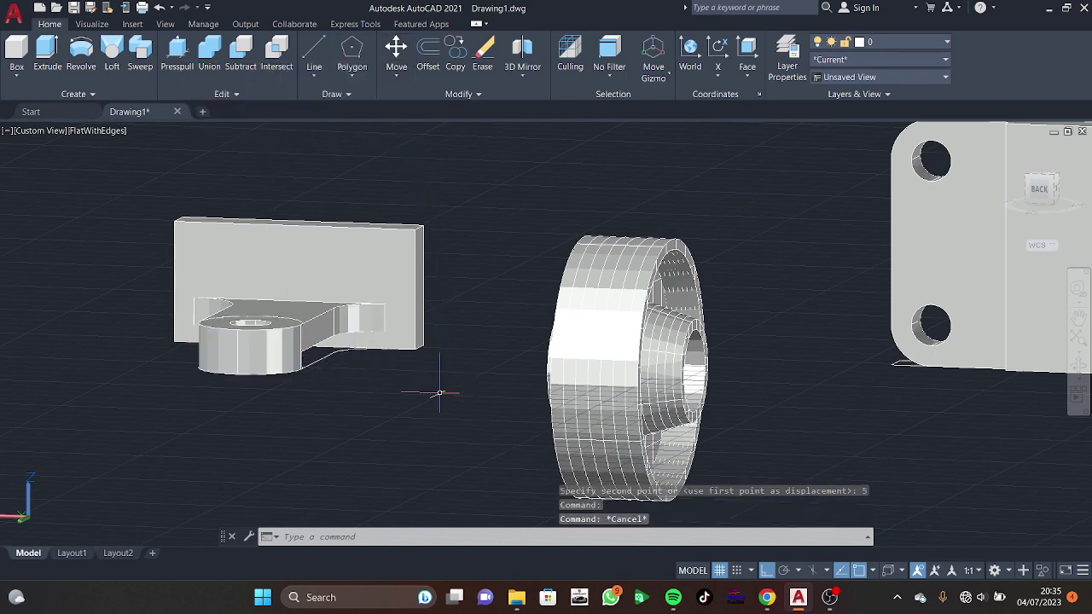
mouse_move(418, 388)
shift+middle_down()
mouse_move(368, 401)
mouse_move(433, 298)
shift+middle_up()
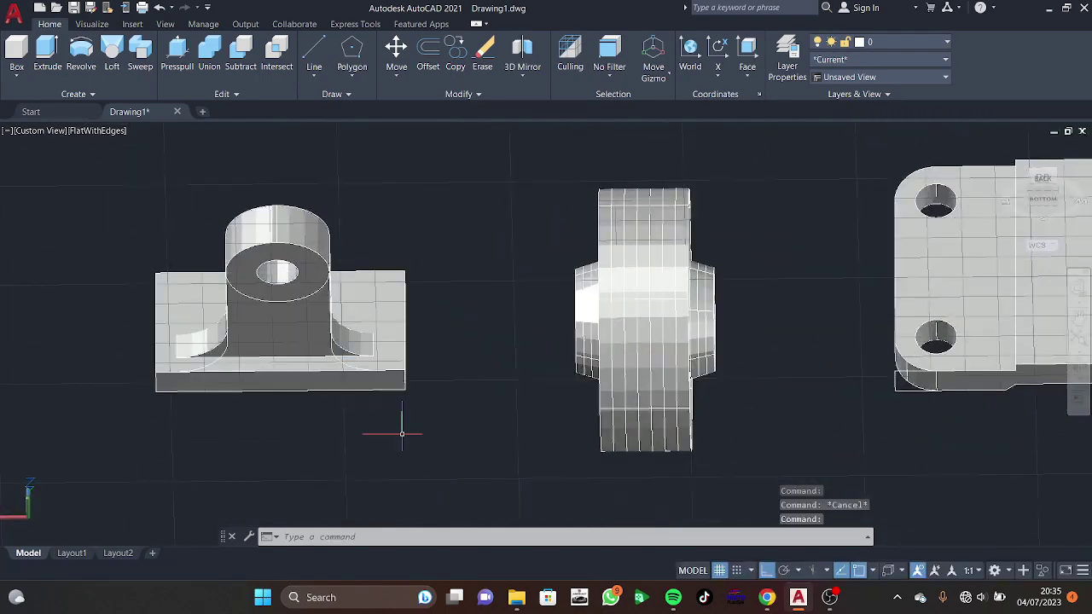
text(l)
key(Return)
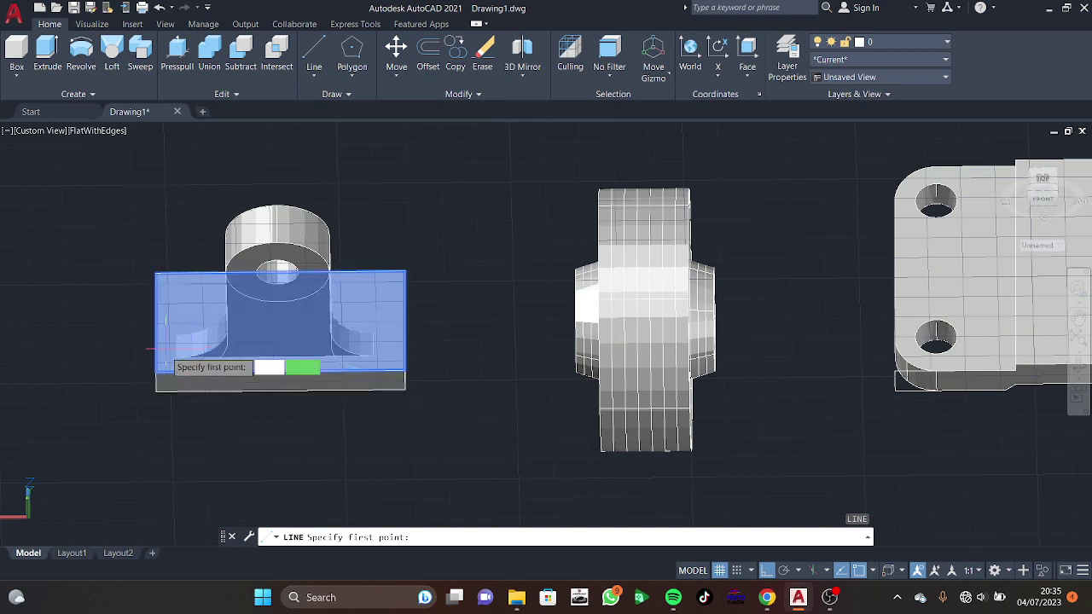
click(154, 373)
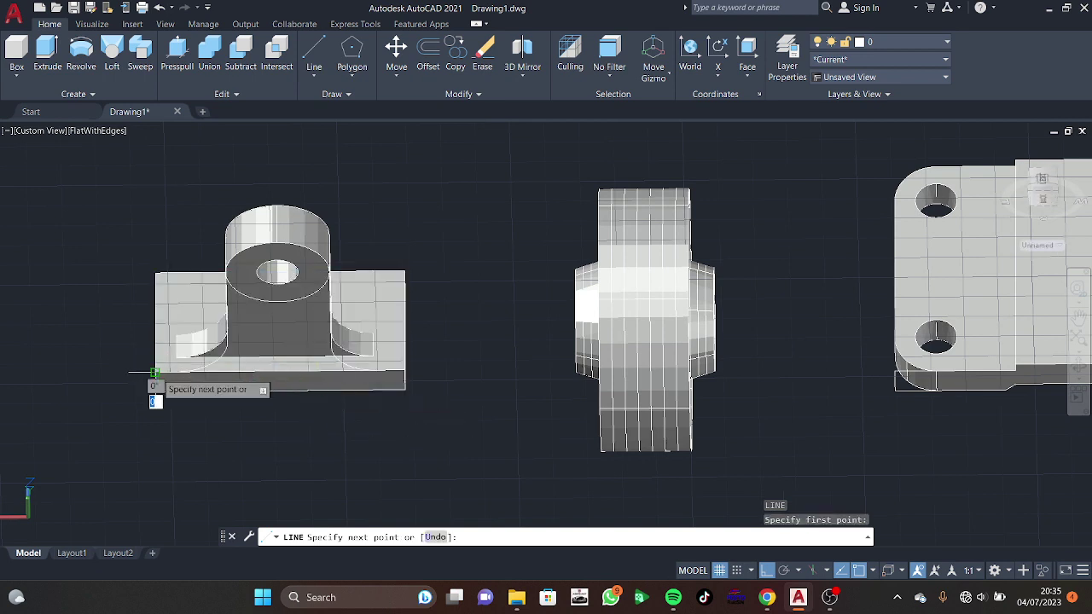
click(154, 373)
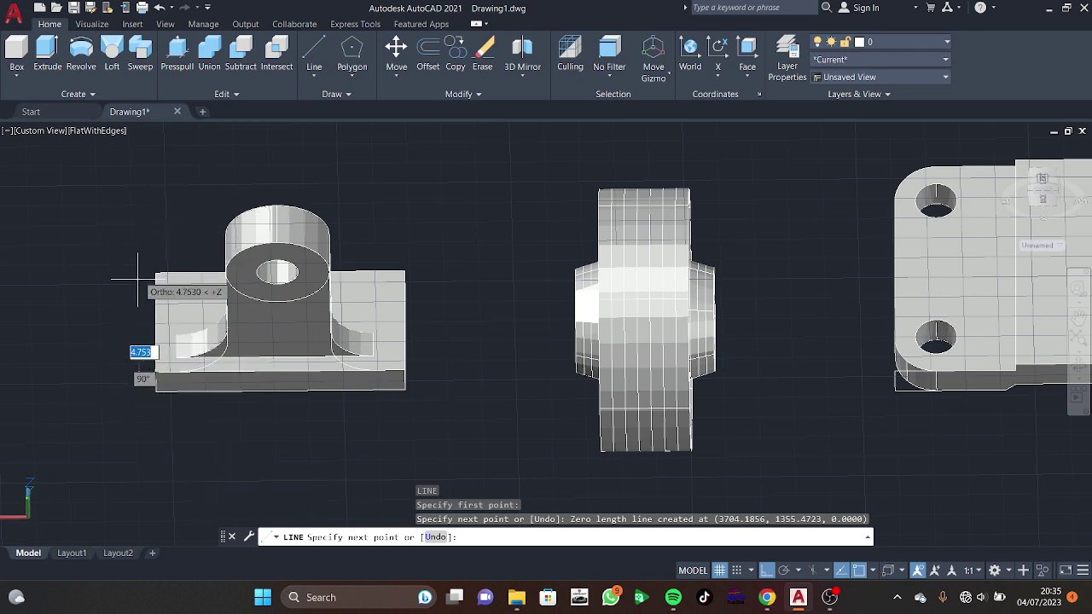
key(Escape)
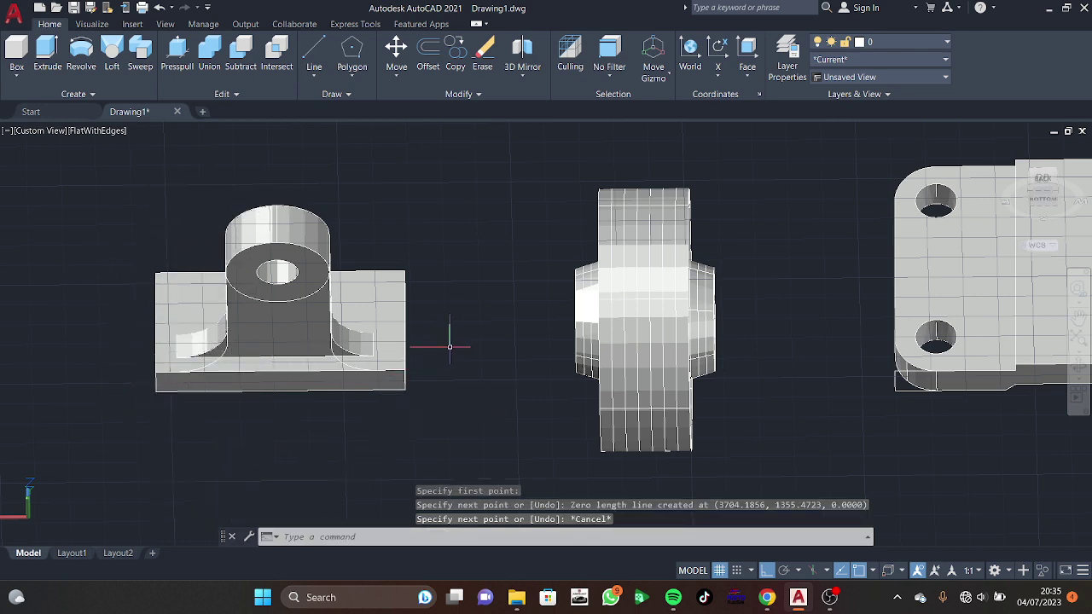
Step: Align the UCS to the bracket's front face and draw an outline starting with a 5-unit edge
click(742, 53)
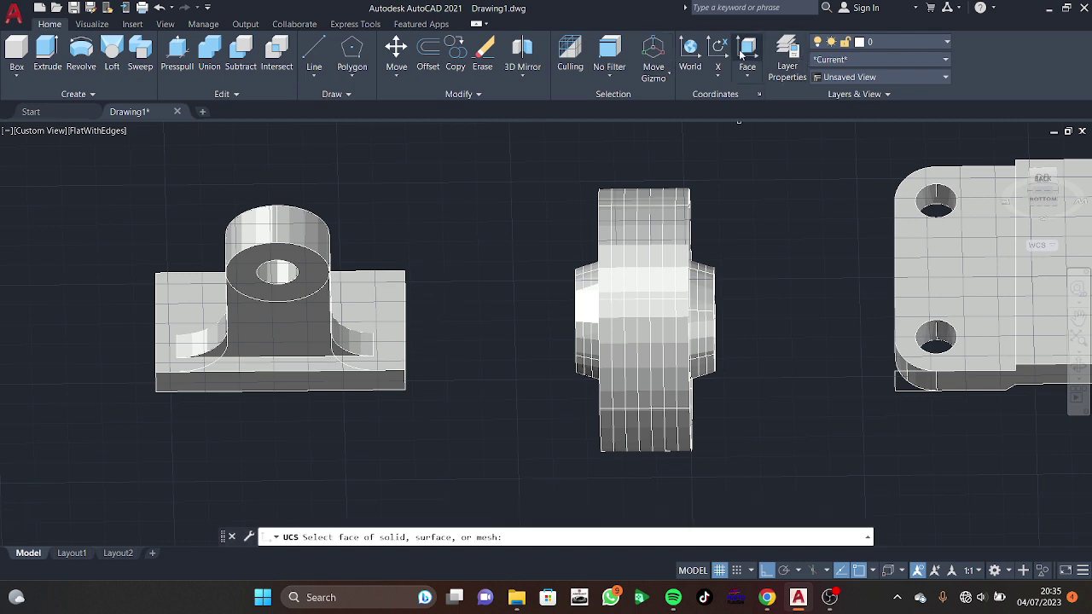
click(373, 299)
key(Return)
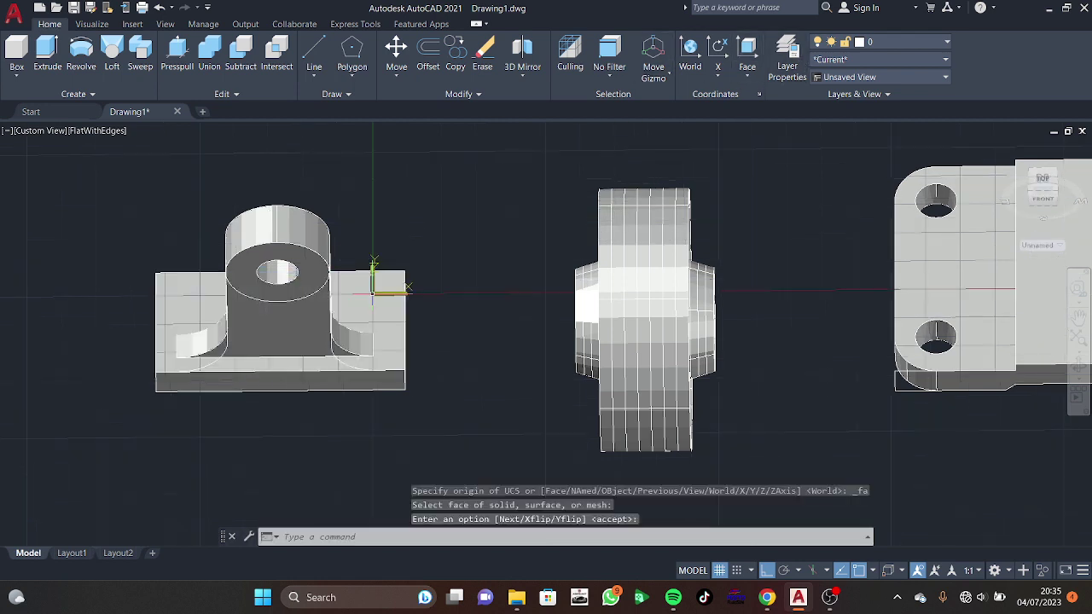
key(Return)
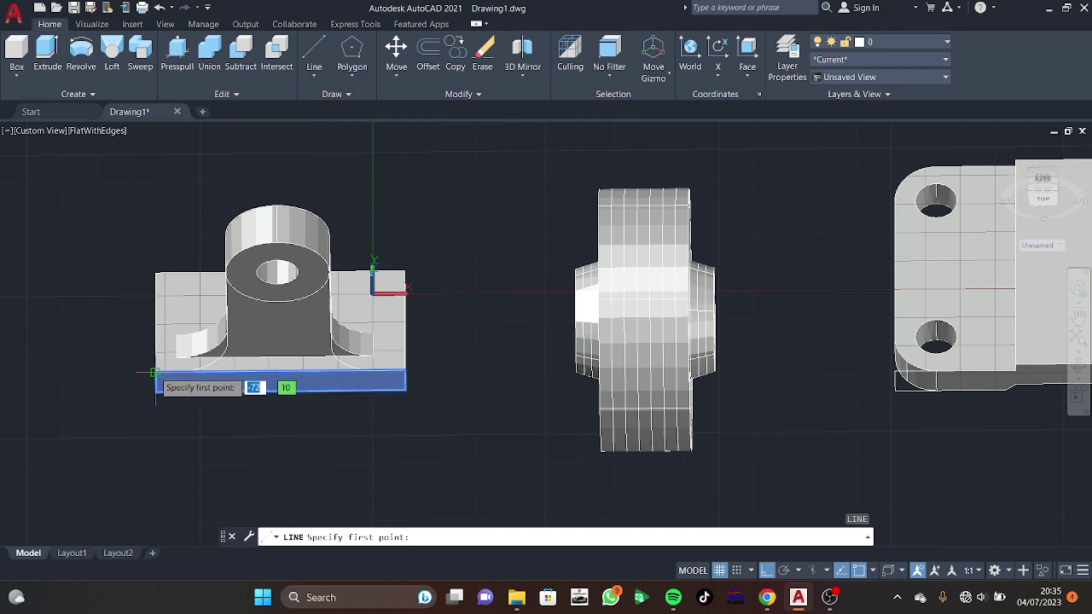
click(157, 373)
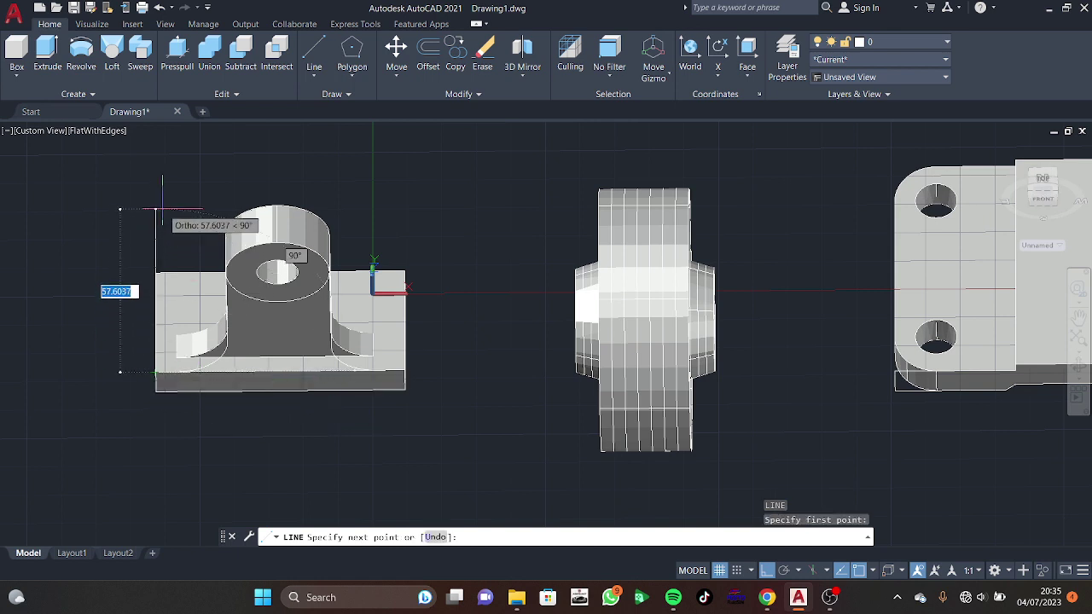
text(5)
key(Return)
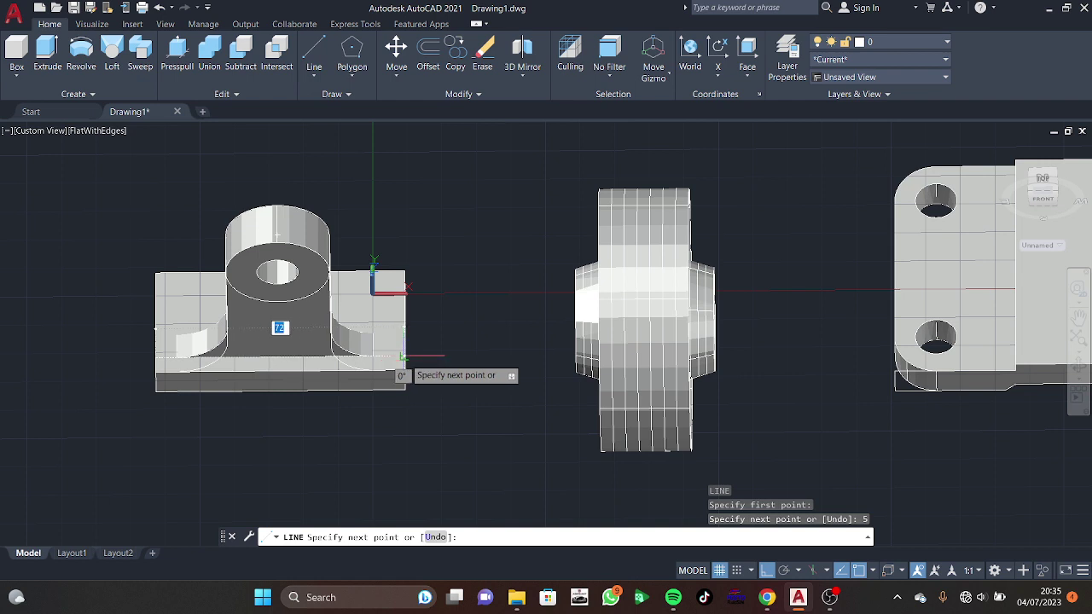
click(402, 356)
key(Return)
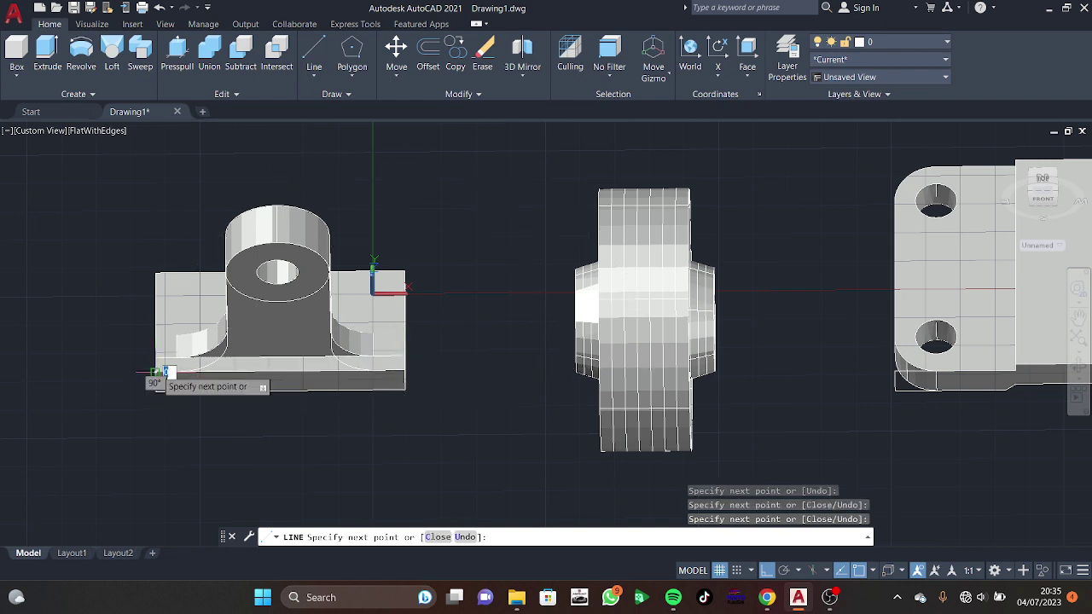
key(Escape)
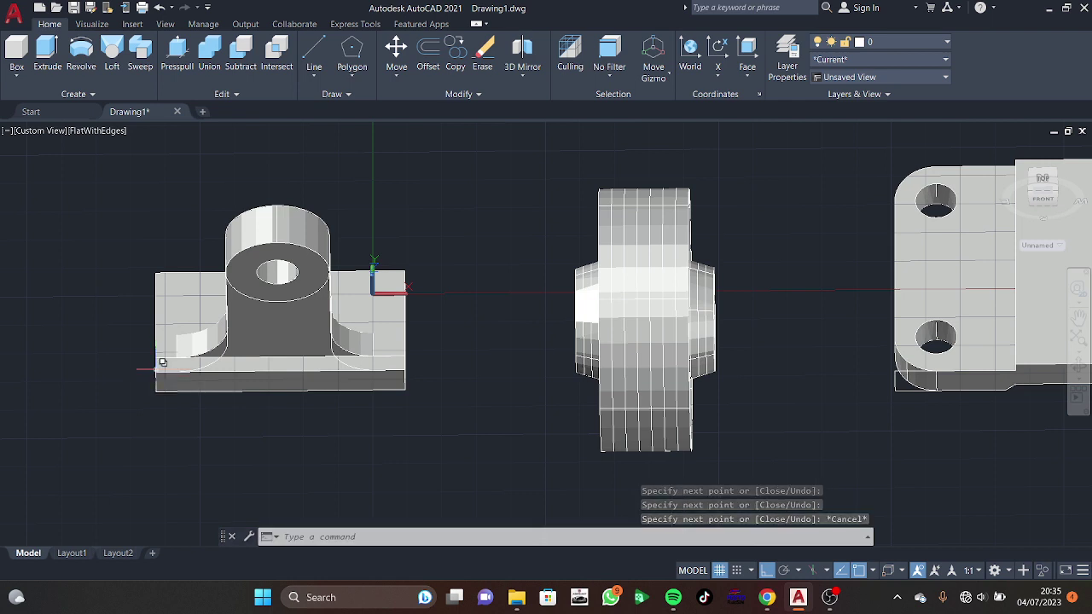
Step: Press-pull the 5-unit base strip 4 units, then orbit to view the upright plate from above
click(179, 53)
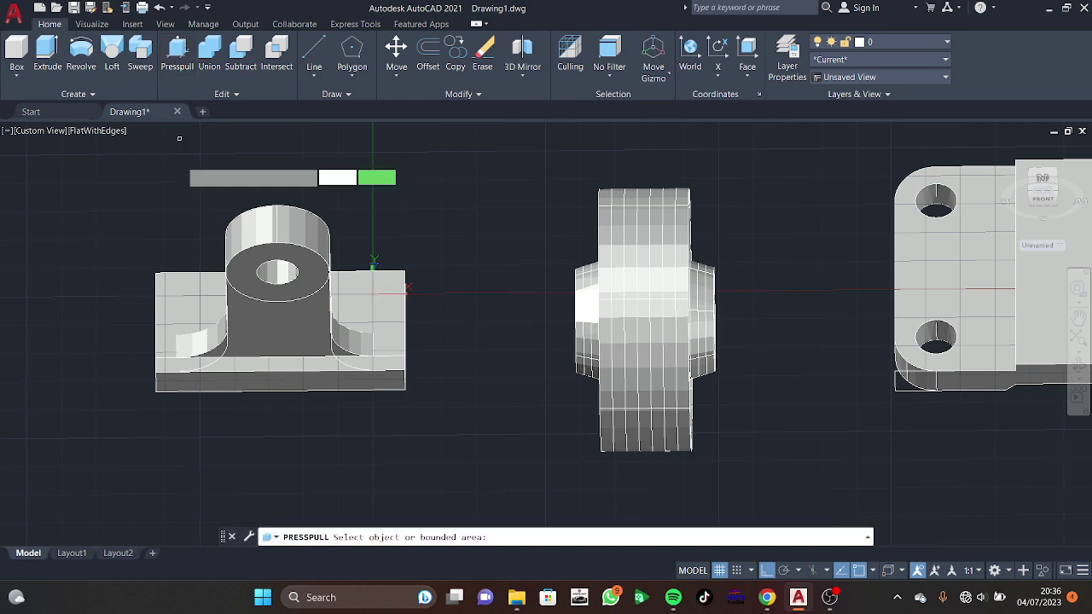
click(223, 364)
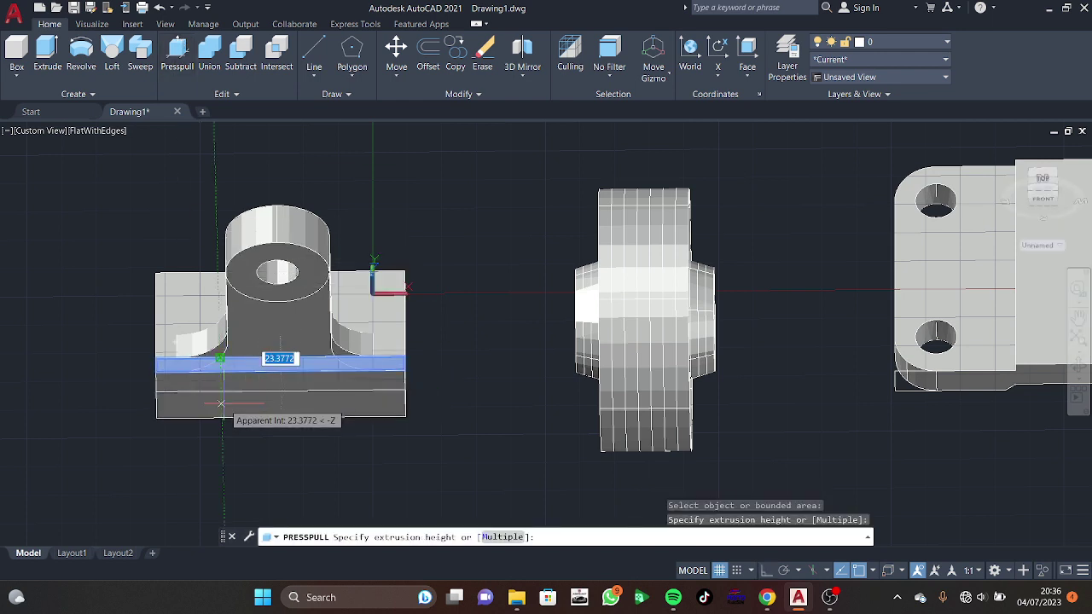
key(Return)
key(Return)
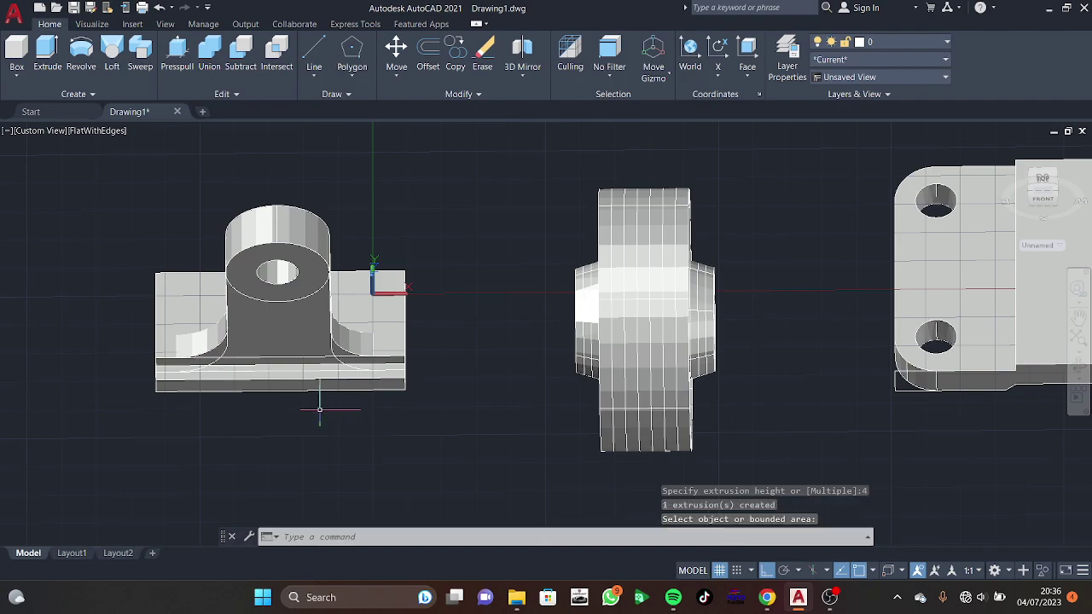
shift+middle_drag(320, 409, 317, 467)
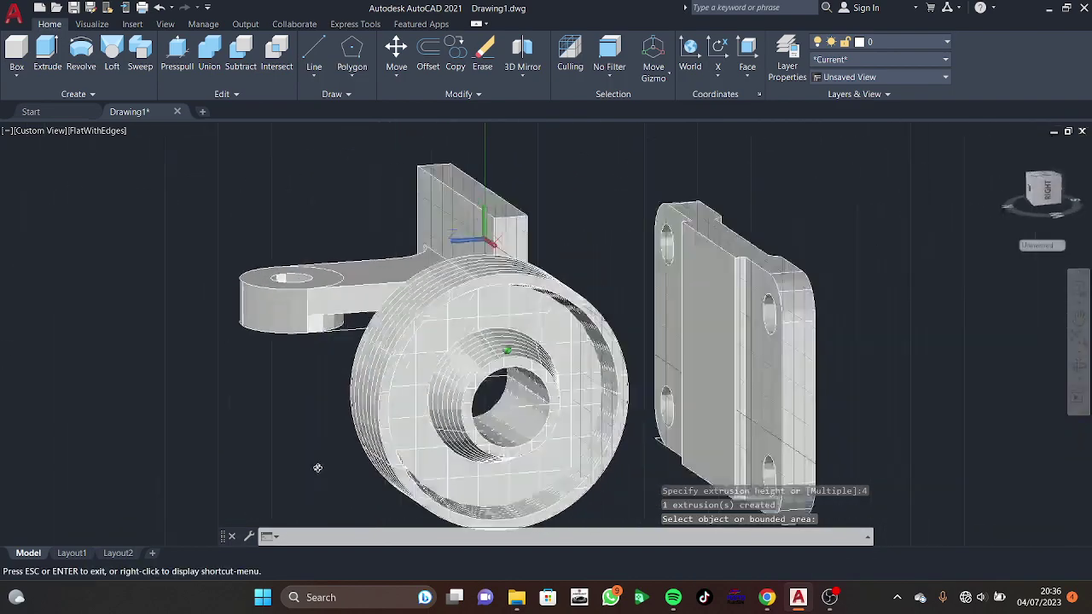
shift+middle_drag(318, 467, 658, 331)
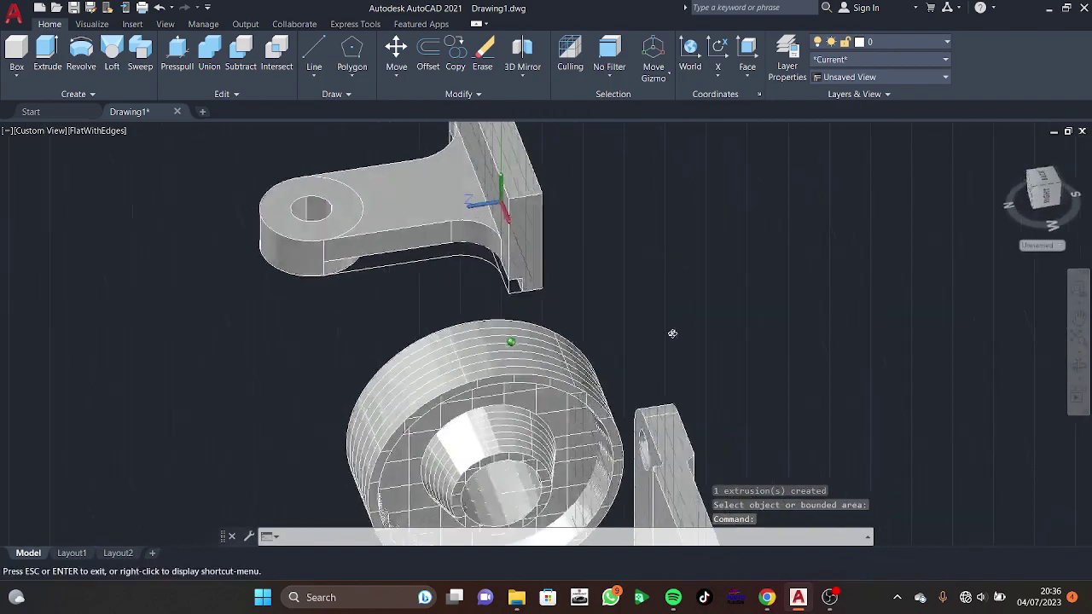
text(F)
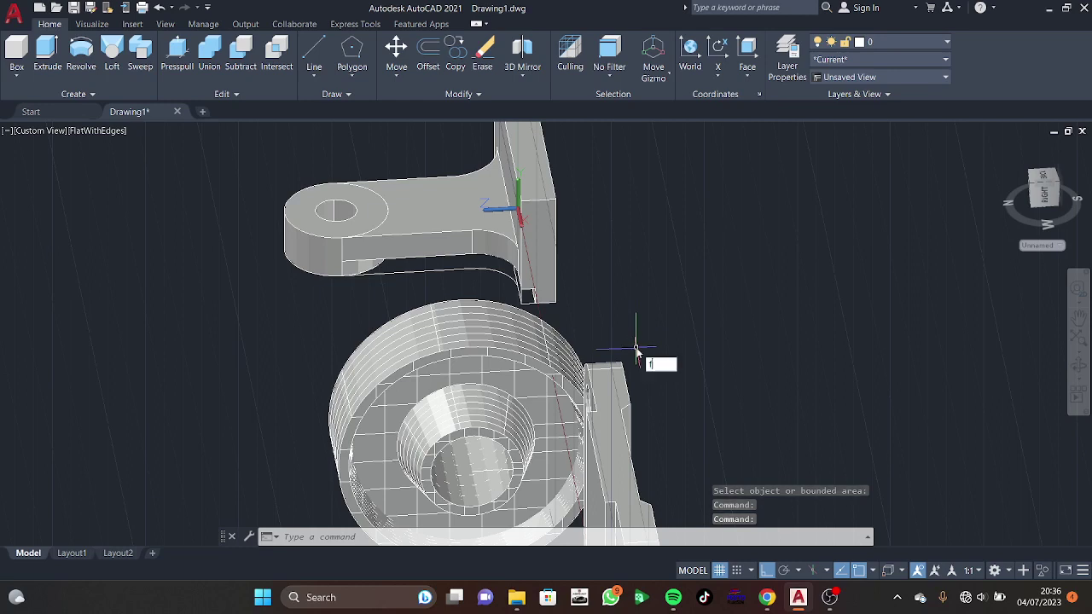
Step: Round both top corner edges of the upright plate with radius-12 edge fillets
key(Down)
key(Return)
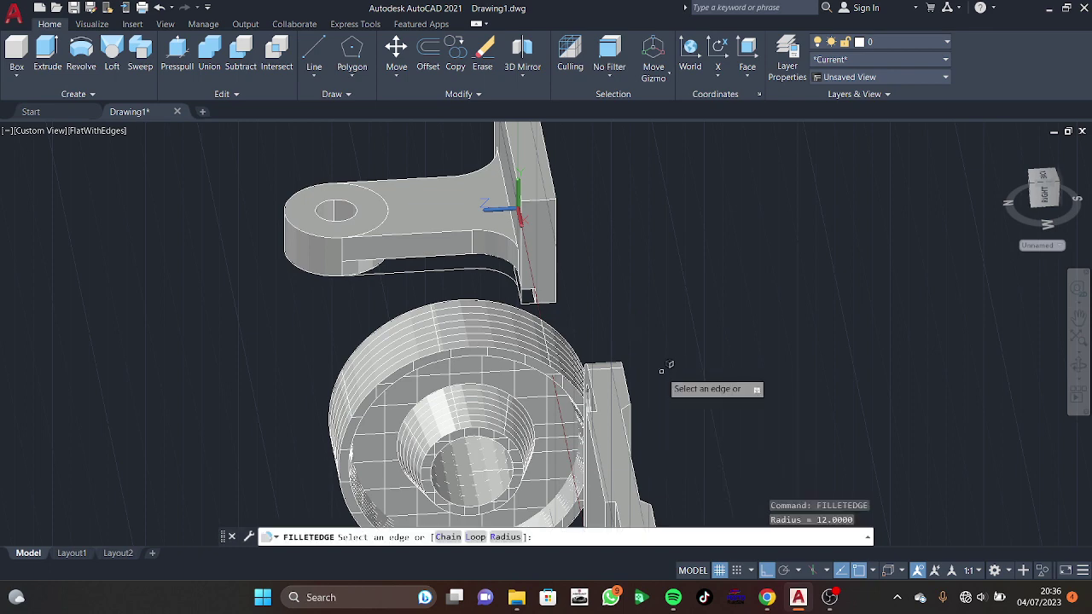
text(r)
key(Return)
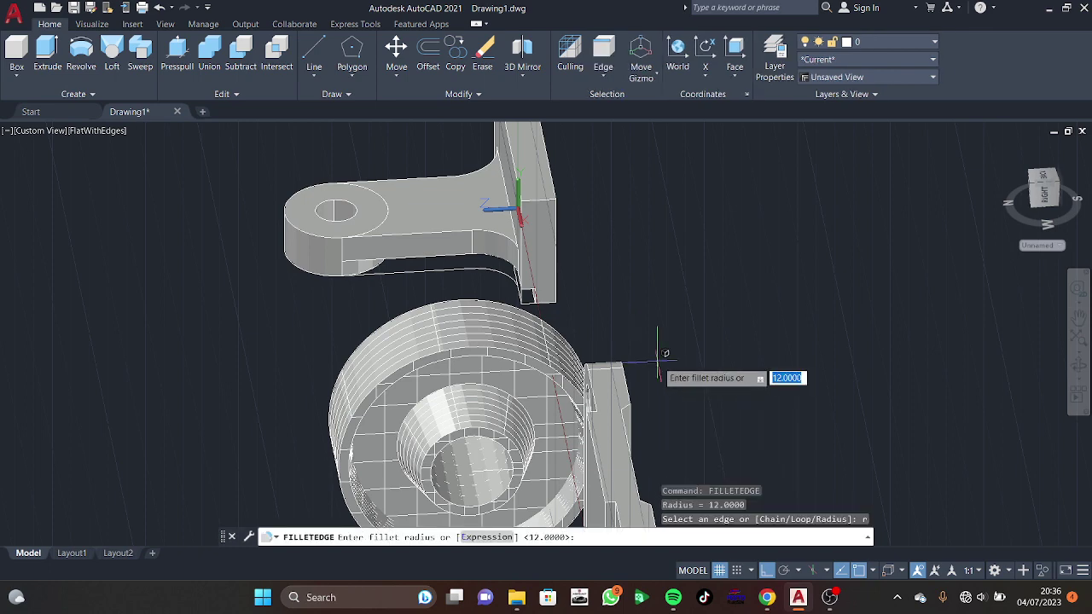
text(12)
key(Return)
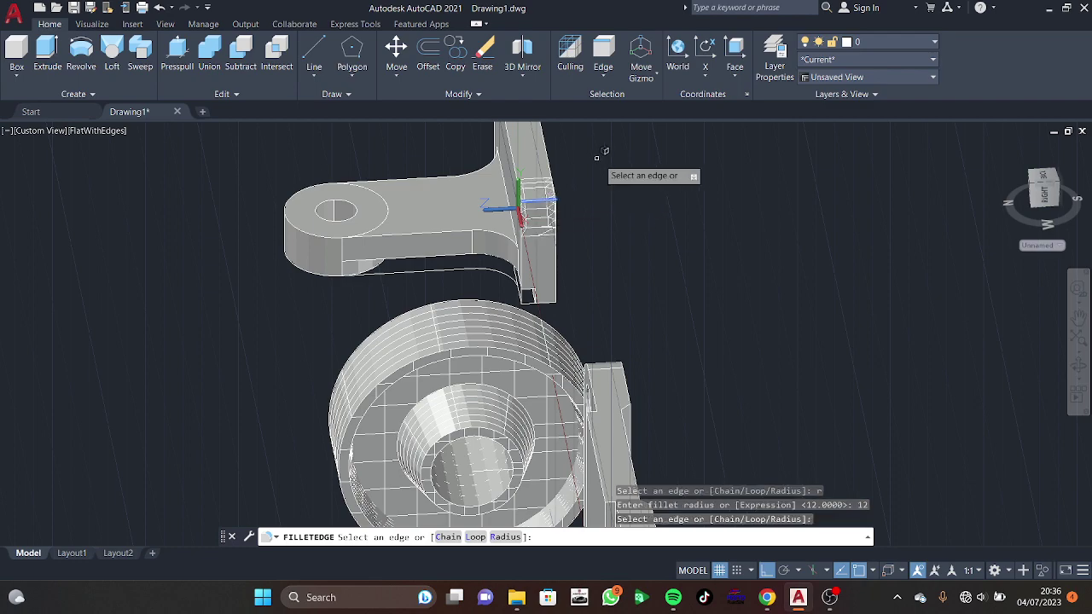
shift+middle_drag(609, 177, 701, 396)
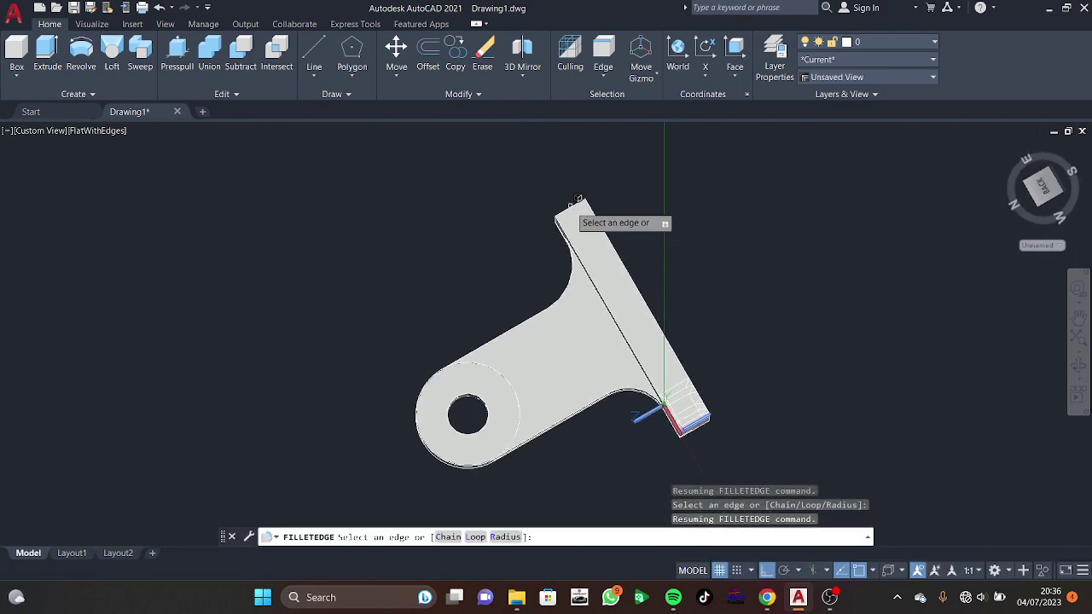
shift+middle_drag(578, 341, 486, 236)
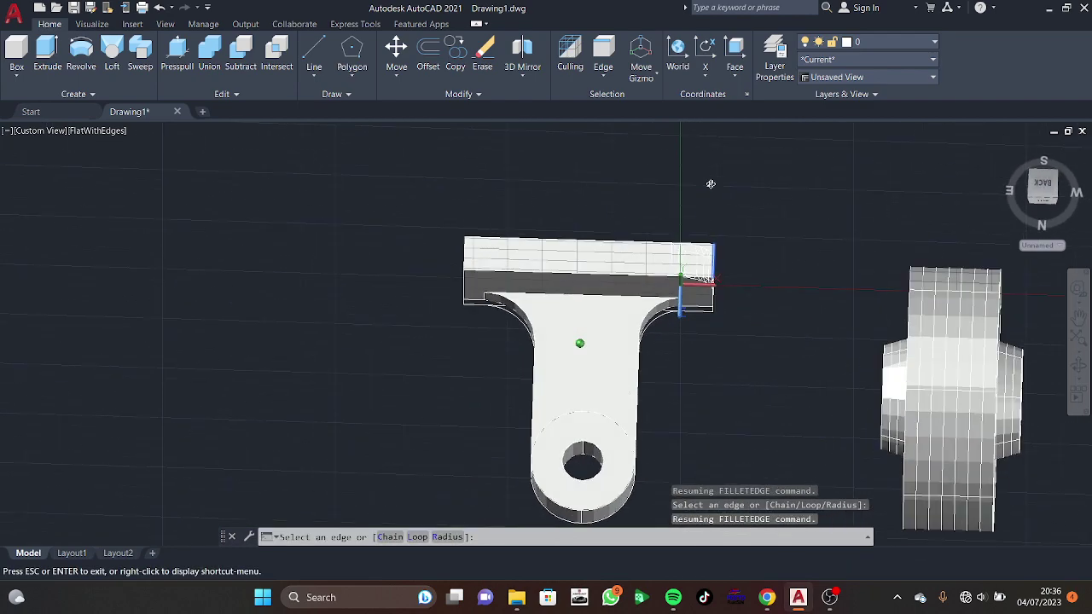
click(464, 247)
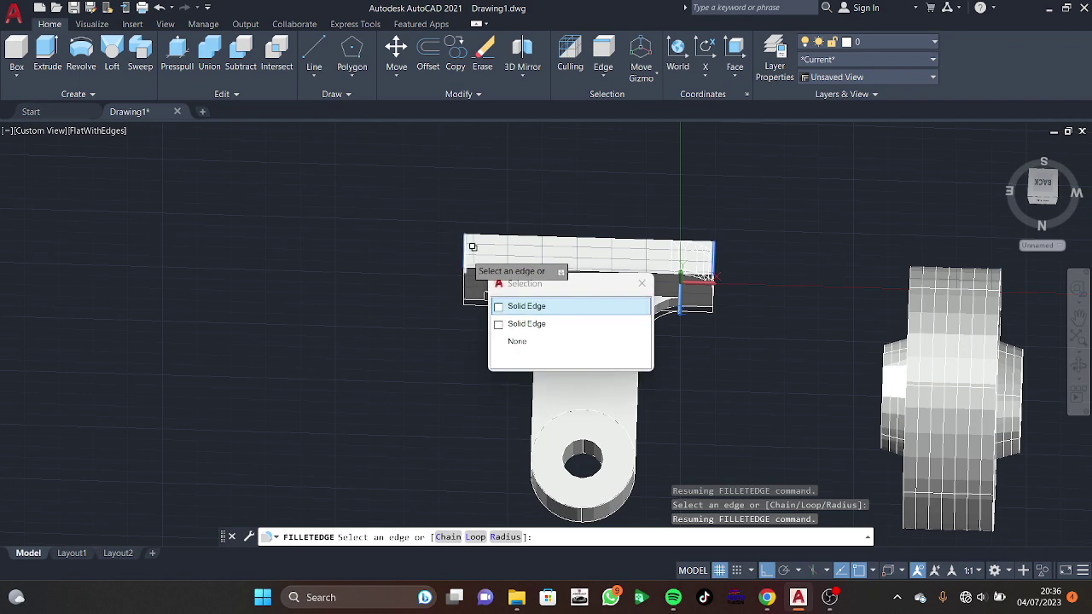
click(529, 306)
key(Return)
key(Return)
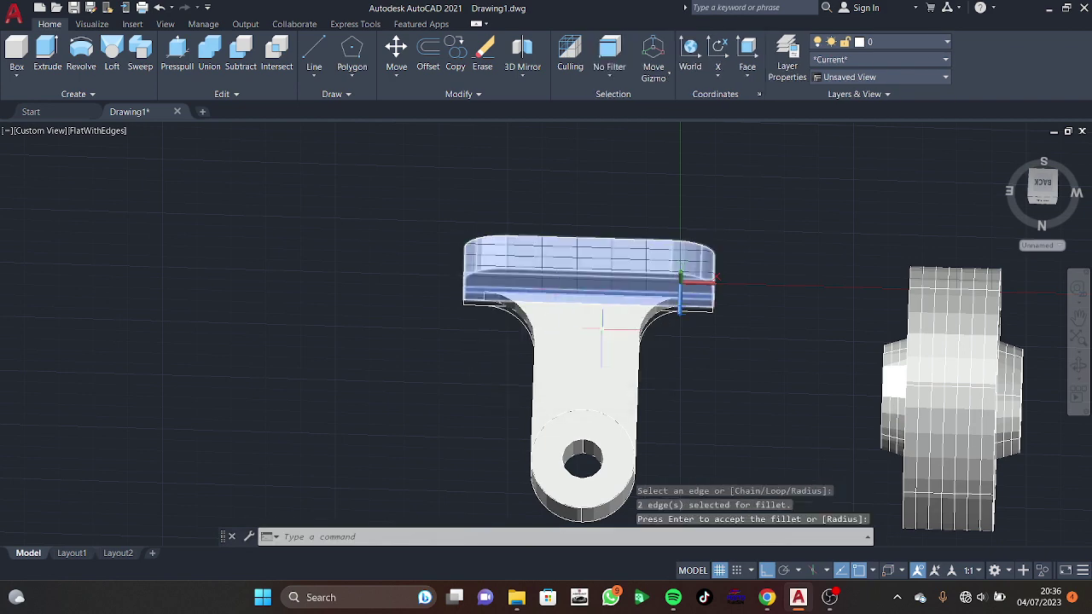
shift+middle_drag(550, 297, 650, 250)
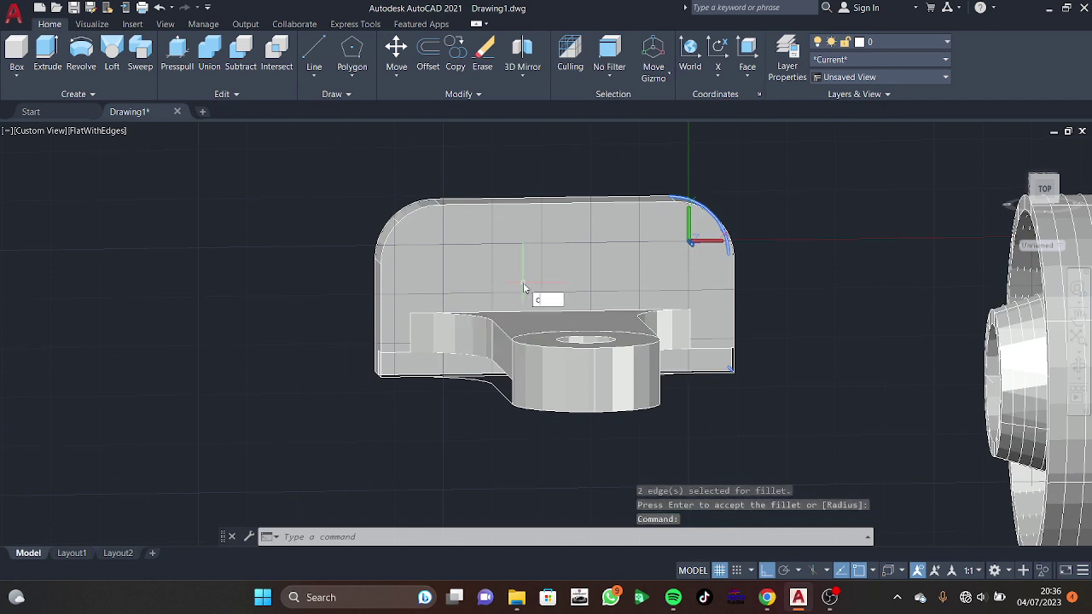
Step: Draw two radius-6 circles on the plate face, one near each rounded corner
text(c)
key(Return)
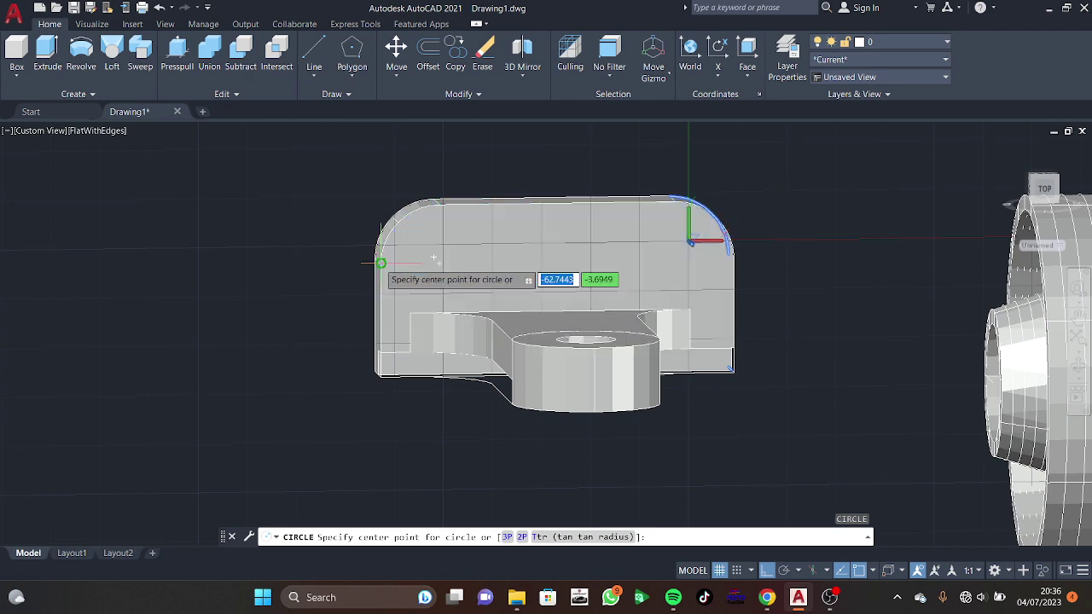
shift+middle_drag(424, 268, 691, 370)
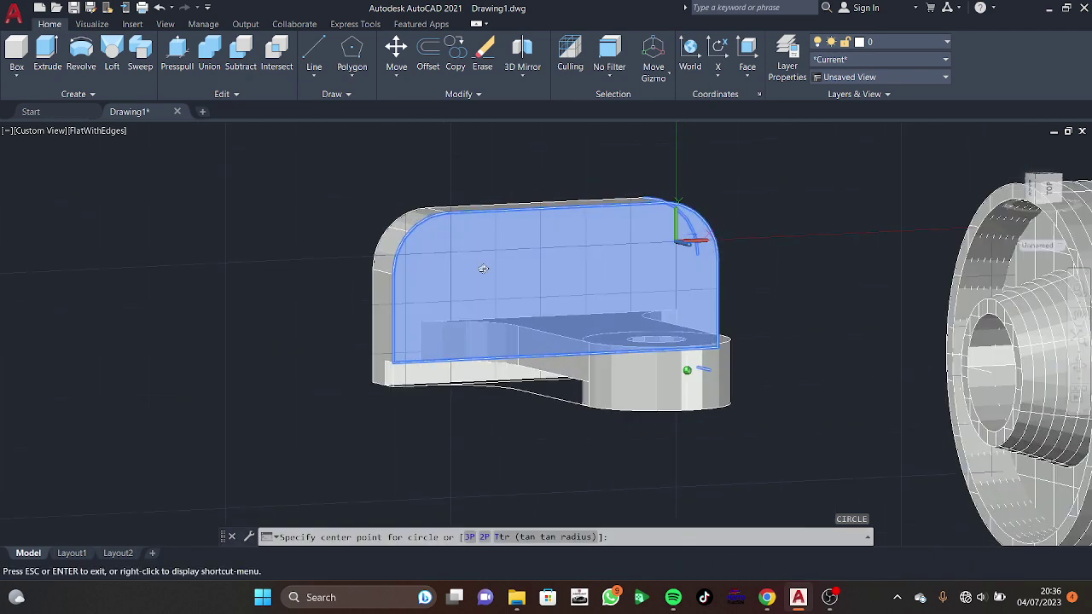
click(446, 272)
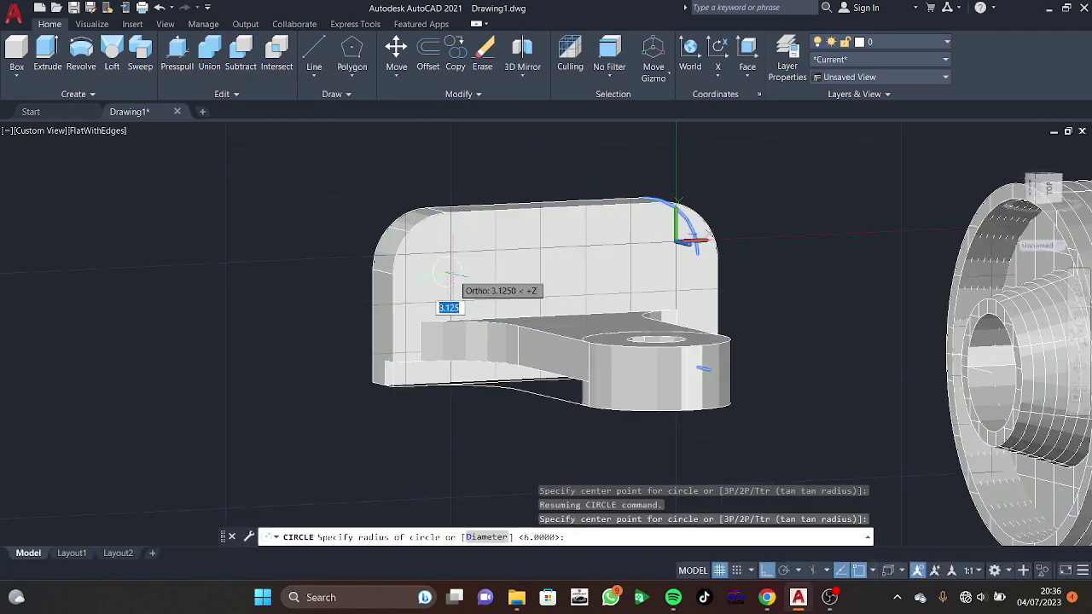
key(Return)
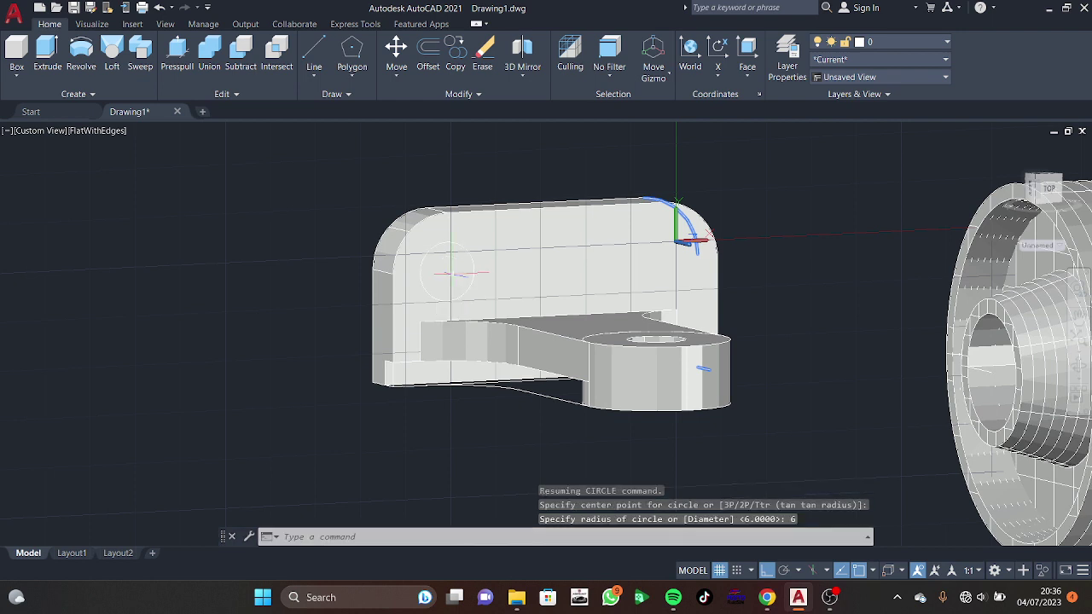
text(c)
key(Return)
click(678, 243)
text(6)
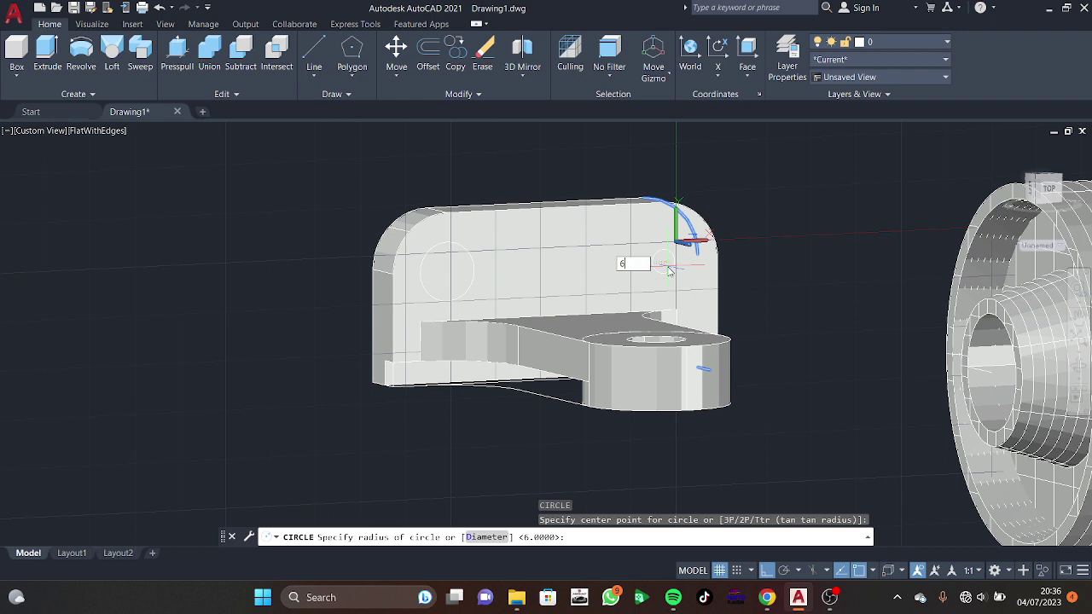
key(Return)
Step: Press-pull both circles through the upright plate to cut the holes
click(176, 53)
click(446, 271)
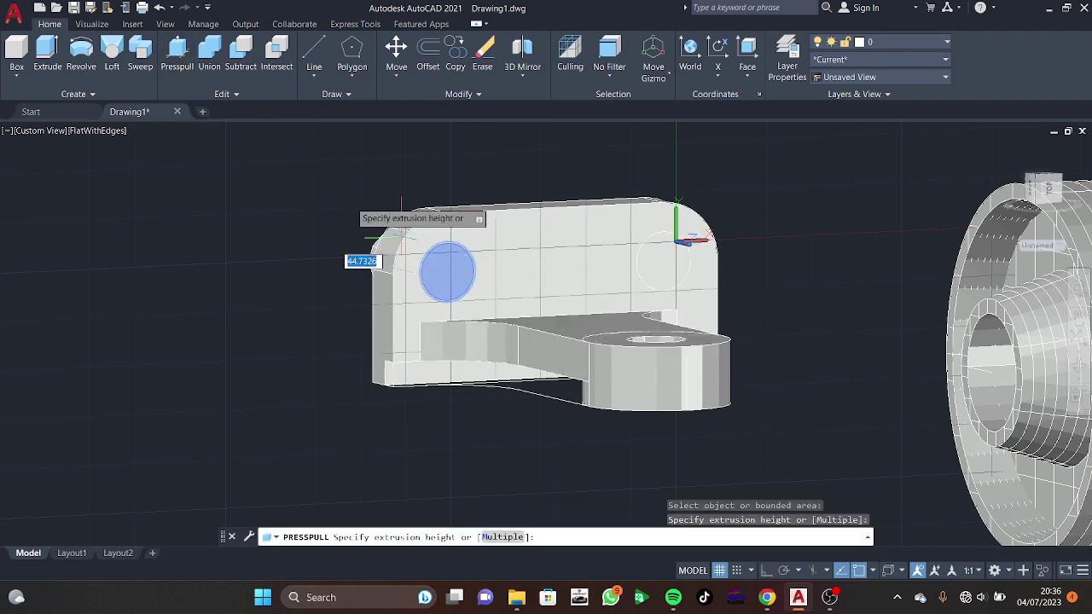
click(648, 294)
click(663, 260)
click(662, 256)
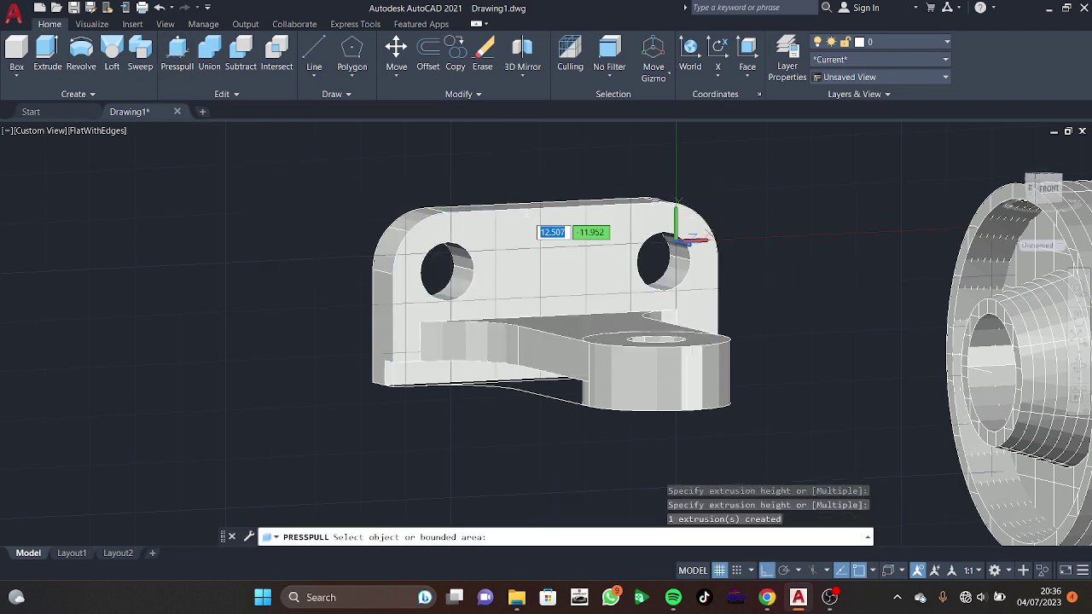
key(Return)
mouse_move(803, 299)
shift+middle_down()
mouse_move(673, 305)
mouse_move(921, 307)
mouse_move(933, 440)
mouse_move(977, 213)
shift+middle_up()
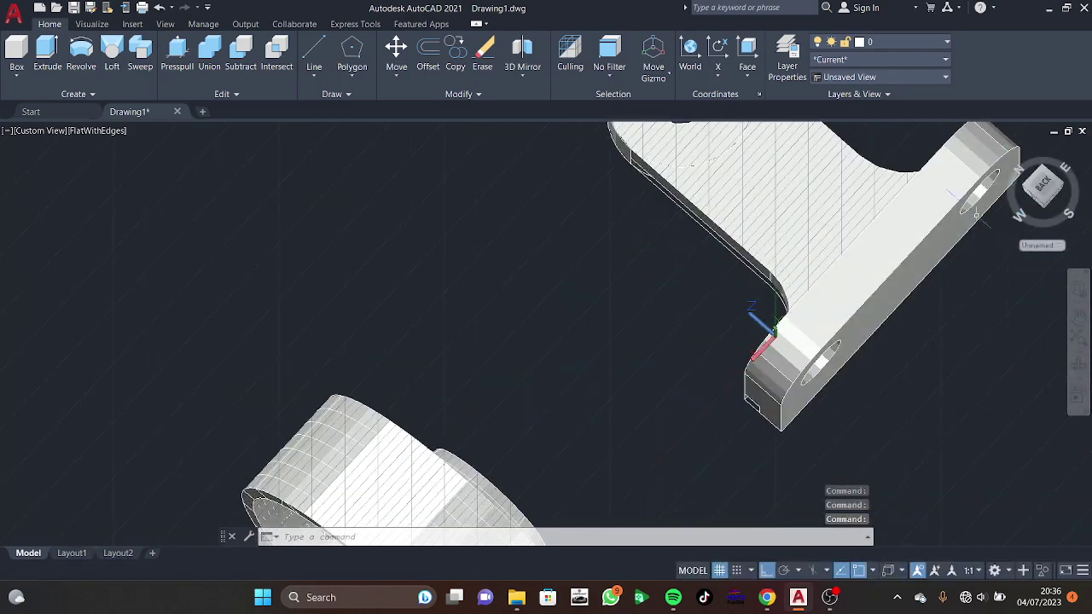
Step: Orbit around the holed bracket to inspect it from underneath, behind and front
shift+middle_drag(887, 317, 857, 274)
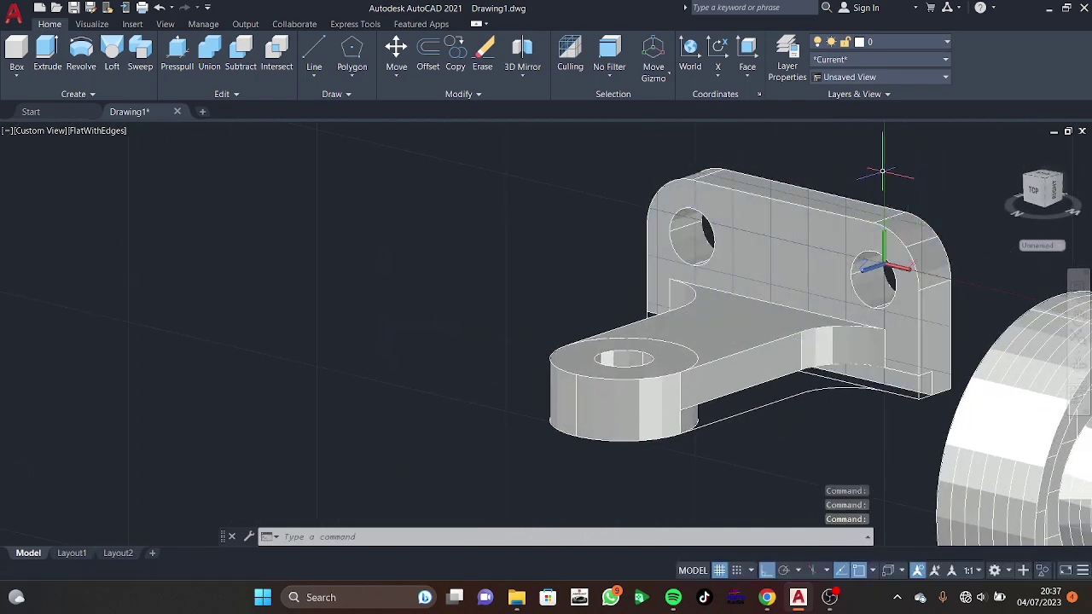
mouse_move(882, 171)
shift+middle_down()
mouse_move(894, 425)
mouse_move(1033, 256)
shift+middle_up()
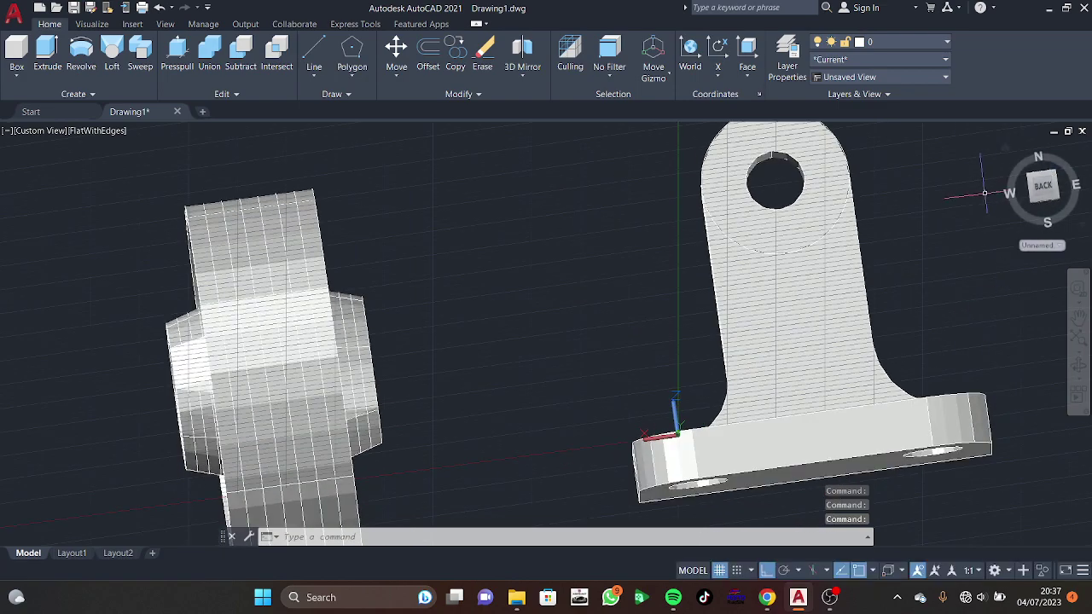
shift+middle_drag(1024, 205, 629, 253)
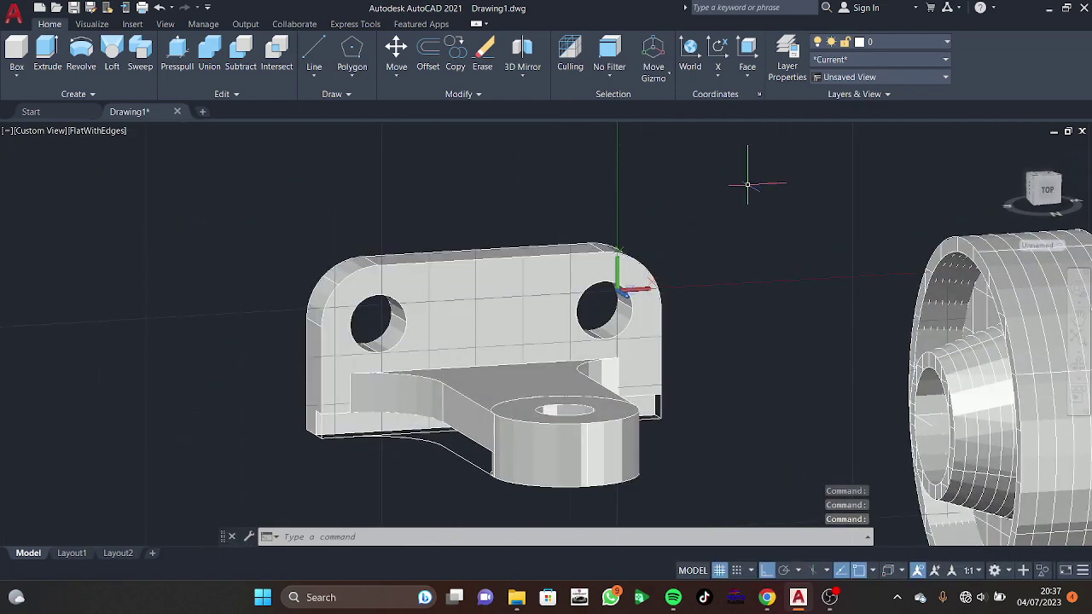
Step: Start a line 5 units from the upright plate's top-edge midpoint
text(l)
key(Return)
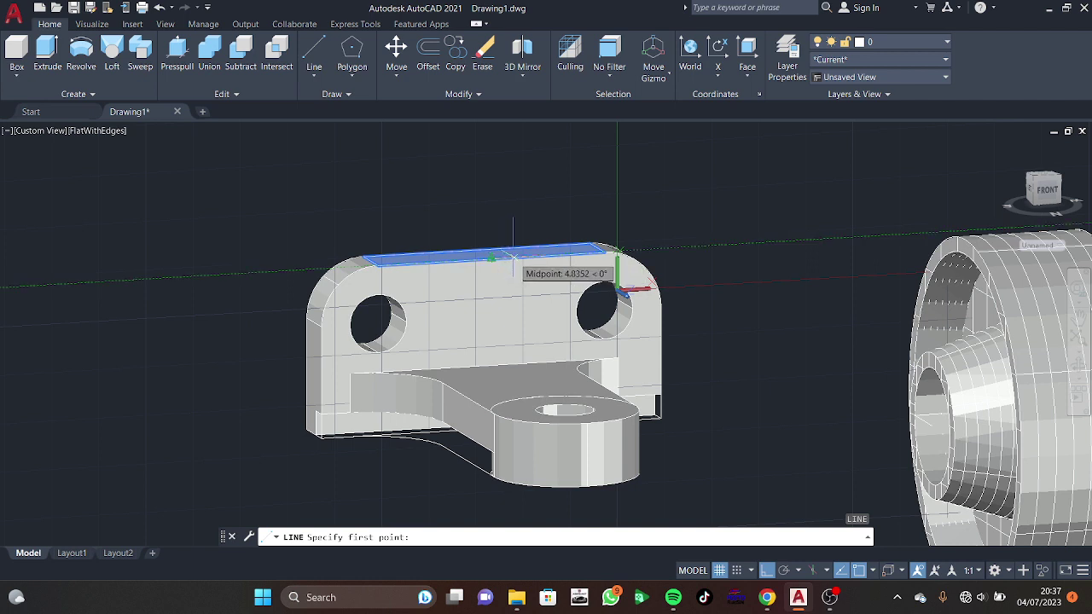
text(5)
key(Return)
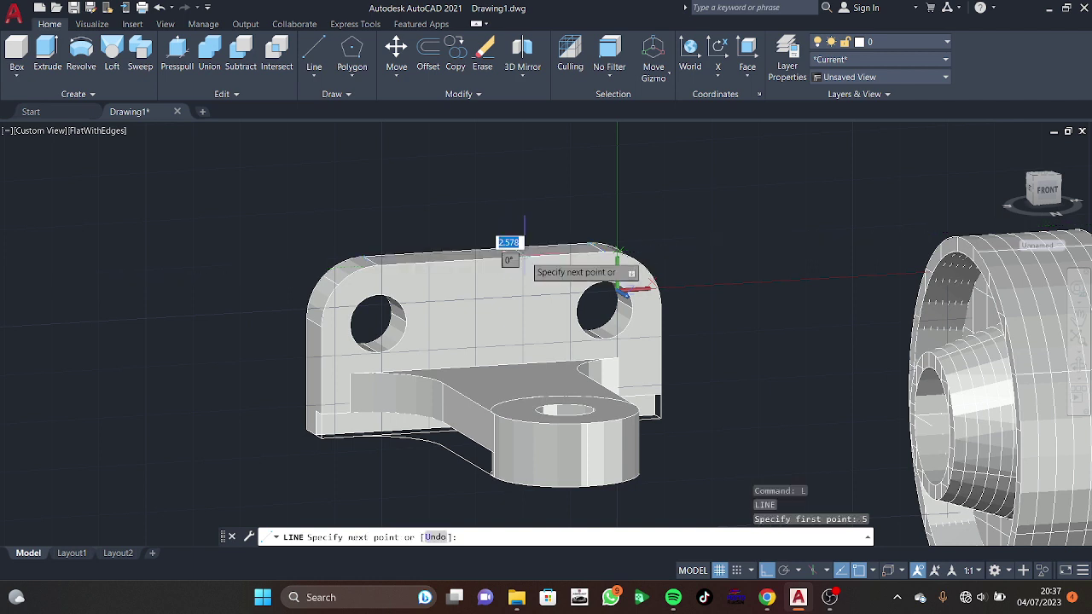
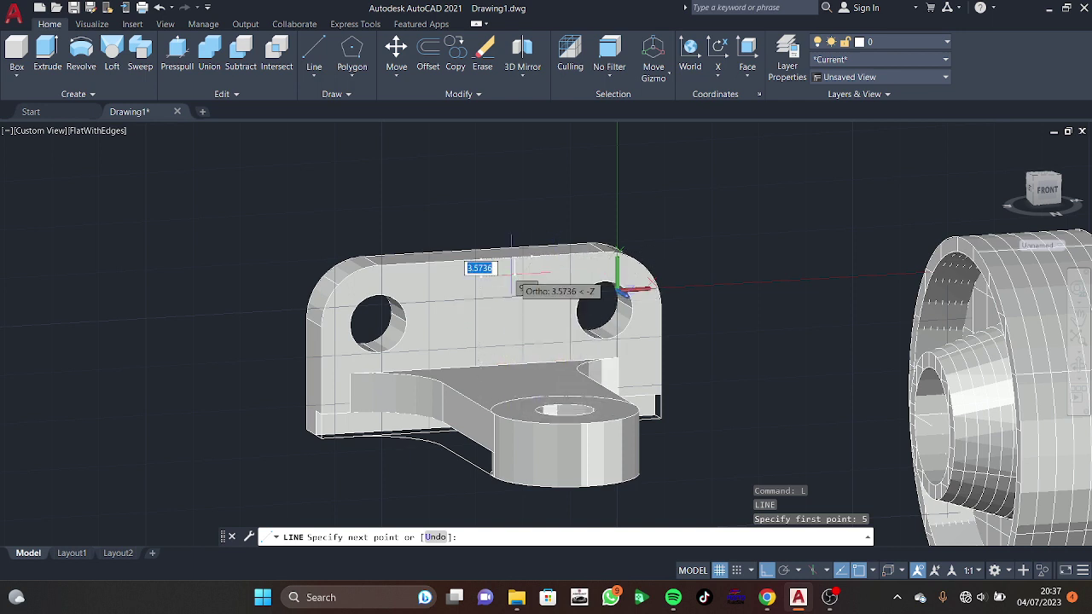
Step: Cancel the unfinished line and reset the UCS to World, then view from the top
key(Escape)
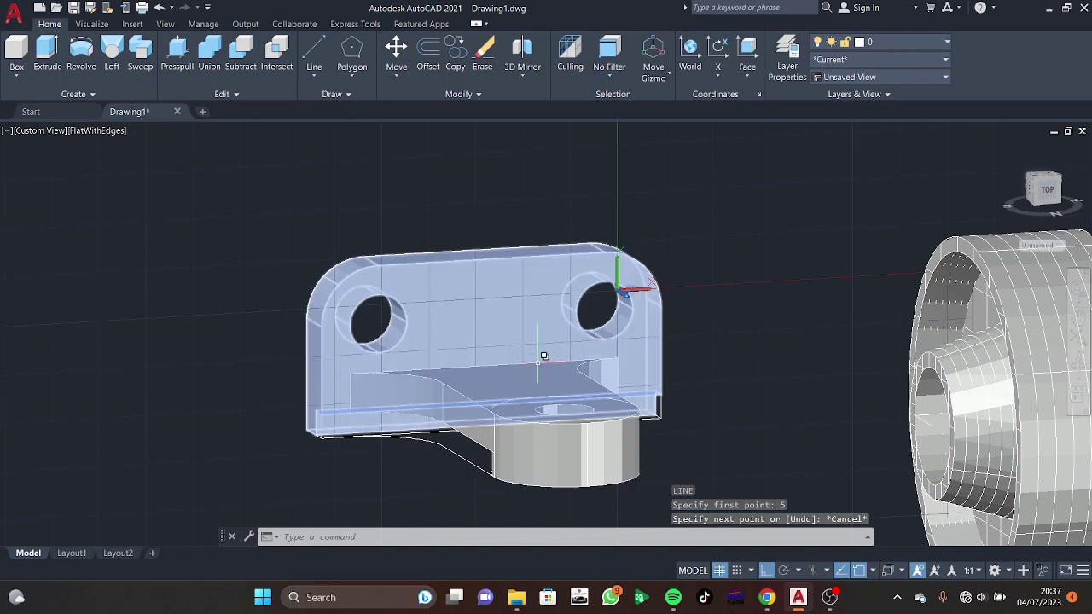
key(Return)
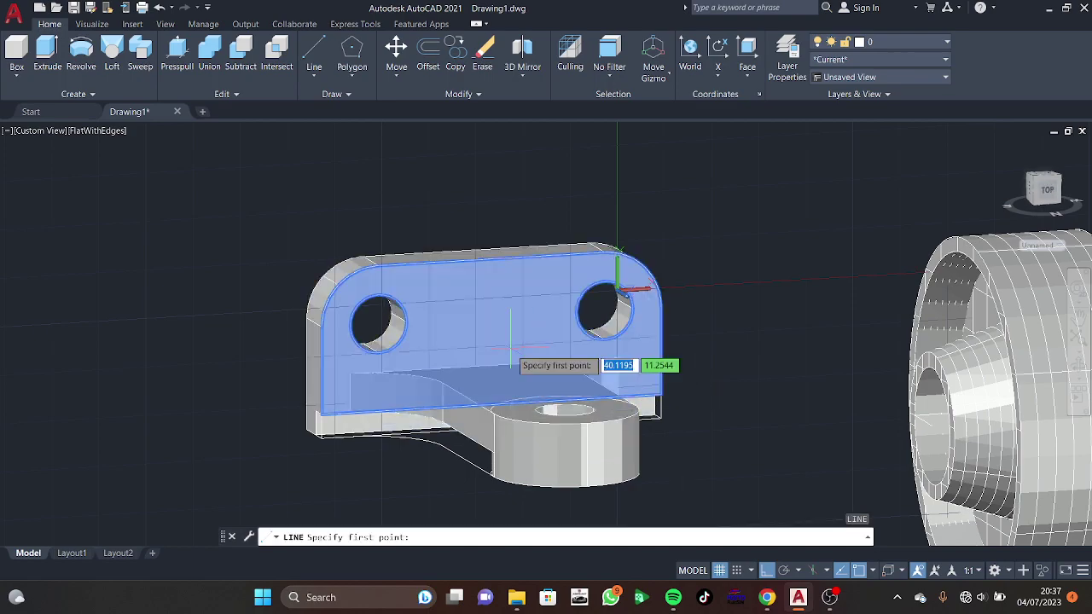
mouse_move(510, 349)
shift+middle_down()
mouse_move(640, 368)
mouse_move(904, 213)
shift+middle_up()
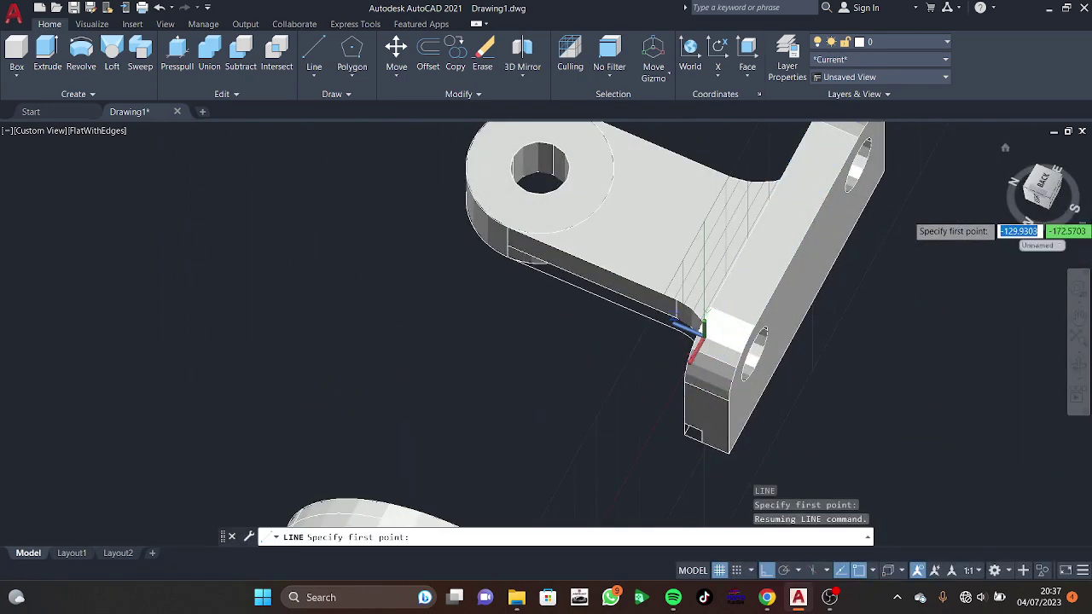
click(1037, 244)
click(1034, 295)
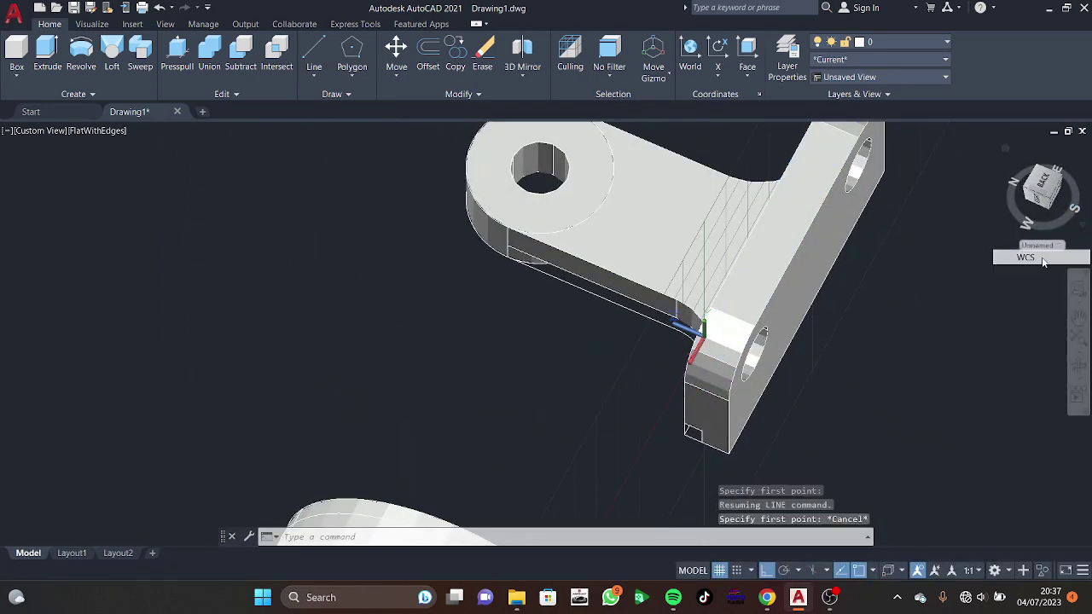
click(1036, 197)
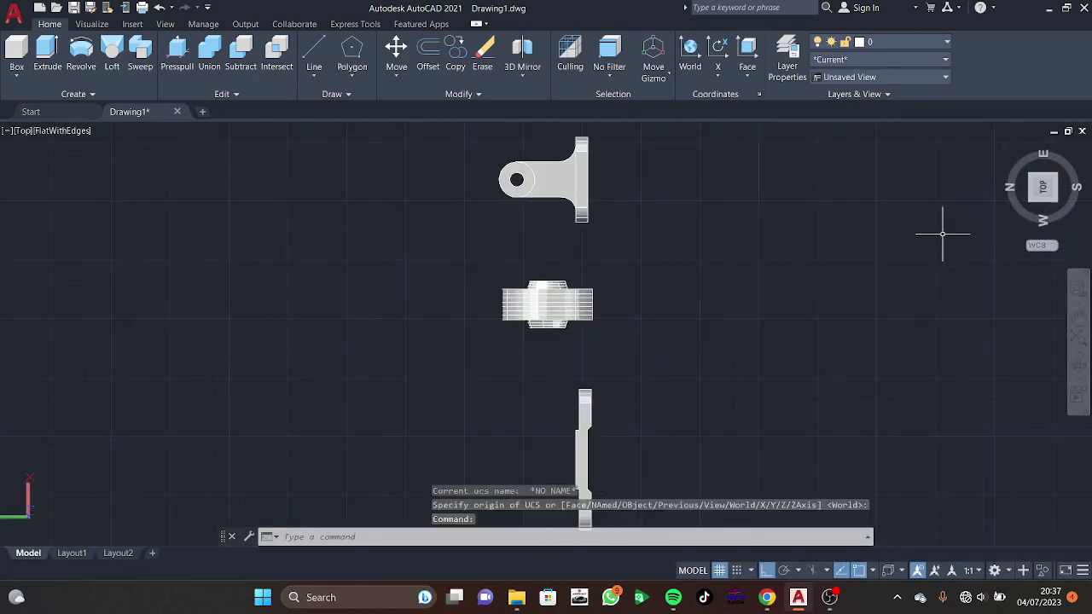
mouse_move(889, 251)
shift+middle_down()
mouse_move(767, 324)
mouse_move(767, 370)
shift+middle_up()
scroll(751, 433, up, 5)
Step: Draw a vertical centre line from the ledge midpoint to the back plate's top edge
mouse_move(751, 433)
shift+middle_down()
mouse_move(528, 369)
mouse_move(568, 292)
mouse_move(513, 218)
mouse_move(577, 244)
shift+middle_up()
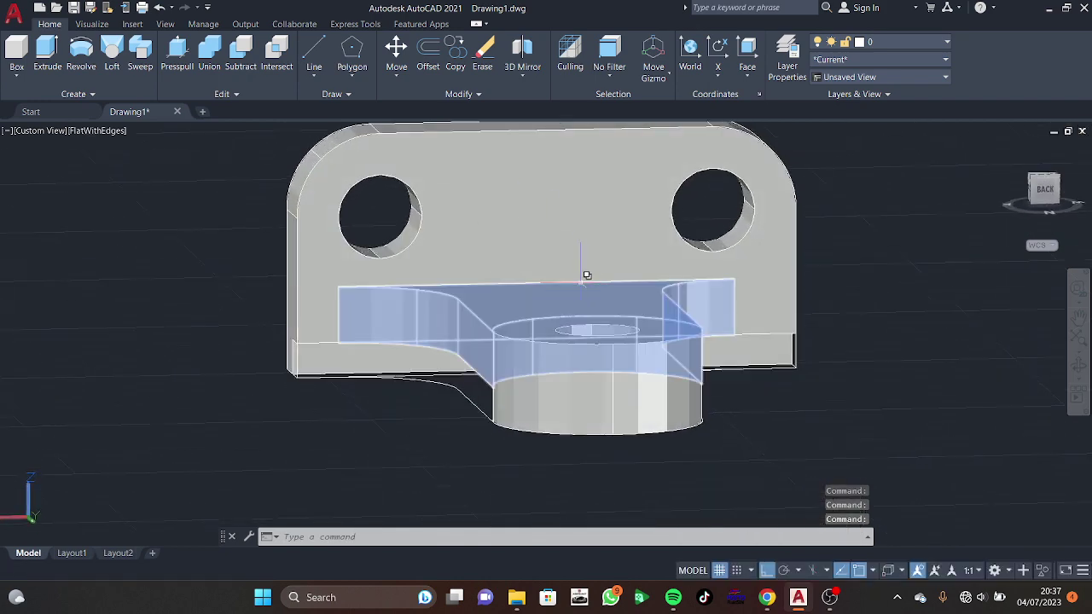
key(Return)
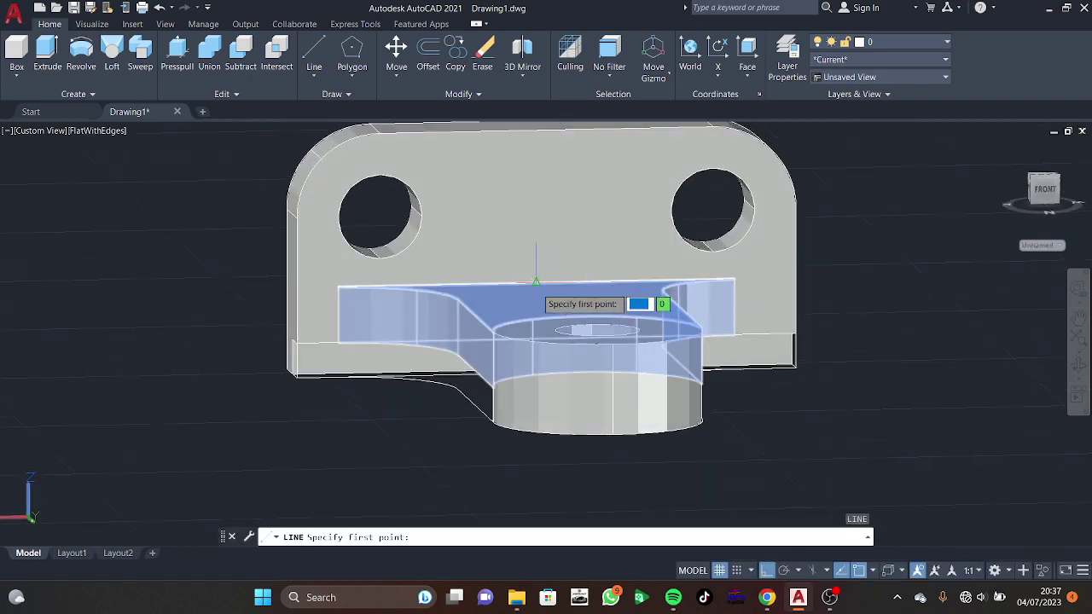
click(536, 283)
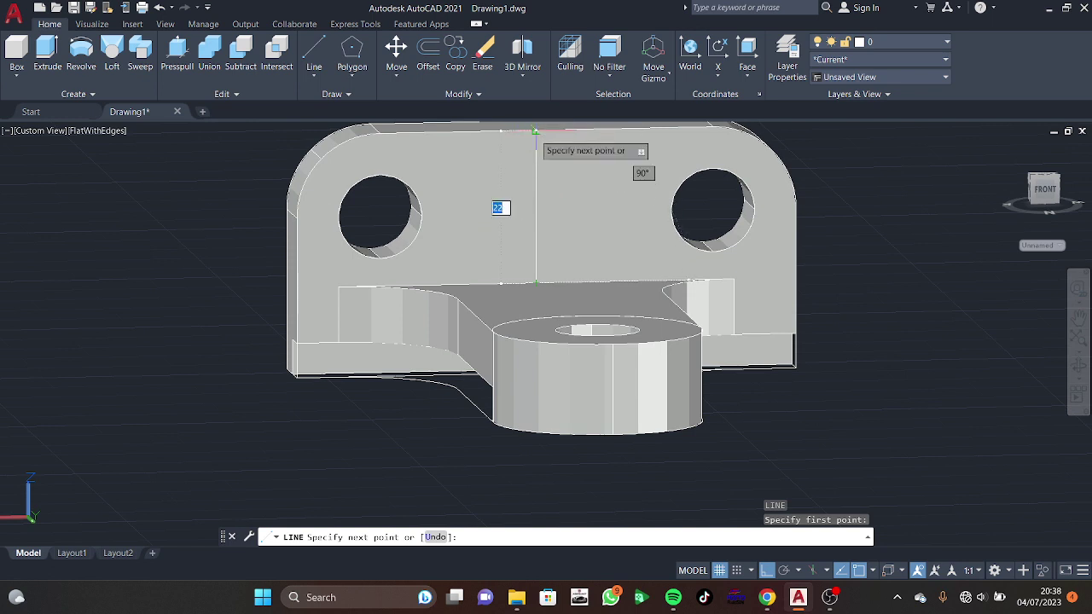
click(536, 130)
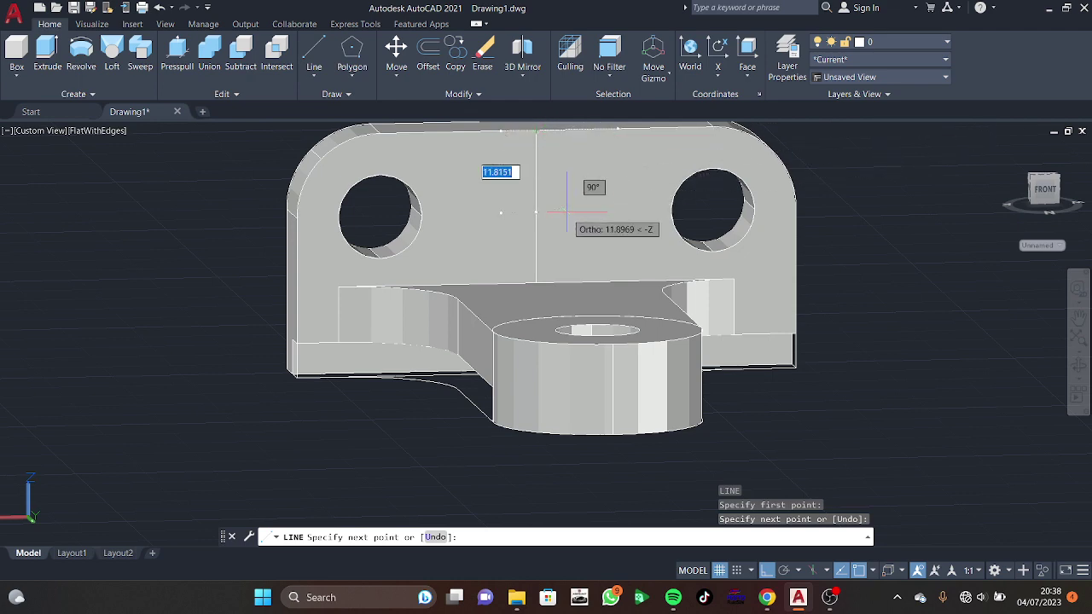
key(Escape)
Step: Draw a 40-unit line from the ledge midpoint and a slanted line to the top edge
key(Return)
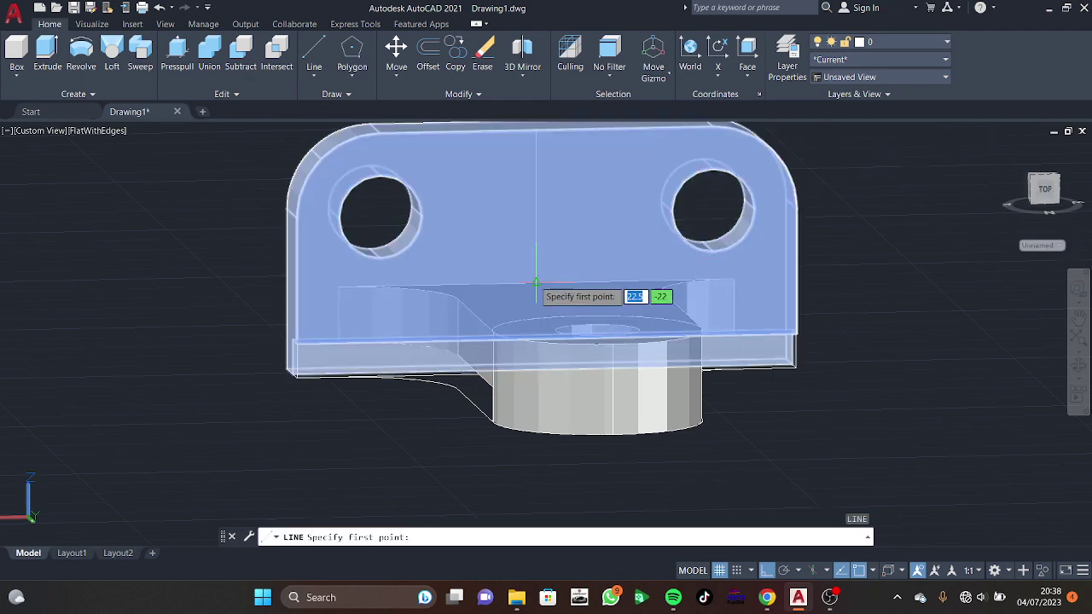
click(536, 283)
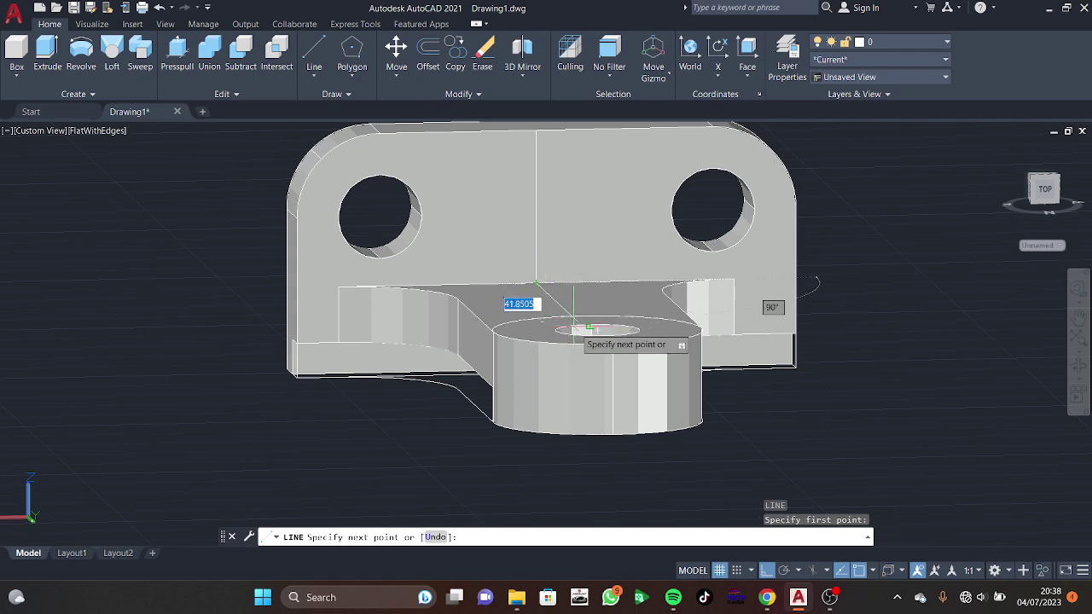
key(Return)
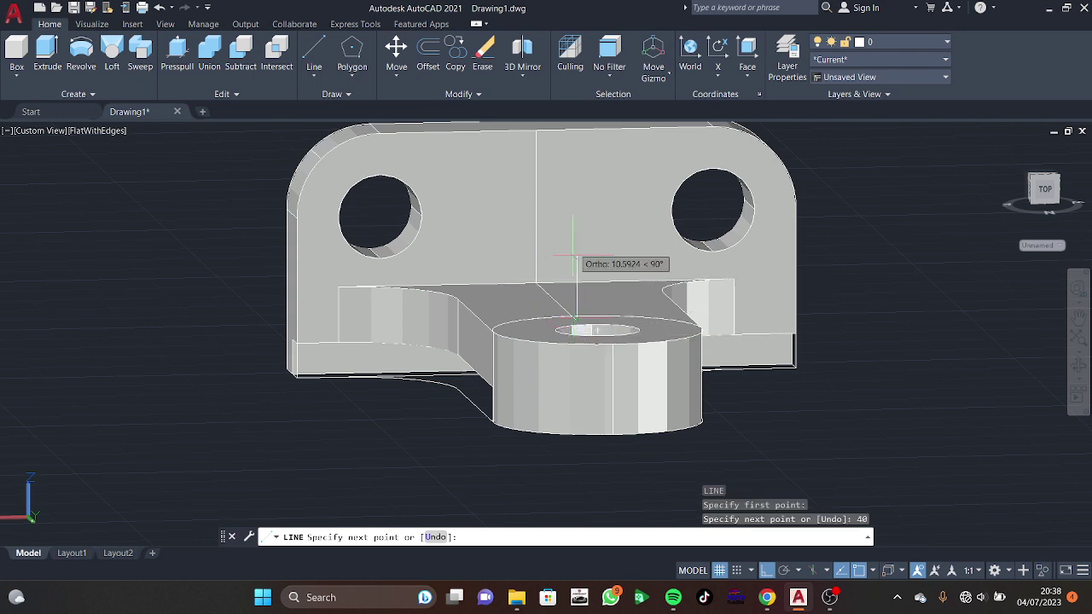
click(536, 131)
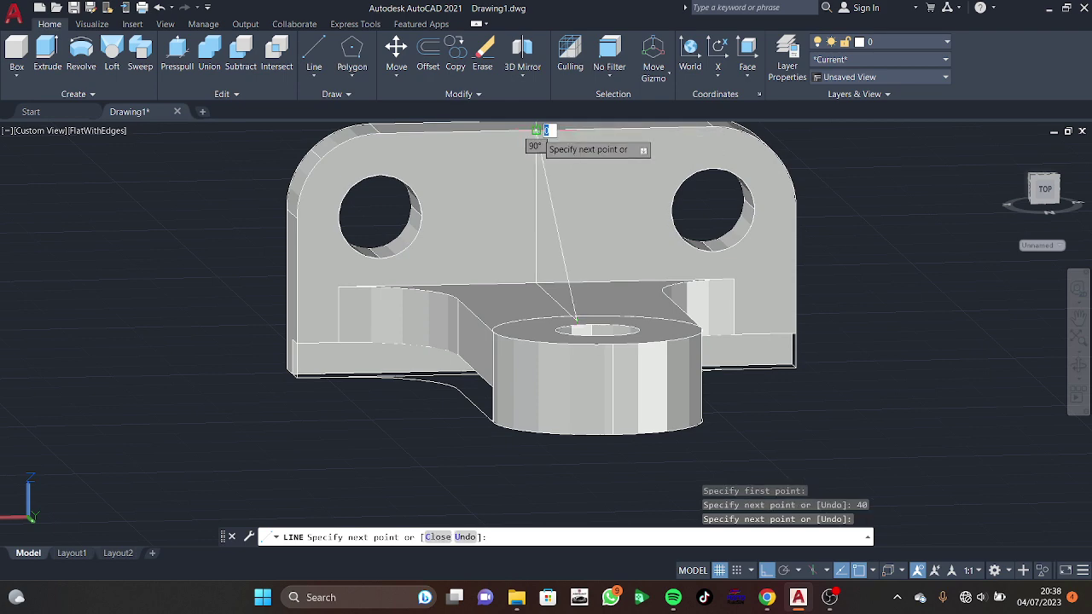
key(Escape)
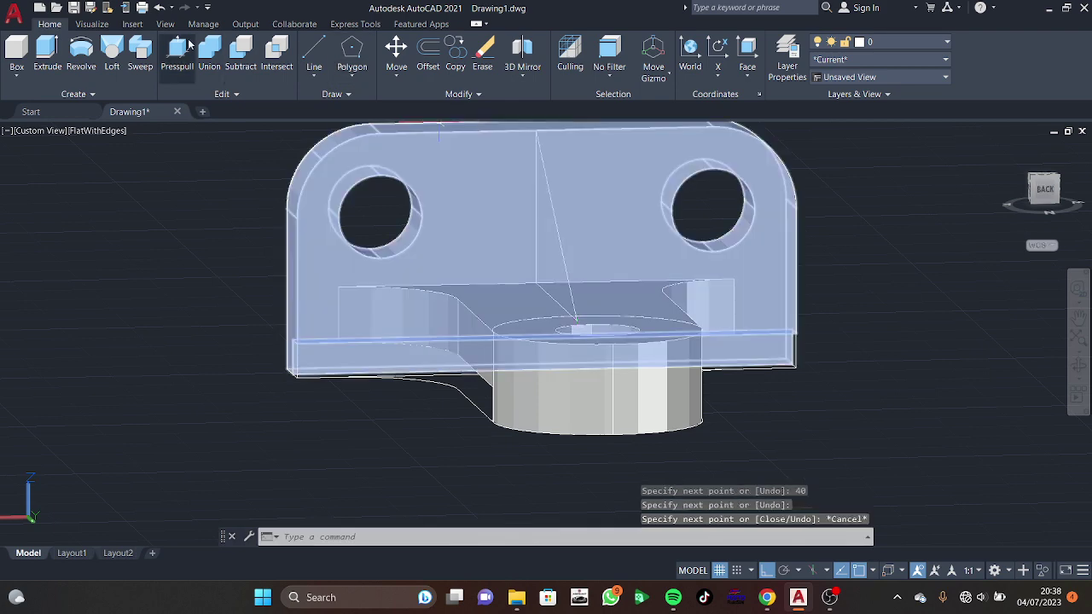
click(177, 55)
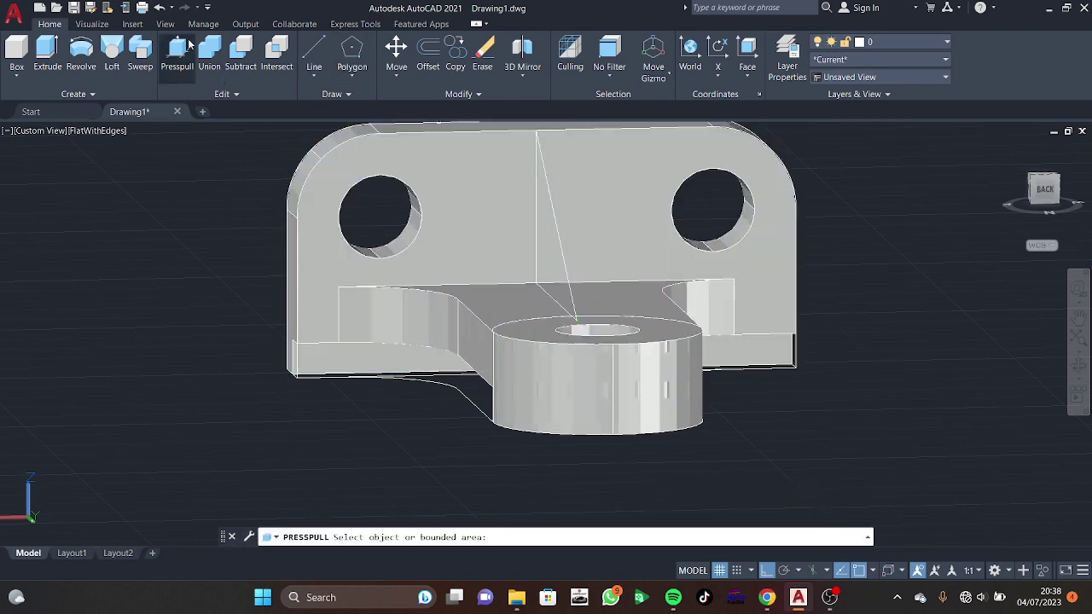
Step: Join the vertical, 40-unit and slanted rib lines into one 3D polyline with JOIN
click(551, 240)
text(n)
key(Return)
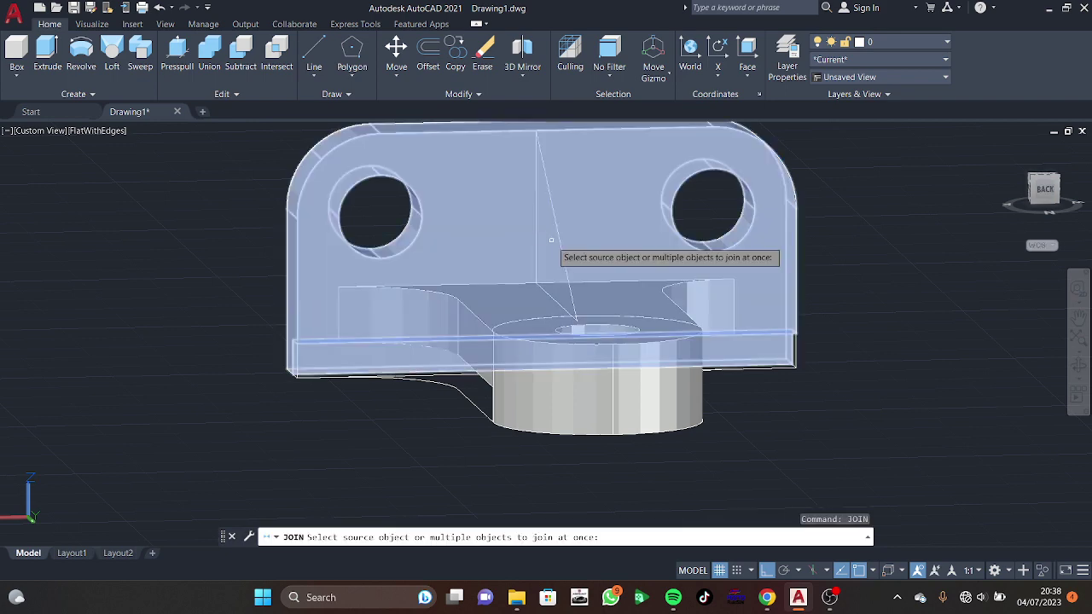
click(551, 240)
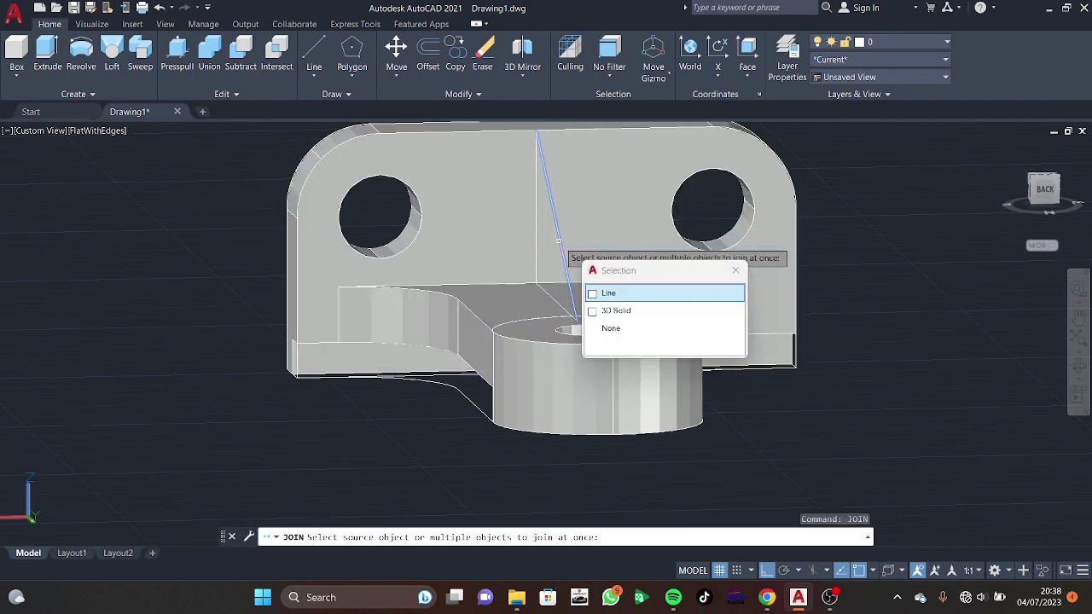
click(547, 291)
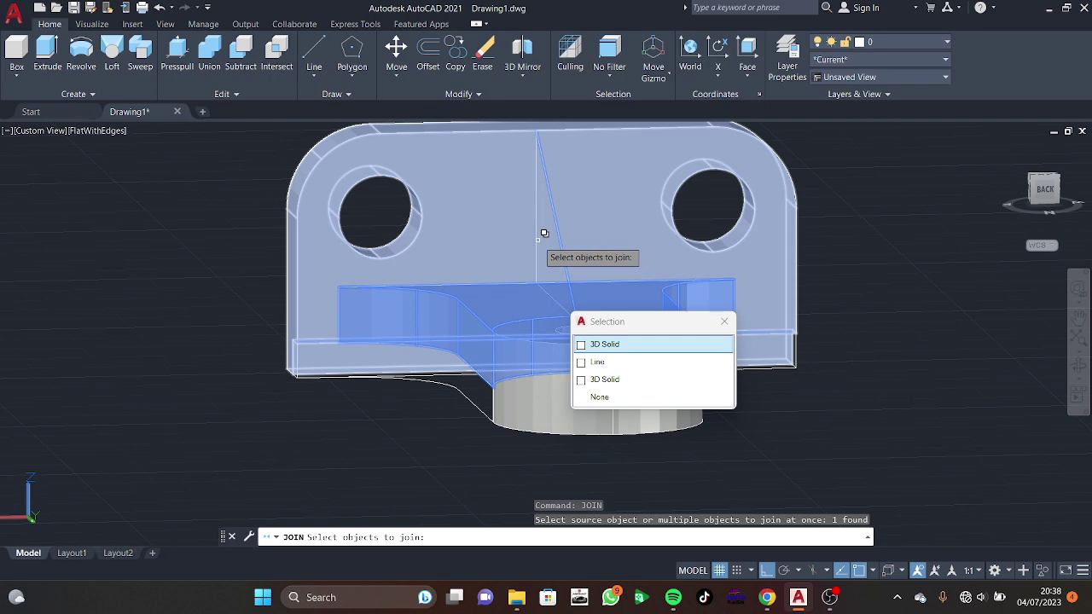
click(605, 379)
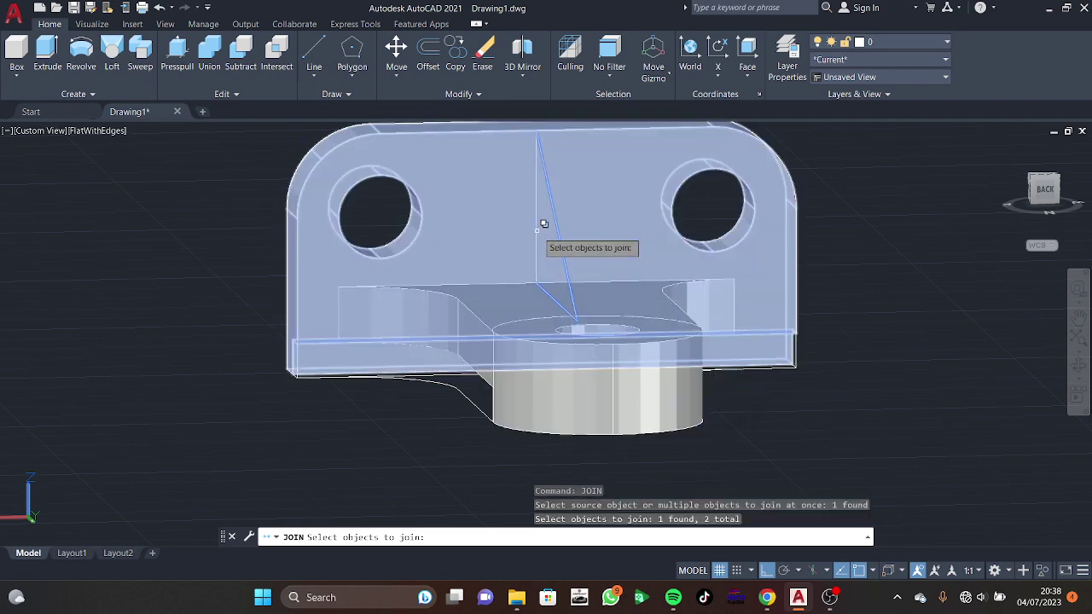
click(538, 234)
click(588, 301)
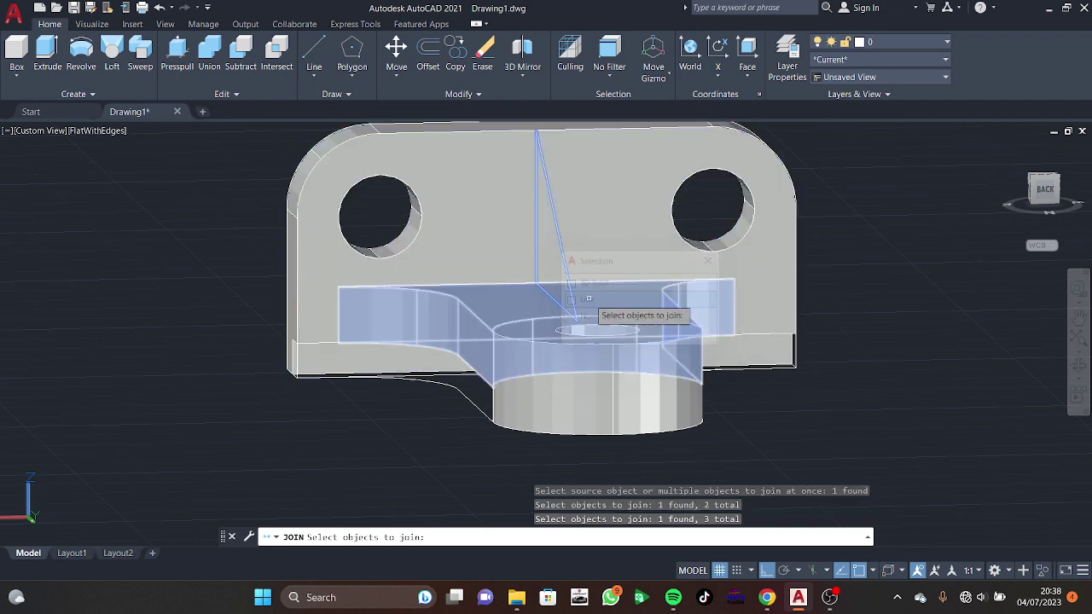
key(Return)
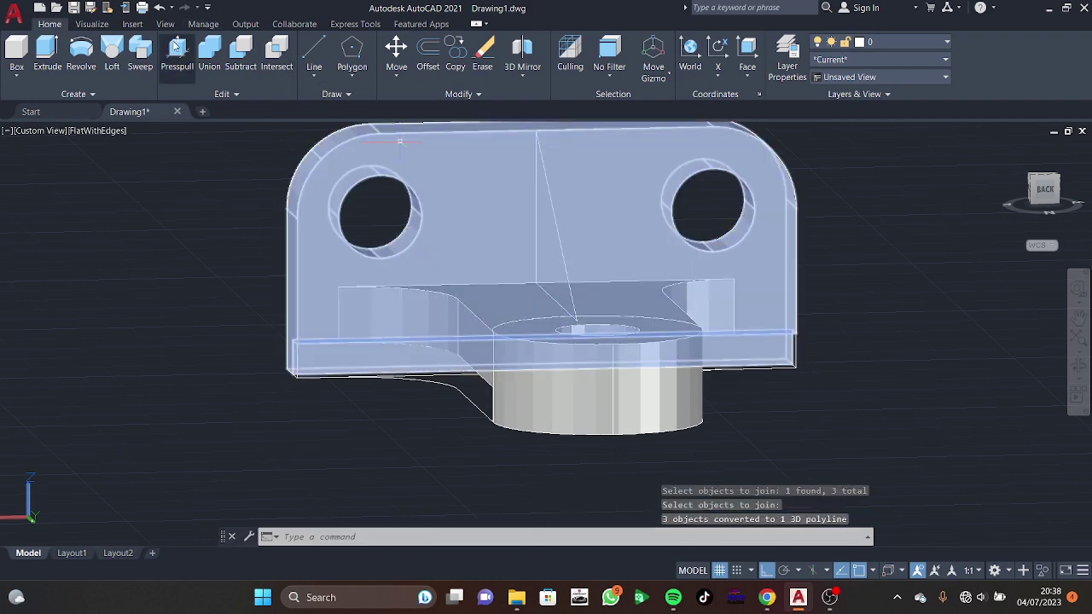
click(177, 52)
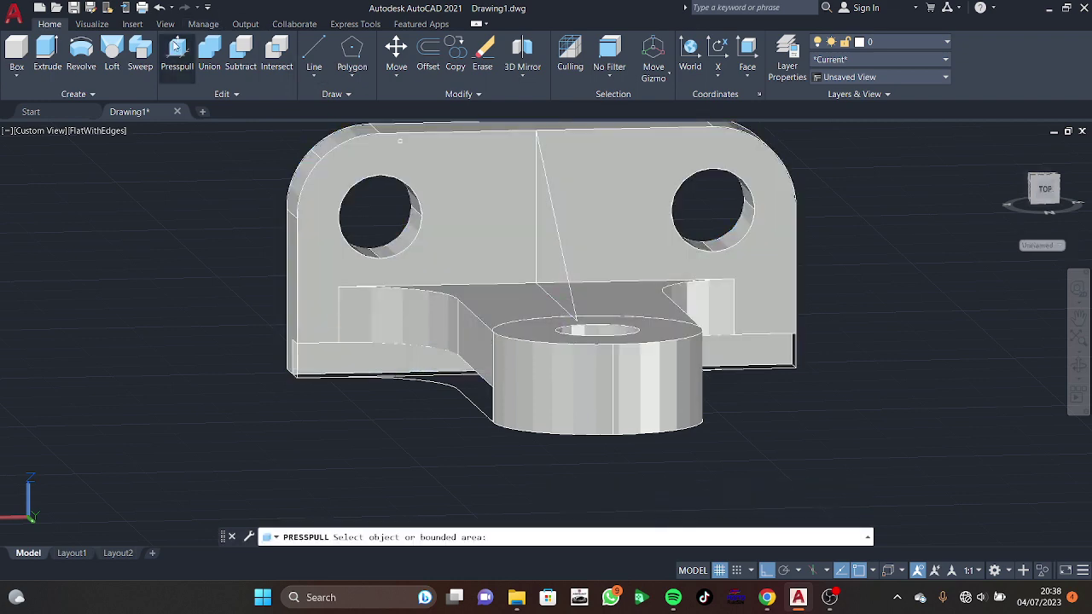
Step: Press-pull the enclosed rib outline area 10 units into a wedge solid
click(561, 258)
text(0)
key(Return)
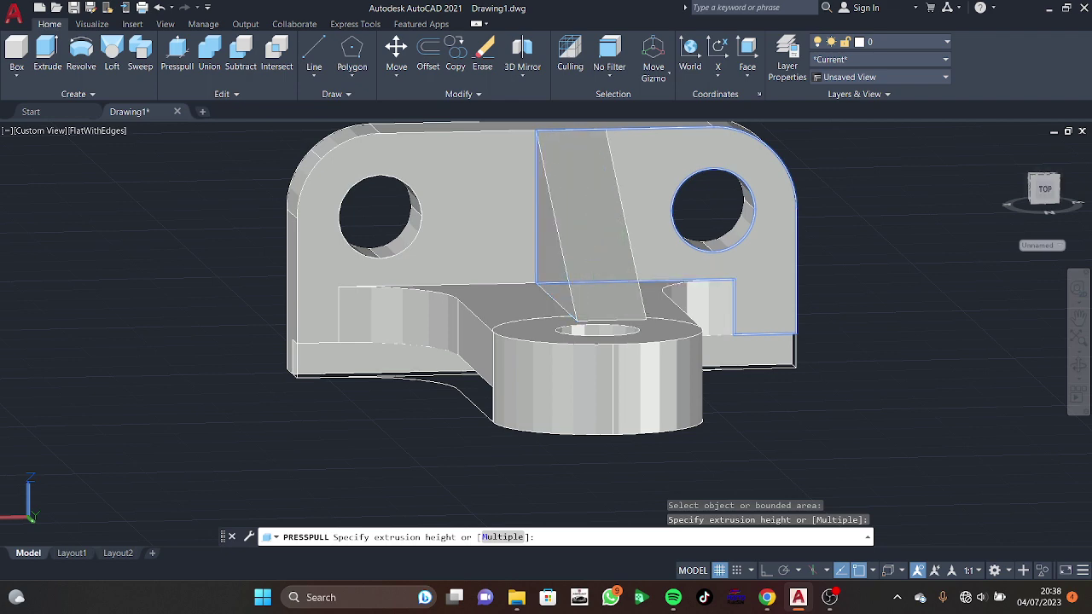
key(Return)
click(613, 261)
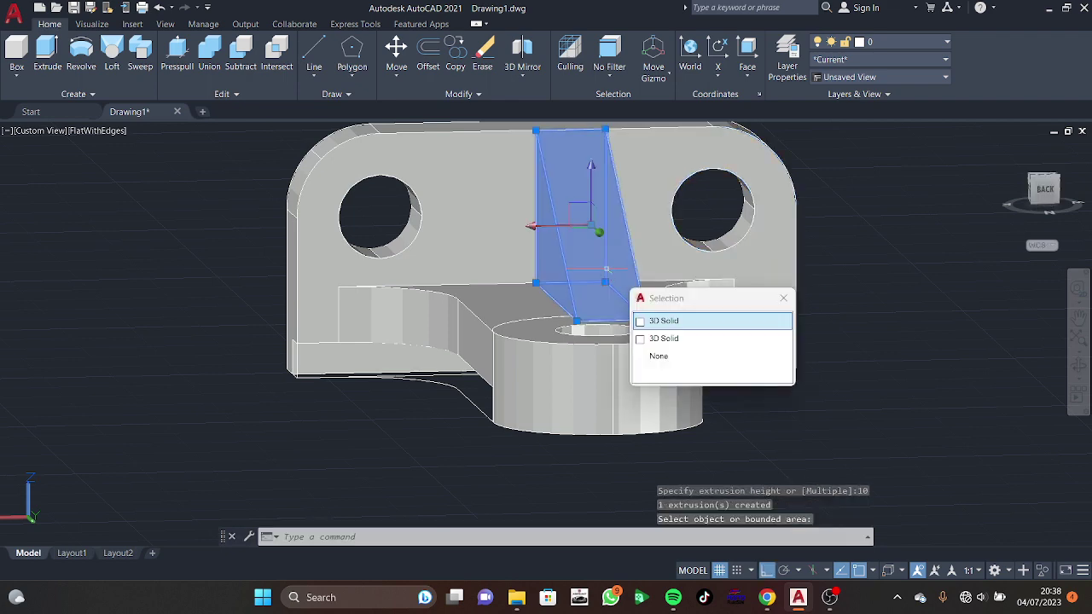
click(782, 297)
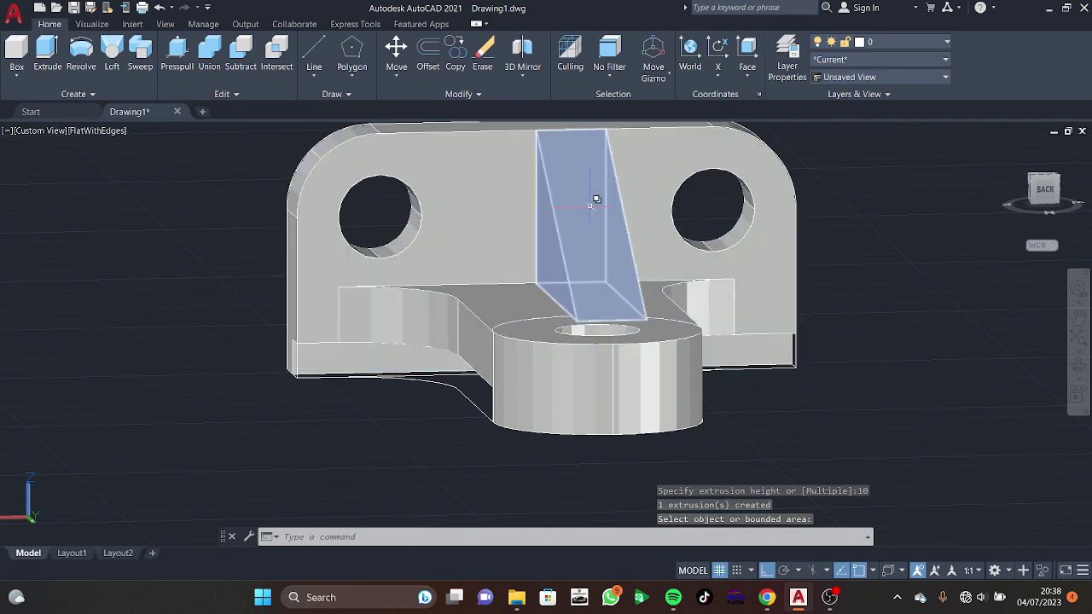
Step: Move the wedge rib into place between the bracket's two holes and check it
text(l)
key(Return)
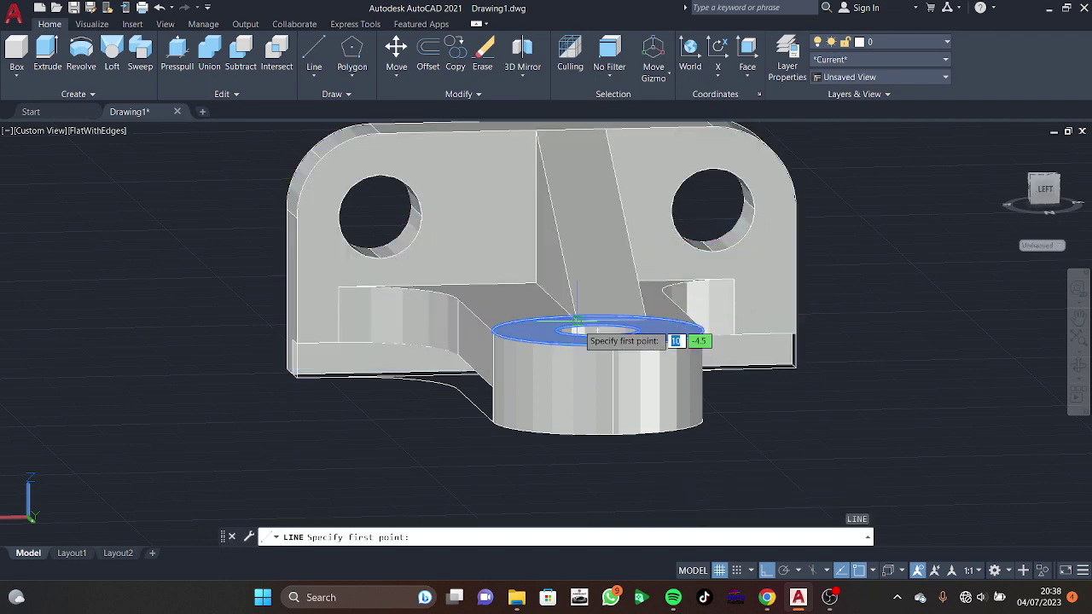
click(587, 324)
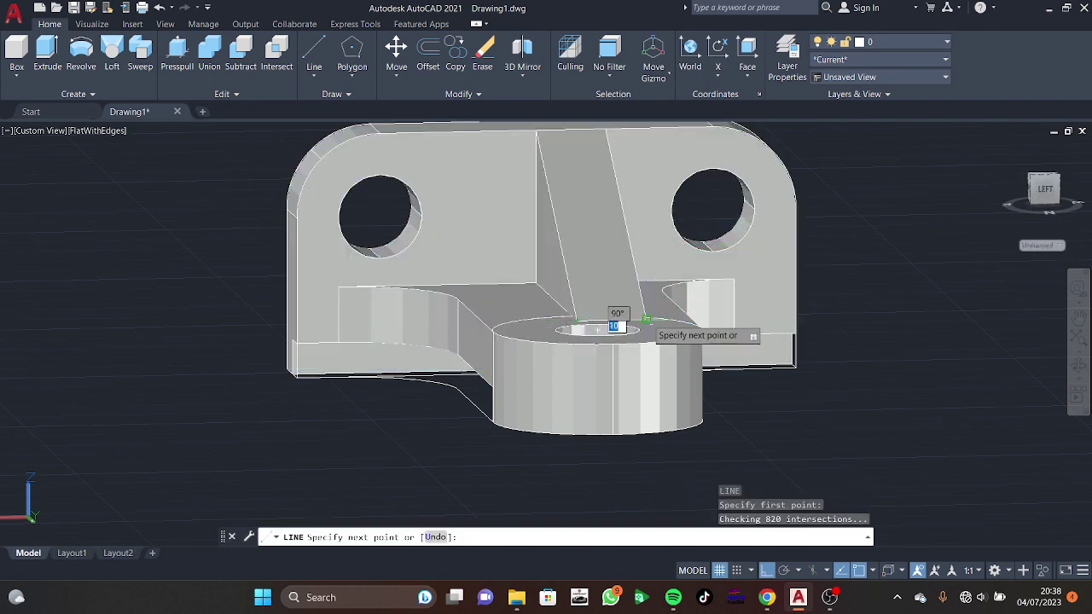
key(Escape)
click(585, 216)
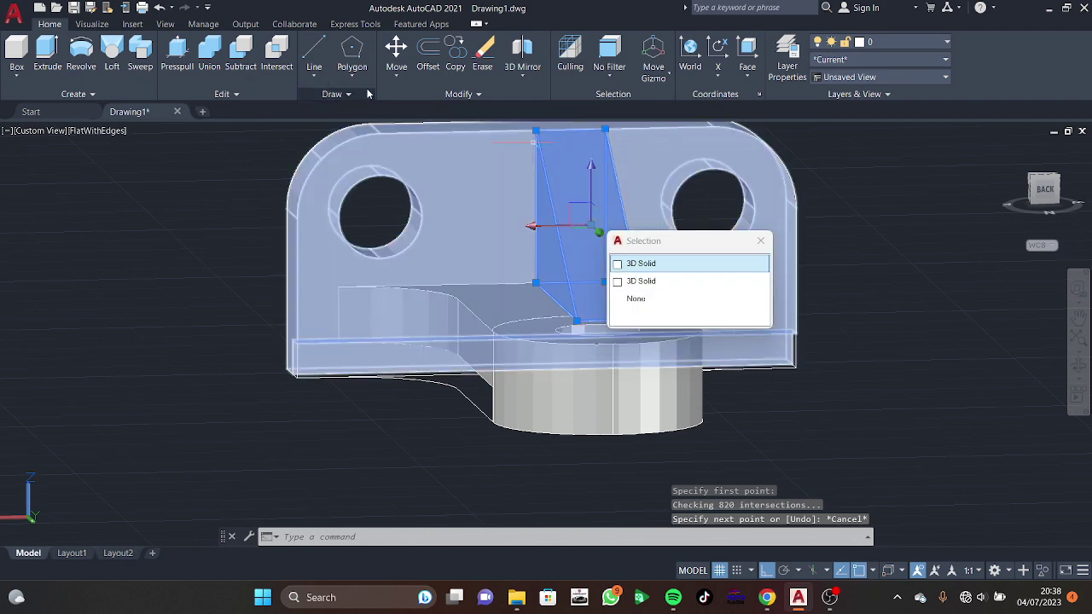
click(396, 55)
click(587, 128)
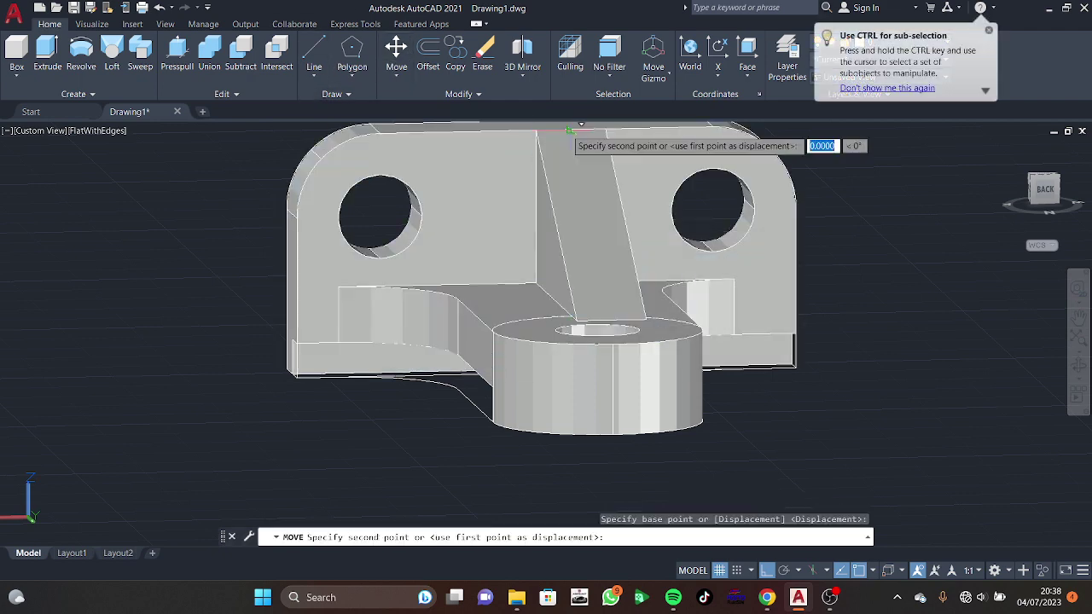
click(547, 129)
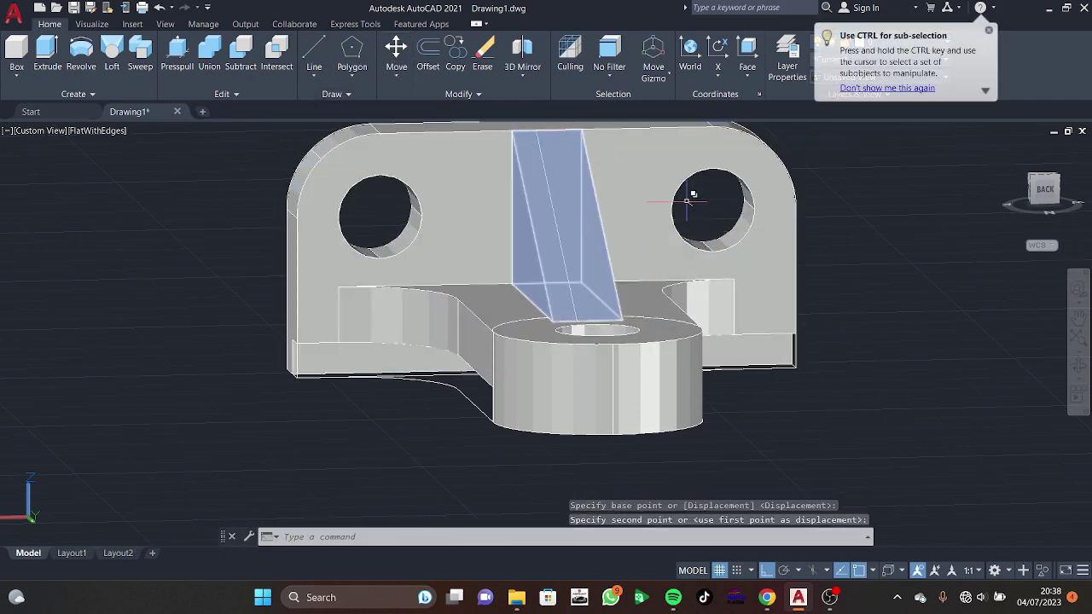
mouse_move(562, 256)
shift+middle_down()
mouse_move(526, 332)
mouse_move(699, 238)
mouse_move(681, 249)
shift+middle_up()
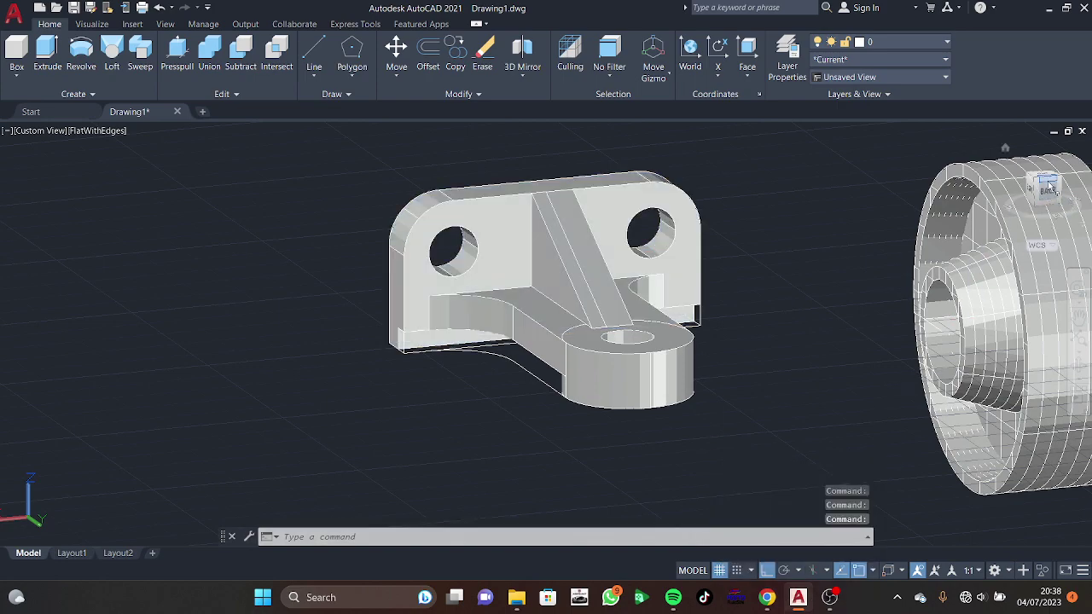
Step: Switch to the top view, zoom in, and check the Belt Roller Support Assembly reference drawing
mouse_move(1010, 224)
shift+middle_down()
mouse_move(843, 316)
mouse_move(1036, 195)
shift+middle_up()
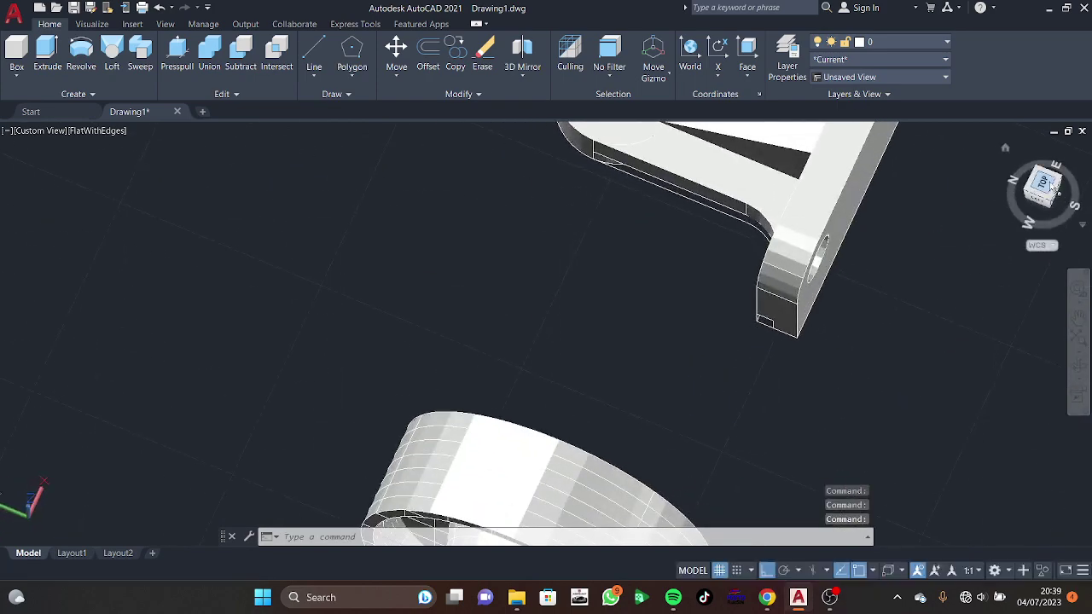
click(1044, 185)
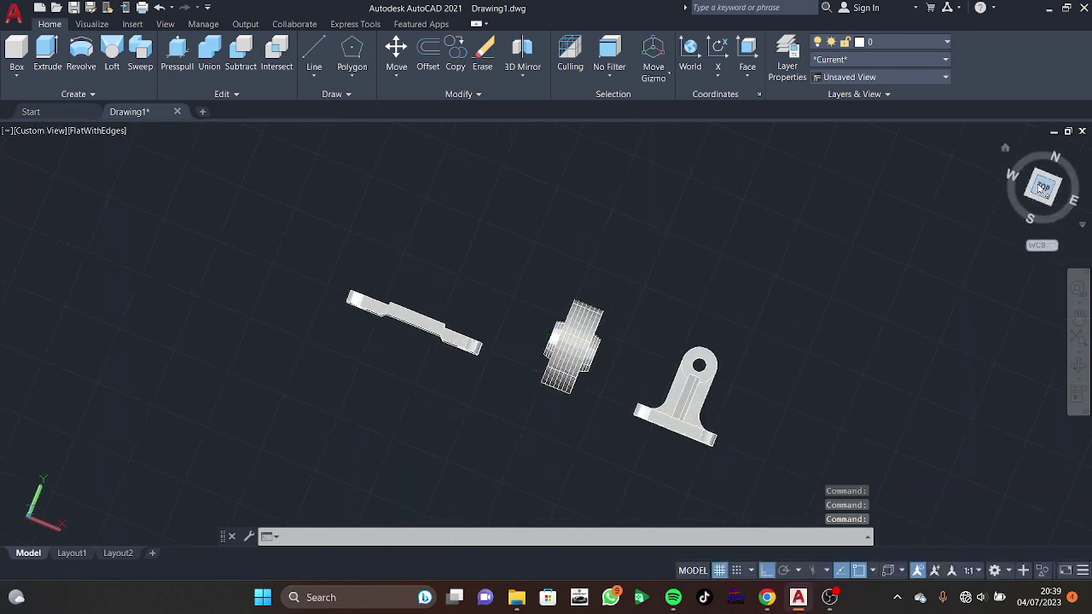
scroll(895, 405, up, 2)
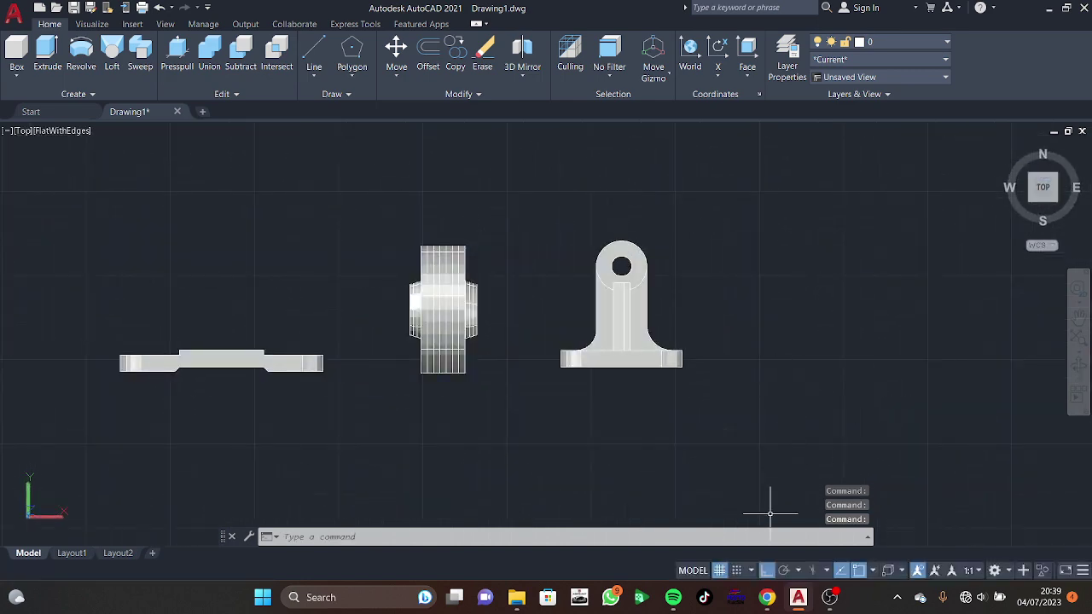
click(767, 597)
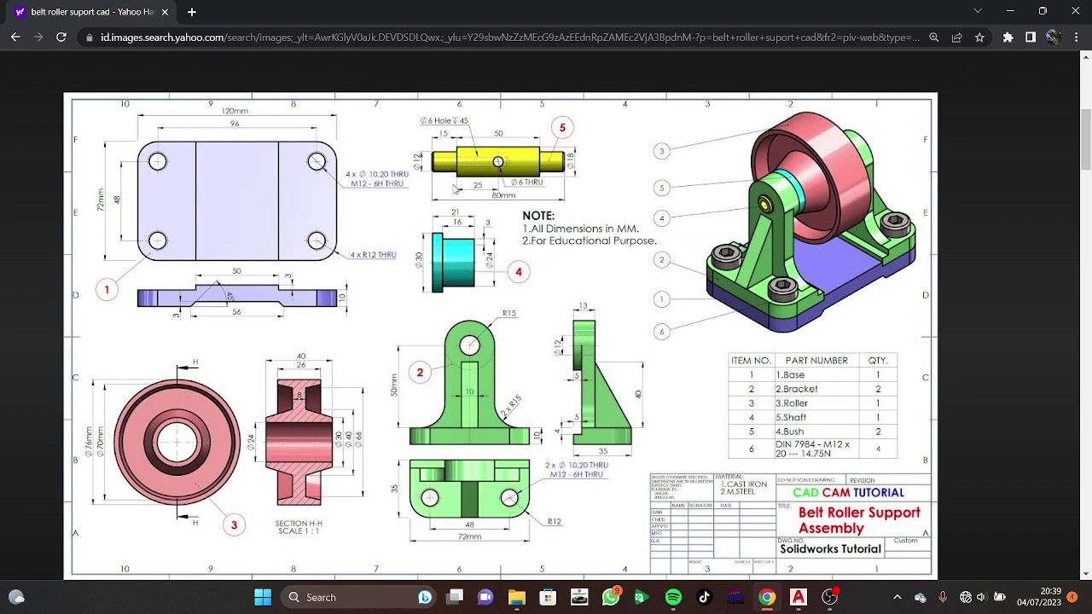
Step: Return to AutoCAD and pan and zoom to centre the bracket and roller in the top view
click(797, 599)
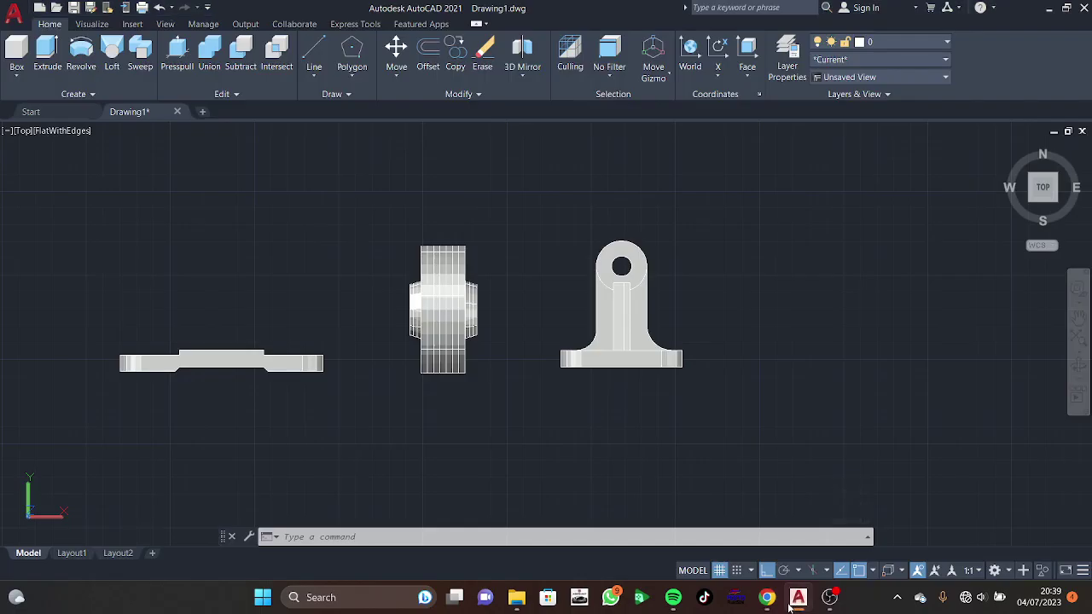
middle_drag(794, 373, 766, 369)
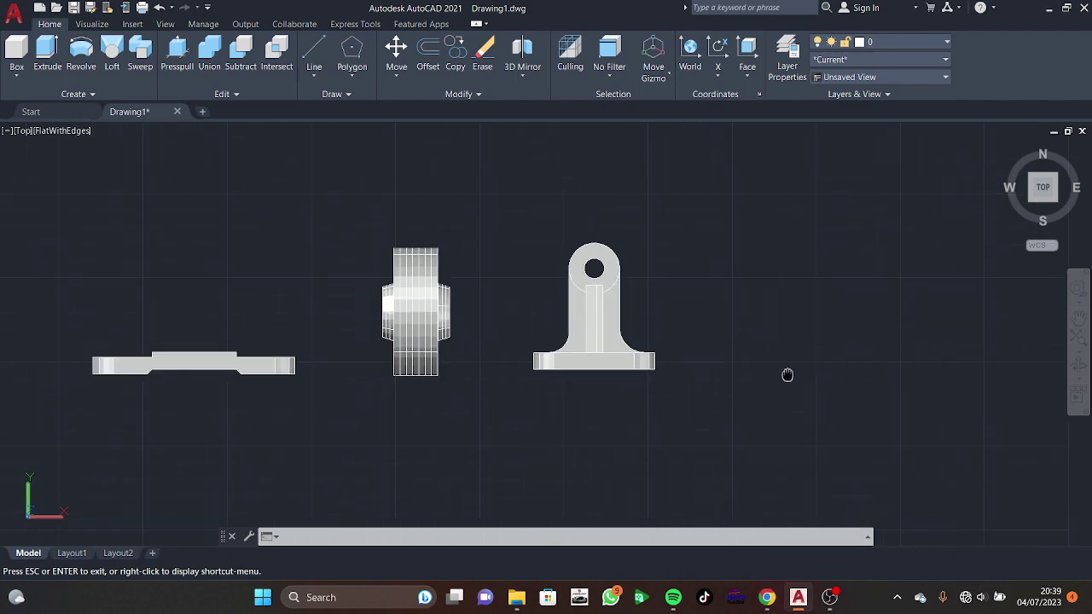
middle_drag(619, 367, 465, 366)
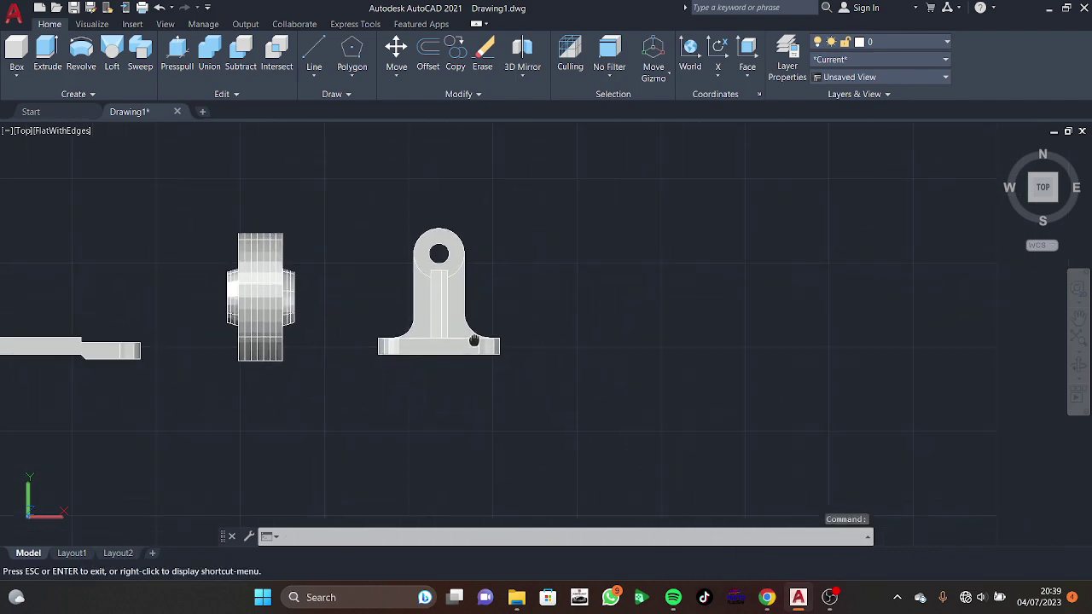
mouse_move(212, 355)
middle_down()
mouse_move(476, 337)
mouse_move(324, 353)
middle_up()
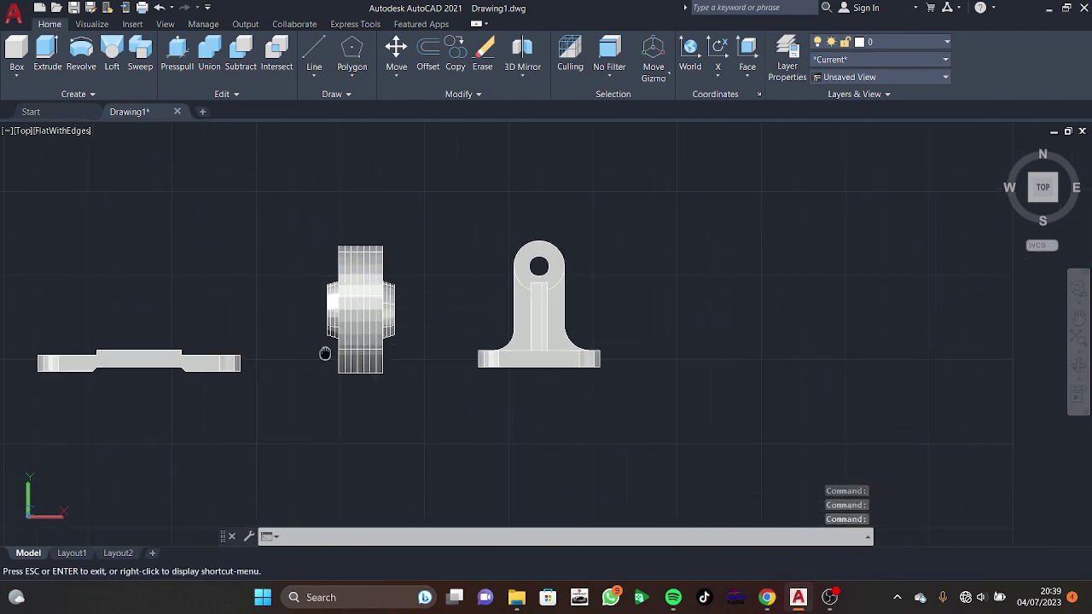
middle_drag(683, 330, 587, 329)
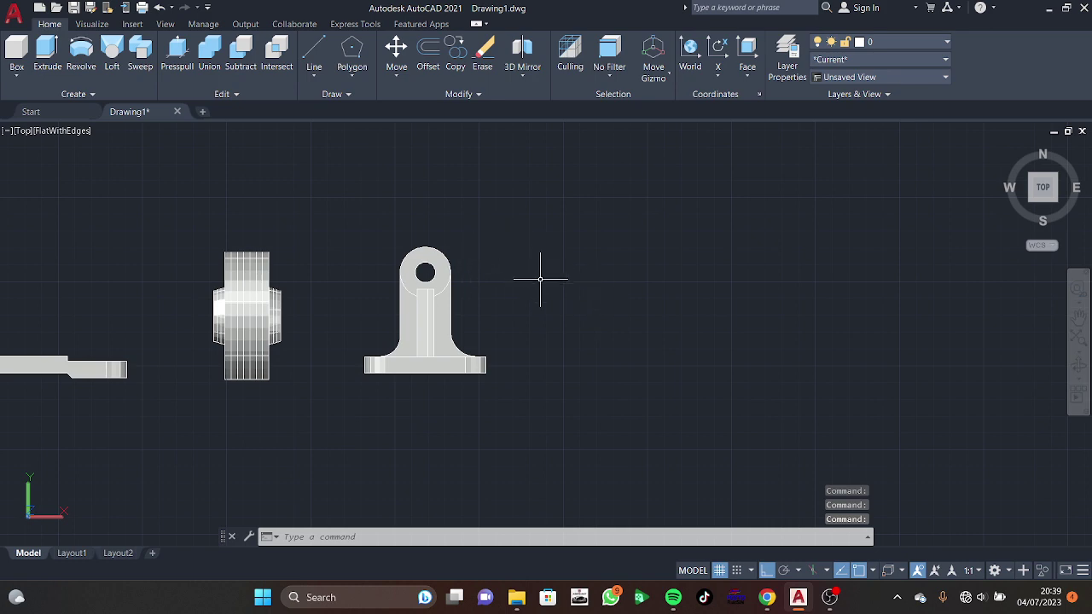
scroll(568, 293, up, 2)
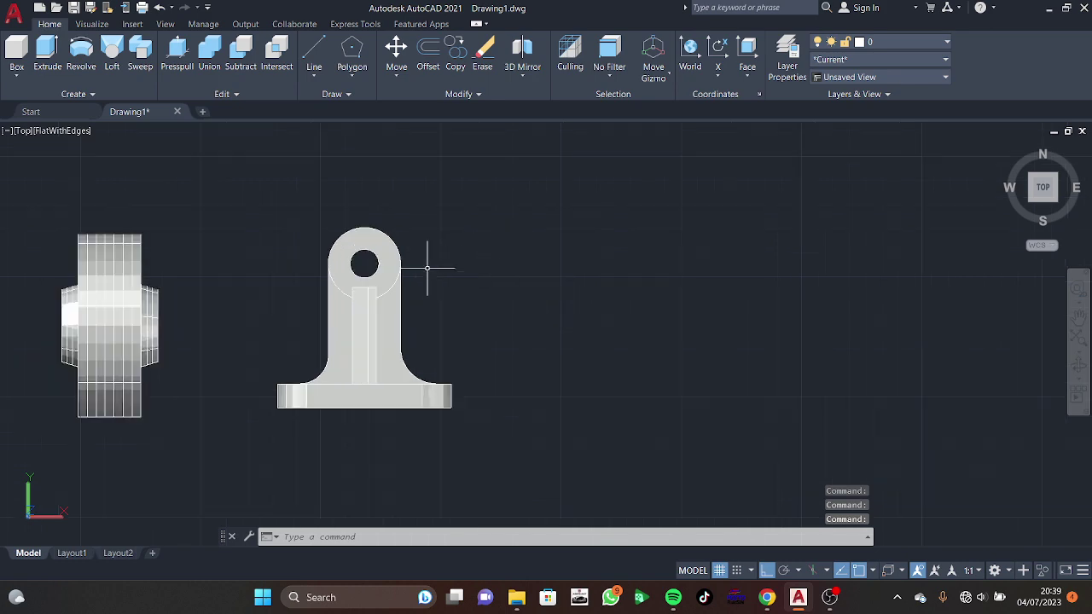
Step: Union the 24 crossing-selected bracket objects into one solid
click(210, 57)
click(550, 263)
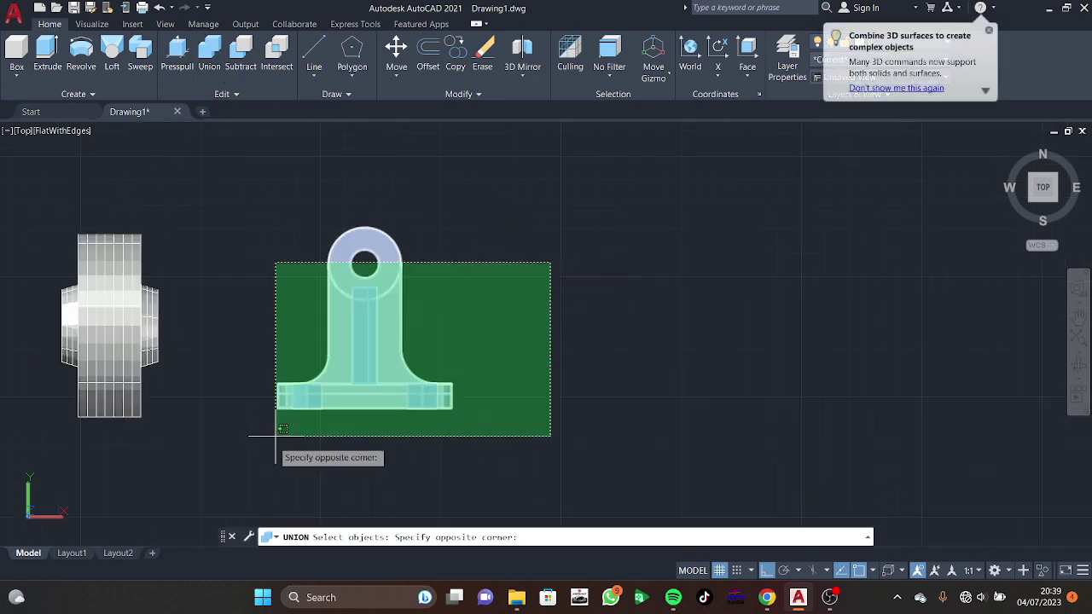
click(276, 435)
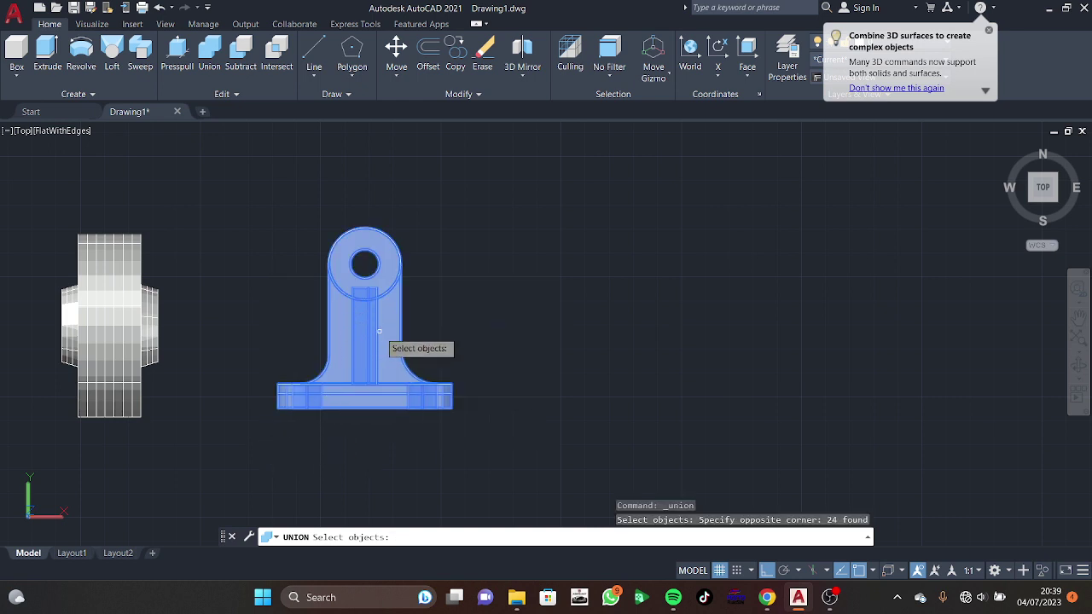
key(Return)
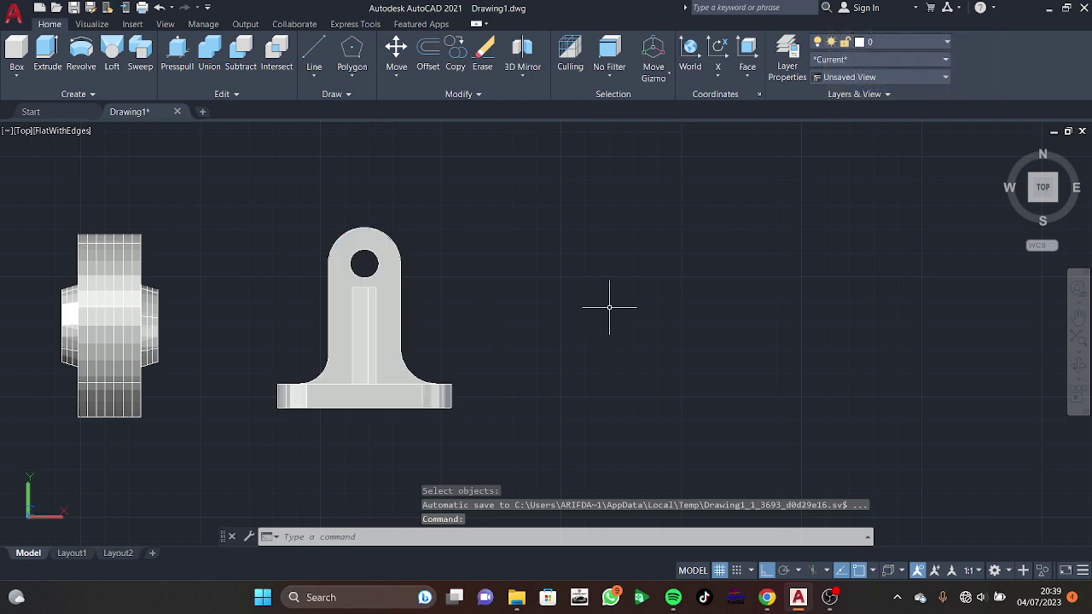
middle_drag(626, 318, 560, 316)
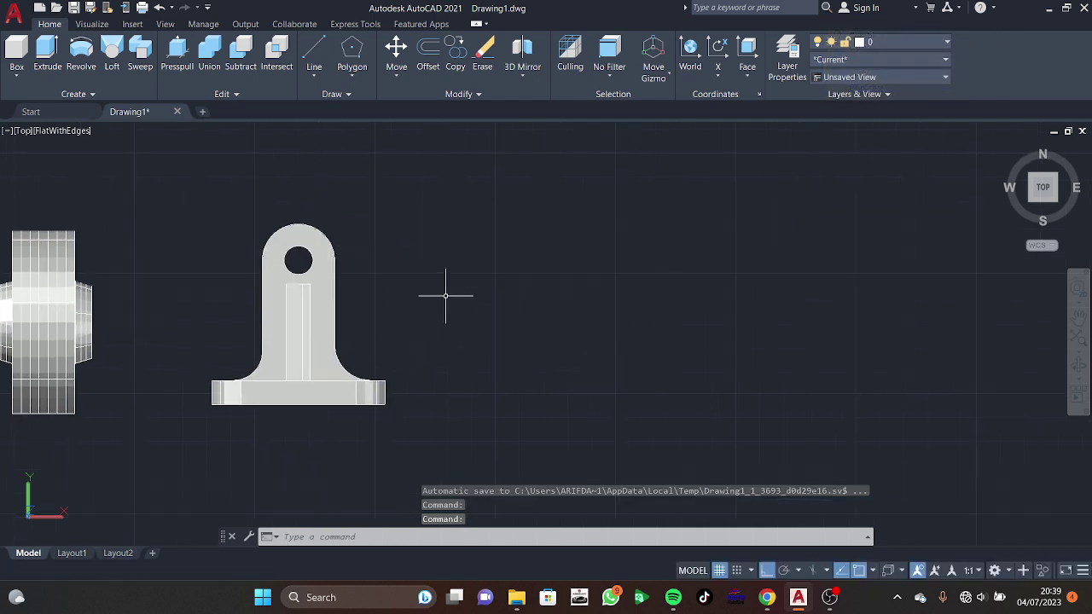
Step: Draw a radius-6 circle to the right of the bracket
text(l)
key(Return)
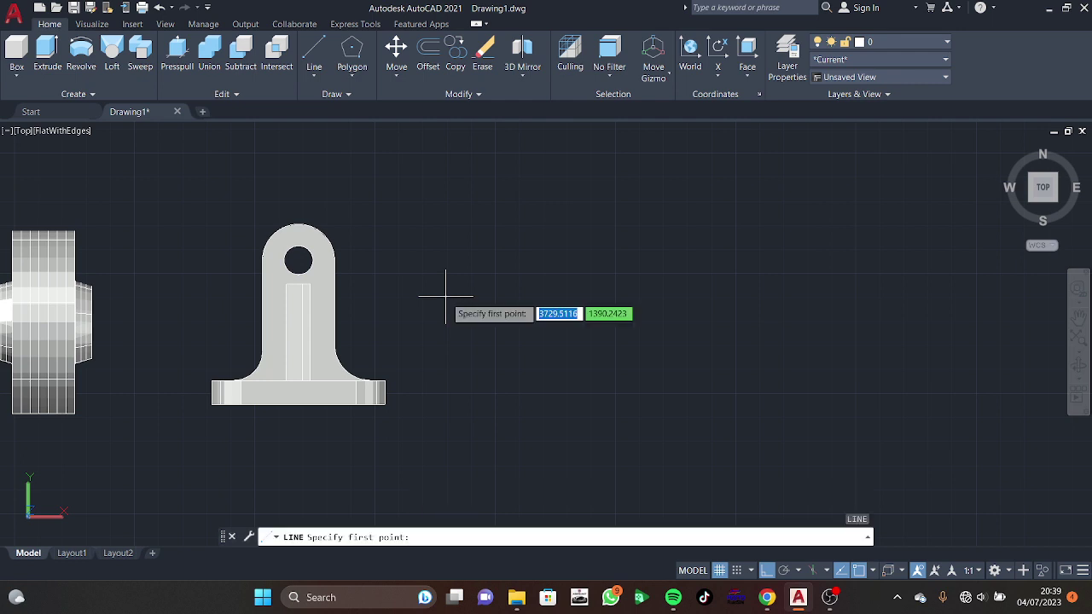
key(Escape)
key(Return)
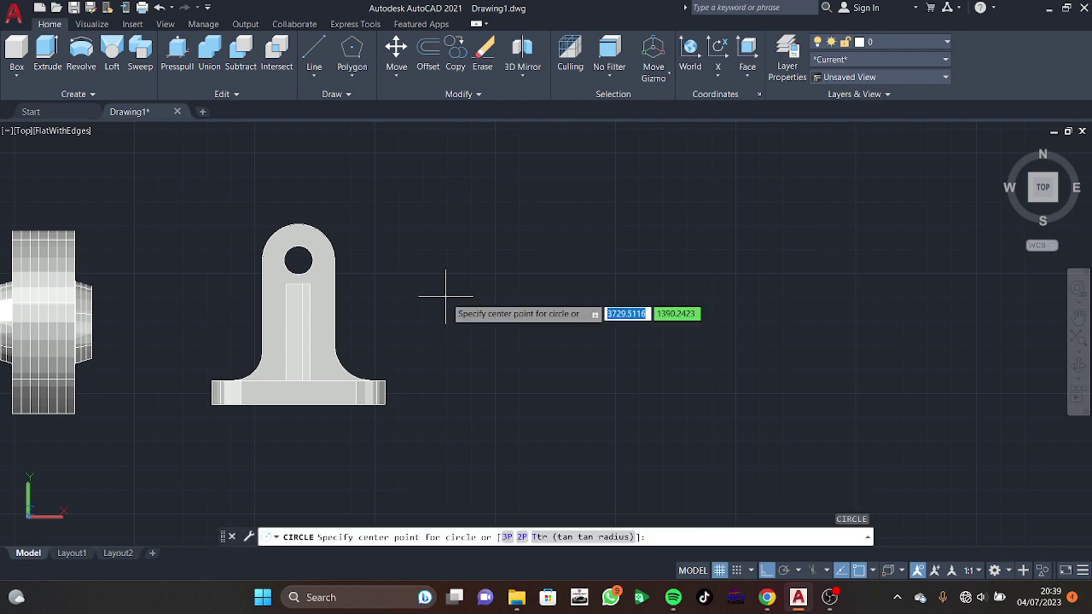
click(465, 261)
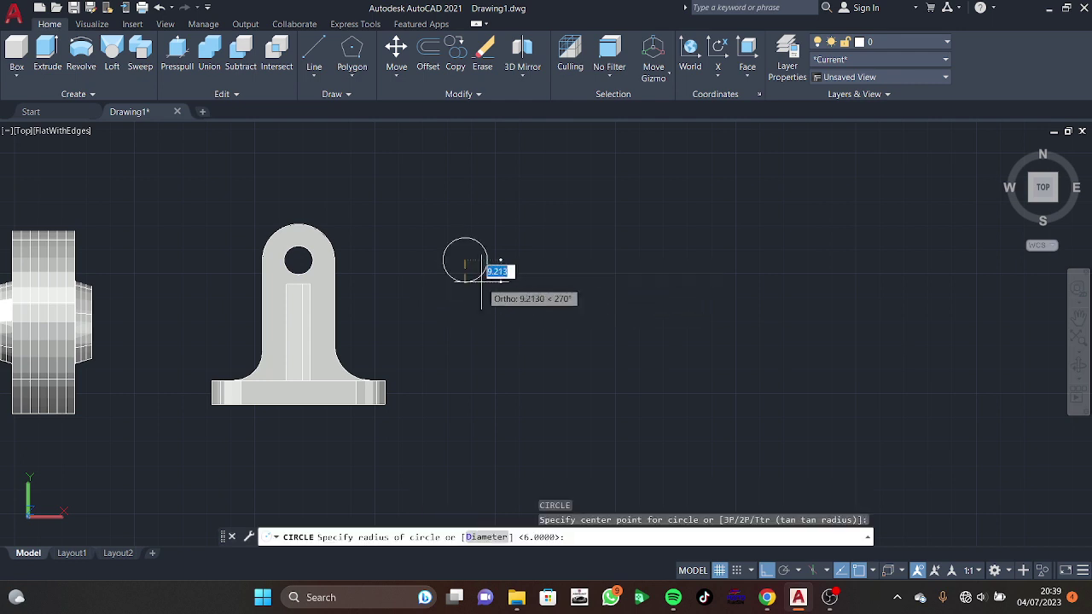
key(Return)
key(Return)
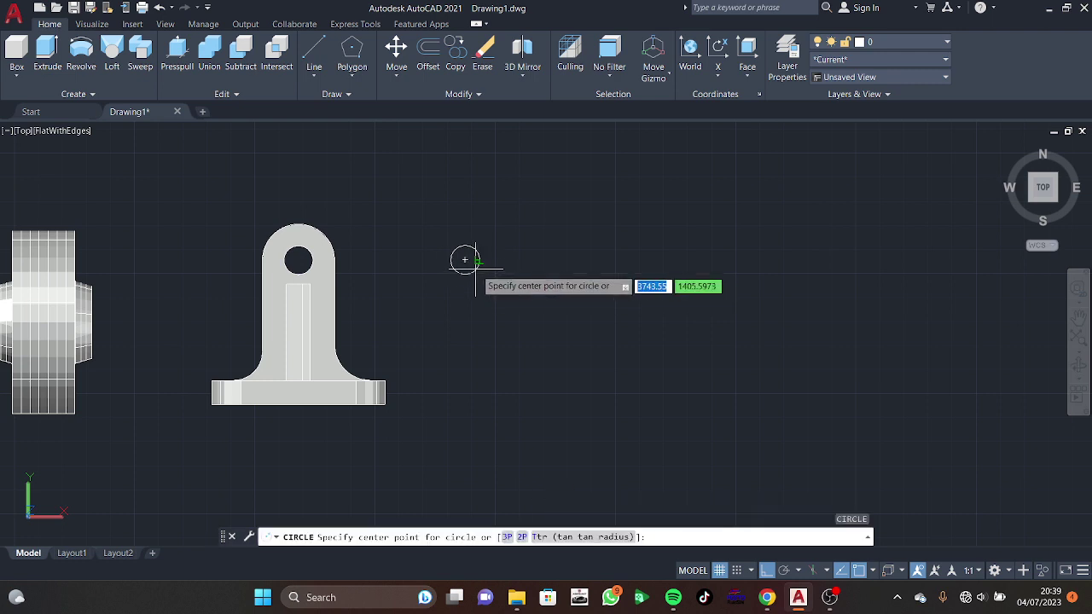
Step: Replace a mistaken radius-18 concentric circle with a radius-9 circle around the small one
click(465, 259)
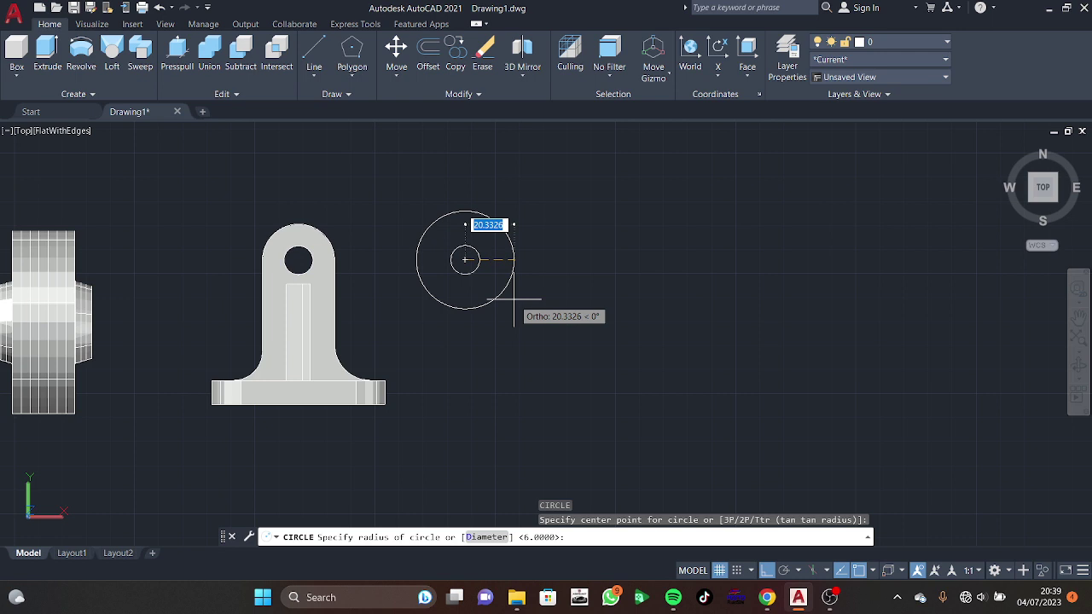
text(18)
key(Return)
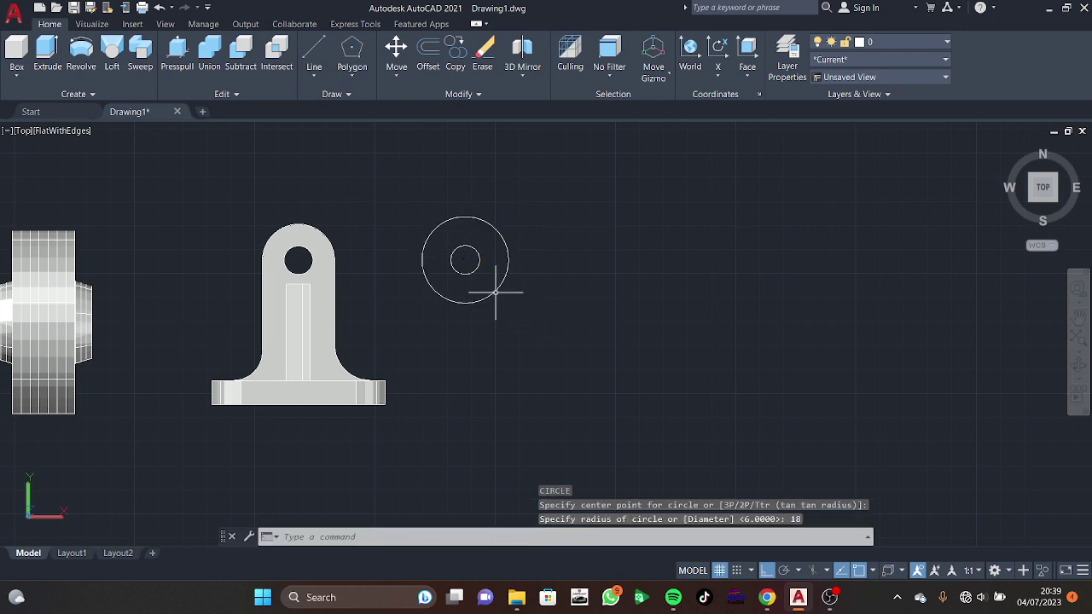
click(480, 268)
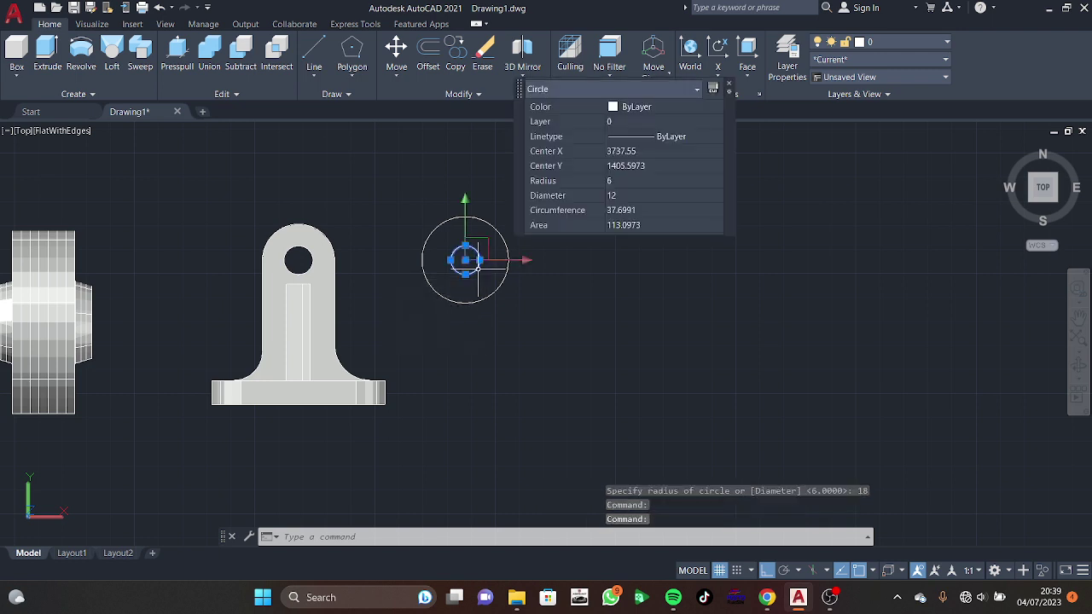
key(Escape)
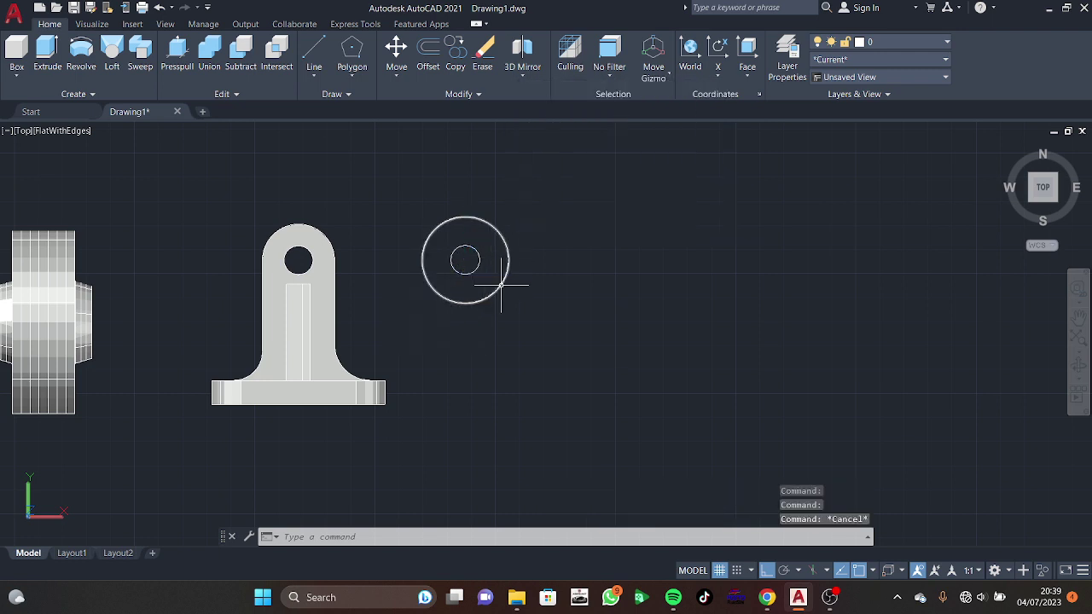
click(497, 280)
key(Delete)
text(c)
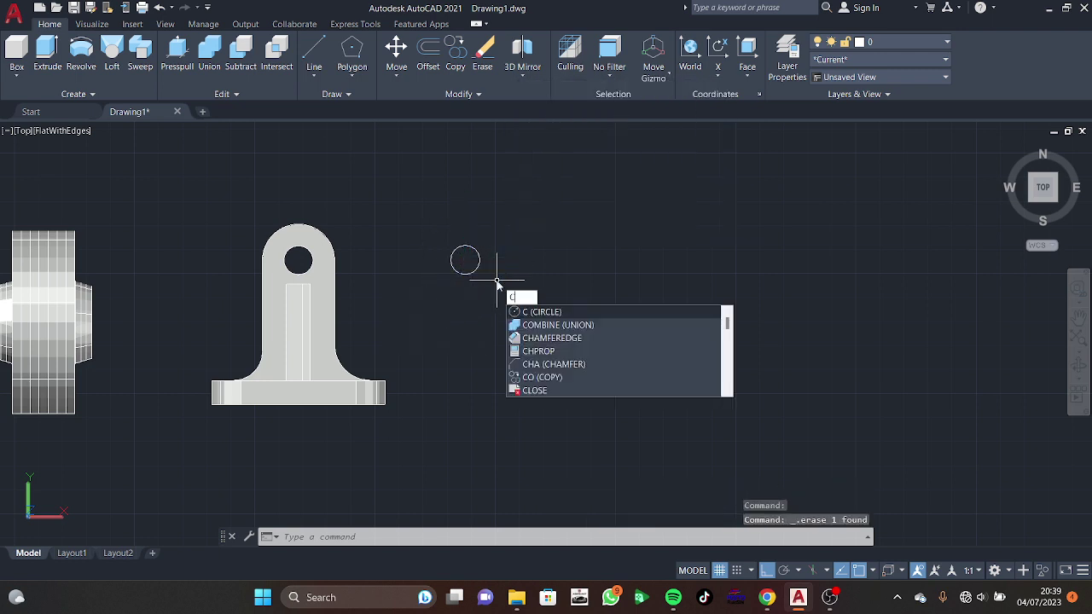
key(Return)
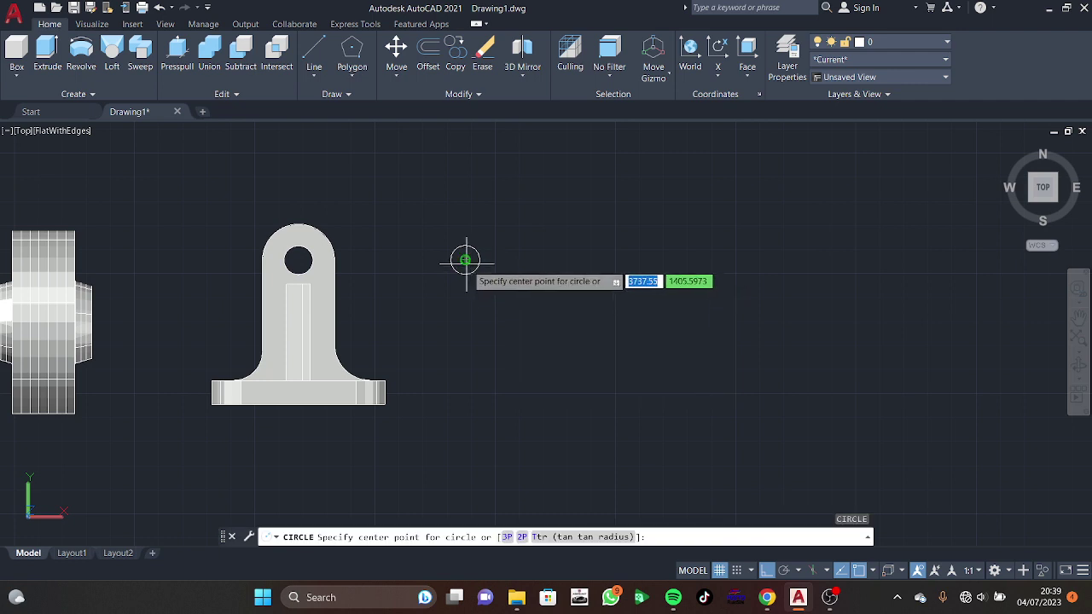
click(464, 259)
text(9)
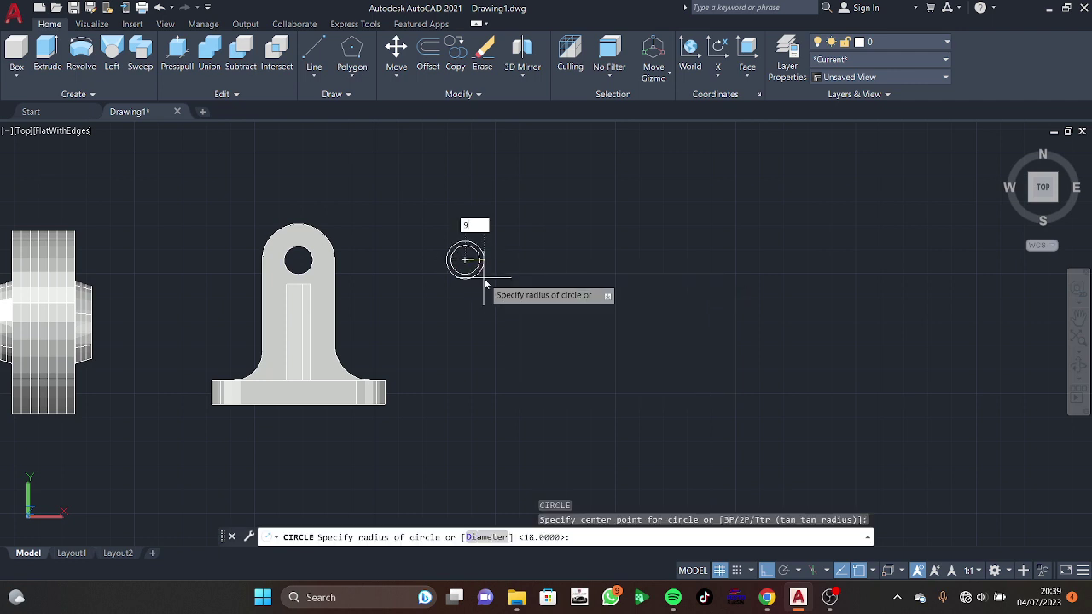
key(Return)
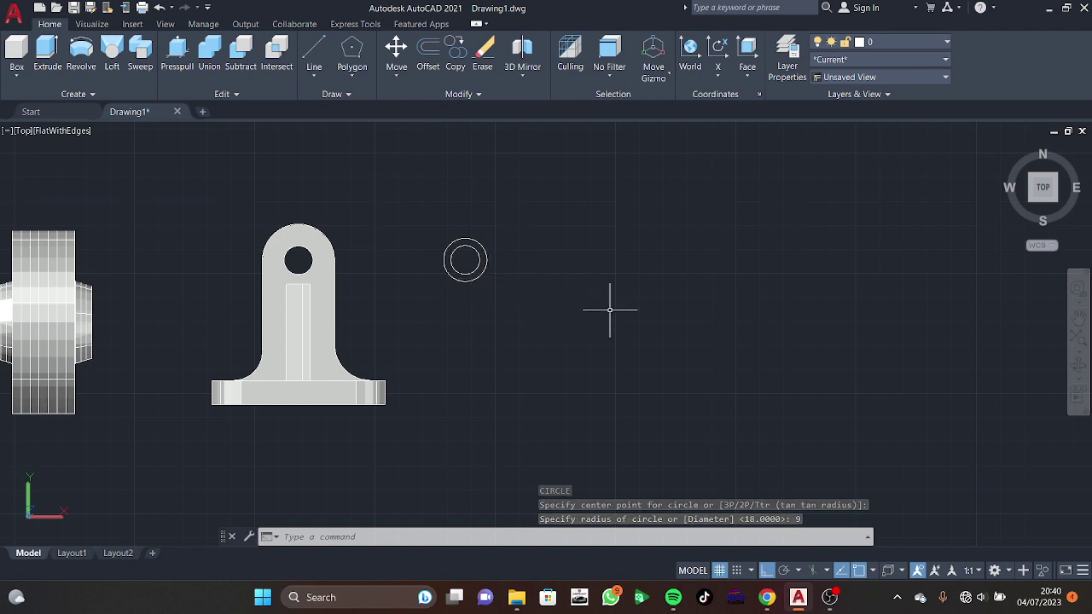
click(178, 55)
Step: Press-pull the small circle 15 units, then extrude a cylinder face to height 50
mouse_move(425, 149)
shift+middle_down()
mouse_move(529, 282)
mouse_move(569, 360)
shift+middle_up()
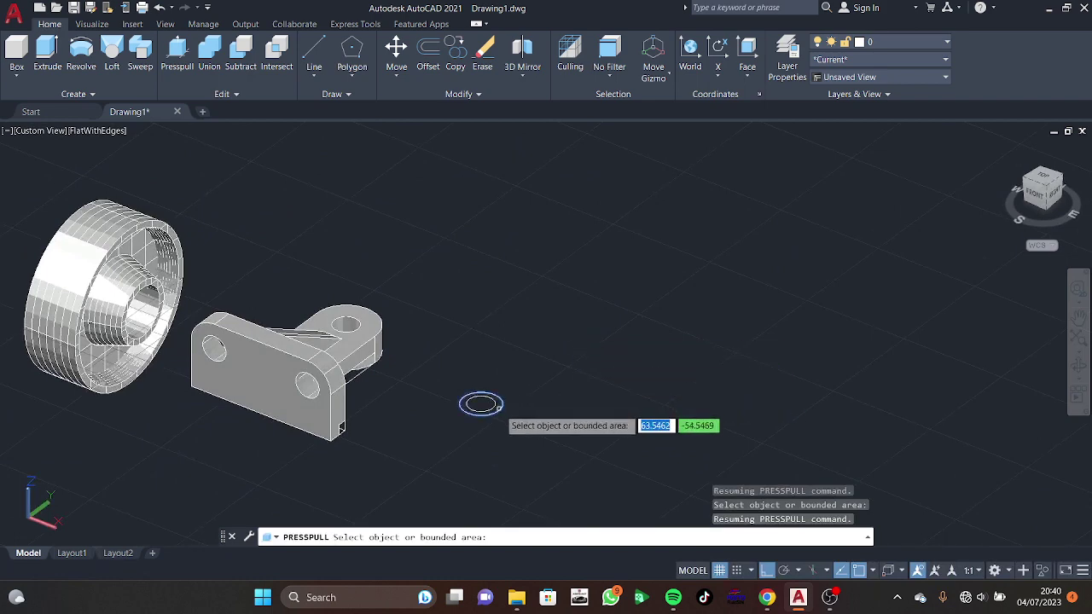
click(483, 403)
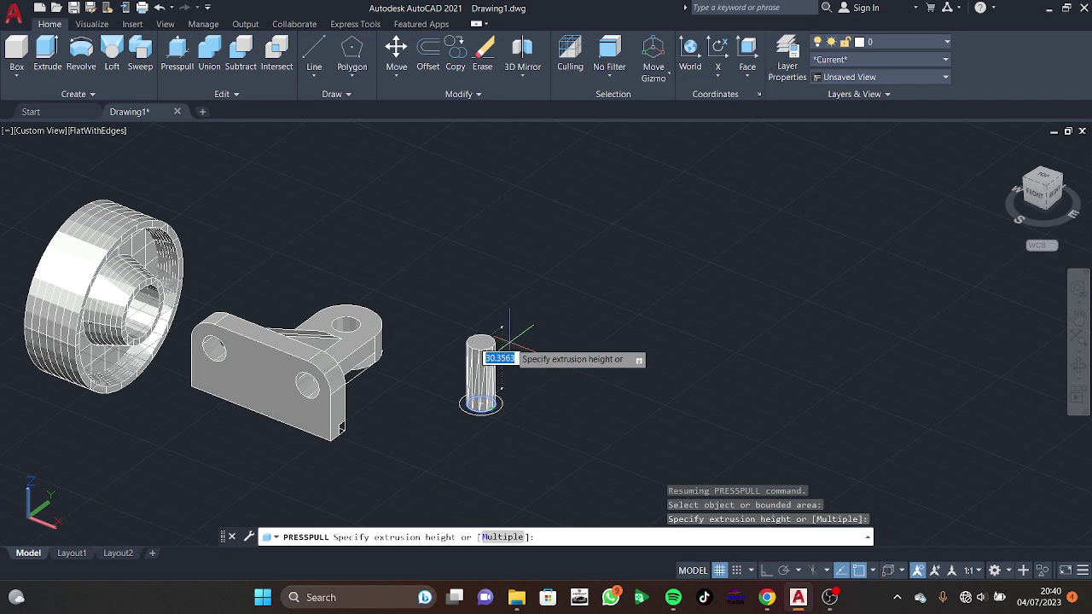
text(15)
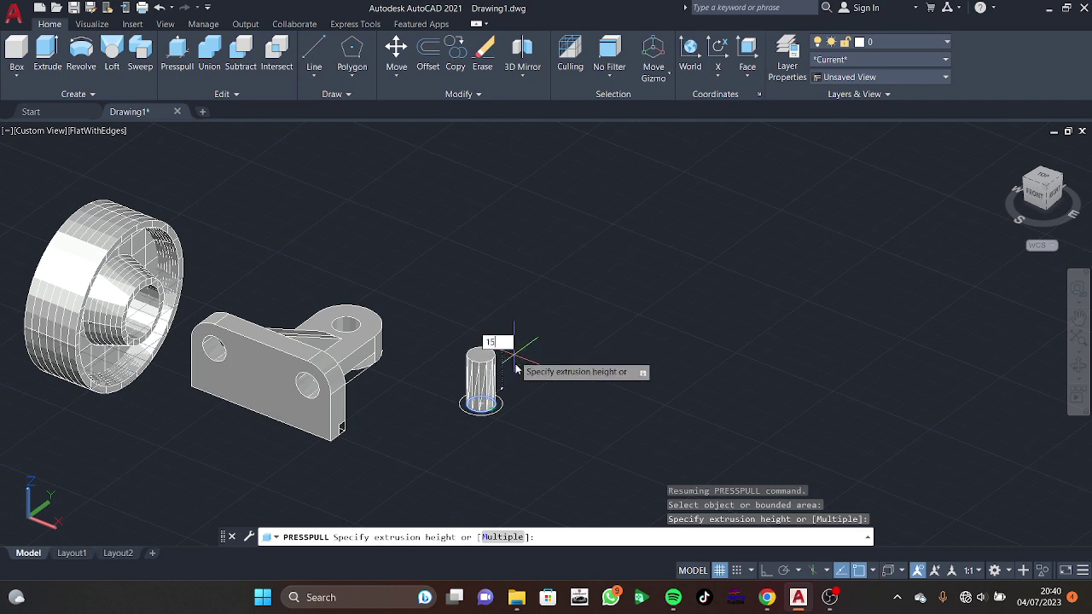
key(Return)
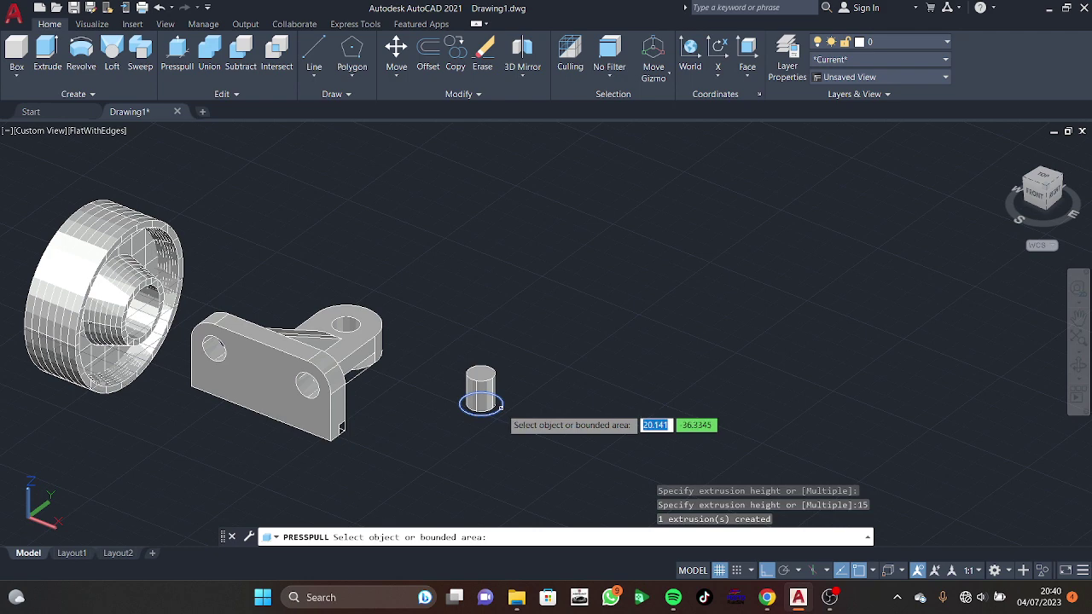
click(501, 406)
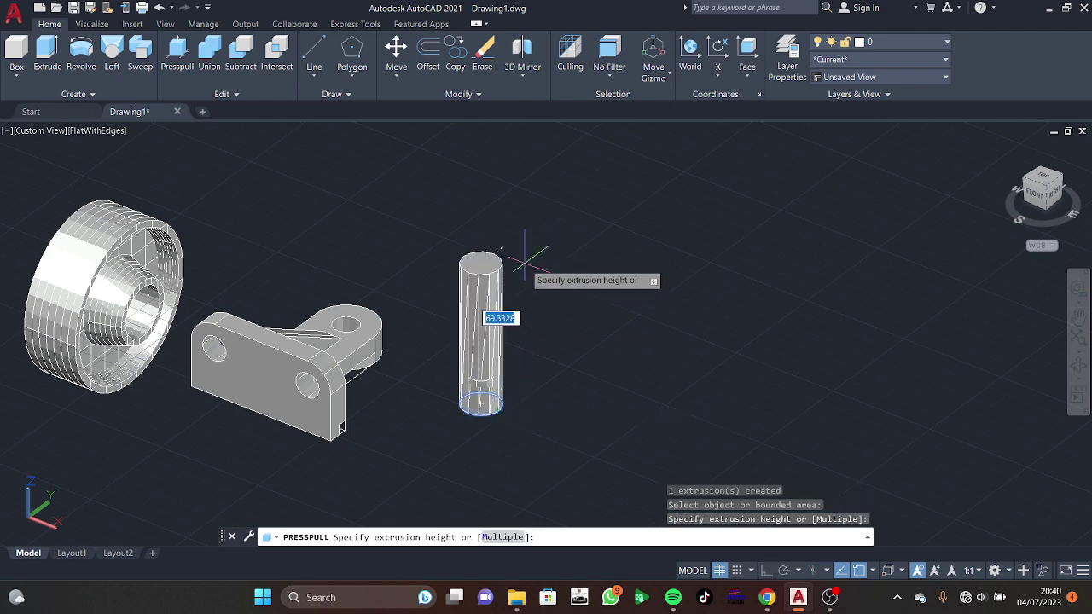
text(50)
key(Return)
key(Return)
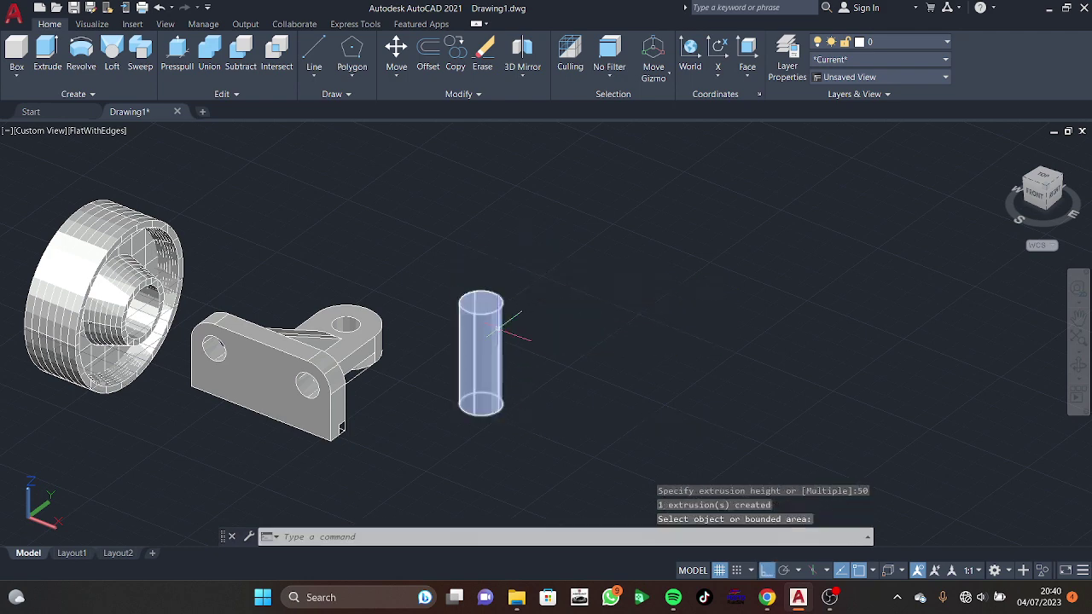
click(480, 341)
Step: Move the 50-tall cylinder up onto the short cylinder
click(396, 49)
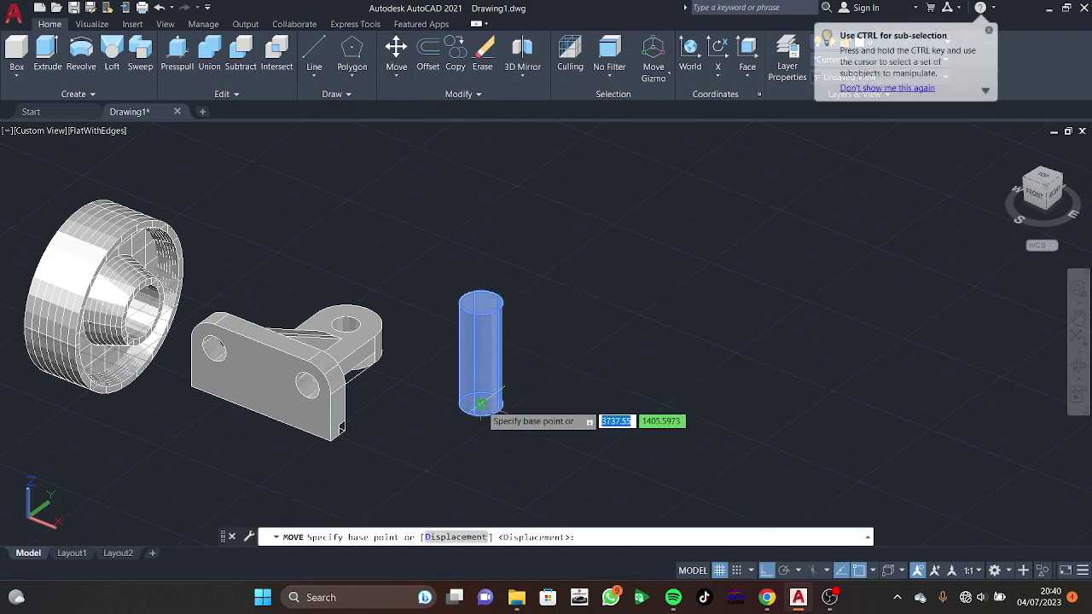
click(483, 375)
click(479, 373)
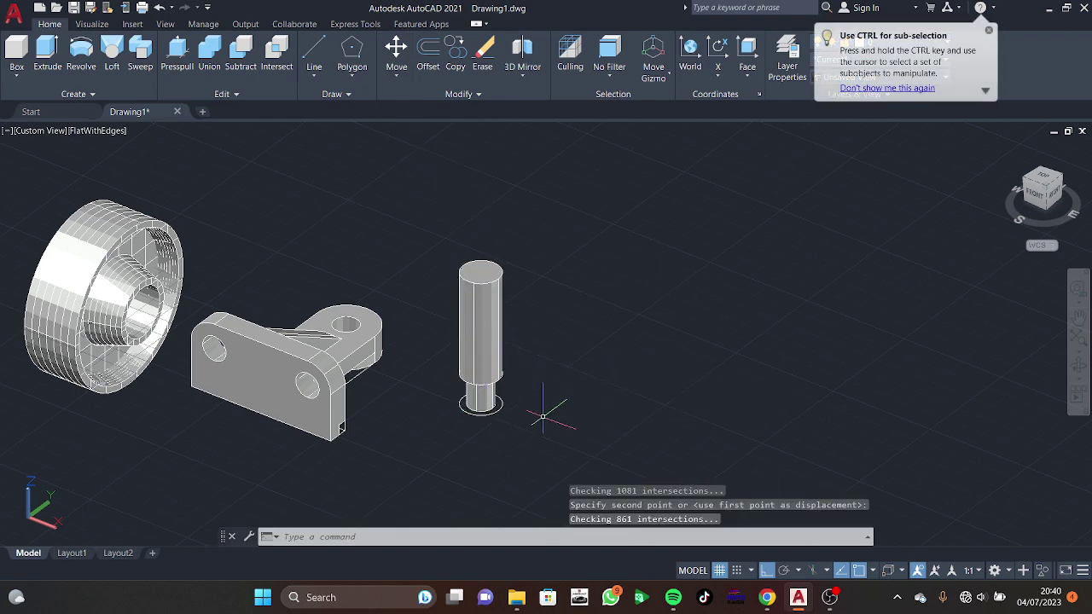
shift+middle_drag(542, 416, 533, 388)
Step: Copy the short cylinder and move the copy onto the tall cylinder's top
click(484, 371)
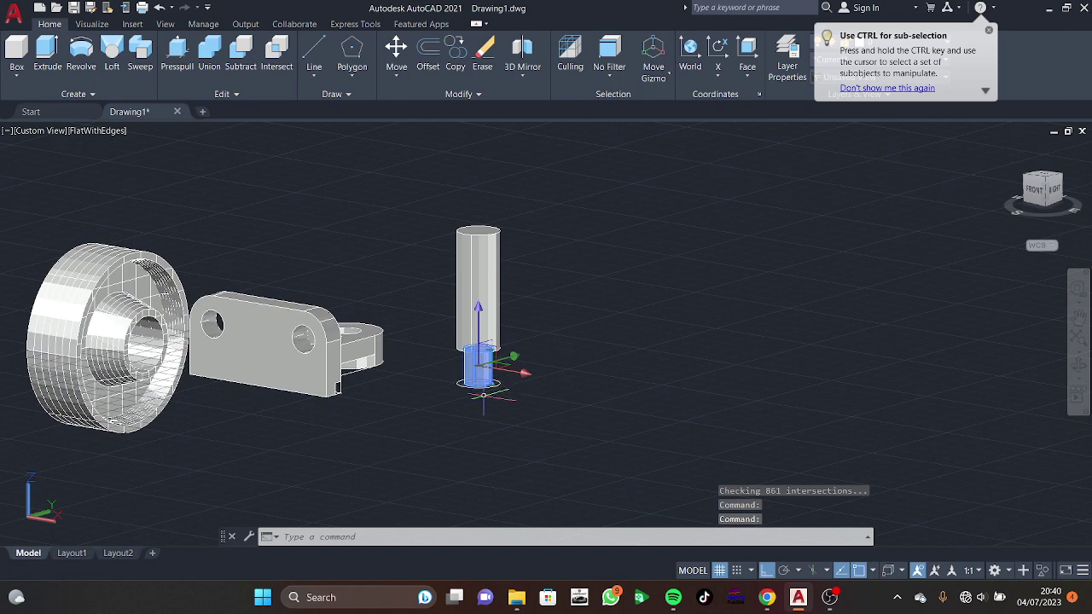
key(ctrl+c)
key(ctrl+v)
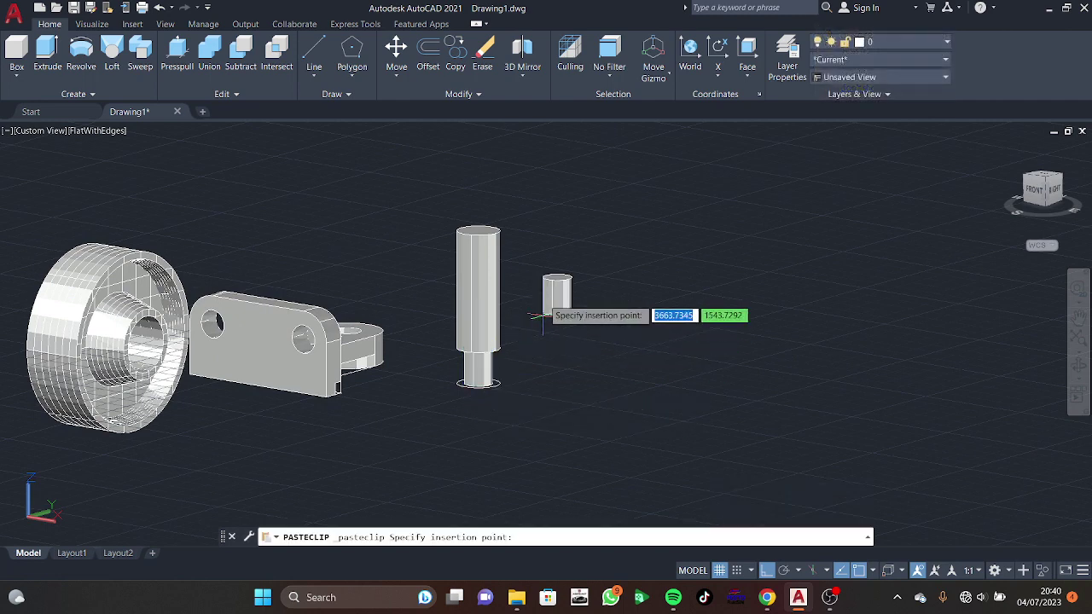
click(571, 267)
click(396, 52)
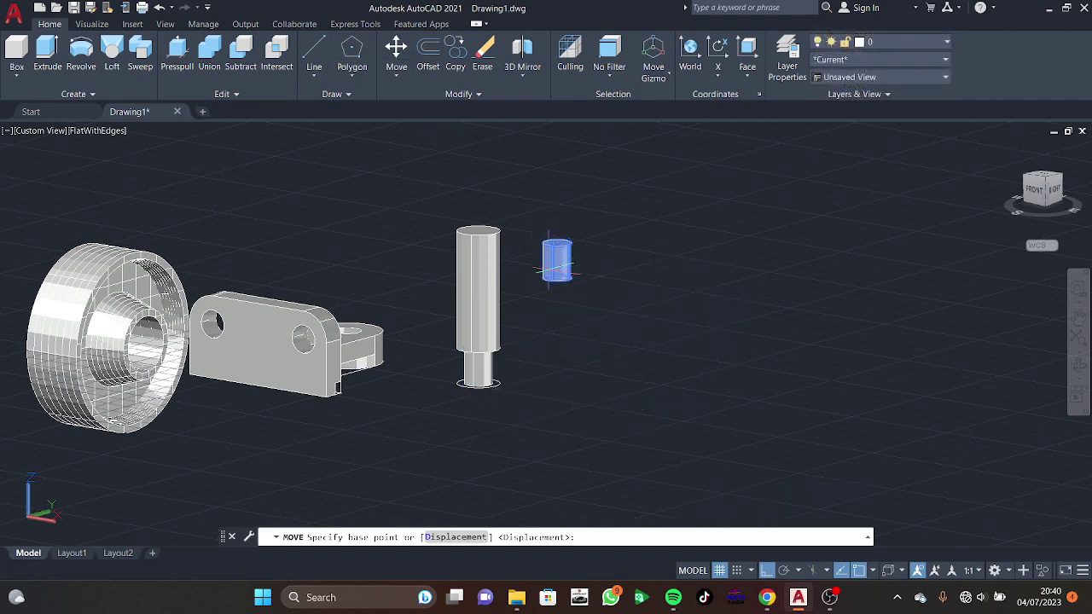
click(556, 277)
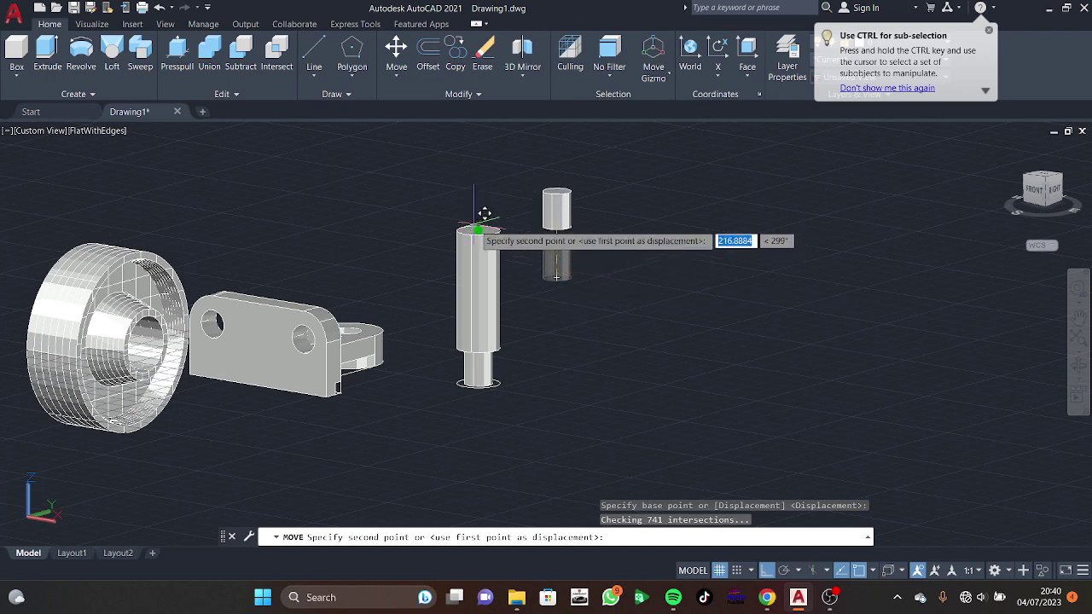
click(488, 220)
key(Escape)
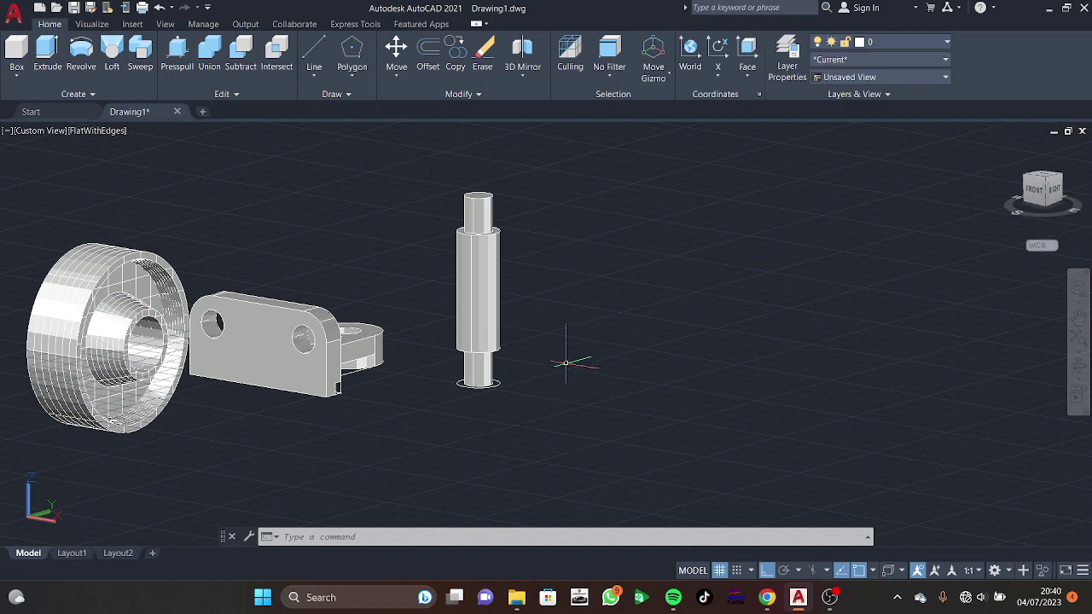
shift+middle_drag(565, 363, 1019, 288)
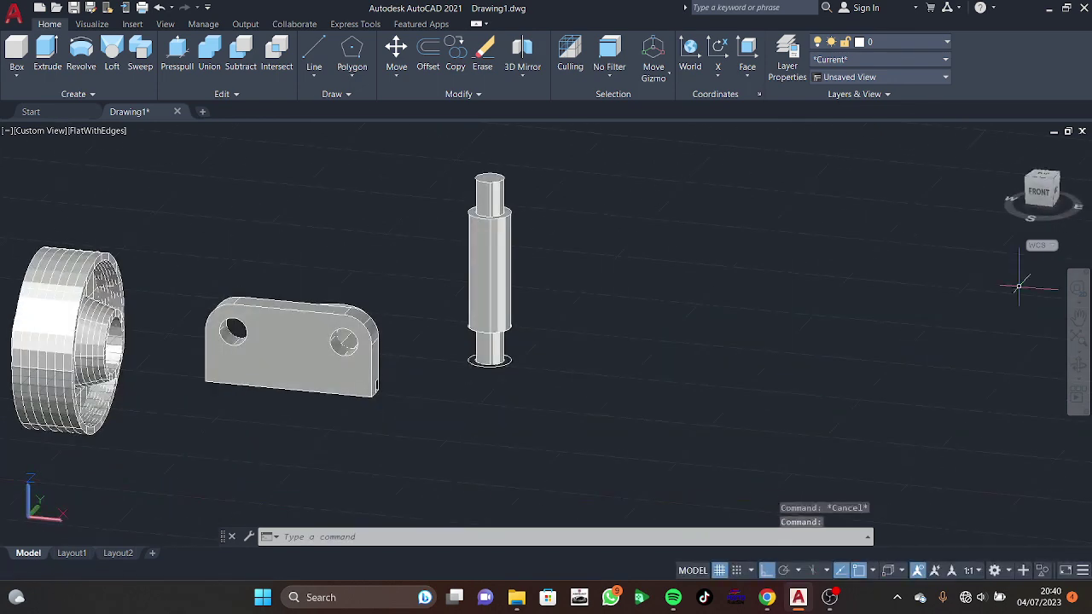
Step: Go from the front view to a zoomed-in top view of the bracket and shaft
click(1042, 191)
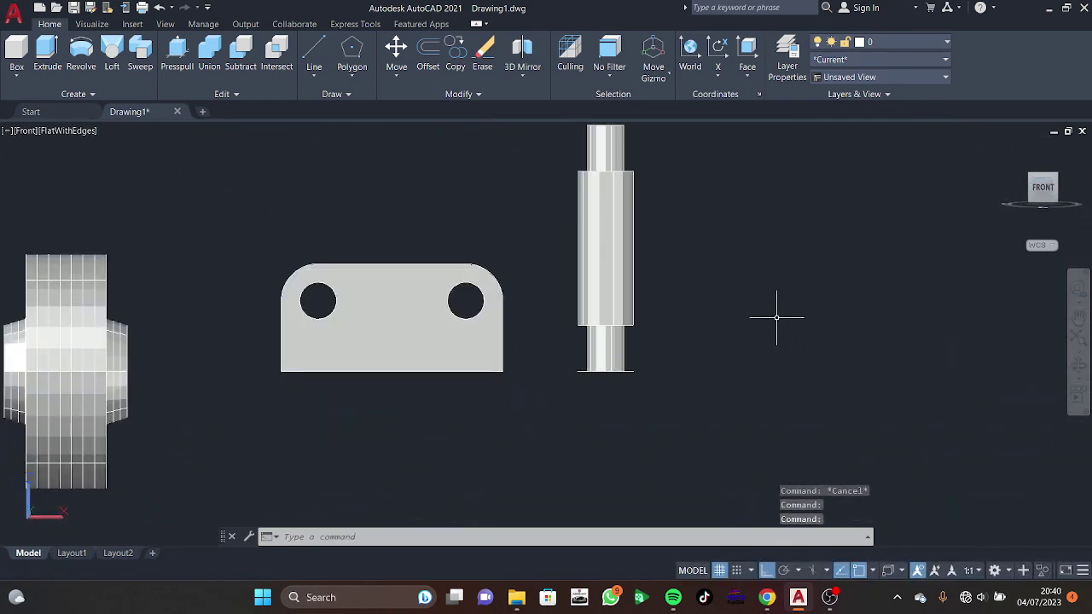
scroll(763, 312, up, 2)
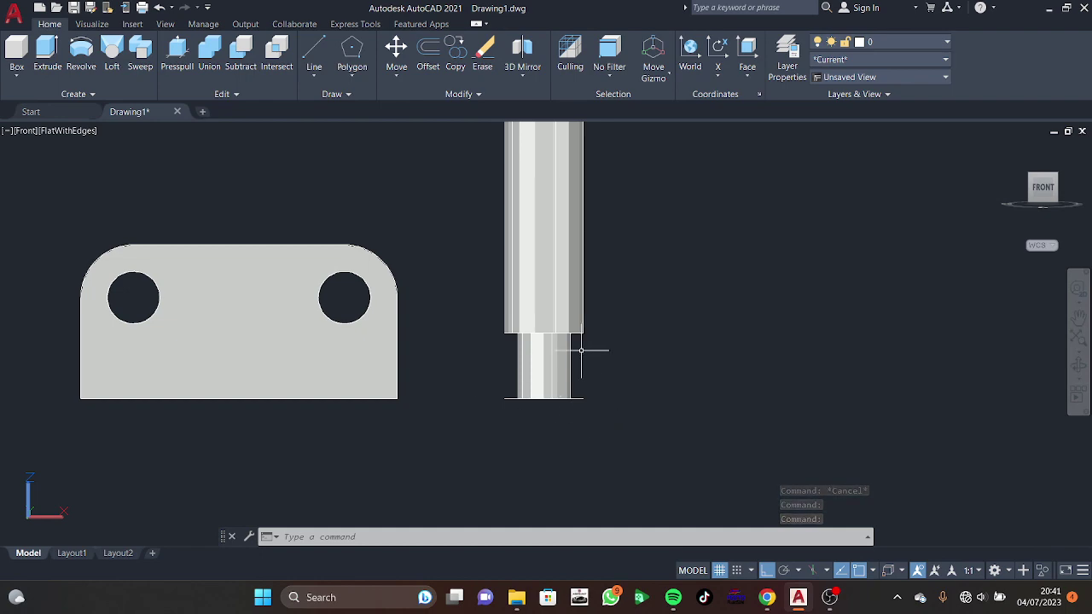
mouse_move(895, 239)
shift+middle_down()
mouse_move(887, 403)
mouse_move(878, 367)
shift+middle_up()
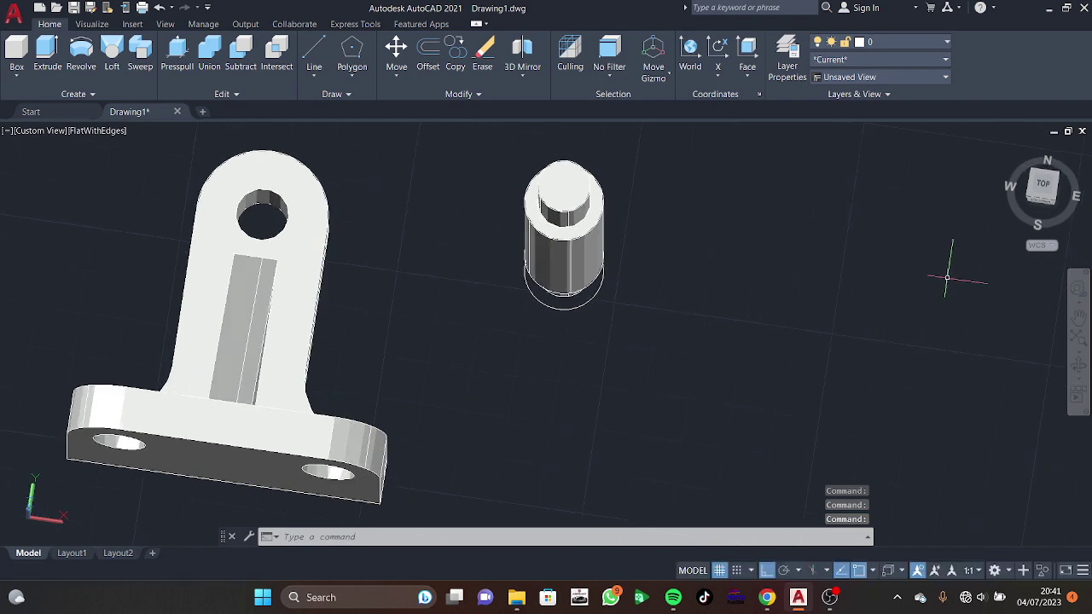
click(1042, 184)
scroll(780, 317, up, 6)
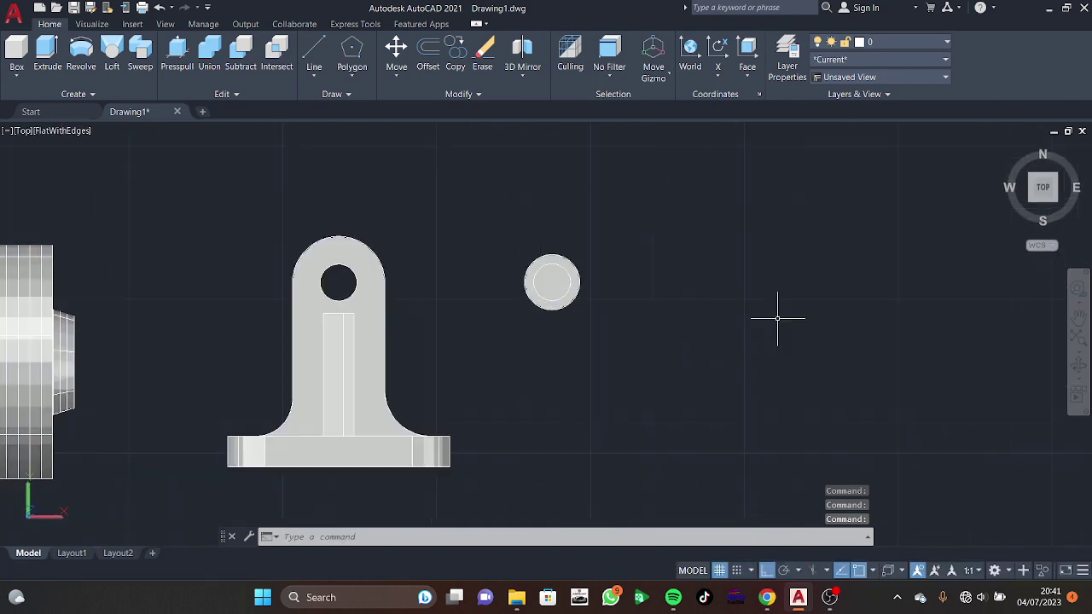
text(c)
Step: Draw a radius-3 circle centred on the shaft's top end
key(Return)
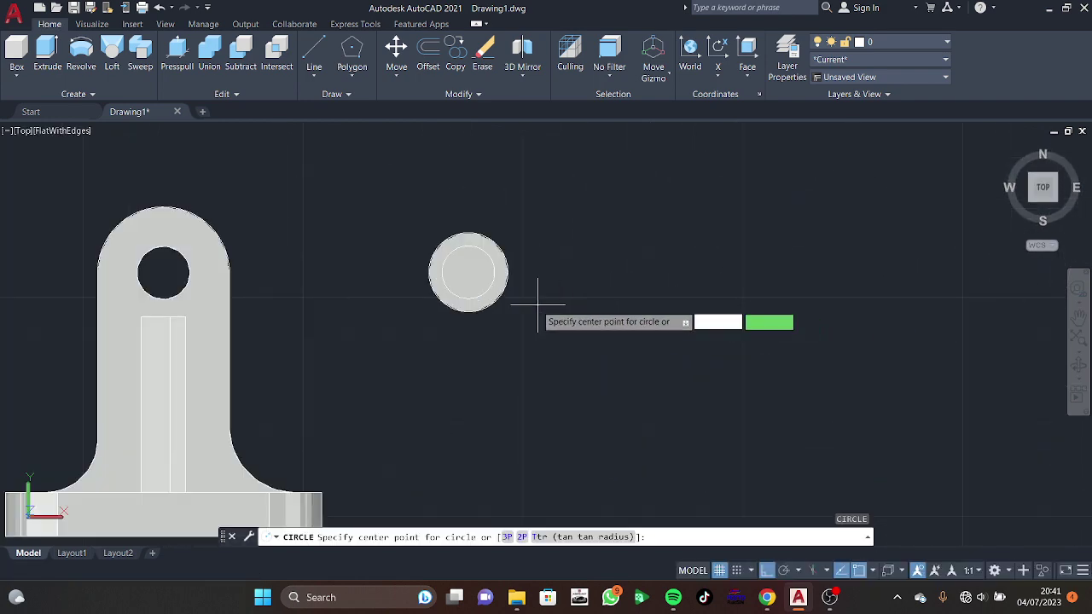
click(469, 272)
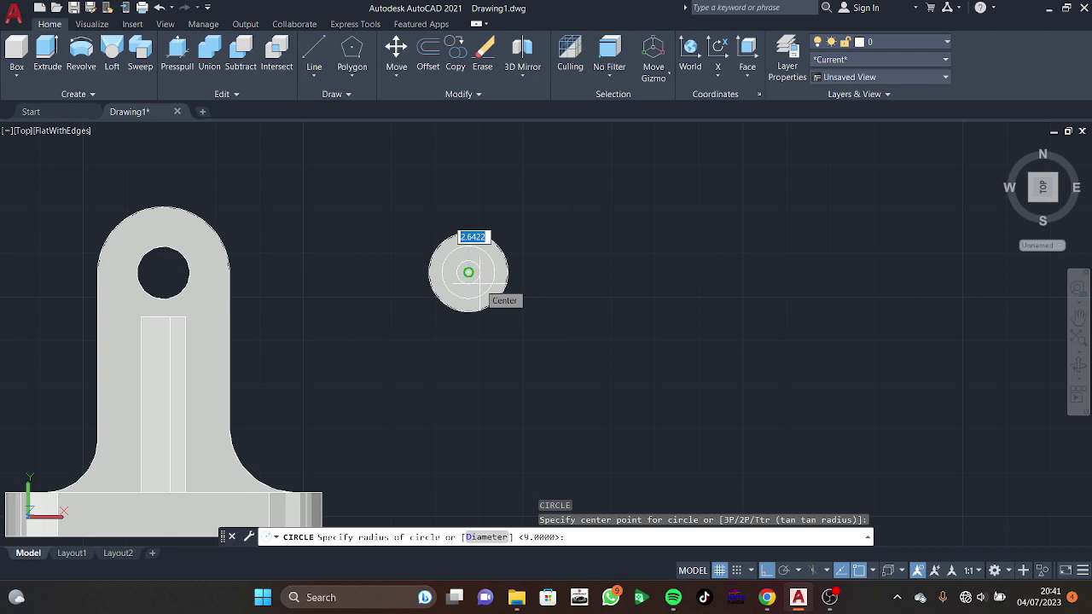
text(3)
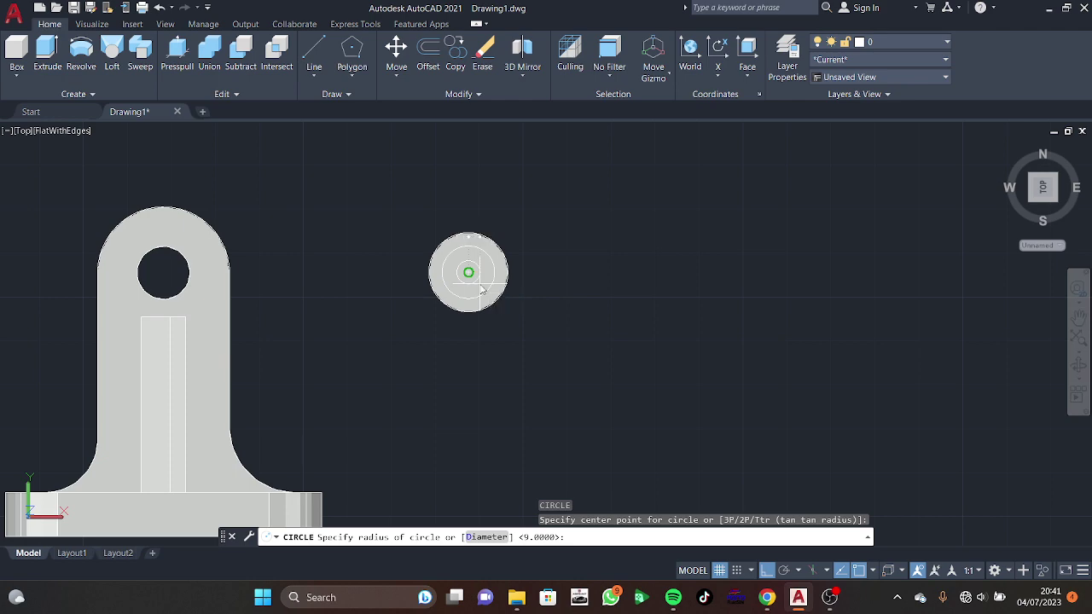
key(Return)
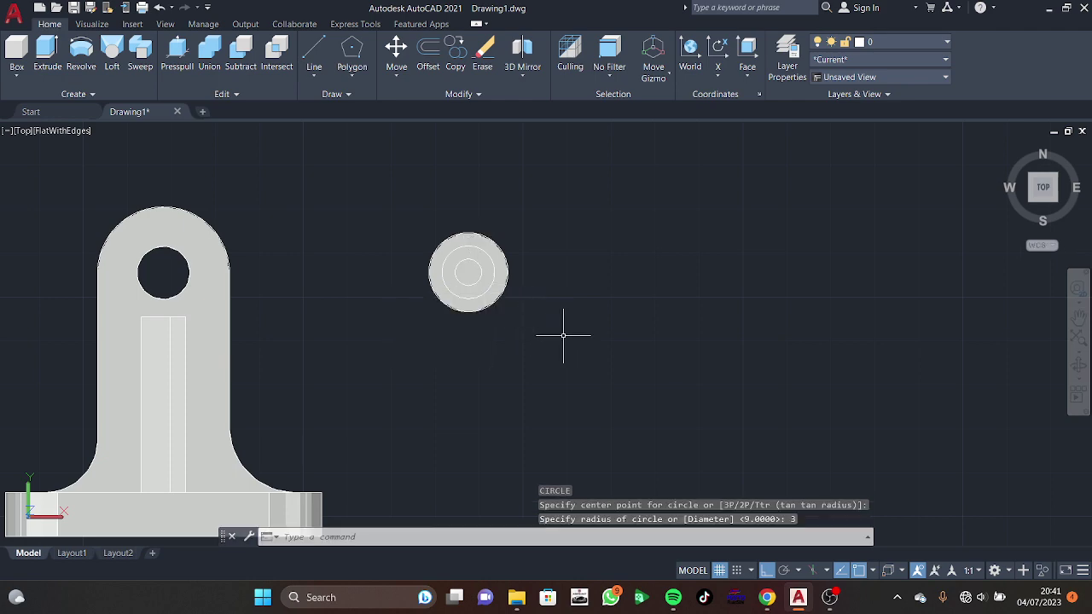
Step: Trial a 45-unit press-pull of the small circle, then undo it
mouse_move(566, 329)
shift+middle_down()
mouse_move(592, 285)
mouse_move(299, 207)
shift+middle_up()
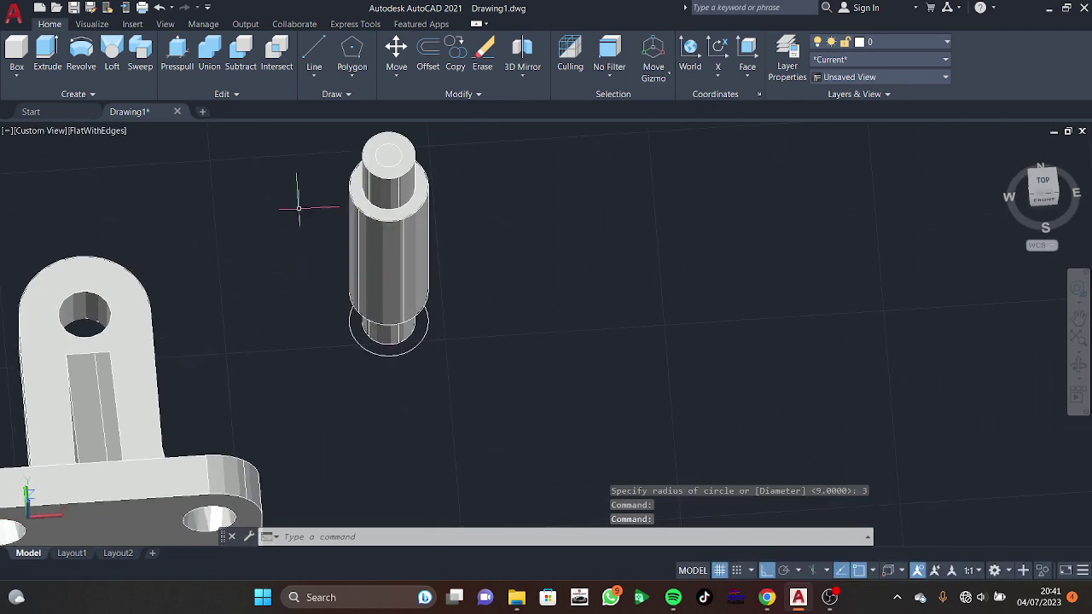
click(178, 52)
click(388, 158)
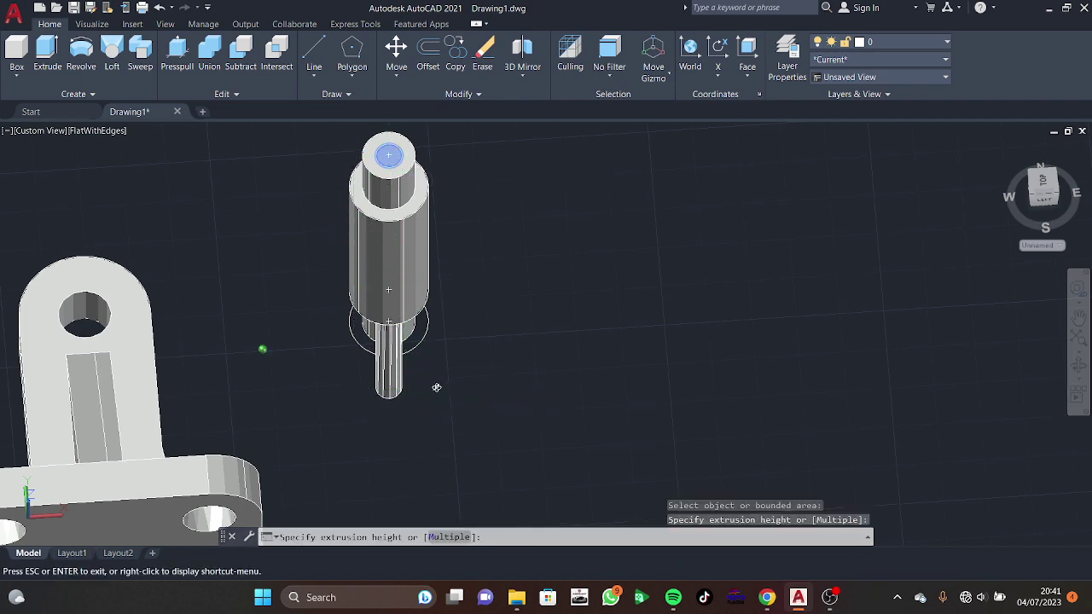
shift+middle_drag(263, 346, 436, 366)
text(45)
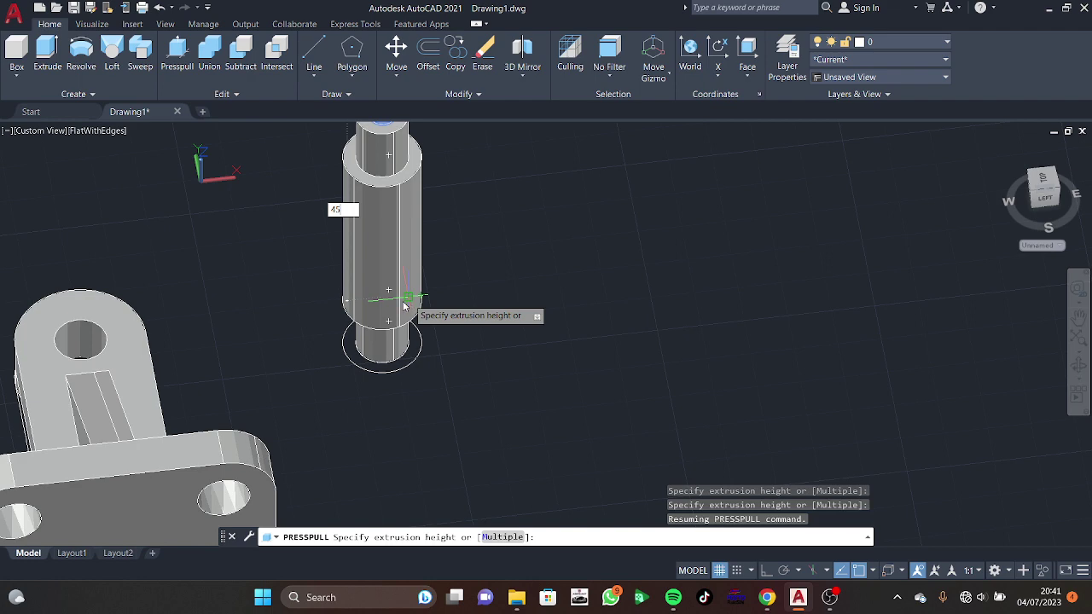
key(Return)
mouse_move(470, 244)
shift+middle_down()
mouse_move(513, 304)
mouse_move(509, 286)
shift+middle_up()
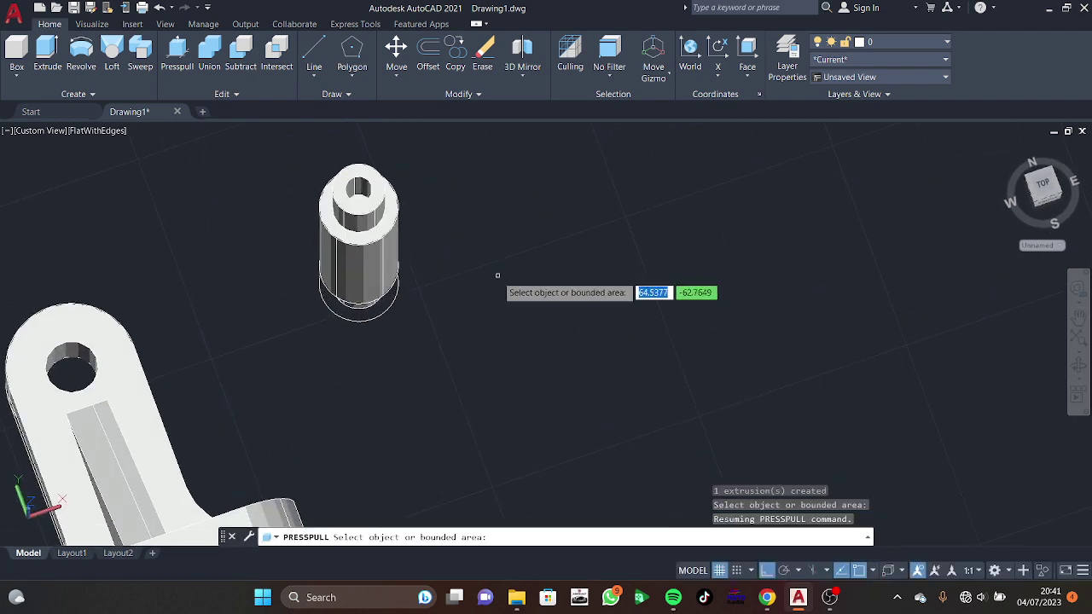
key(ctrl+z)
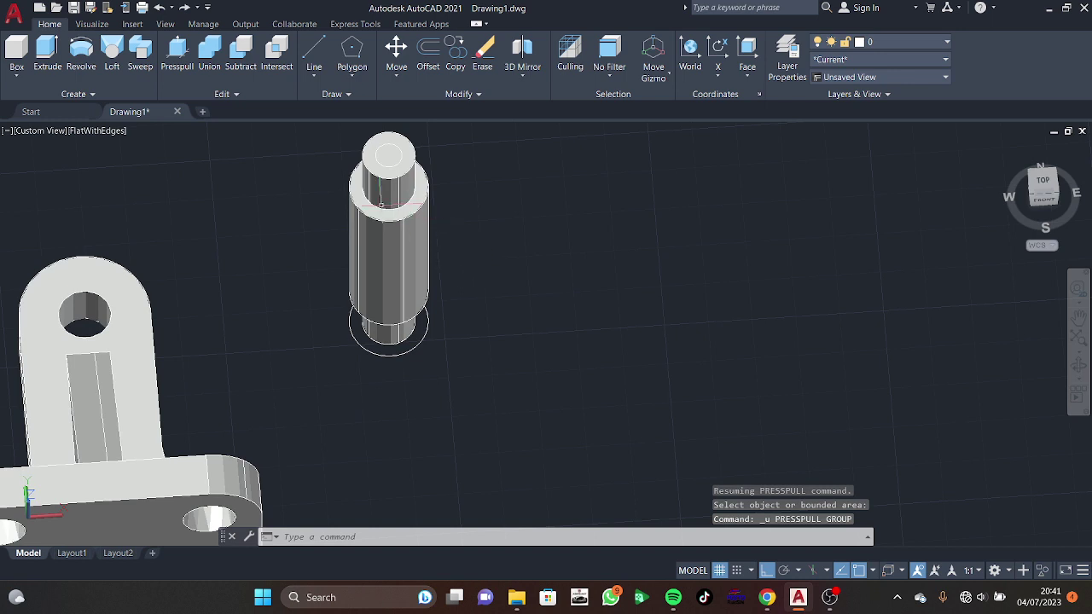
Step: Union the top, middle and bottom cylinders into one shaft solid
click(208, 68)
click(398, 214)
click(426, 236)
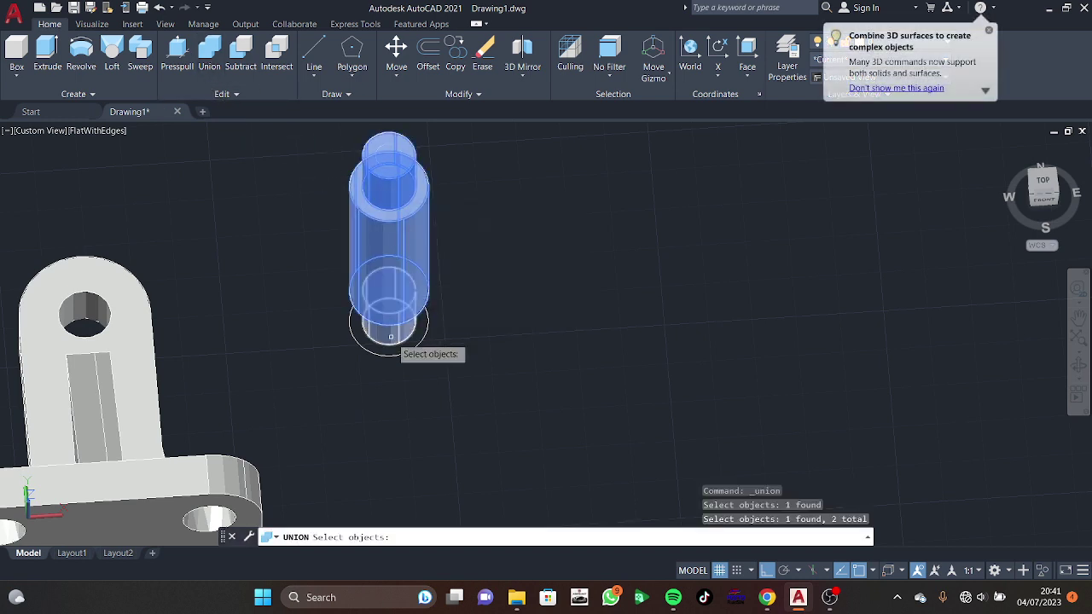
click(388, 343)
key(Return)
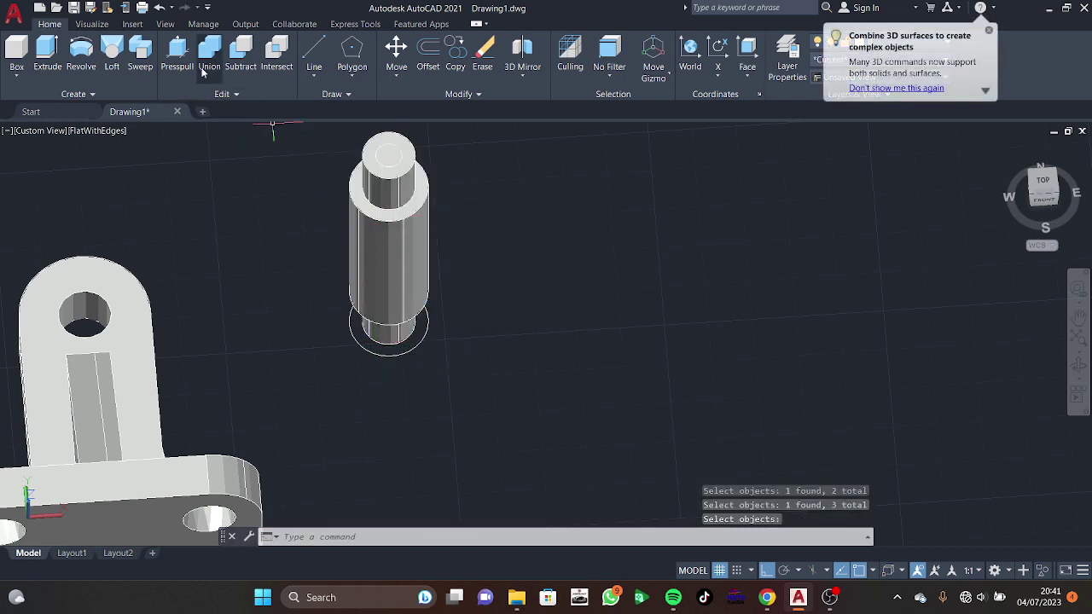
Step: Press-pull the radius-3 circle 45 into the united shaft's top end
click(177, 56)
click(388, 154)
text(45)
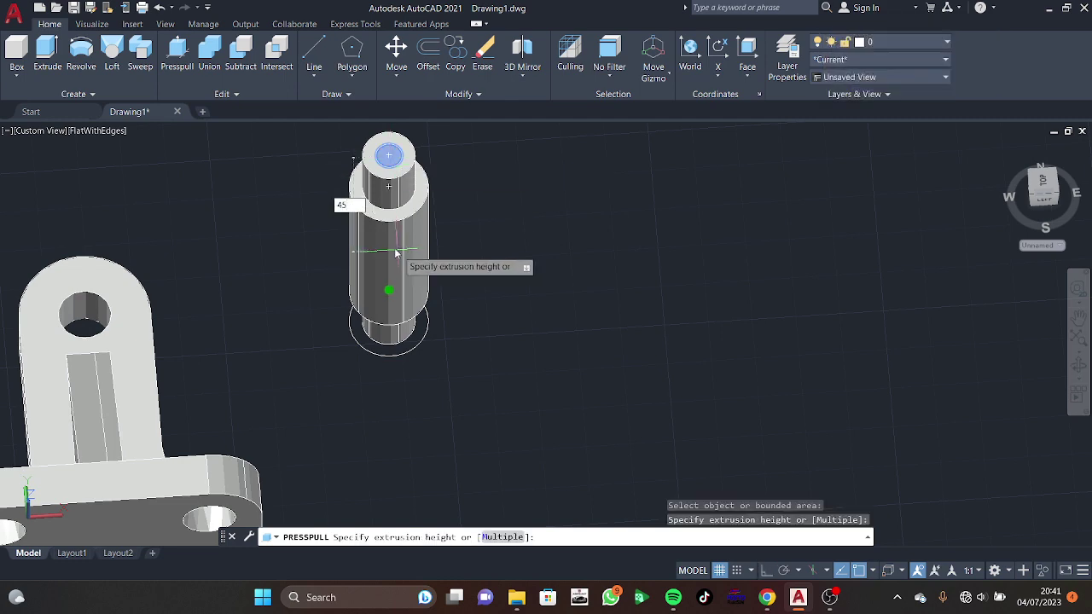
key(Return)
key(F8)
mouse_move(399, 249)
shift+middle_down()
mouse_move(500, 327)
mouse_move(507, 315)
shift+middle_up()
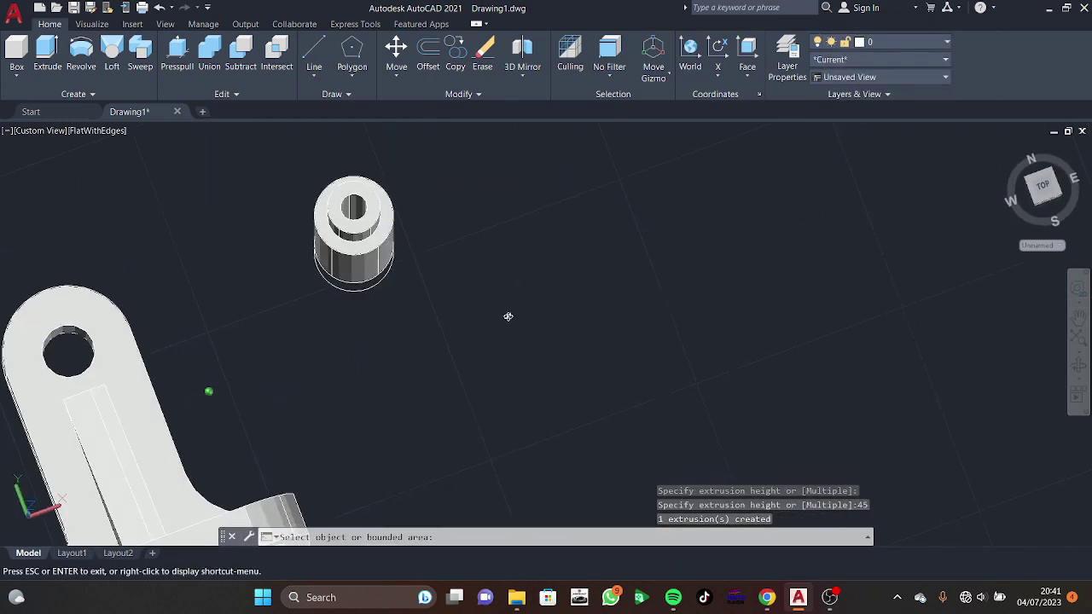
click(1042, 185)
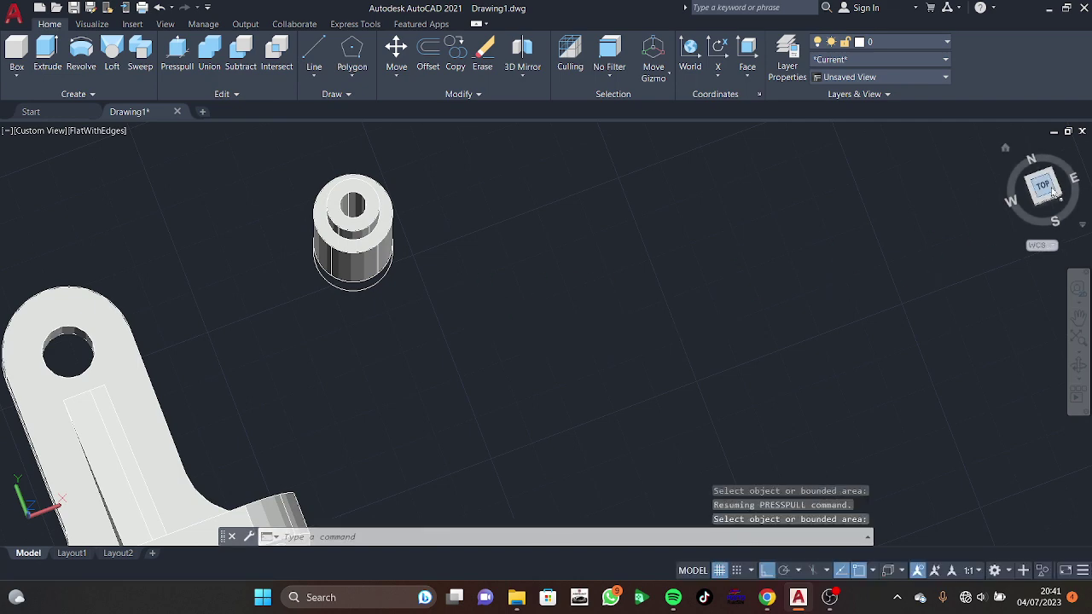
shift+middle_drag(924, 266, 922, 261)
key(Escape)
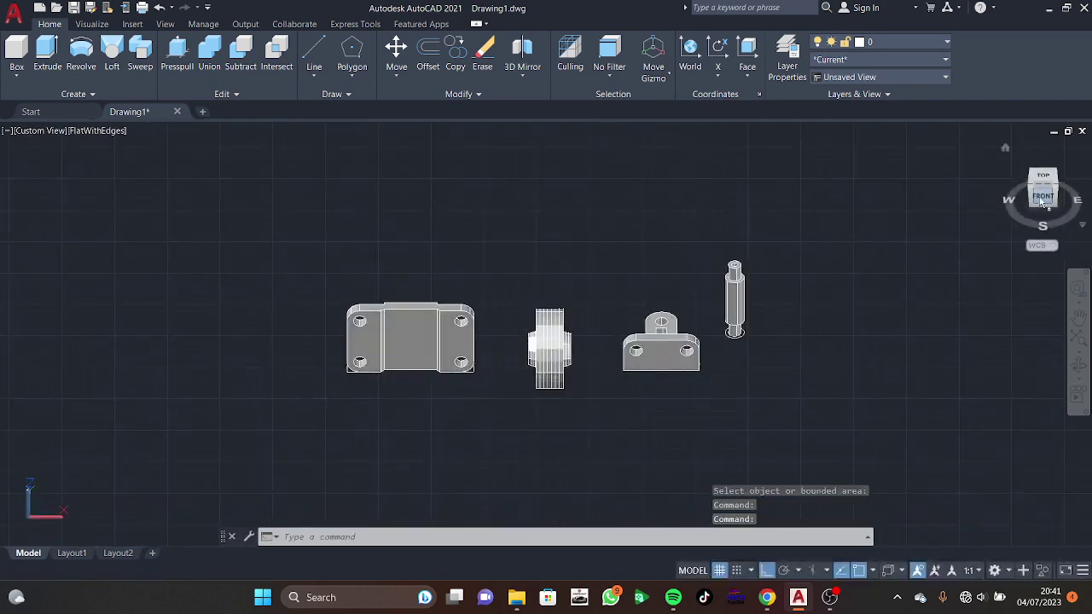
click(1040, 198)
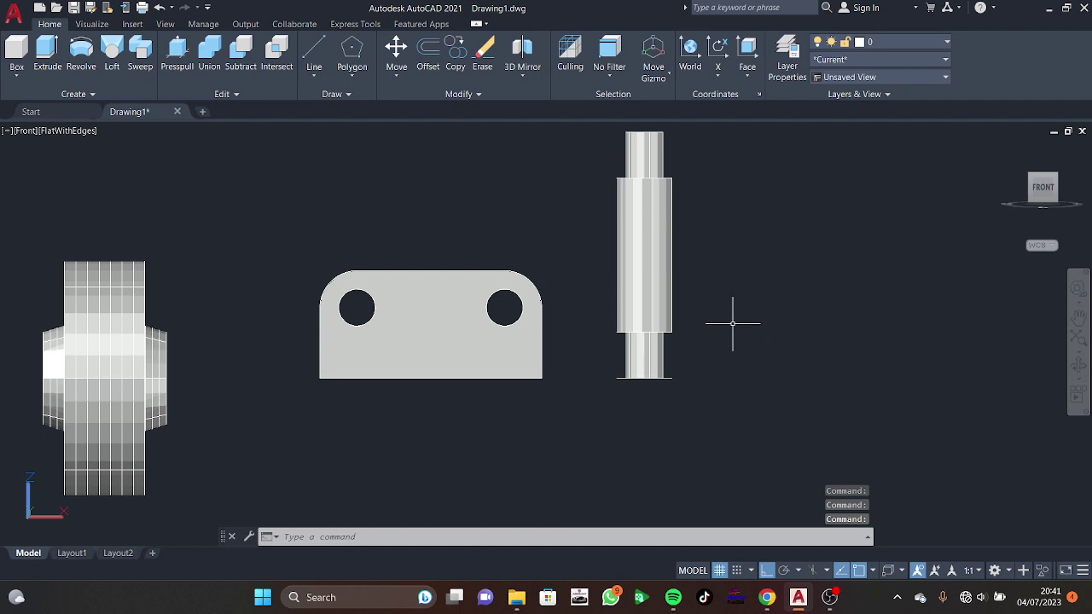
text(l)
key(Return)
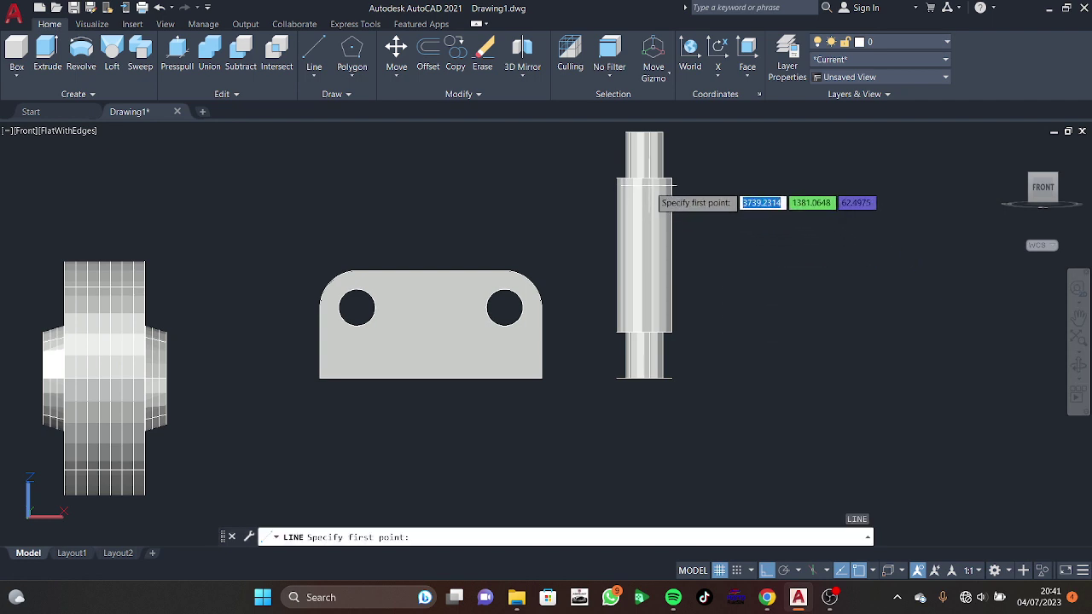
click(644, 178)
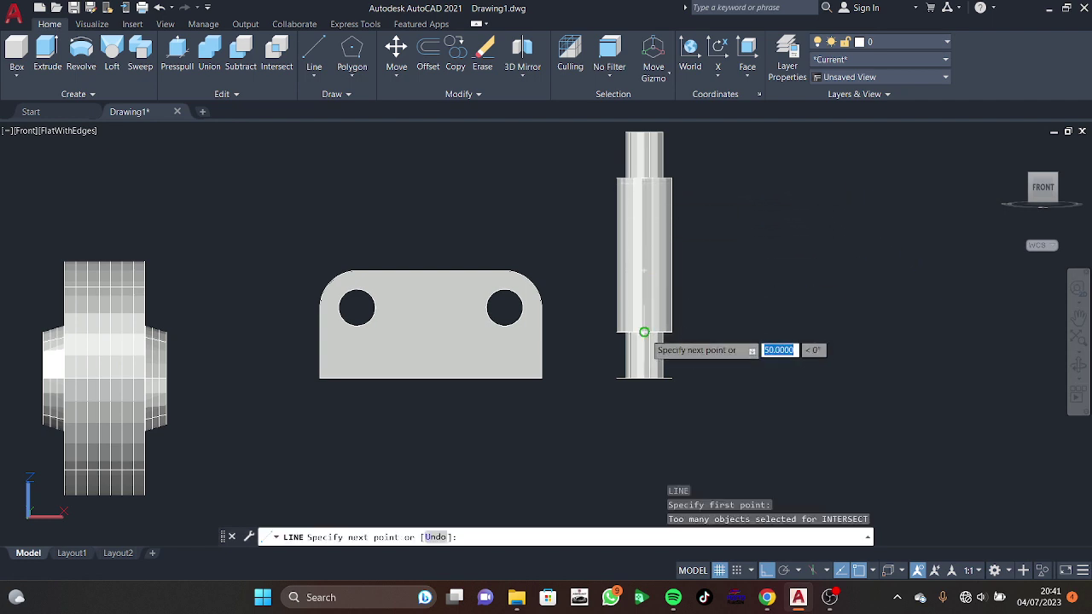
click(644, 332)
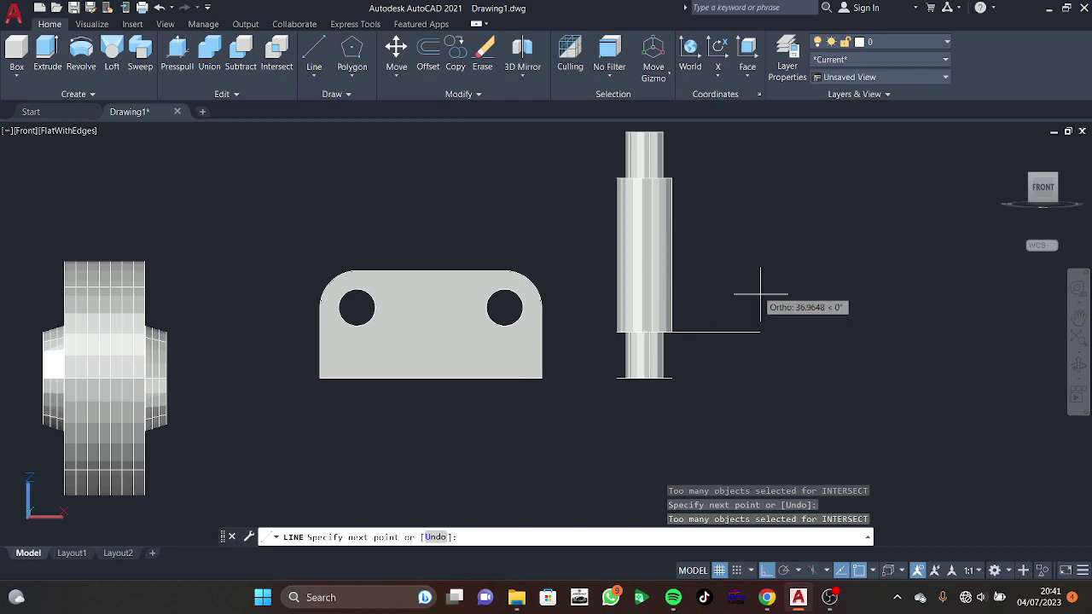
mouse_move(738, 305)
shift+middle_down()
mouse_move(763, 295)
mouse_move(763, 358)
shift+middle_up()
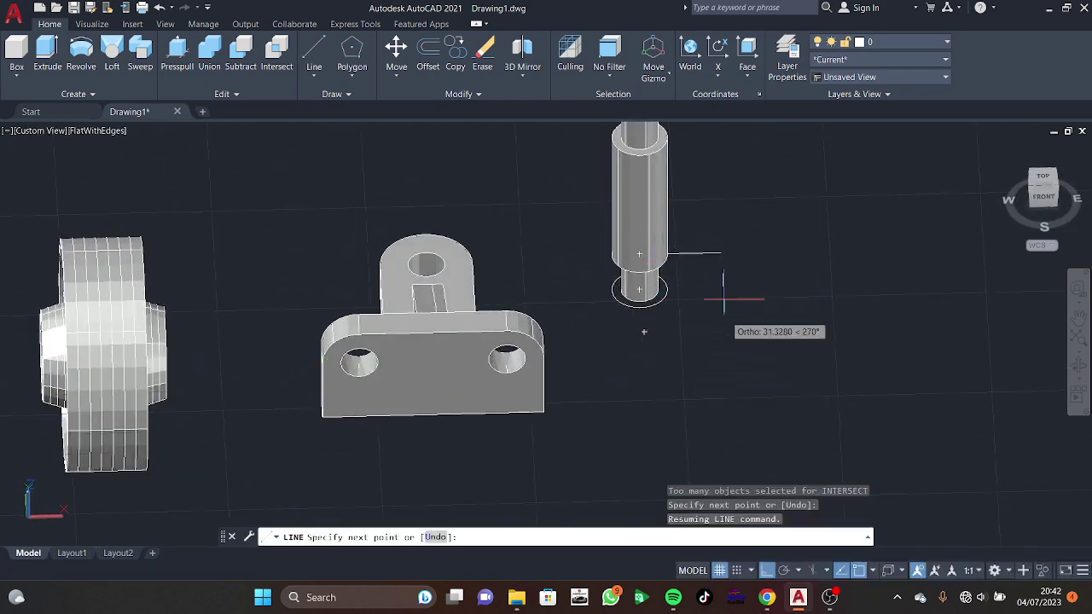
shift+middle_drag(716, 350, 772, 303)
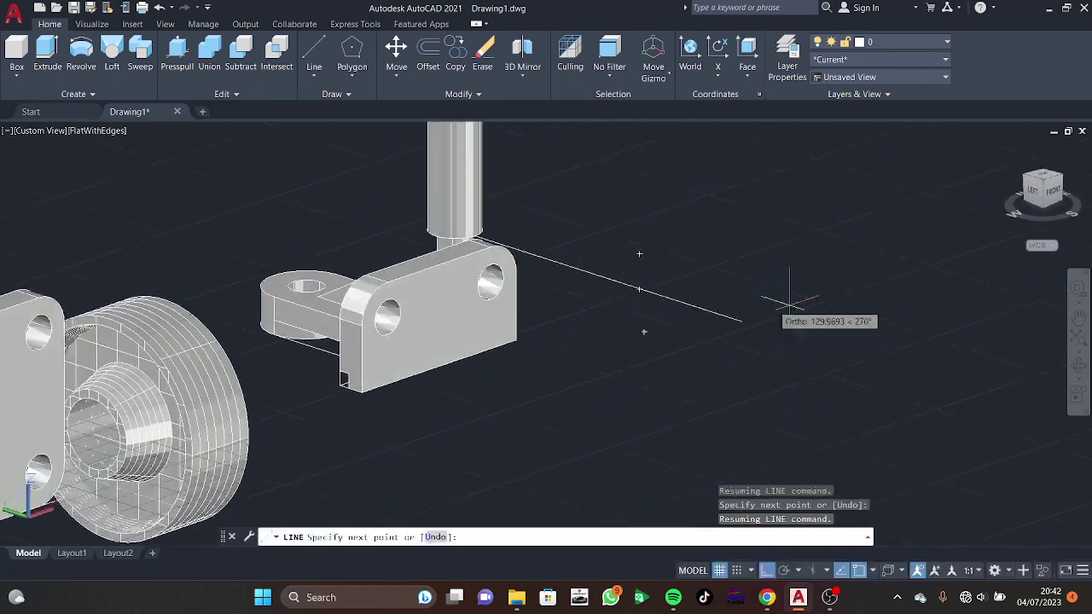
key(Escape)
key(ctrl+z)
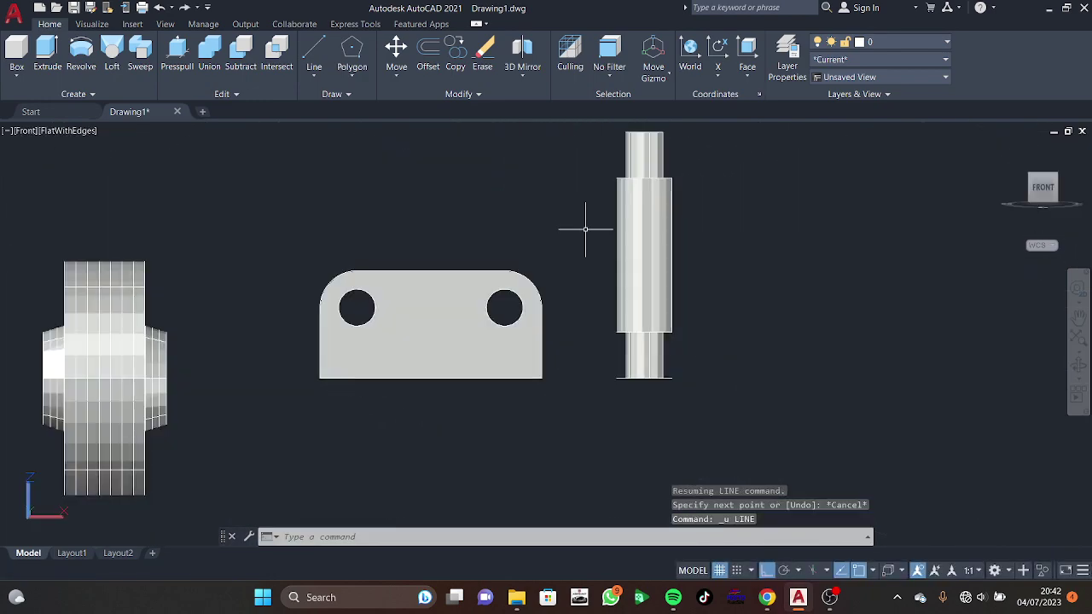
scroll(684, 279, up, 1)
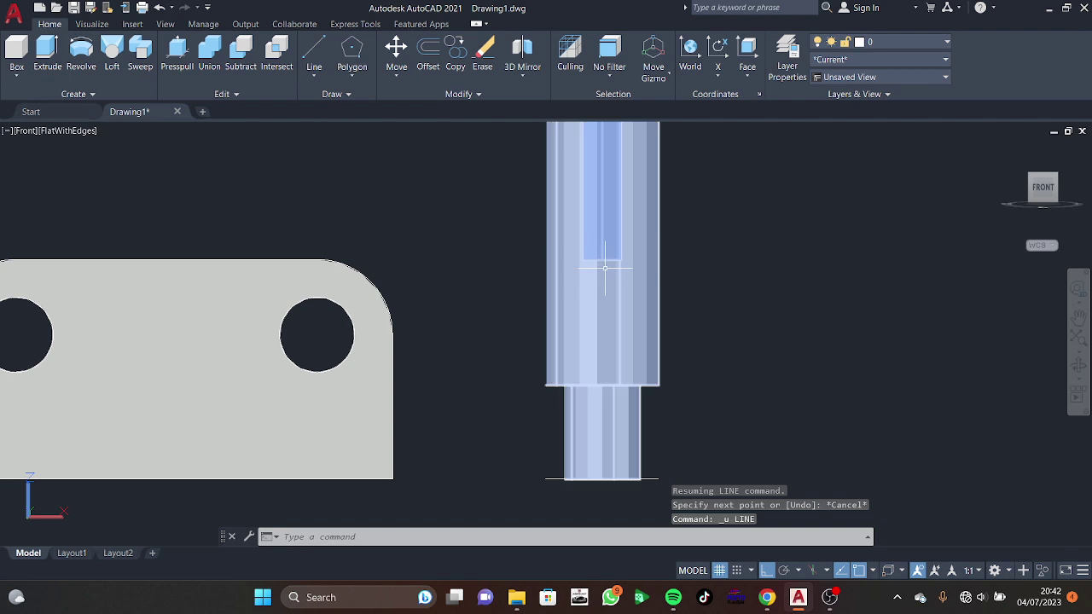
Step: Draw a 25-unit line up the shaft axis from the shoulder's centre, then open visual styles
middle_drag(605, 268, 583, 288)
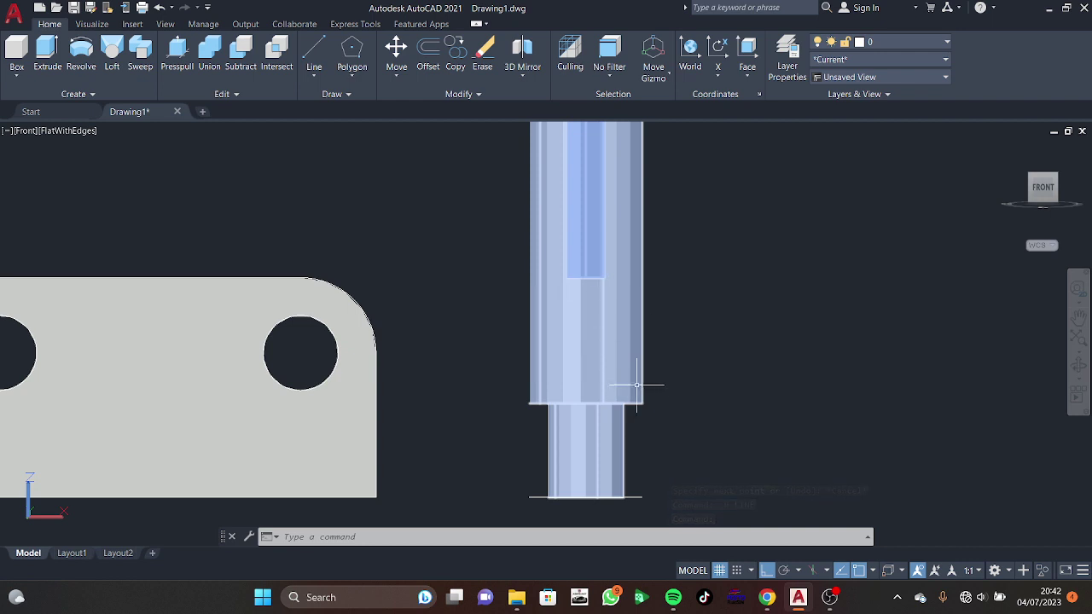
shift+middle_drag(646, 400, 648, 377)
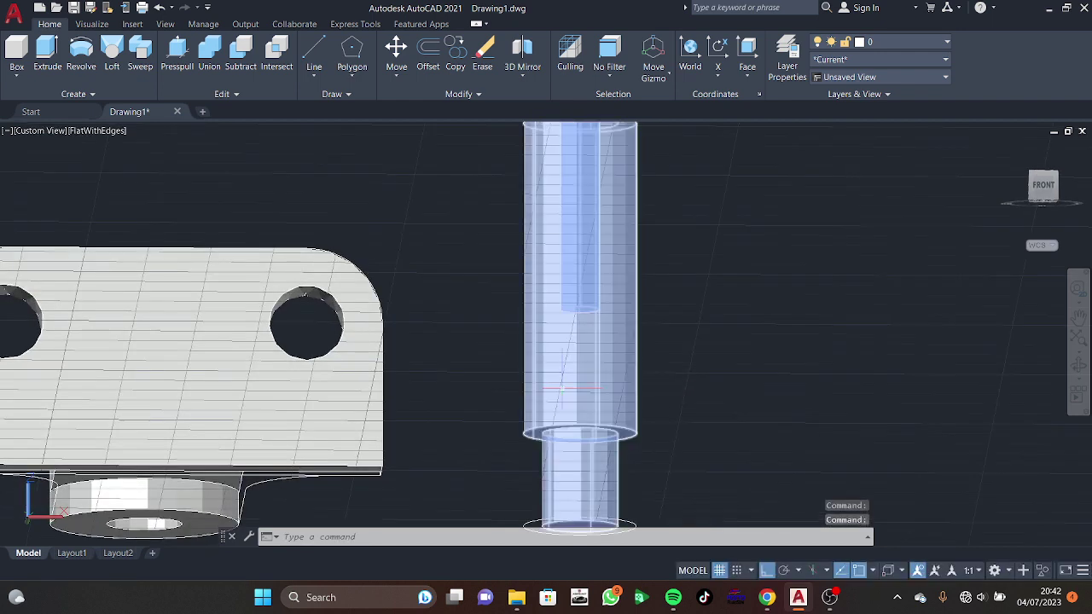
key(Return)
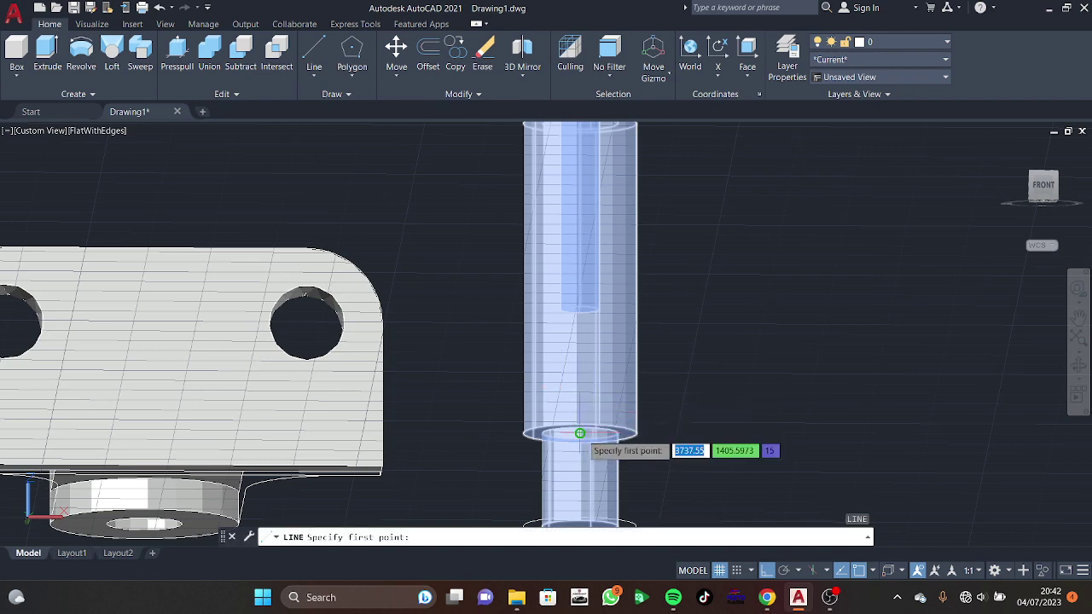
click(579, 434)
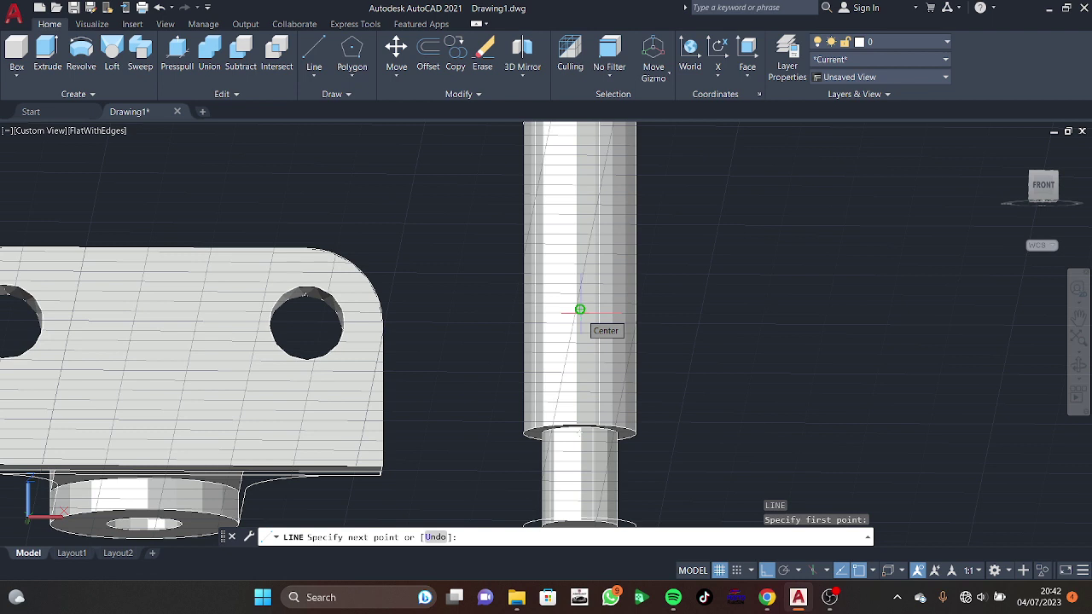
text(25)
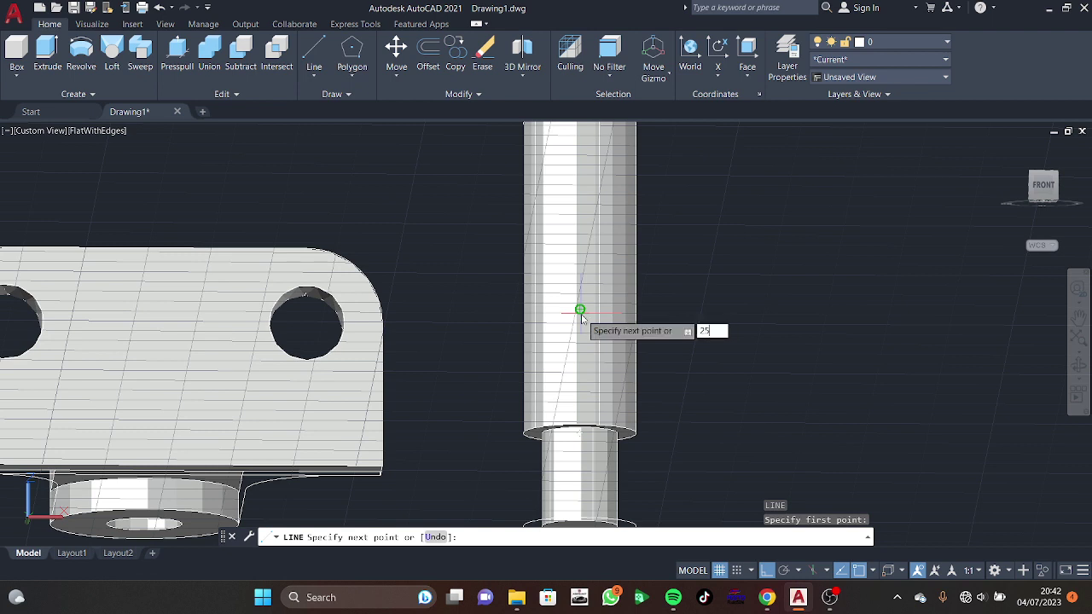
key(Return)
key(Escape)
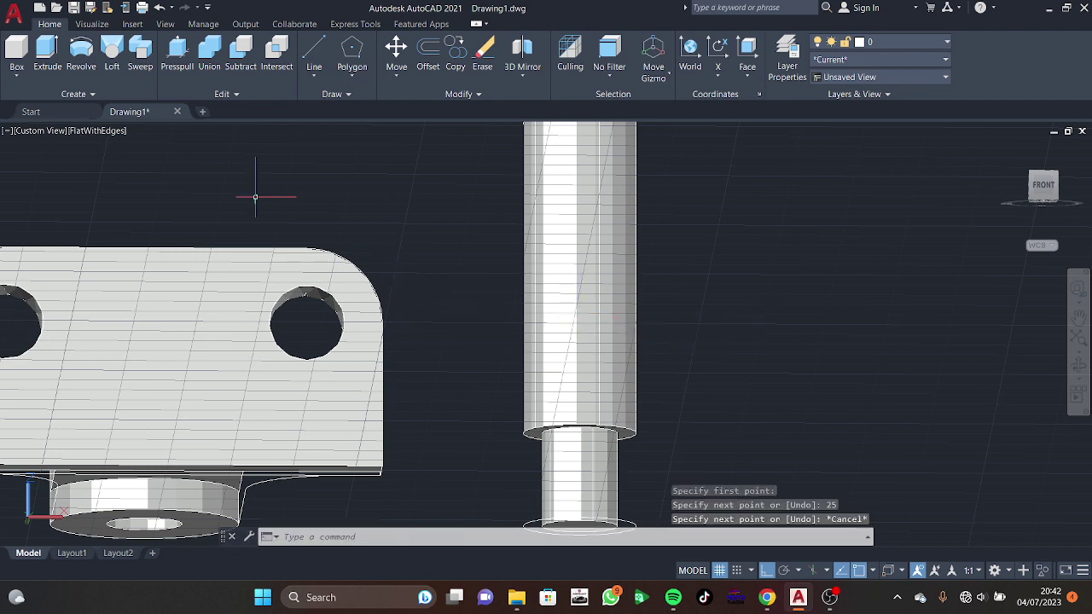
click(95, 132)
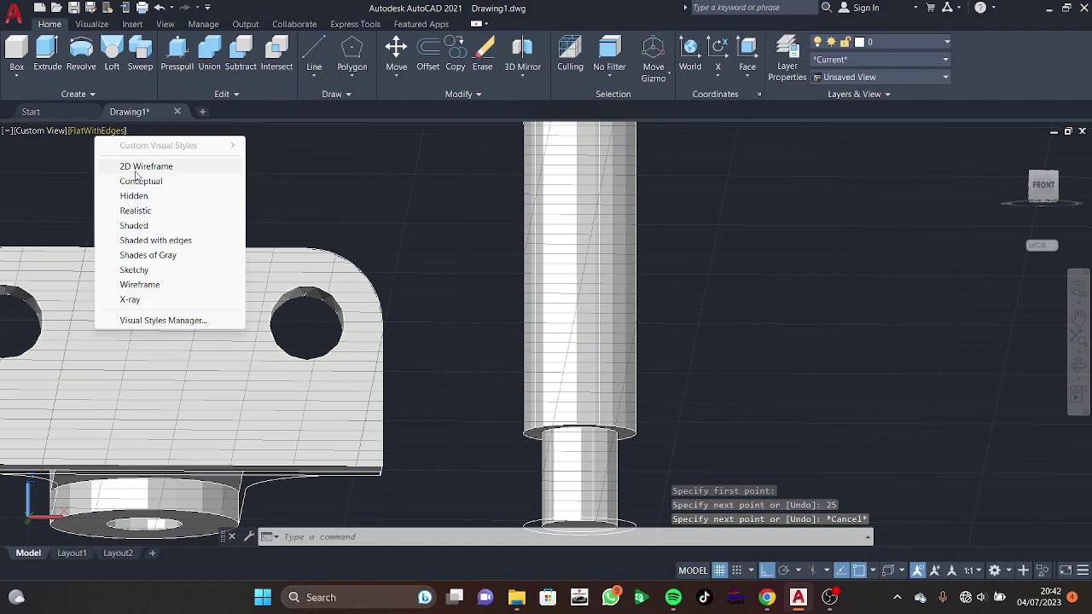
Step: Set the visual style to 2D Wireframe and return to the Front view
click(139, 165)
shift+middle_drag(635, 270, 653, 289)
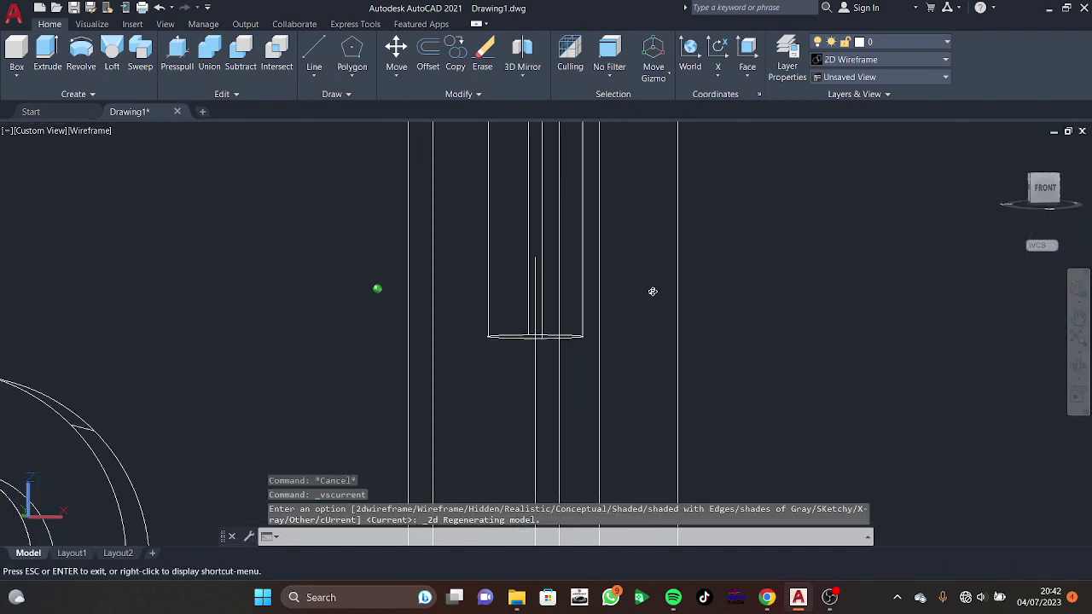
text(c)
key(Return)
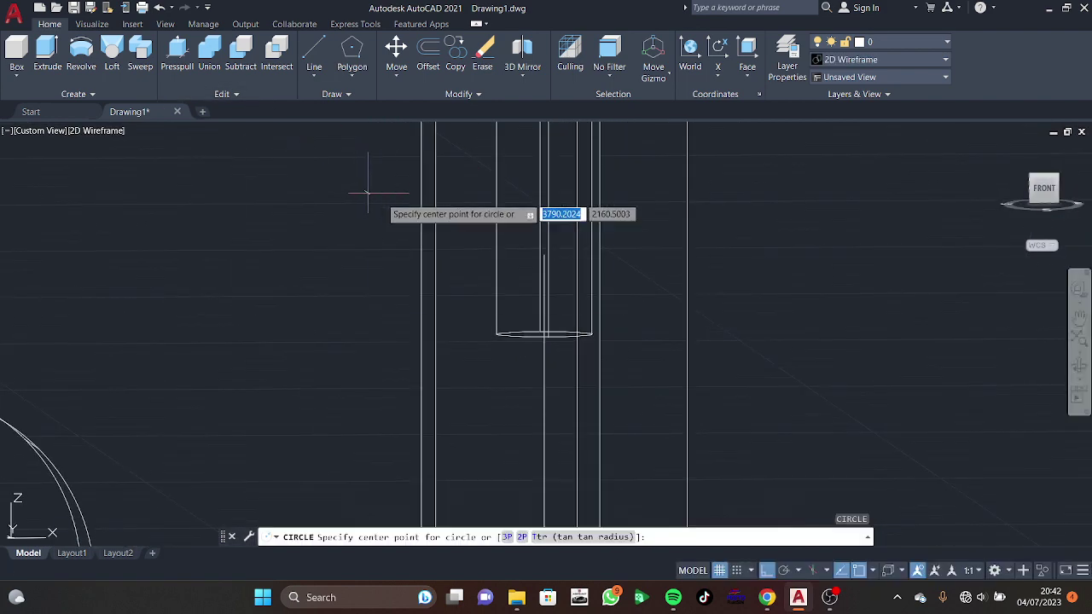
click(543, 254)
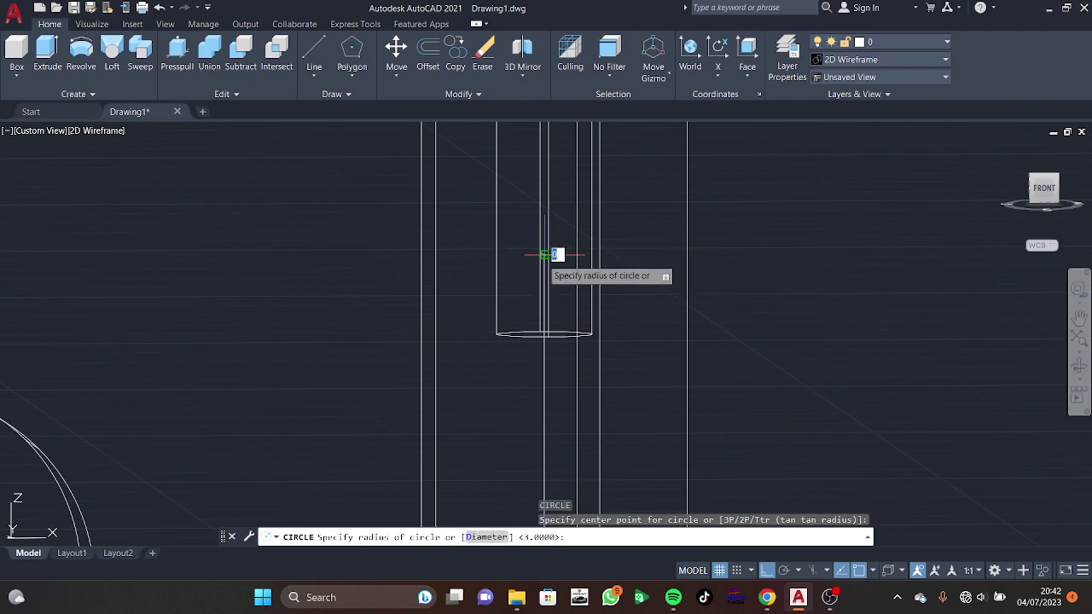
key(Escape)
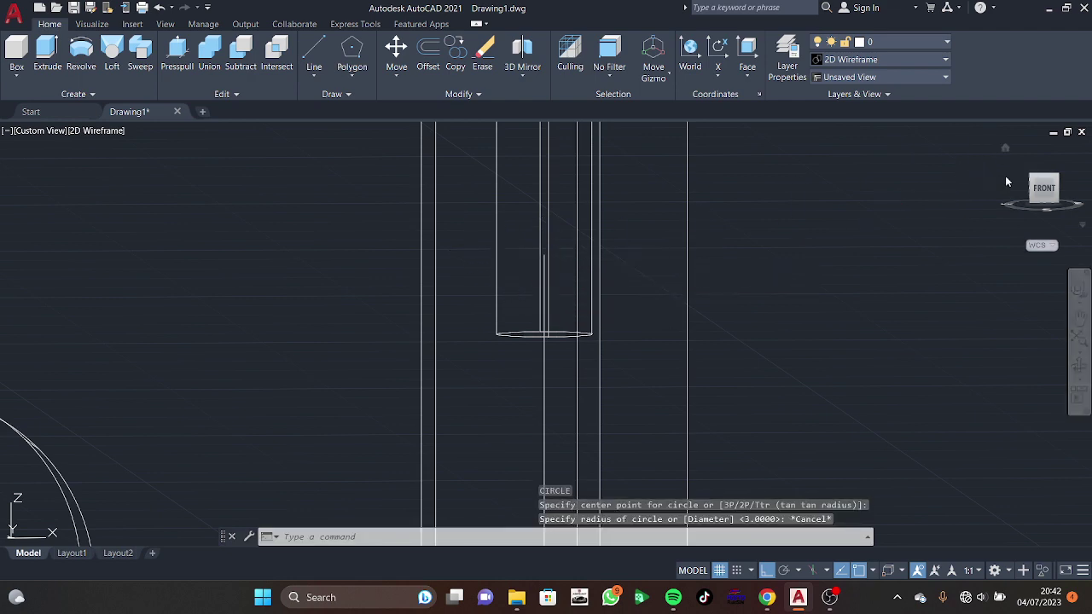
click(1044, 196)
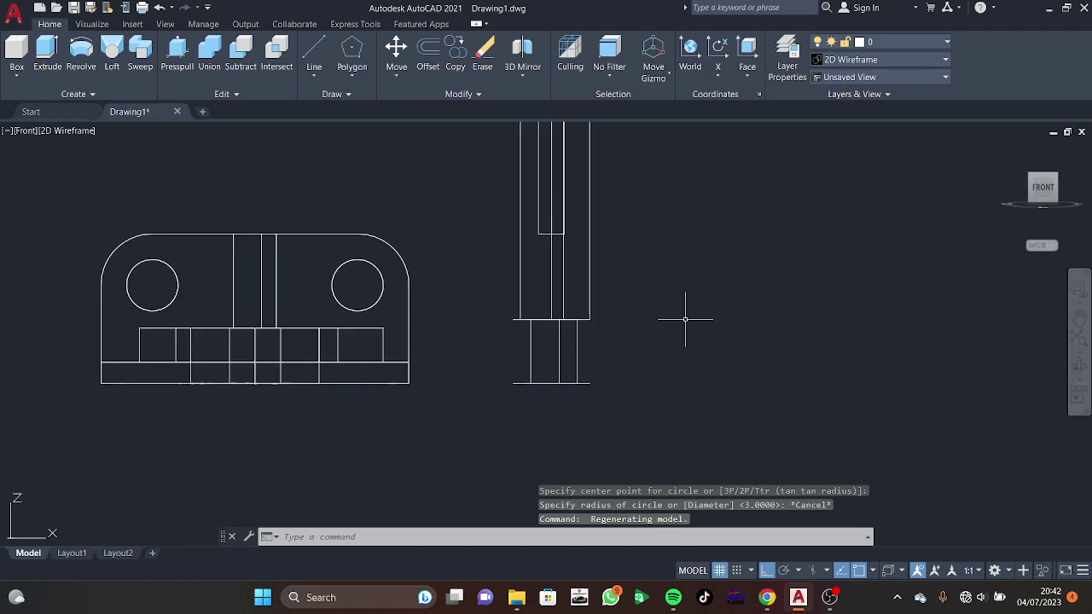
Step: Restore the shaded display of the solids with the SHADE command
click(749, 59)
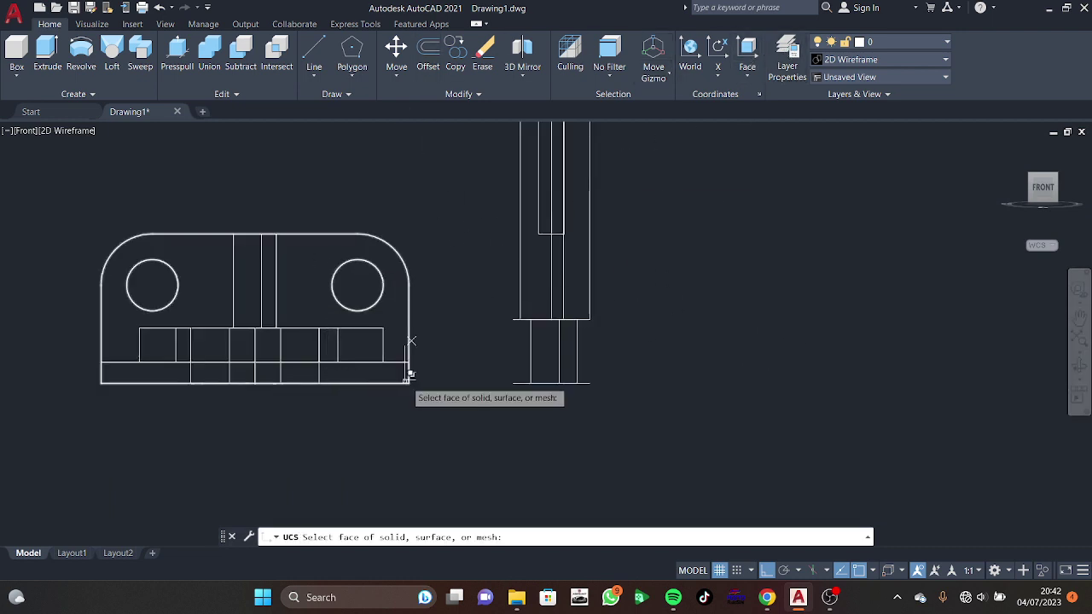
key(Escape)
text(S)
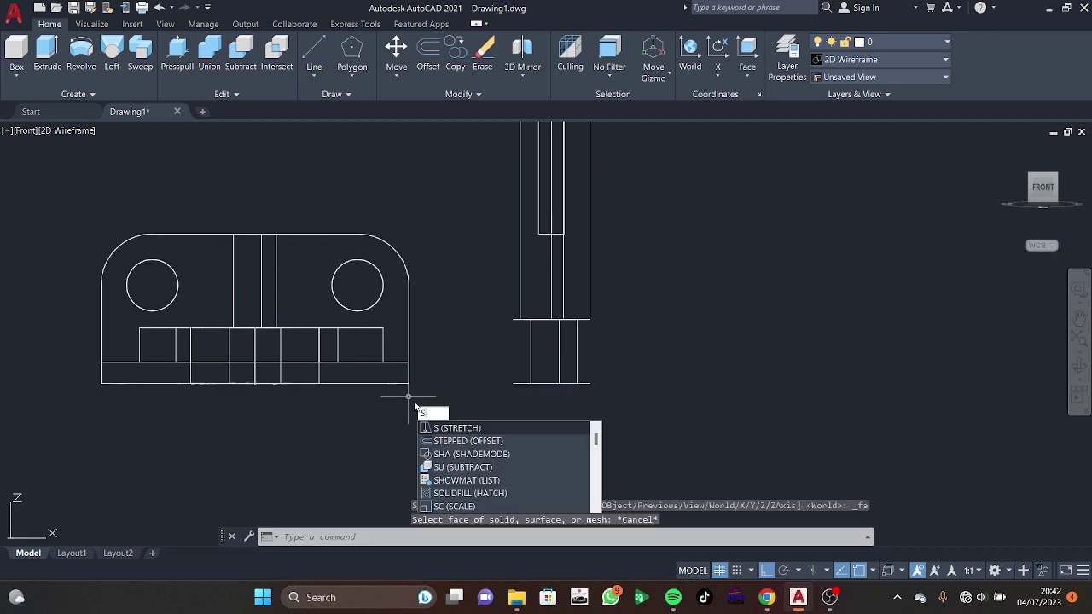
text(Hd)
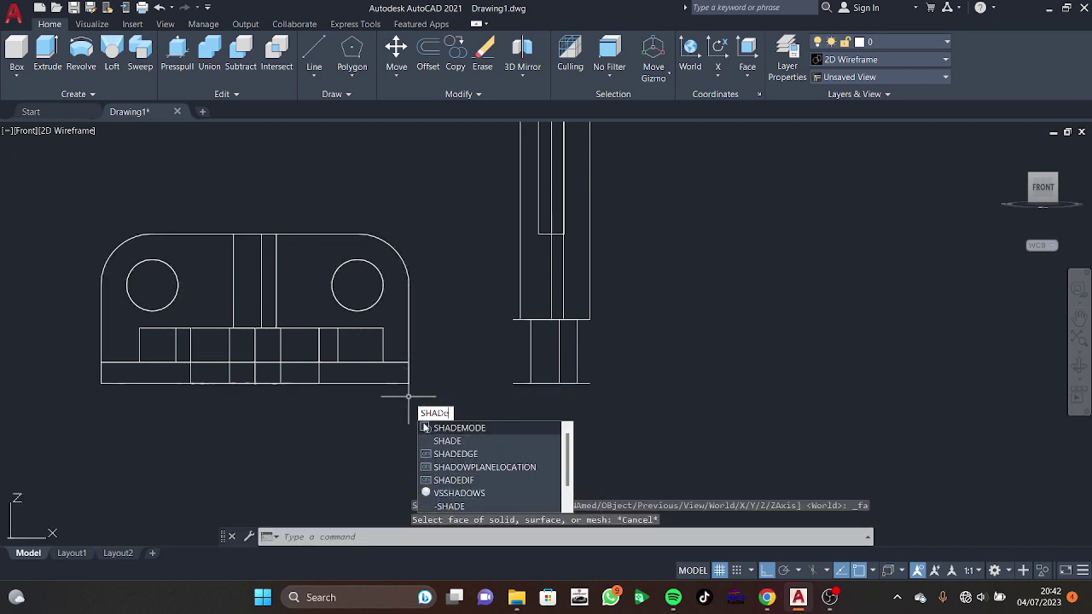
text(e)
key(Return)
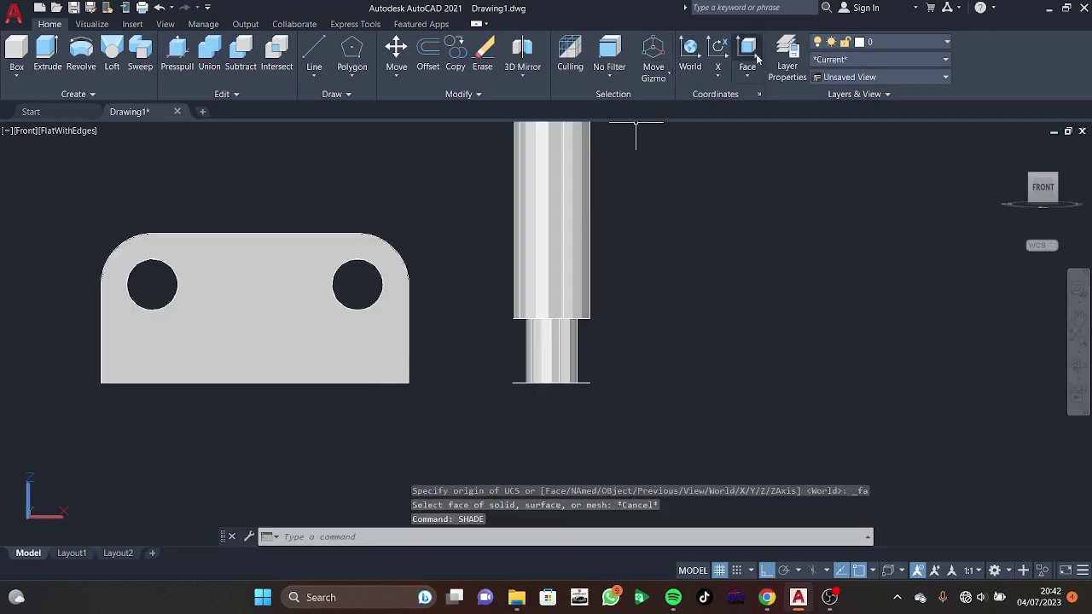
Step: Align the UCS to the plate's front face and switch back to 2D Wireframe
click(756, 58)
click(292, 336)
key(Return)
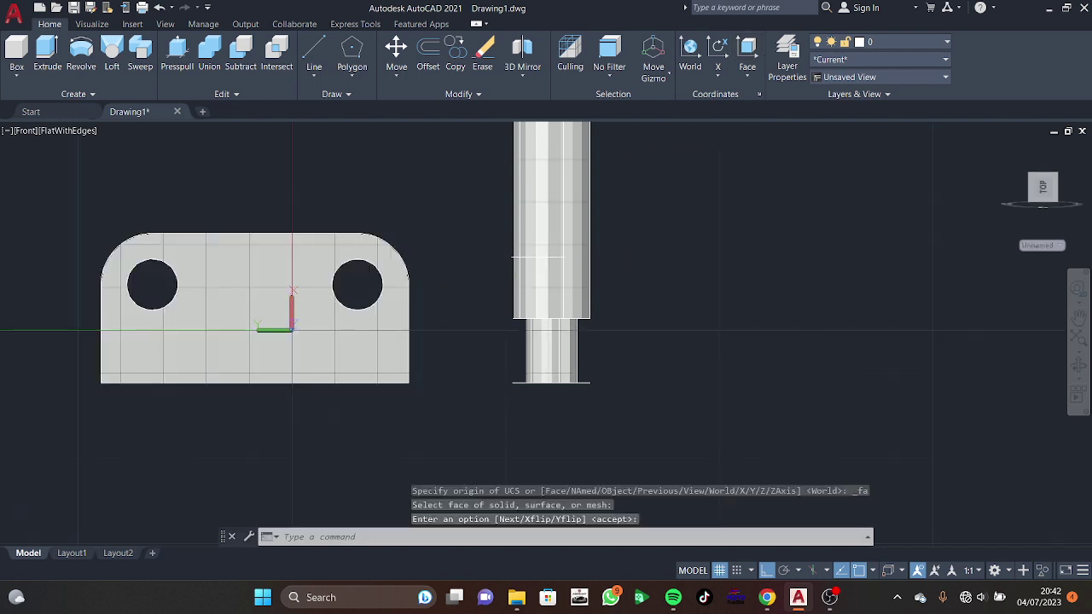
click(64, 132)
click(125, 175)
Step: Start a circle inside the shaft, then cancel it
scroll(518, 192, up, 3)
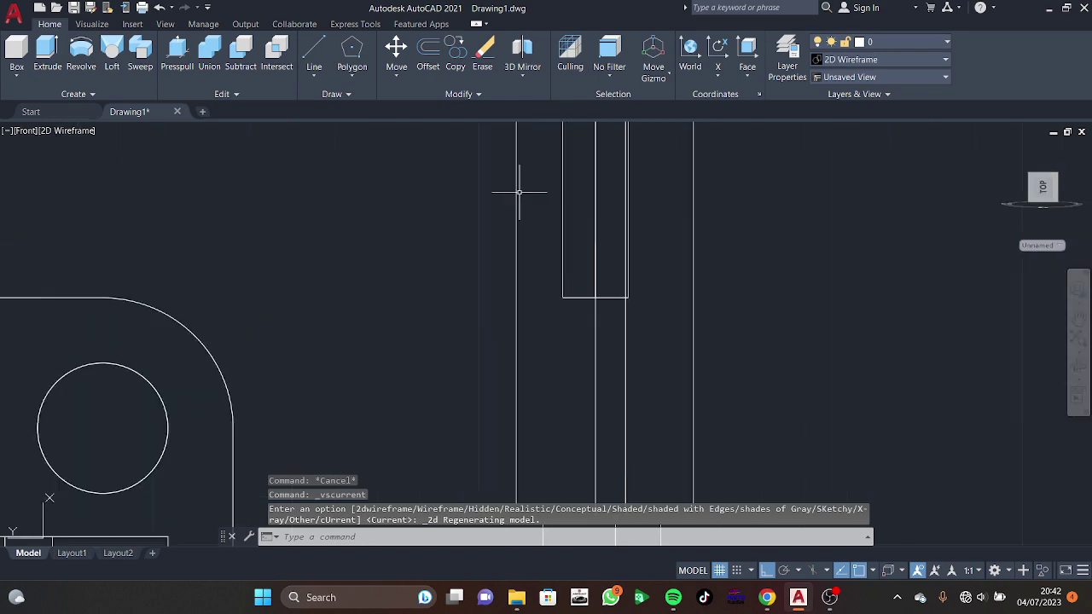
shift+middle_drag(747, 207, 740, 224)
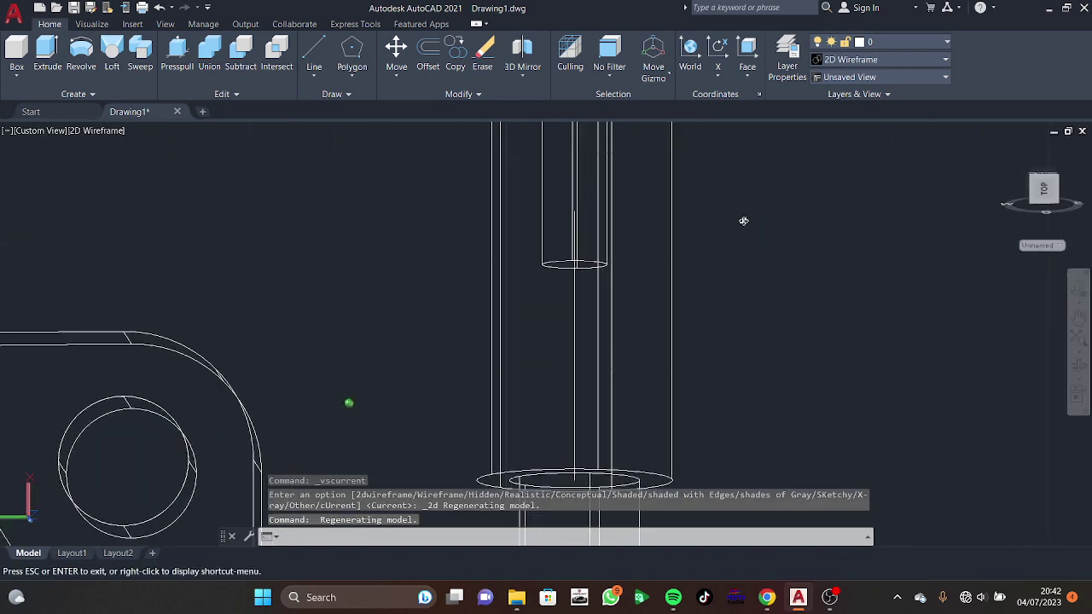
text(c)
key(Return)
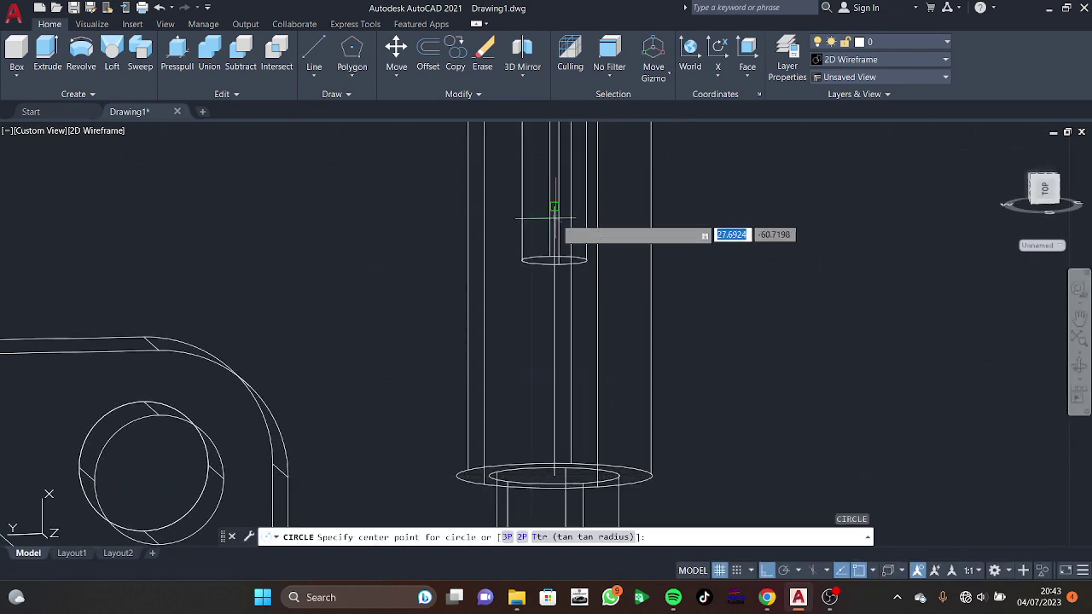
click(555, 206)
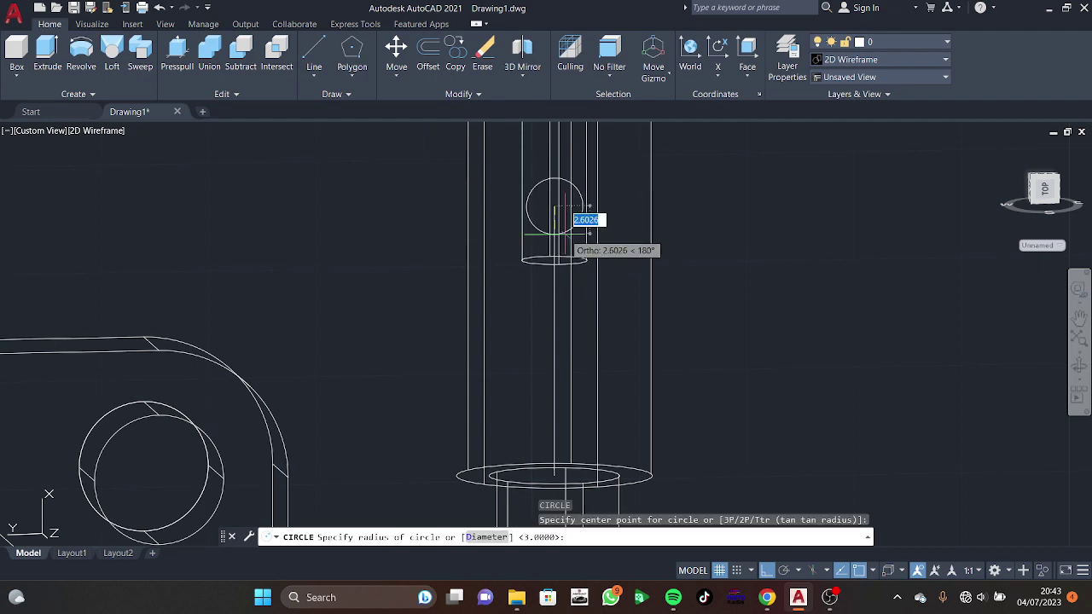
mouse_move(588, 208)
shift+middle_down()
mouse_move(555, 236)
mouse_move(536, 292)
shift+middle_up()
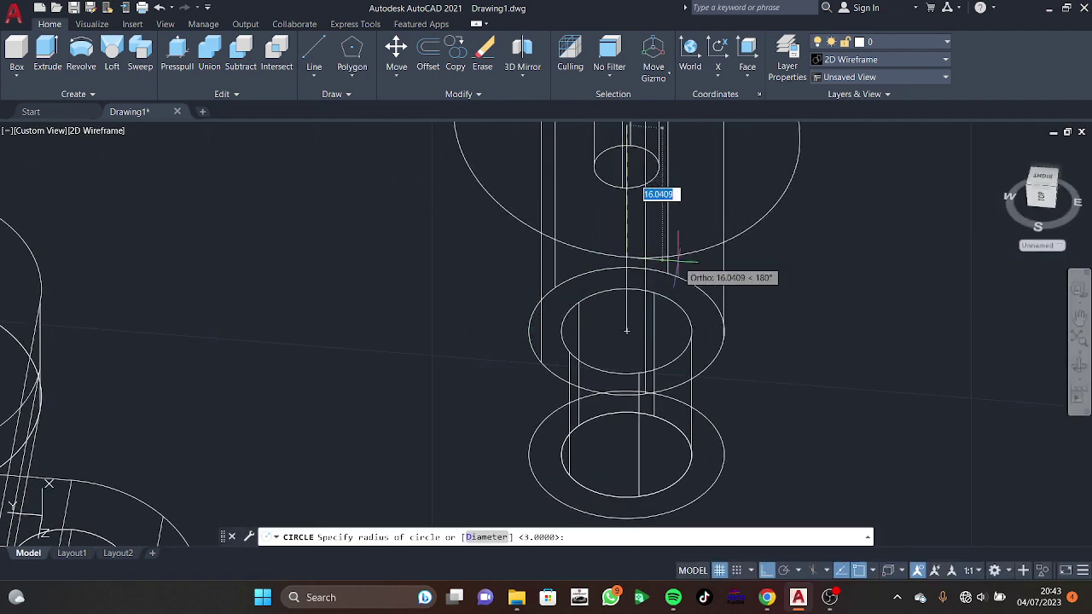
key(Escape)
Step: Zoom in on the top of the upright part in front view
click(1038, 226)
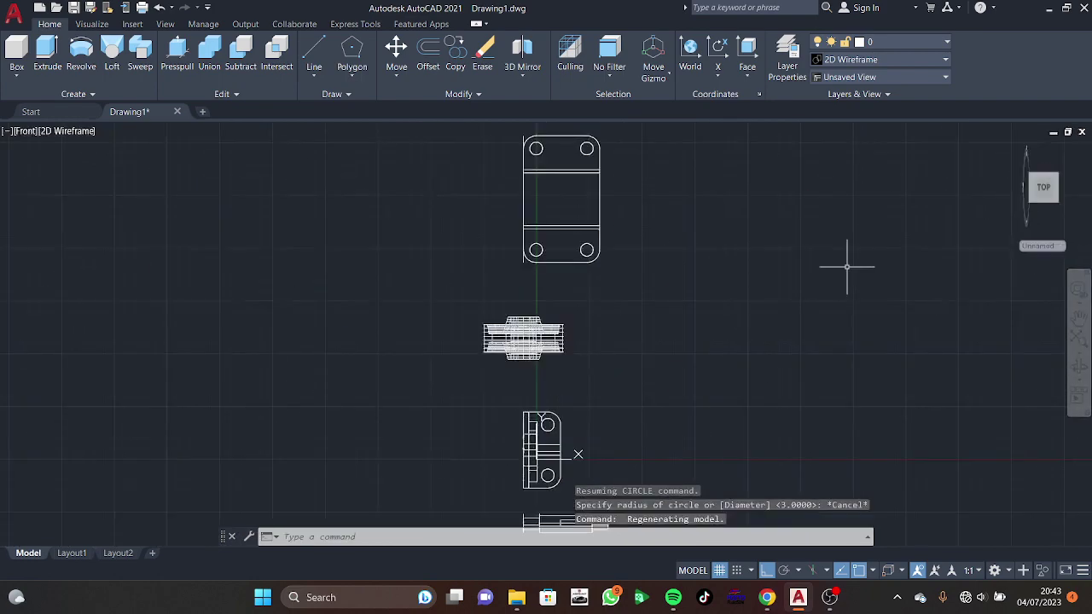
key(ctrl+z)
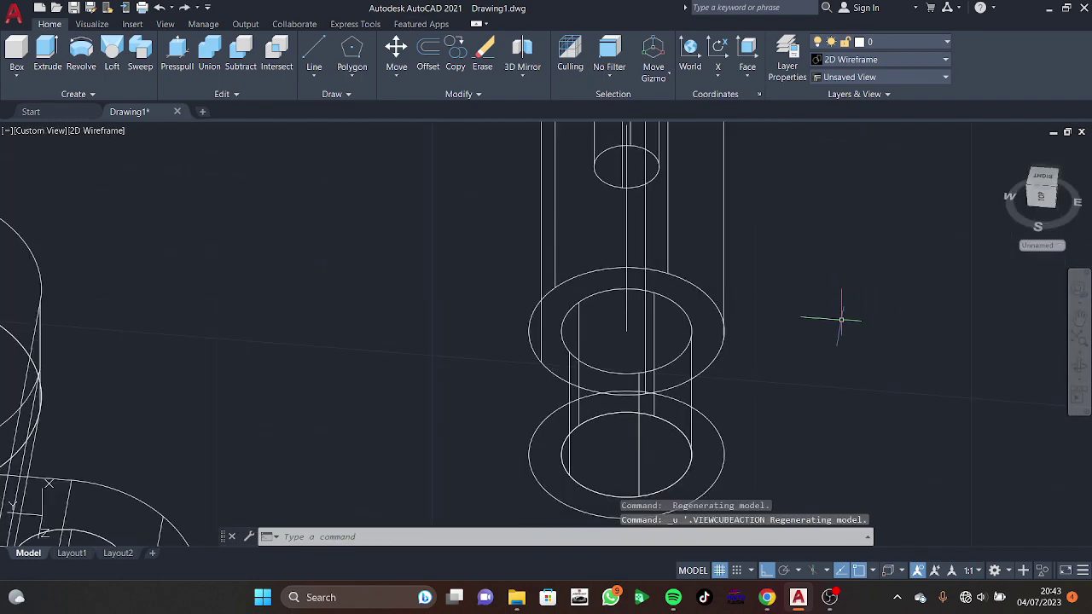
click(1034, 192)
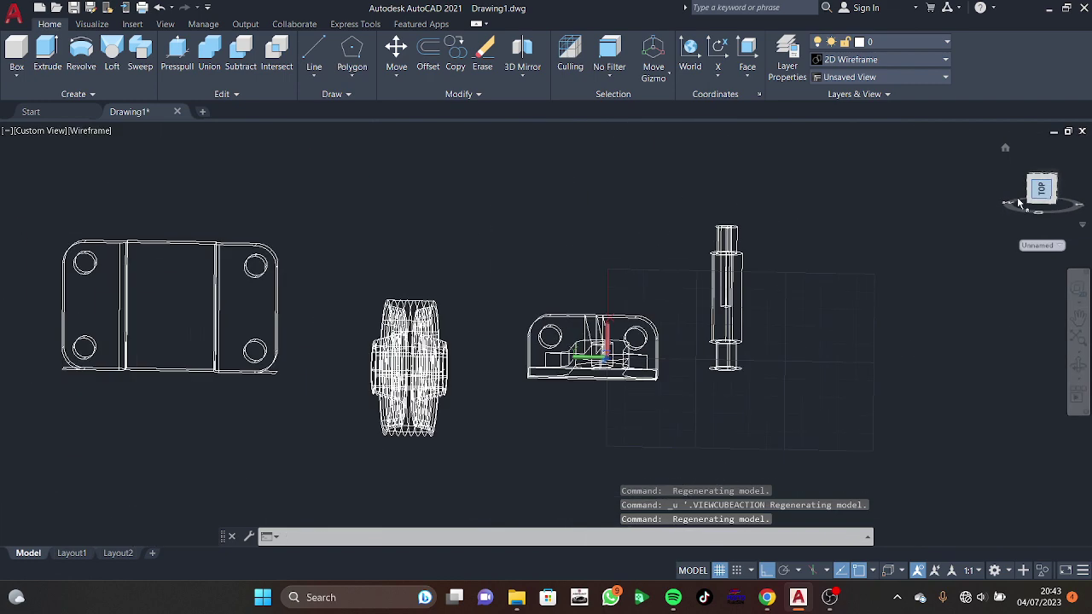
scroll(811, 329, up, 3)
scroll(541, 300, up, 3)
scroll(571, 295, up, 2)
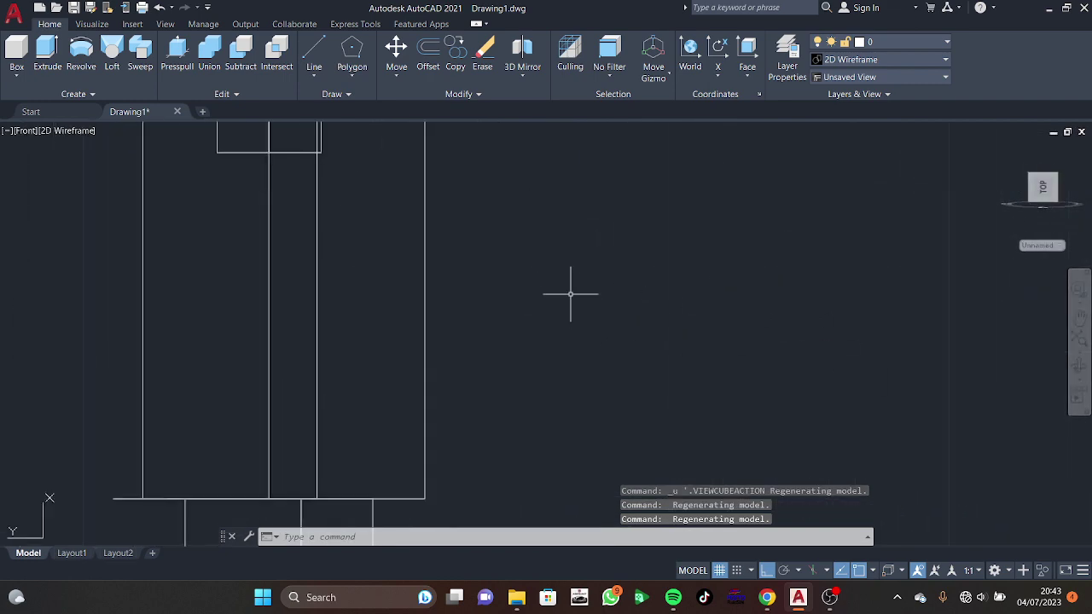
mouse_move(570, 295)
middle_down()
mouse_move(674, 400)
mouse_move(665, 423)
middle_up()
Step: Draw a radius-3 circle centred inside the small rectangle
key(Return)
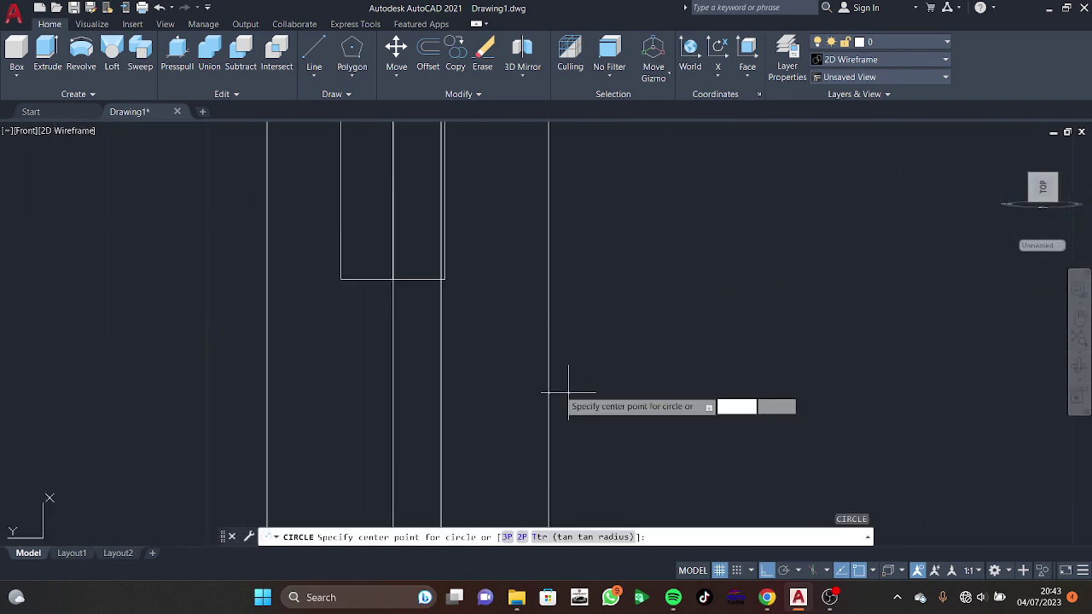
click(393, 193)
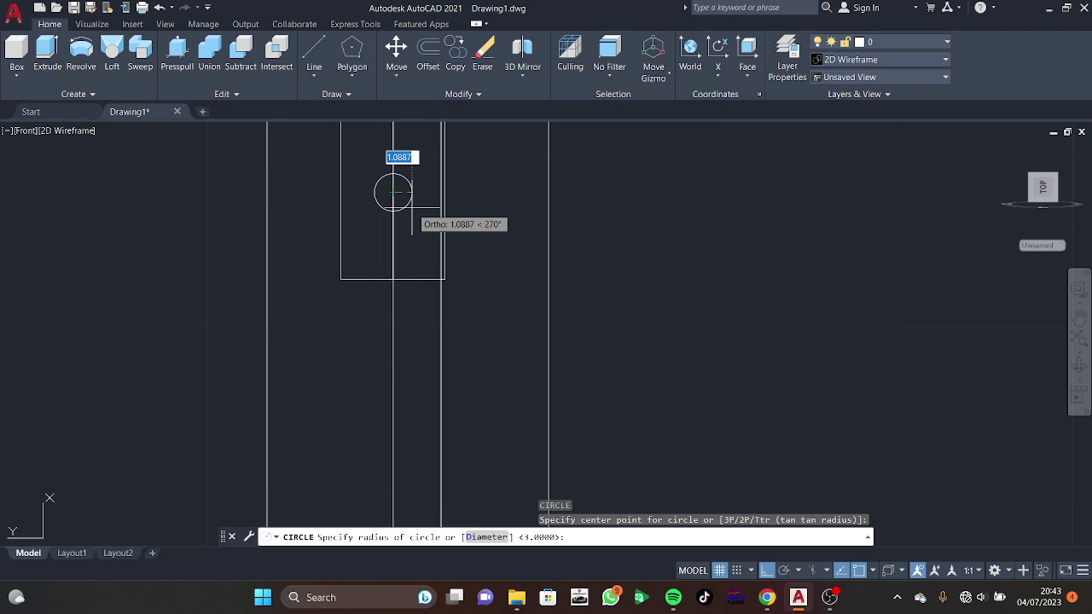
text(3)
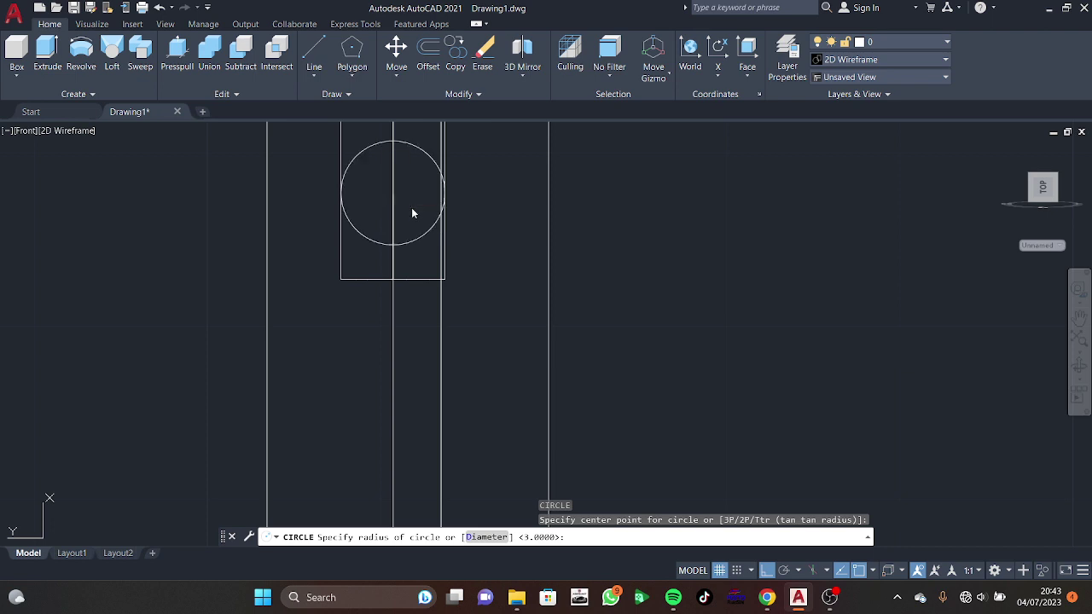
key(Return)
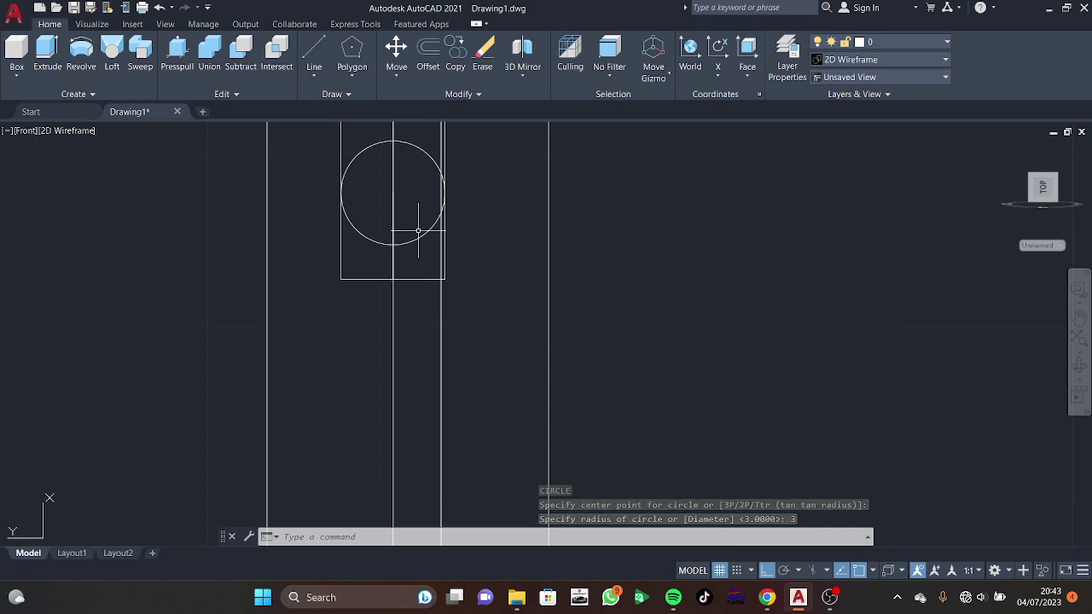
middle_drag(421, 241, 443, 287)
scroll(443, 288, down, 2)
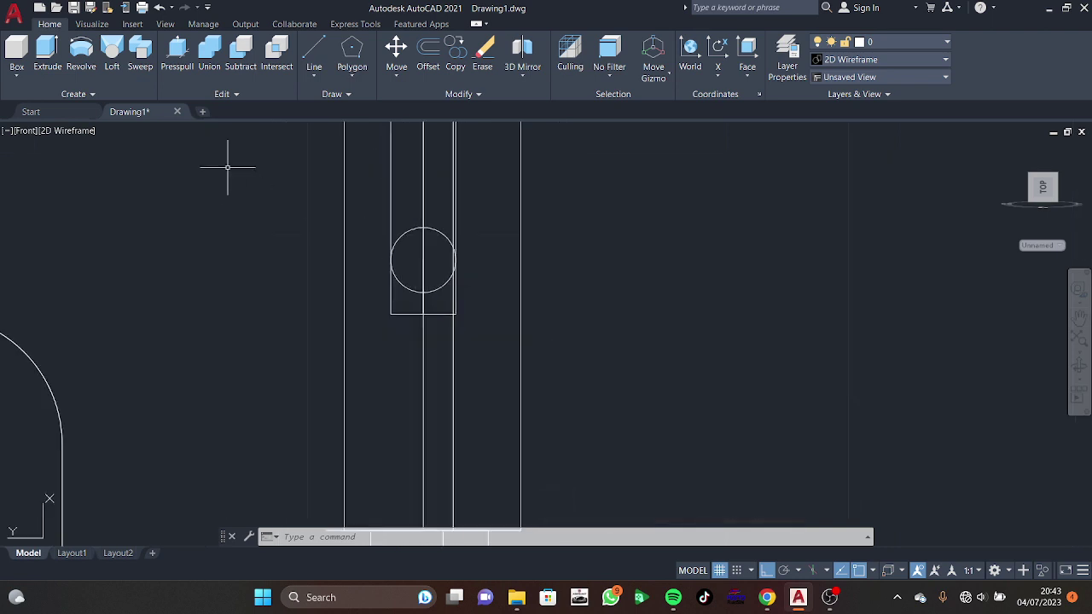
Step: Press-pull the radius-3 circle into a long rod crossing the upright cylinder
click(177, 53)
click(422, 260)
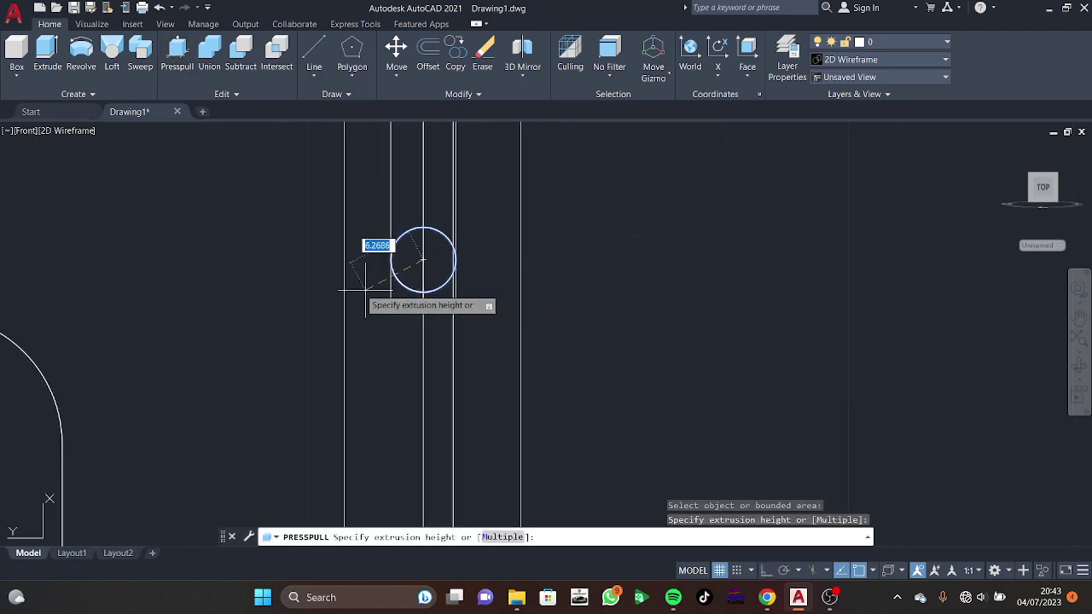
mouse_move(331, 330)
shift+middle_down()
mouse_move(419, 322)
mouse_move(393, 264)
shift+middle_up()
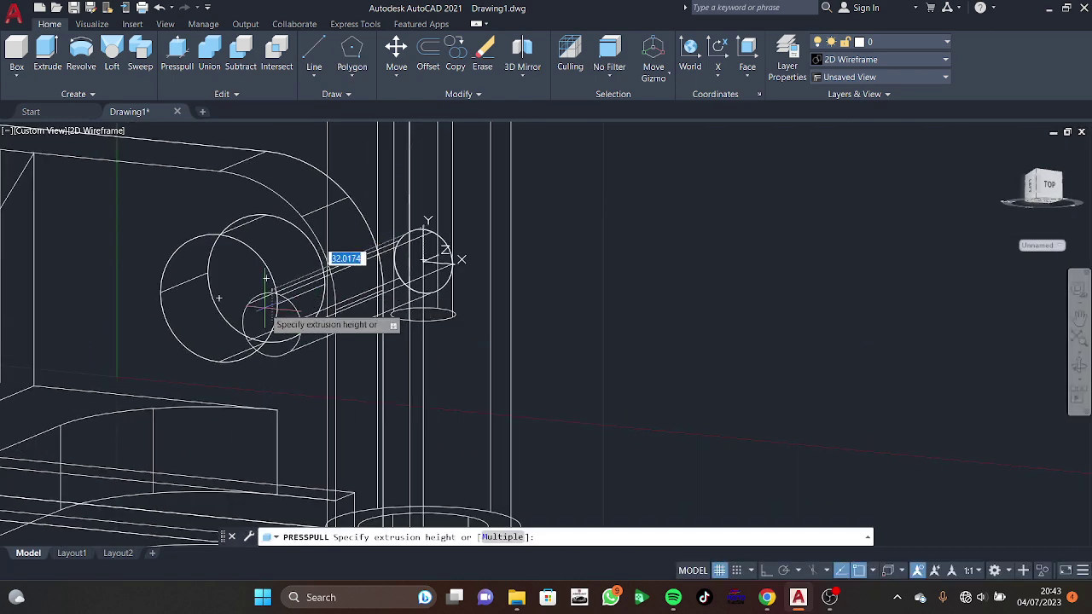
click(273, 305)
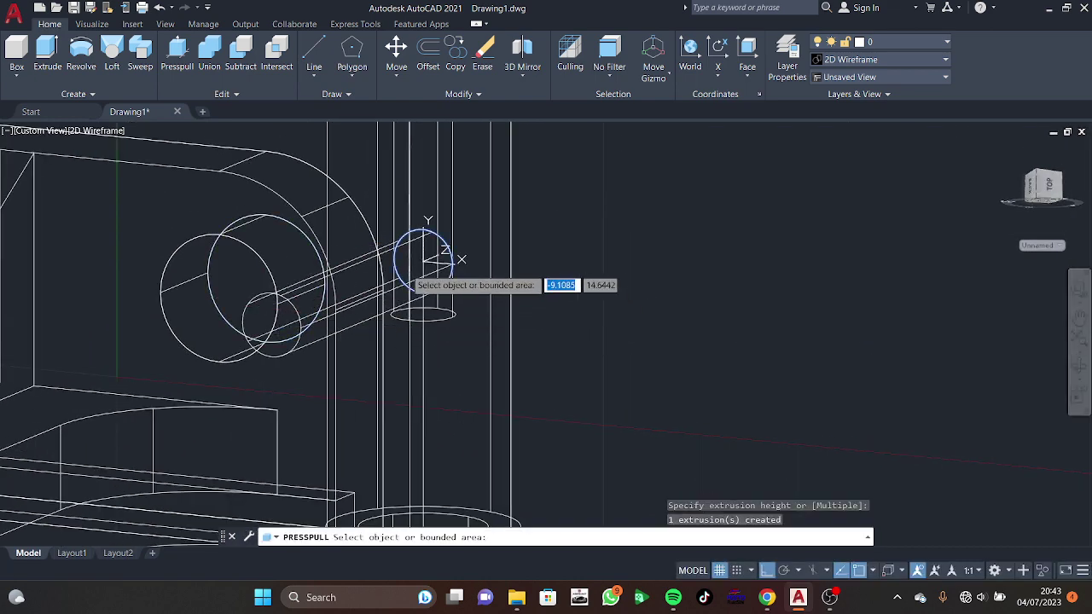
click(403, 259)
click(674, 255)
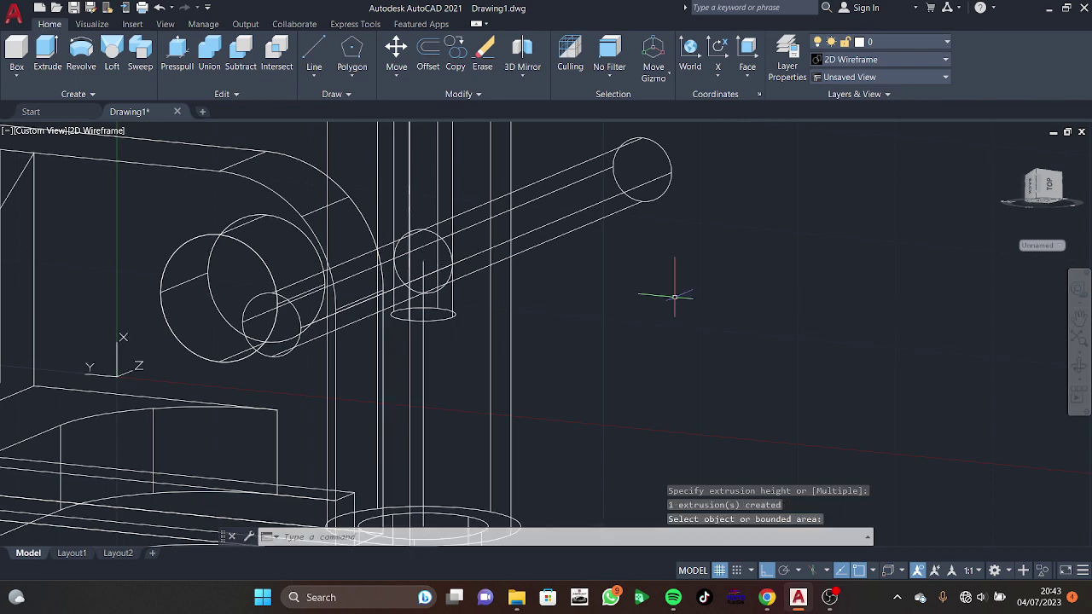
mouse_move(686, 282)
shift+middle_down()
mouse_move(668, 324)
mouse_move(625, 325)
shift+middle_up()
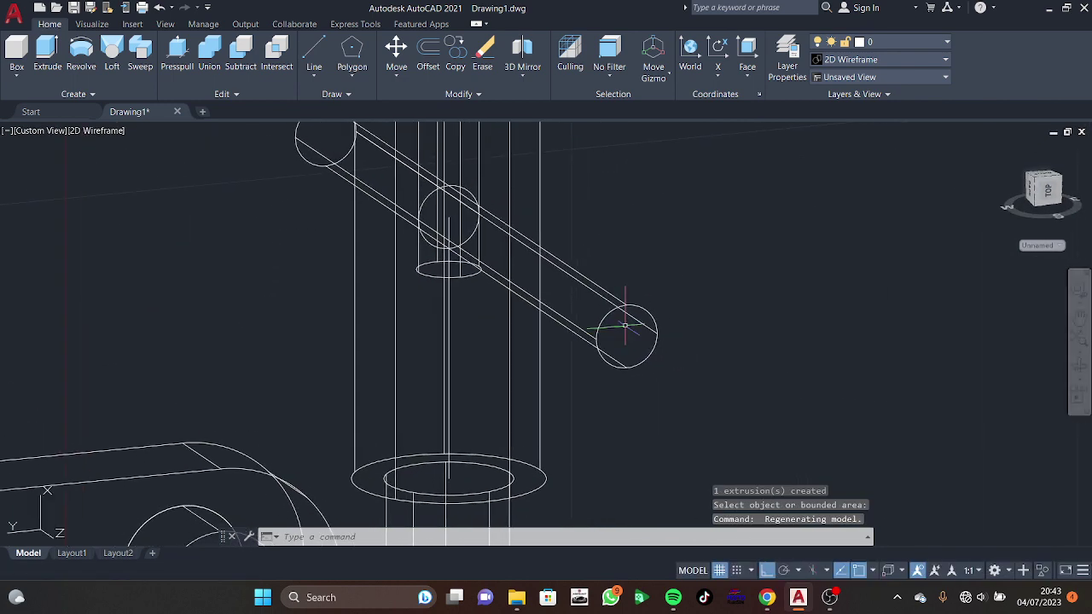
Step: Subtract the rod from the upright cylinder, leaving a cross hole
click(251, 68)
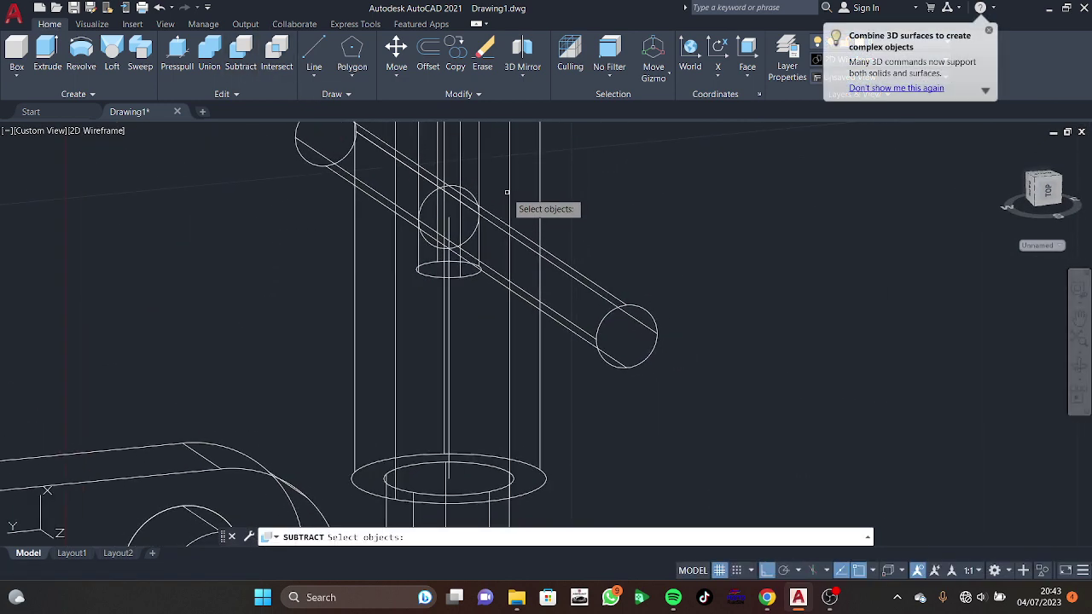
click(508, 192)
key(Return)
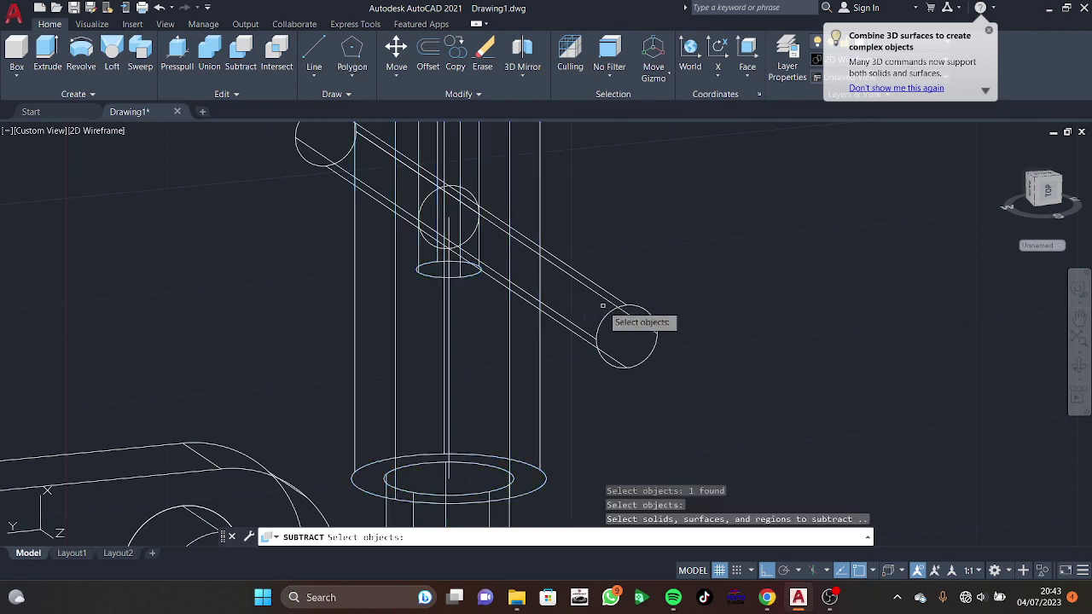
click(610, 314)
key(Return)
scroll(585, 302, down, 3)
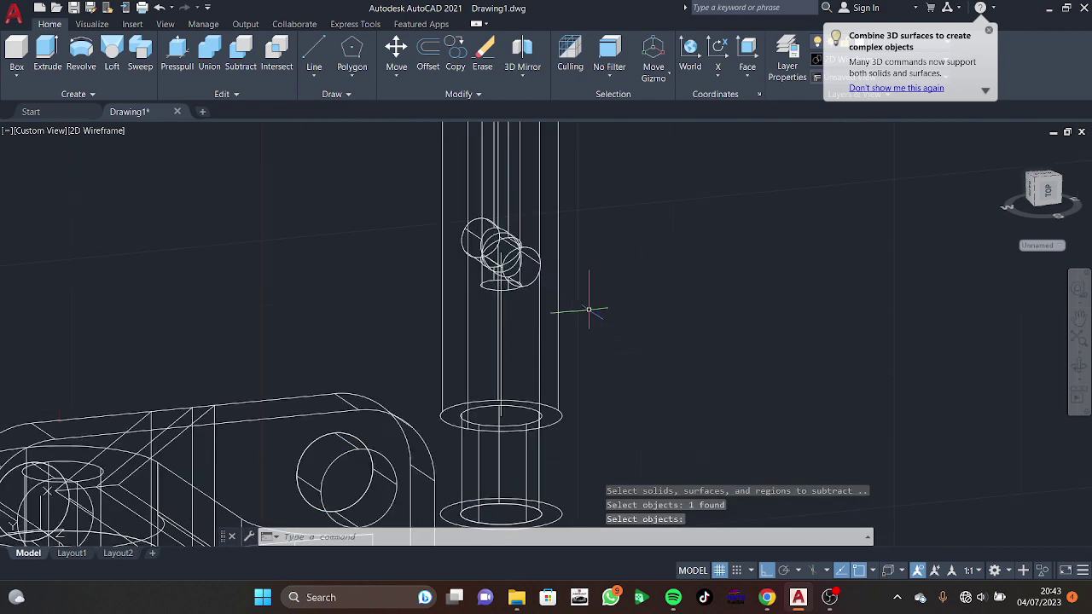
scroll(585, 307, down, 3)
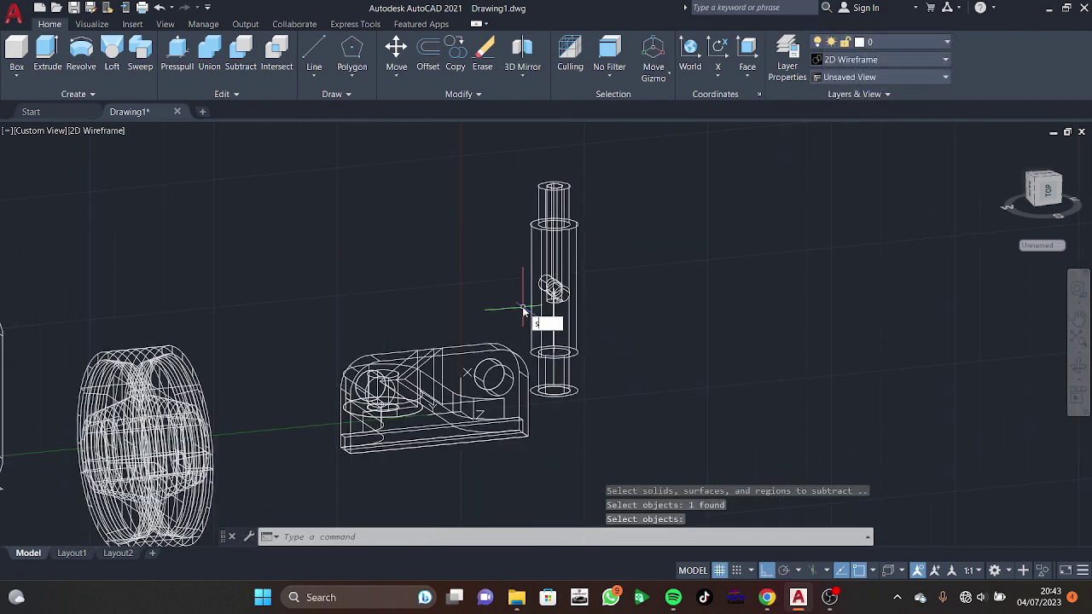
key(Escape)
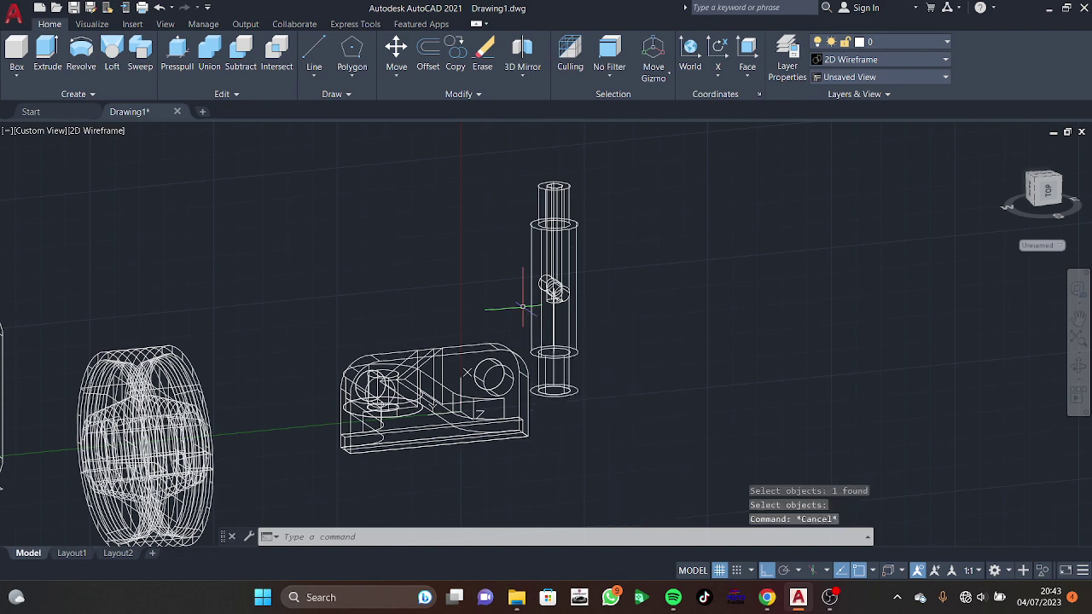
scroll(586, 302, up, 3)
scroll(597, 297, up, 3)
shift+middle_drag(614, 344, 625, 307)
text(ch)
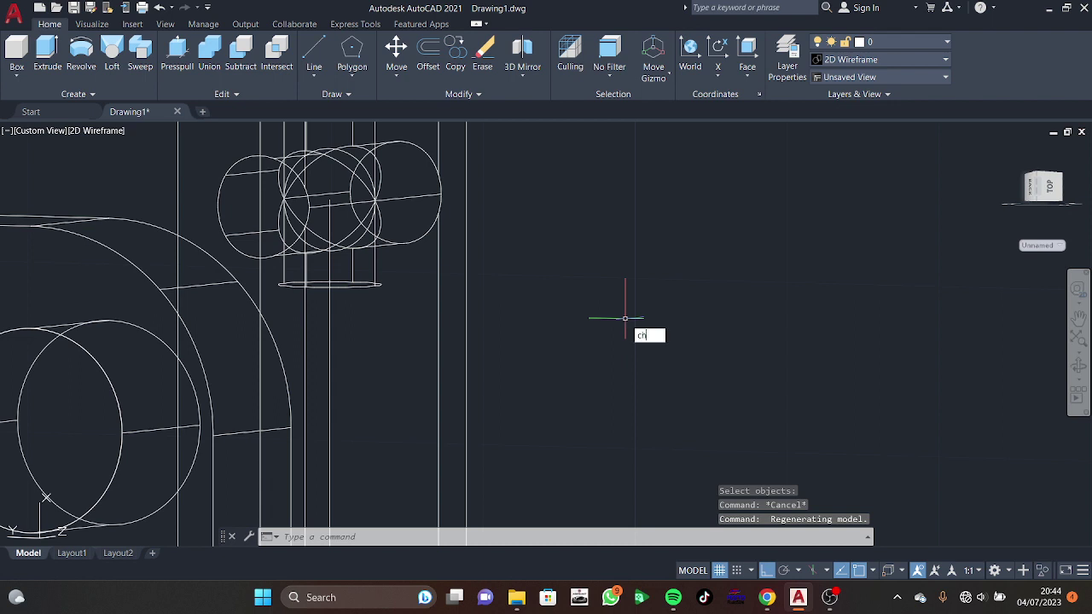
text(amferedge)
key(Return)
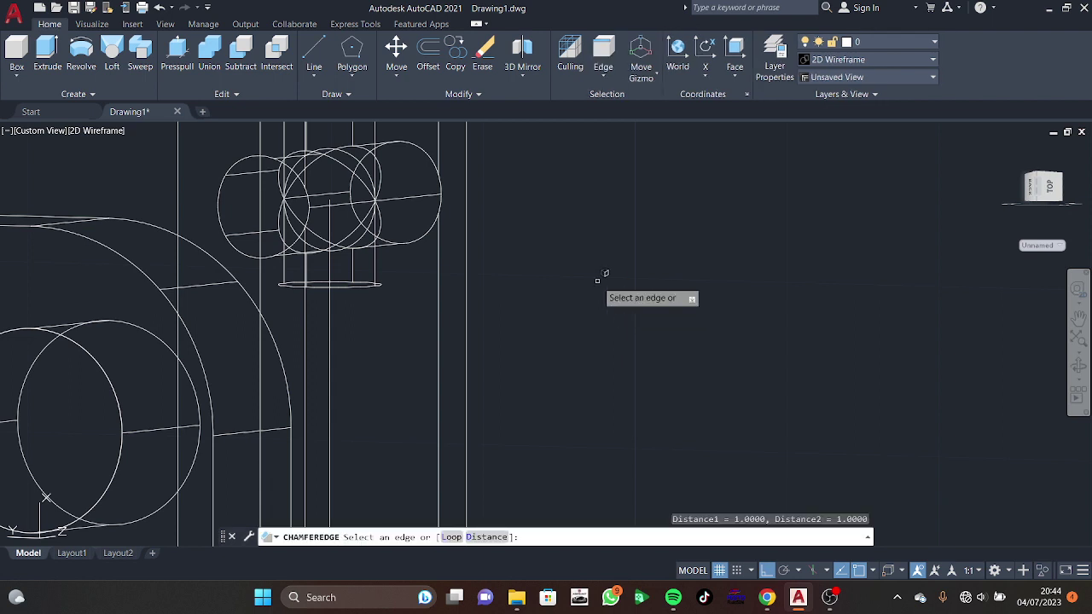
click(377, 276)
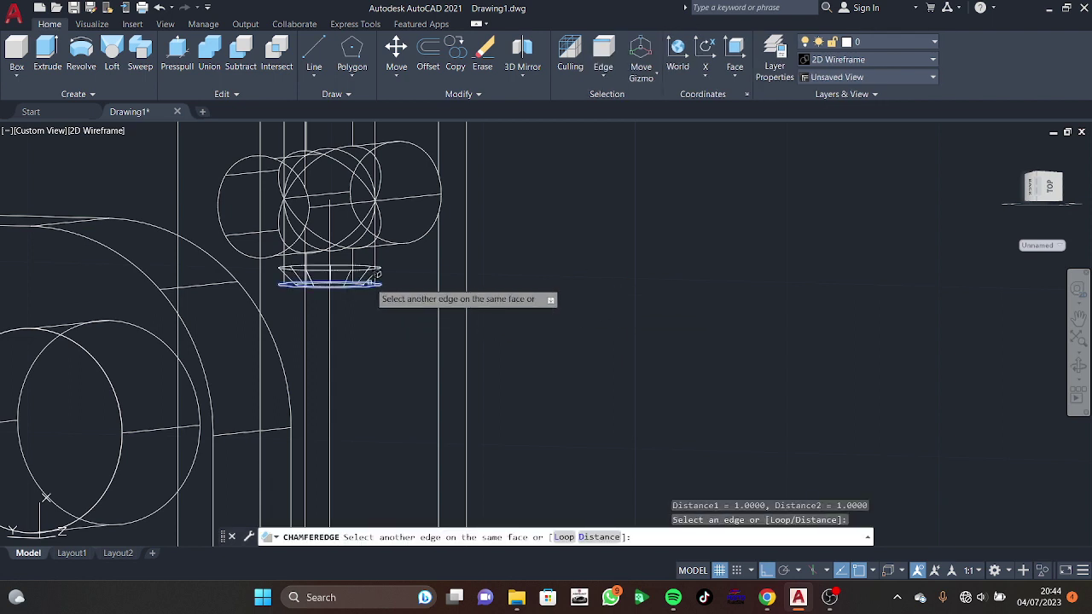
key(Return)
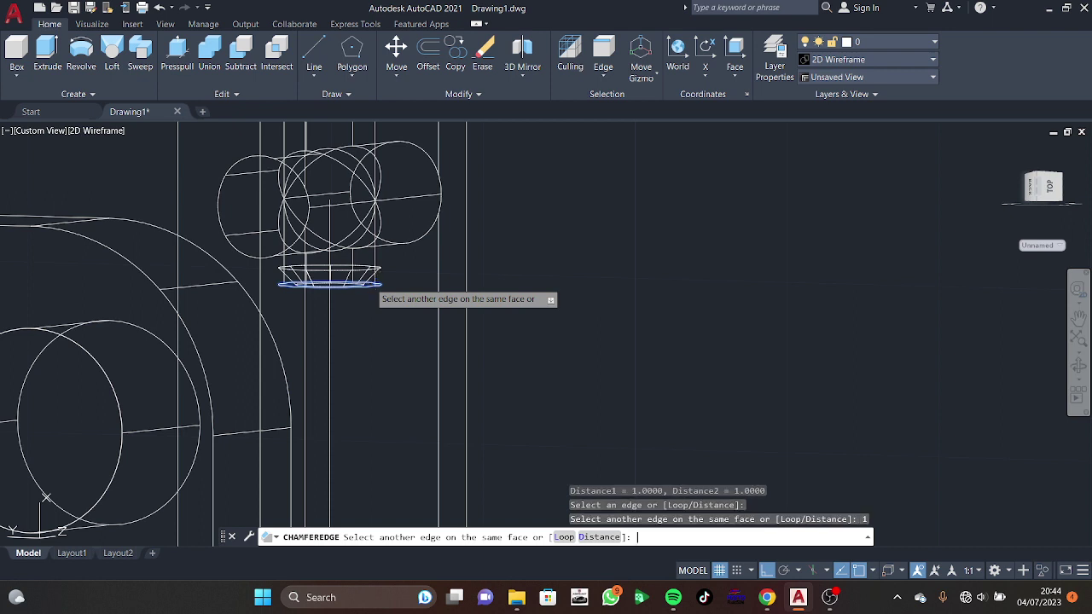
key(Return)
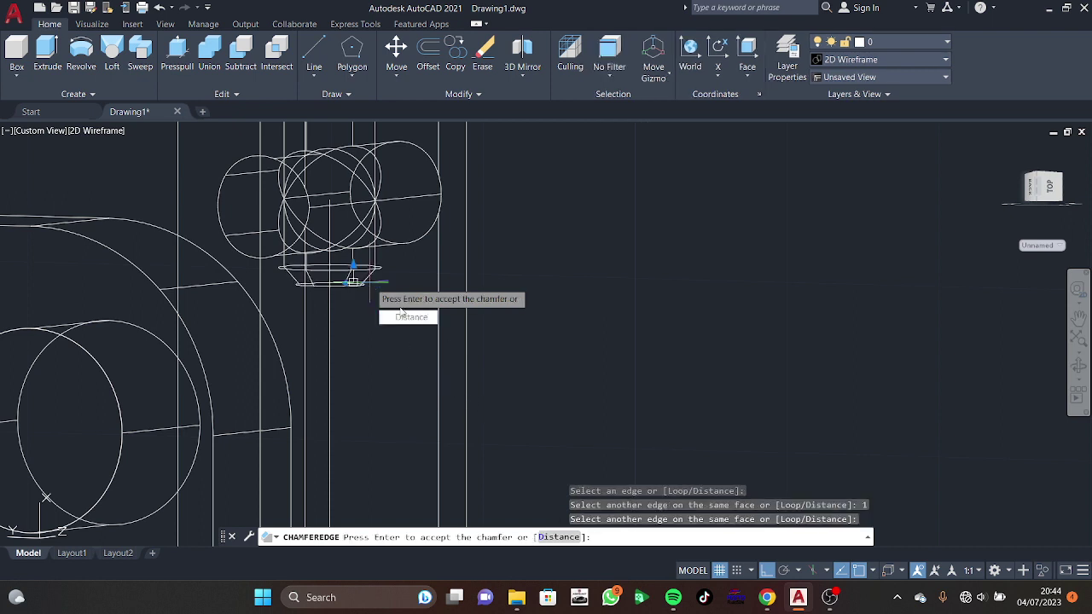
key(Escape)
click(351, 284)
key(Escape)
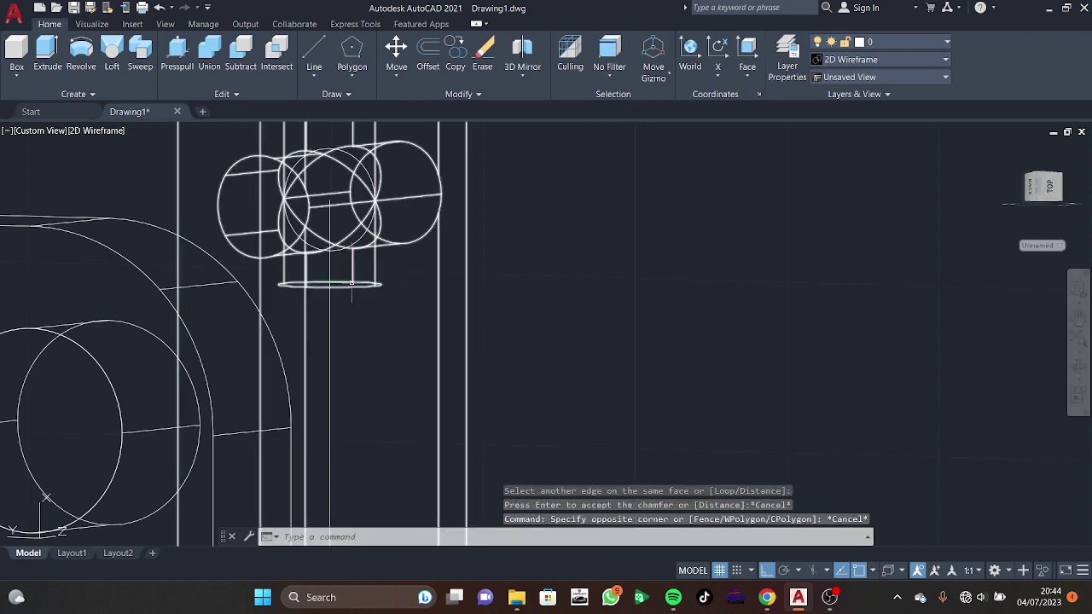
click(352, 283)
key(Escape)
text(CH)
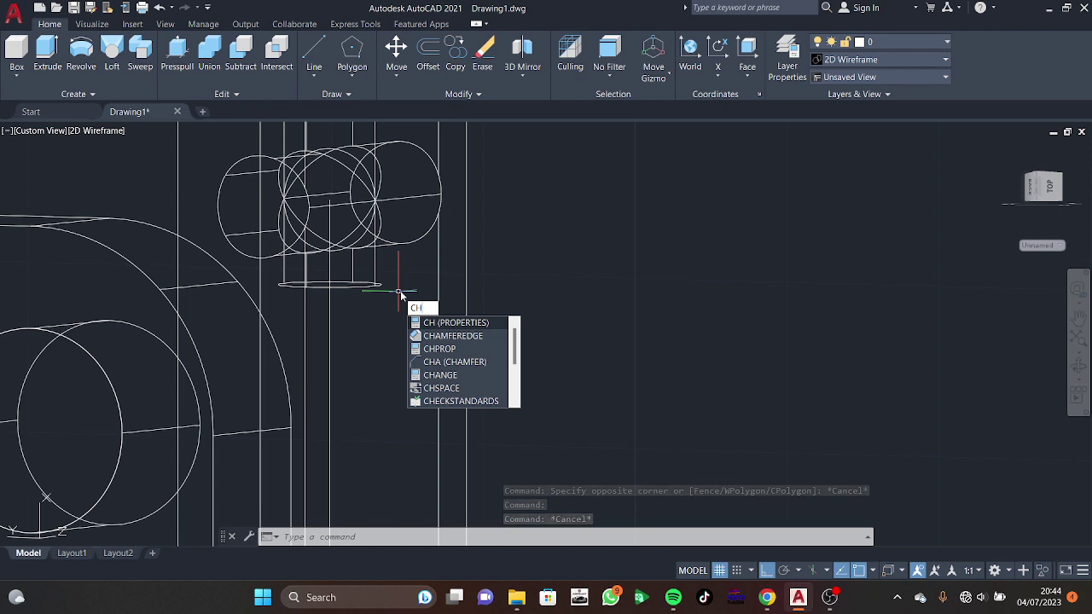
click(450, 335)
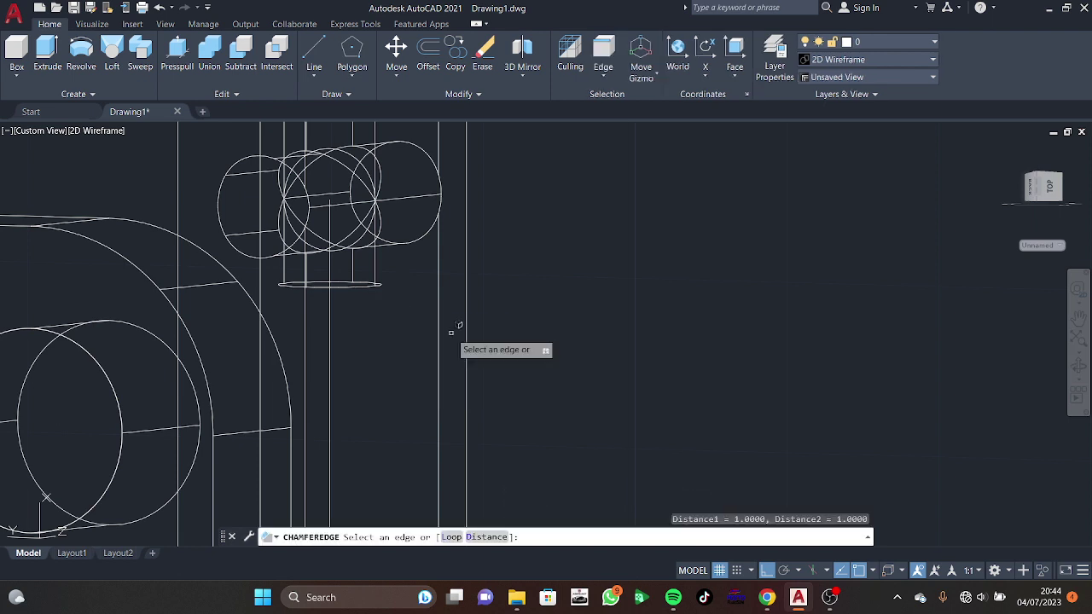
click(367, 277)
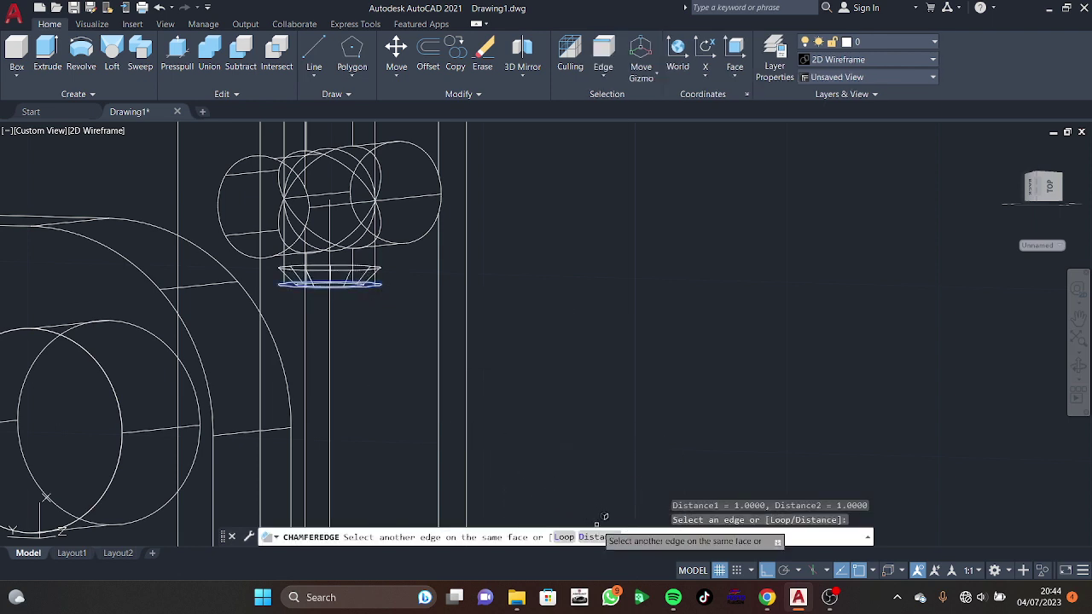
text(D)
key(Return)
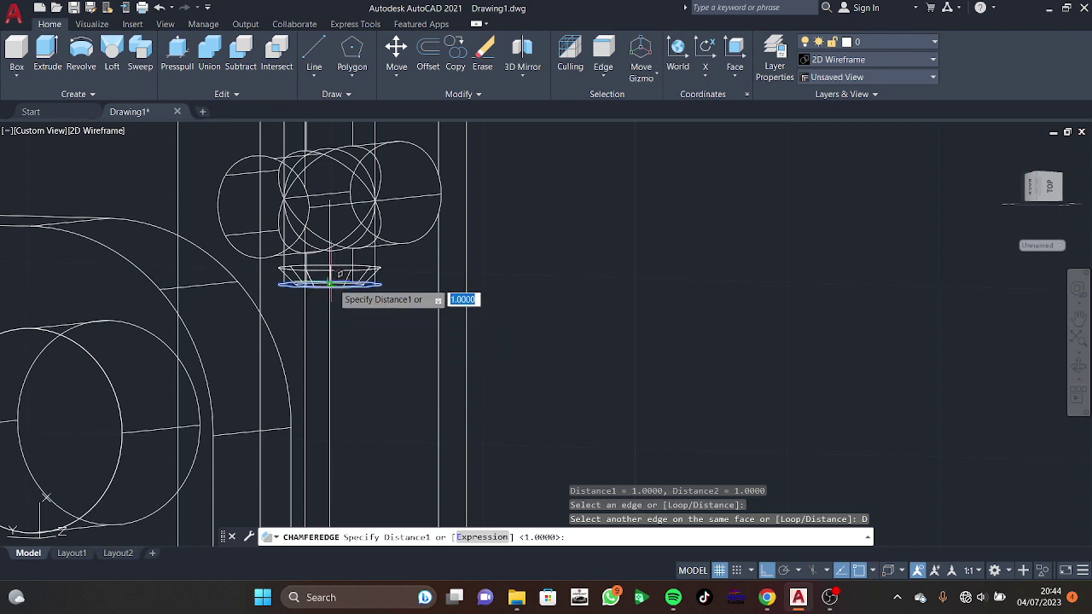
click(377, 284)
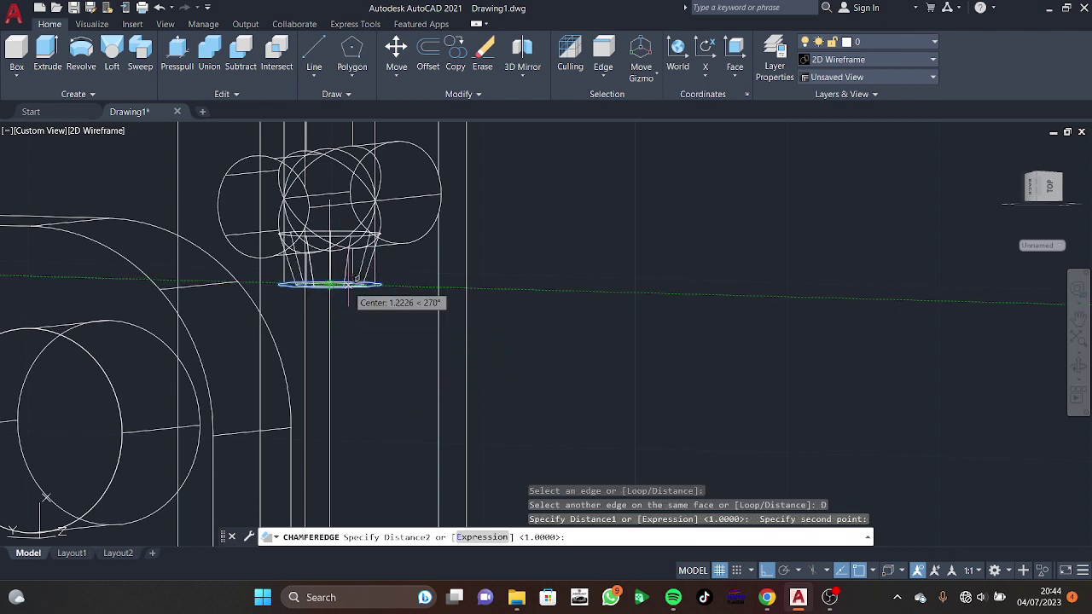
key(Escape)
text(CH)
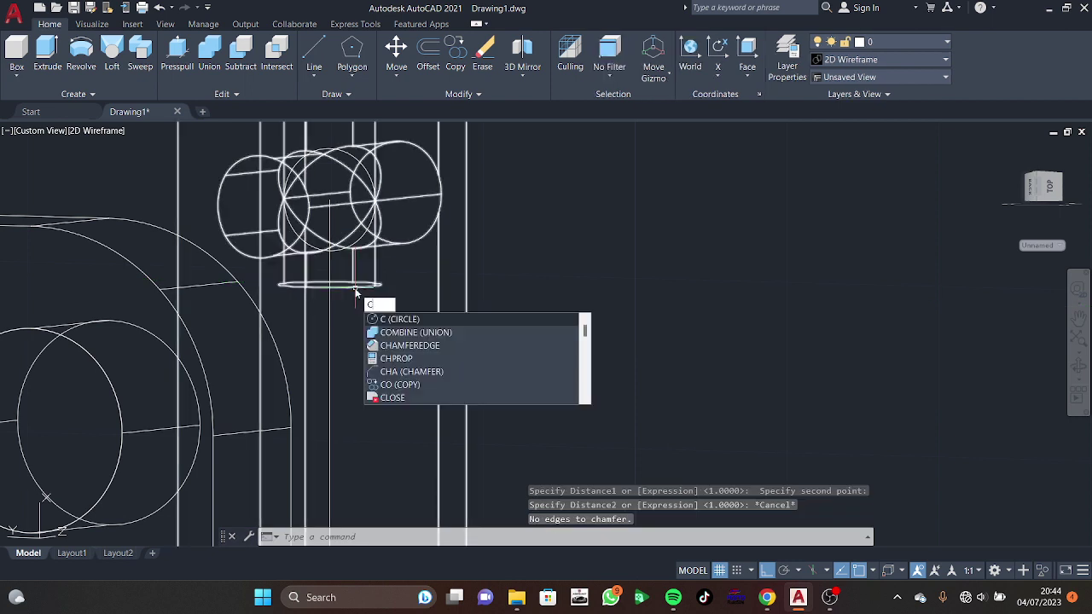
Step: Try chamfering the small cylinder's bottom edge, then cancel
click(434, 332)
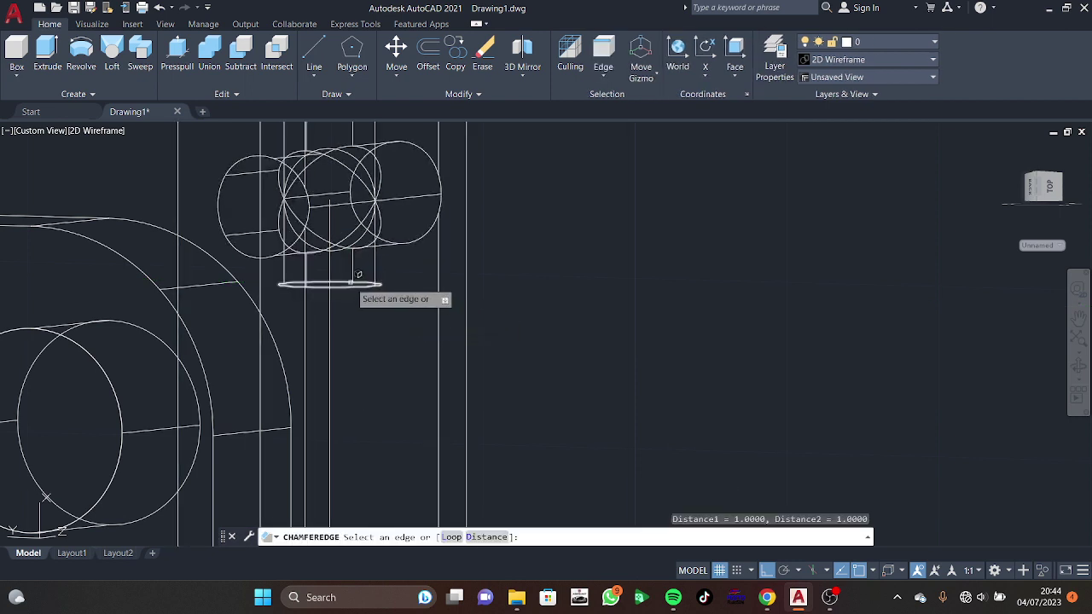
click(354, 281)
text(3)
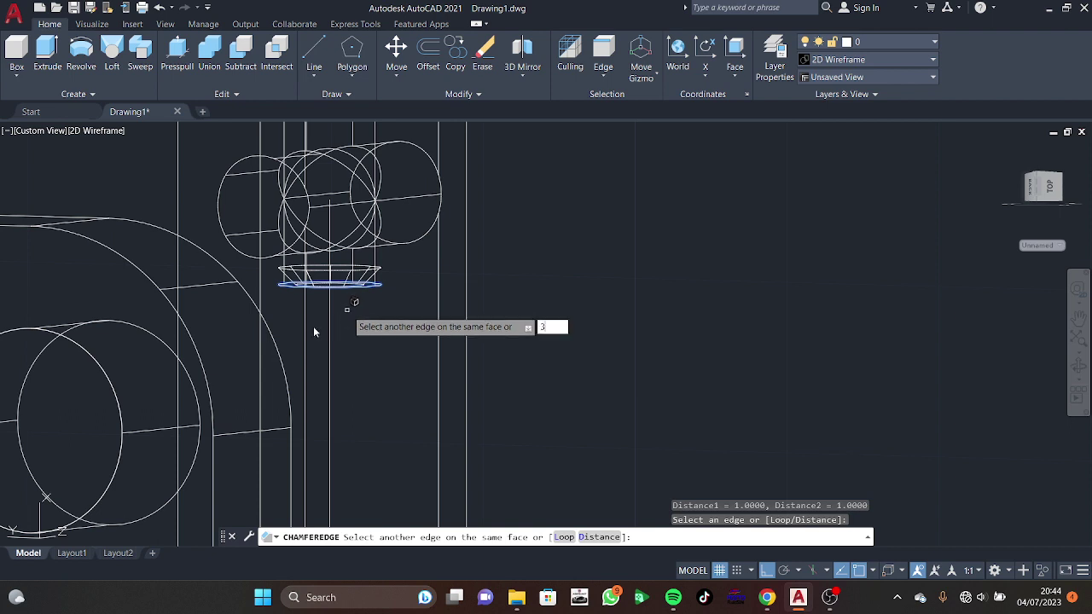
key(Return)
click(352, 283)
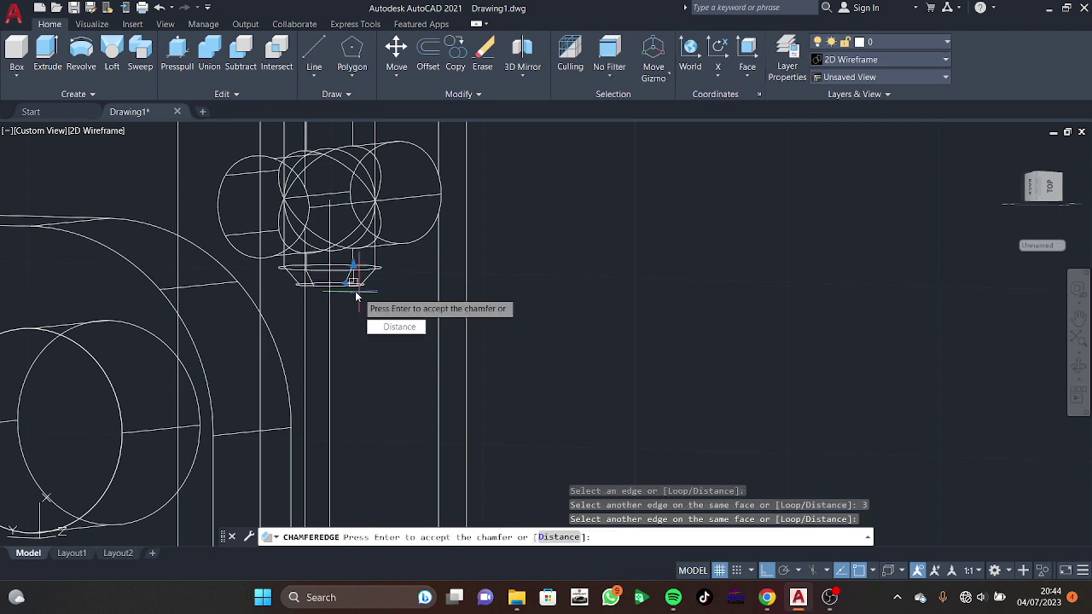
click(392, 327)
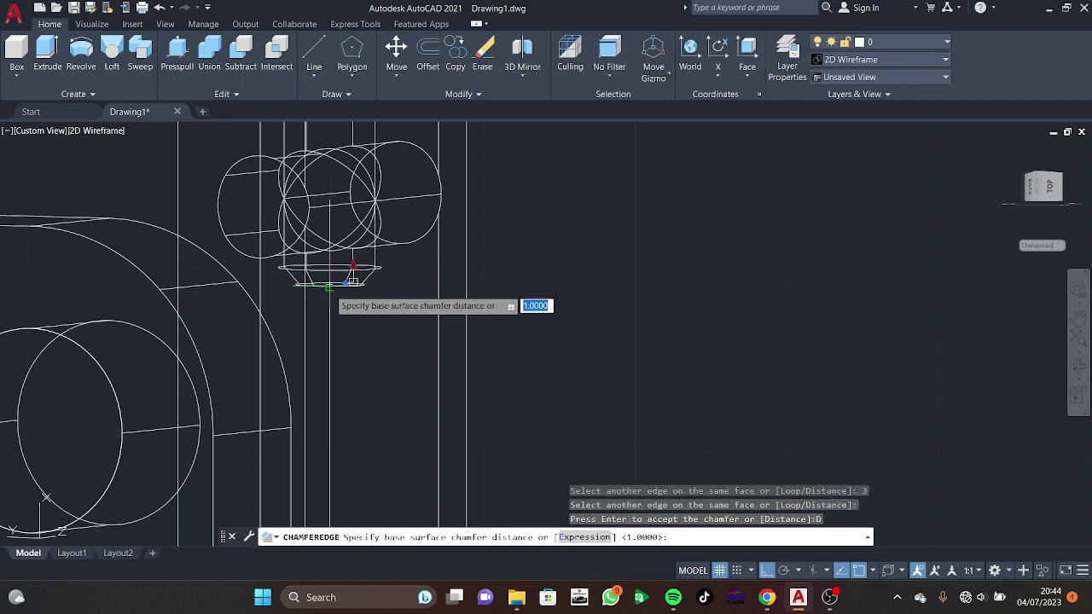
key(Return)
key(Escape)
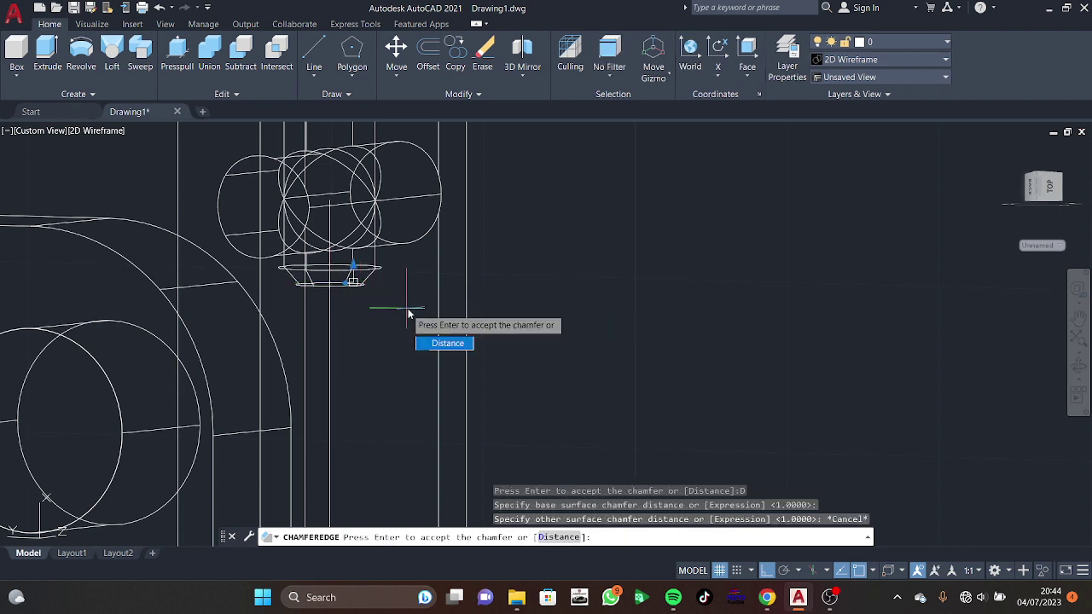
key(Escape)
text(CH)
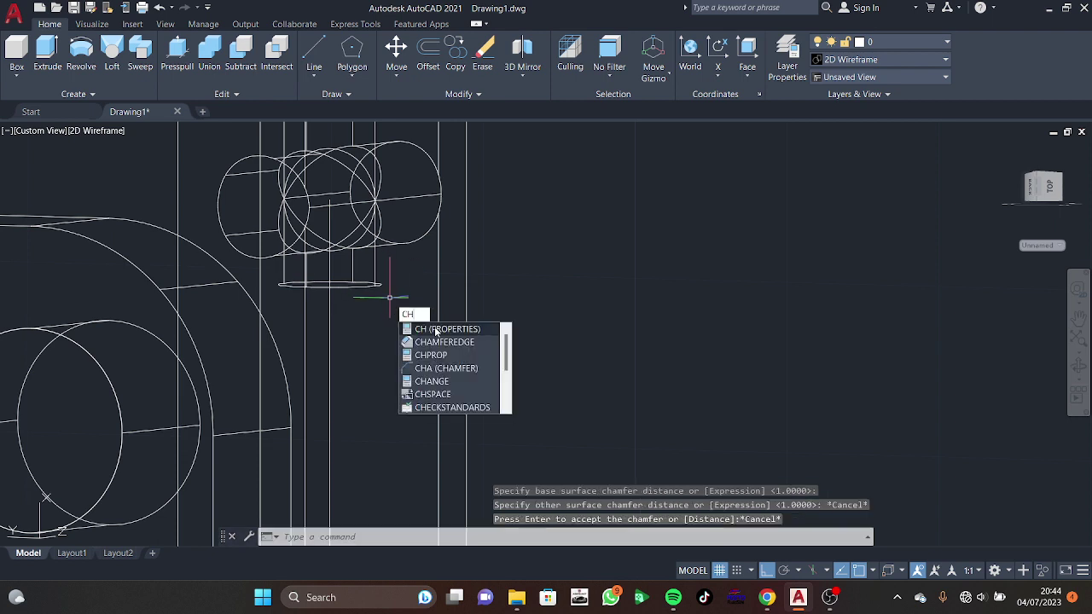
Step: Chamfer the bottom edge with default distances, then undo it
click(450, 332)
click(354, 281)
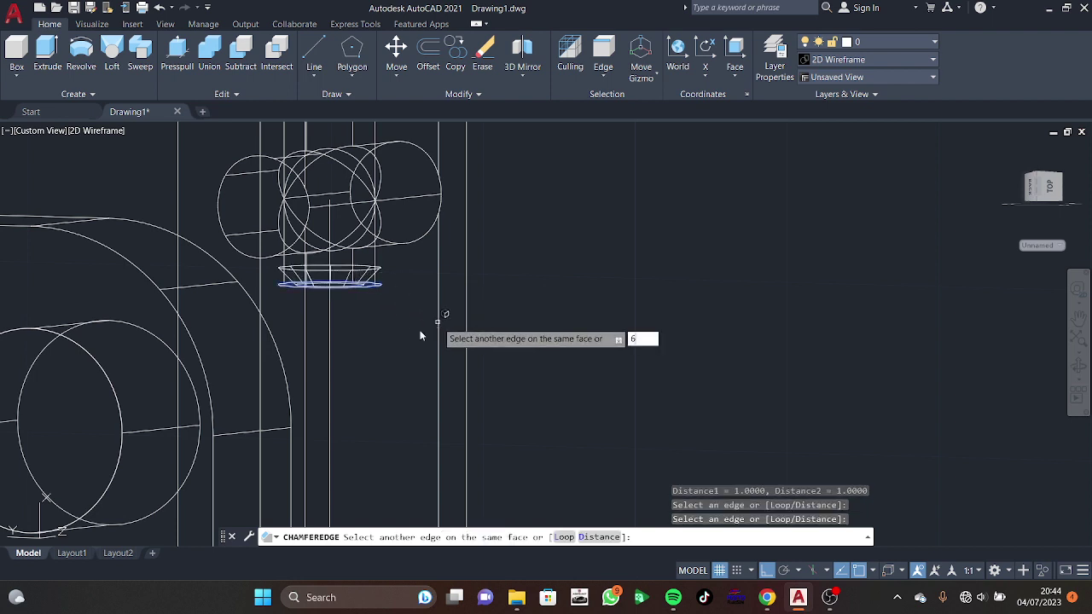
key(Return)
key(Return)
key(Return)
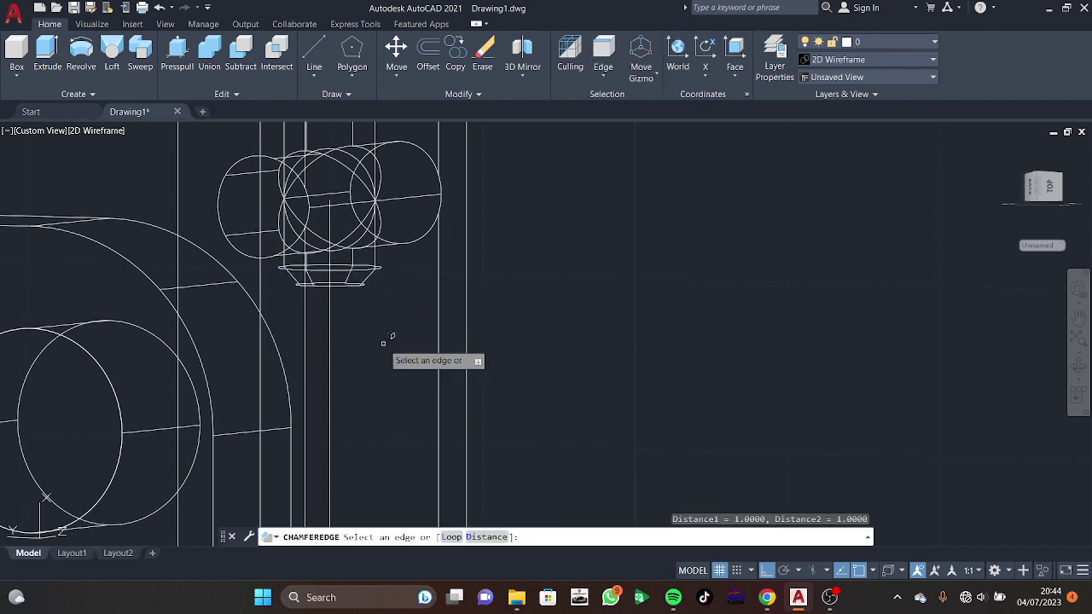
key(Return)
key(ctrl+z)
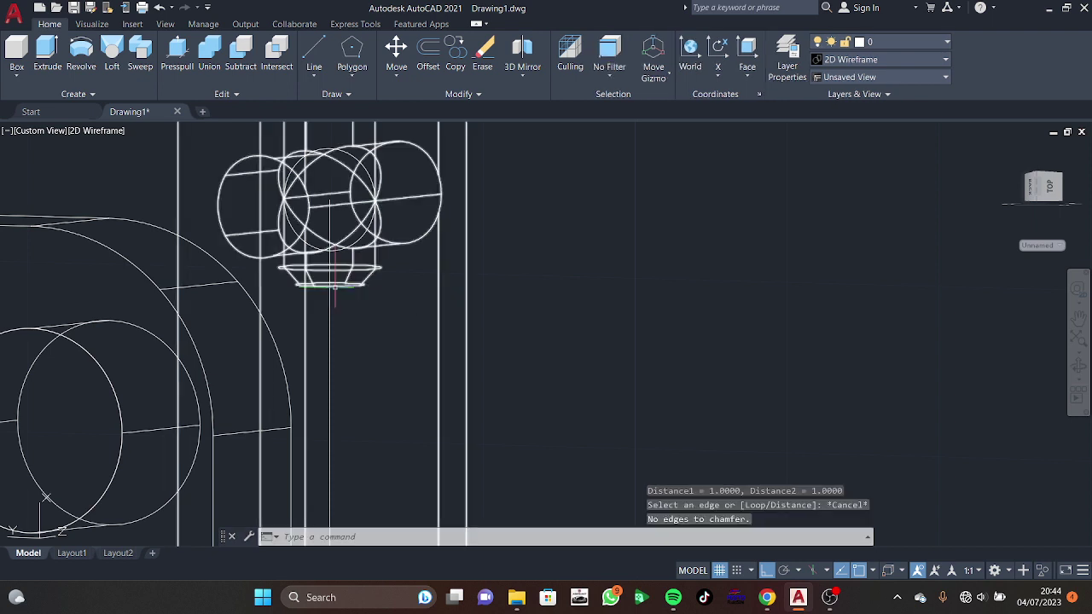
key(ctrl+z)
click(337, 284)
text(CH)
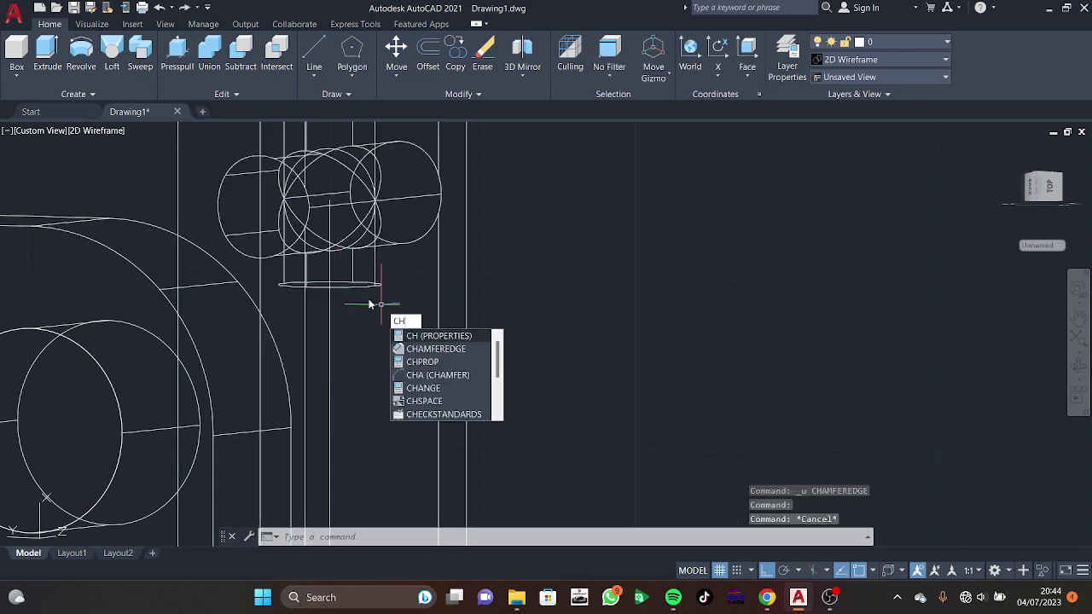
Step: Chamfer the small cylinder's whole bottom edge loop with distances 1 and 1
click(445, 351)
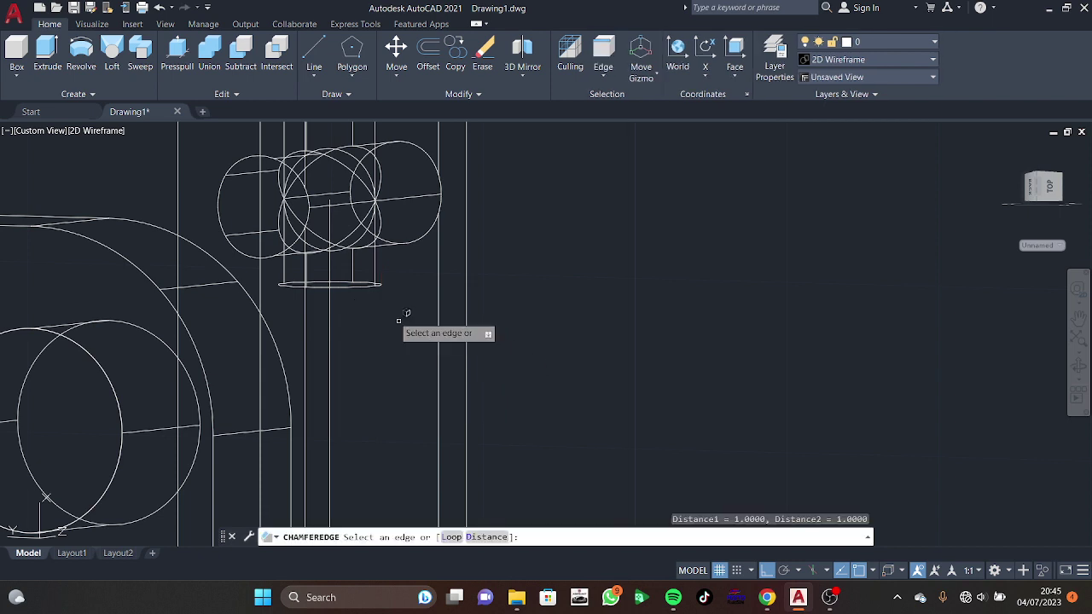
click(375, 282)
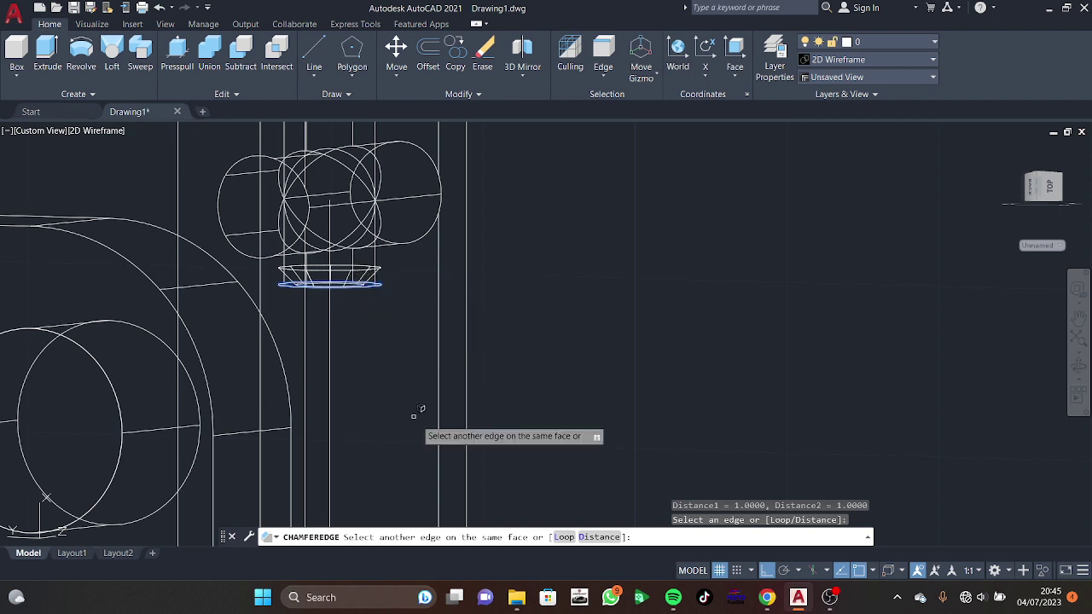
text(L)
key(Return)
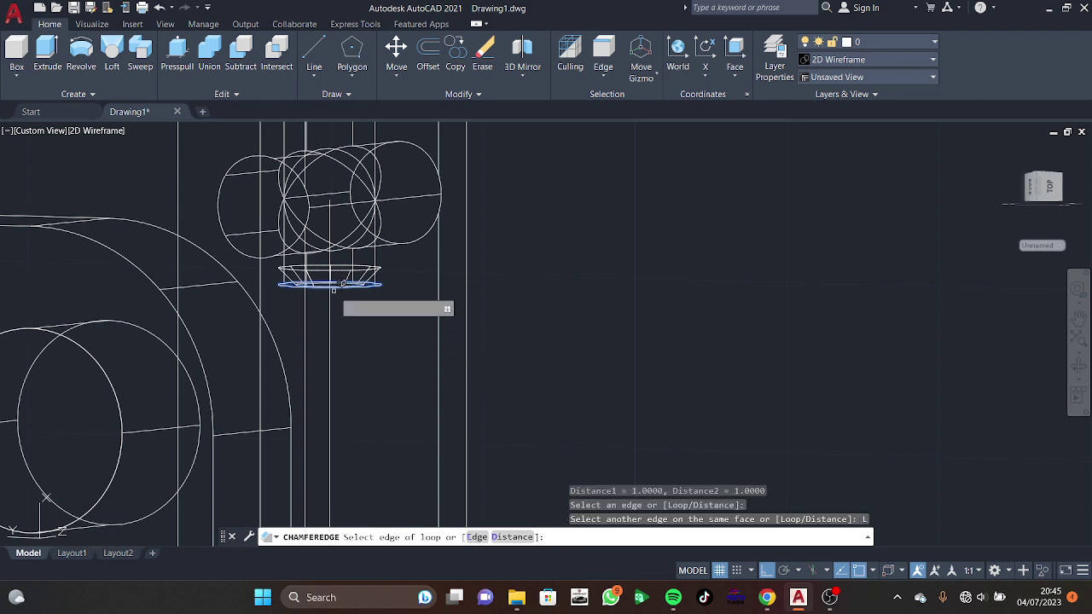
text(D)
key(Return)
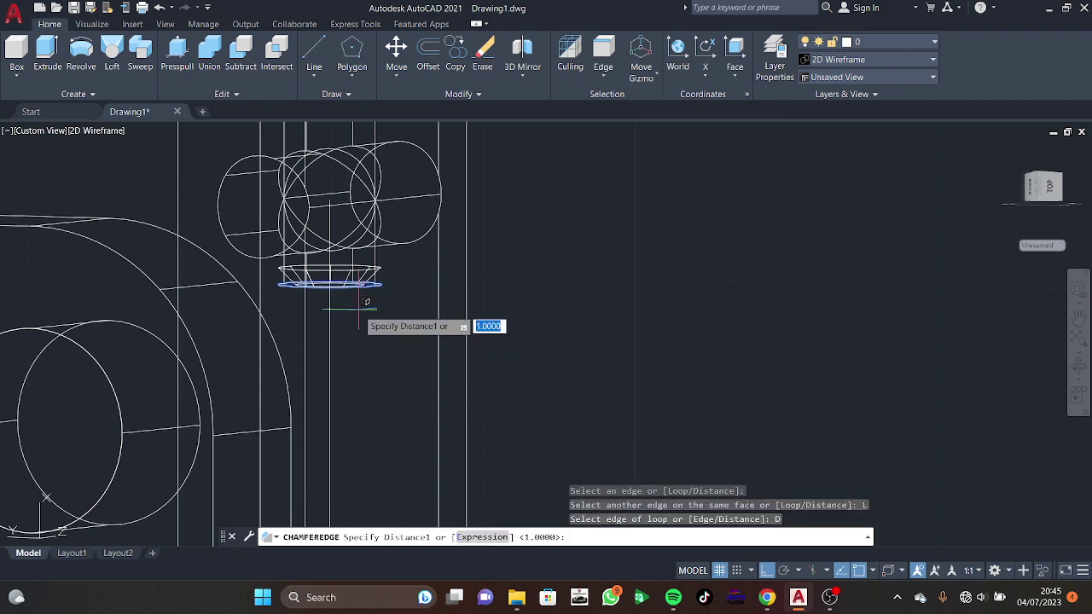
key(Return)
key(Return)
click(350, 278)
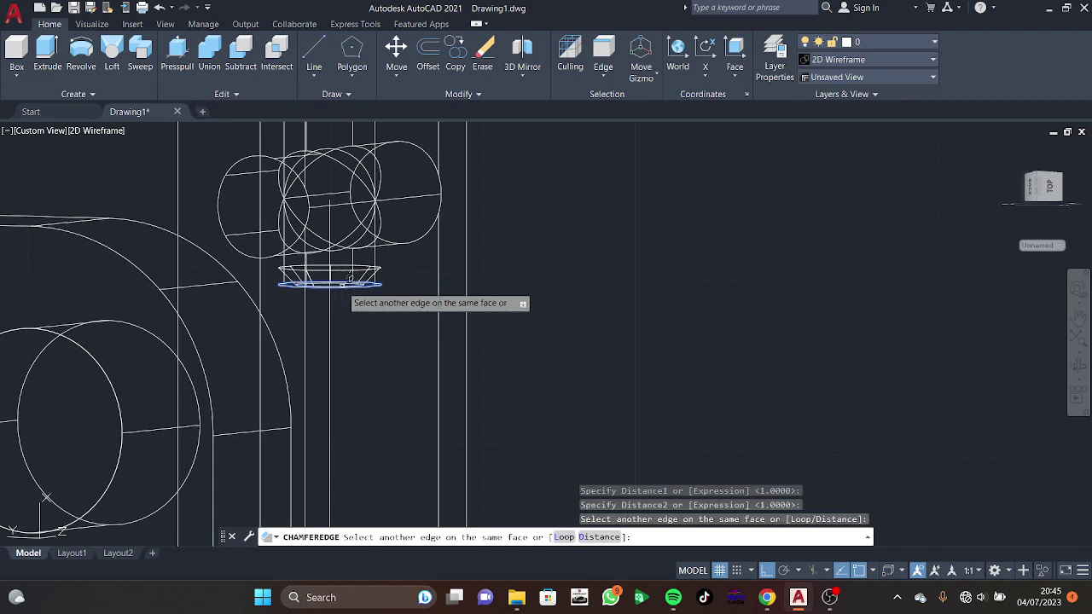
click(346, 259)
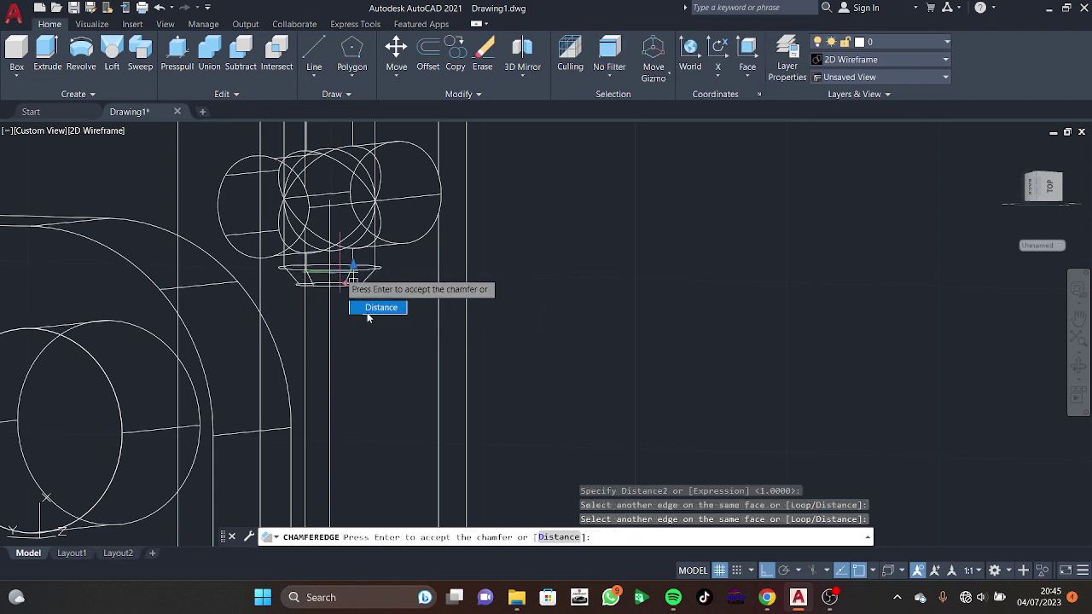
key(Return)
Step: Inspect the chamfered part, cancel stray grip stretches, and orbit to a tilted view
scroll(344, 300, down, 2)
scroll(343, 300, up, 2)
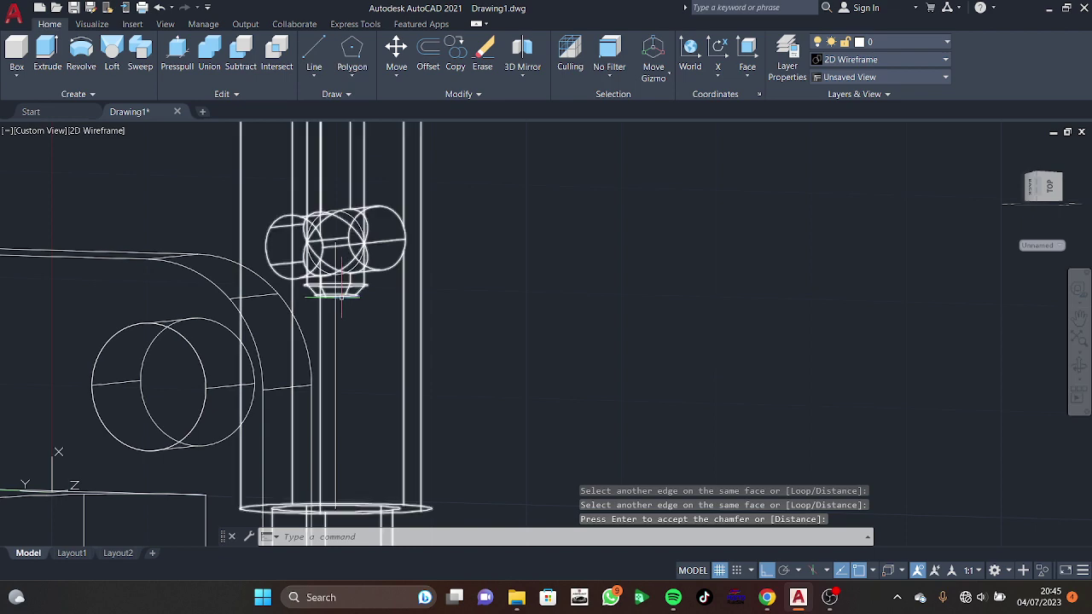
scroll(341, 297, up, 2)
click(324, 292)
click(319, 296)
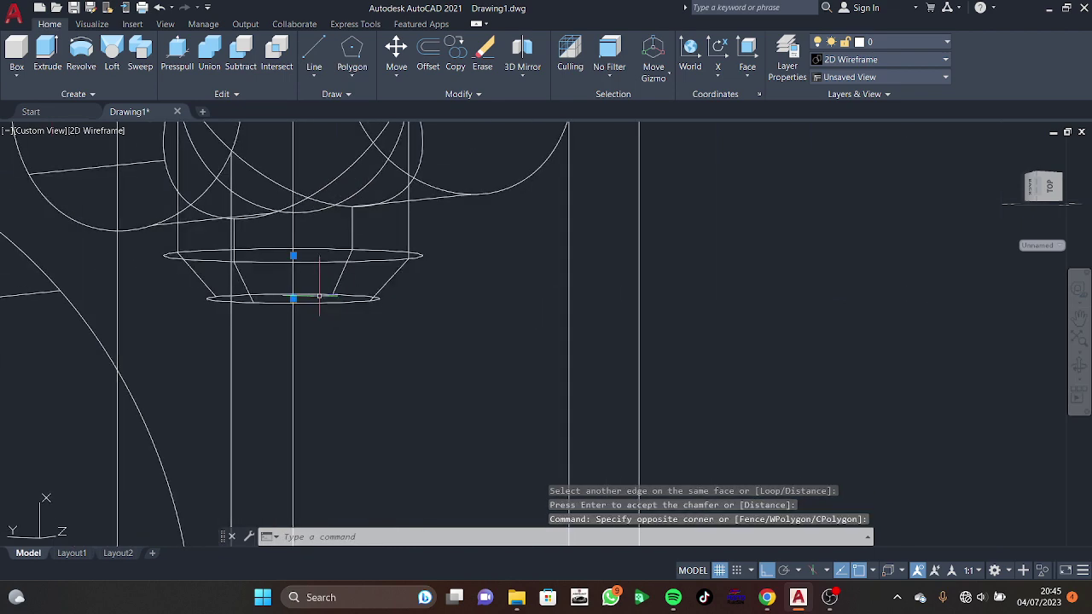
click(293, 298)
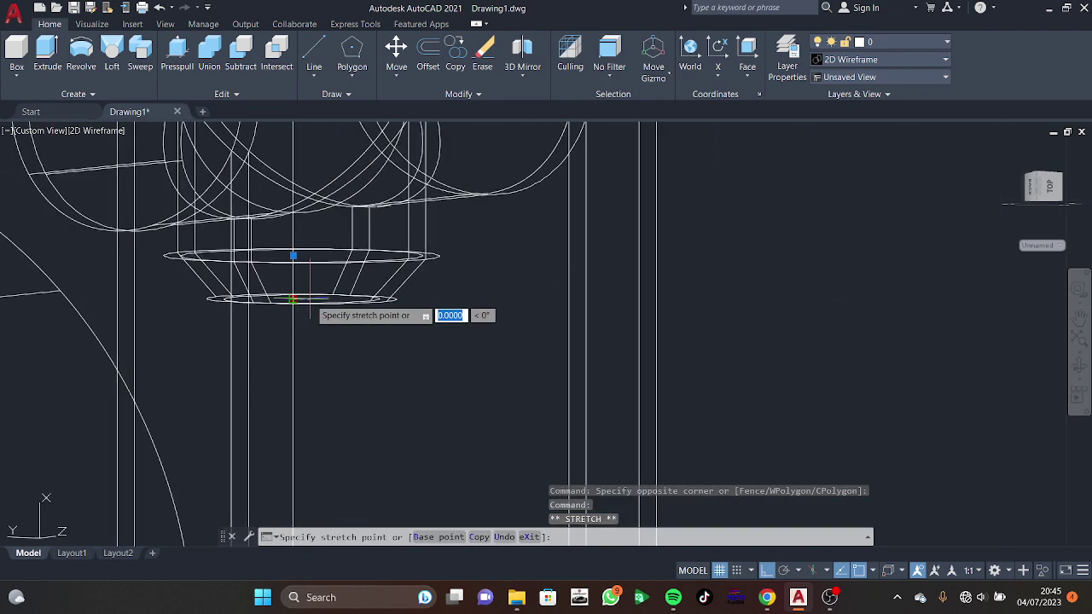
key(Escape)
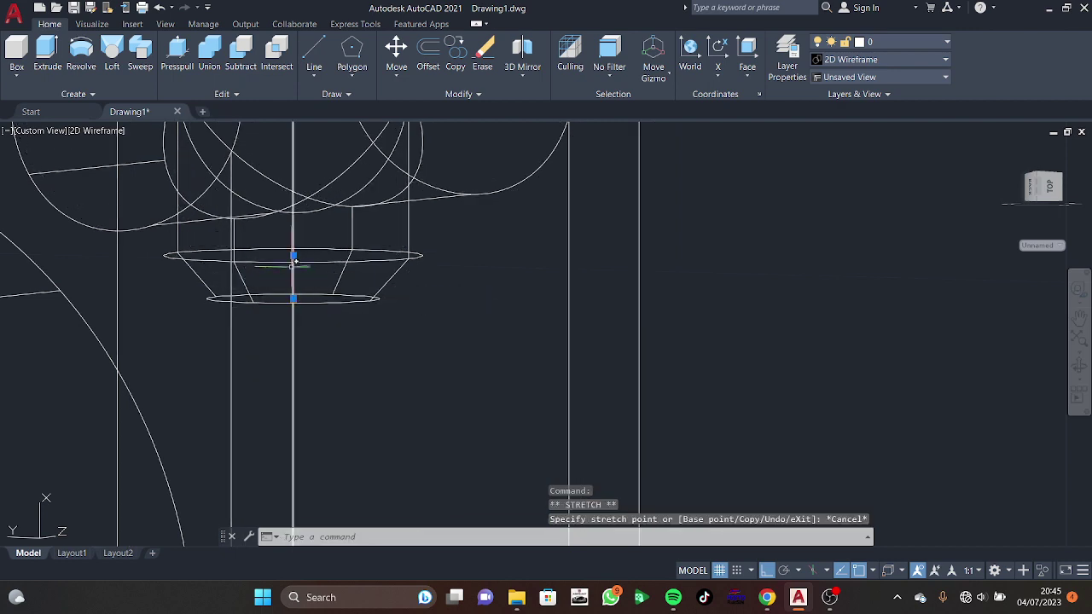
click(293, 255)
key(Escape)
scroll(333, 273, down, 4)
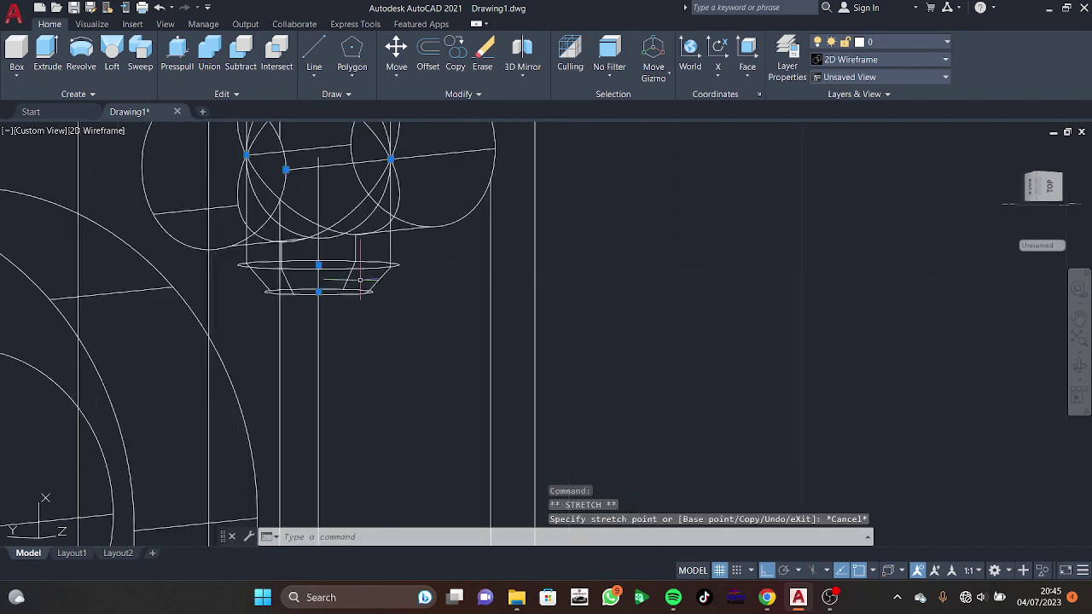
mouse_move(446, 310)
shift+middle_down()
mouse_move(473, 319)
mouse_move(487, 349)
mouse_move(581, 394)
mouse_move(554, 419)
mouse_move(492, 361)
shift+middle_up()
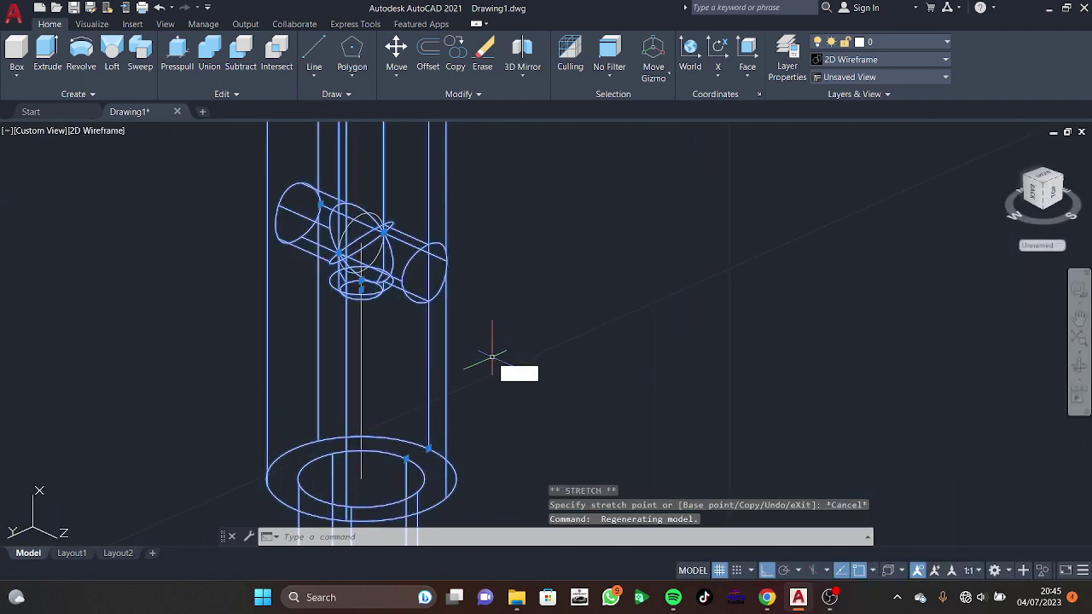
Step: Shade the model with visible edges and orbit to face the cross hole
text(shade)
key(Return)
mouse_move(491, 356)
shift+middle_down()
mouse_move(548, 402)
mouse_move(495, 400)
mouse_move(466, 421)
mouse_move(468, 324)
mouse_move(450, 382)
shift+middle_up()
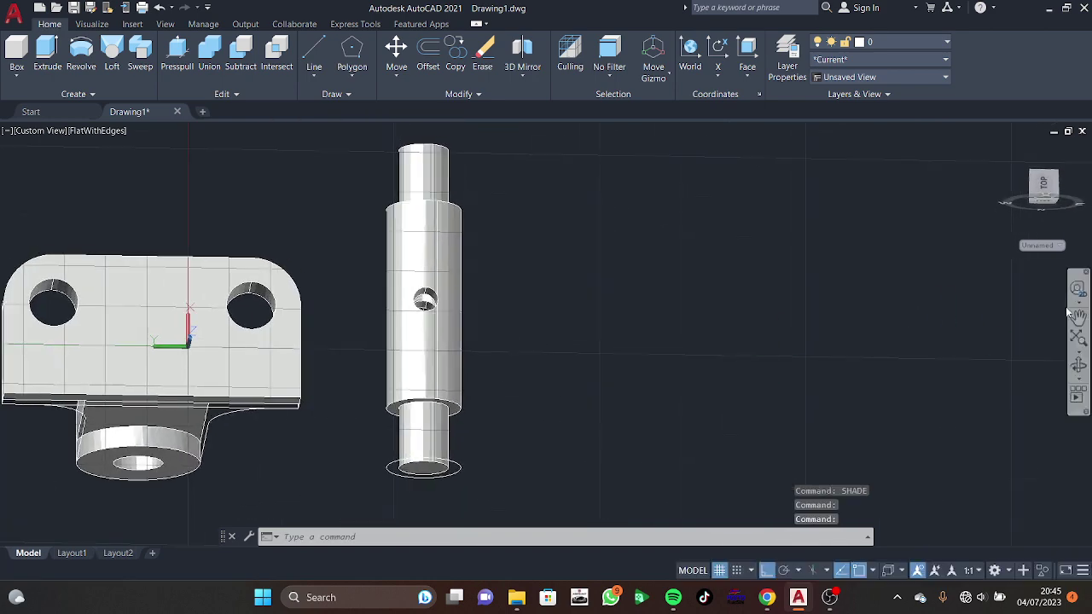
Step: Reset the UCS to World, view the parts from the top, and check the browser reference drawing
click(1050, 246)
click(1042, 182)
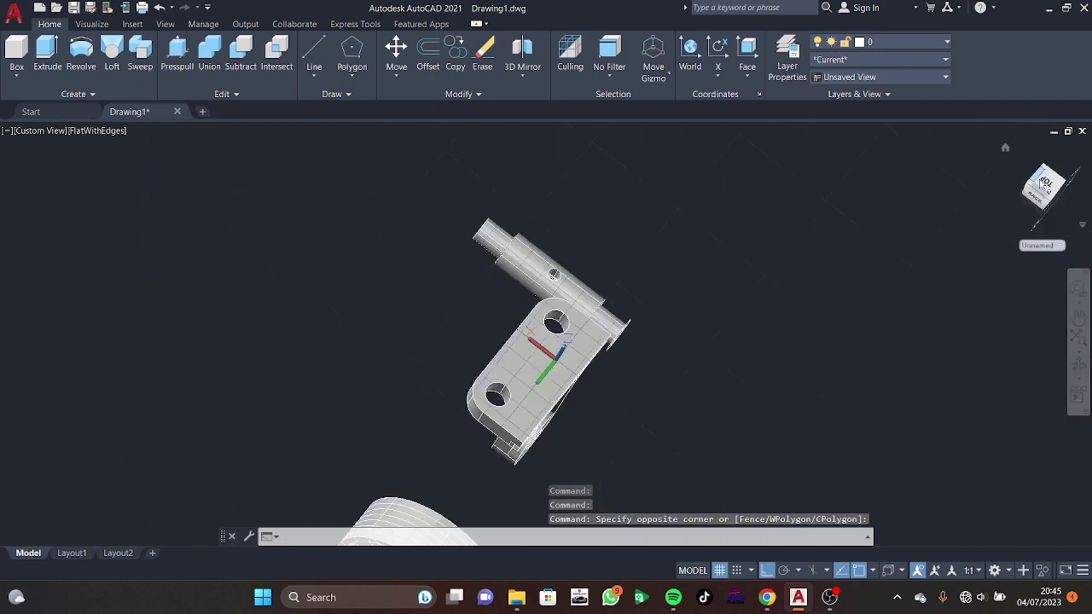
click(1043, 246)
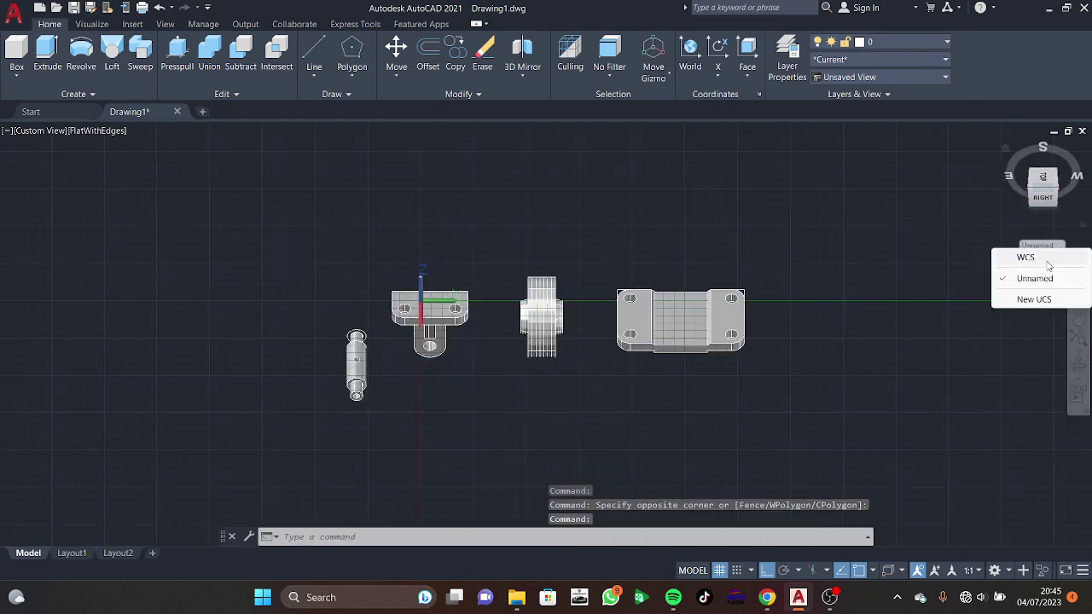
click(1048, 264)
shift+middle_drag(1045, 226, 1047, 189)
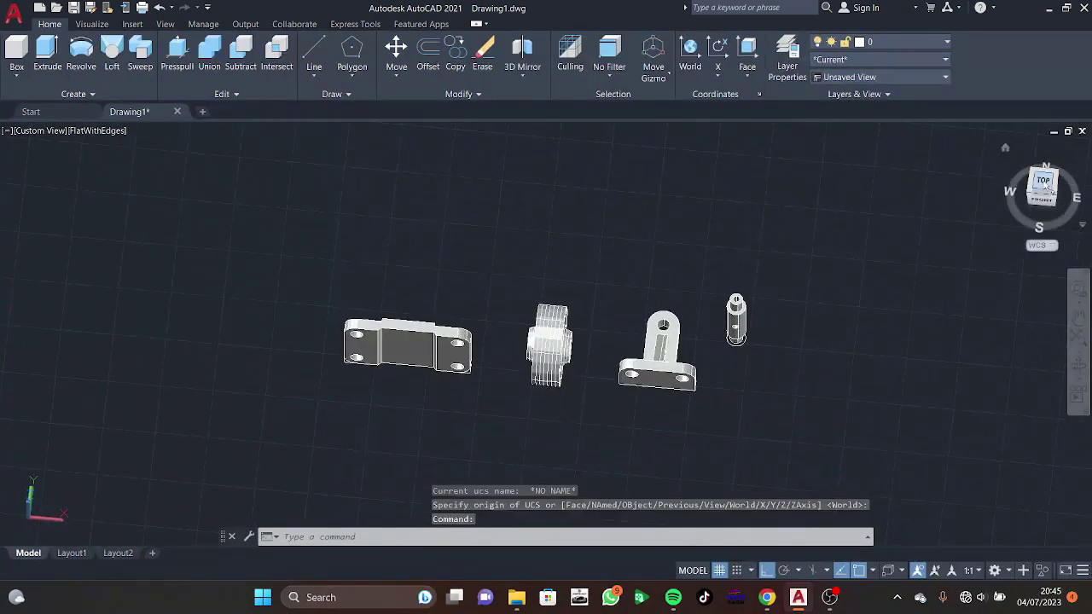
click(1042, 183)
scroll(885, 313, up, 3)
mouse_move(774, 373)
middle_down()
mouse_move(720, 347)
mouse_move(728, 342)
middle_up()
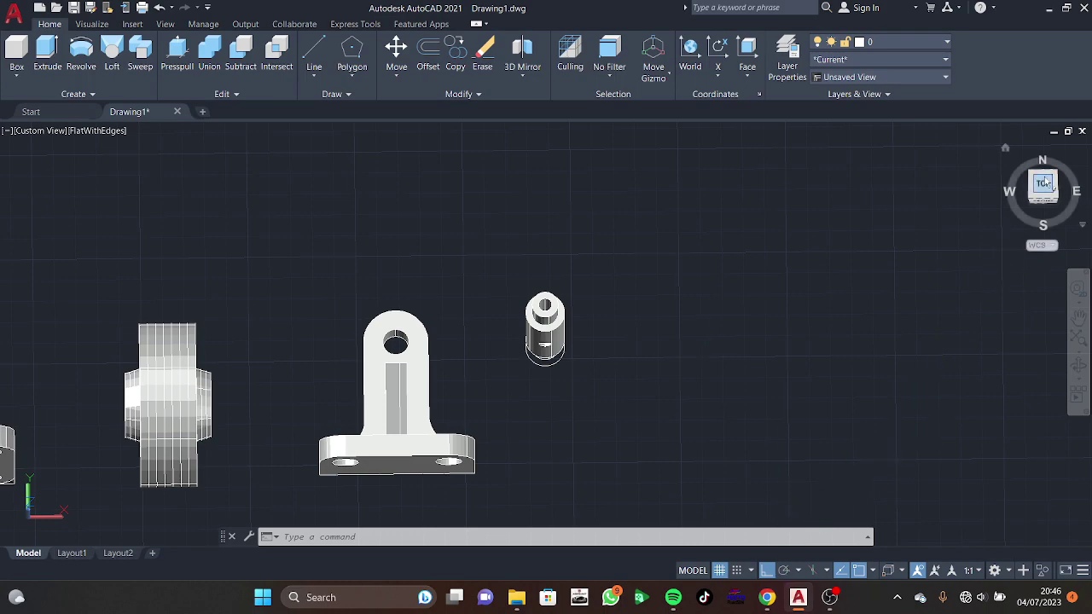
click(772, 604)
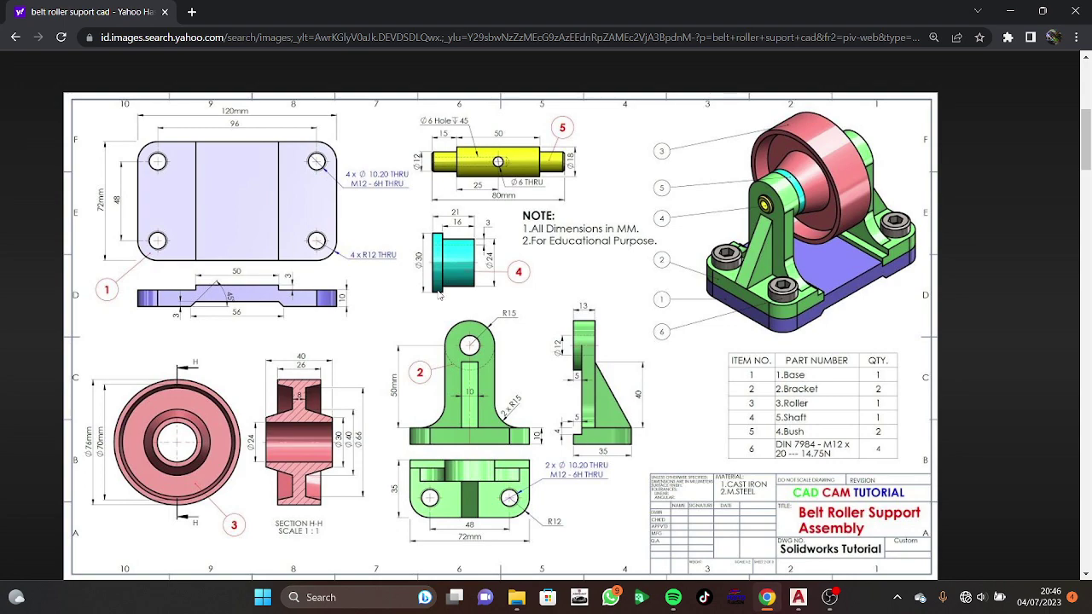
click(796, 599)
Step: From a top view, draw a radius-15 circle in empty space beside the bracket
click(1055, 189)
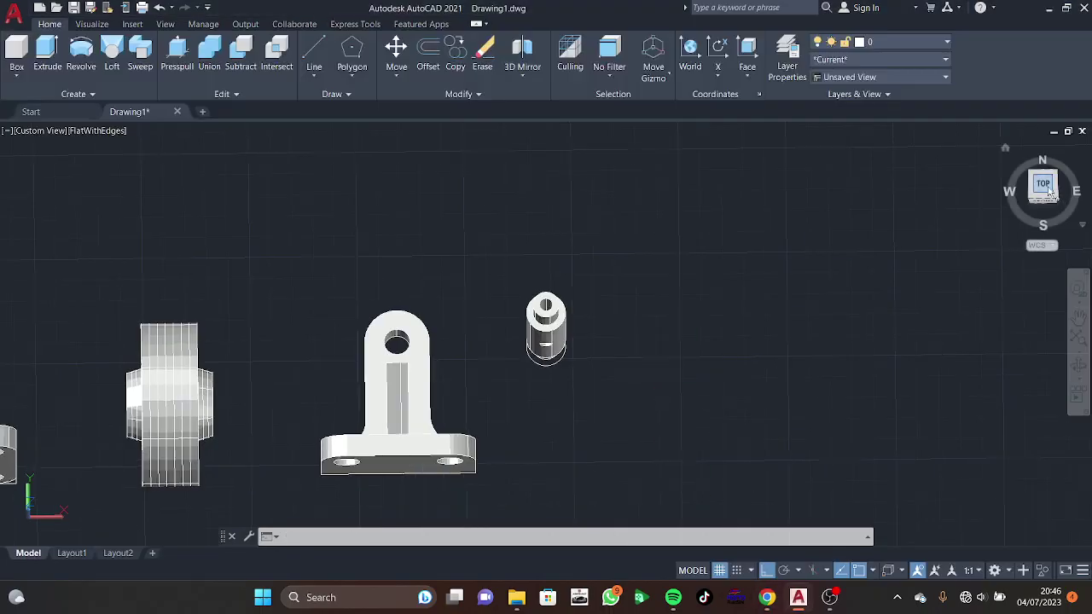
scroll(836, 321, up, 5)
middle_drag(809, 341, 665, 352)
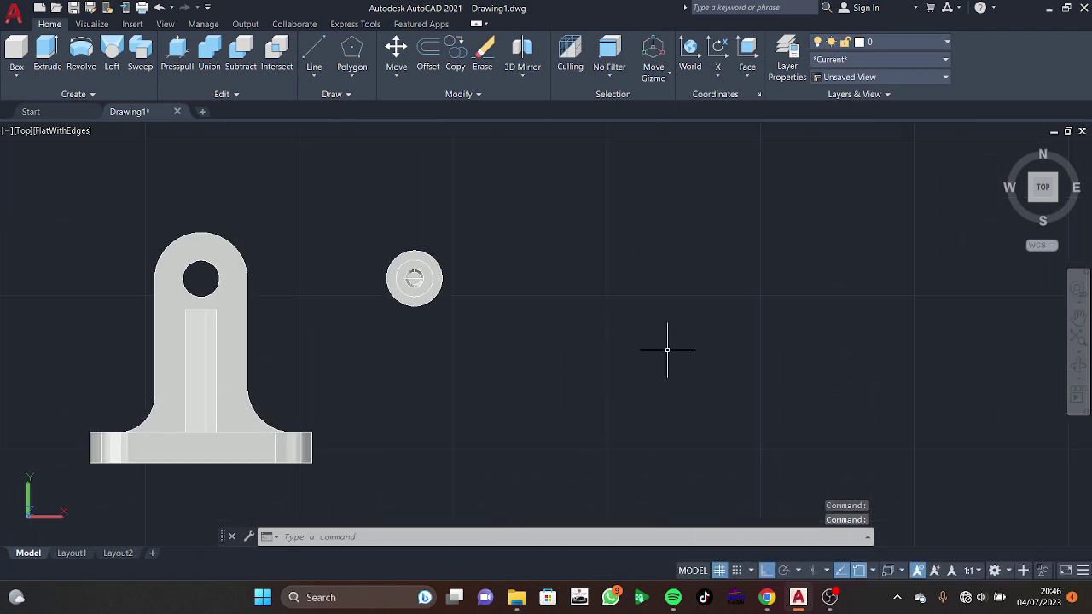
text(c)
key(Return)
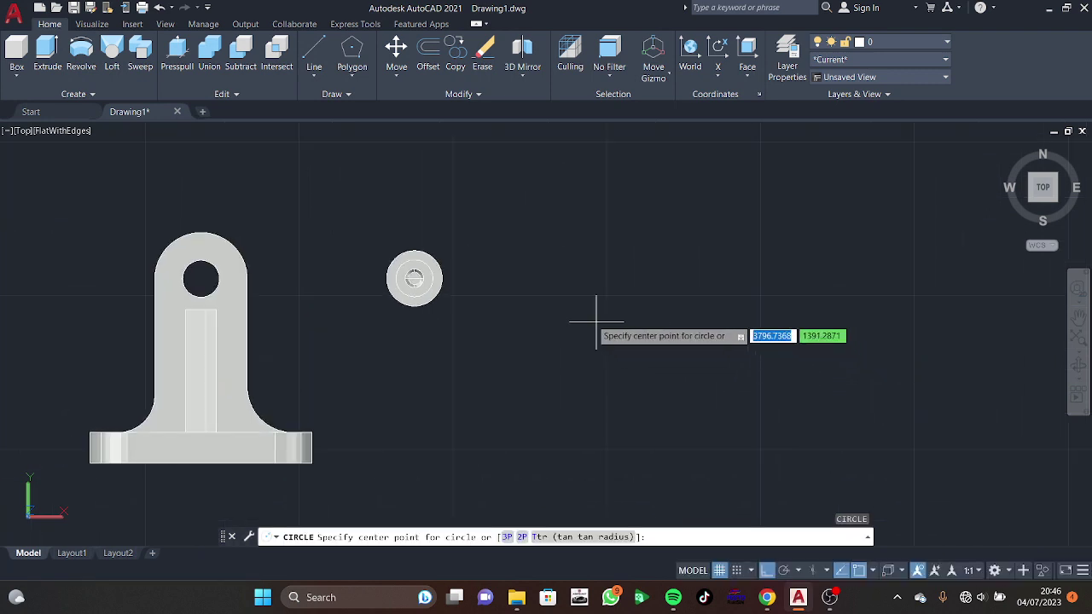
click(591, 319)
text(15)
key(Return)
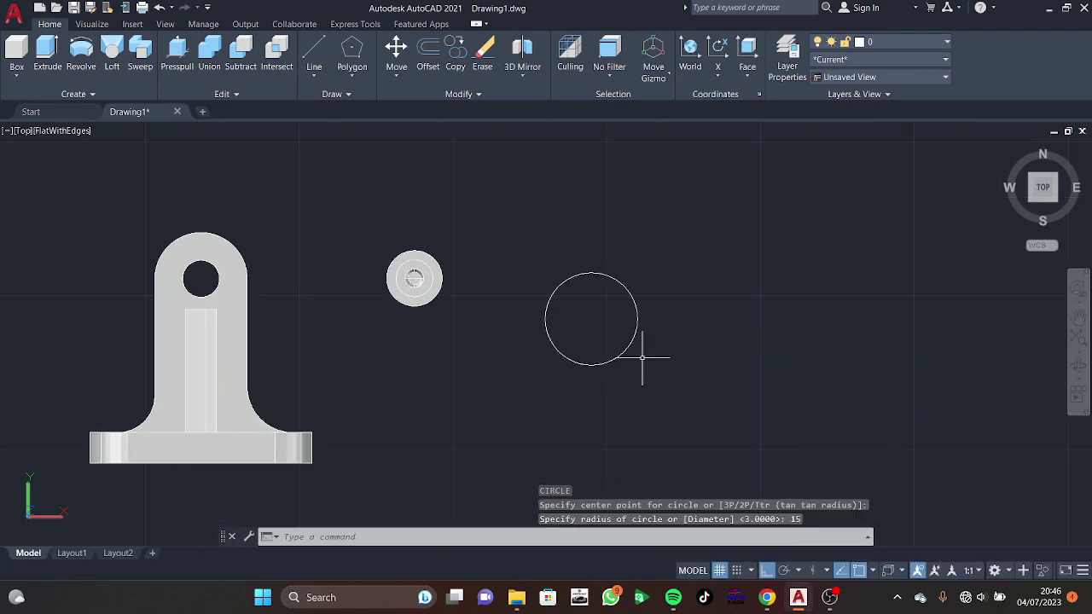
Step: Add a concentric radius-12 circle at the same centre and orbit into a 3D view
text(c)
key(Return)
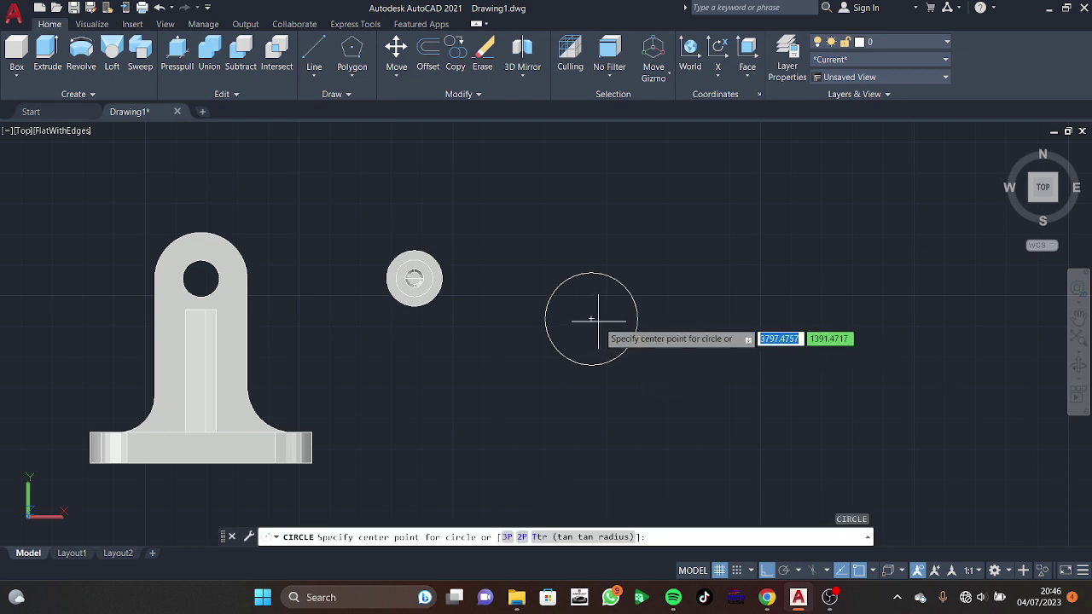
click(591, 319)
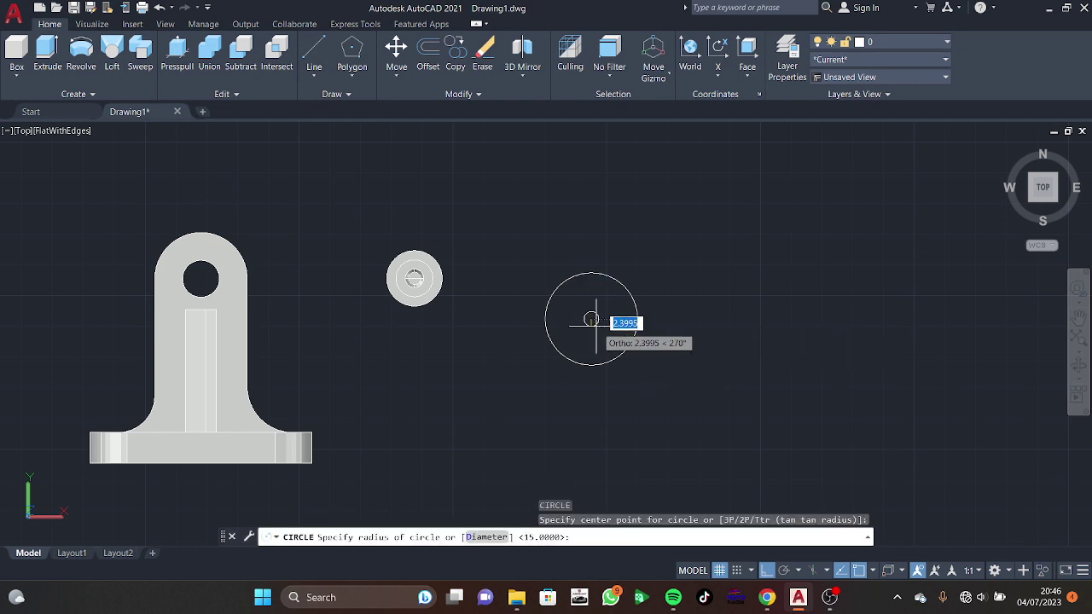
text(12)
key(Return)
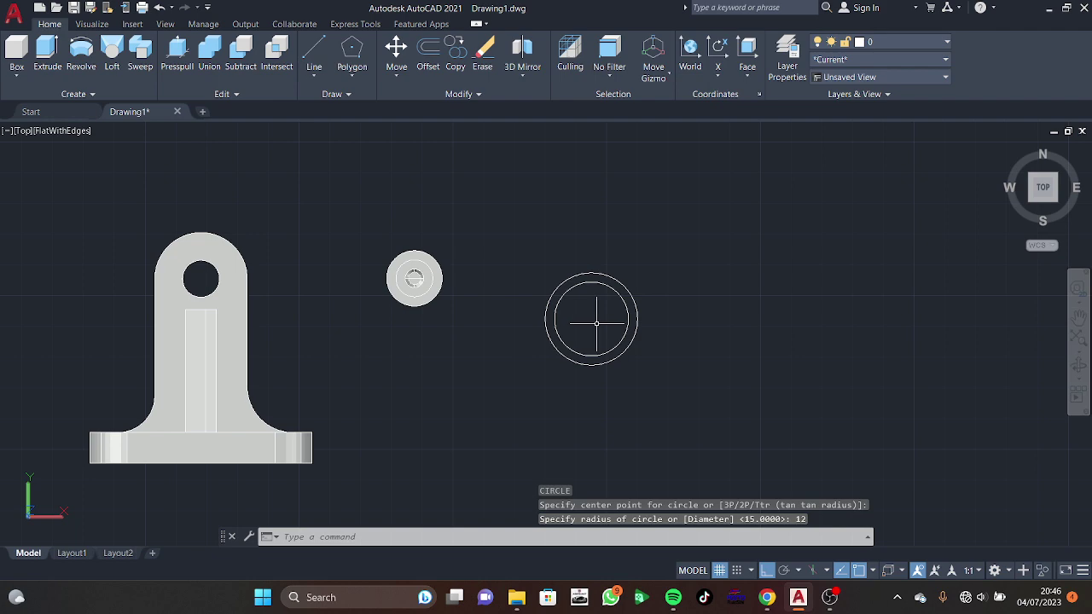
shift+middle_drag(836, 318, 780, 244)
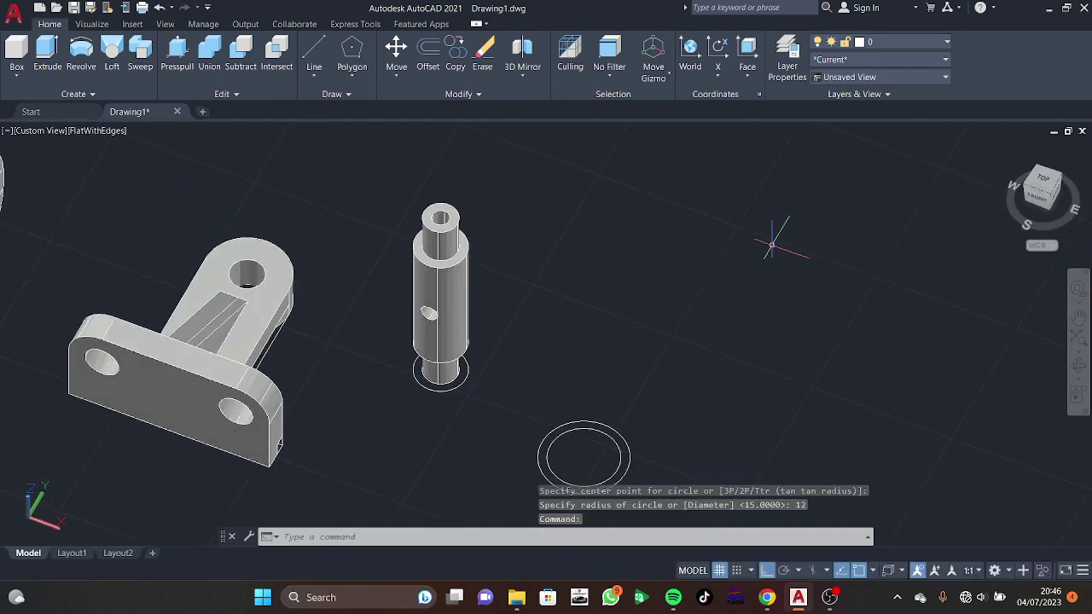
Step: Press-pull the inner circle to height 21 and the outer ring to 5, forming the flanged bush
click(189, 54)
middle_drag(658, 310, 624, 233)
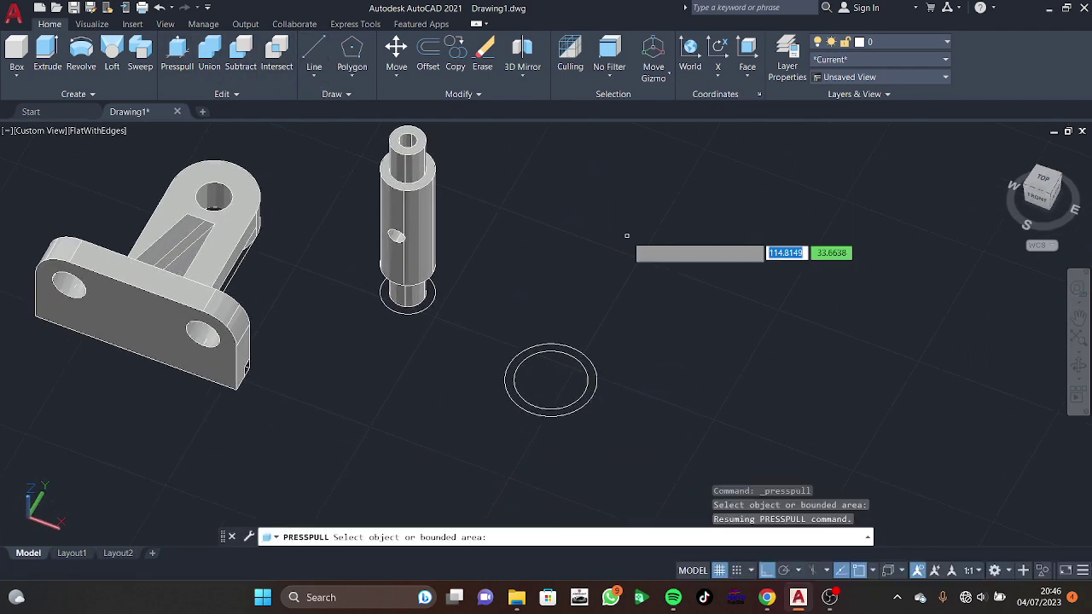
click(551, 379)
text(21)
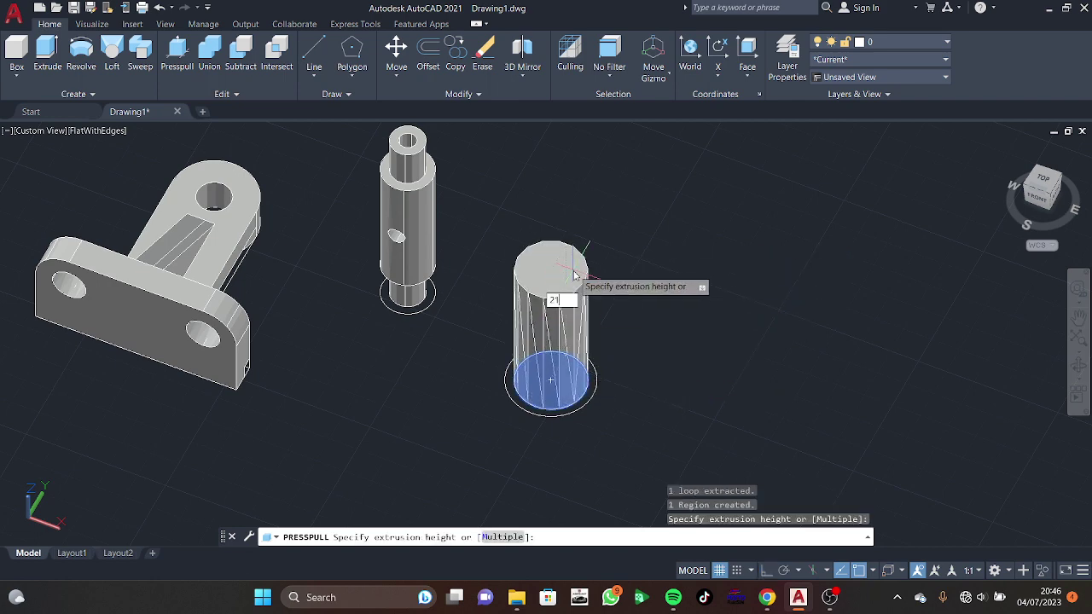
key(Return)
click(595, 394)
text(5)
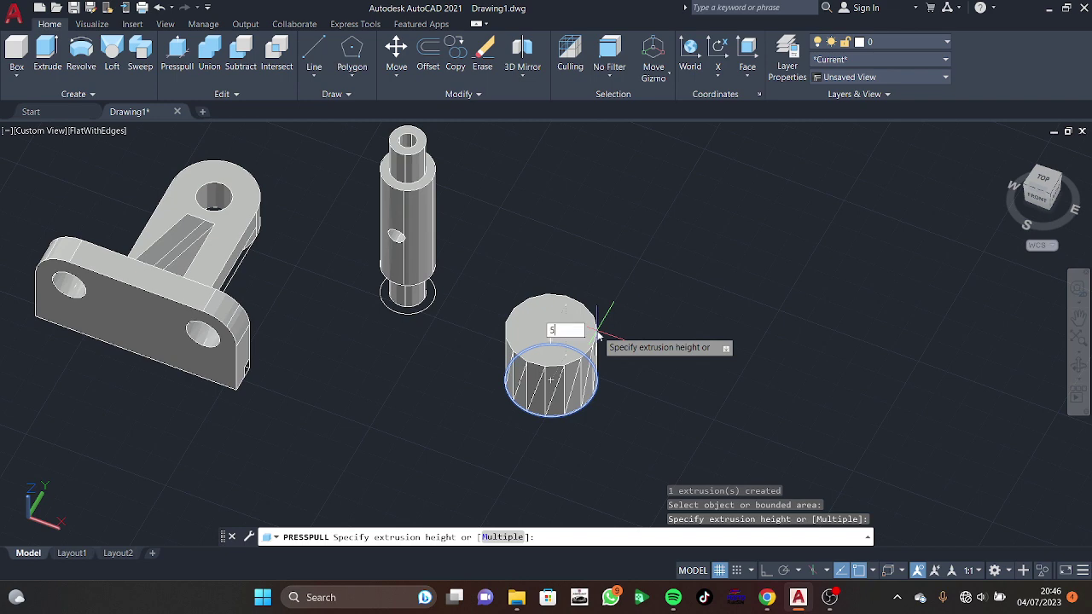
key(Return)
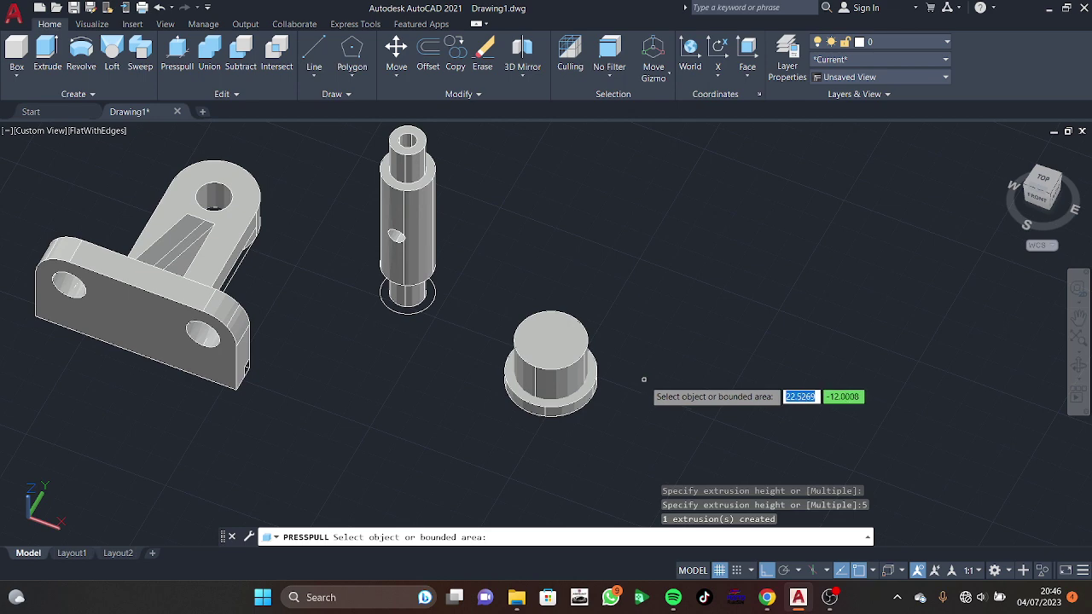
key(Return)
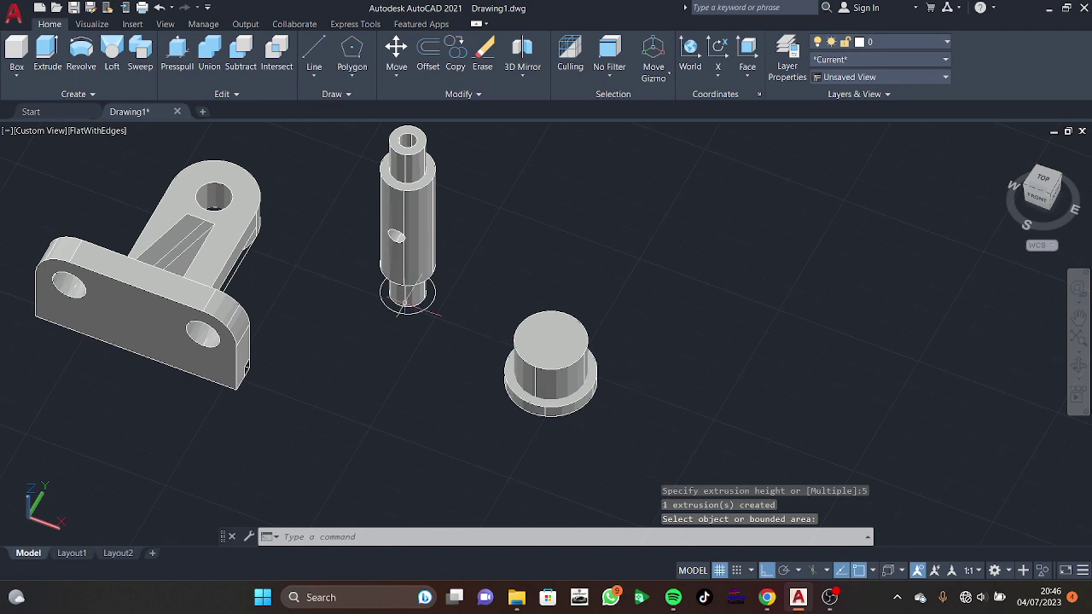
middle_drag(408, 303, 423, 302)
key(Return)
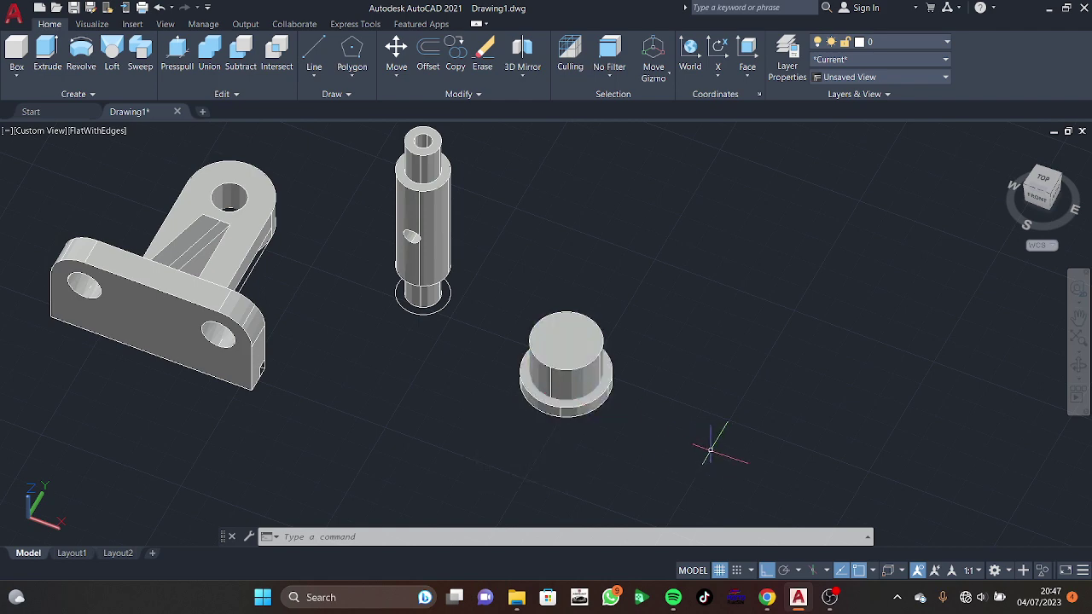
Step: Start a circle, then zoom and orbit to view the bush from the side and overall
text(c)
key(Return)
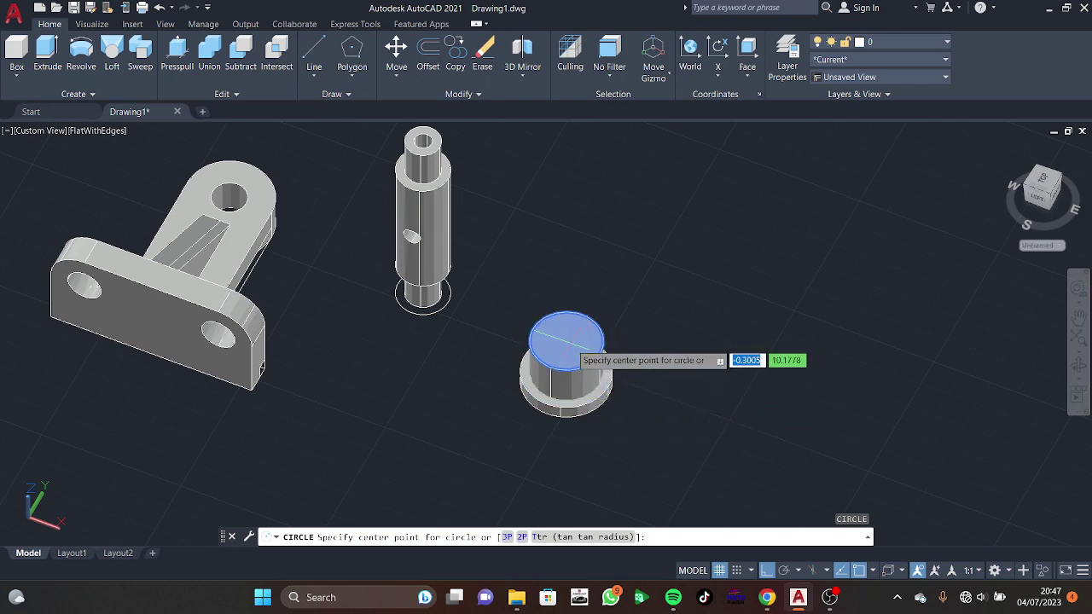
scroll(563, 341, up, 3)
scroll(559, 337, up, 2)
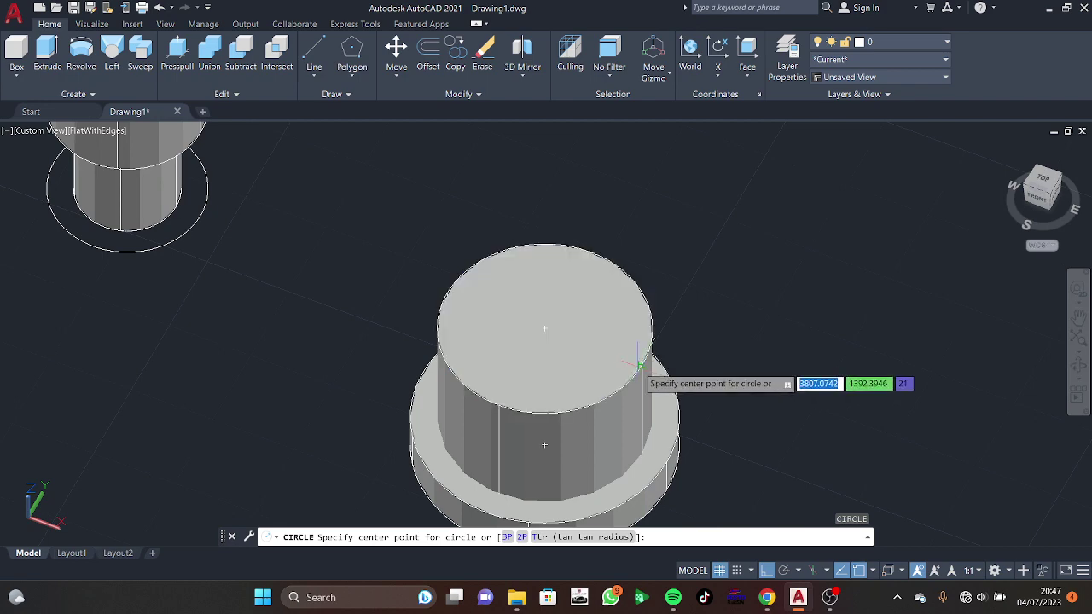
mouse_move(608, 350)
shift+middle_down()
mouse_move(622, 383)
mouse_move(621, 281)
mouse_move(609, 371)
shift+middle_up()
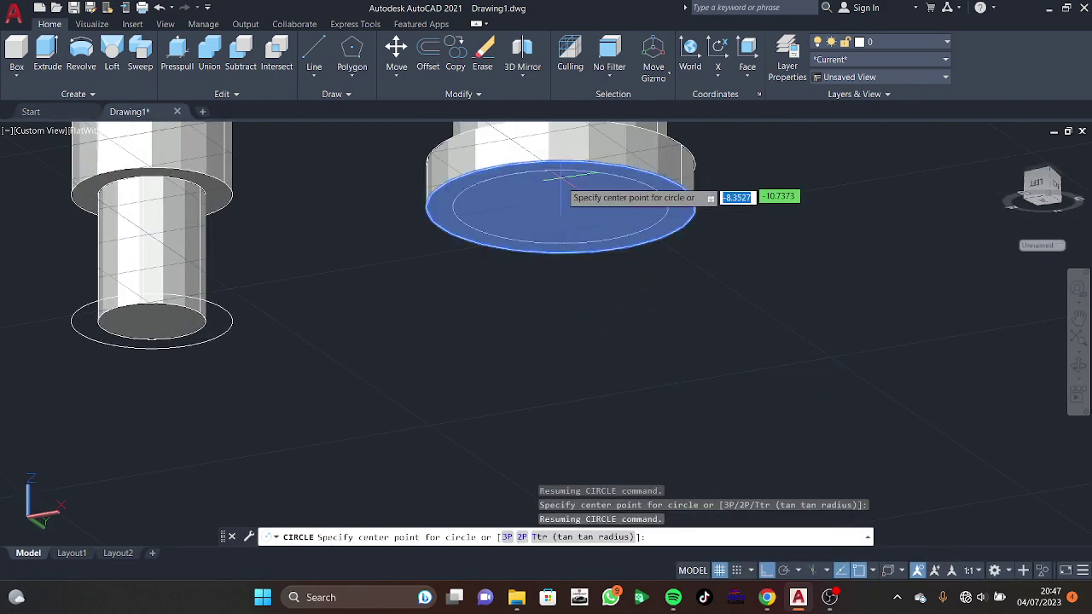
scroll(559, 211, up, 4)
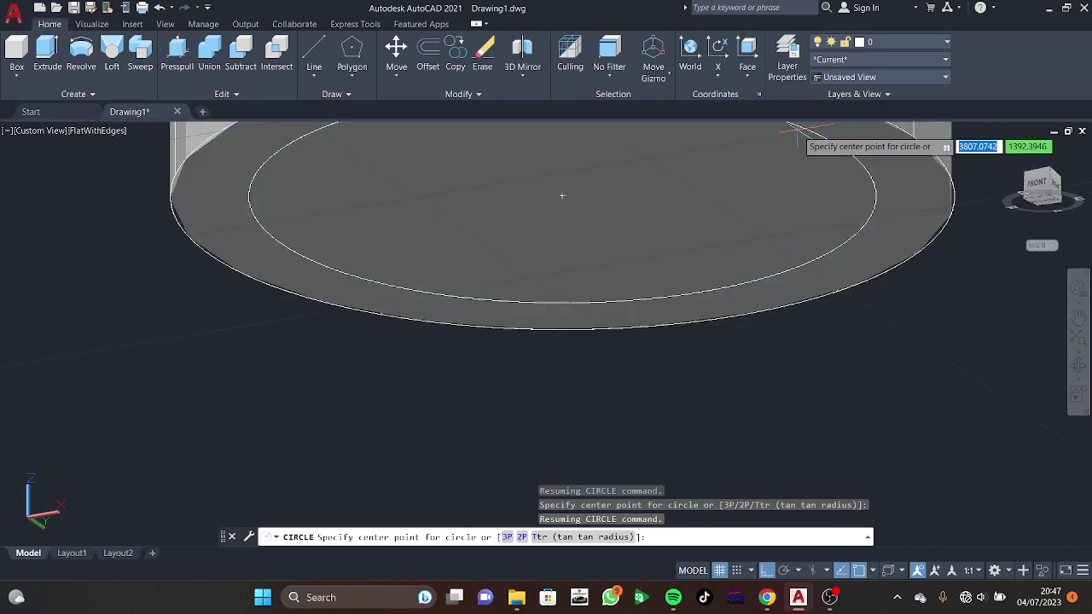
scroll(532, 321, down, 2)
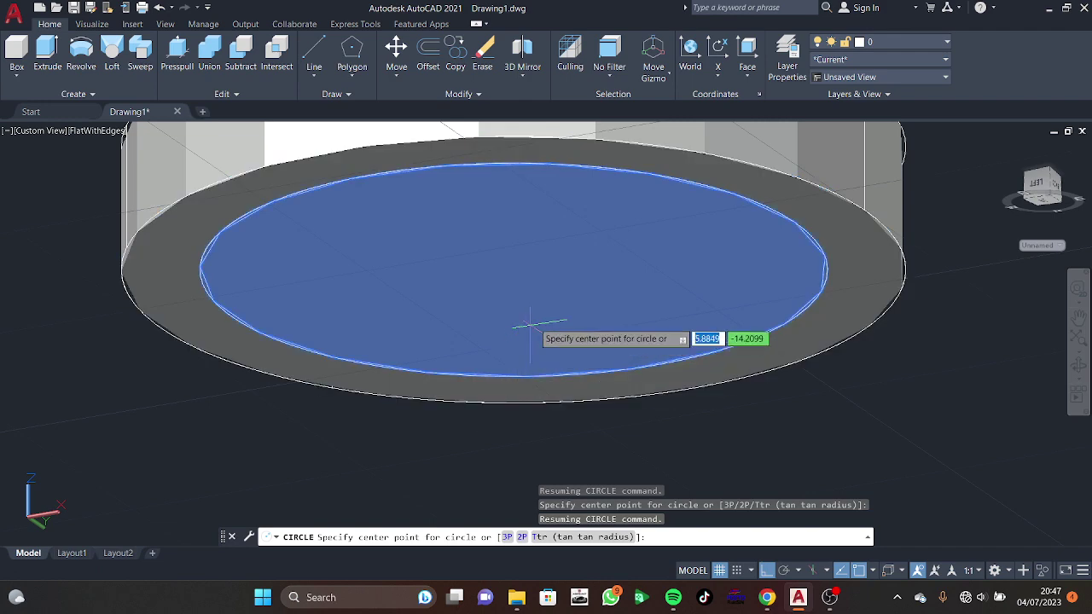
key(Escape)
scroll(788, 346, down, 5)
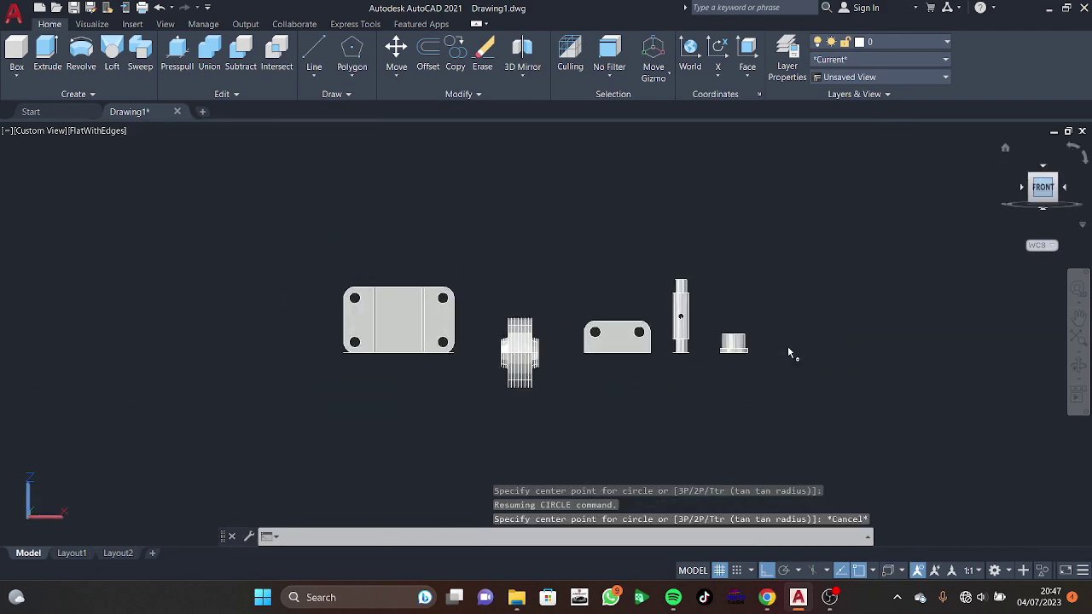
shift+middle_drag(787, 346, 737, 313)
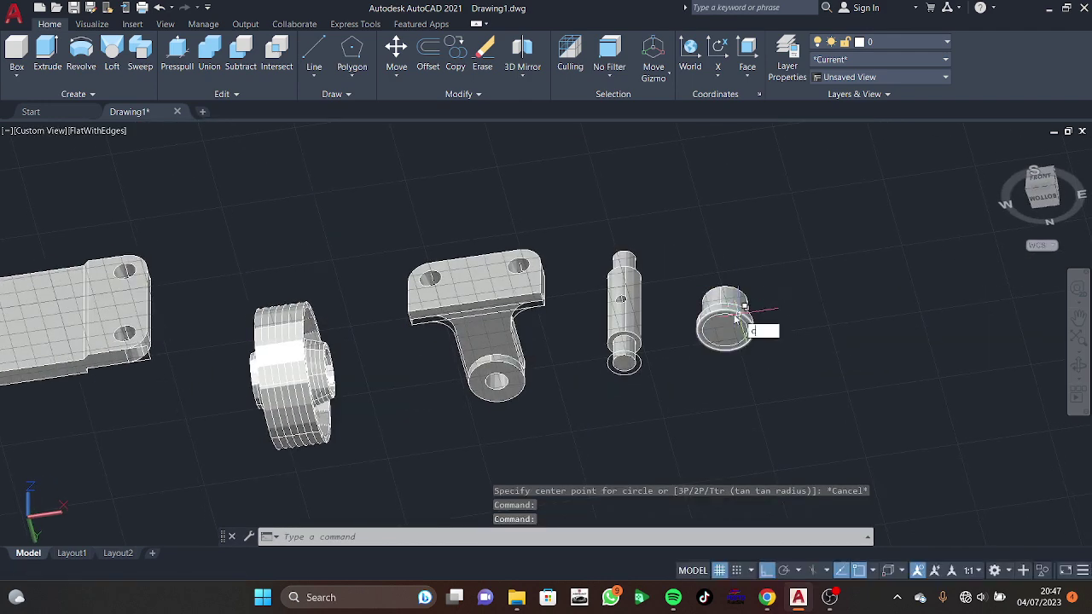
Step: Orbit to look down on the bush top and place a default-size circle there
key(Return)
scroll(732, 320, up, 3)
scroll(726, 326, up, 3)
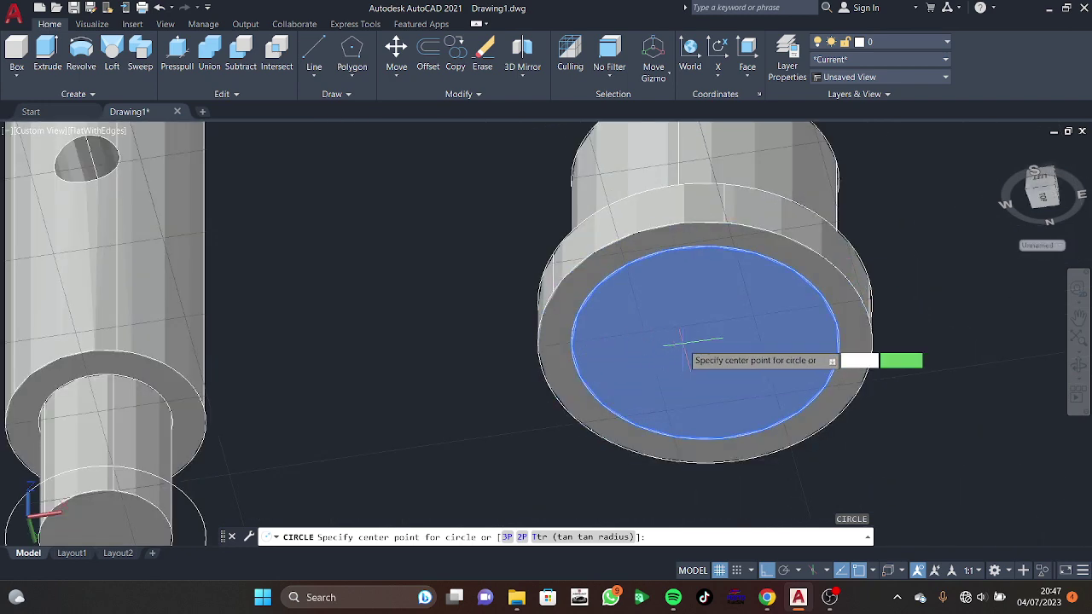
key(Escape)
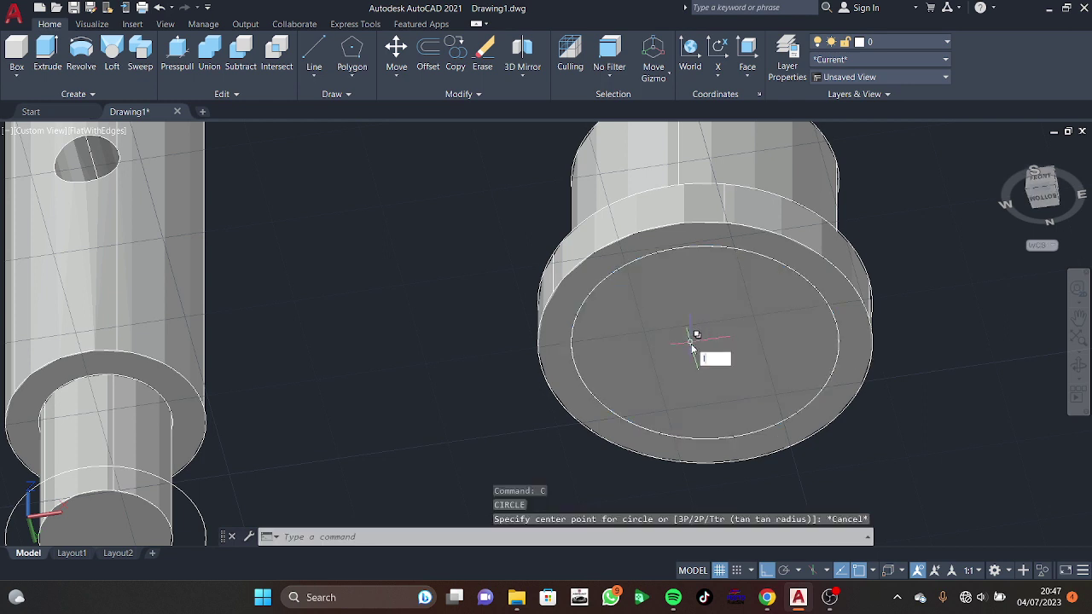
text(L)
key(Return)
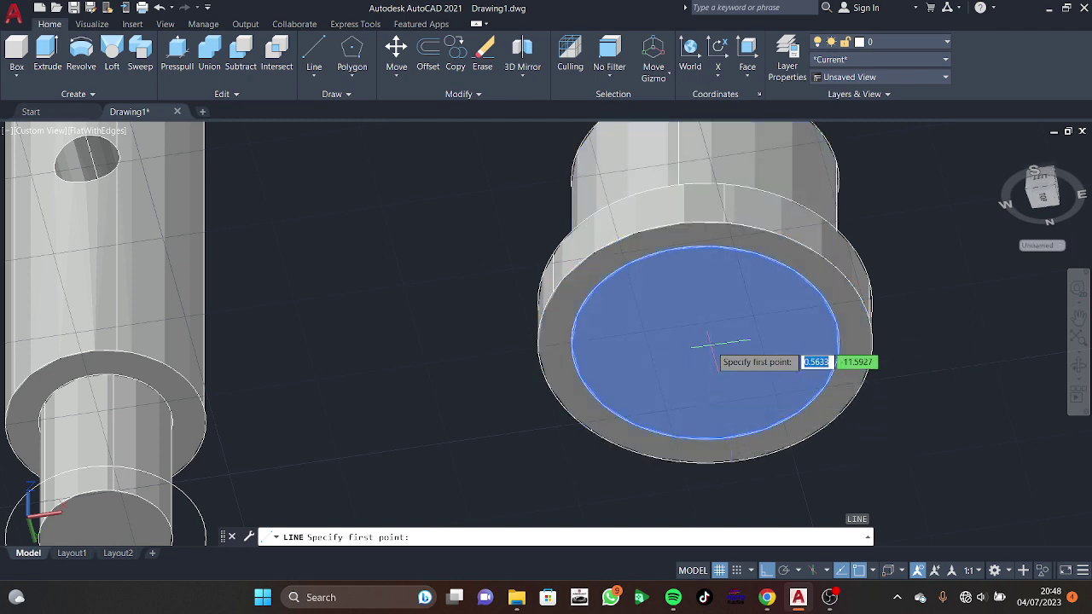
key(Escape)
shift+middle_drag(804, 307, 702, 391)
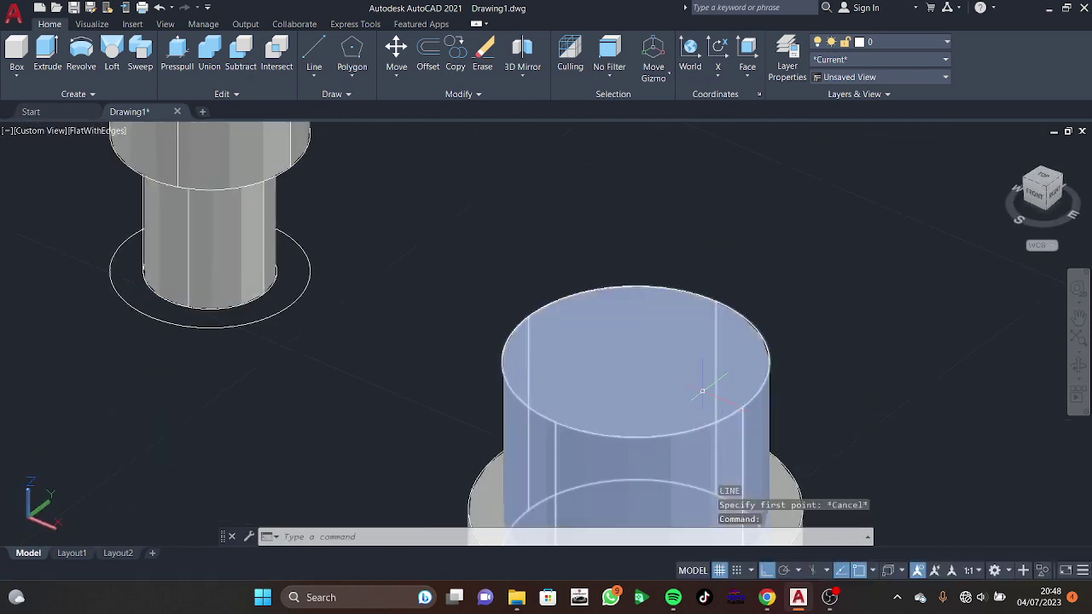
text(c)
key(Return)
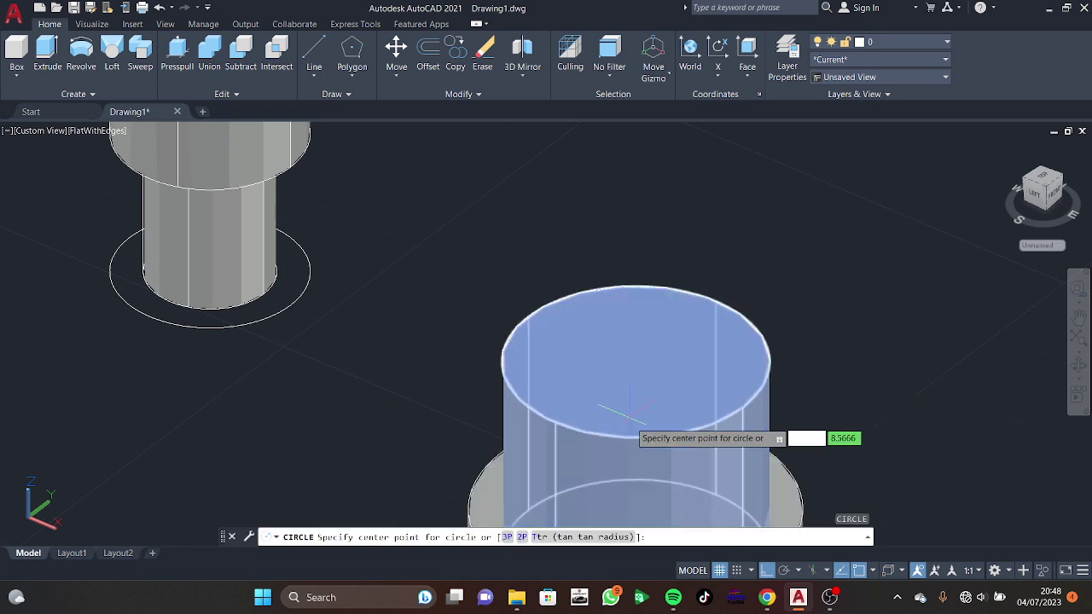
click(745, 407)
key(Escape)
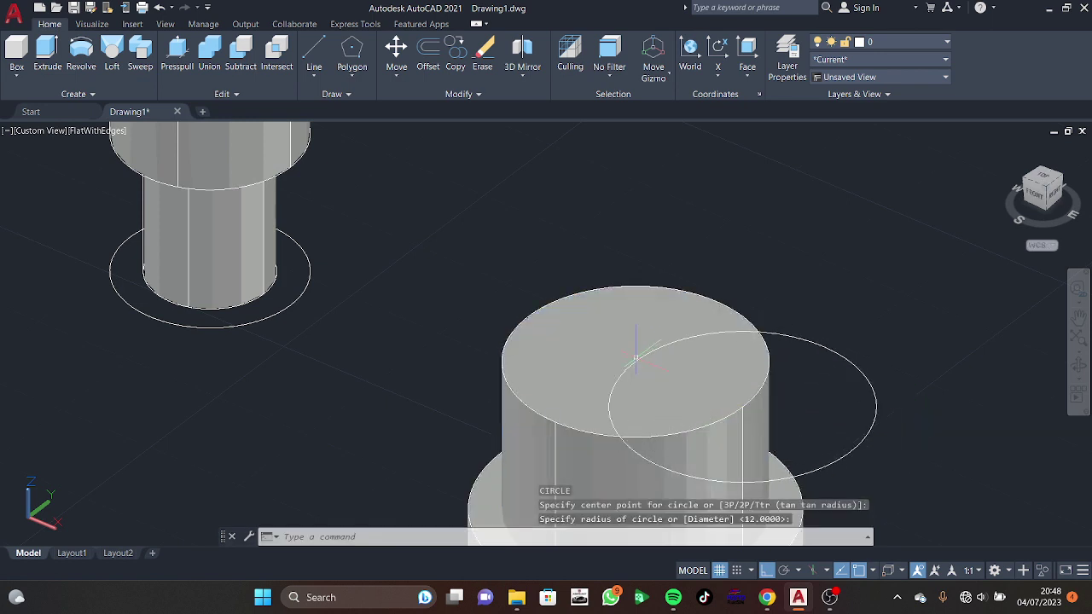
text(C)
Step: Draw a radius-9 circle centred on the bush top face and select the stray larger circle
key(Return)
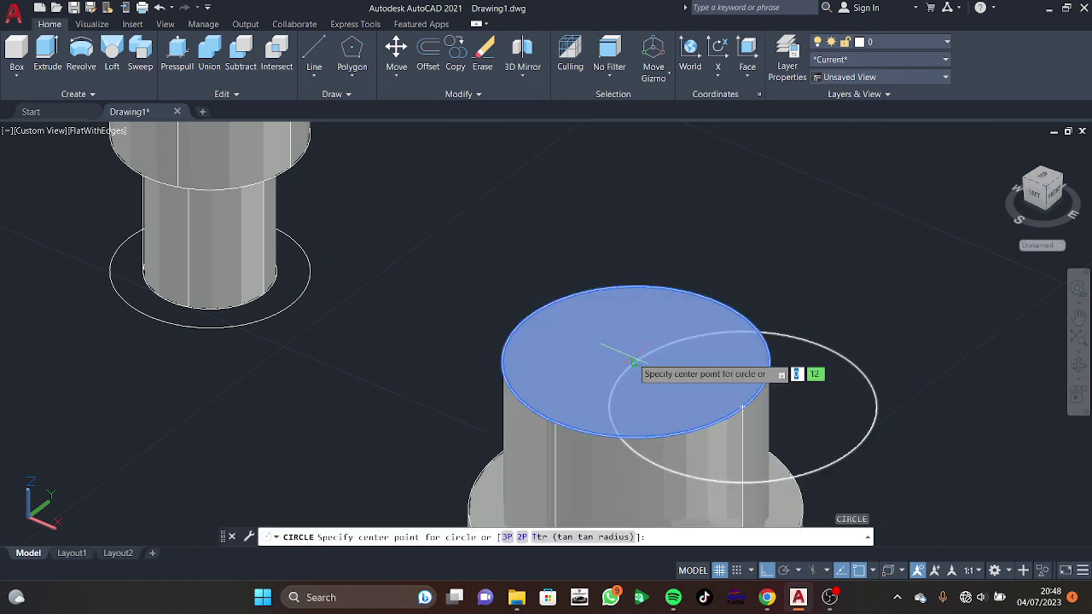
click(634, 362)
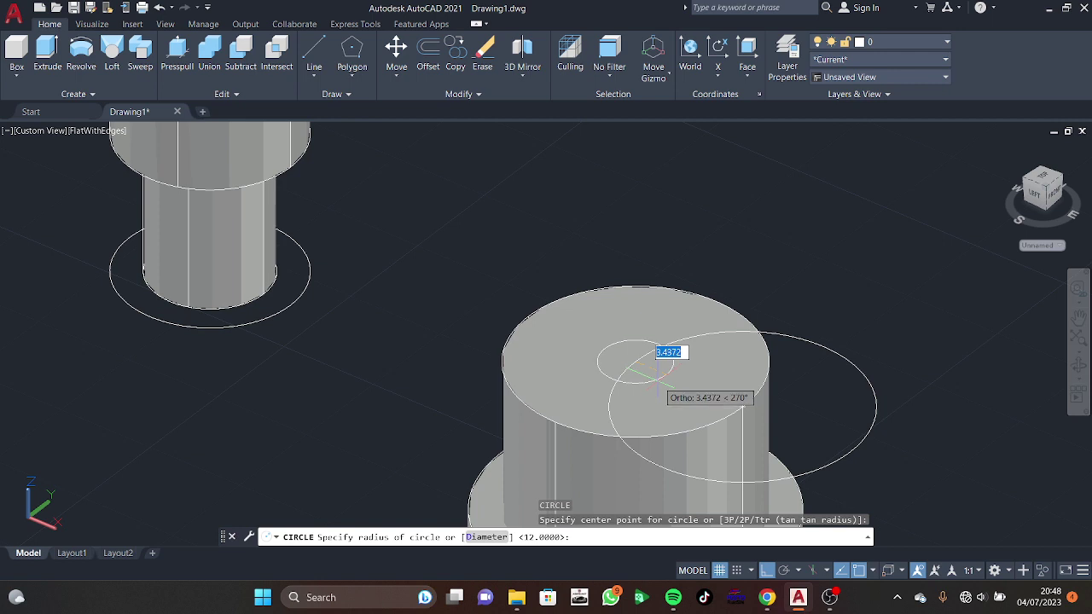
text(9)
key(Return)
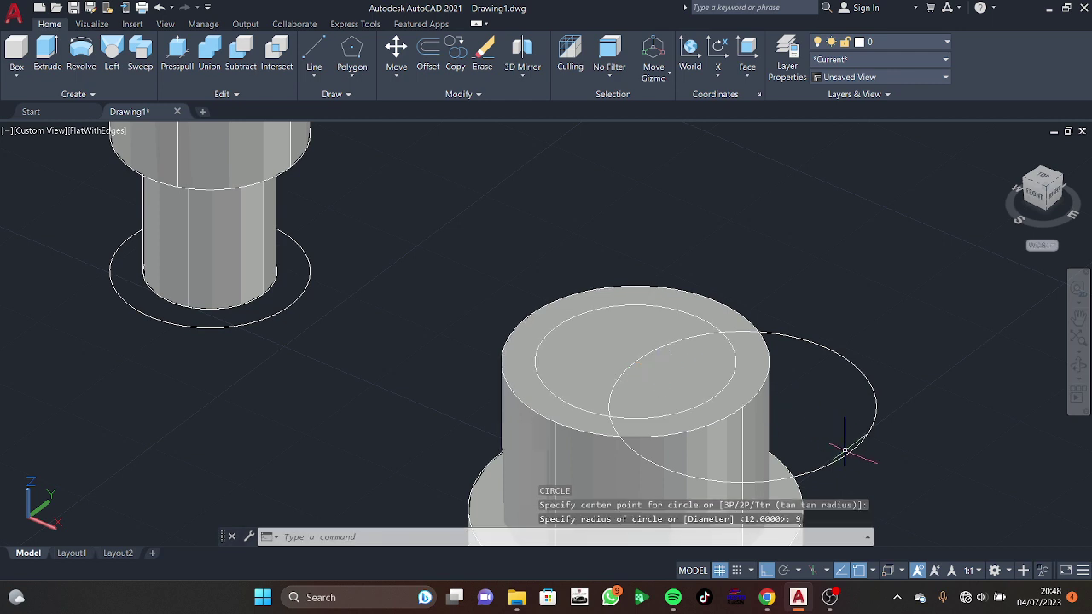
click(850, 452)
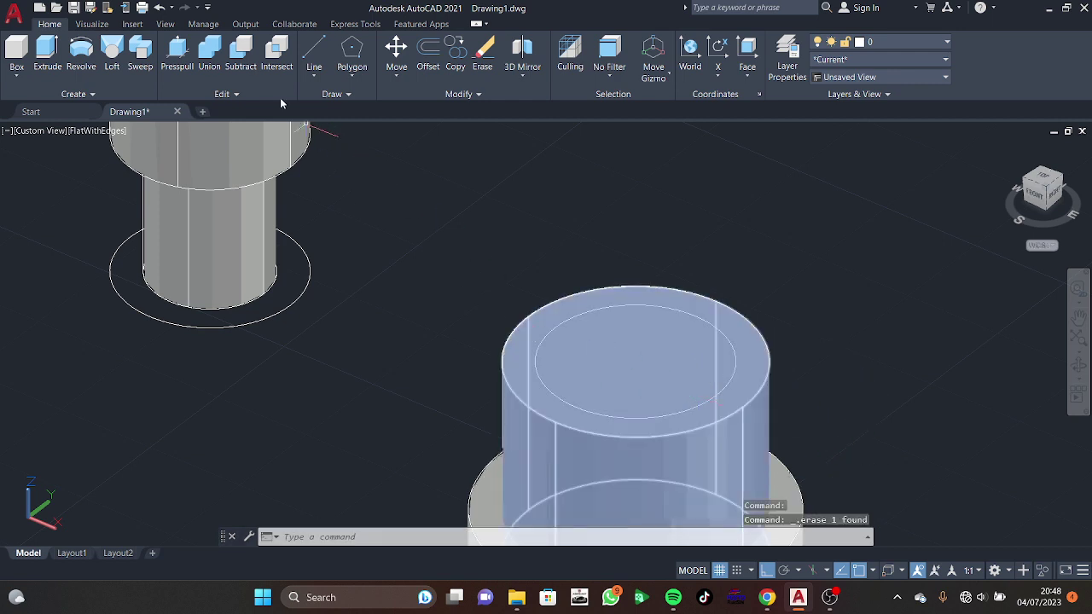
Step: Press-pull the radius-9 circle down through the bush to cut the bore
click(176, 51)
scroll(555, 271, down, 2)
click(623, 328)
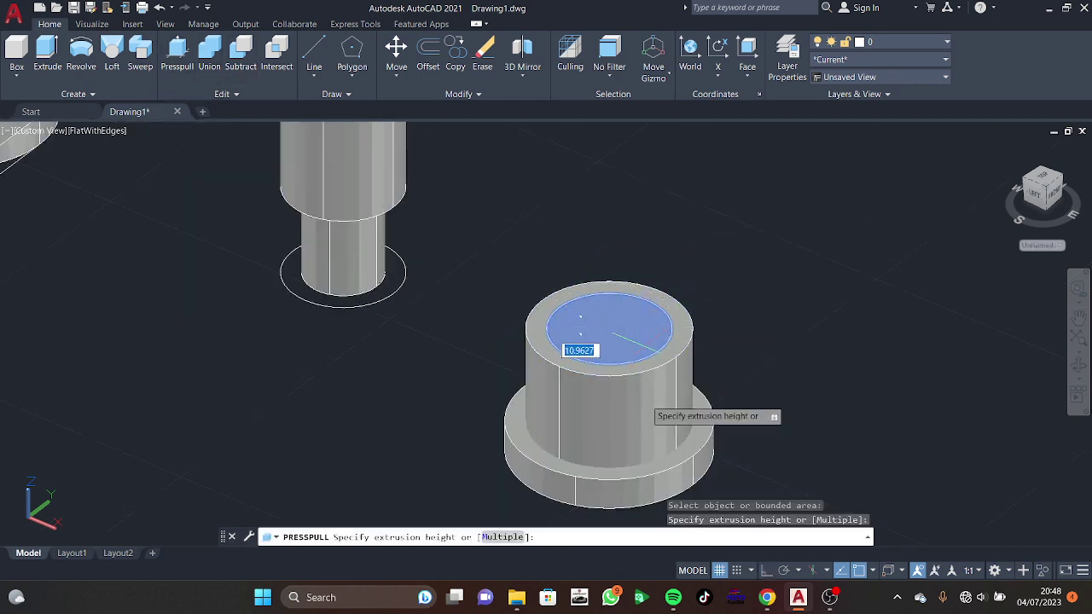
click(691, 487)
key(Escape)
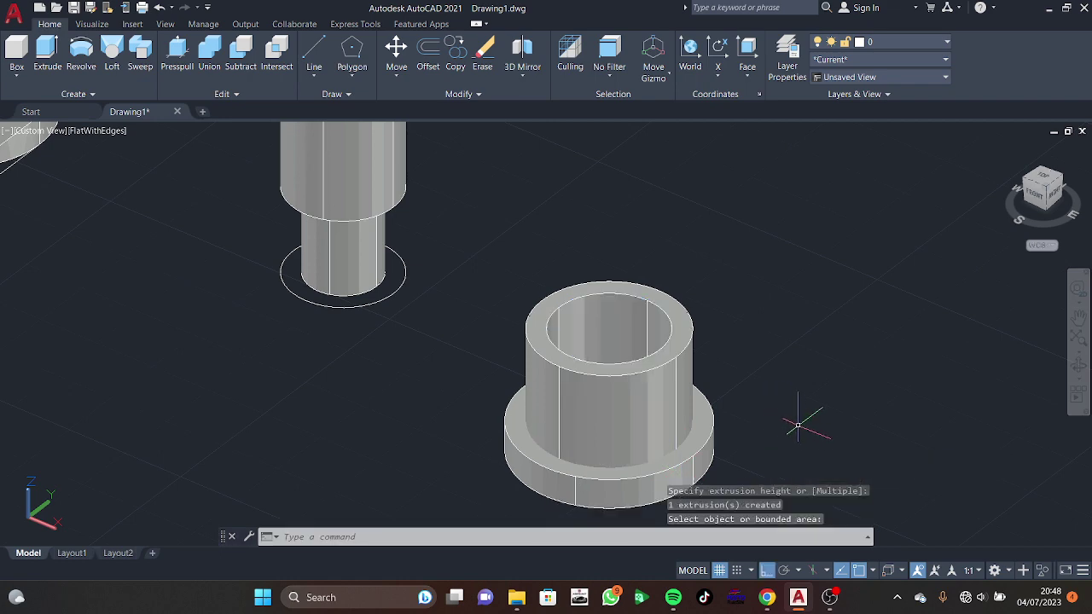
Step: Union the bush pieces into a single solid
mouse_move(785, 419)
shift+middle_down()
mouse_move(833, 429)
mouse_move(829, 419)
shift+middle_up()
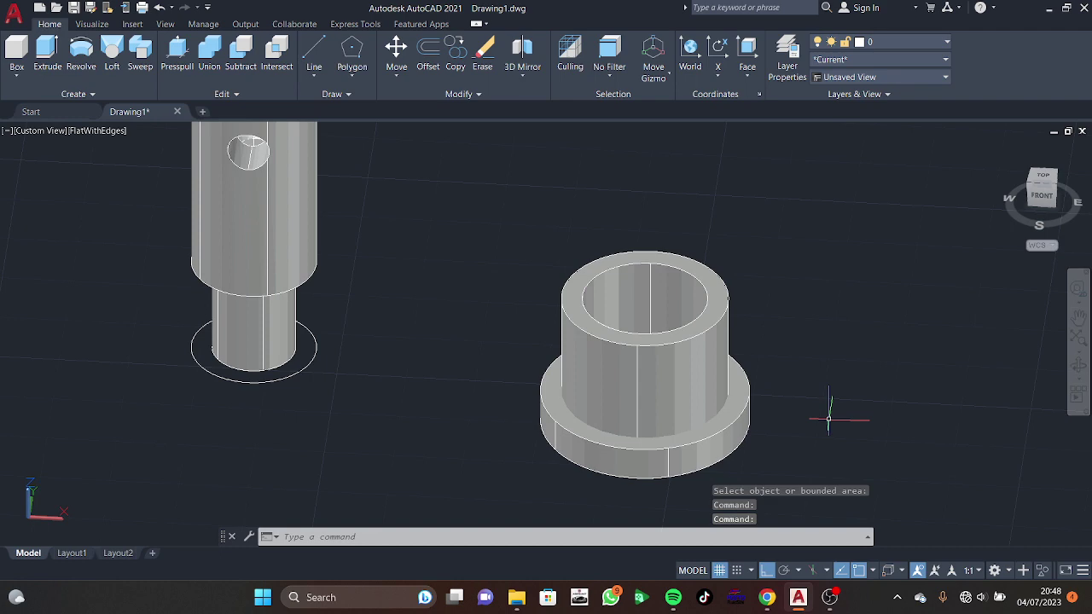
scroll(835, 421, down, 3)
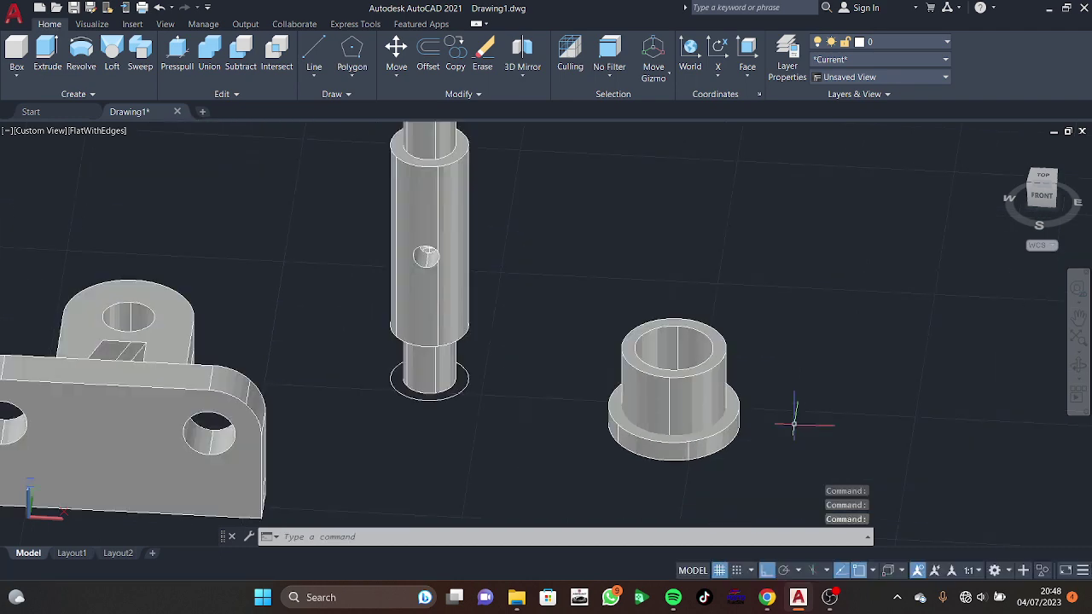
scroll(835, 422, down, 2)
click(775, 381)
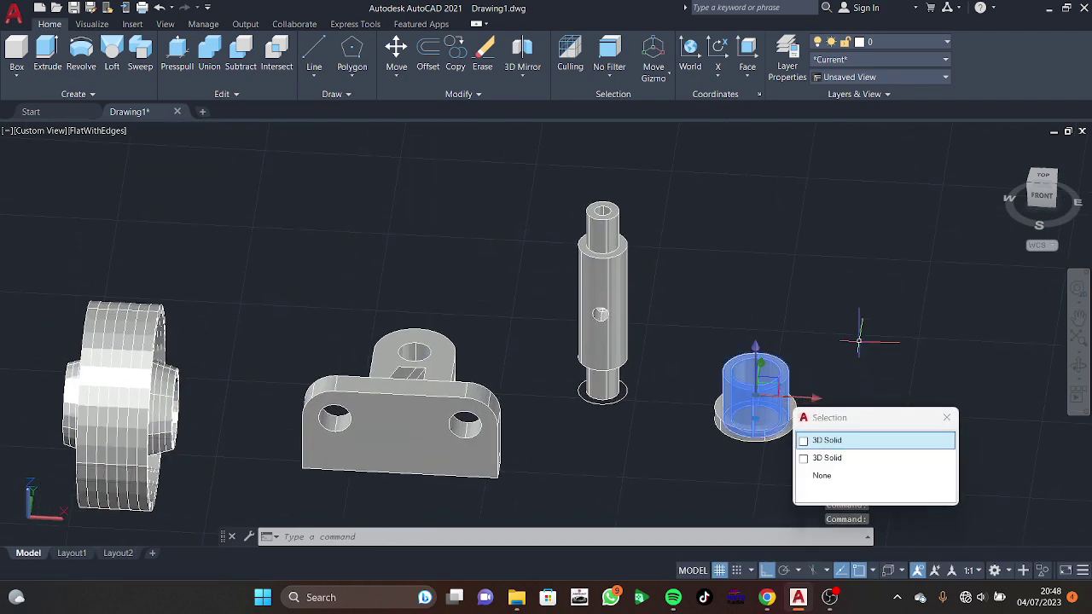
key(Escape)
click(211, 56)
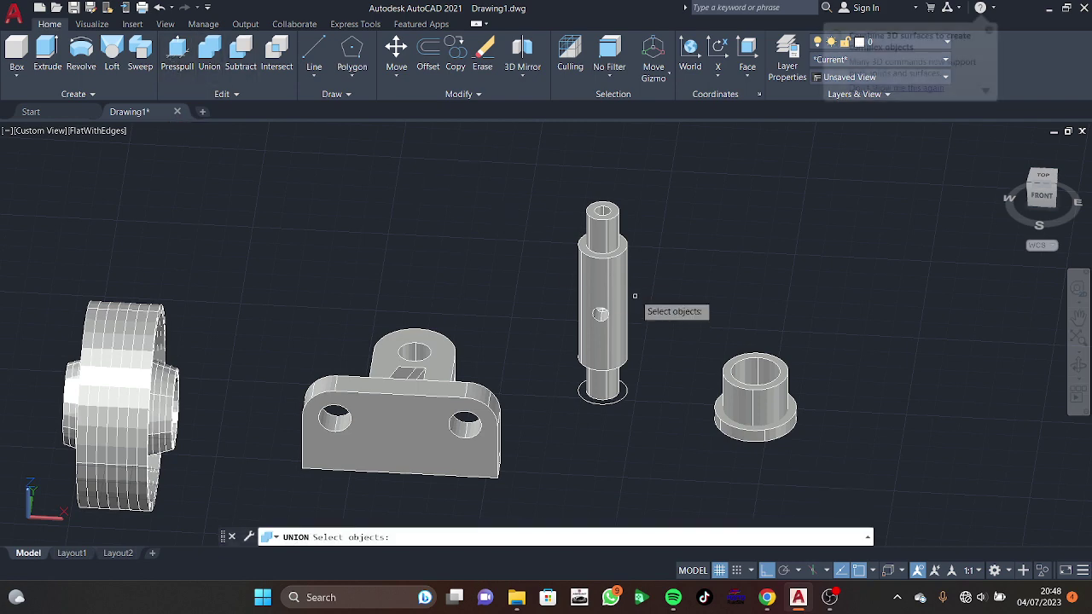
click(827, 327)
click(718, 460)
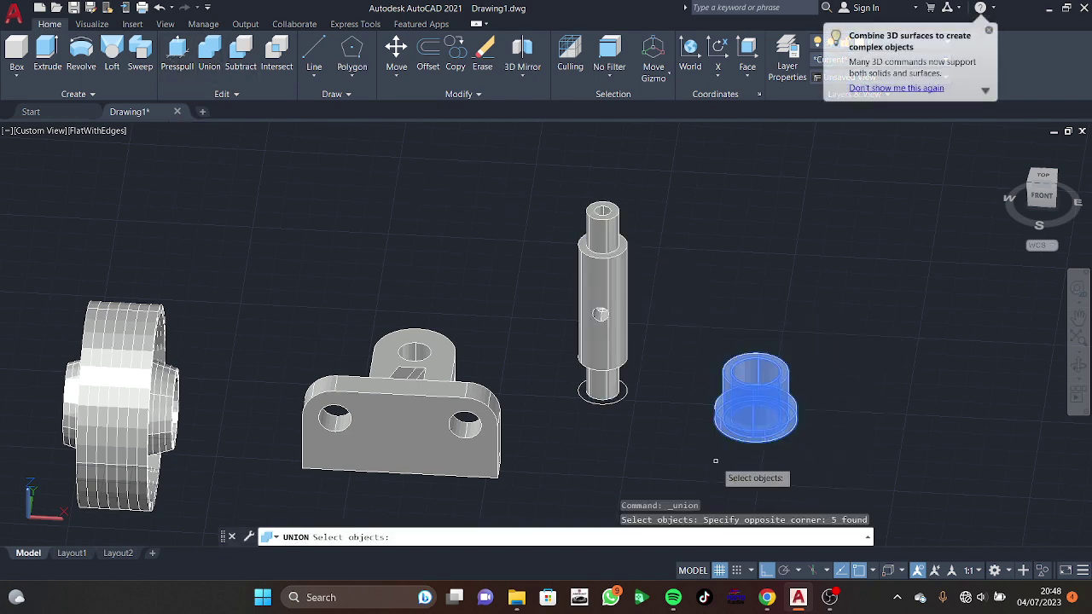
key(Return)
Step: Move the flanged bush to the right of its sketch rings
click(733, 422)
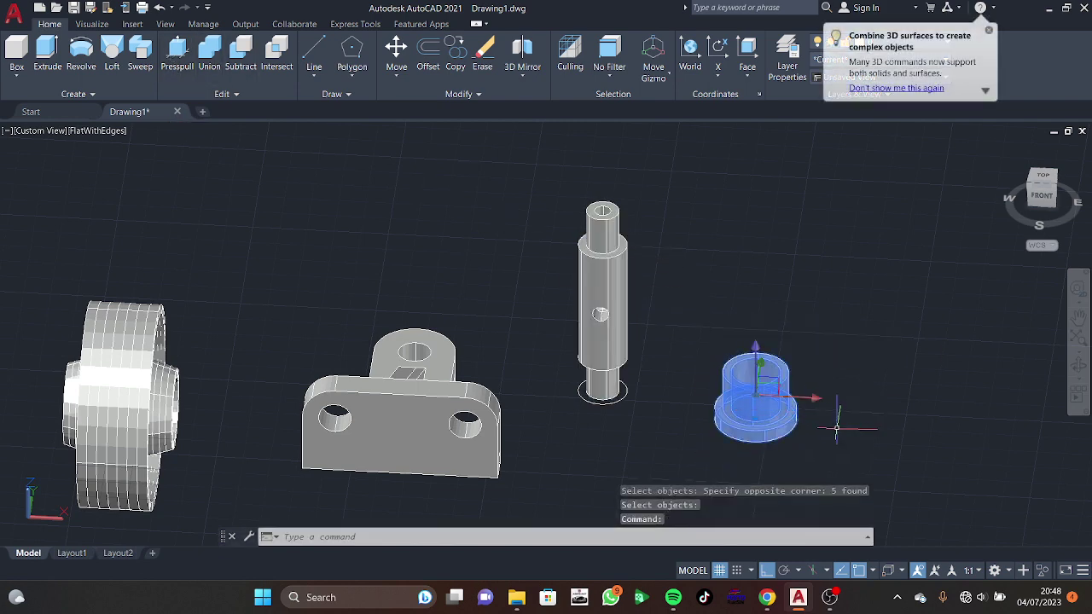
key(Escape)
click(759, 398)
key(Return)
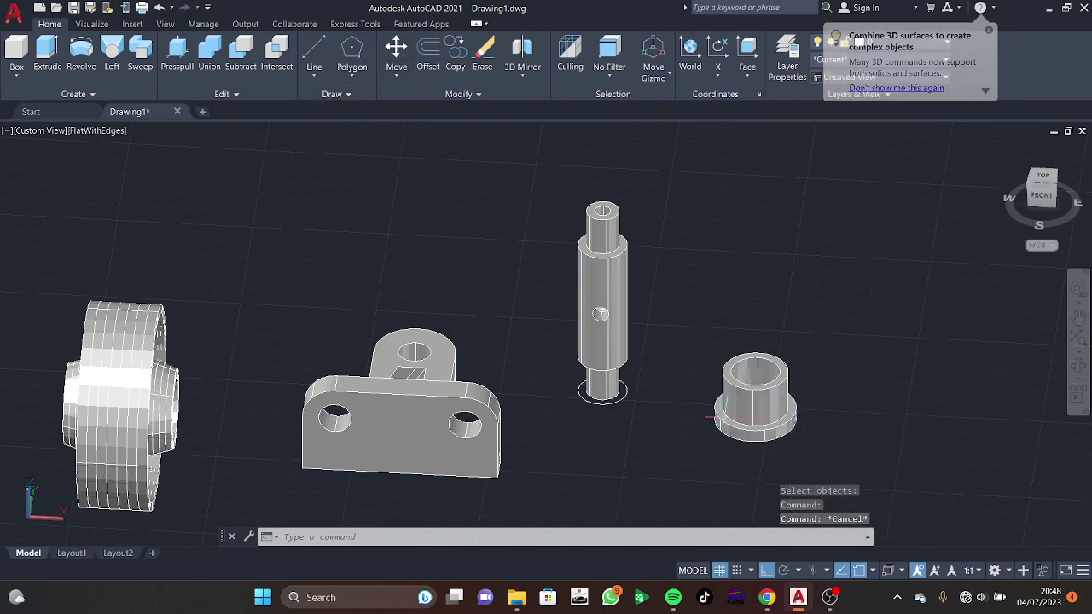
click(396, 52)
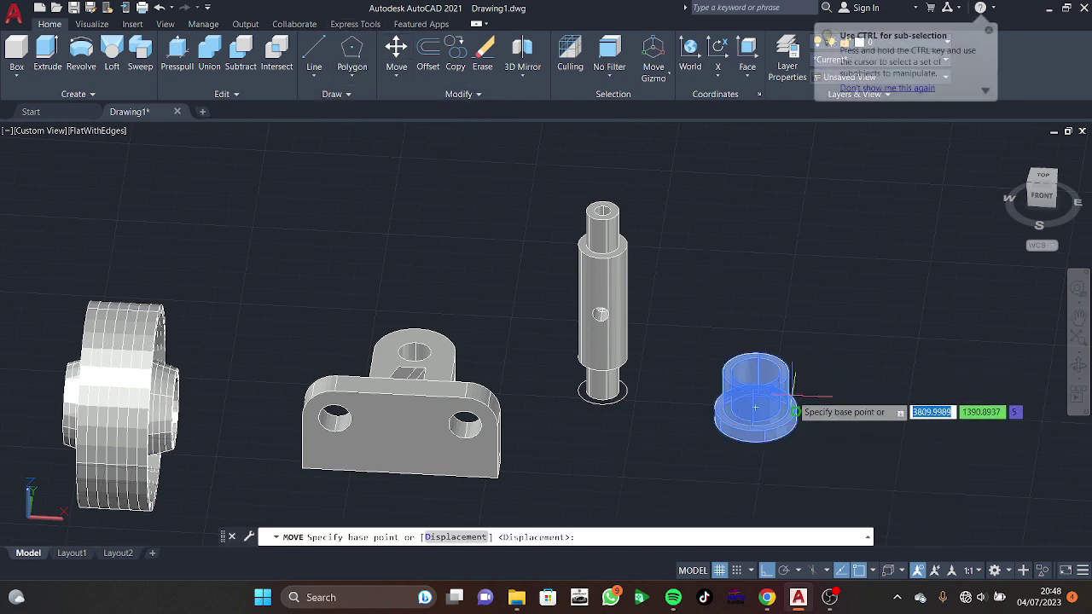
click(796, 416)
key(Escape)
click(810, 353)
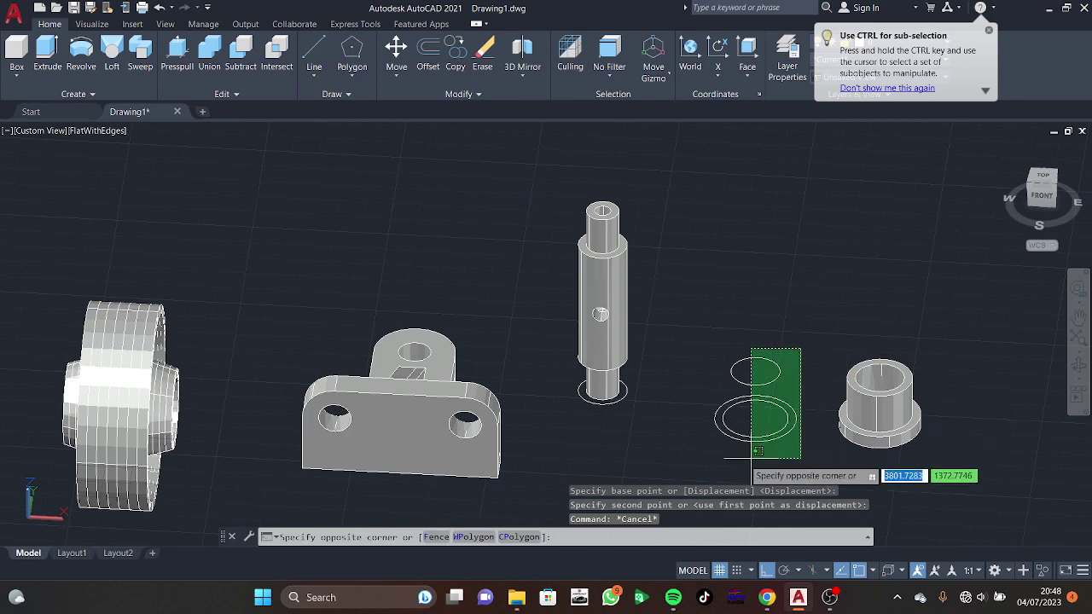
Step: Delete the leftover sketch rings and copy-paste the flanged bush
click(727, 449)
key(Delete)
click(890, 414)
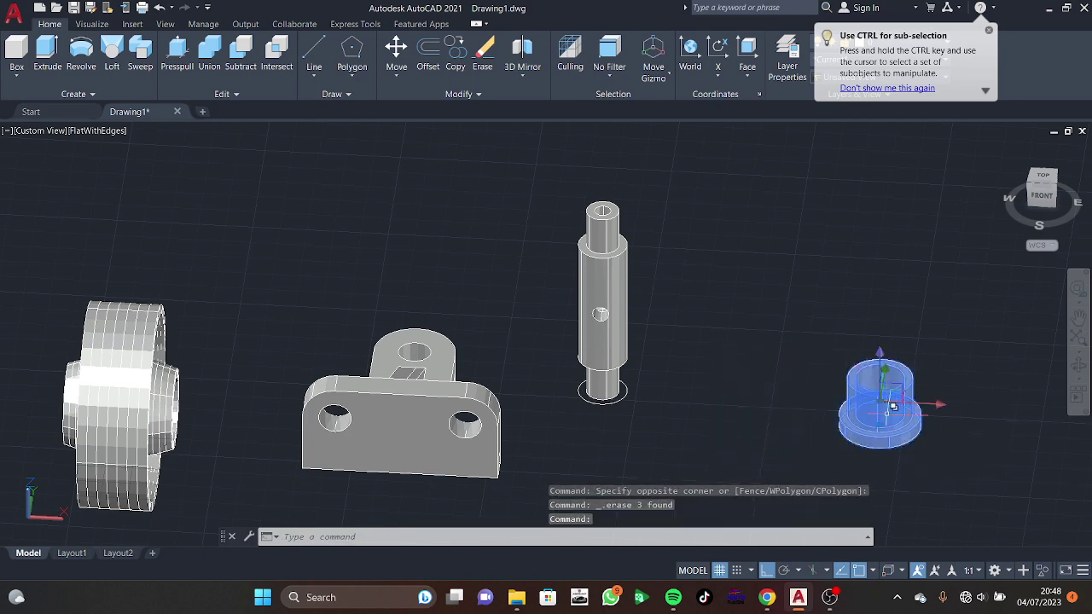
key(ctrl+c)
key(ctrl+v)
Step: Place the bush copy left of the original, then move the shaft aside and delete its leftover sketch
click(744, 434)
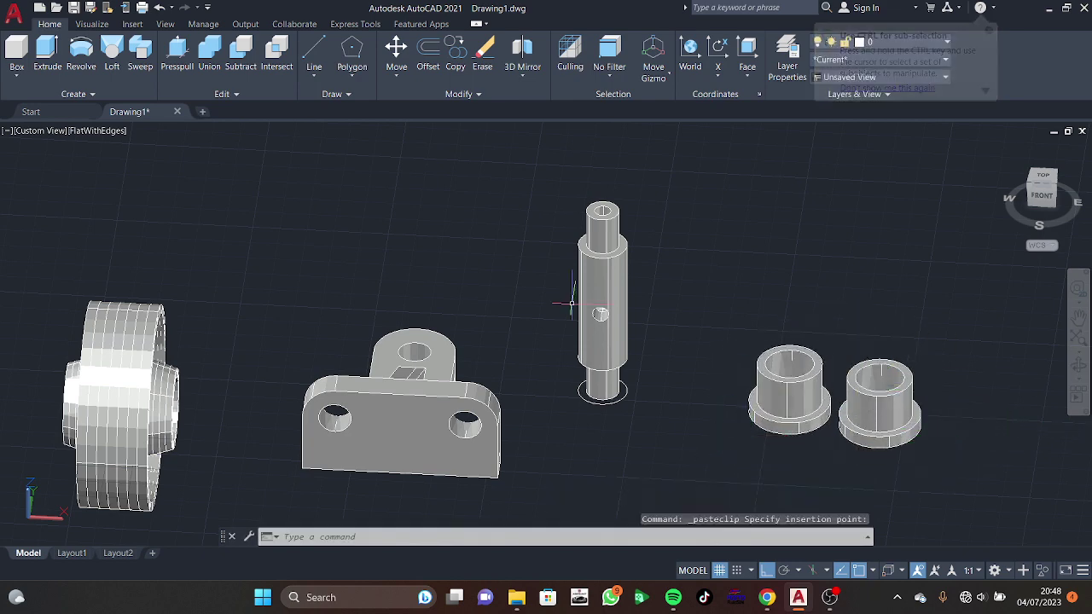
click(583, 303)
click(395, 56)
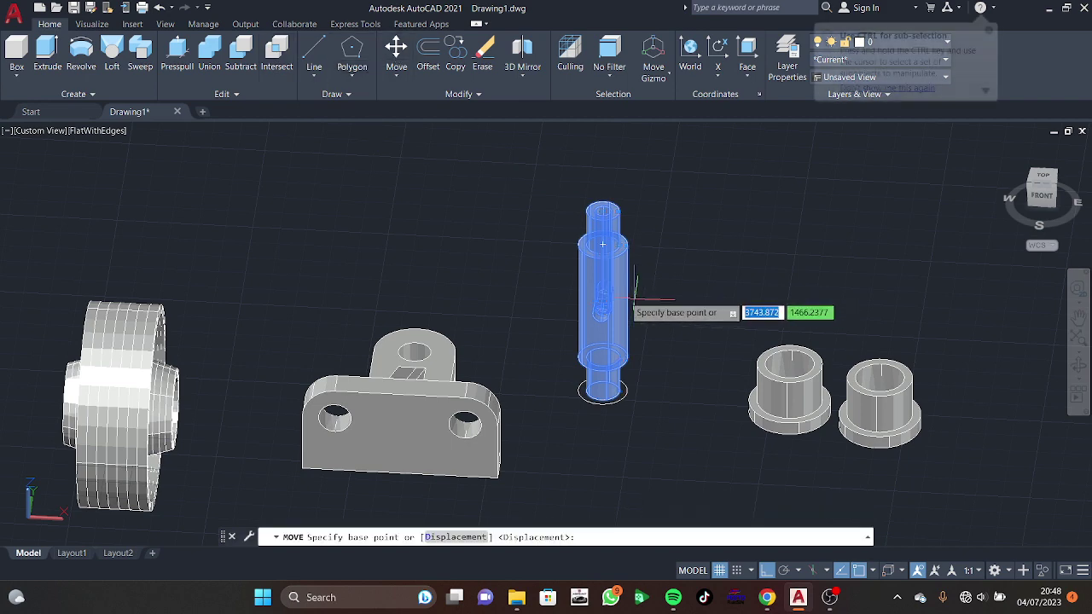
click(602, 311)
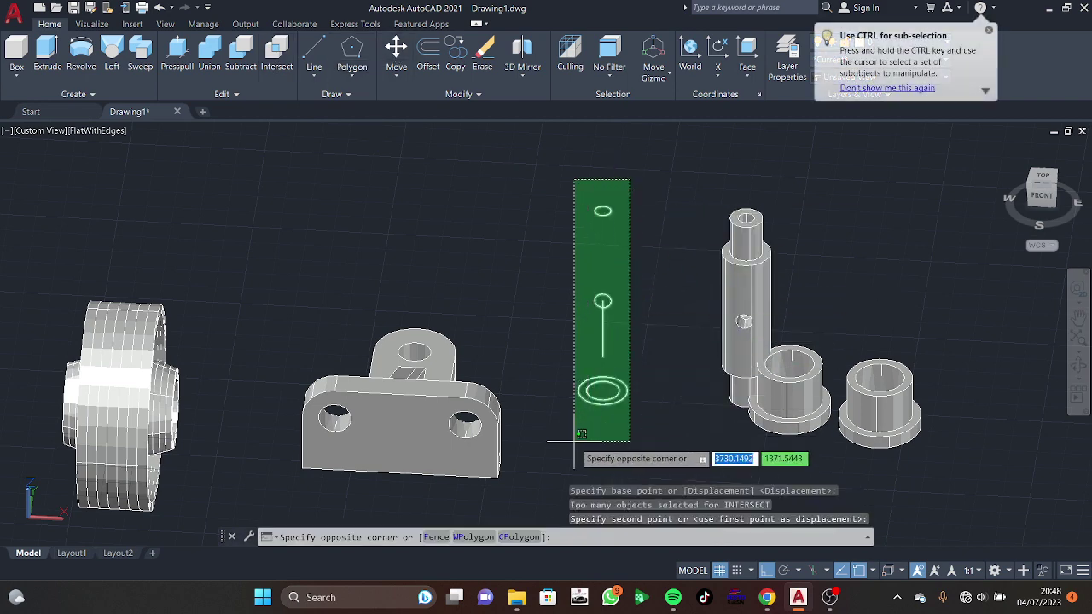
click(546, 469)
key(Delete)
Step: Move the bracket up off its sketch and delete the leftover bracket wireframe
mouse_move(556, 426)
middle_down()
mouse_move(622, 401)
mouse_move(566, 360)
middle_up()
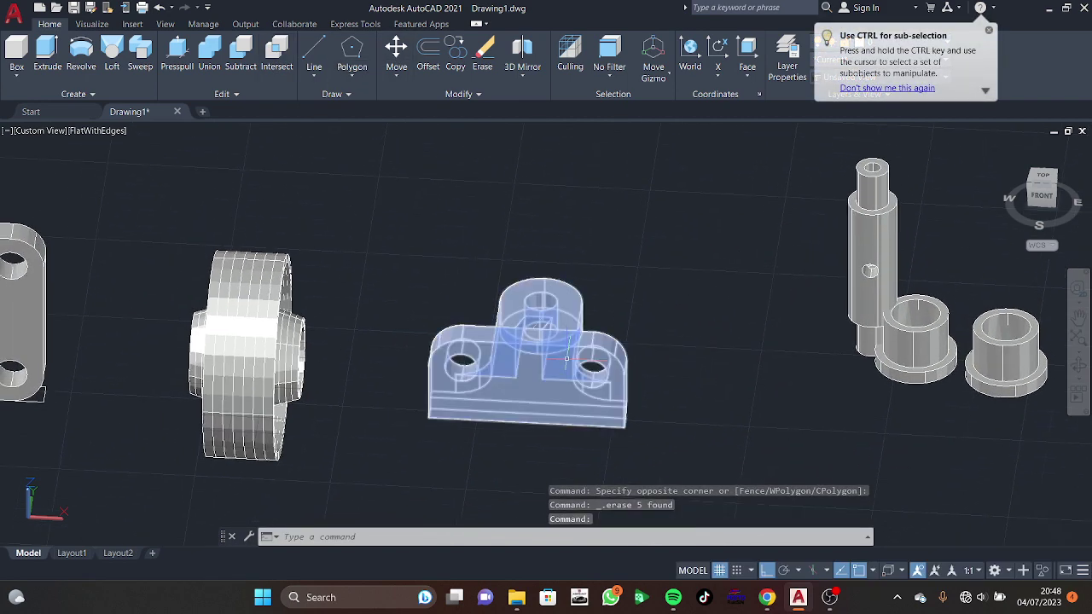
click(566, 360)
click(396, 51)
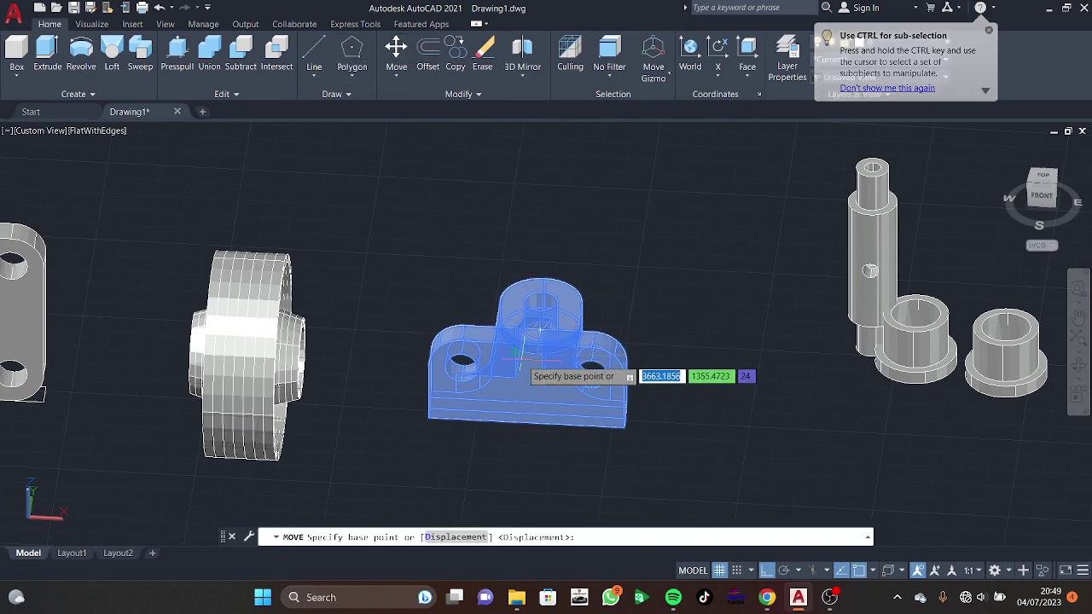
click(517, 358)
click(540, 209)
key(Escape)
key(Escape)
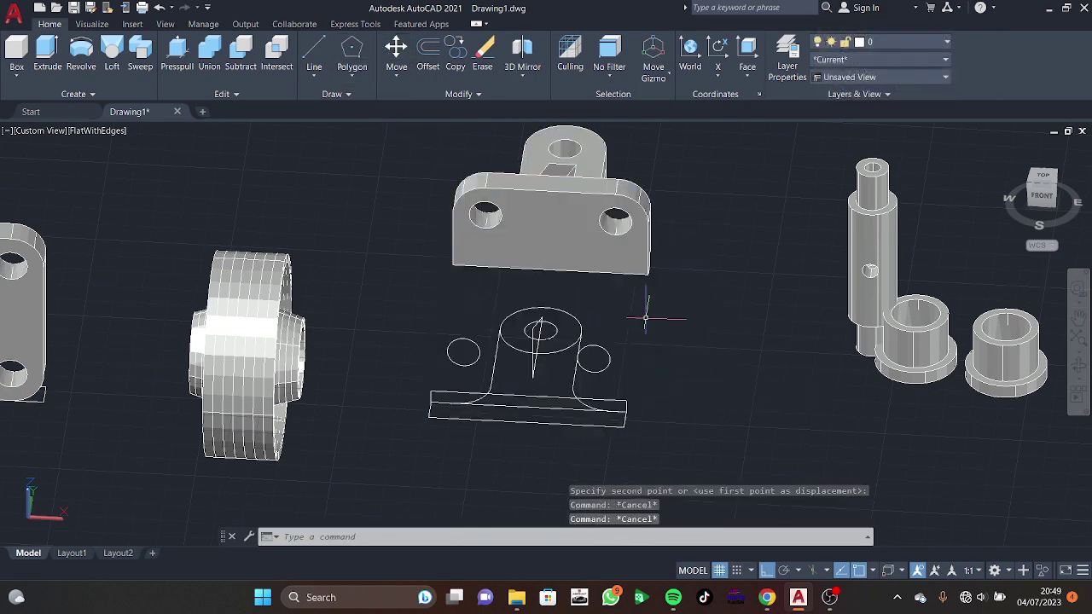
click(645, 309)
click(416, 475)
key(Delete)
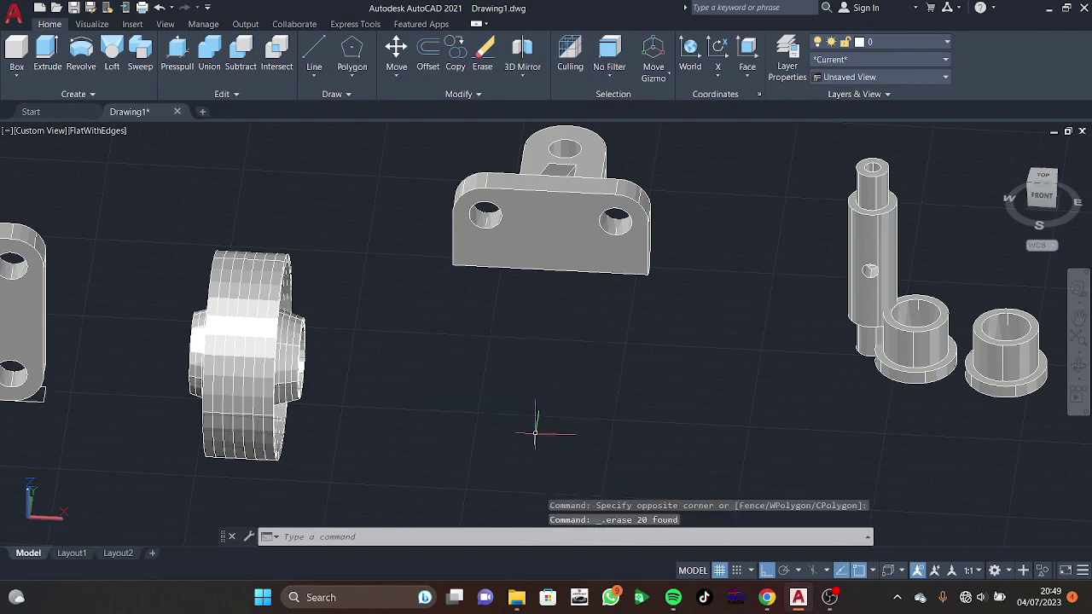
Step: Copy-paste the bracket, placing the copy beside the original
click(570, 222)
key(ctrl+c)
key(ctrl+v)
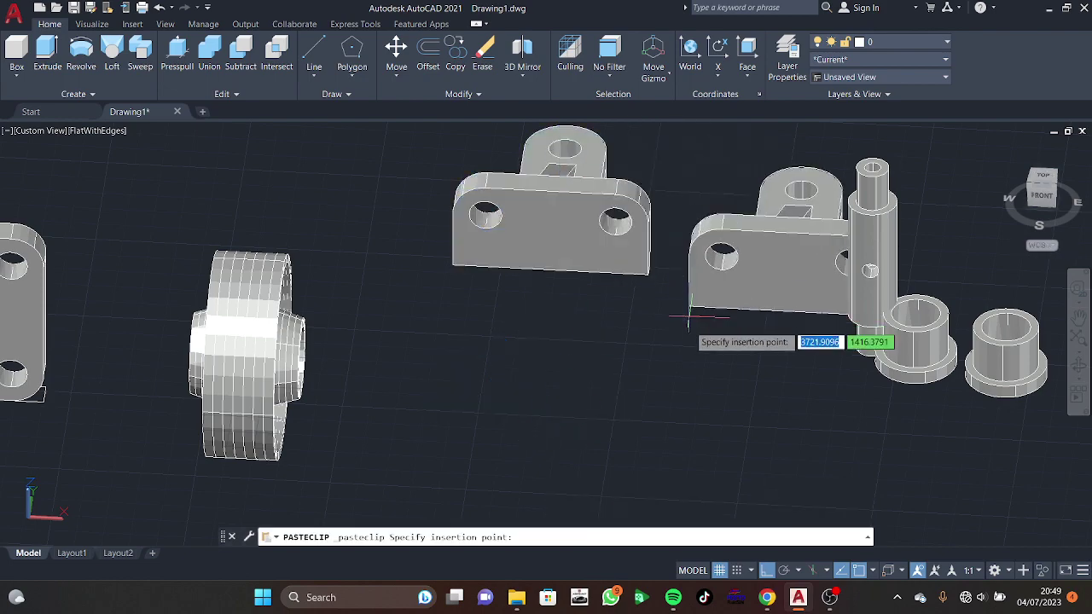
click(599, 425)
mouse_move(599, 425)
shift+middle_down()
mouse_move(911, 426)
mouse_move(924, 372)
mouse_move(602, 460)
mouse_move(492, 395)
shift+middle_up()
click(682, 375)
mouse_move(682, 375)
shift+middle_down()
mouse_move(831, 381)
mouse_move(511, 213)
shift+middle_up()
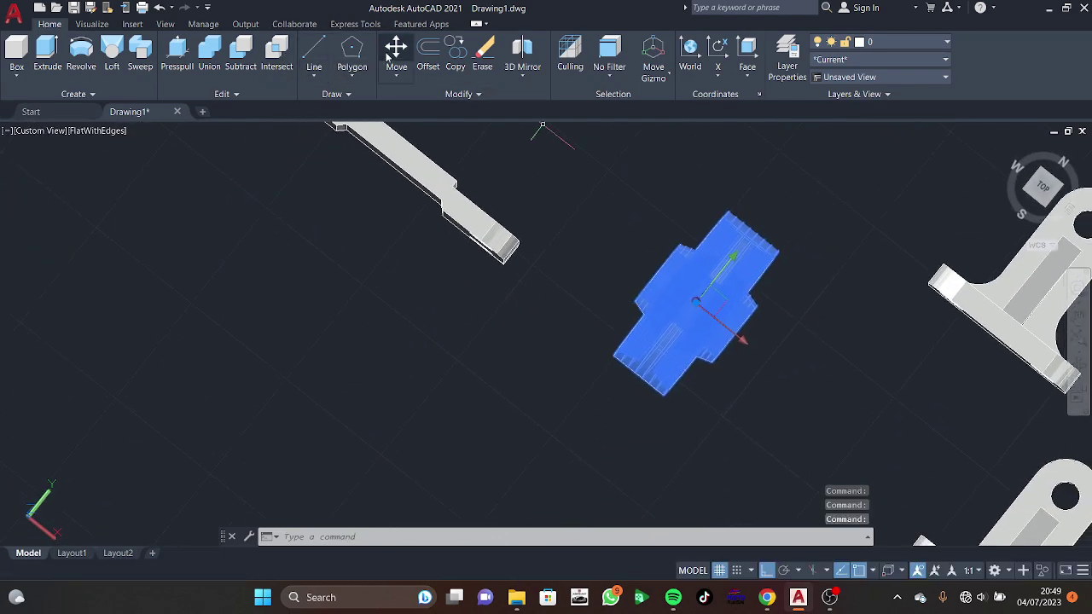
Step: Move the revolved part clear of its profile and delete the leftover profile sketch
click(395, 51)
click(721, 285)
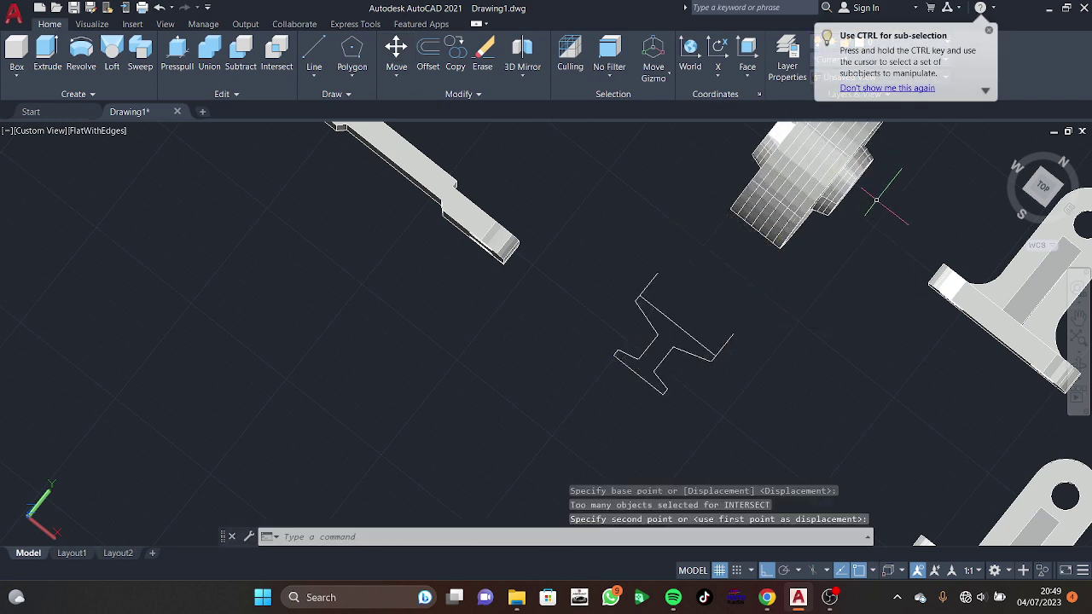
key(Escape)
click(787, 317)
click(607, 380)
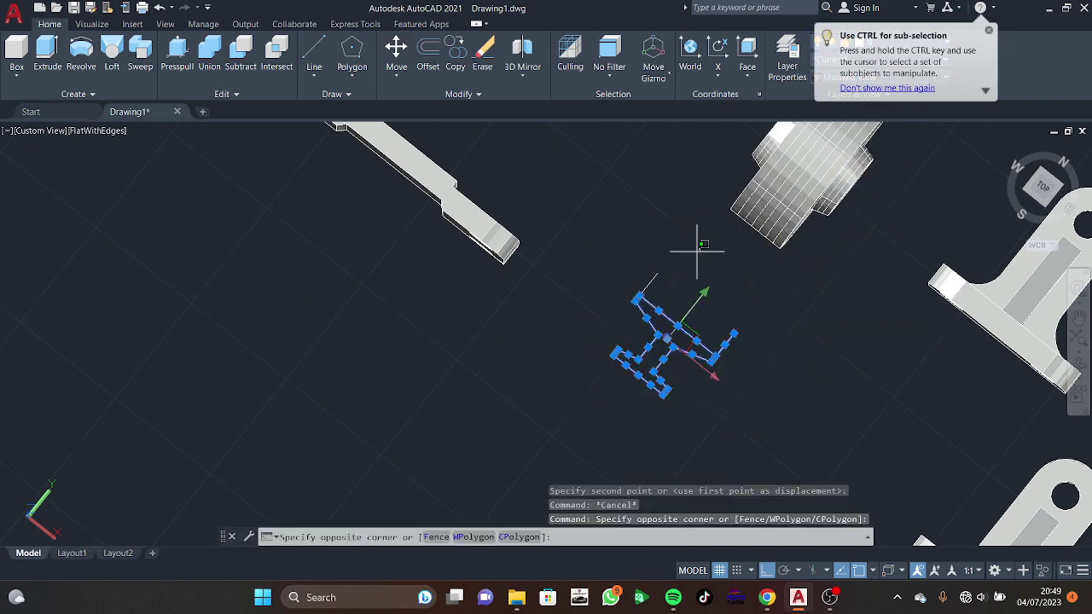
key(Delete)
Step: Move the long flat bar clear of its outline
shift+middle_drag(605, 312, 546, 247)
click(512, 205)
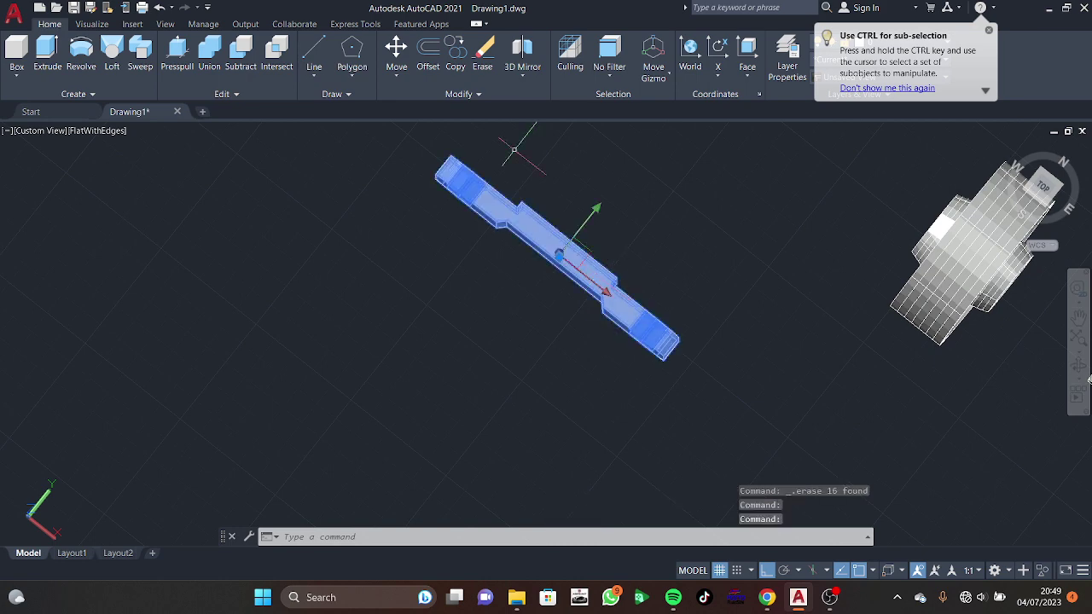
click(396, 51)
click(563, 243)
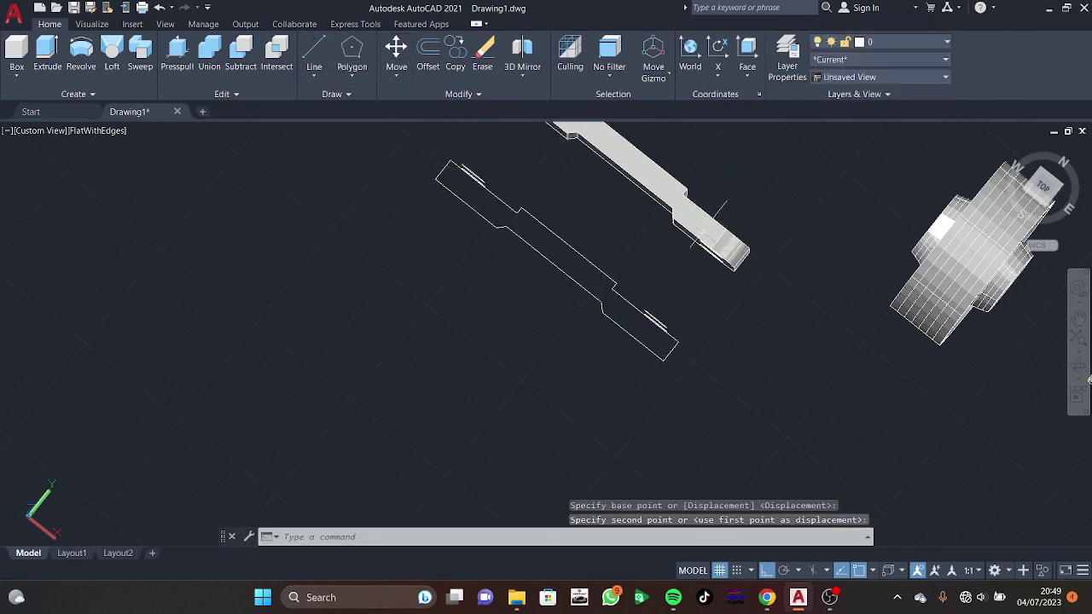
key(Escape)
click(738, 341)
key(Escape)
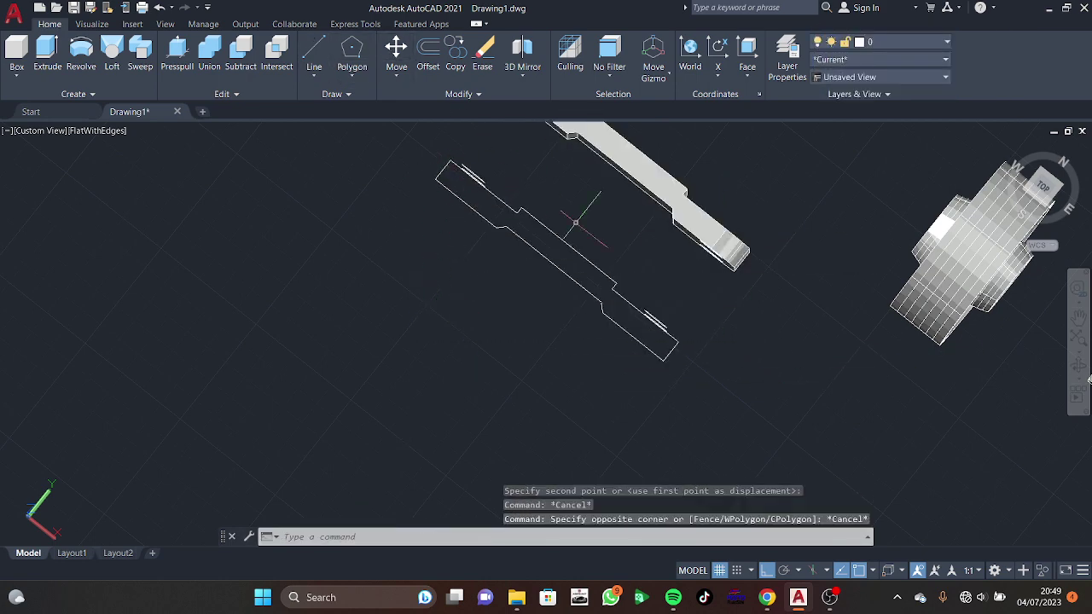
Step: Window-select the leftover bar outline from above and delete it
shift+middle_drag(492, 267, 588, 251)
click(756, 211)
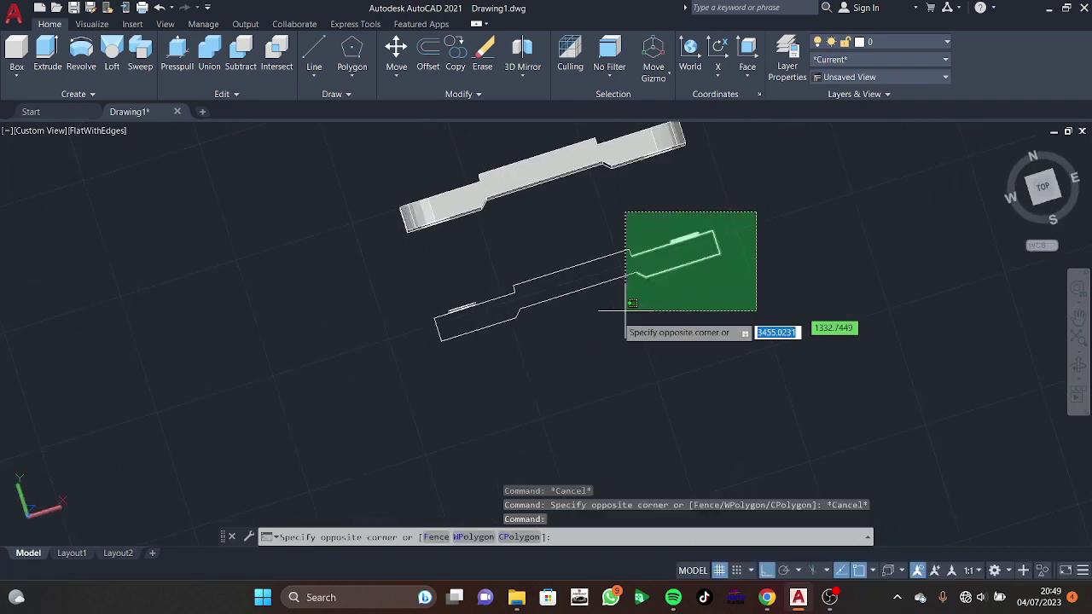
click(519, 364)
click(519, 257)
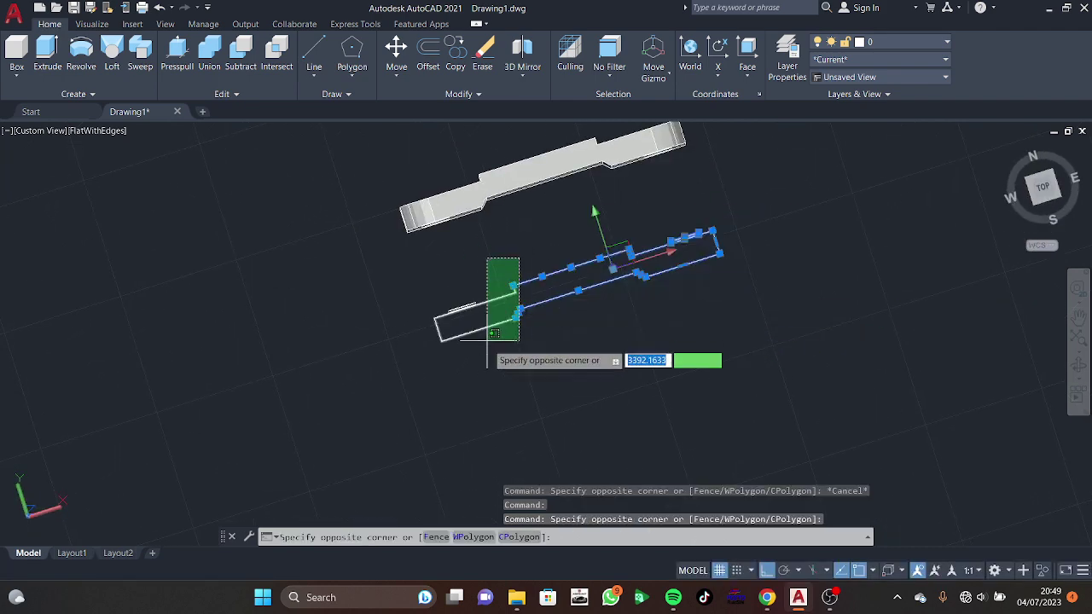
click(400, 398)
key(Delete)
Step: Orbit to the back of the parts and select the lower and upper brackets
shift+middle_drag(702, 256, 864, 231)
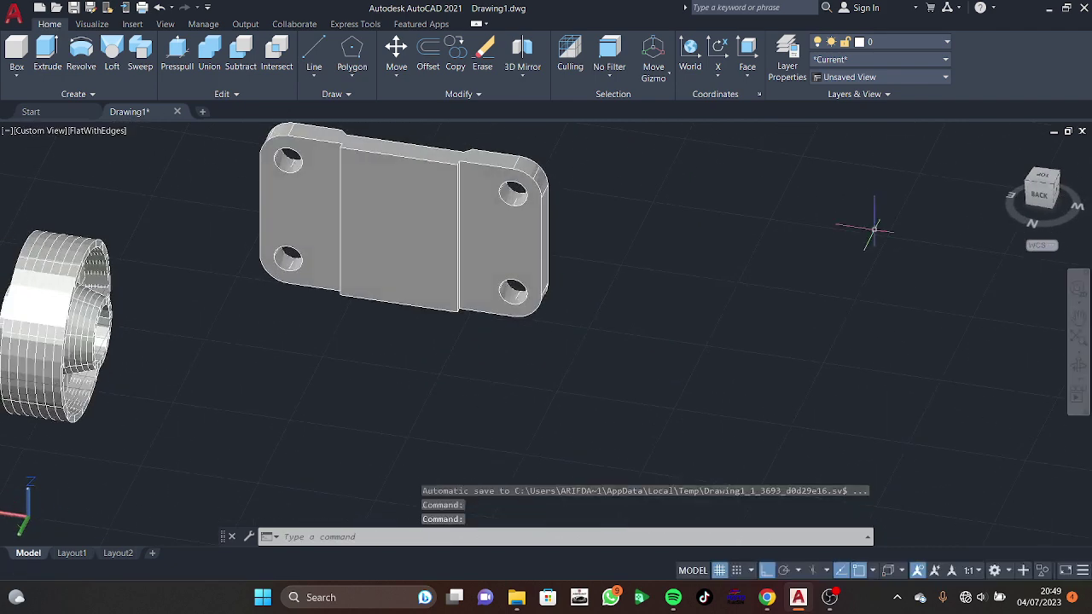
shift+middle_drag(287, 288, 378, 313)
click(260, 234)
mouse_move(260, 235)
shift+middle_down()
mouse_move(463, 236)
mouse_move(406, 271)
shift+middle_up()
click(325, 203)
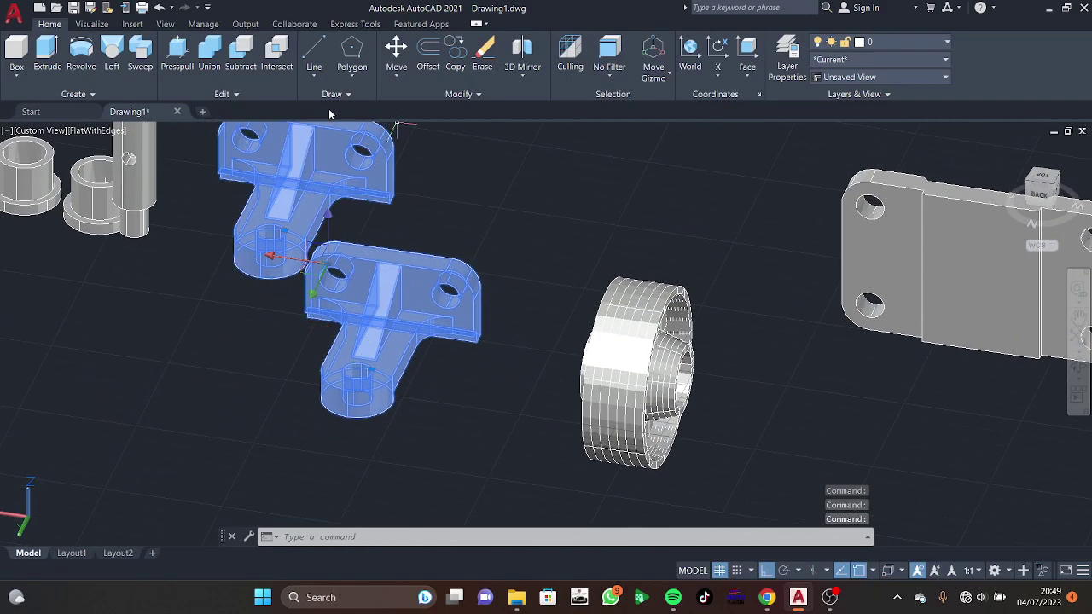
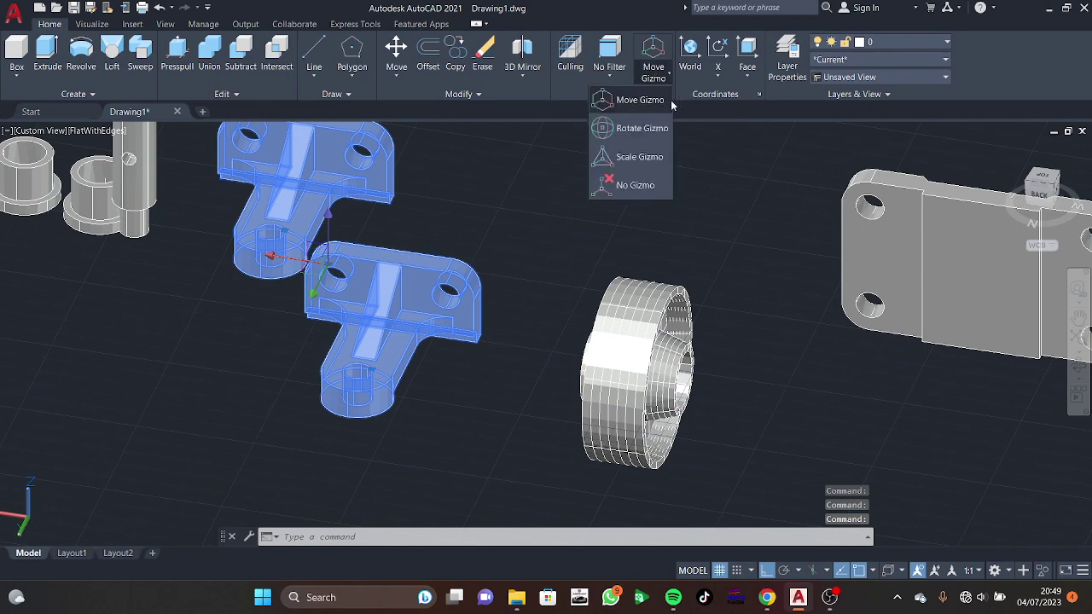
Step: Cancel the gizmo rotations started on the two brackets and clear the selection
click(362, 250)
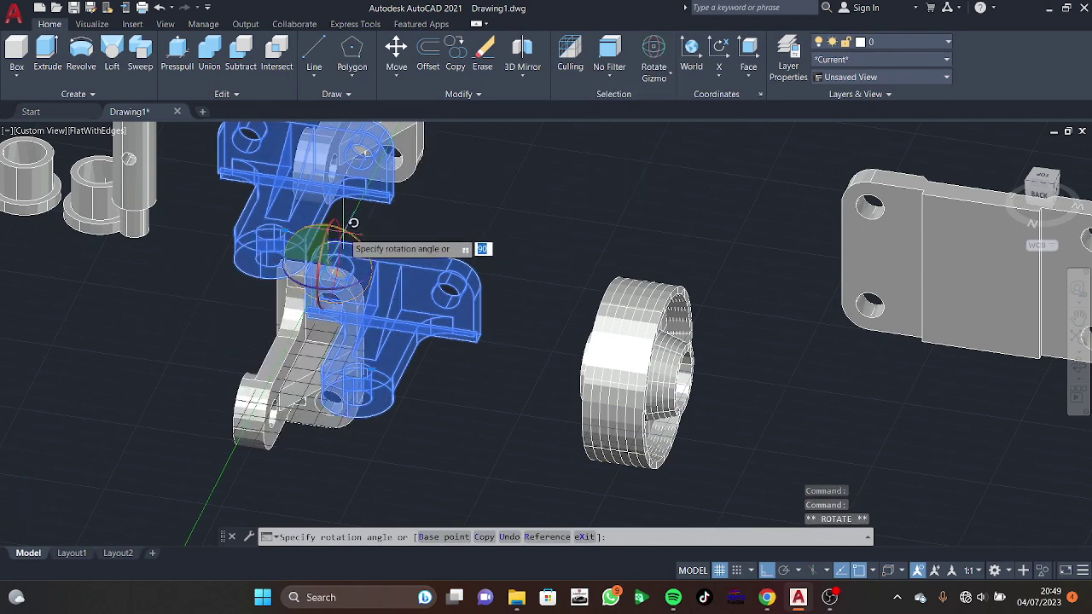
key(Escape)
mouse_move(457, 186)
shift+middle_down()
mouse_move(480, 238)
mouse_move(417, 156)
shift+middle_up()
click(416, 156)
click(376, 172)
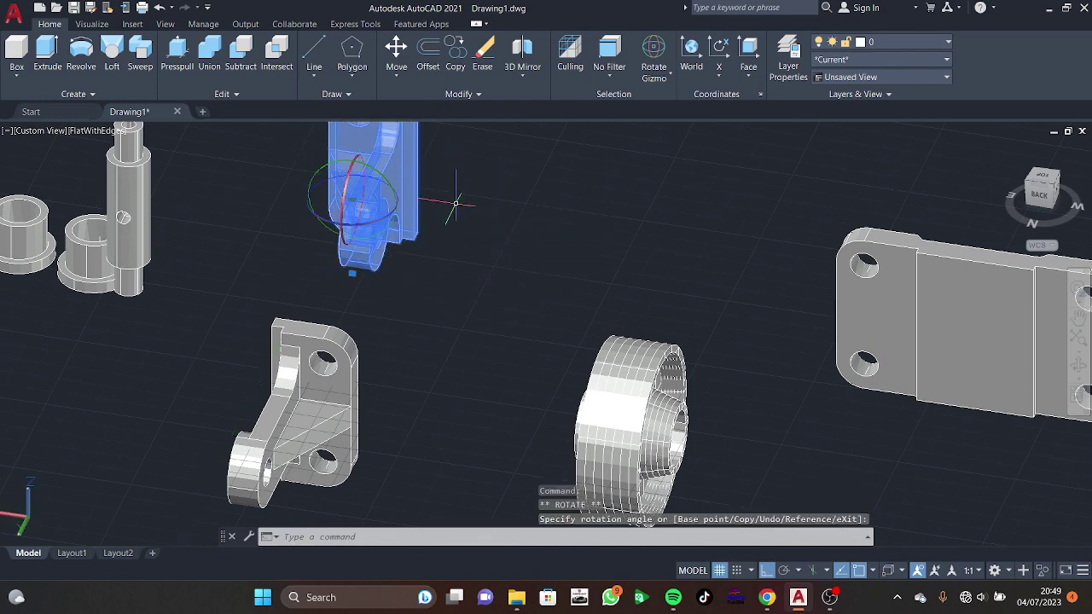
key(Escape)
shift+middle_drag(532, 225, 393, 322)
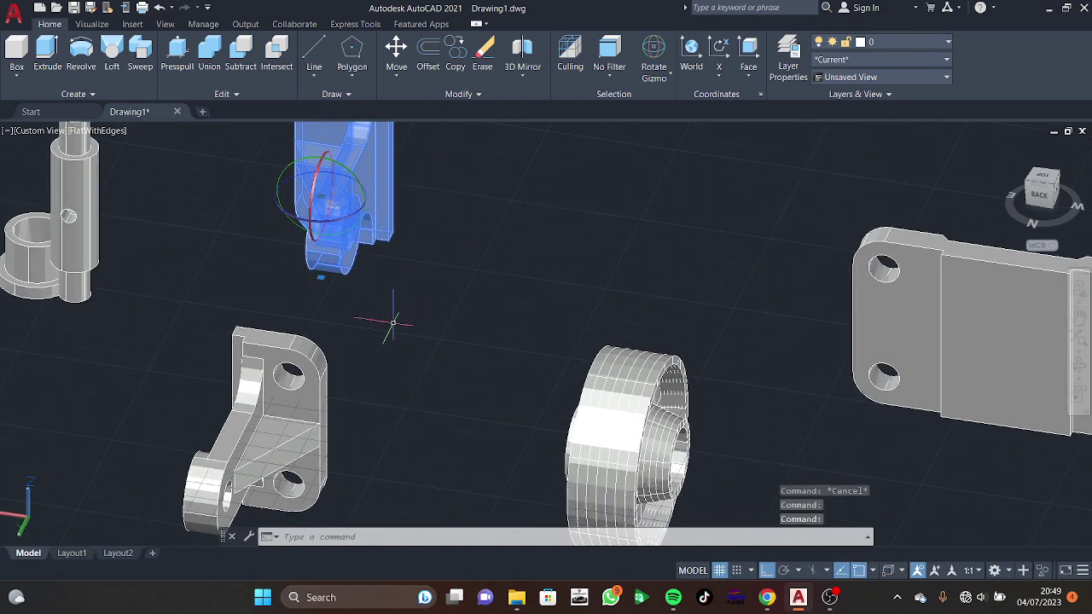
key(Escape)
Step: Move the lower-left bracket onto the base plate
click(301, 392)
click(396, 49)
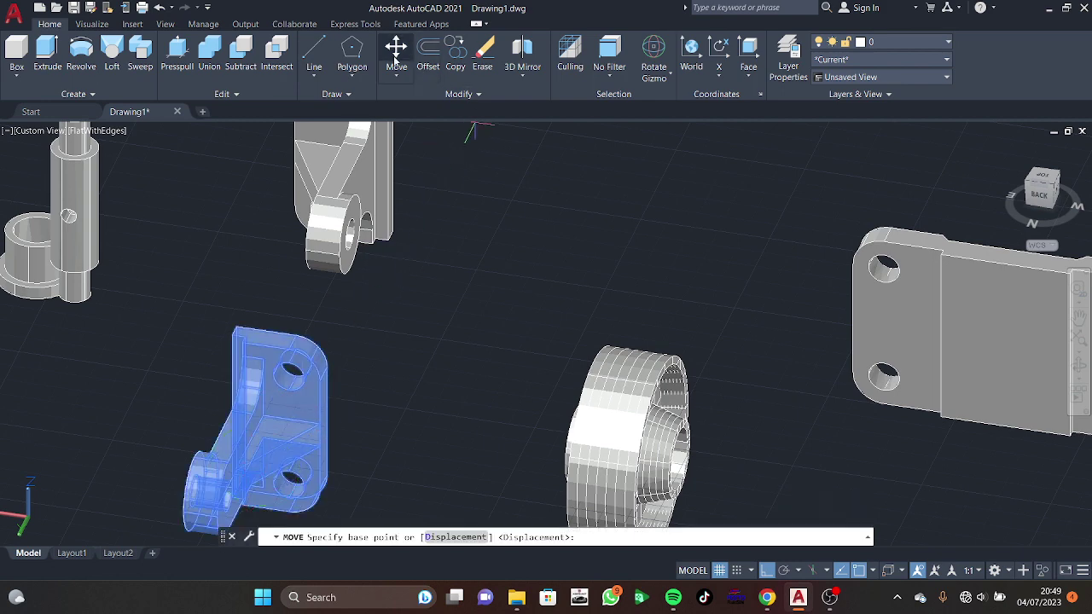
click(297, 362)
middle_drag(767, 341, 397, 373)
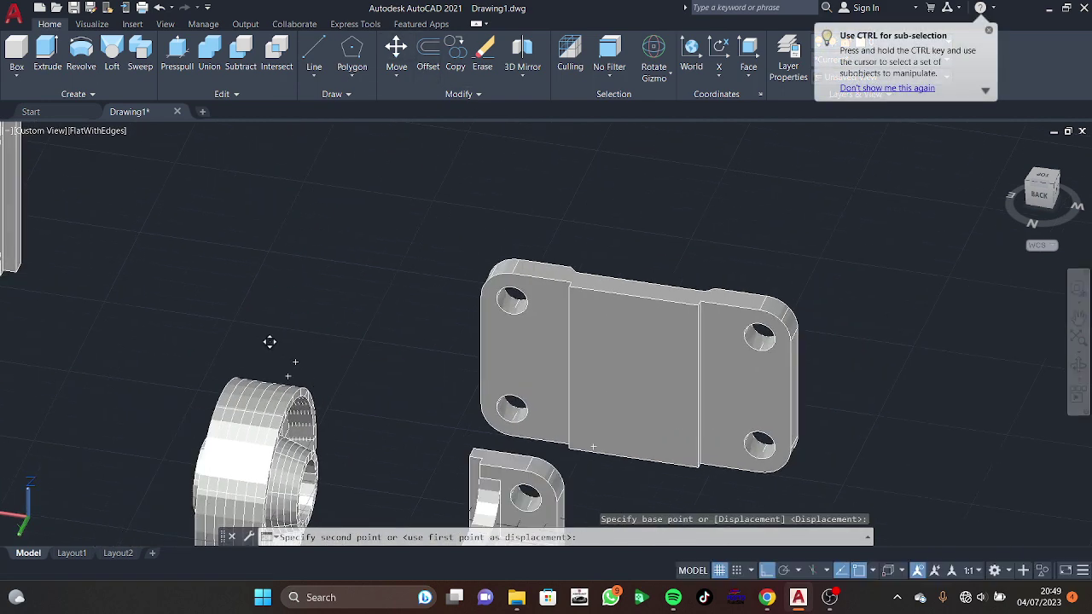
click(760, 336)
middle_drag(539, 326, 897, 334)
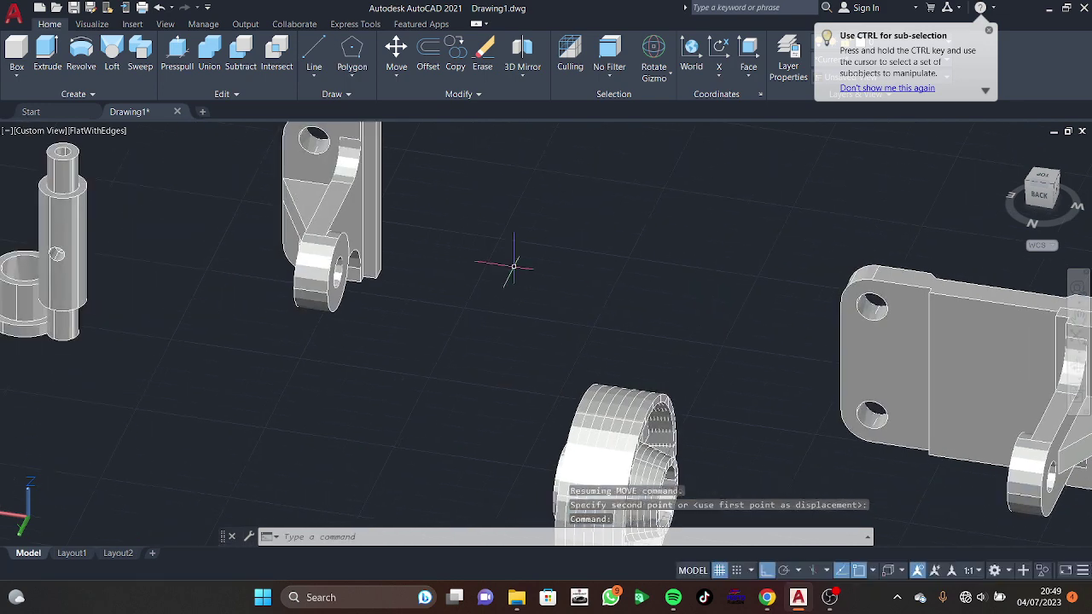
Step: Move the upper bracket from its hole onto the plate's hole position
click(354, 181)
click(403, 52)
middle_drag(311, 162, 376, 226)
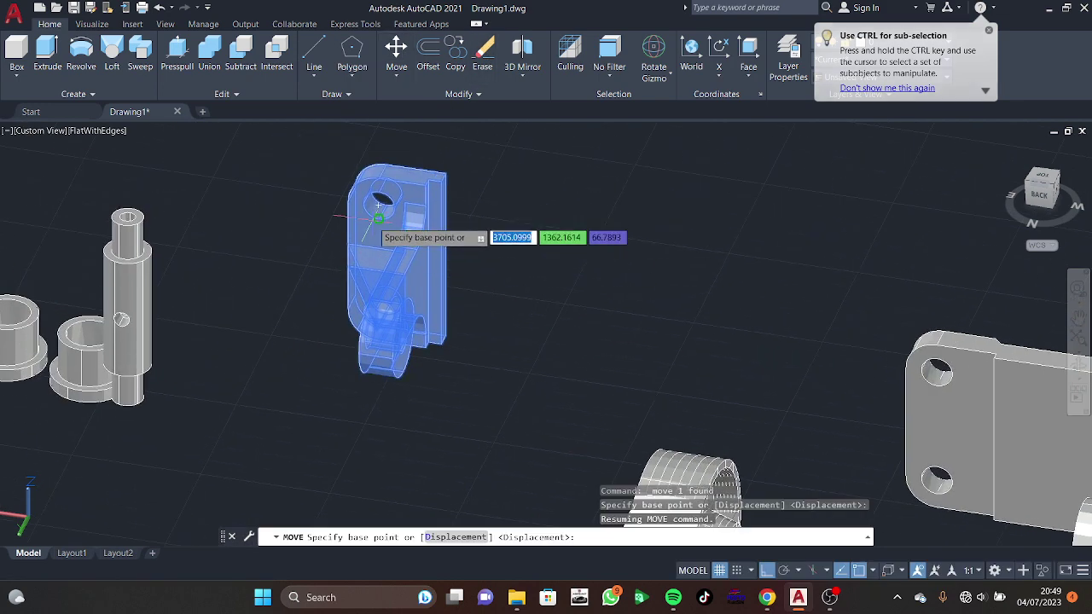
click(378, 204)
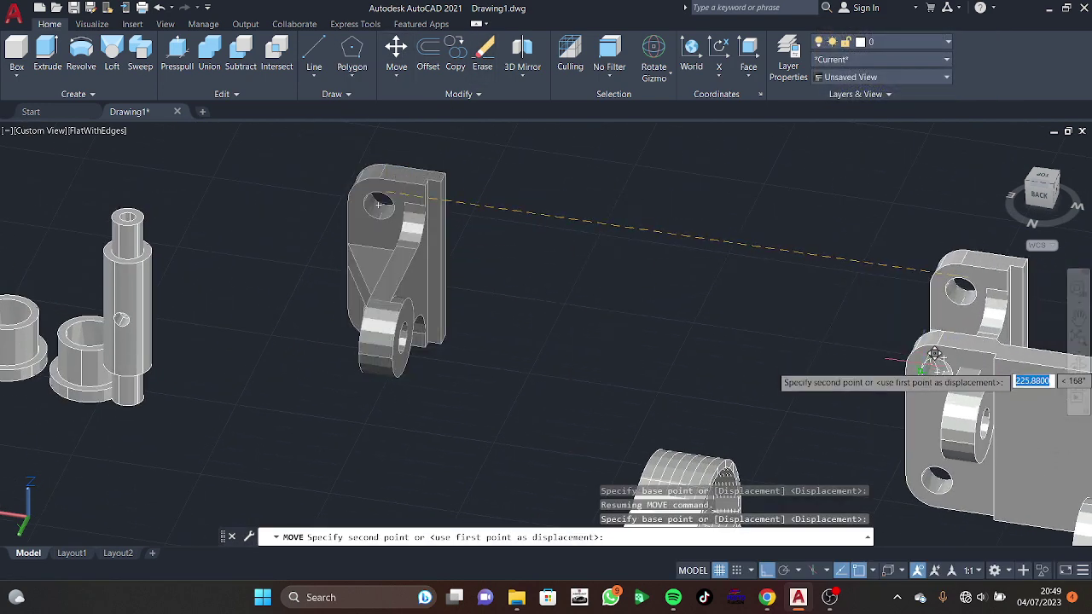
click(930, 386)
middle_drag(176, 349, 301, 300)
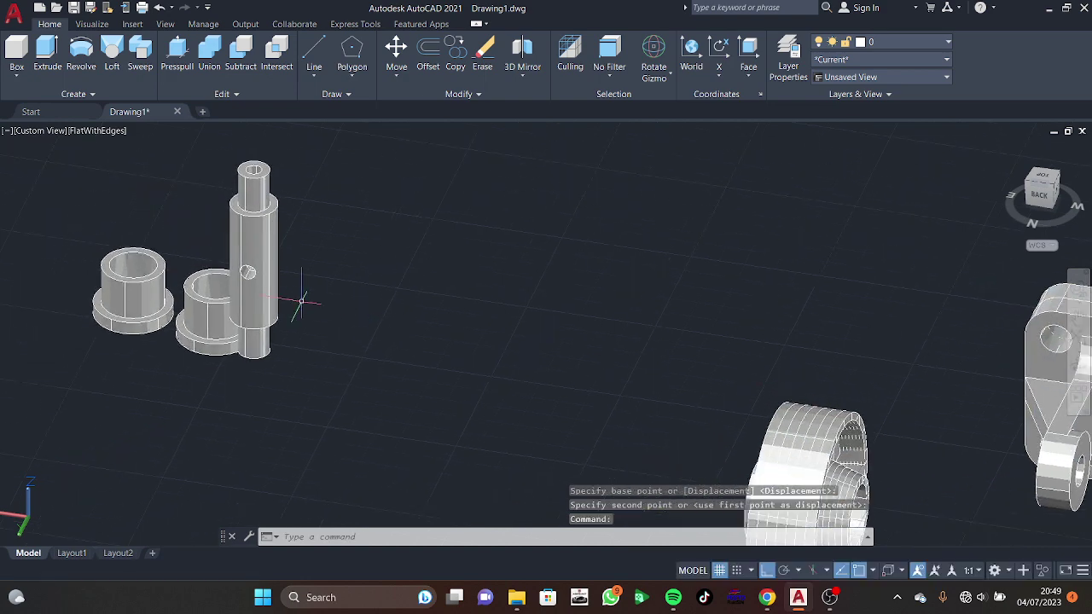
Step: Rotate the shaft and bushings with the Rotate gizmo so they lie horizontally
click(247, 271)
click(206, 331)
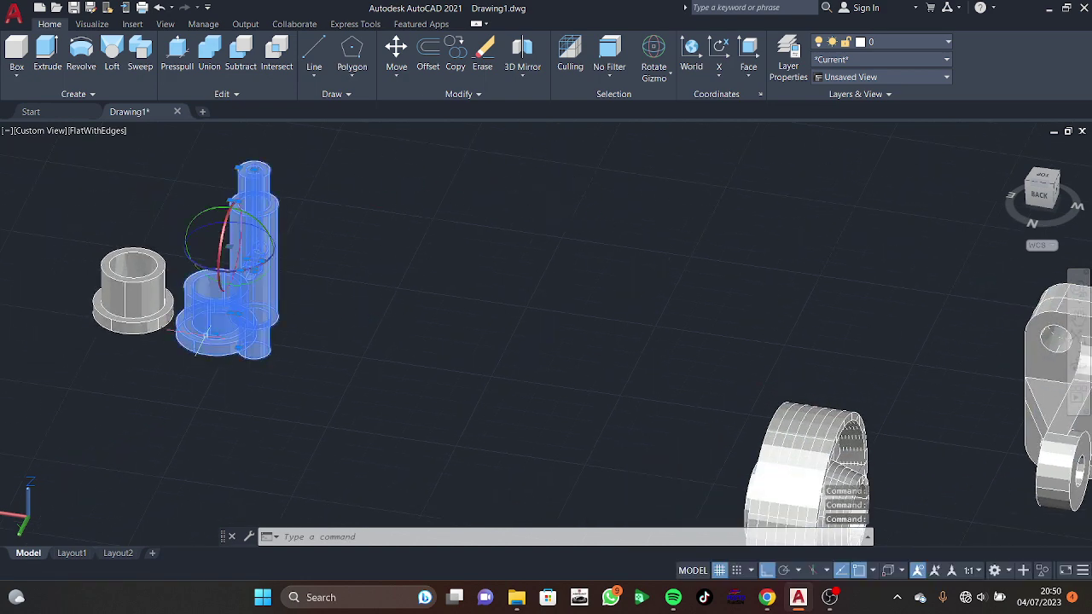
click(175, 194)
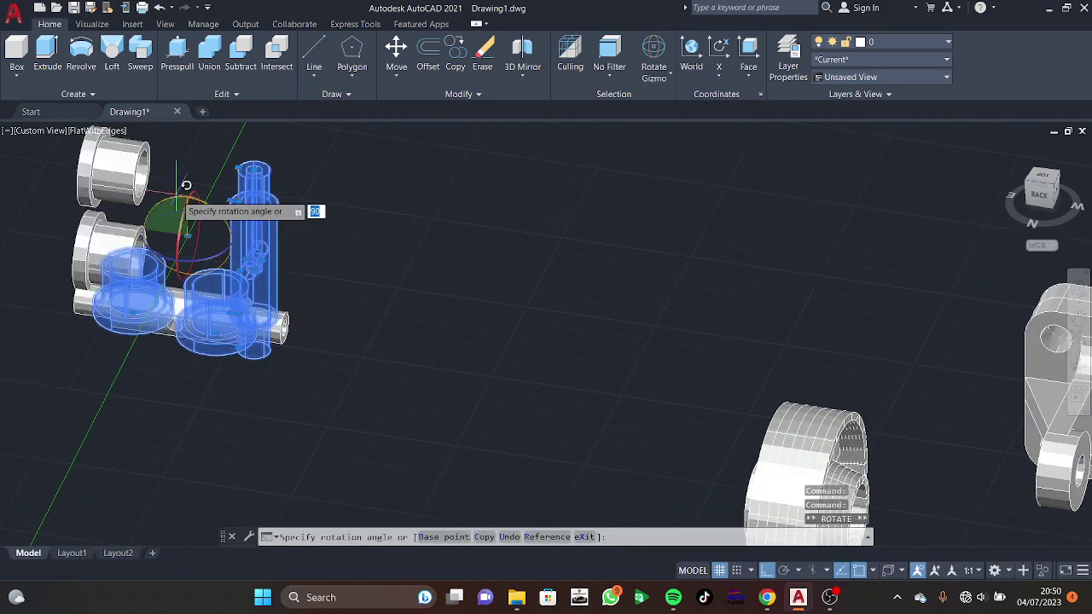
key(Escape)
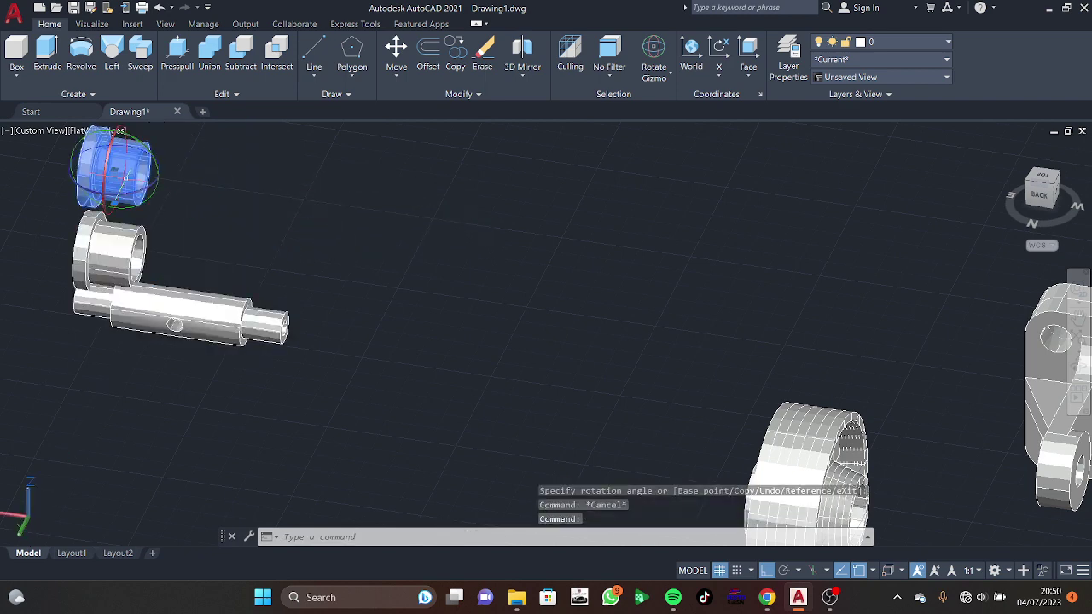
click(136, 133)
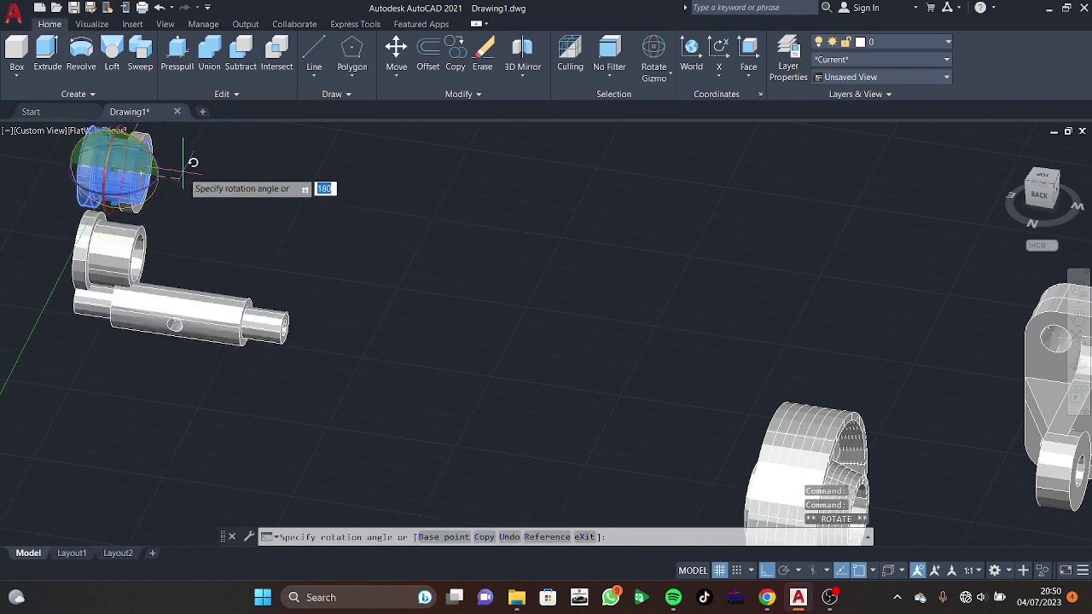
key(Escape)
scroll(475, 279, down, 3)
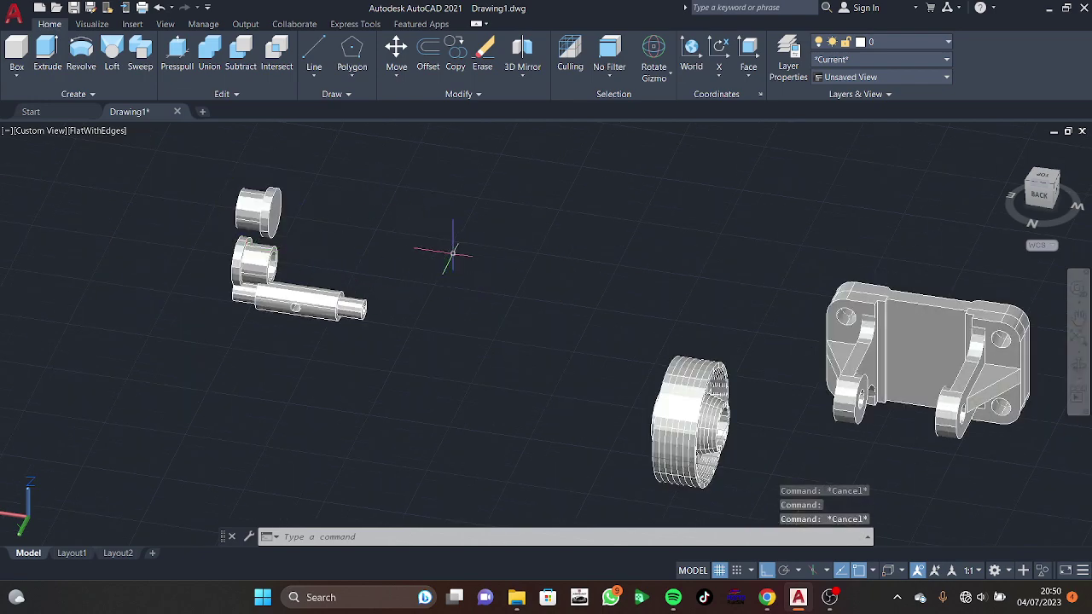
mouse_move(453, 253)
shift+middle_down()
mouse_move(579, 226)
mouse_move(422, 265)
shift+middle_up()
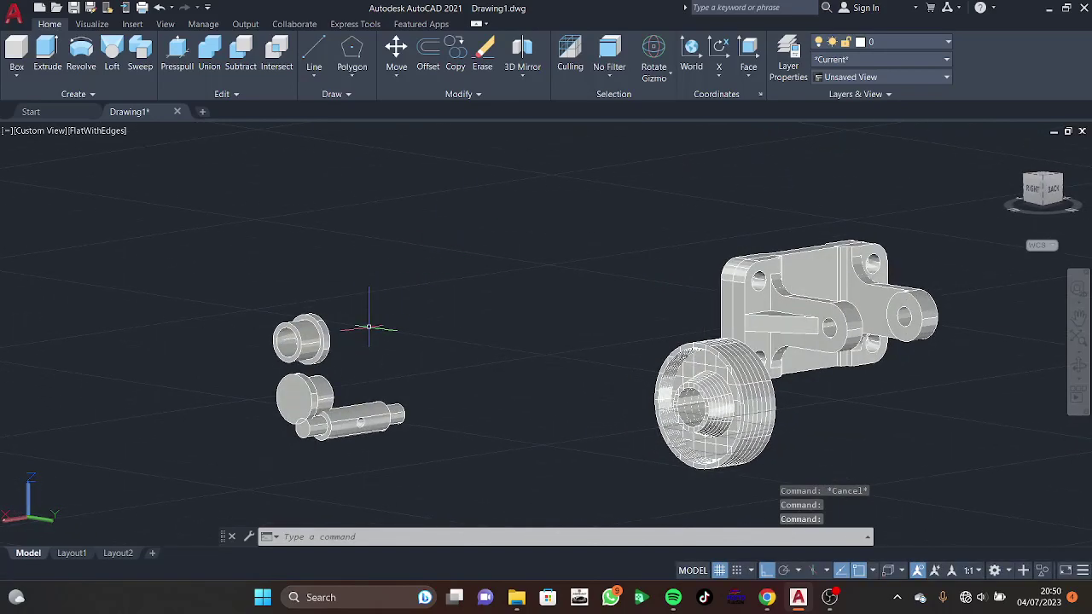
shift+middle_drag(368, 326, 602, 361)
Step: Press-pull the small ring face and the middle cylinder face to lengthen them
click(176, 55)
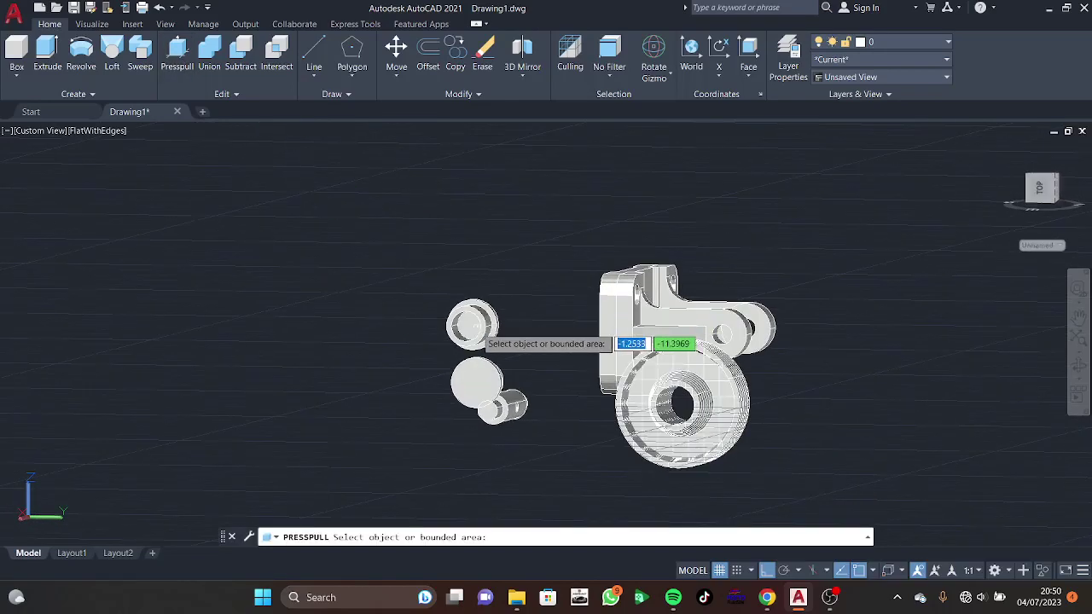
click(475, 323)
click(538, 330)
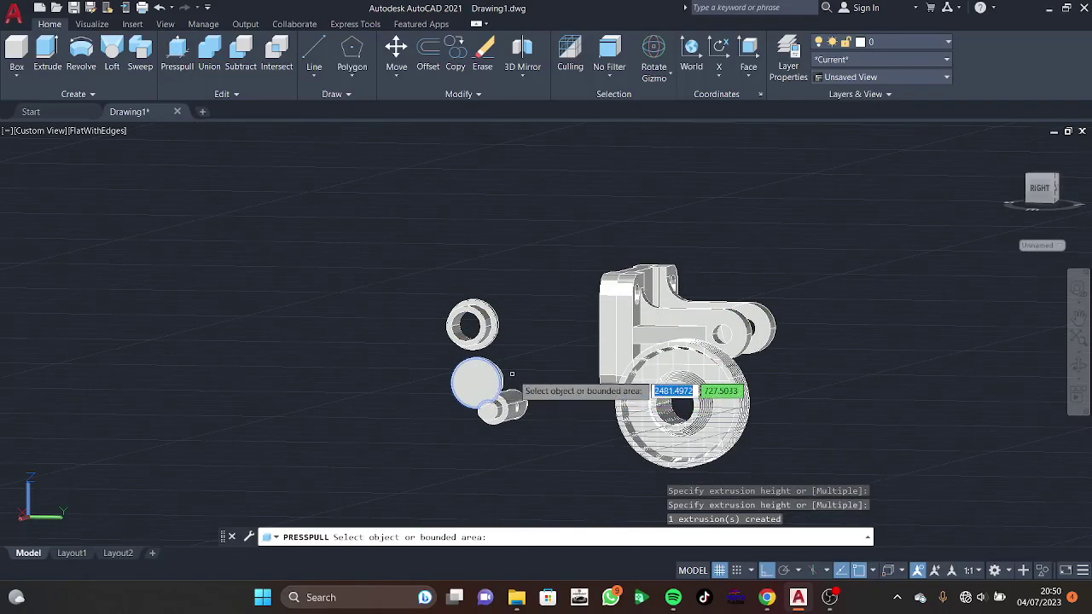
mouse_move(512, 373)
shift+middle_down()
mouse_move(414, 395)
mouse_move(272, 346)
mouse_move(474, 375)
shift+middle_up()
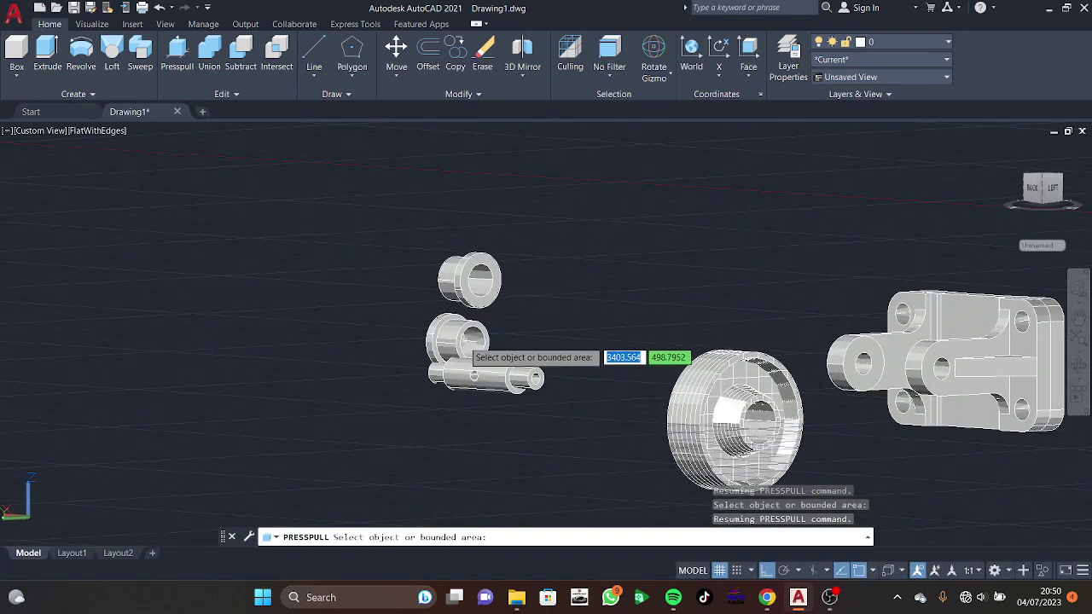
shift+middle_drag(474, 376, 632, 355)
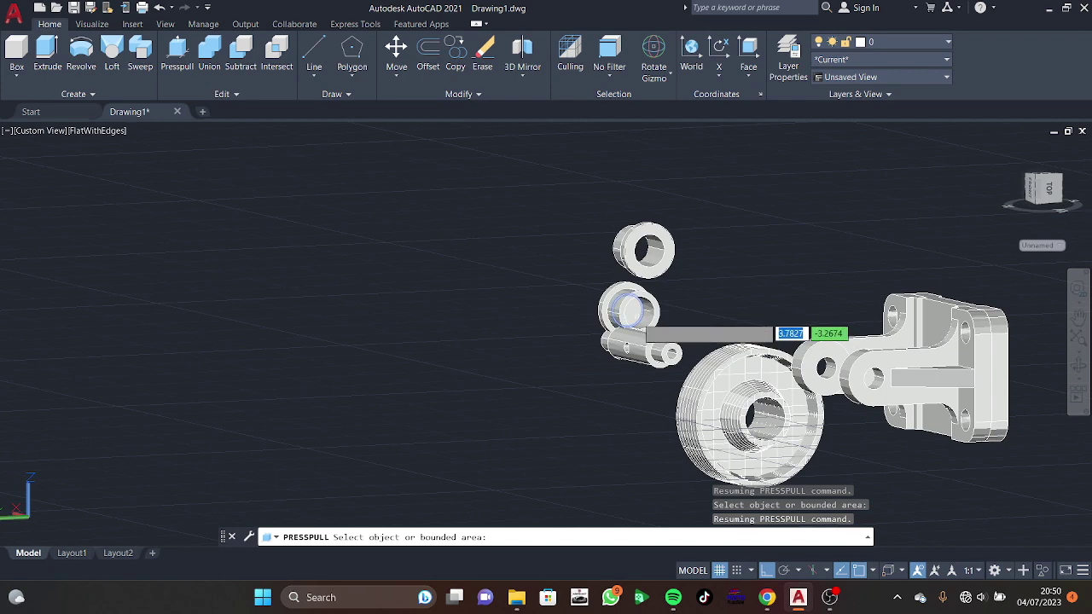
click(628, 309)
click(503, 259)
key(Return)
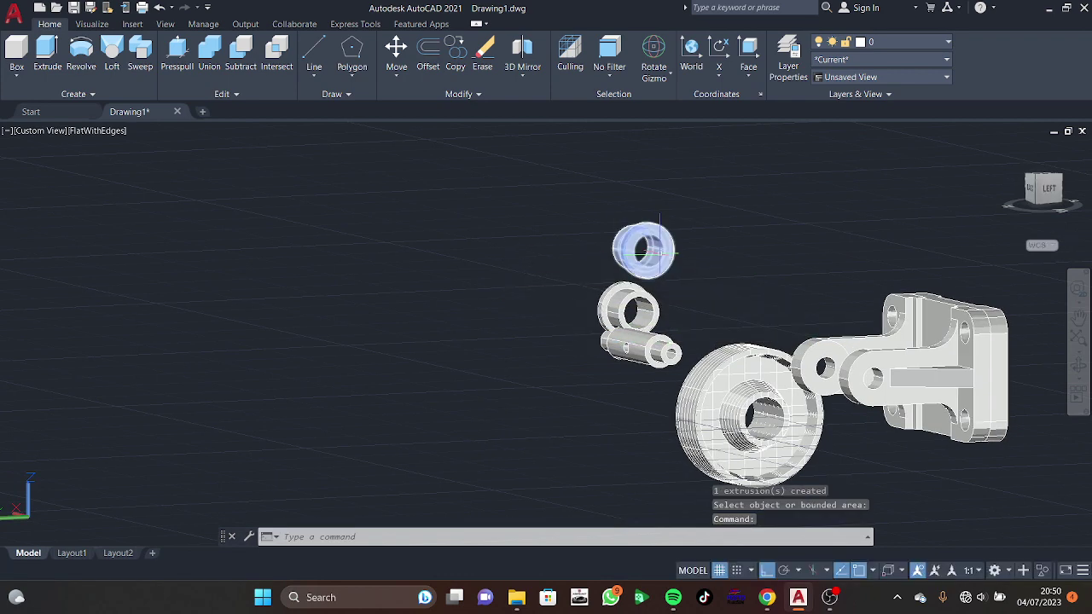
click(395, 51)
shift+middle_drag(401, 145, 467, 272)
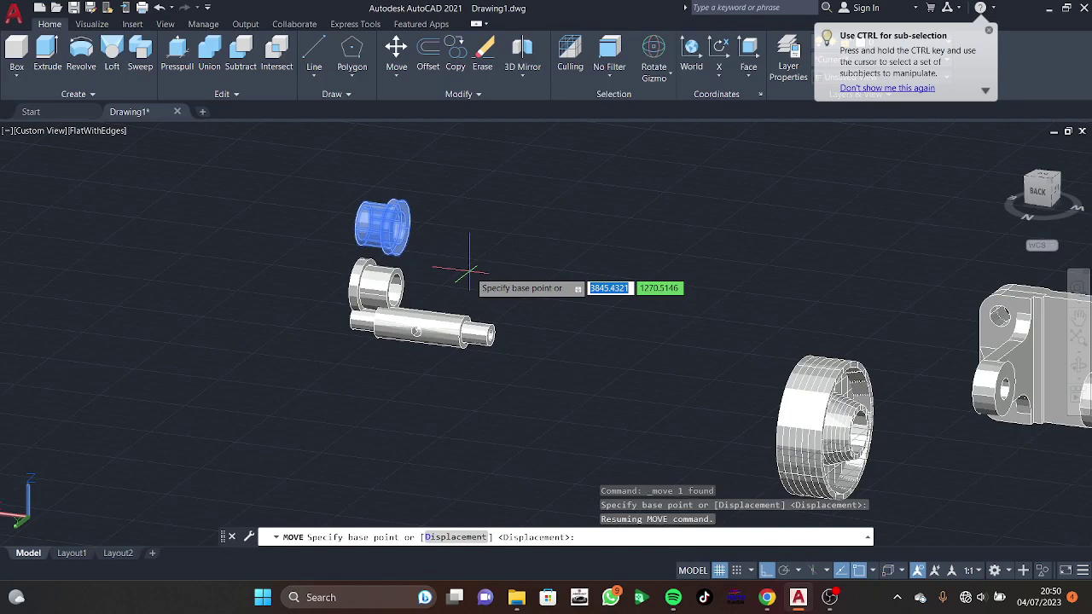
Step: Move the flanged bushing into the bracket hole
click(767, 598)
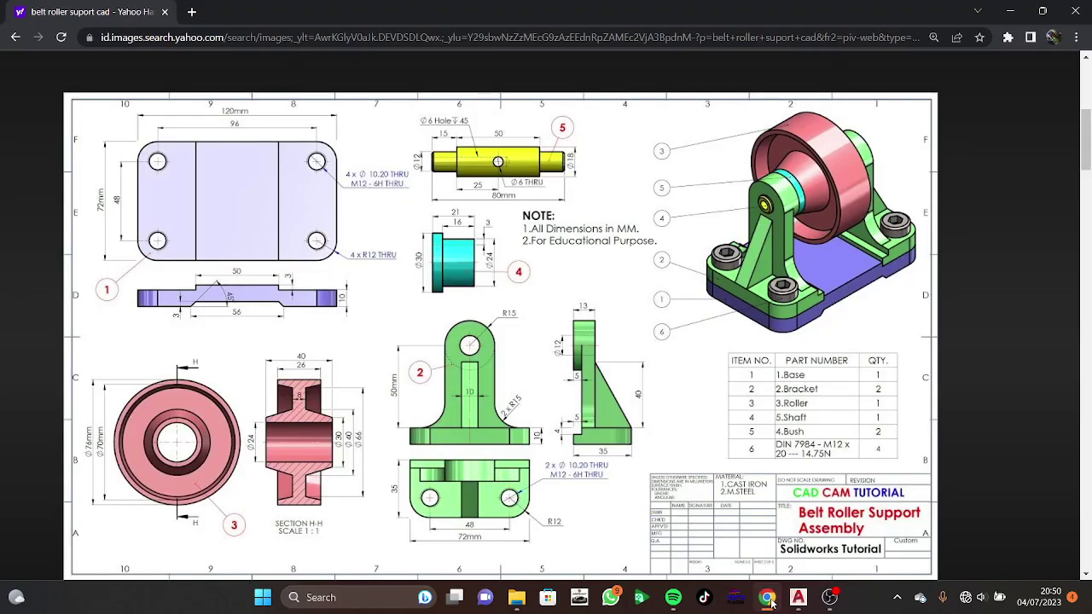
click(767, 599)
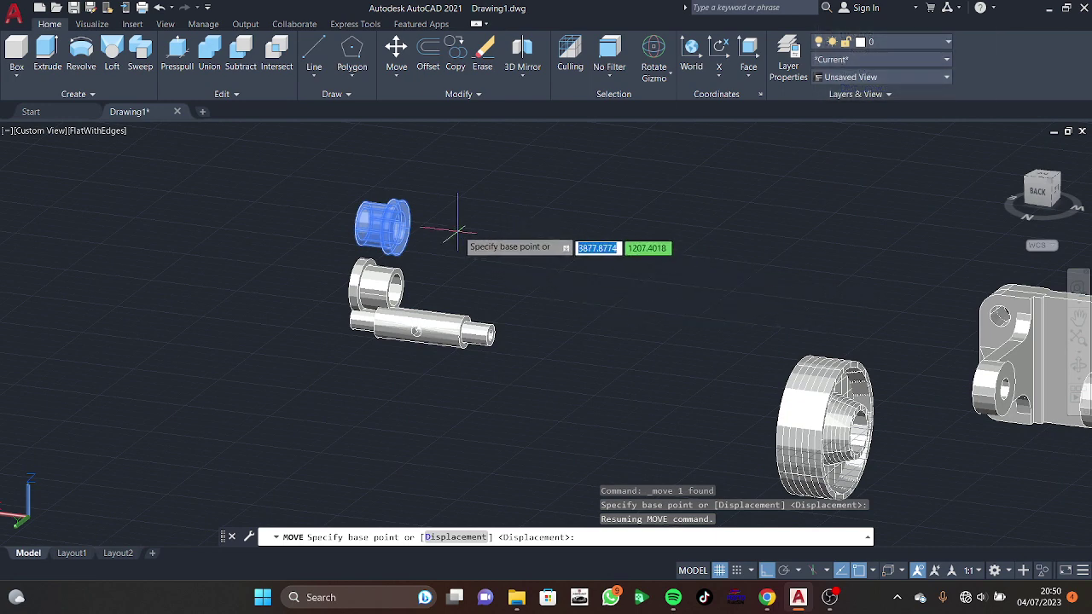
key(Escape)
key(space)
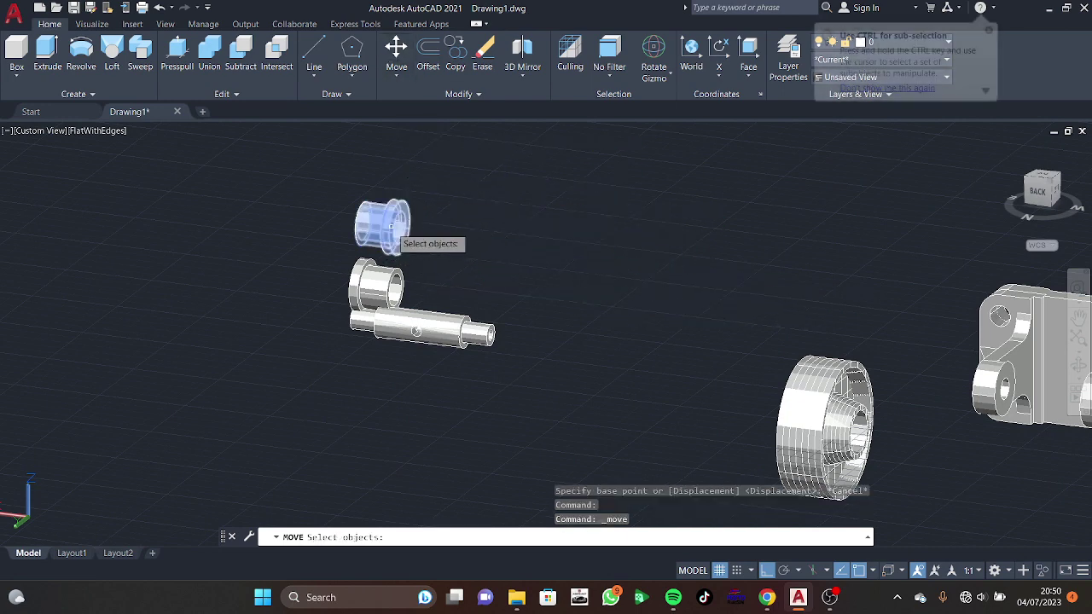
click(402, 229)
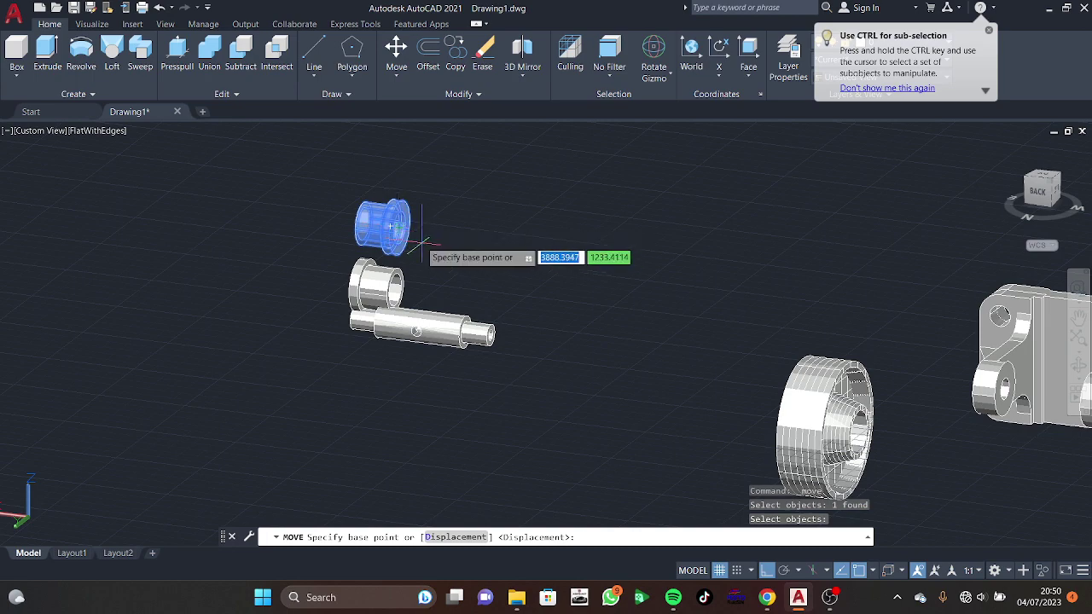
click(398, 227)
middle_drag(1062, 359, 790, 324)
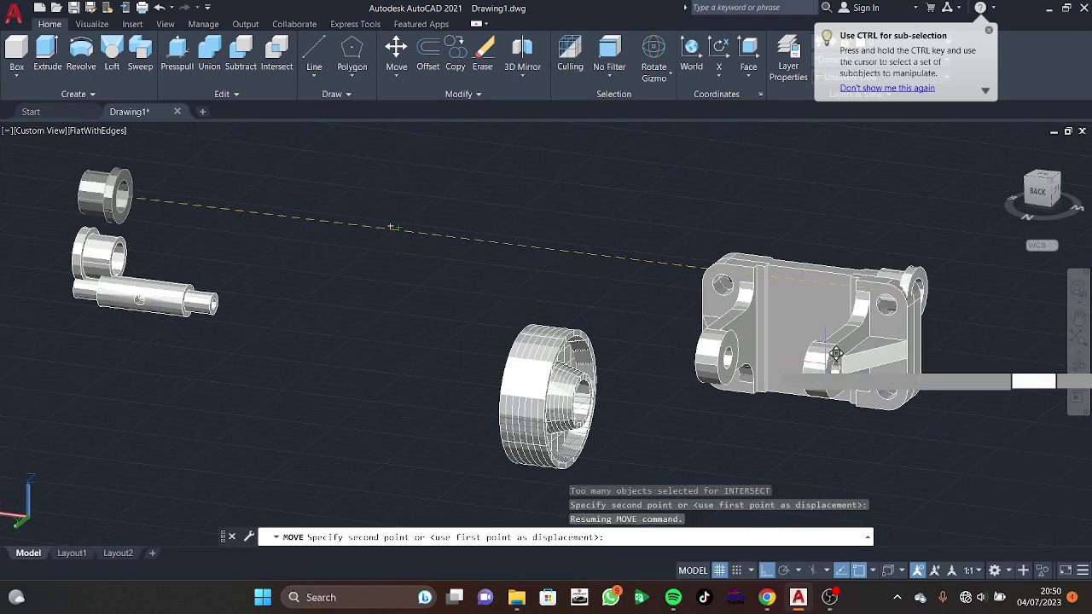
shift+middle_drag(707, 366, 853, 384)
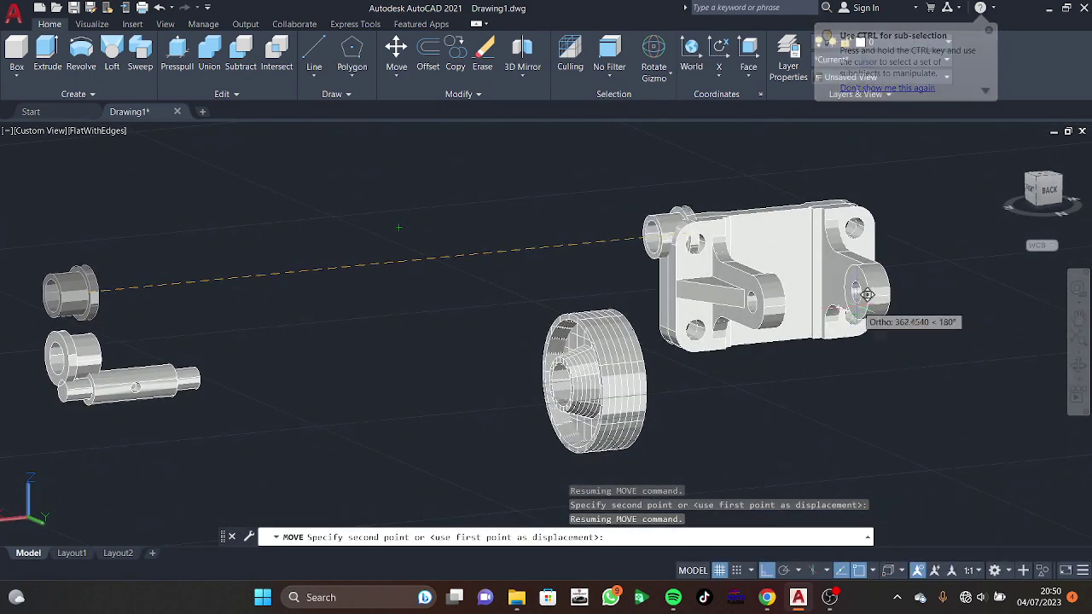
click(866, 280)
shift+middle_drag(867, 281, 121, 365)
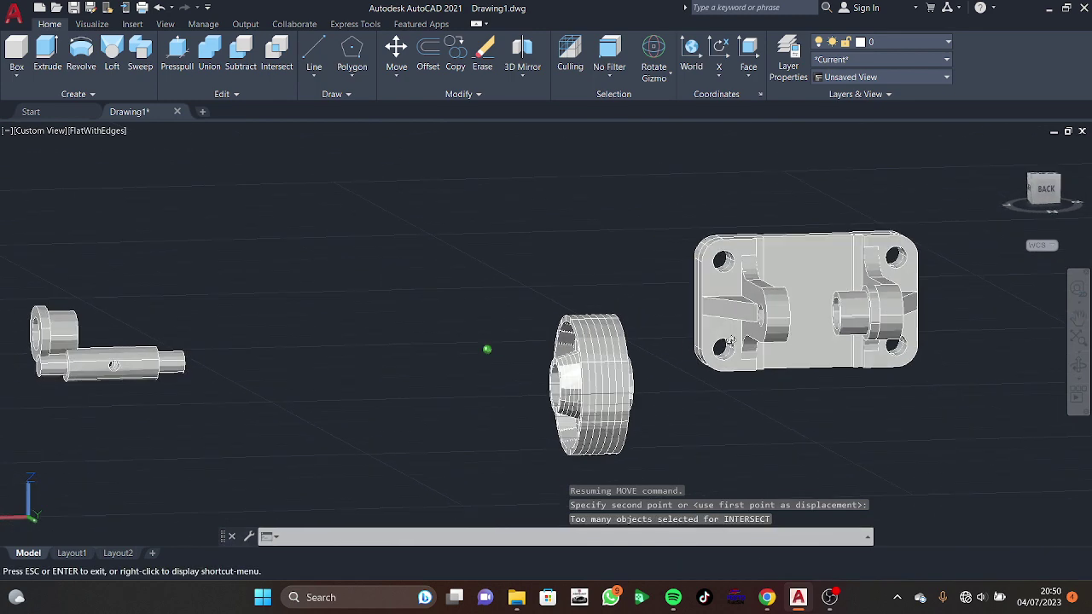
Step: Move the small cylinder into the bracket
click(395, 58)
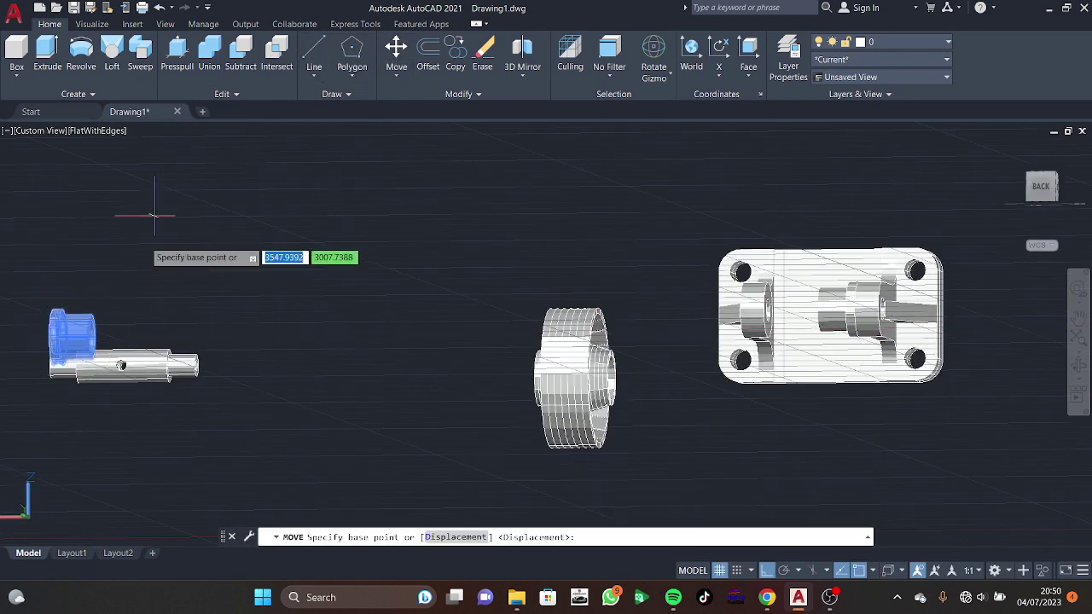
click(52, 337)
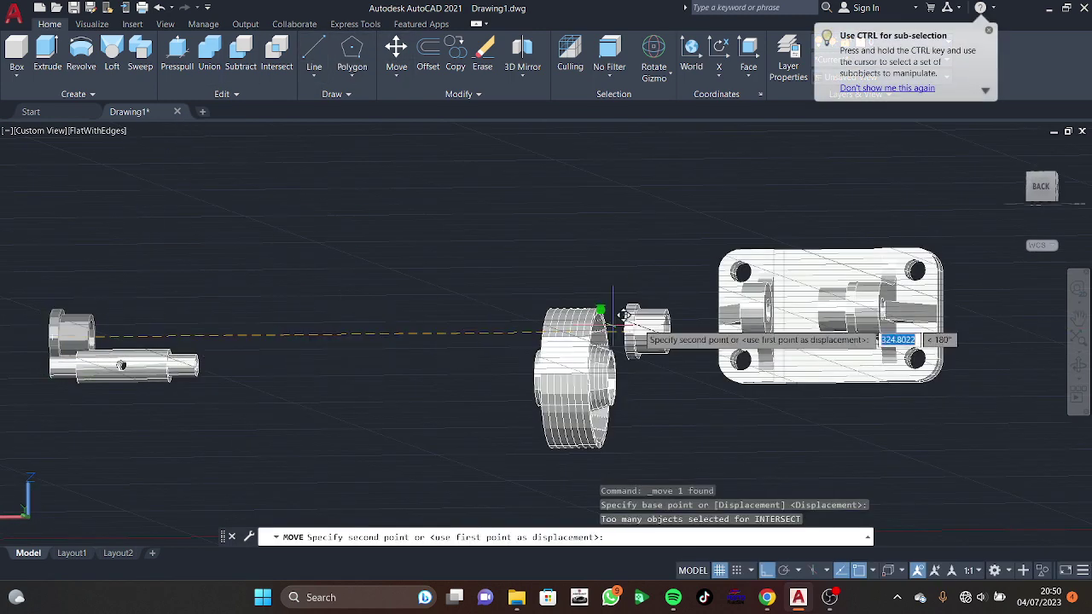
click(778, 299)
shift+middle_drag(778, 299, 487, 349)
Step: Move the shaft from the left into the bracket housing
click(136, 379)
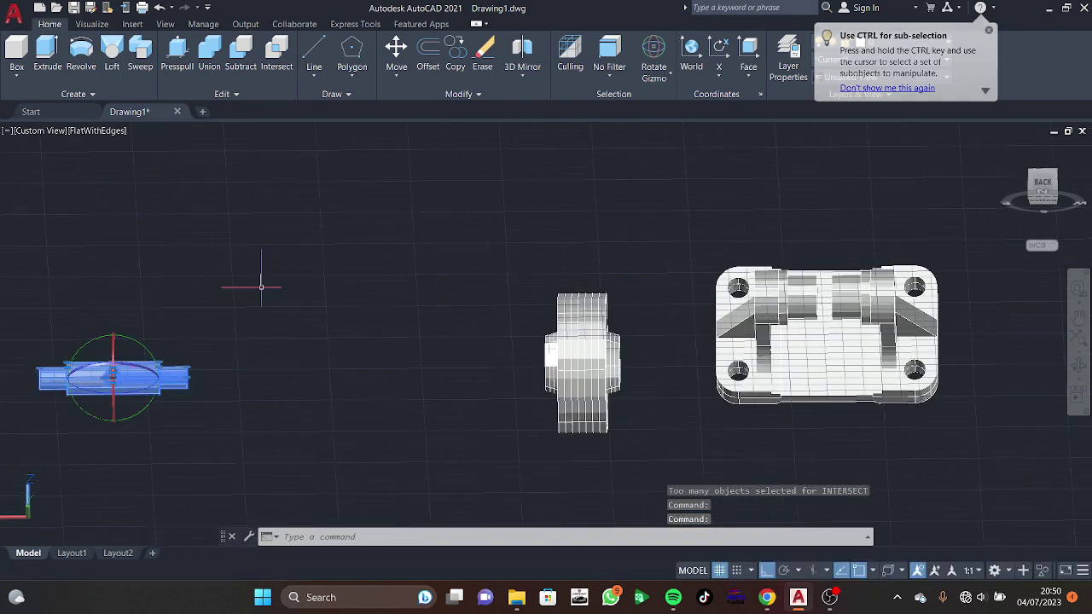
click(394, 51)
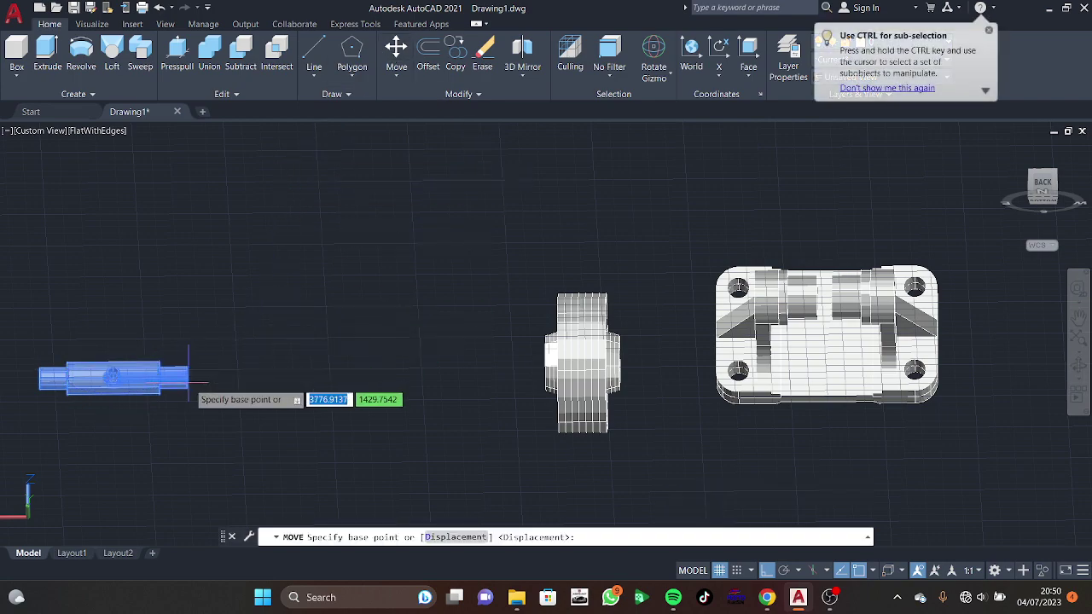
shift+middle_drag(189, 383, 202, 421)
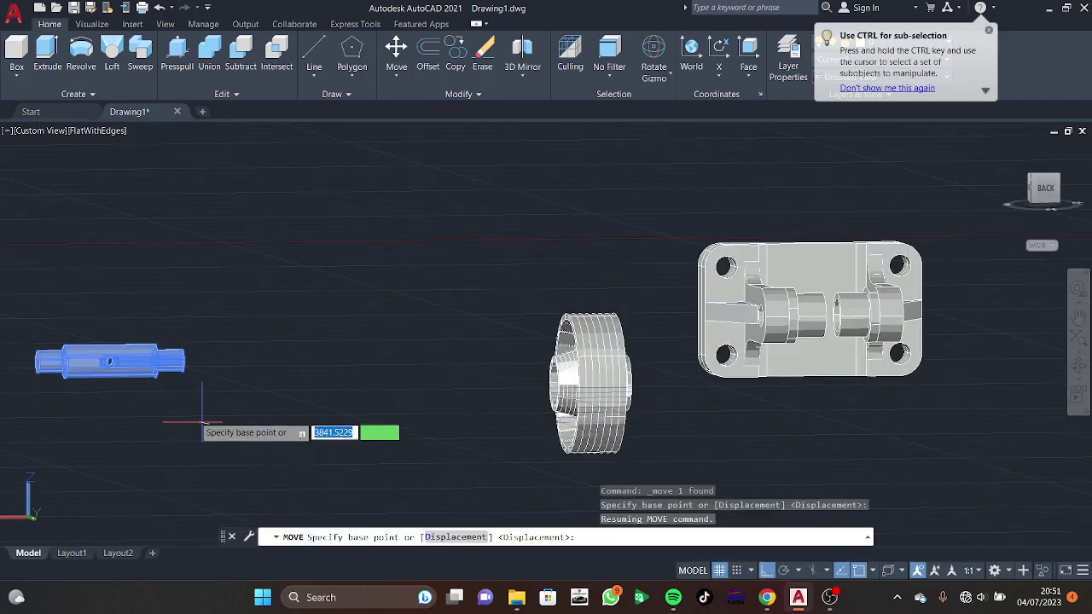
click(155, 361)
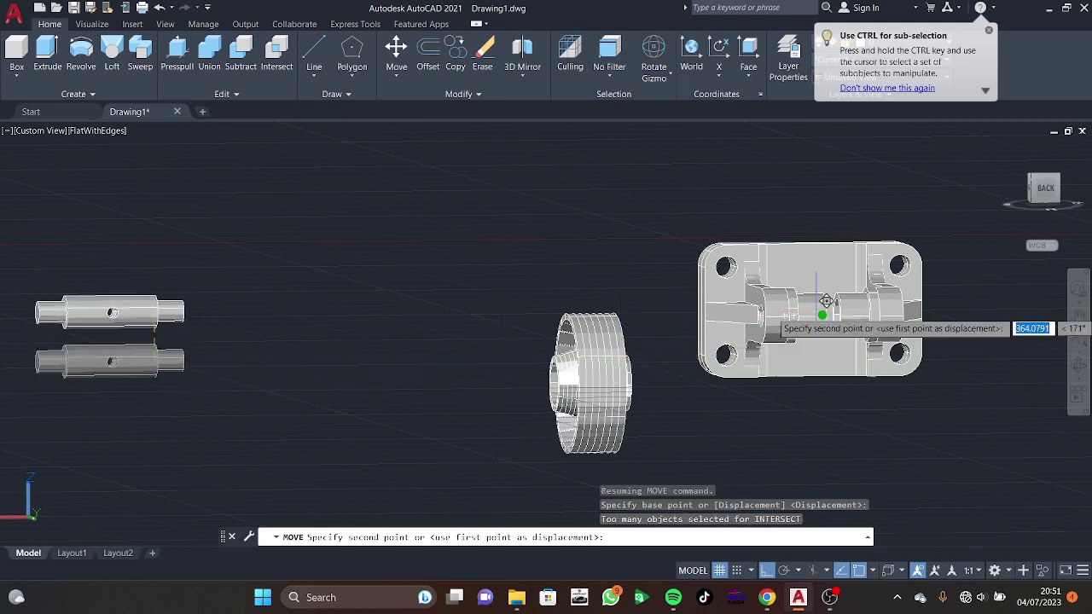
click(836, 313)
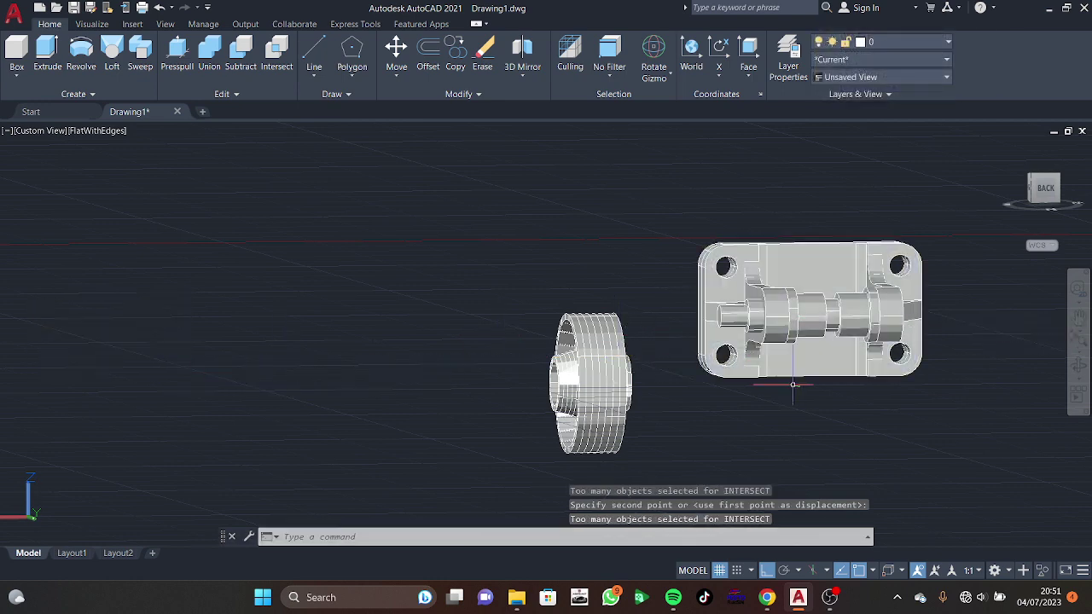
shift+middle_drag(836, 313, 487, 349)
Step: Shift the shaft 21 units along the bracket to its final spot
scroll(813, 337, up, 3)
click(821, 288)
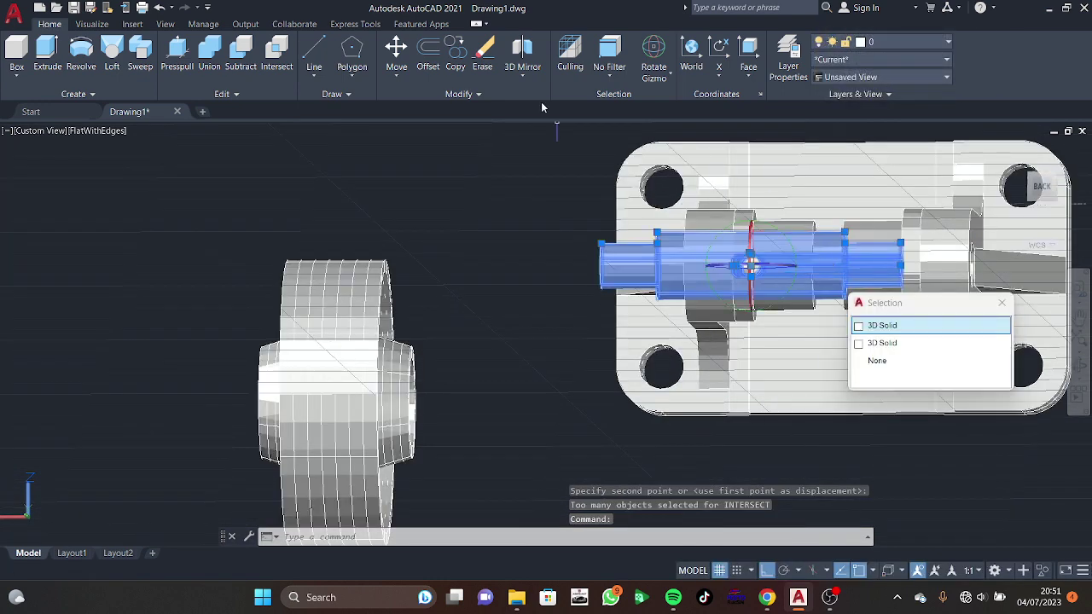
click(397, 53)
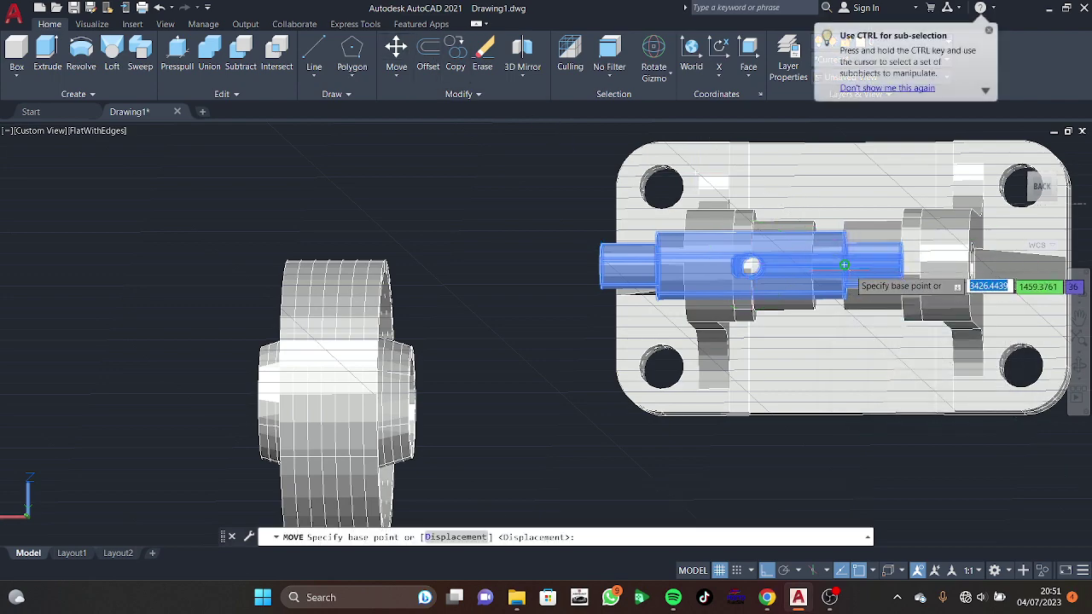
click(844, 265)
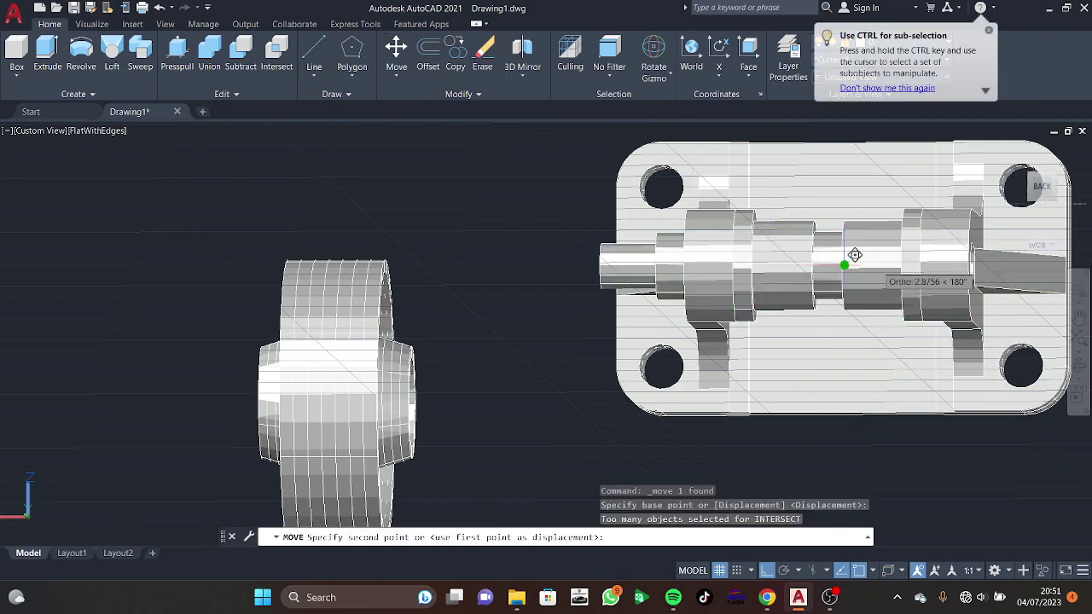
click(933, 254)
shift+middle_drag(933, 254, 422, 323)
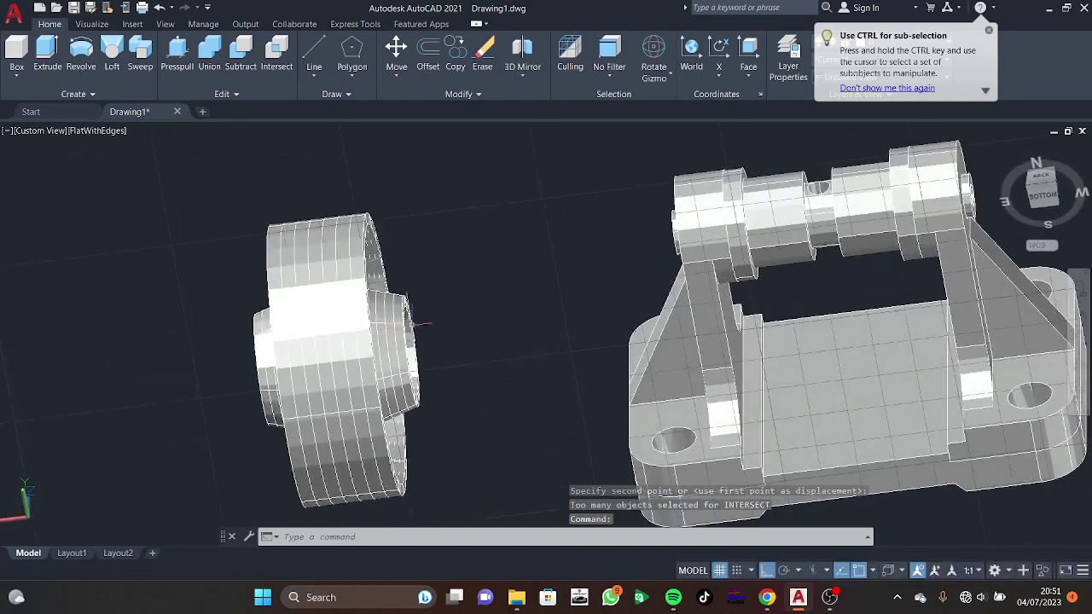
Step: Move the grooved wheel from the left onto the bracket
click(415, 324)
click(397, 53)
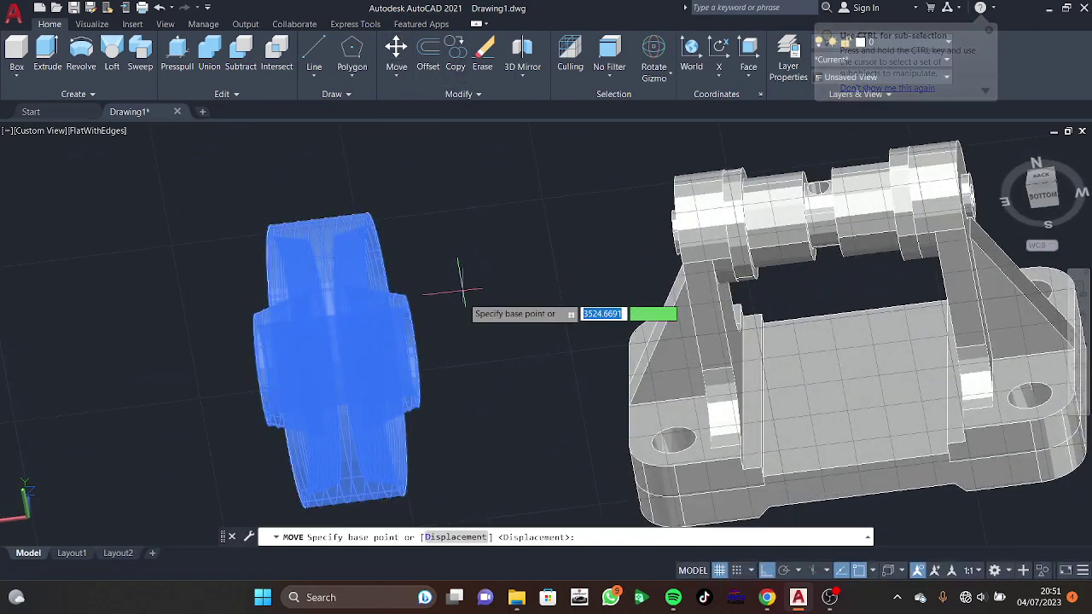
click(410, 350)
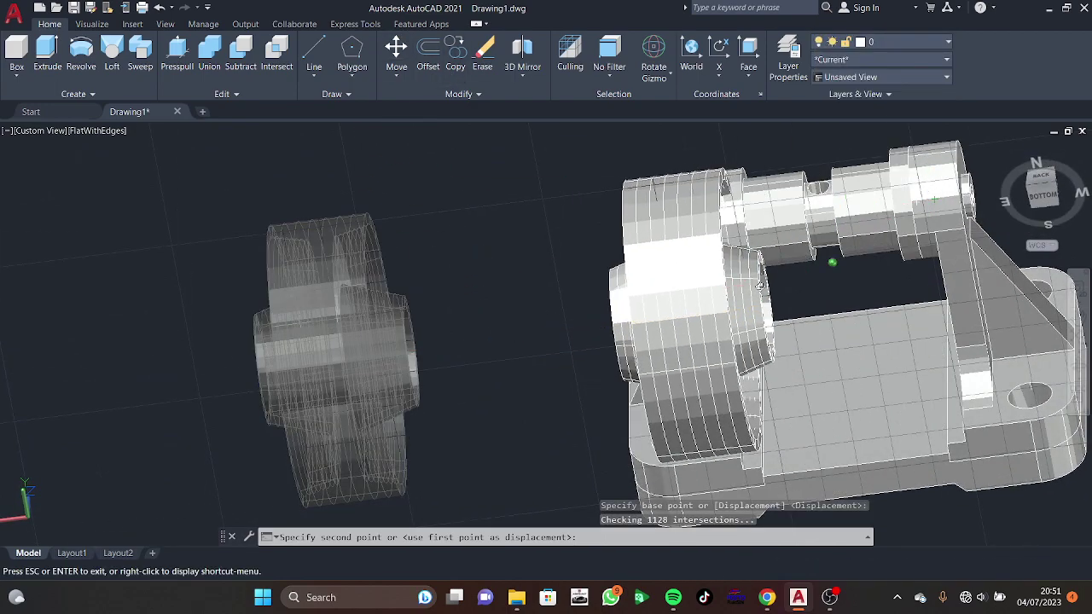
shift+middle_drag(759, 285, 853, 273)
shift+middle_drag(951, 264, 853, 256)
click(788, 235)
Step: Reposition the wheel onto the shaft between the two supports
click(813, 276)
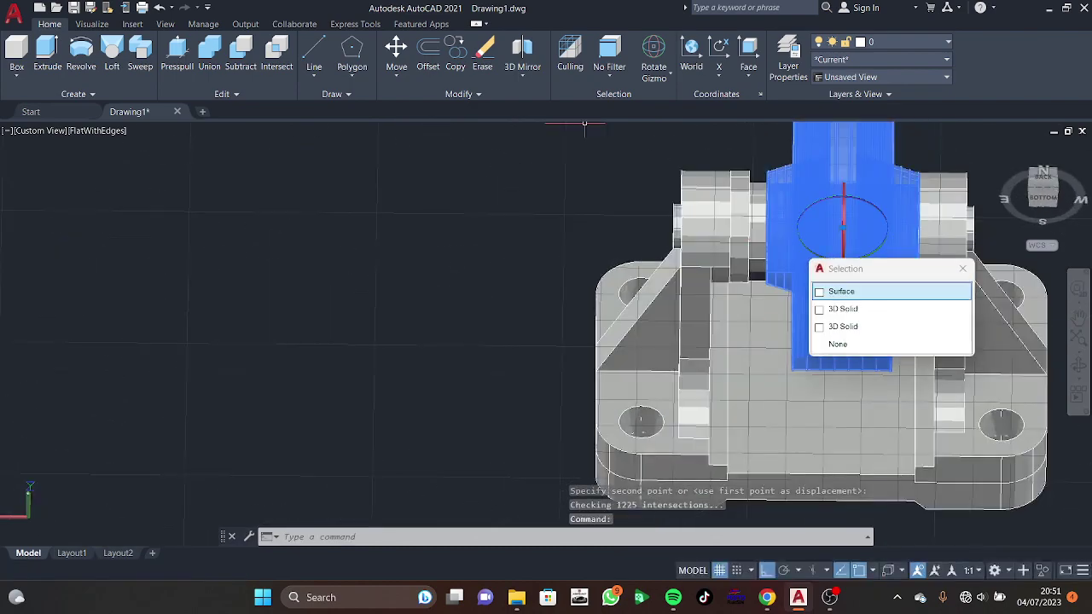
click(412, 67)
shift+middle_drag(789, 239, 799, 229)
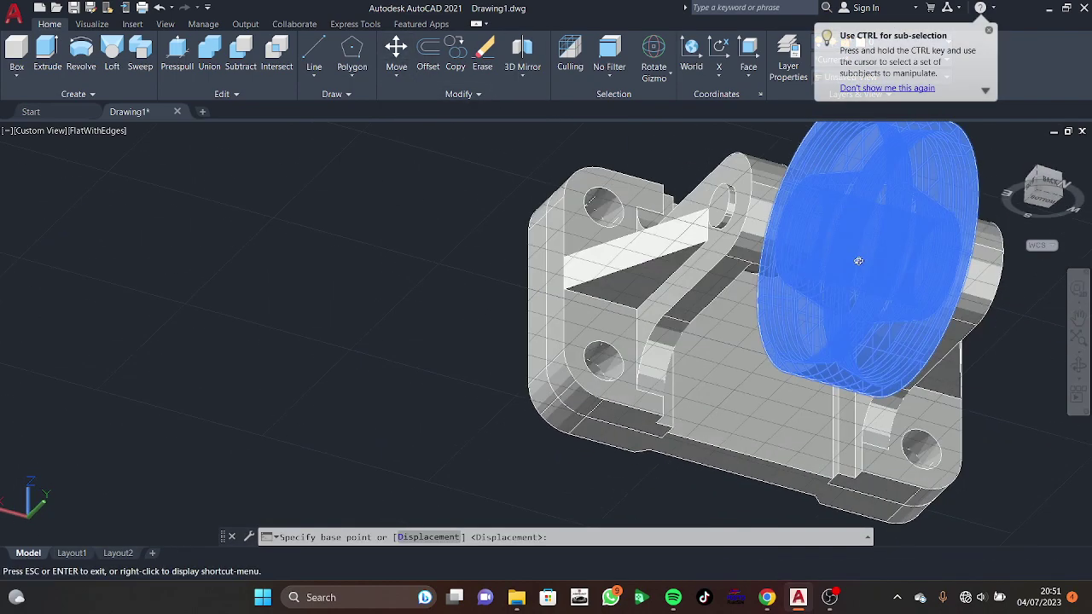
click(798, 229)
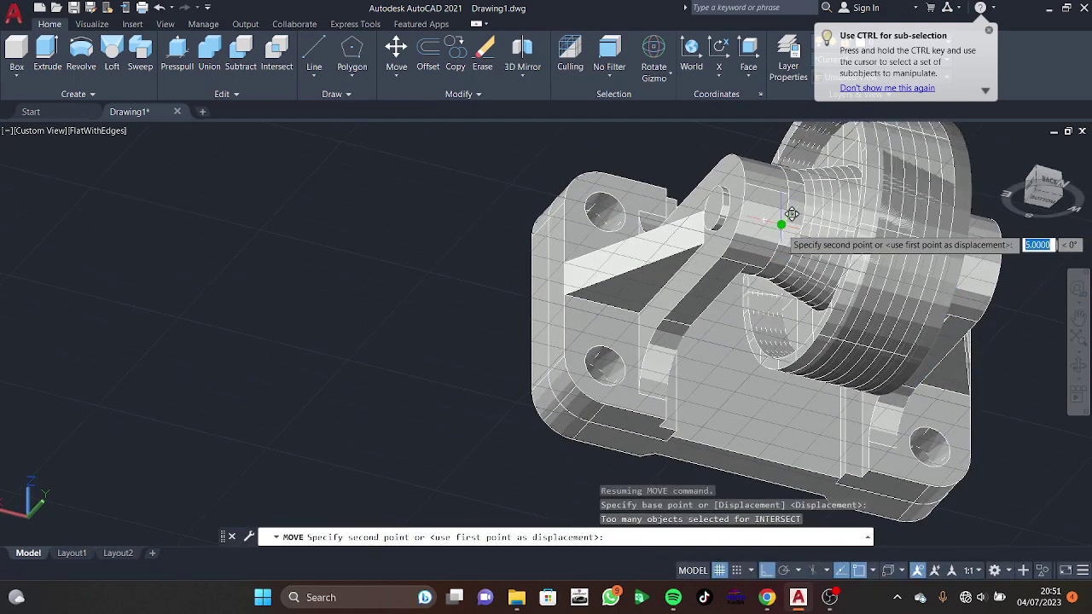
shift+middle_drag(795, 210, 801, 256)
scroll(776, 304, down, 5)
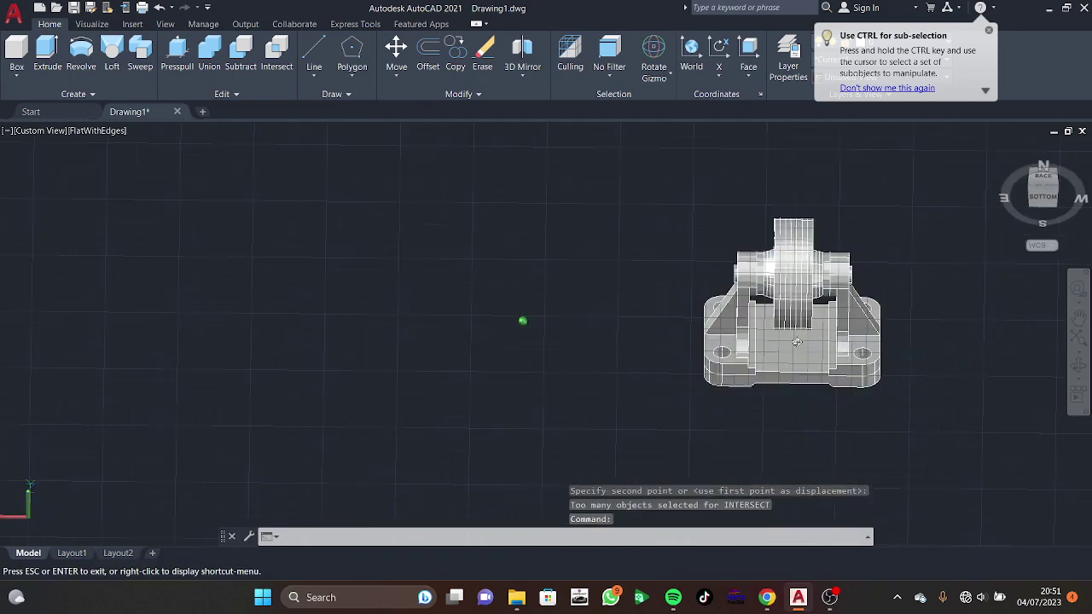
key(Escape)
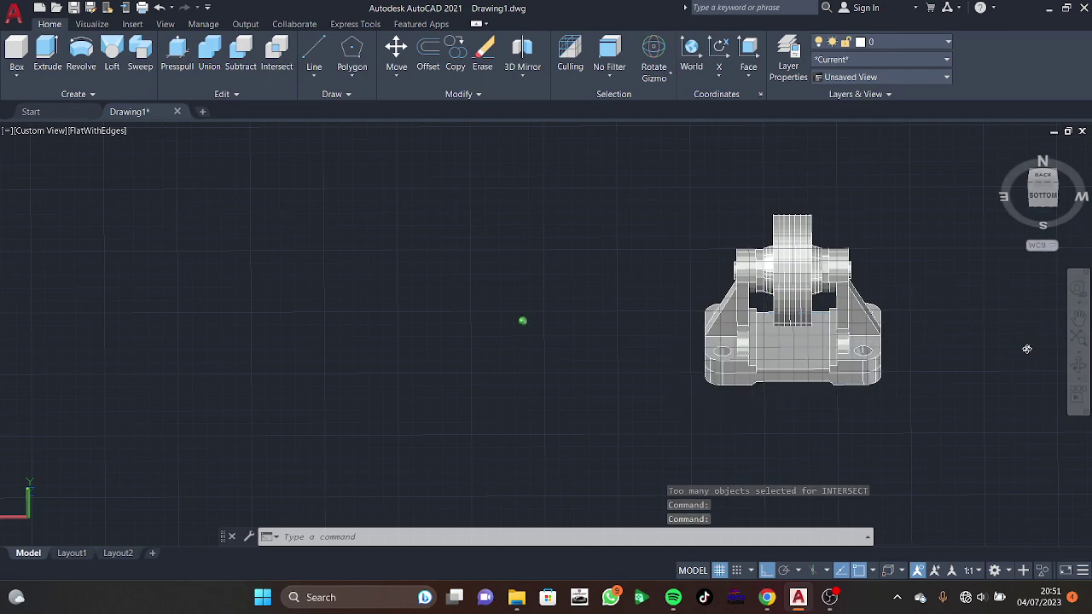
Step: Orbit the assembly and turn it to a top view
shift+middle_drag(1027, 349, 938, 478)
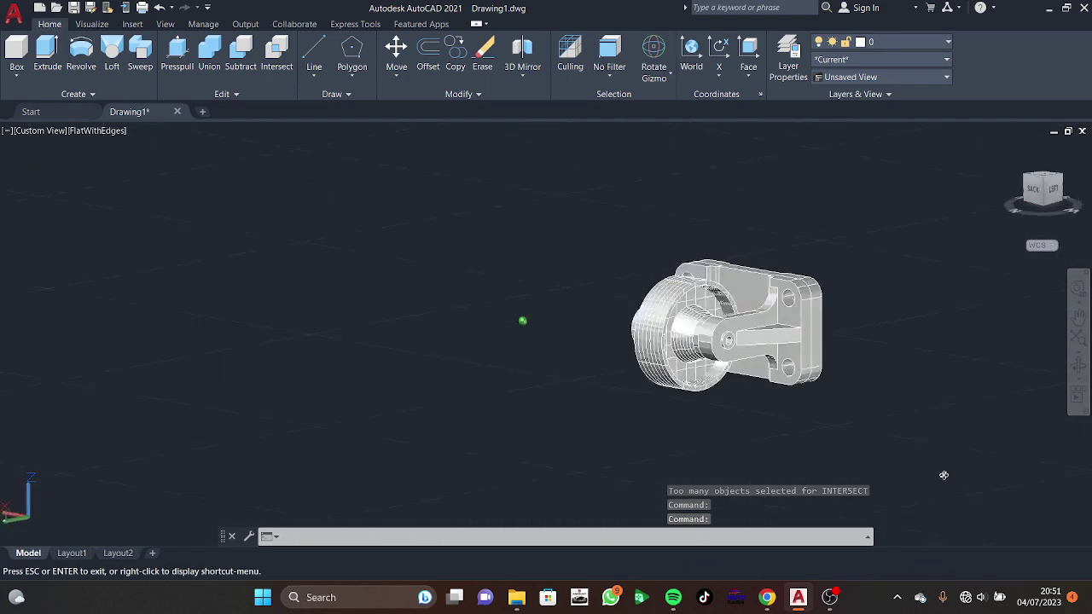
click(1050, 181)
scroll(683, 334, up, 3)
mouse_move(682, 334)
shift+middle_down()
mouse_move(719, 342)
mouse_move(718, 362)
mouse_move(695, 345)
shift+middle_up()
Step: Switch to the Drafting & Annotation workspace
click(1011, 571)
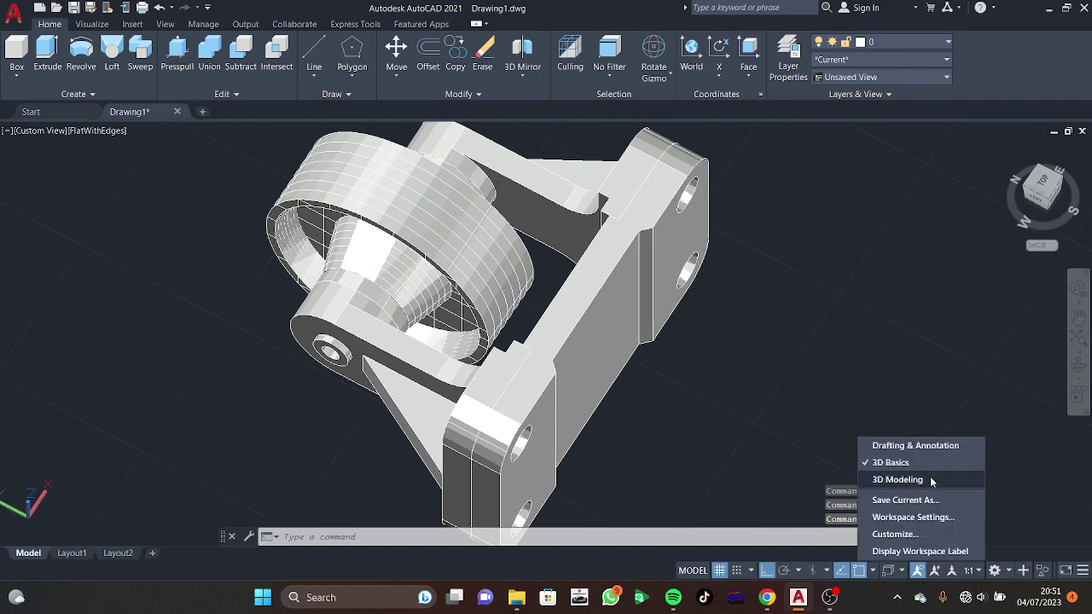
click(915, 445)
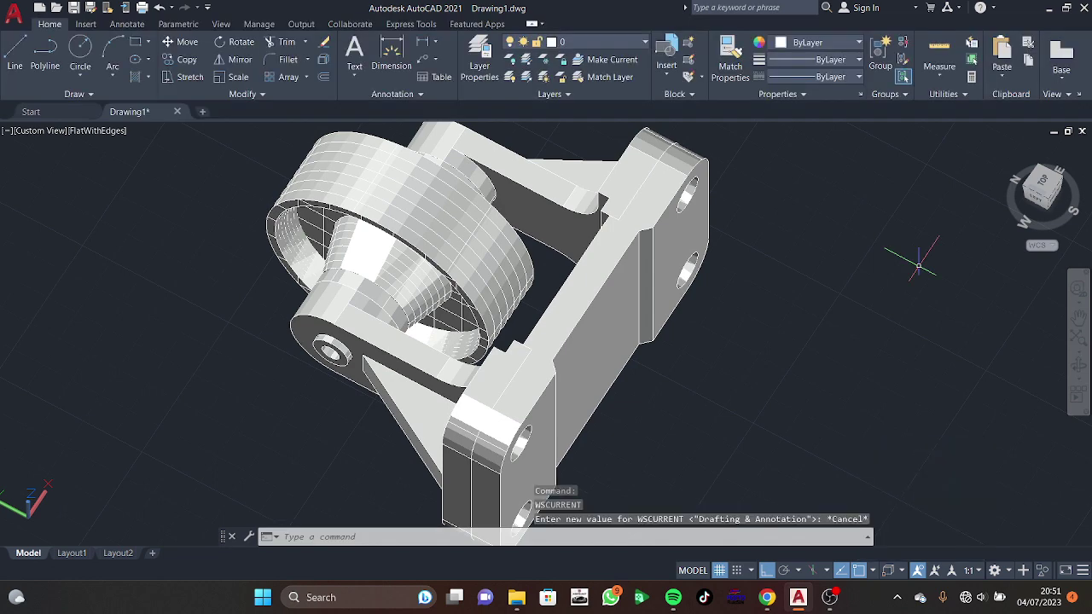
scroll(834, 196, down, 2)
click(725, 222)
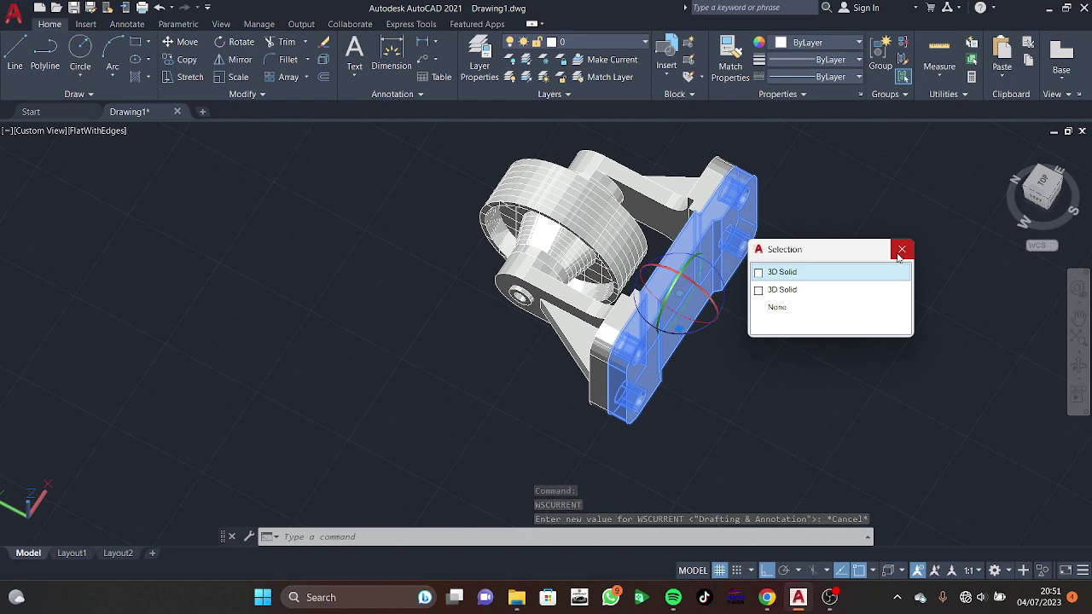
key(Escape)
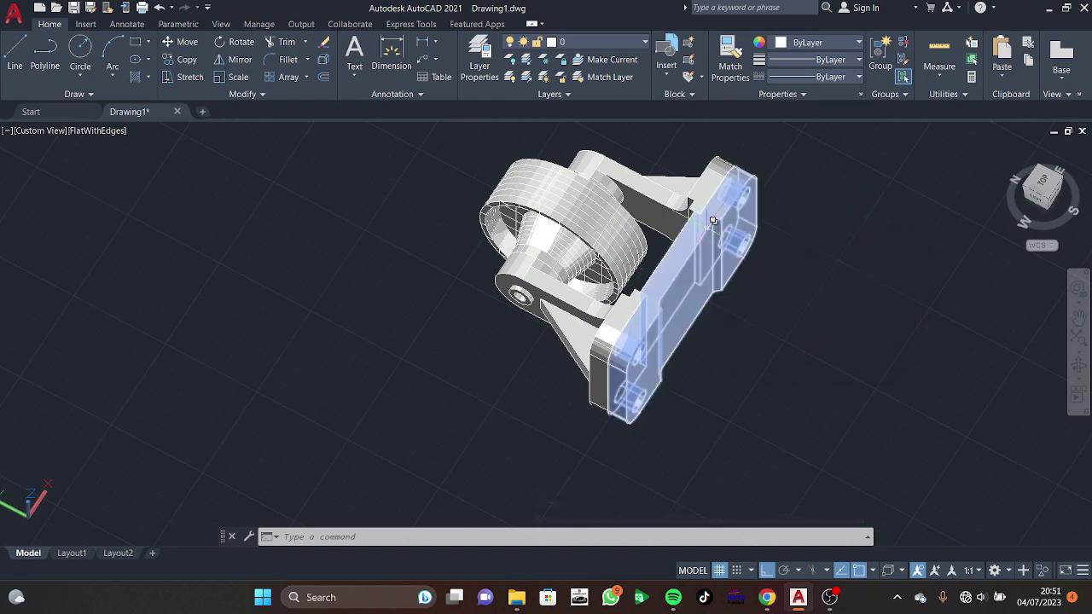
Step: Set the Top preset view, centre the assembly, and go to Layout2
mouse_move(776, 284)
shift+middle_down()
mouse_move(763, 333)
mouse_move(738, 356)
shift+middle_up()
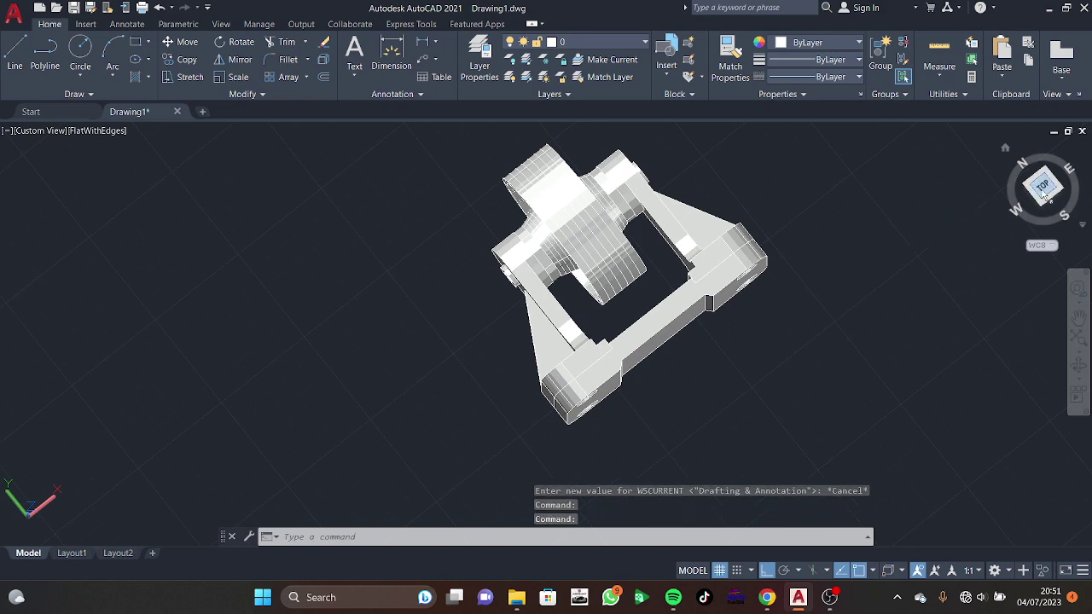
mouse_move(737, 357)
shift+middle_down()
mouse_move(876, 336)
mouse_move(853, 341)
shift+middle_up()
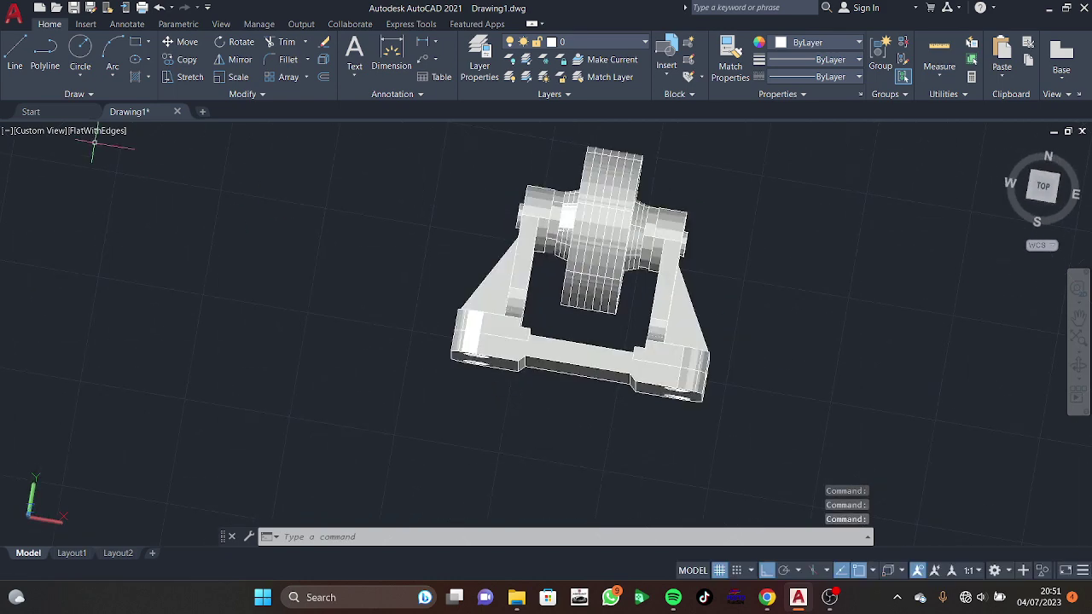
click(33, 133)
click(66, 167)
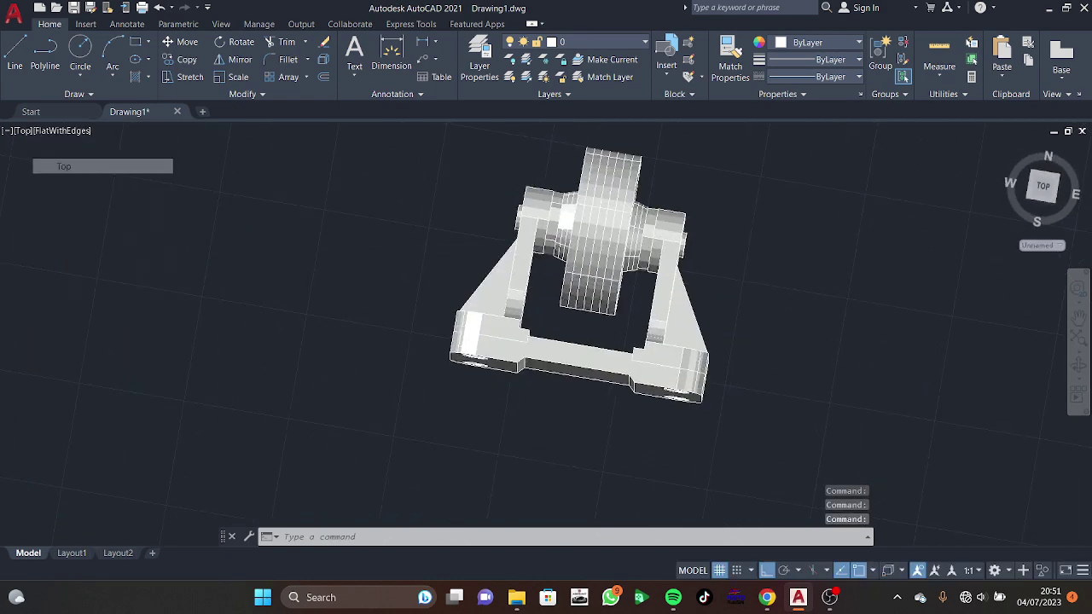
middle_drag(414, 302, 702, 289)
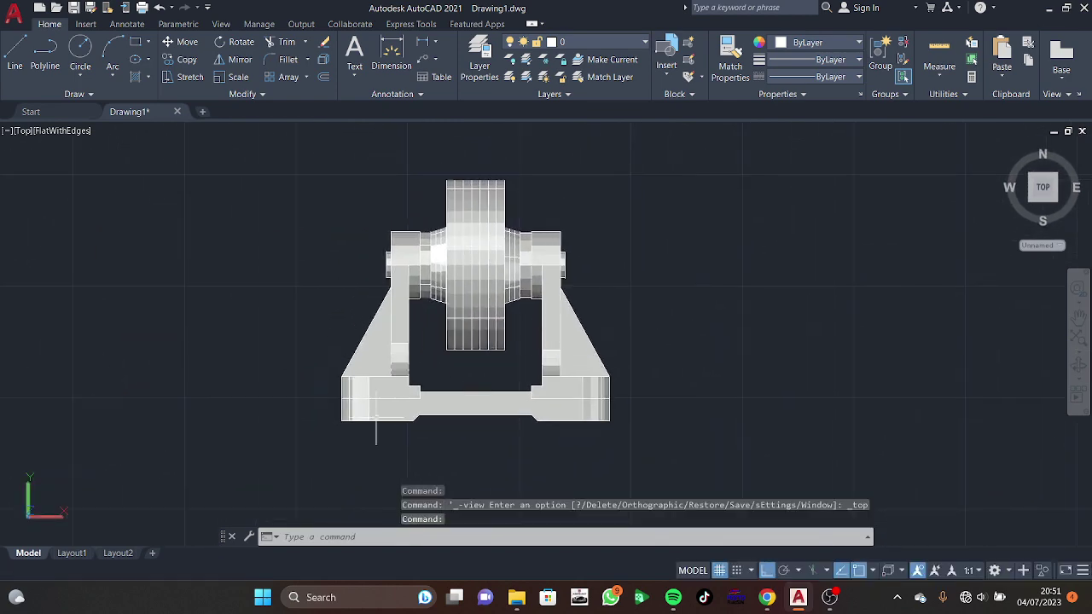
click(117, 554)
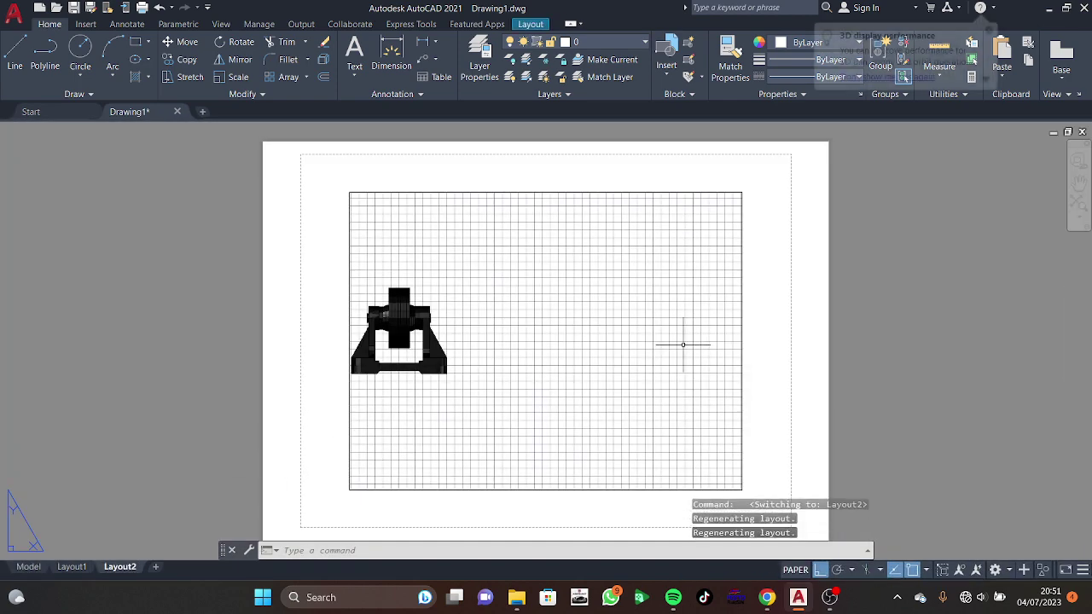
Step: Delete the existing viewport from Layout2 and cancel the first paste
click(742, 344)
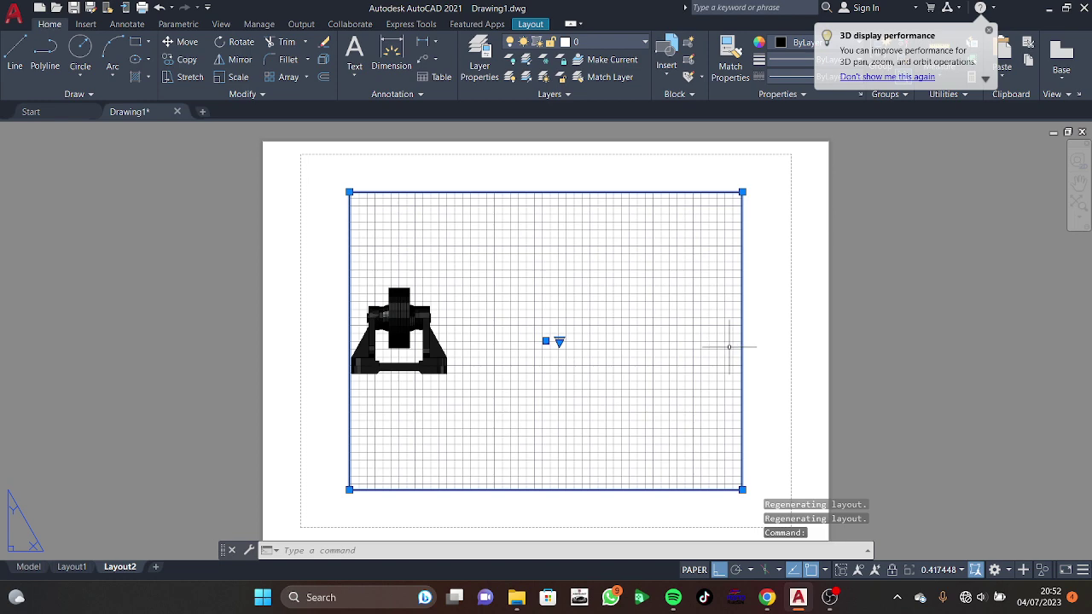
key(Delete)
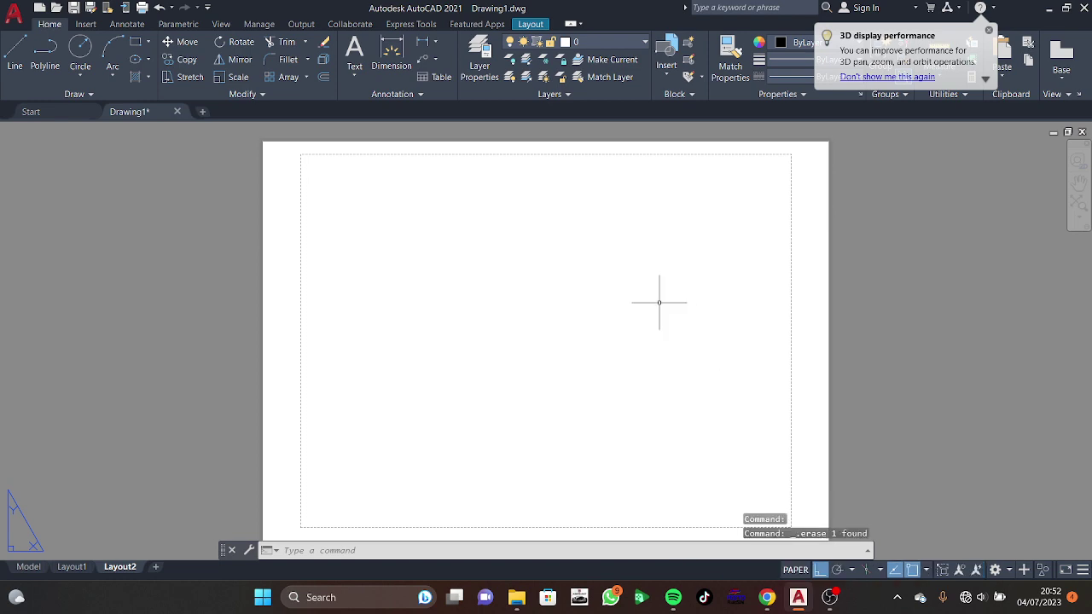
key(ctrl+v)
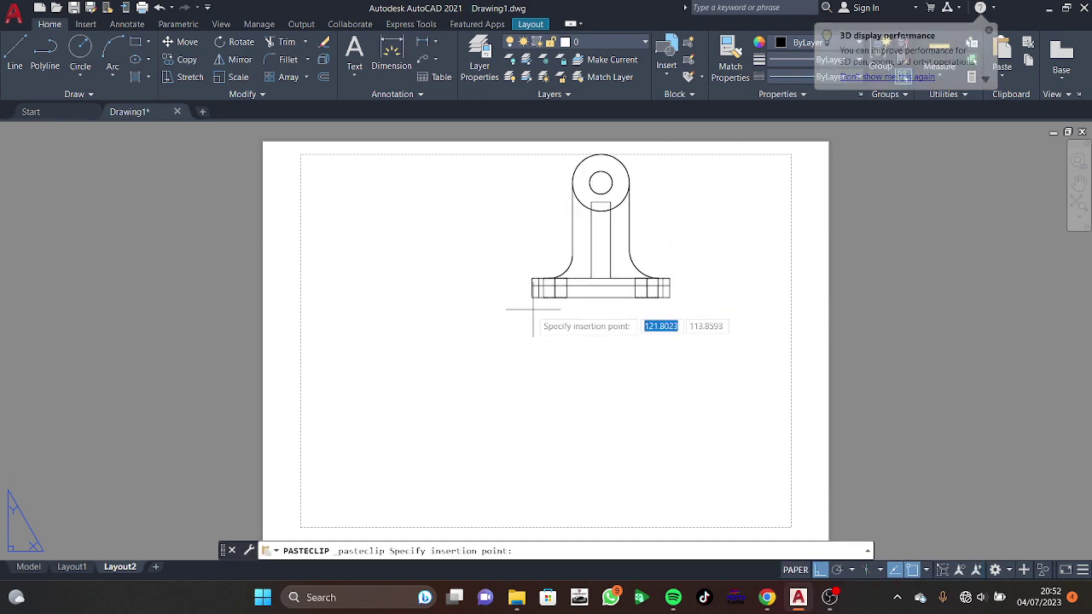
key(Escape)
Step: Open ETIKET POLTEK GT.dwg from the start page and return to Drawing1
click(34, 111)
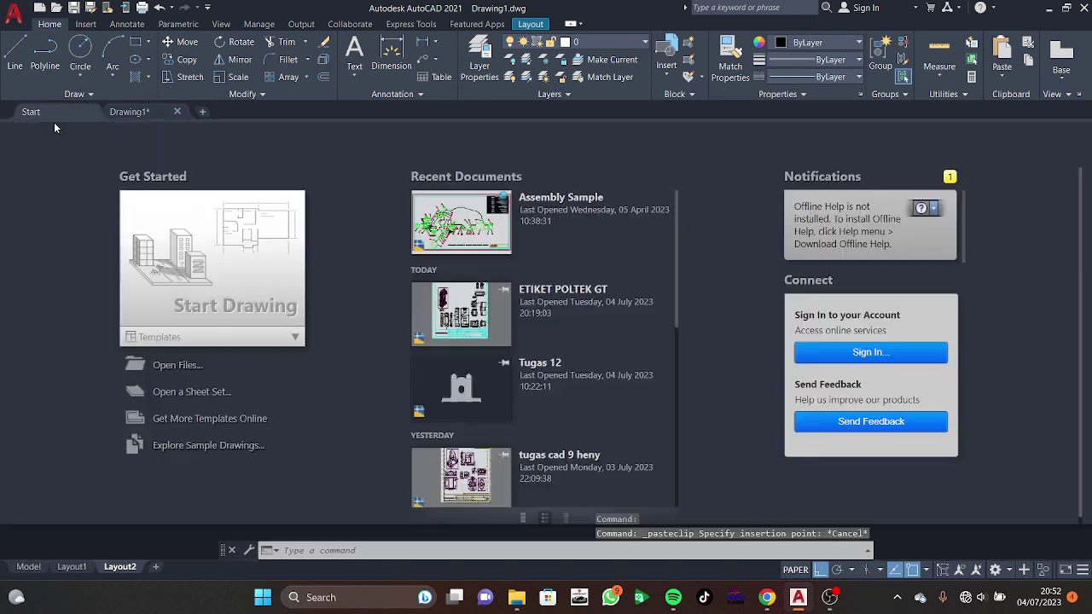
click(465, 317)
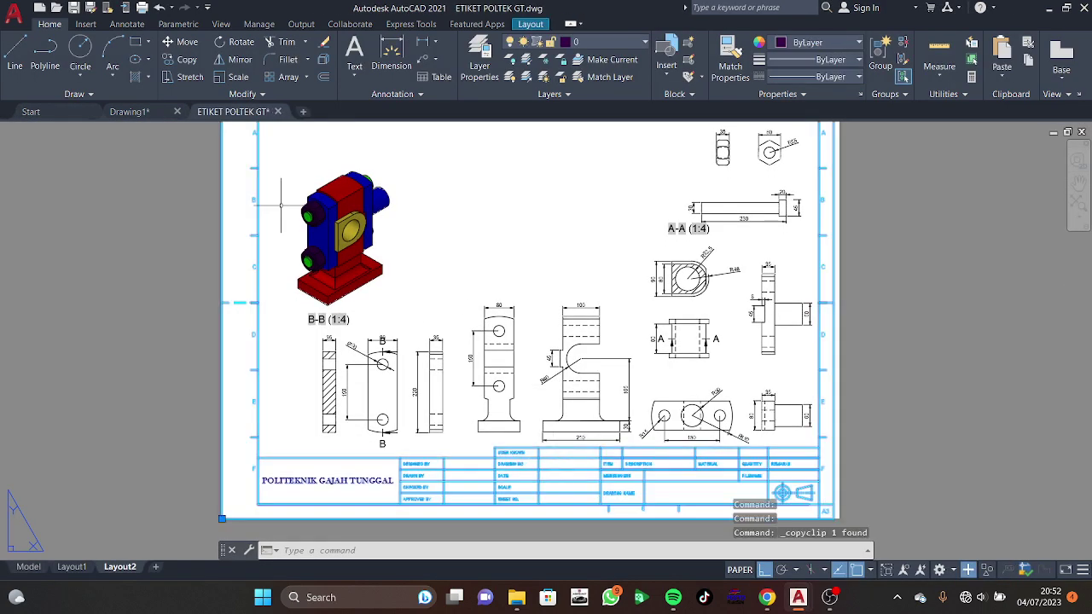
click(135, 113)
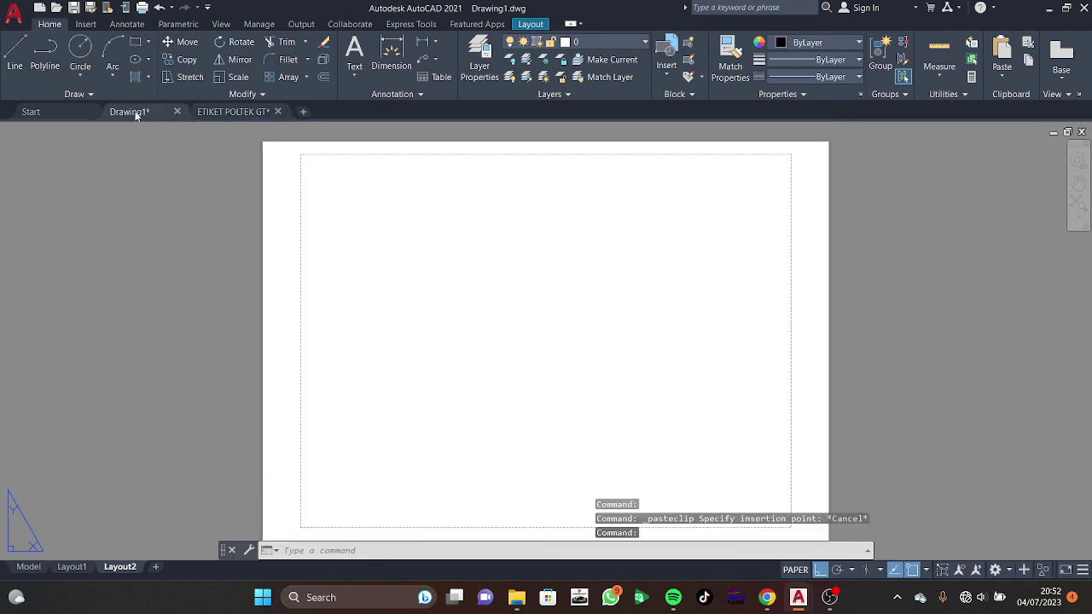
Step: Paste the POLITEKNIK GAJAH TUNGGAL title block onto Layout2 at a picked insertion point
key(ctrl+v)
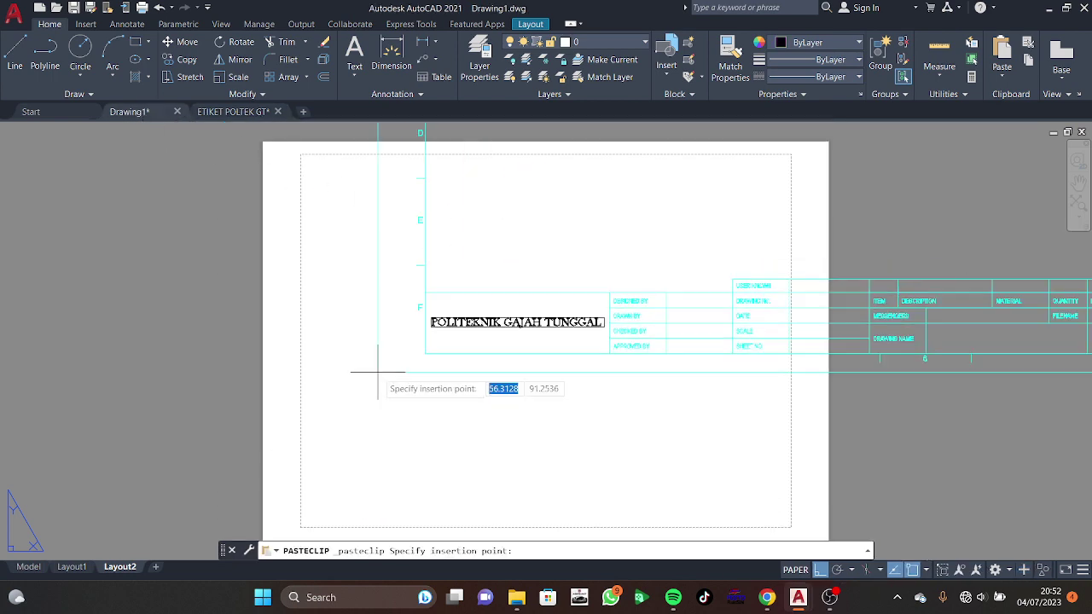
middle_drag(353, 378, 438, 251)
scroll(349, 390, up, 4)
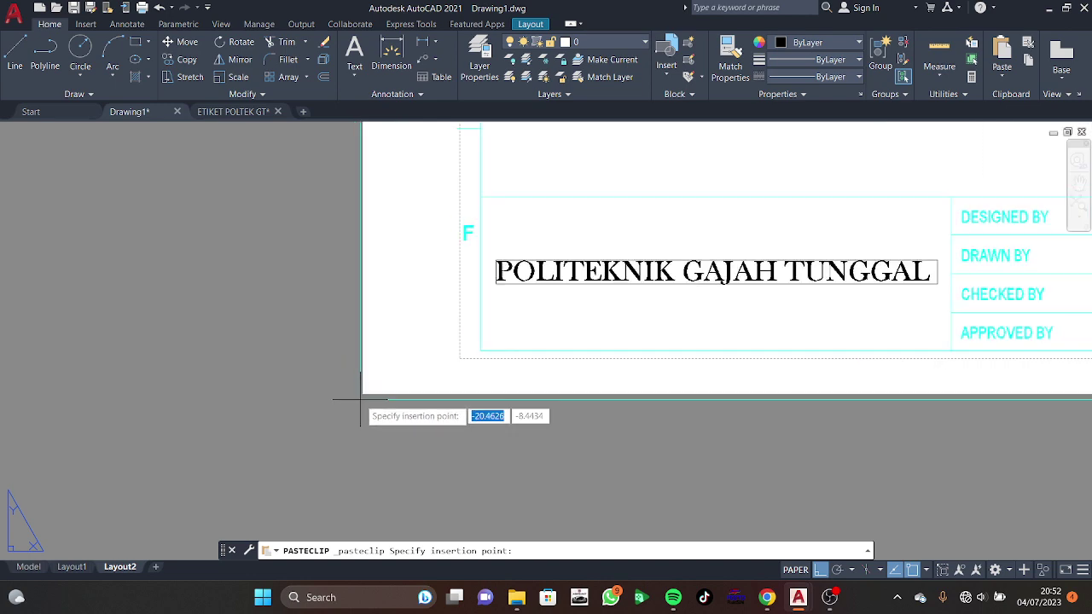
click(363, 391)
middle_drag(414, 359, 222, 467)
scroll(349, 401, down, 4)
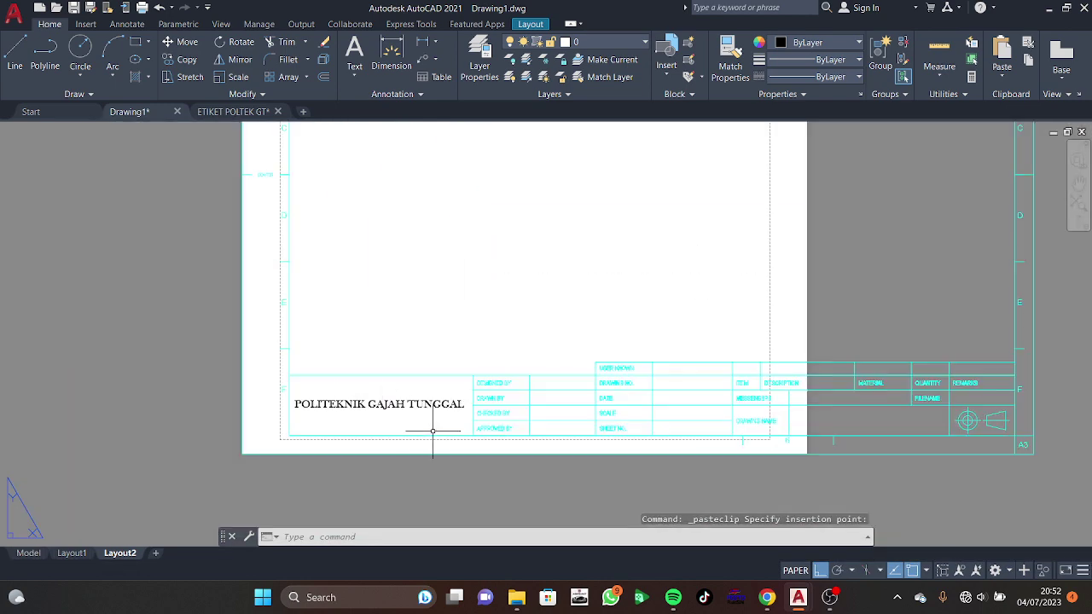
click(456, 414)
Step: Scale the selected title block down from the sheet's lower-left corner
right_click(503, 400)
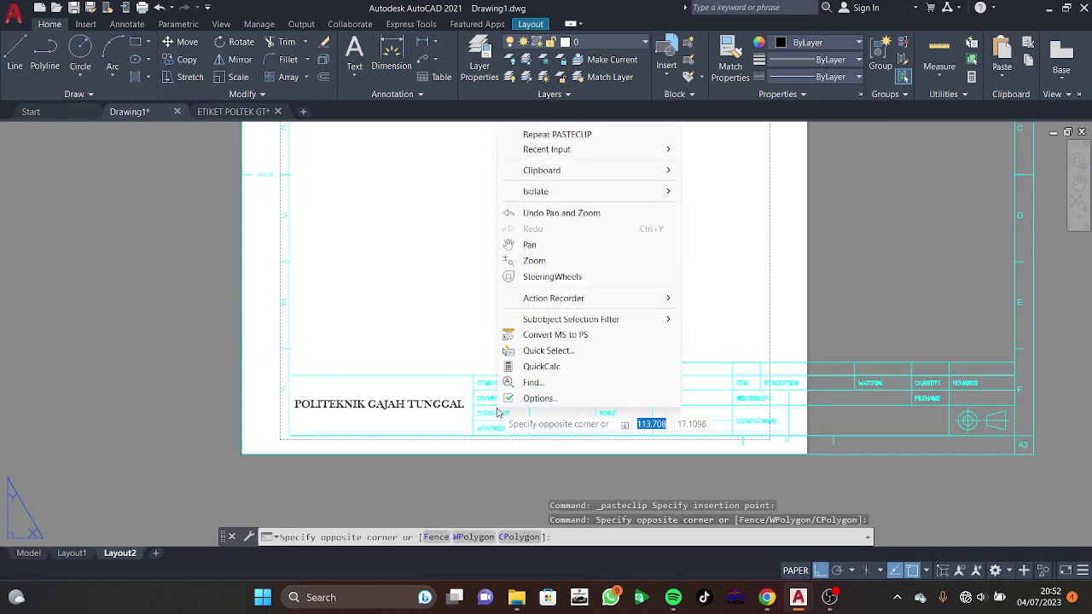
click(465, 429)
right_click(466, 426)
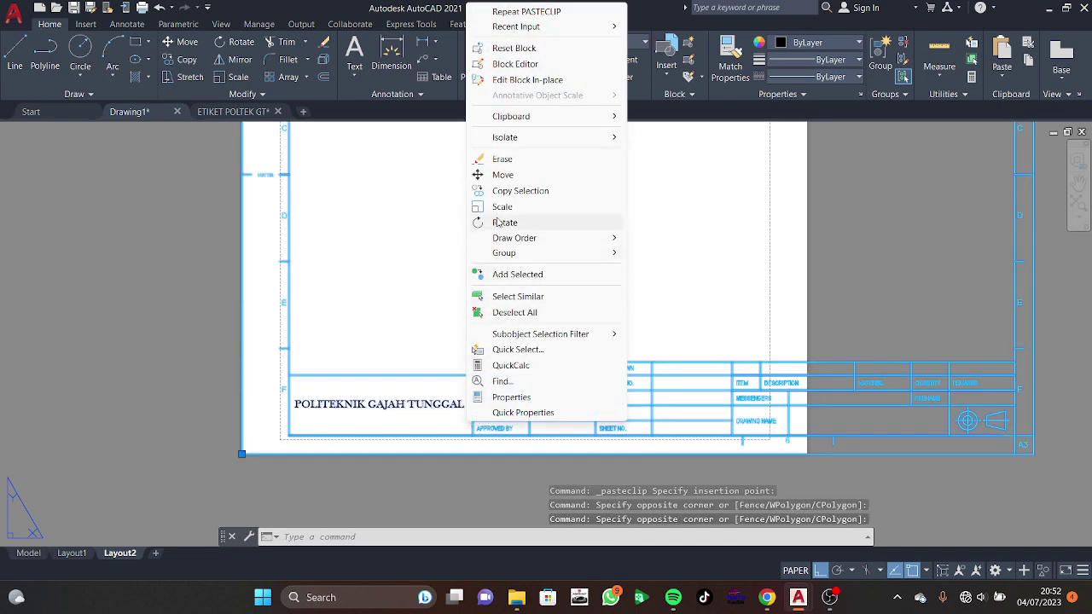
click(501, 206)
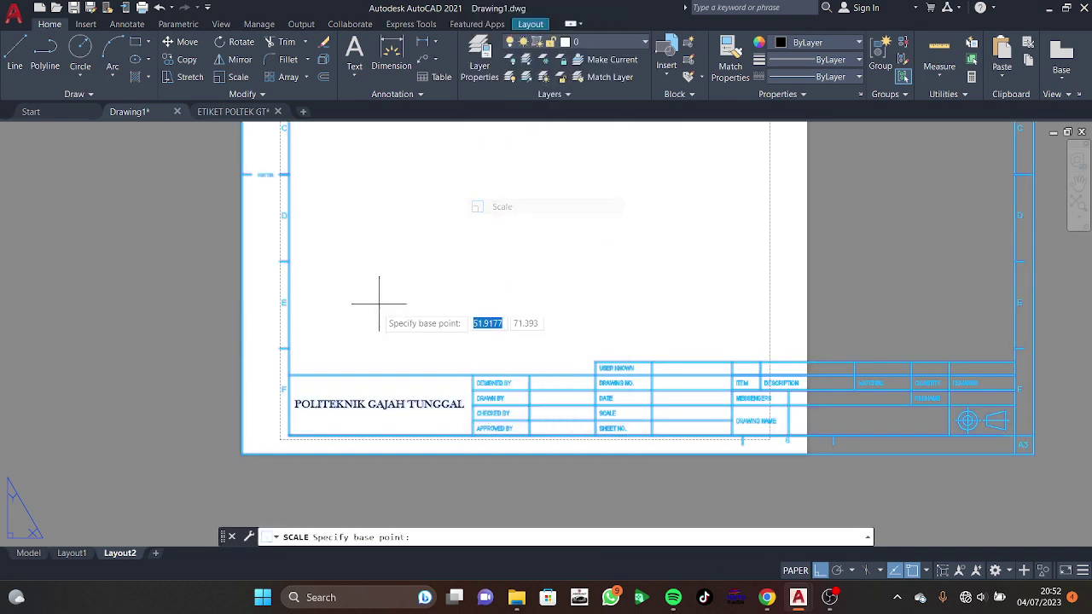
click(243, 454)
click(564, 263)
Step: Try to repeat the scaling on the sheet, then cancel the unfinished selection
scroll(531, 322, up, 1)
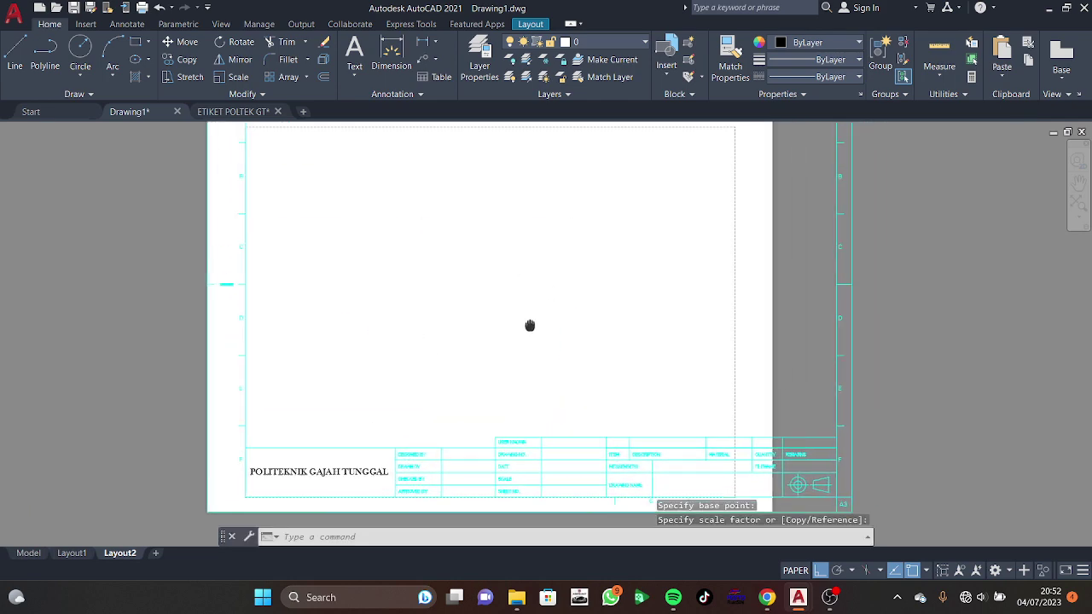
scroll(444, 409, up, 1)
right_click(403, 476)
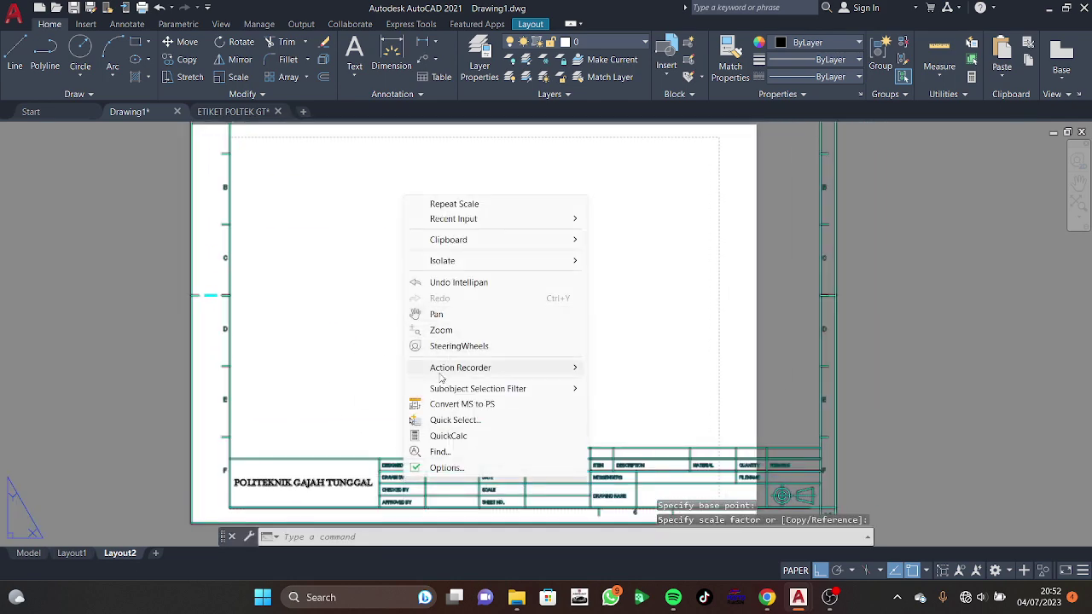
click(404, 499)
click(419, 487)
key(Escape)
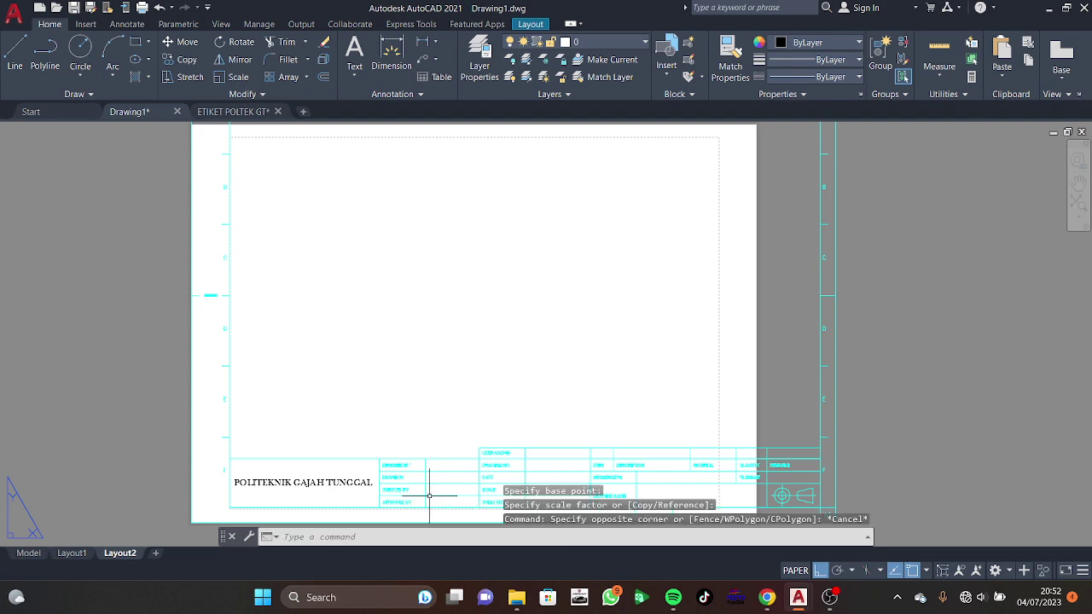
Step: Scale all objects on Layout2 to fit the paper, then return to Model space
key(ctrl+a)
right_click(423, 497)
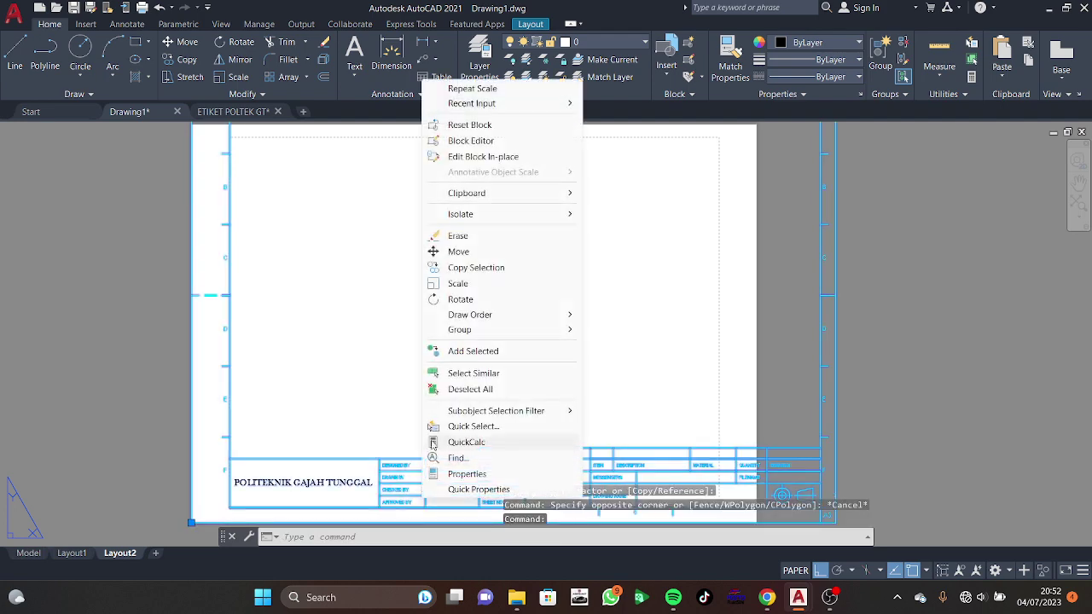
click(460, 284)
click(446, 309)
mouse_move(446, 309)
middle_down()
mouse_move(490, 336)
mouse_move(515, 309)
middle_up()
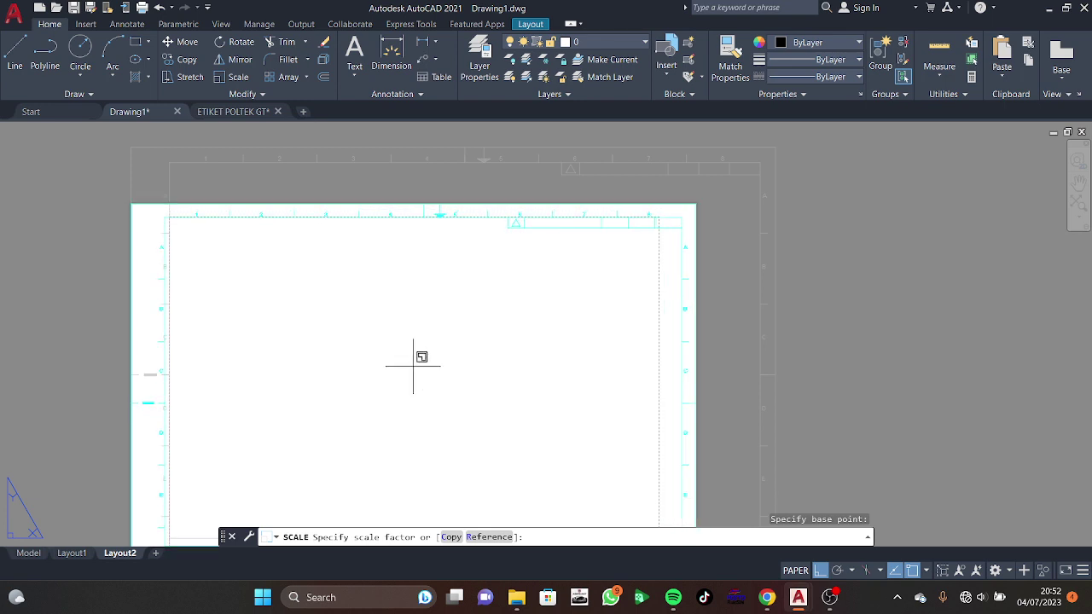
mouse_move(412, 366)
middle_down()
mouse_move(529, 268)
mouse_move(603, 270)
middle_up()
click(39, 557)
Step: Create a top base view and projected front view of the whole roller support on Layout2
click(730, 183)
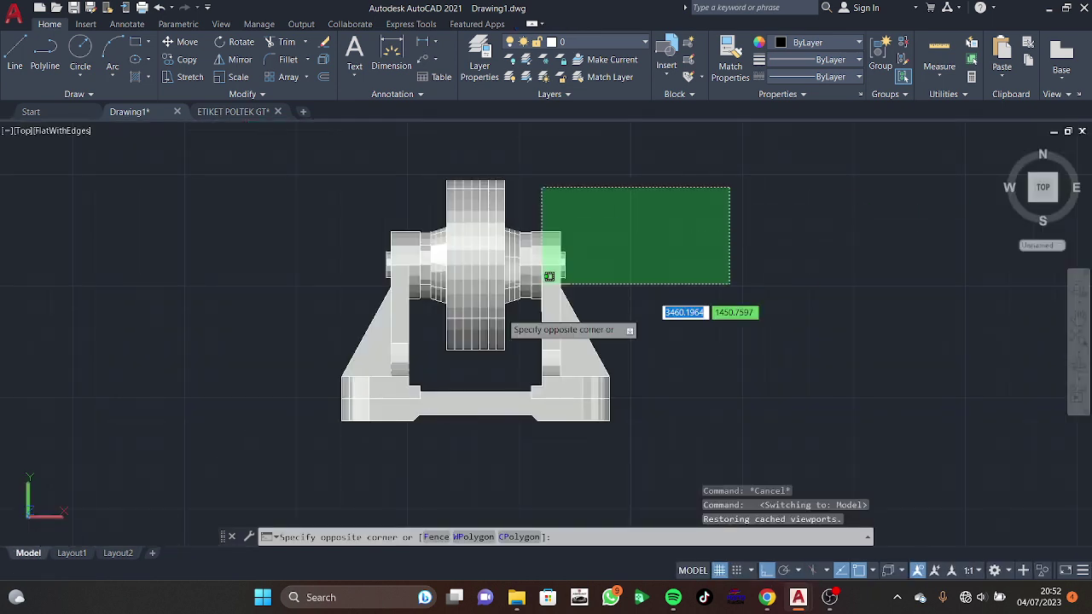
click(237, 455)
click(1055, 60)
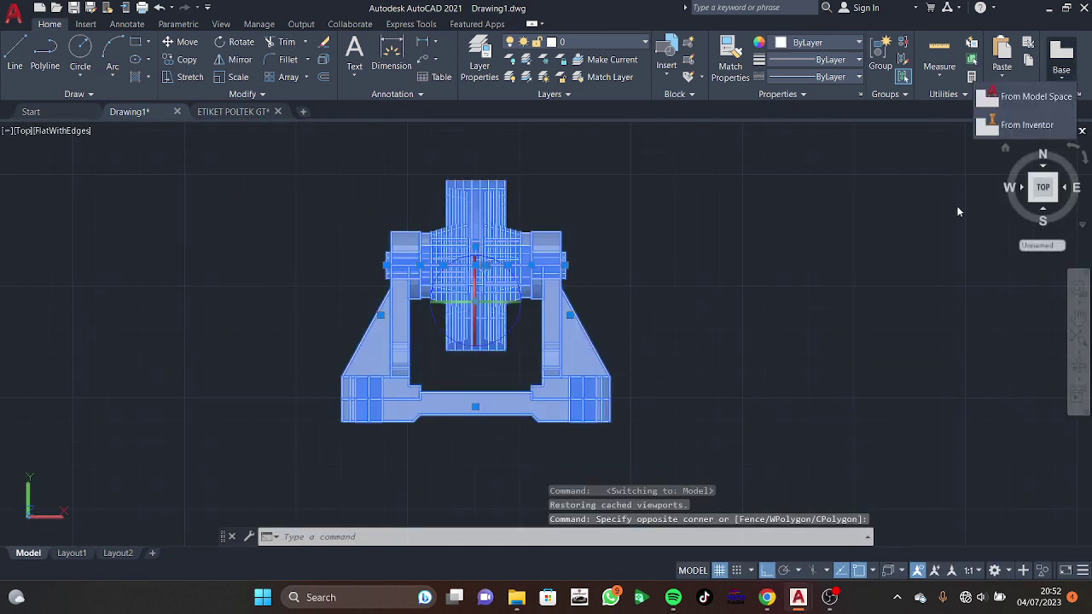
click(1035, 97)
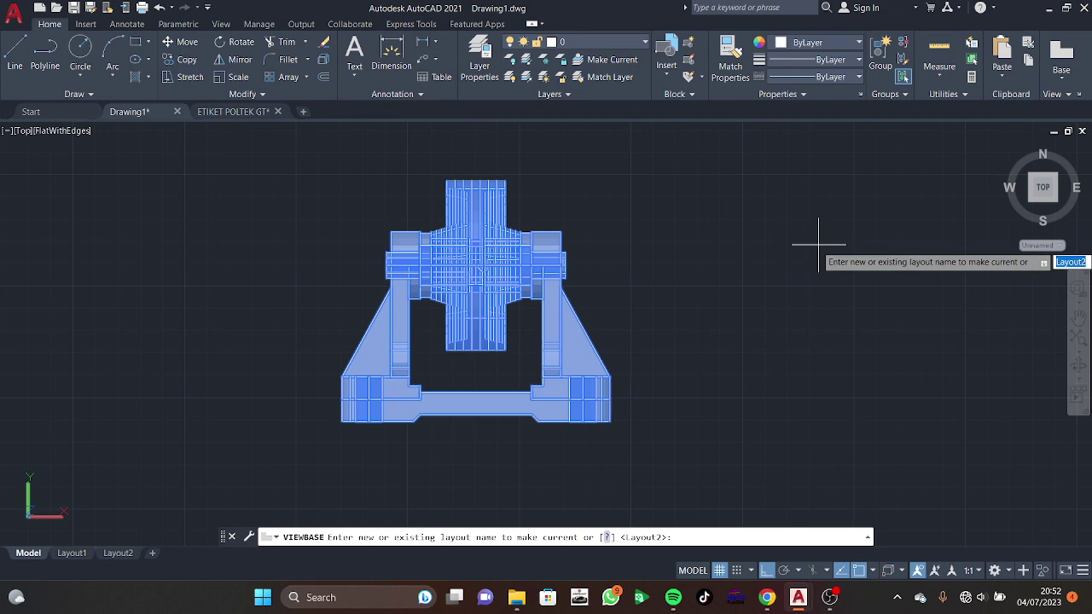
key(Return)
key(Return)
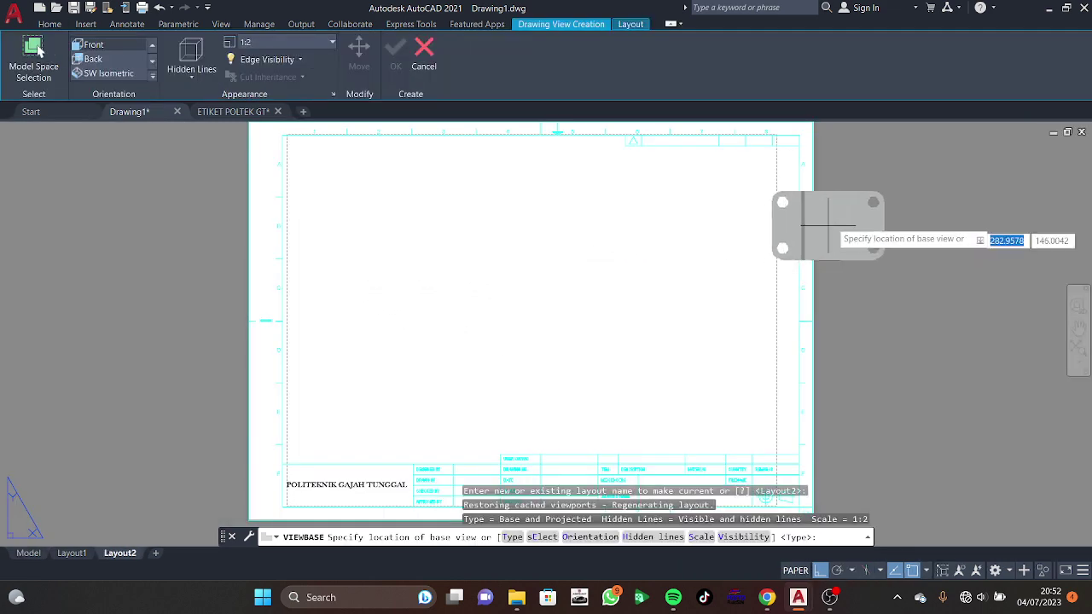
click(909, 202)
right_click(921, 213)
click(947, 328)
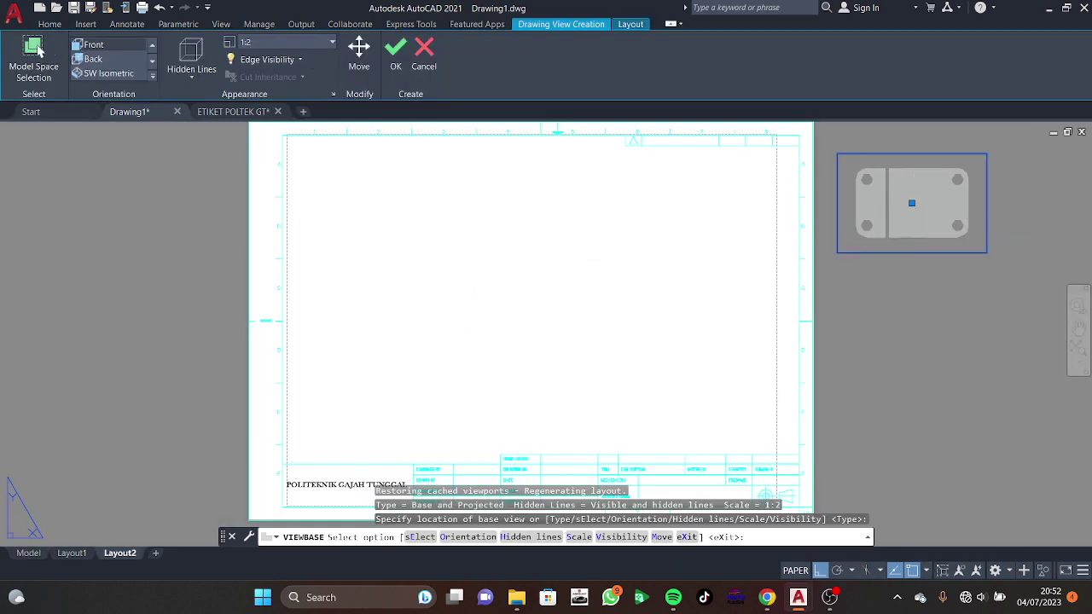
click(913, 309)
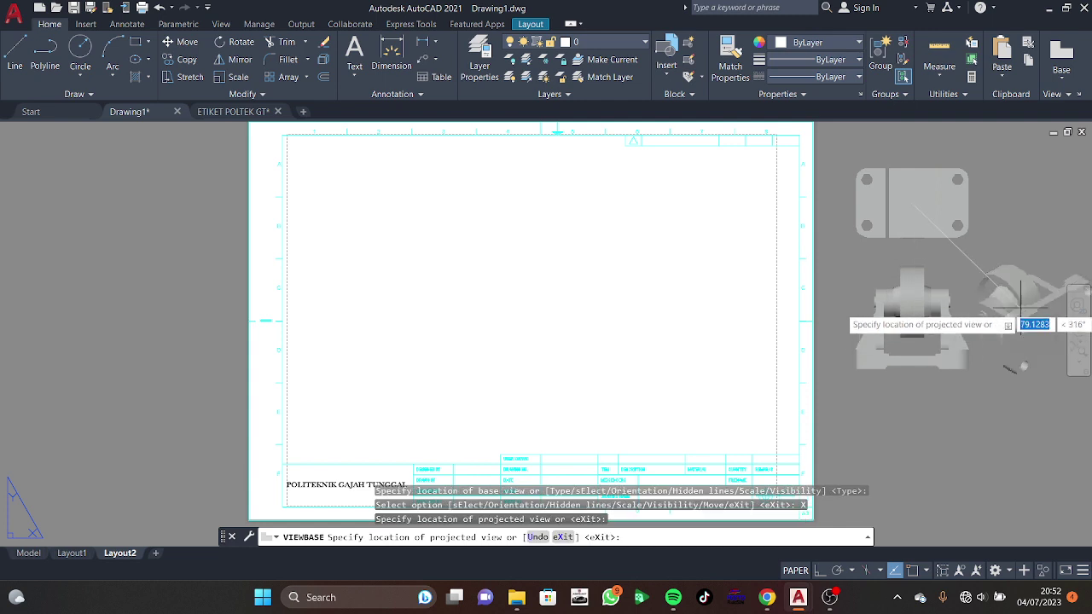
key(Return)
Step: Project an isometric view from the front view at the lower right
click(920, 317)
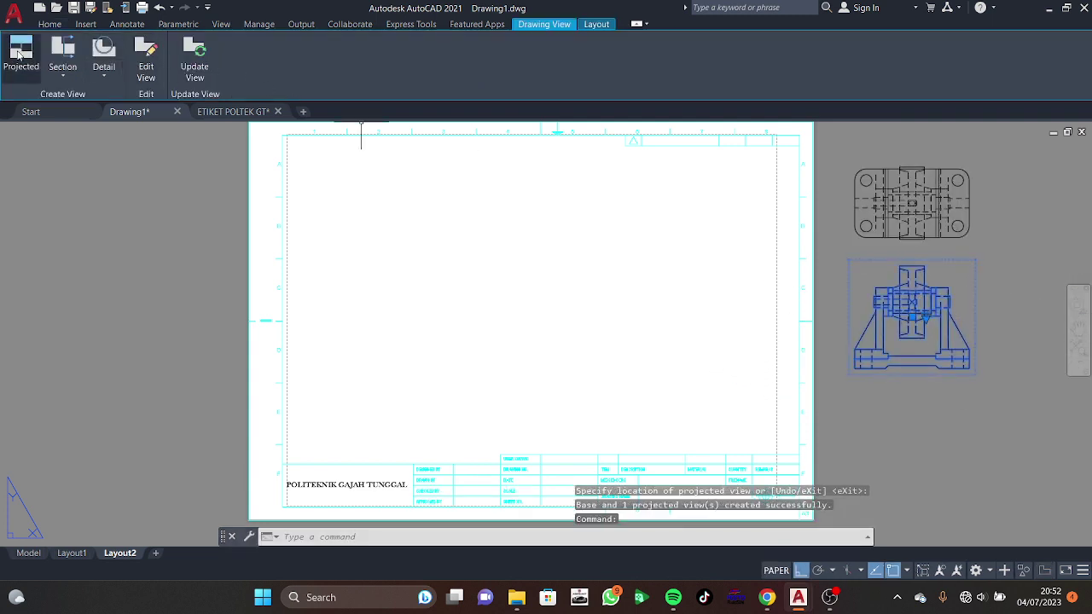
click(20, 53)
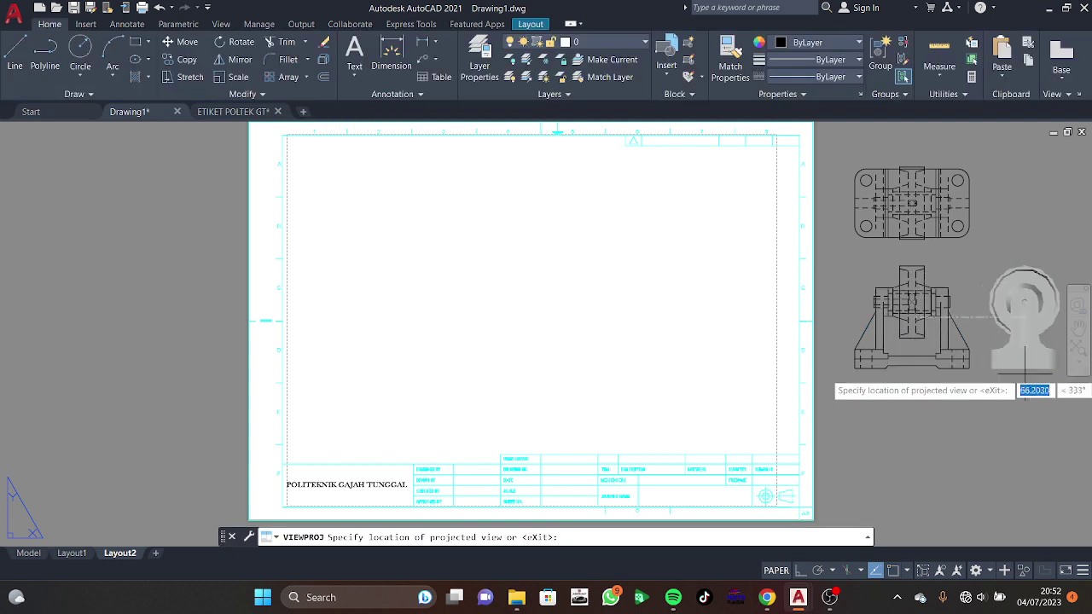
click(996, 422)
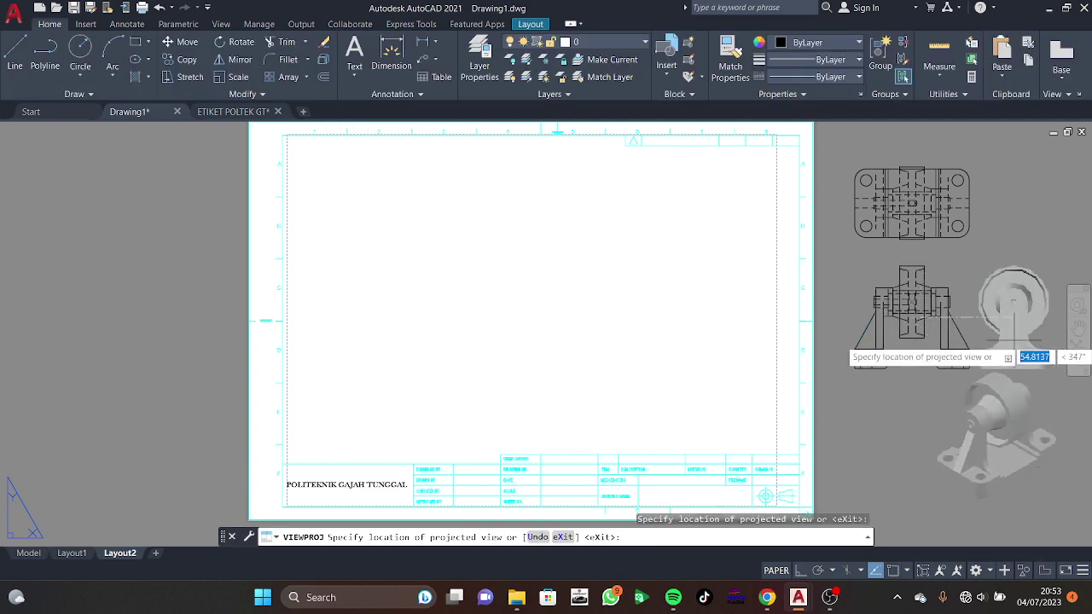
key(Return)
Step: Delete the top and front views and move the isometric view to the sheet's top-left
click(919, 317)
click(914, 199)
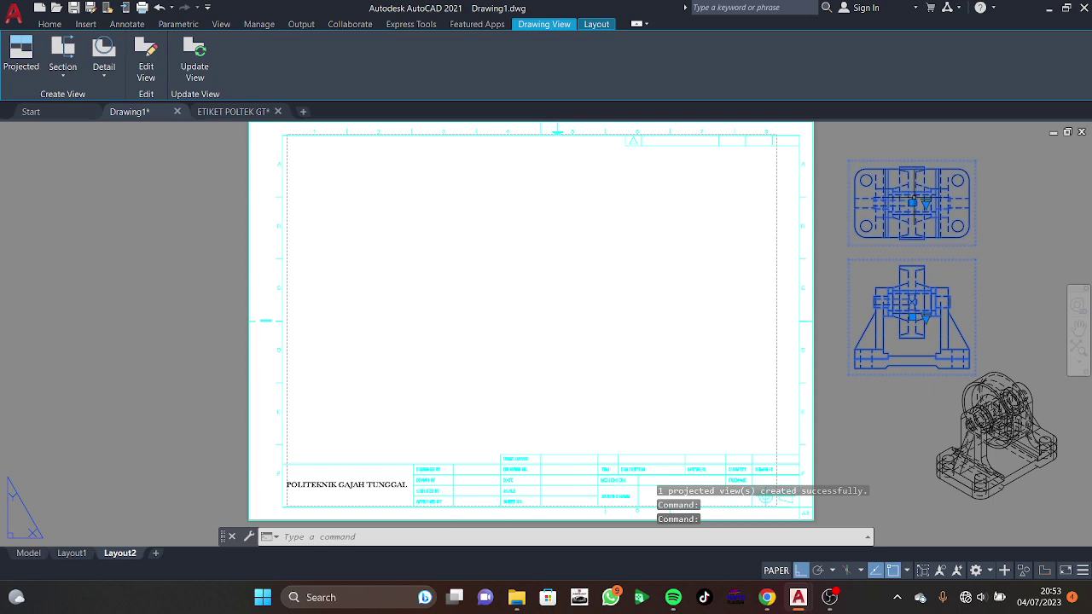
key(Delete)
click(993, 426)
click(996, 436)
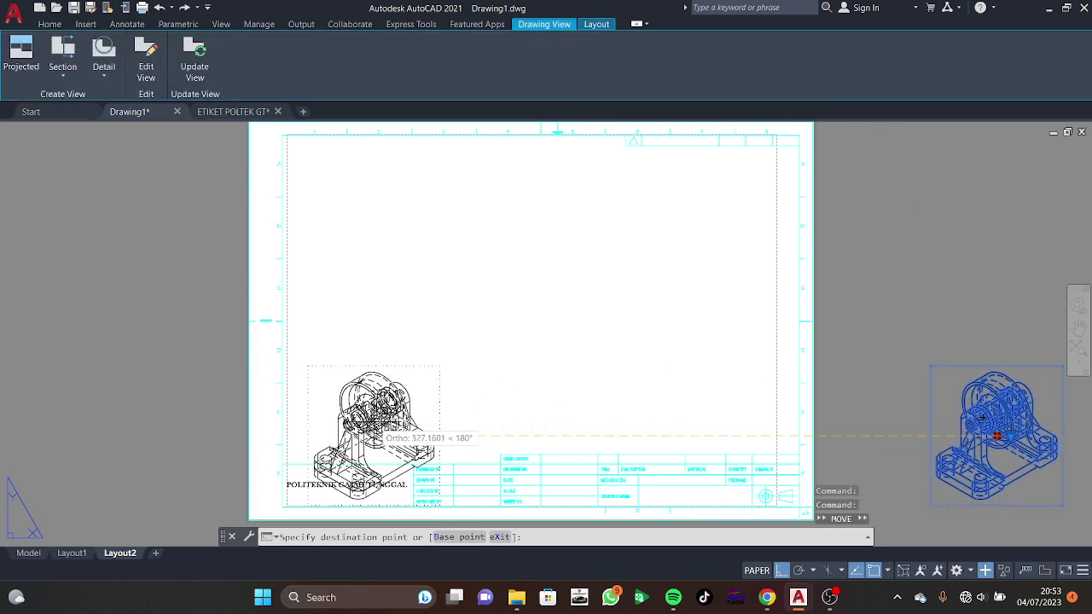
click(374, 436)
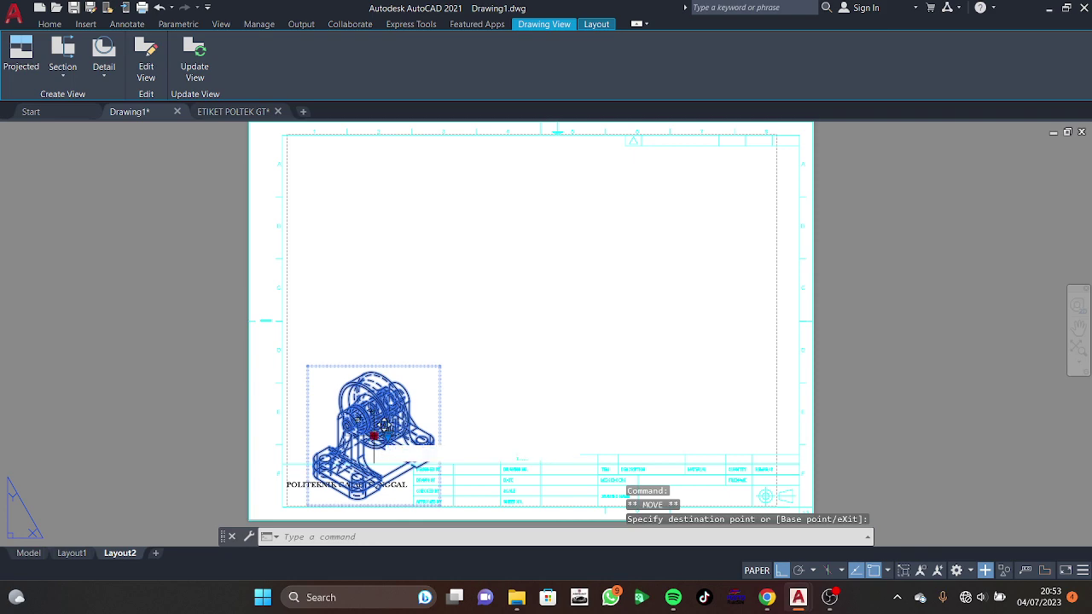
click(374, 222)
Step: Change the isometric view's display style to Shaded with visible lines
key(Escape)
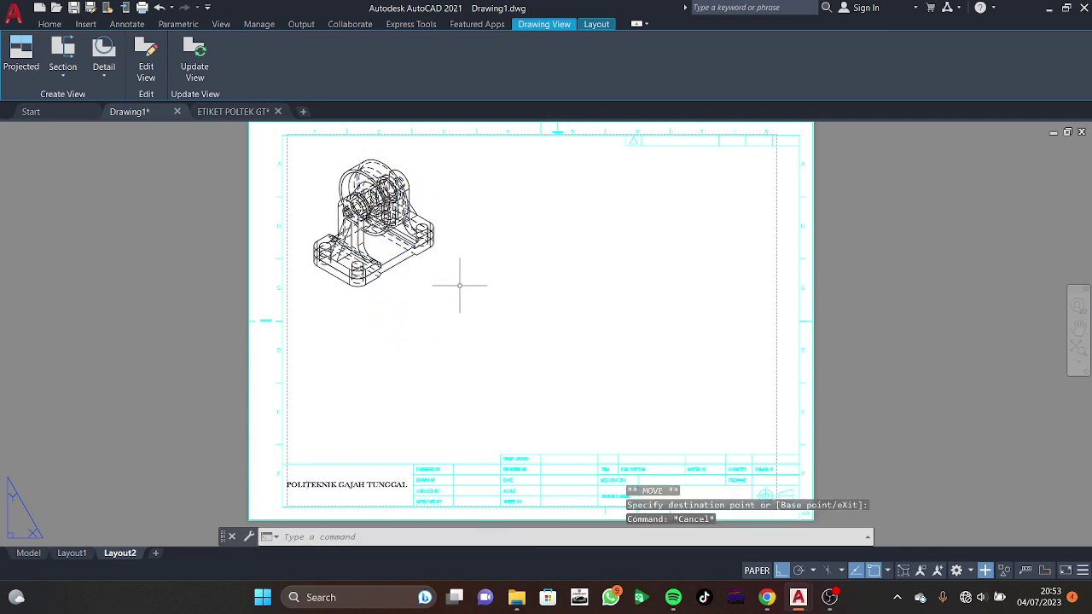
scroll(459, 285, up, 2)
click(388, 247)
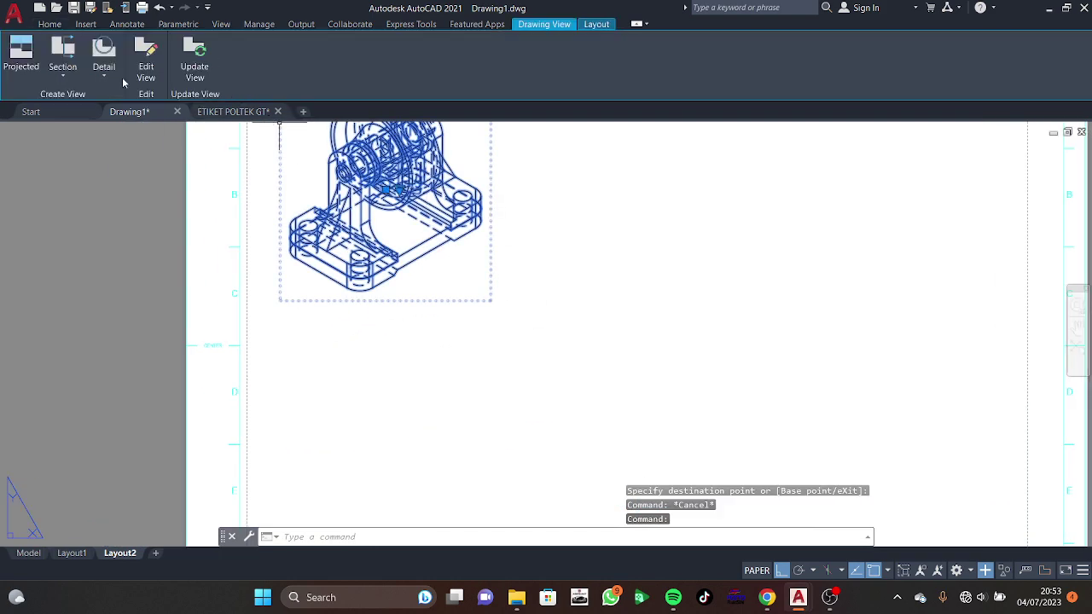
click(147, 70)
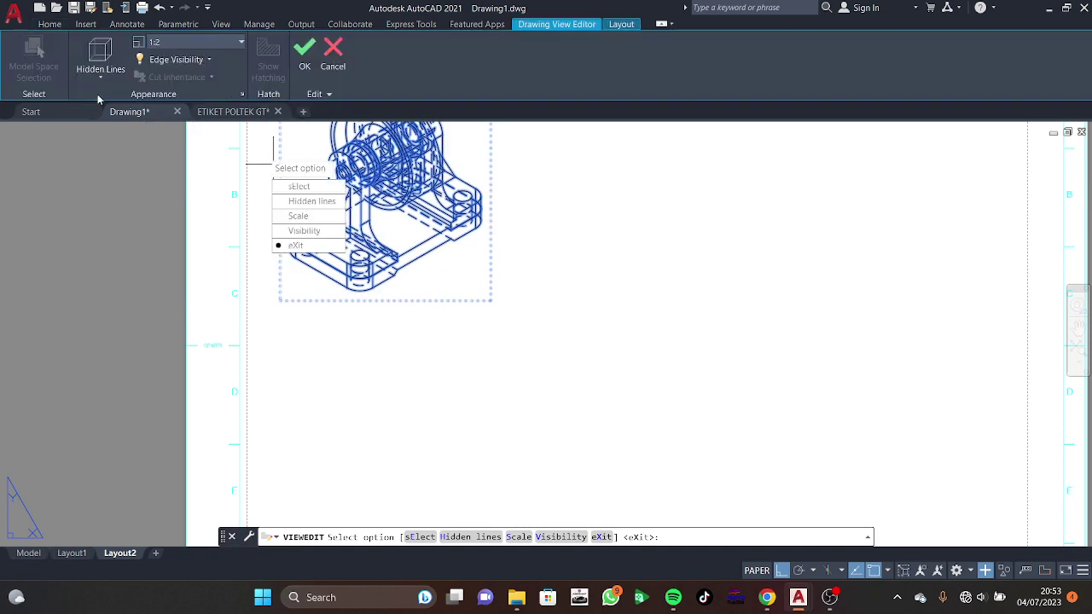
click(94, 68)
click(92, 145)
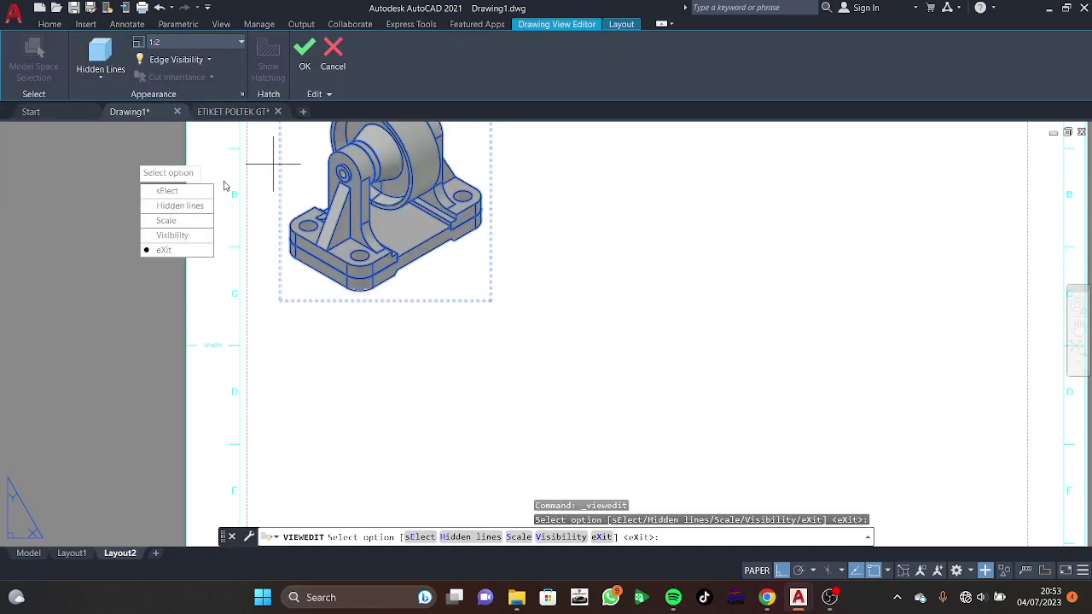
key(Return)
scroll(500, 324, down, 1)
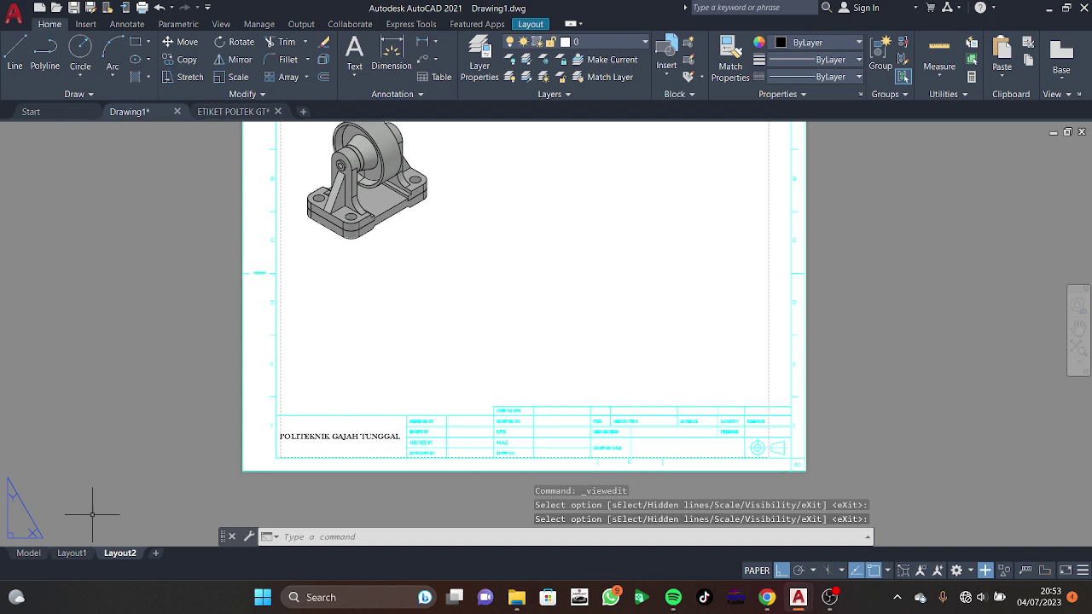
Step: Create a base view of the base plate solid above the title block on Layout2
click(27, 553)
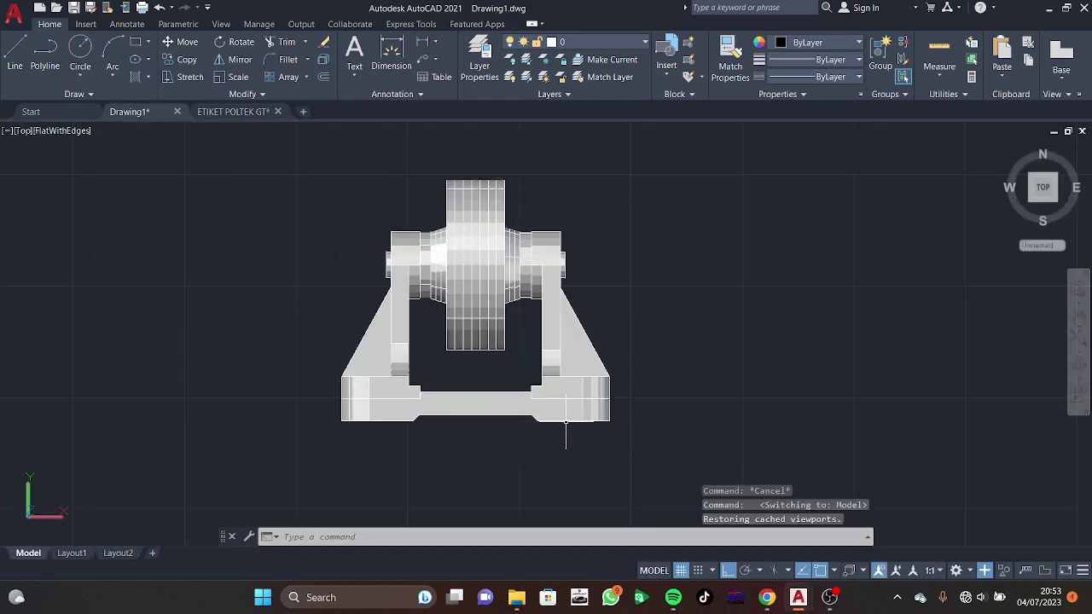
click(565, 418)
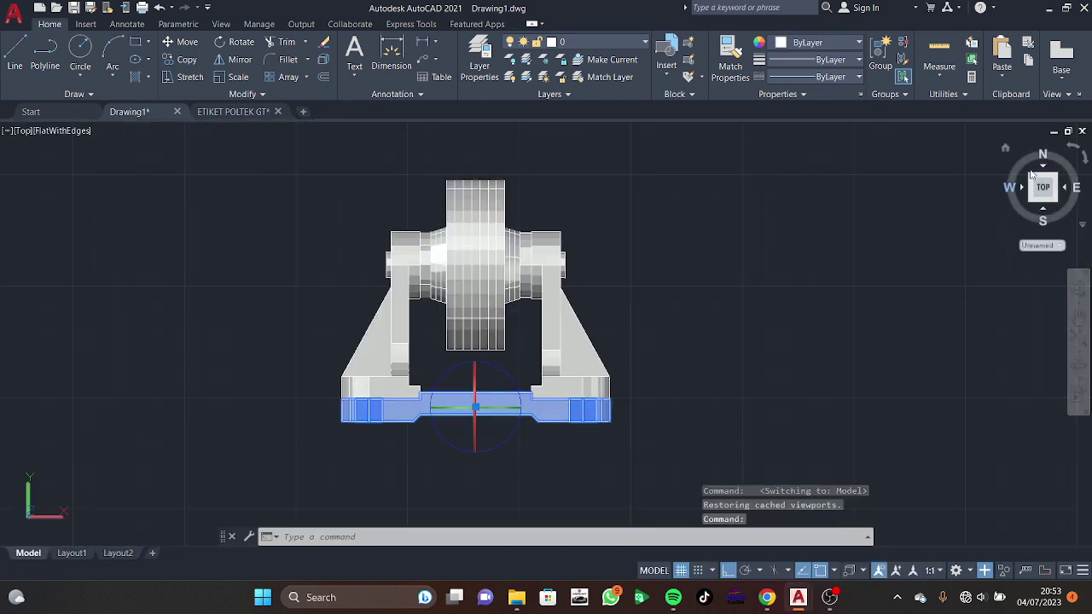
click(1062, 68)
click(1019, 94)
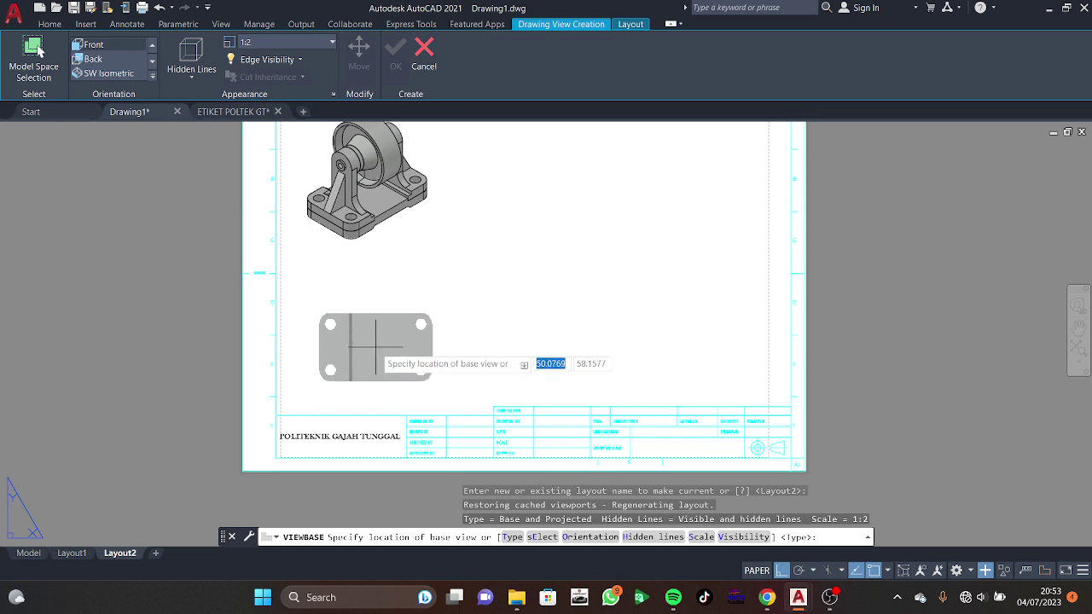
click(768, 600)
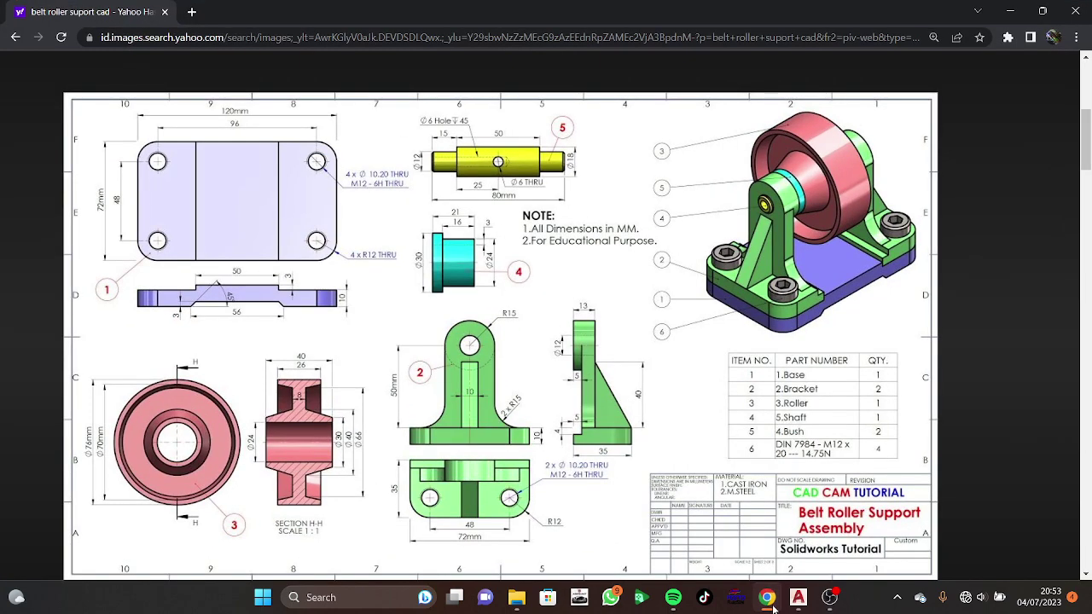
click(768, 600)
click(360, 365)
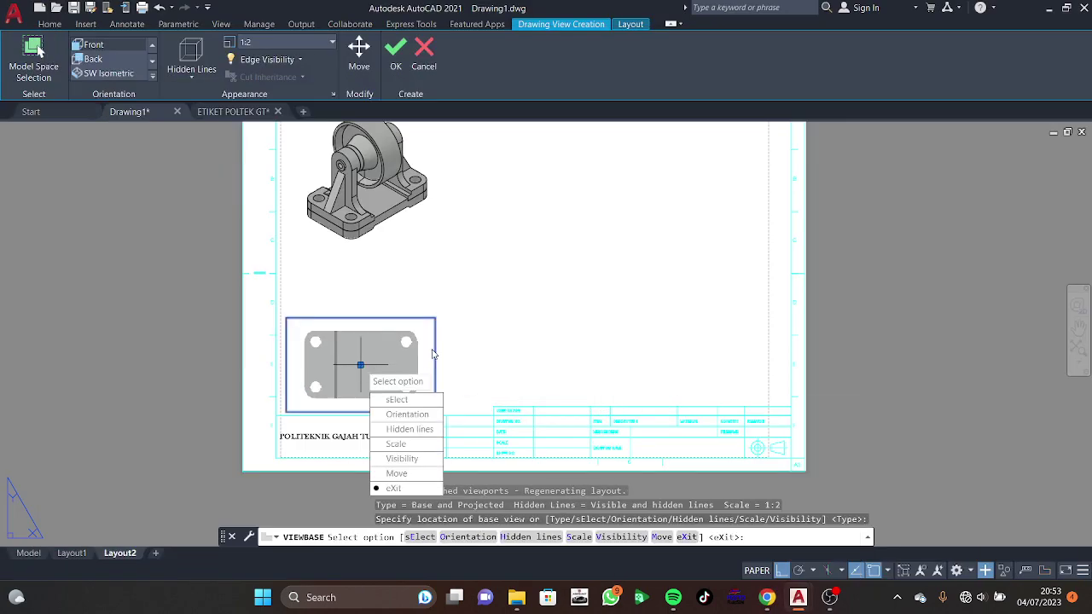
click(409, 493)
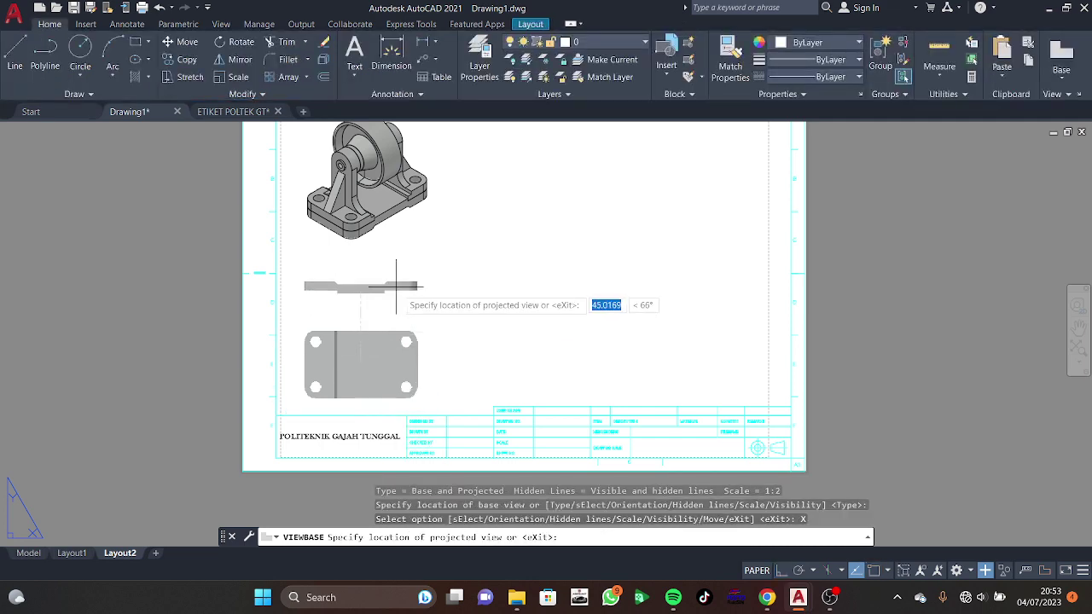
key(Return)
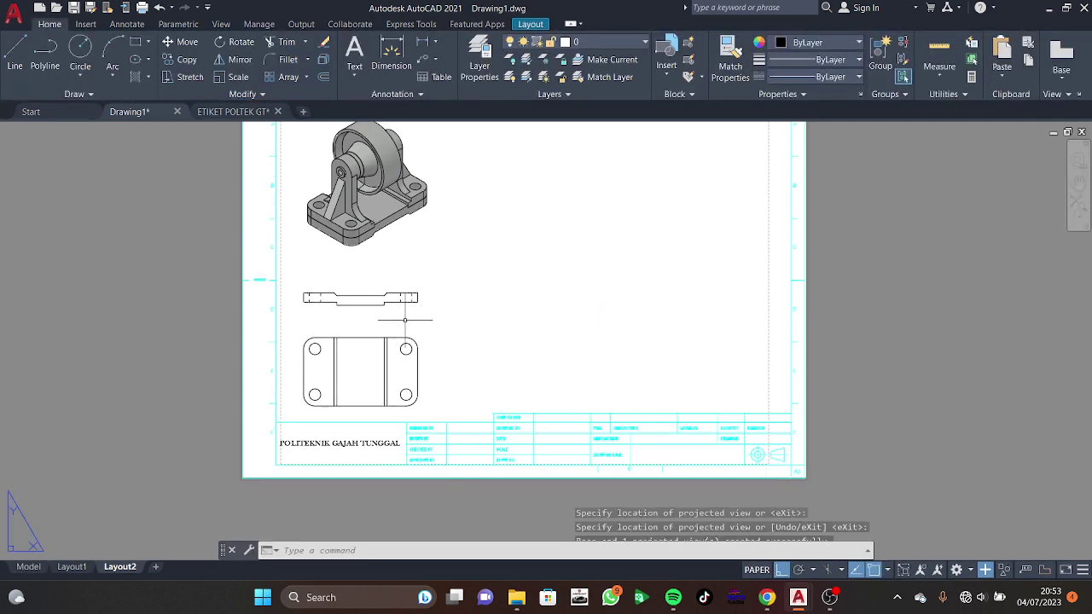
Step: Create the right bracket's base view with a projected view to its right
click(27, 567)
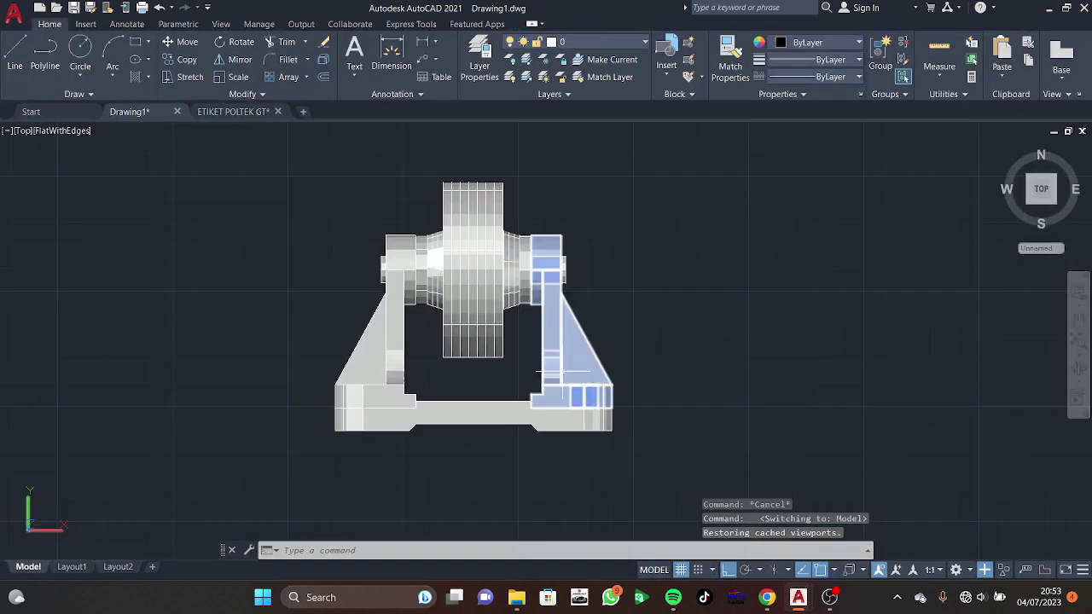
click(580, 367)
click(1068, 75)
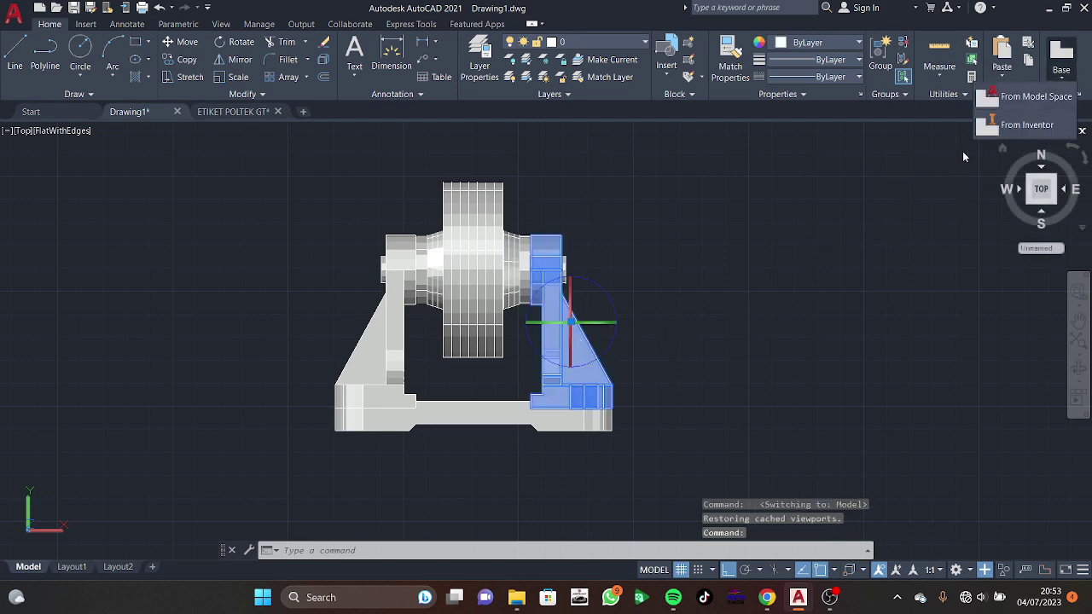
click(993, 101)
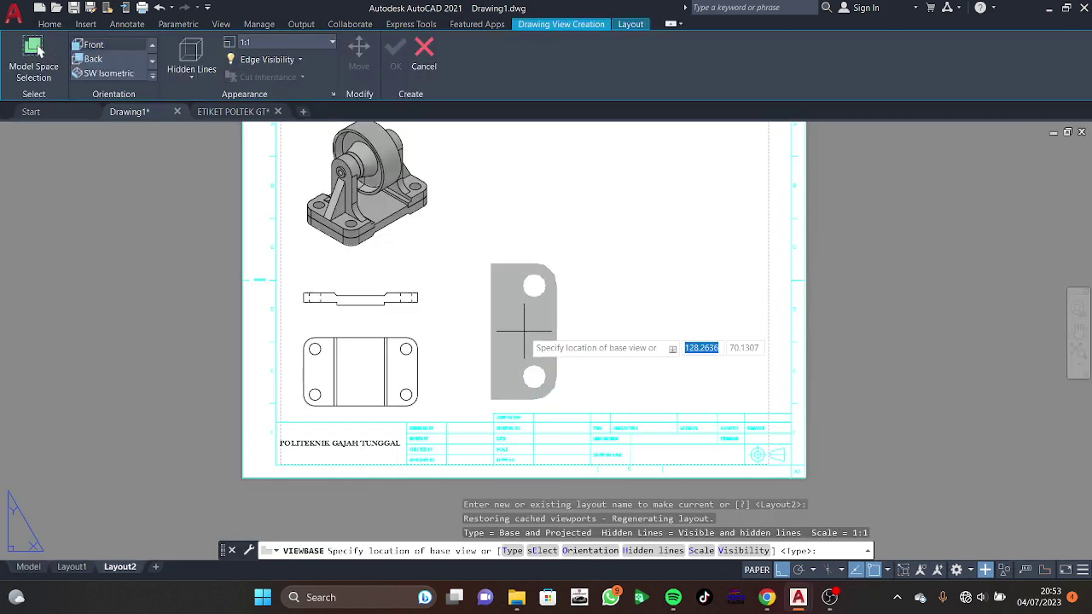
click(508, 335)
click(543, 458)
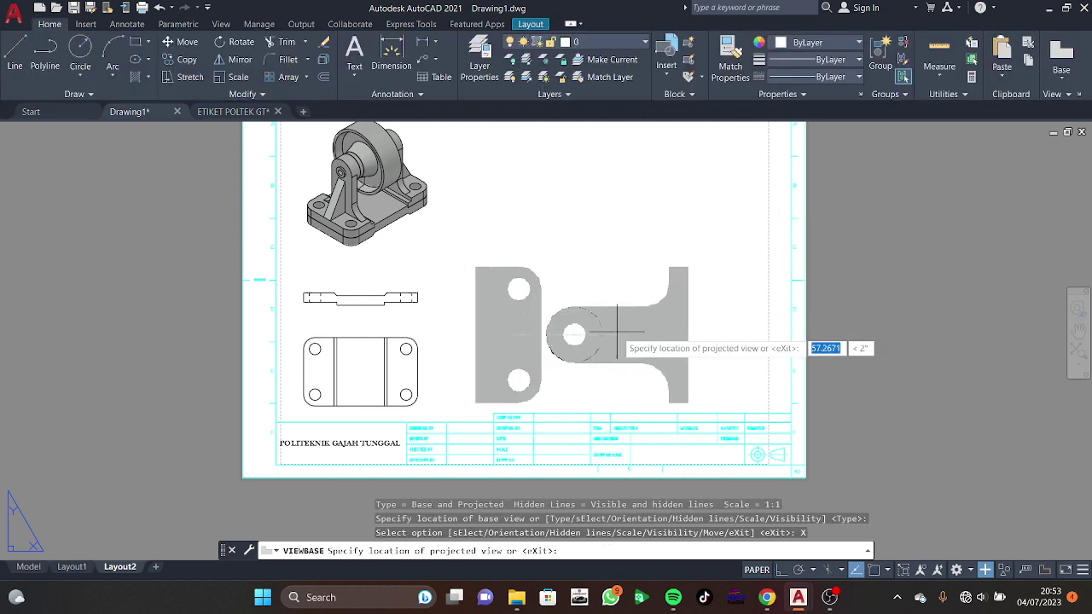
click(617, 337)
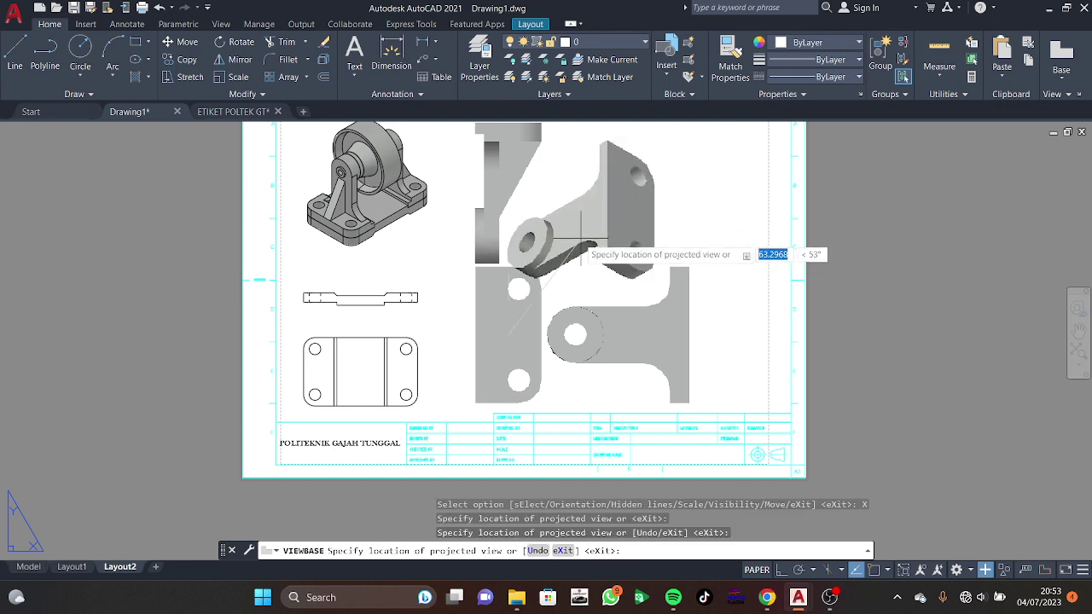
key(Return)
Step: Create a single base view of the roller at the sheet's top right
click(28, 567)
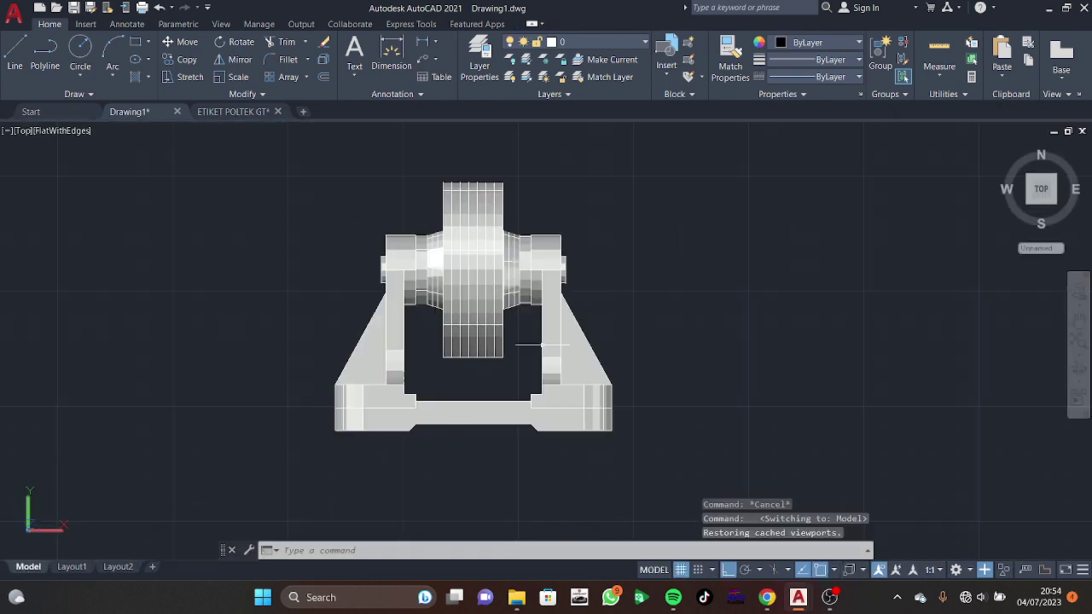
click(537, 311)
click(1062, 68)
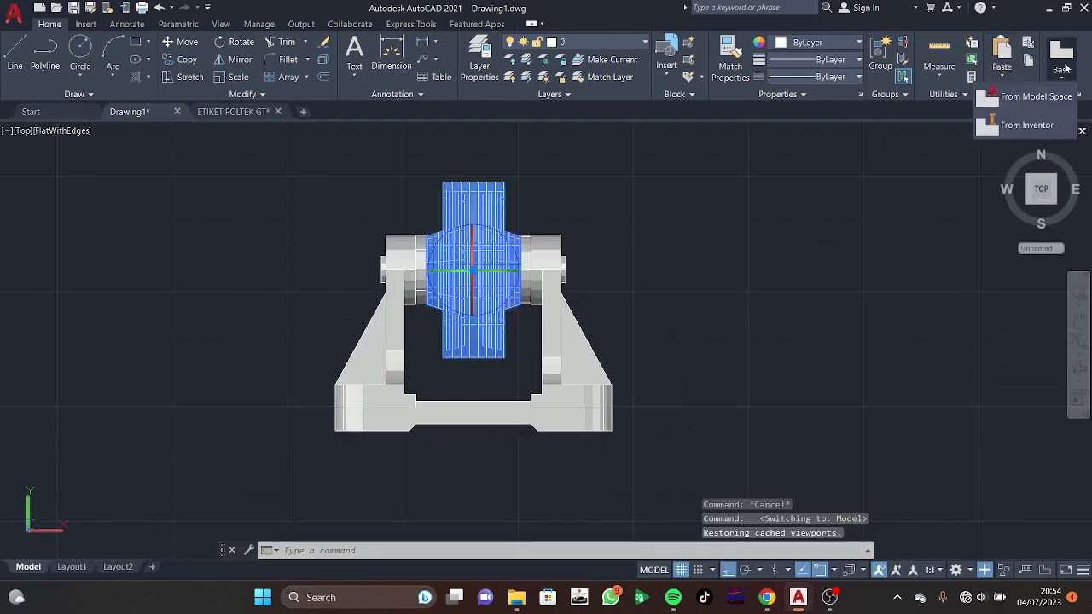
click(1011, 101)
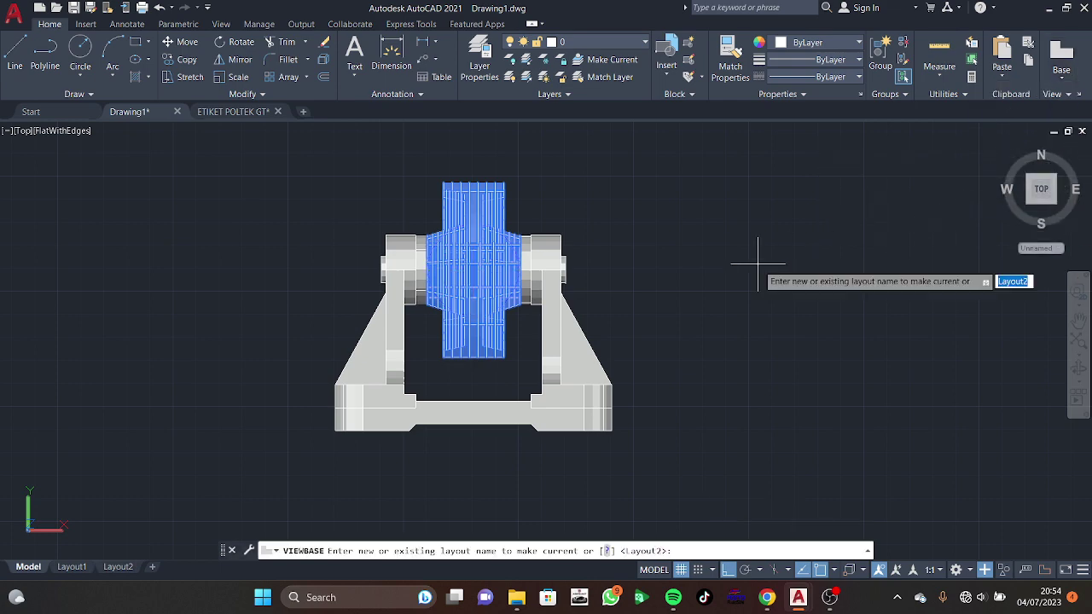
key(Return)
click(629, 197)
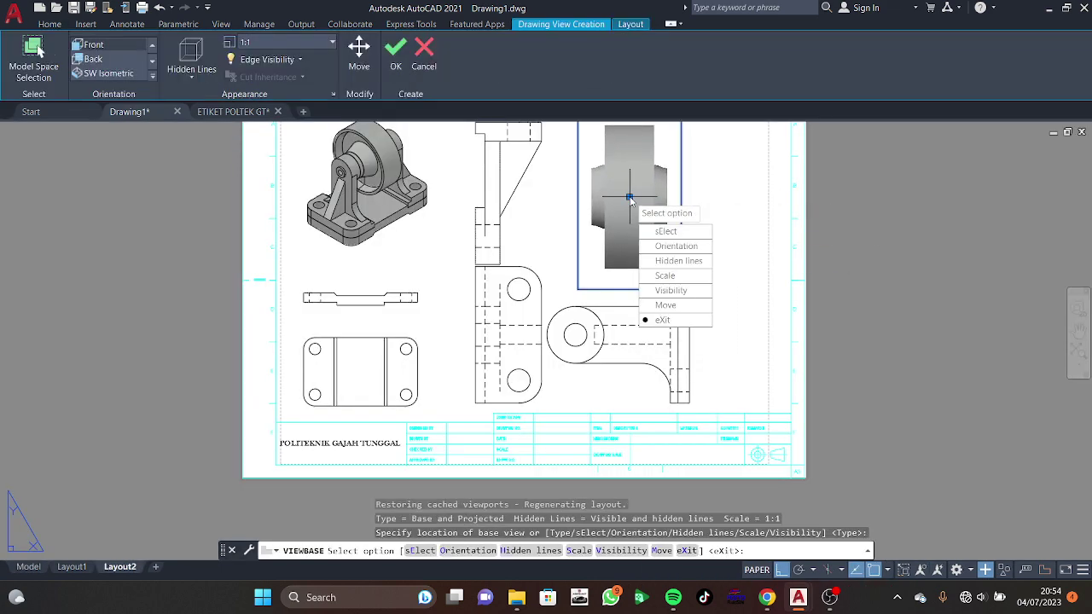
key(Return)
key(Return)
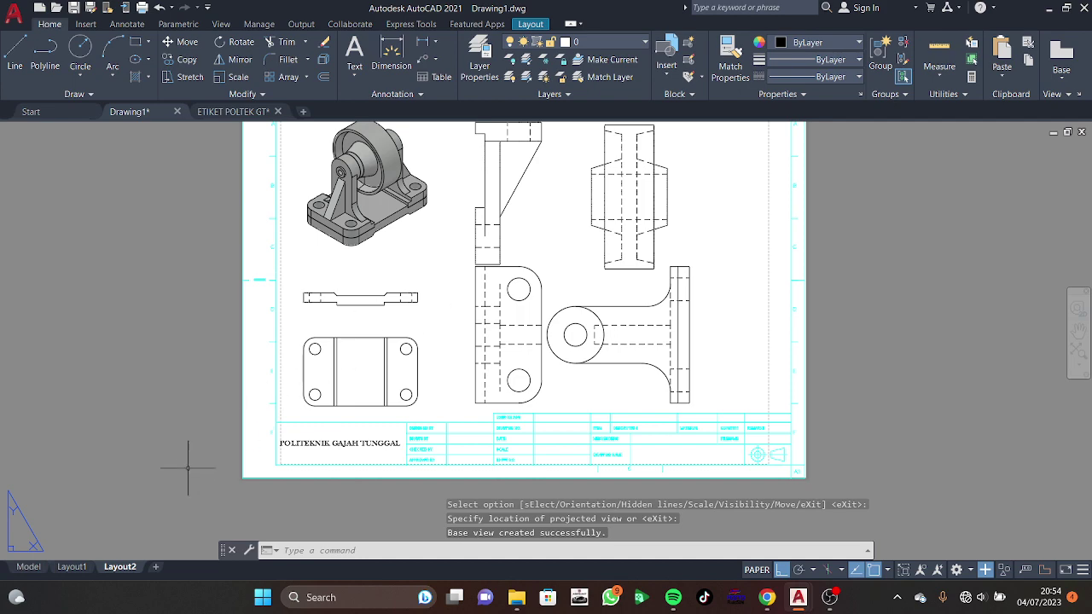
click(22, 568)
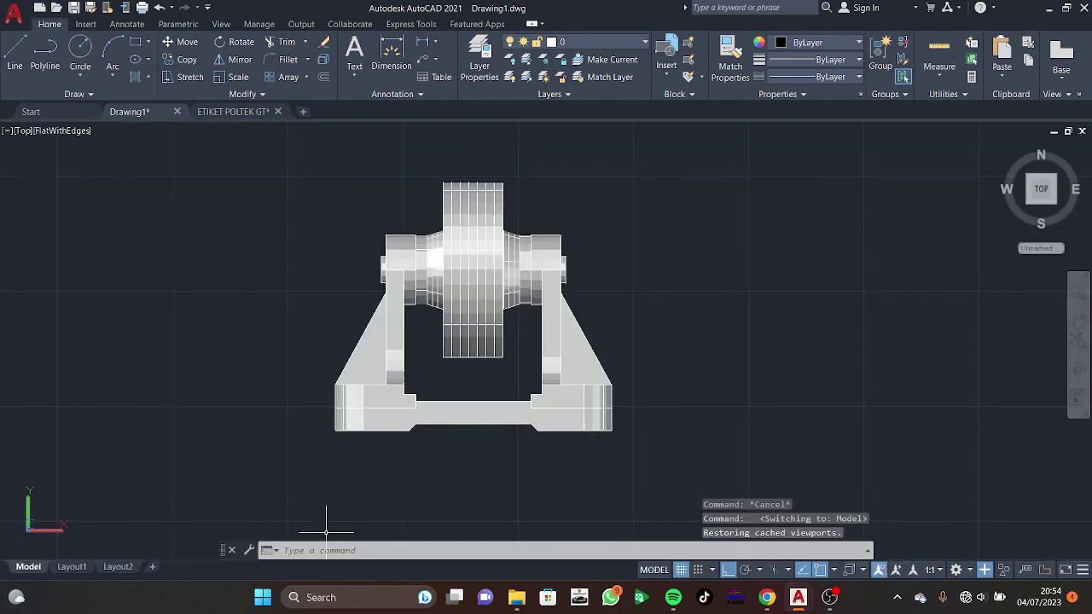
Step: Project the roller's circular end view at the top right and delete its original side view
click(767, 600)
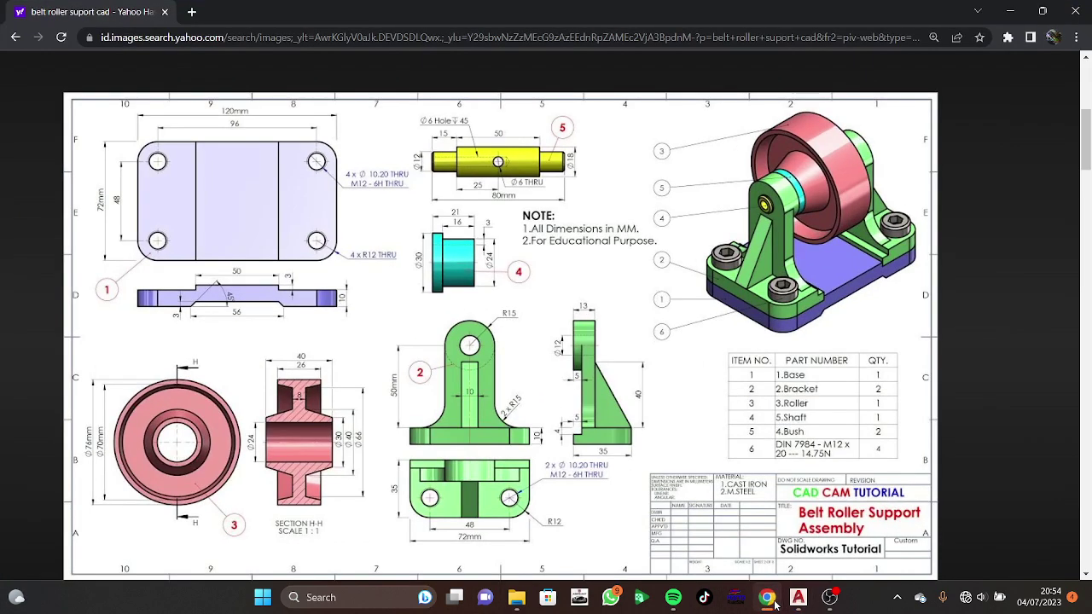
click(771, 601)
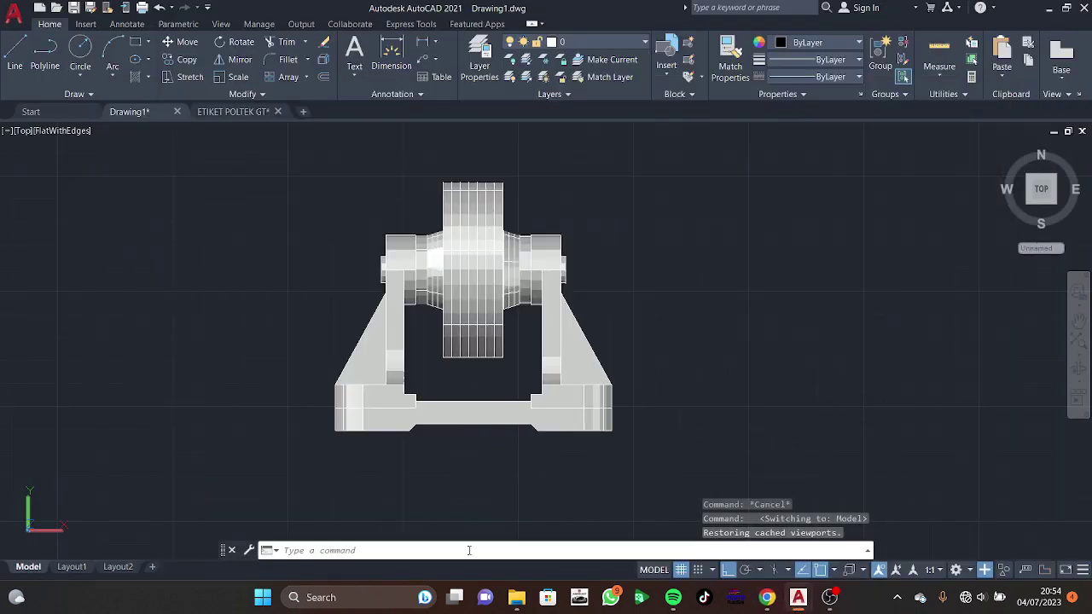
click(132, 570)
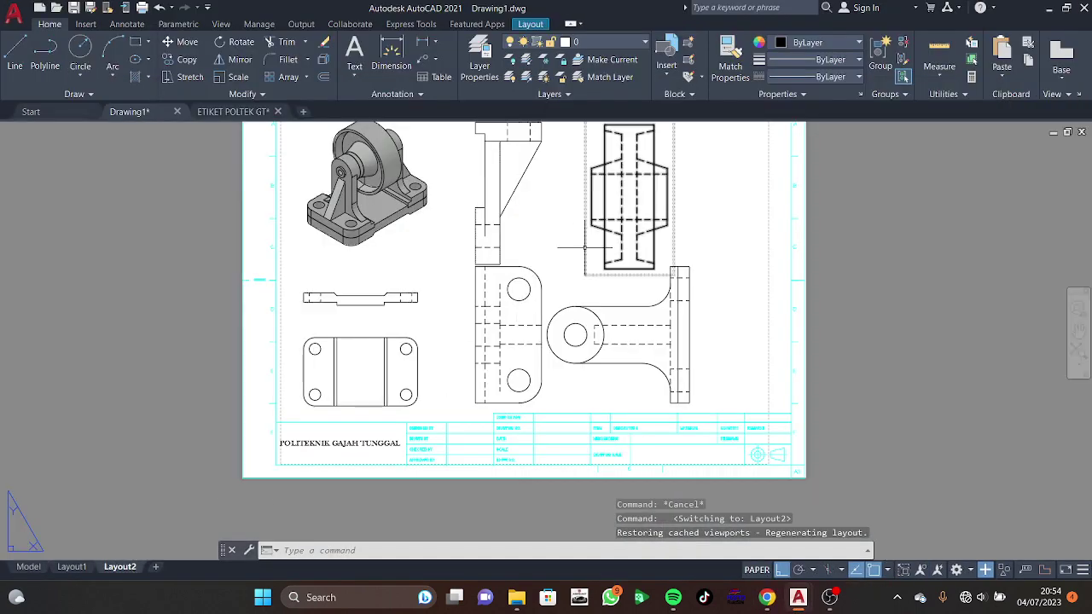
click(597, 214)
click(21, 53)
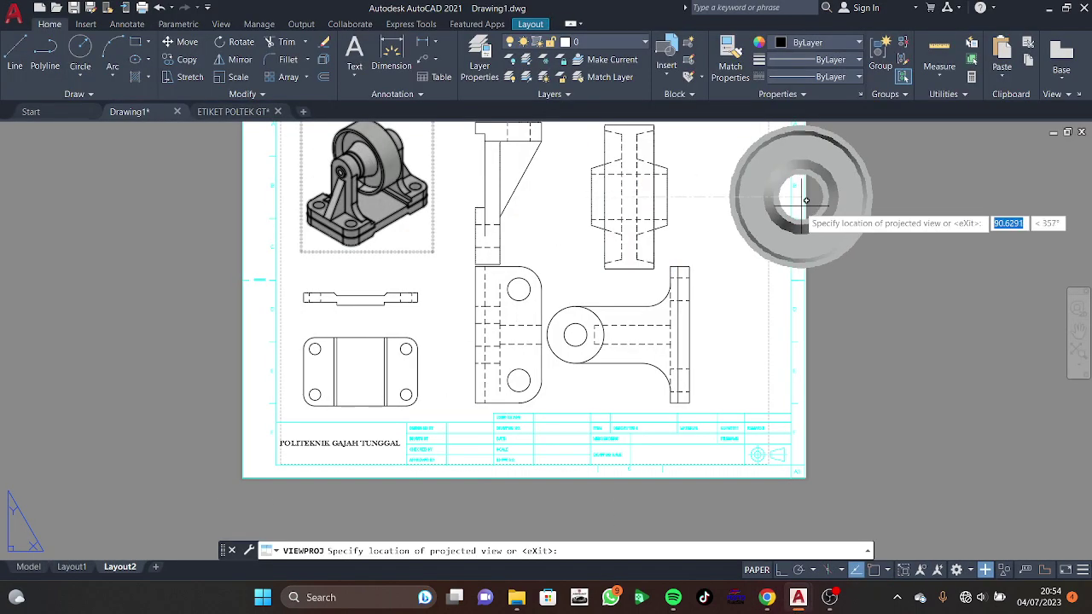
click(776, 198)
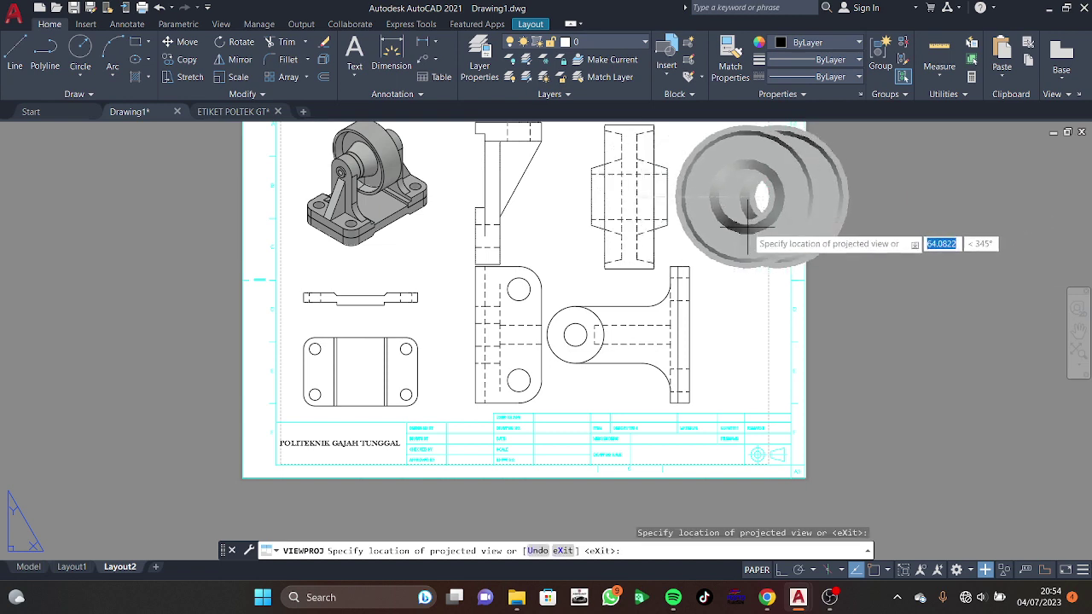
key(Return)
key(Delete)
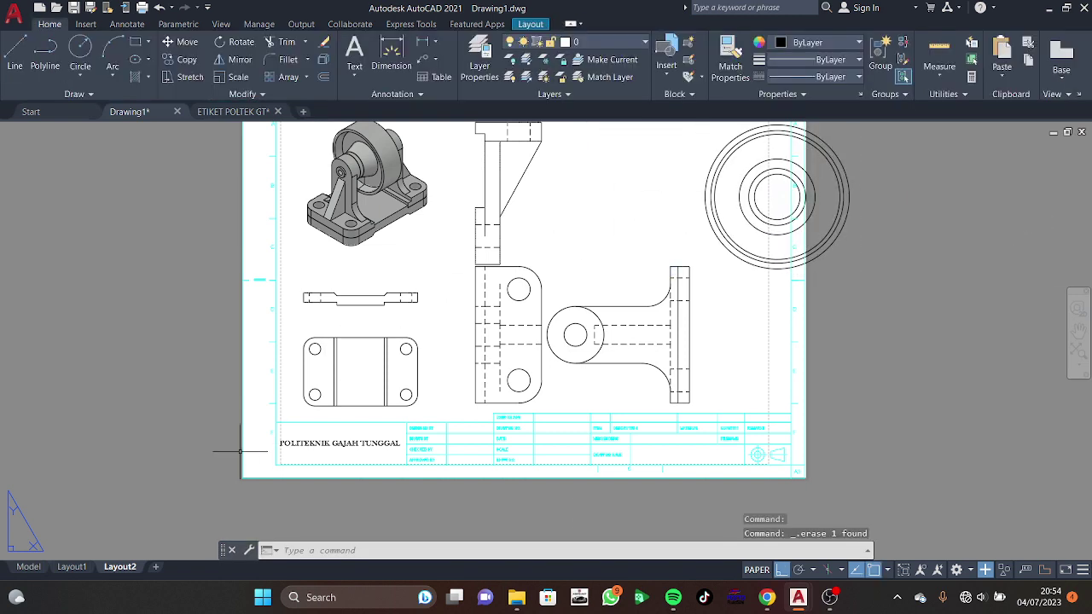
click(26, 567)
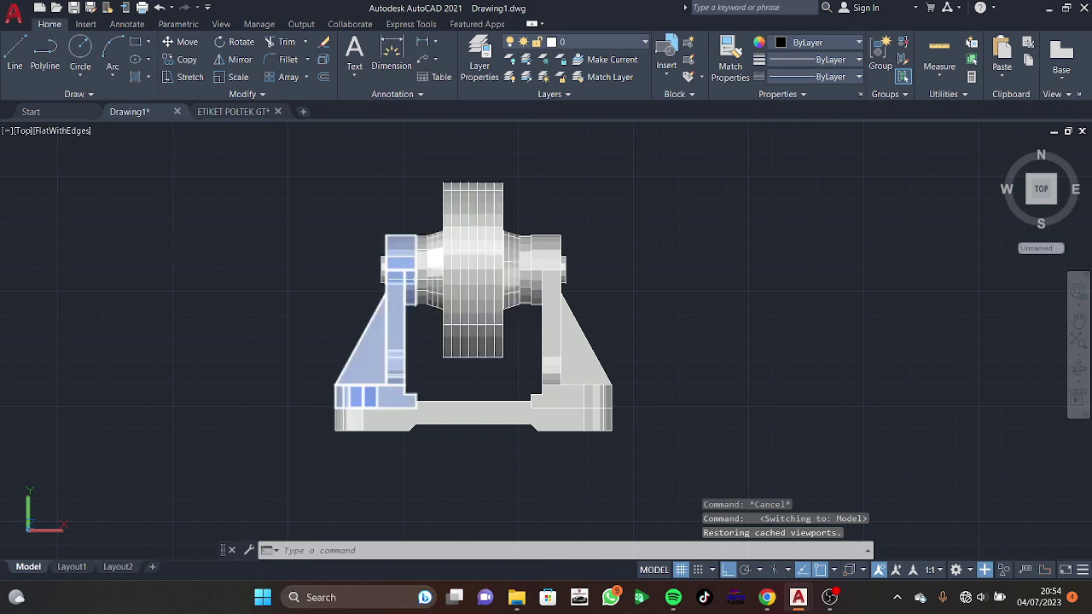
Step: Create the bush's base view right of the sheet with a projected circular view
click(420, 266)
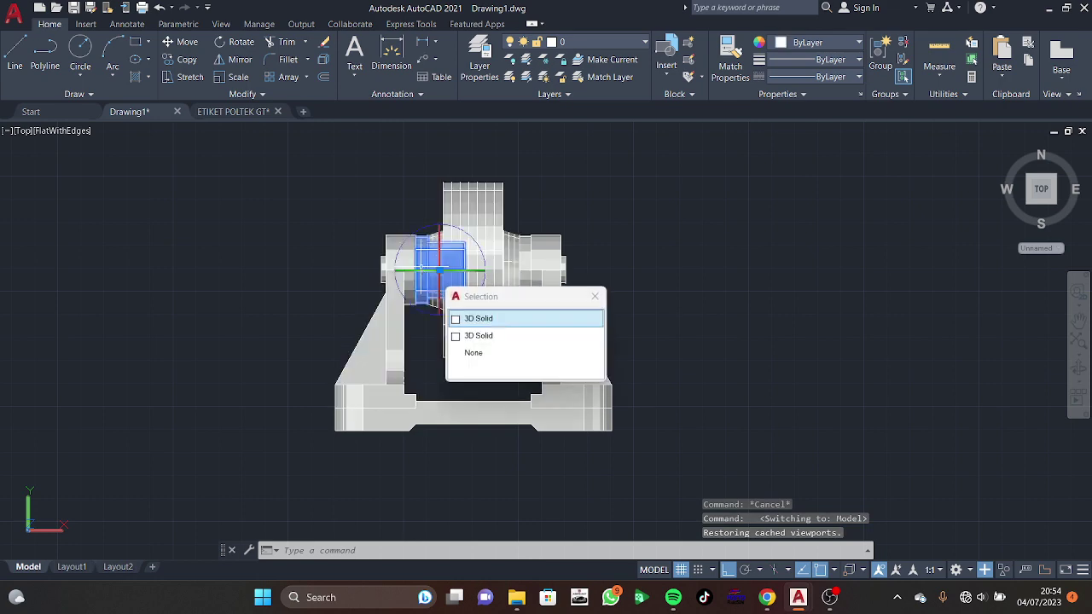
click(1057, 64)
click(1019, 97)
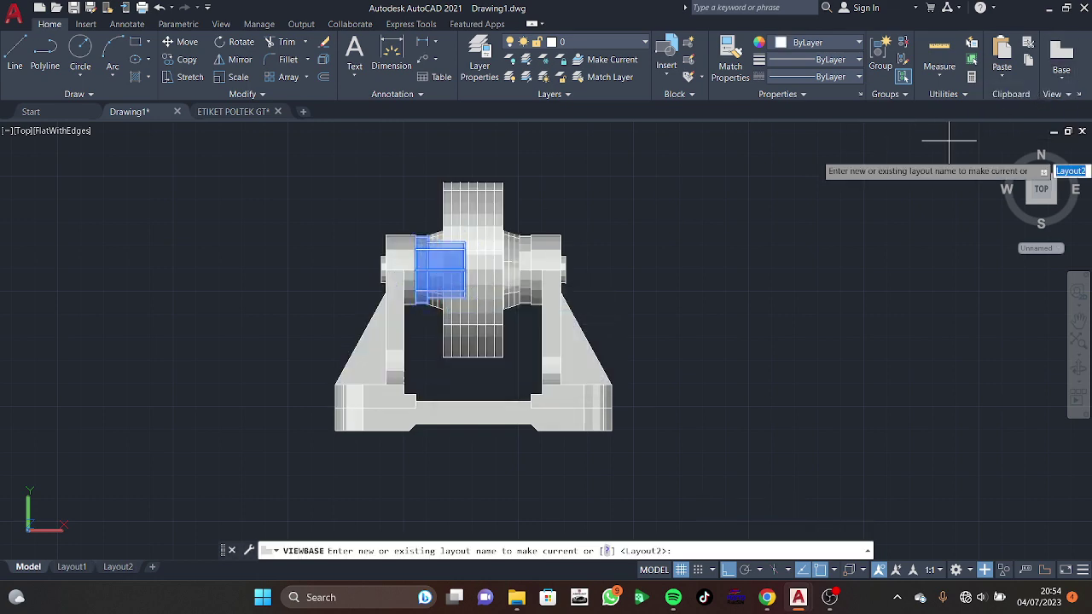
key(Return)
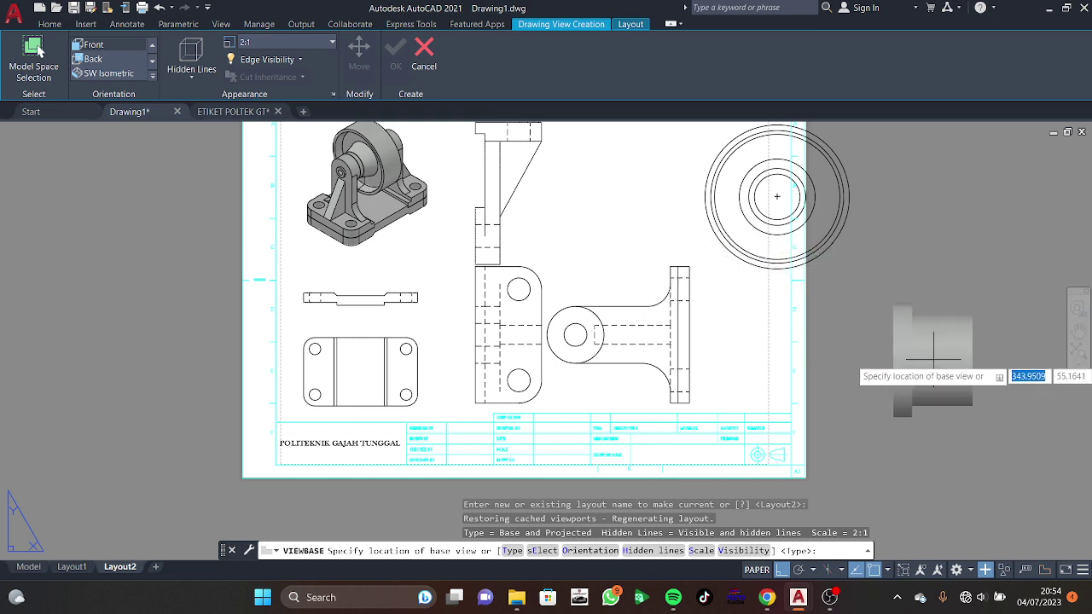
click(907, 327)
click(953, 452)
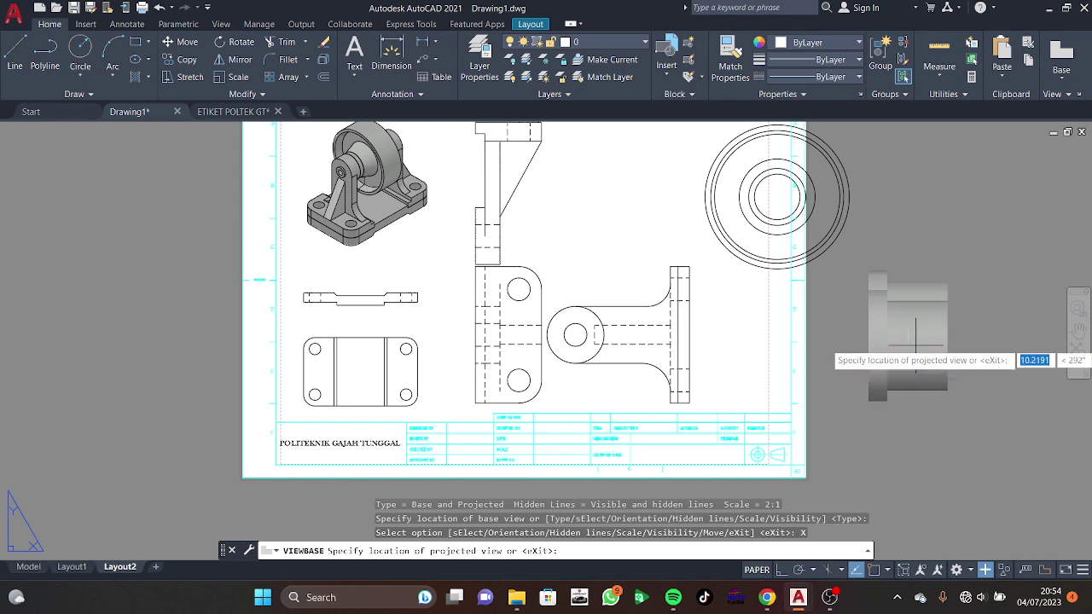
click(773, 339)
key(Return)
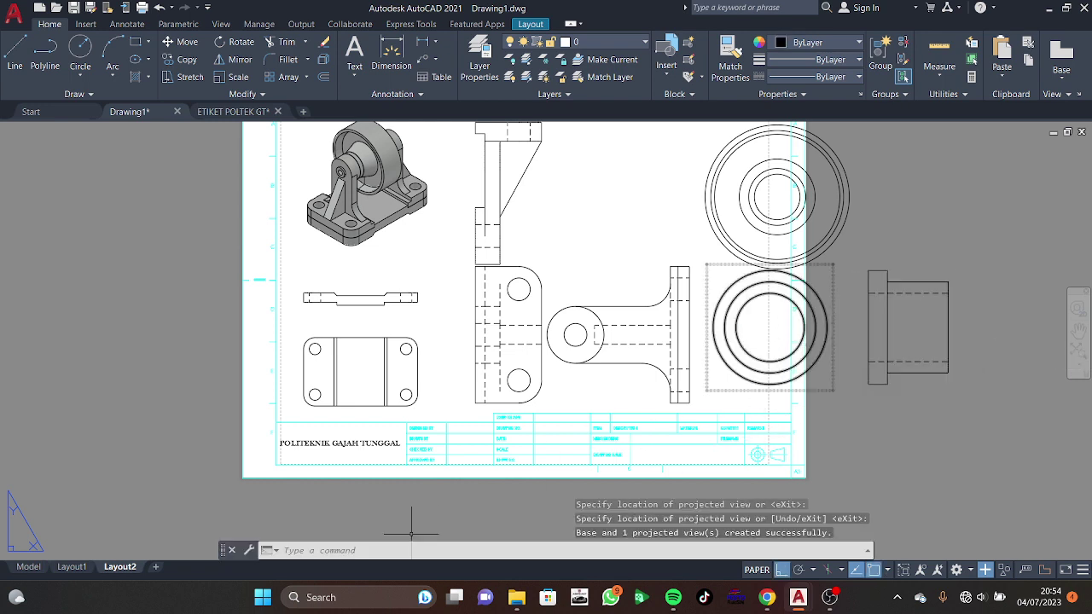
key(Escape)
click(28, 567)
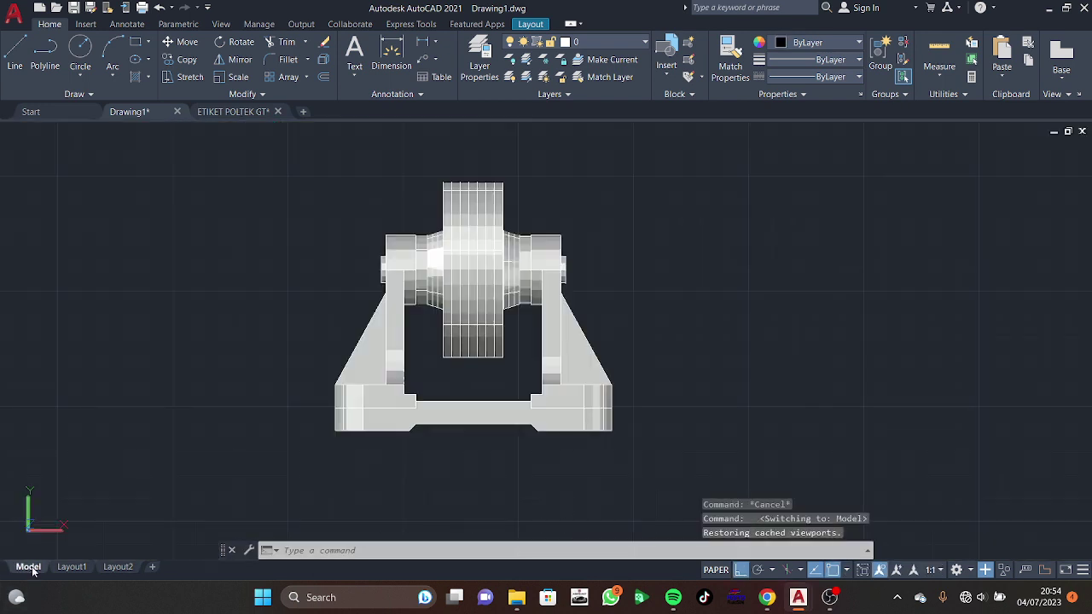
Step: Create a single base view of the horizontal shaft at the sheet's right
click(544, 277)
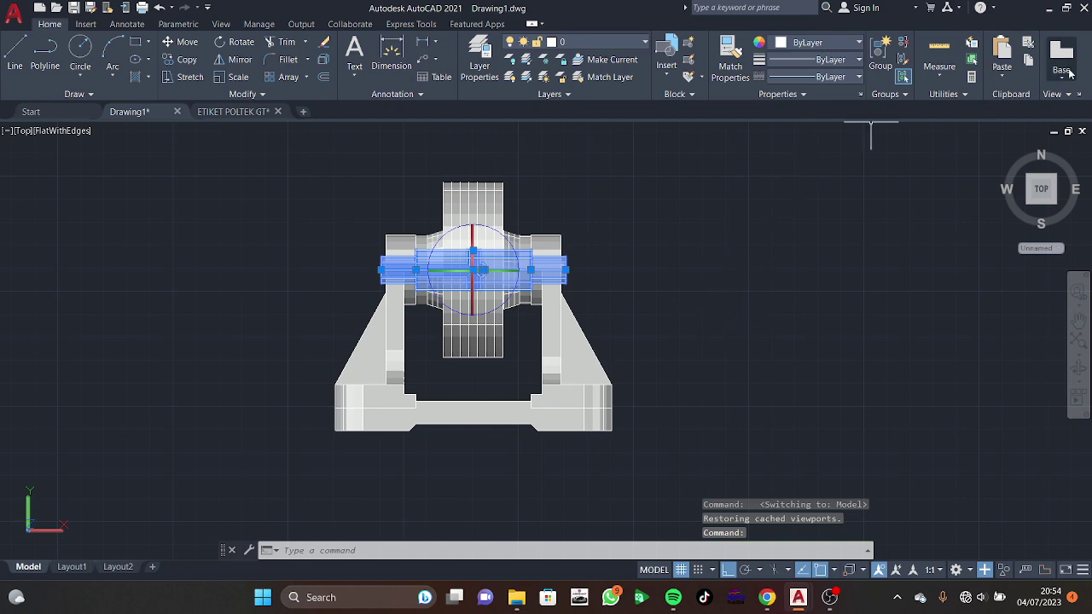
click(1068, 61)
click(1007, 100)
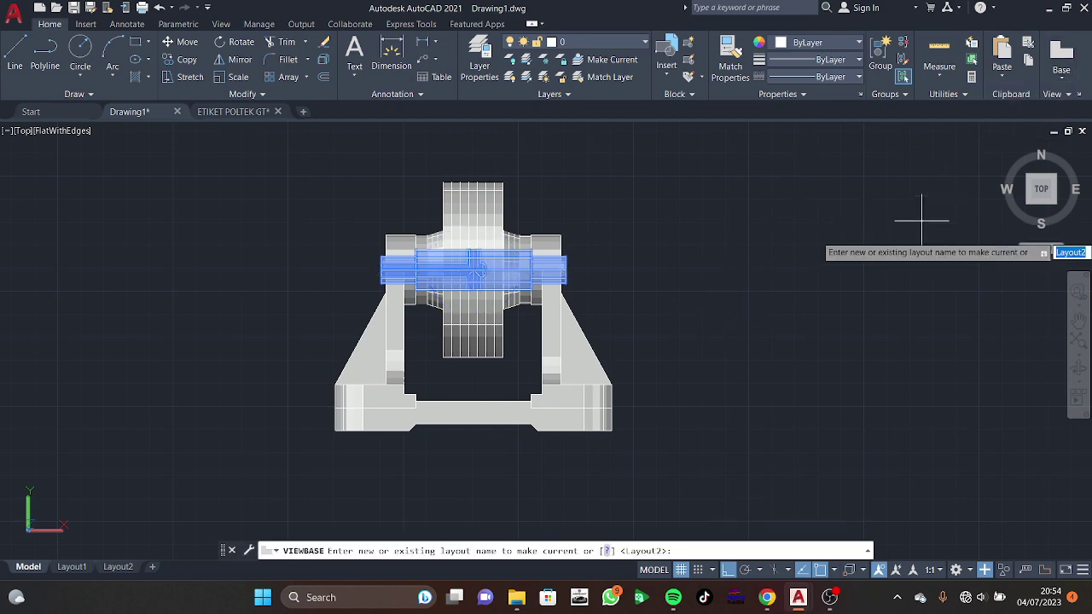
key(Return)
click(980, 188)
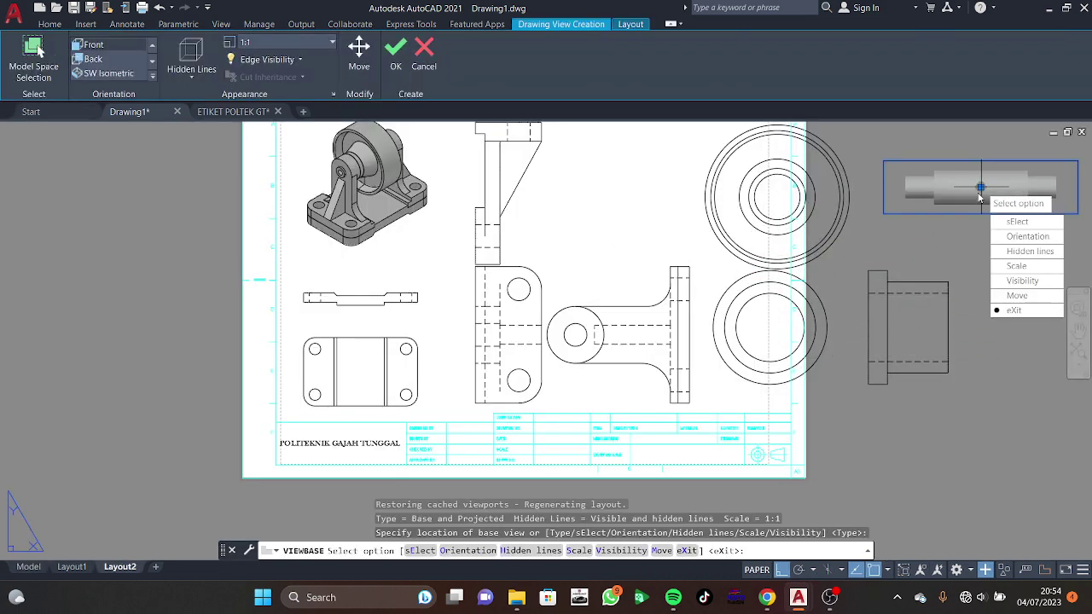
click(1015, 311)
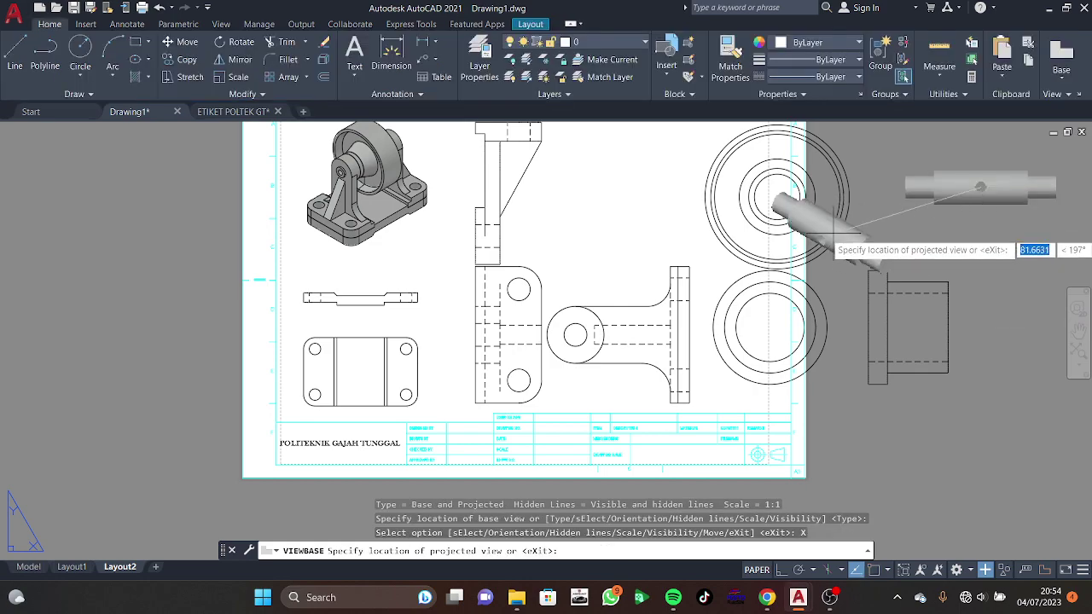
click(767, 597)
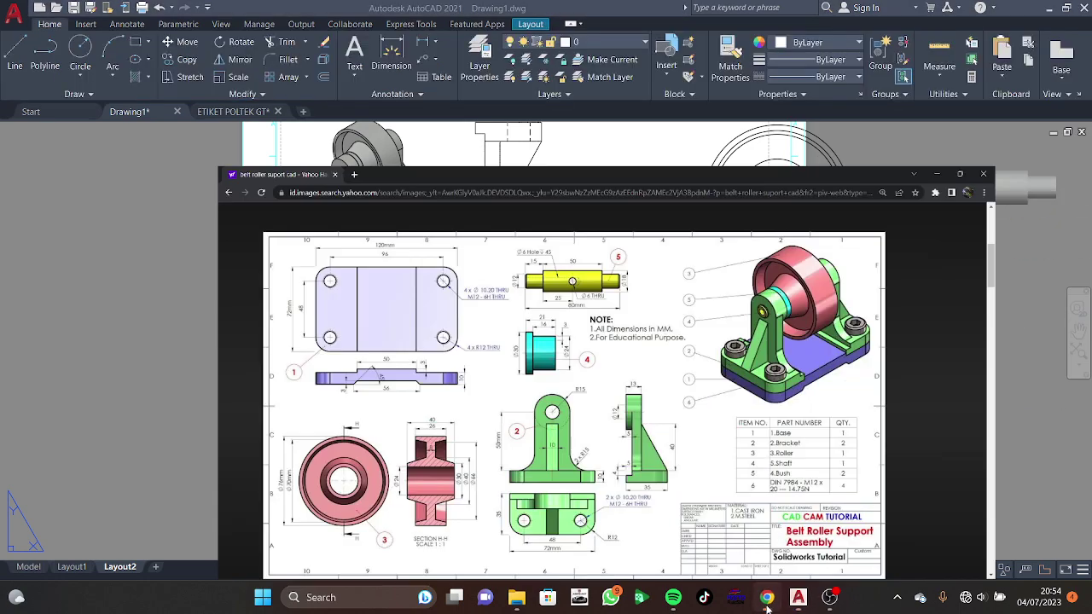
click(766, 597)
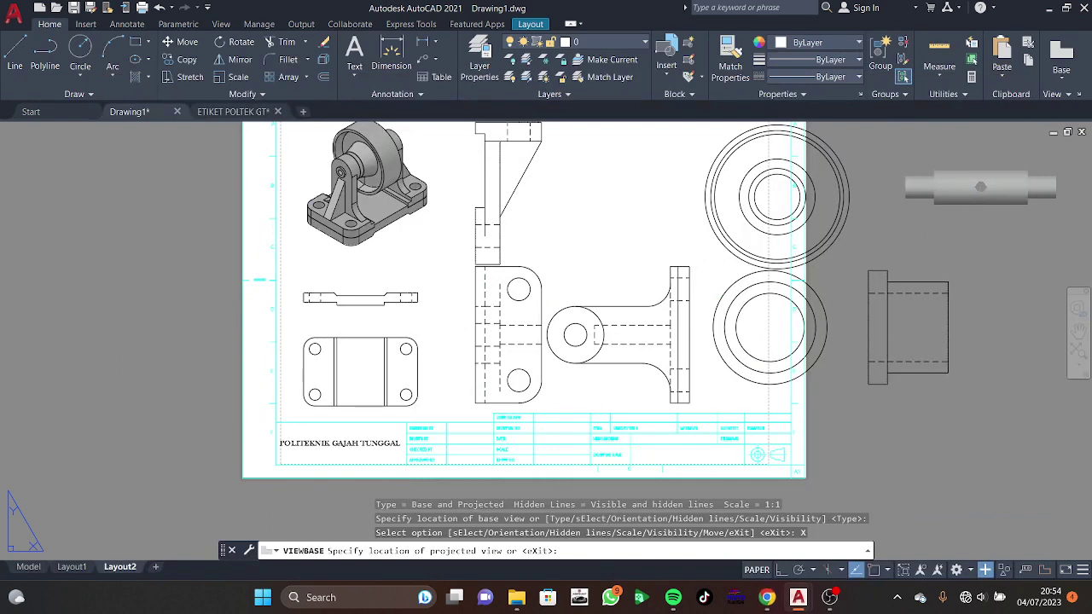
key(Return)
scroll(844, 228, up, 3)
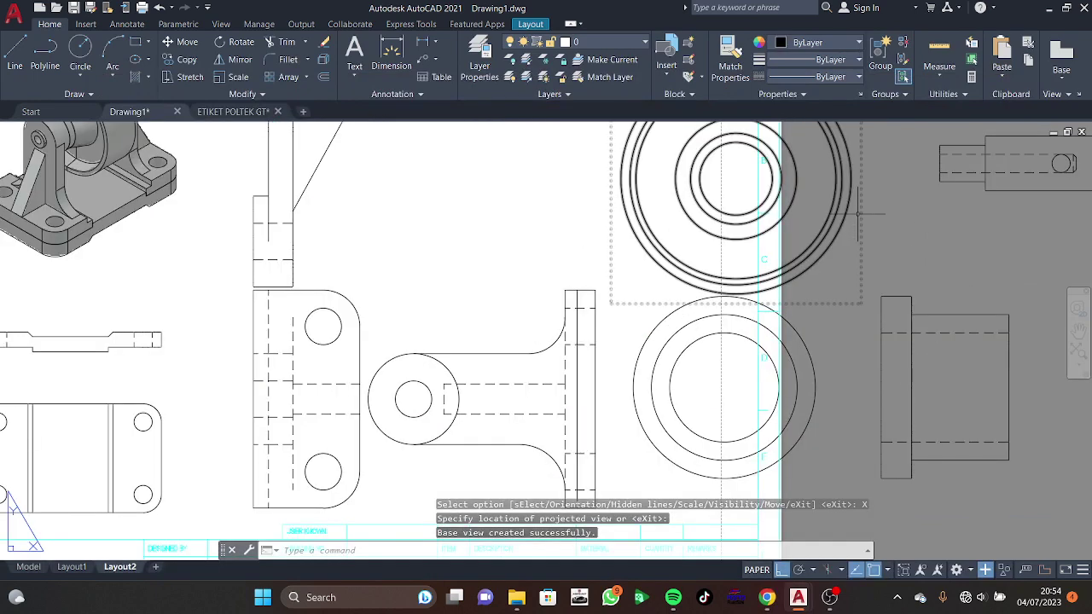
scroll(850, 205, down, 2)
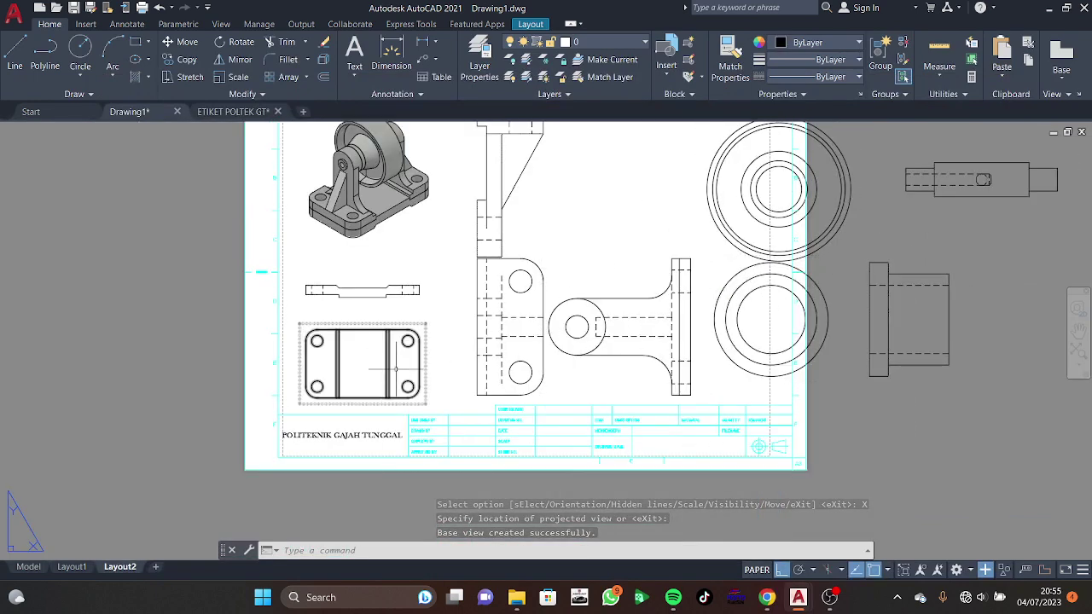
Step: Set the bracket's two middle views to 1:2 scale
click(588, 333)
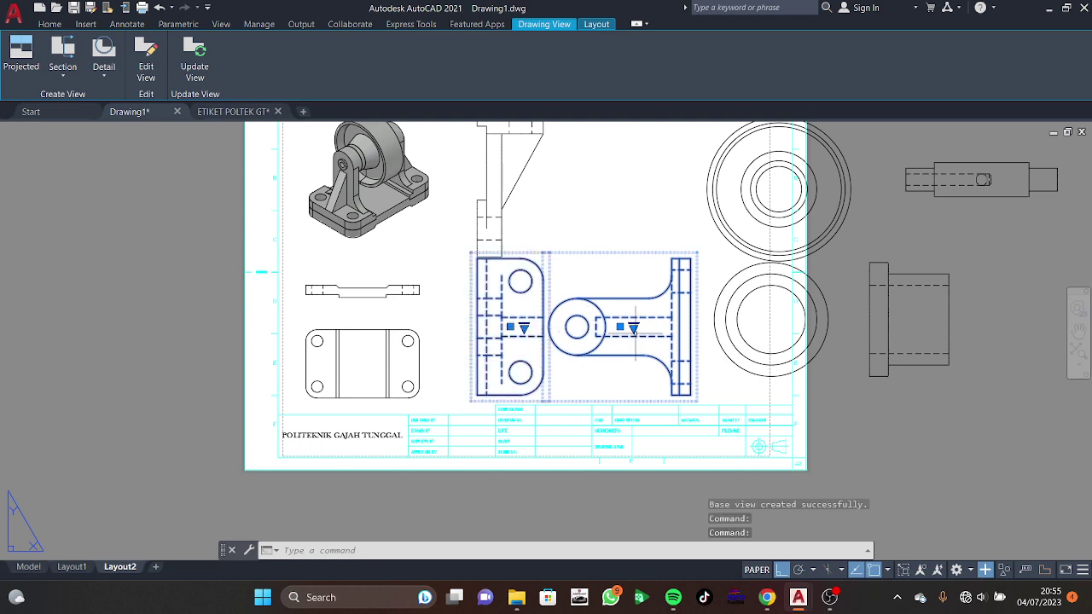
click(633, 329)
click(662, 96)
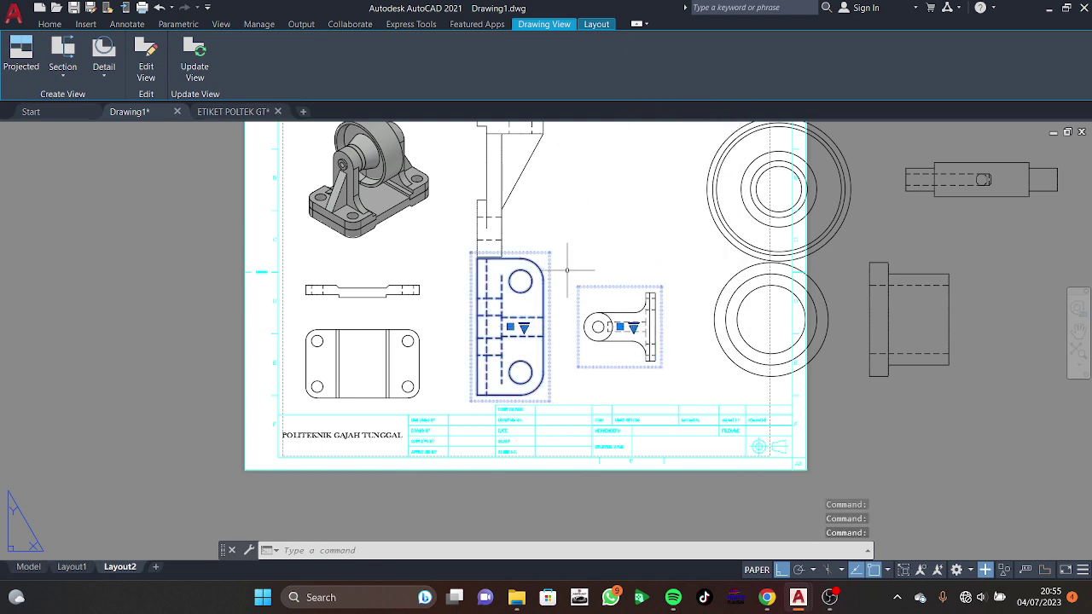
click(524, 327)
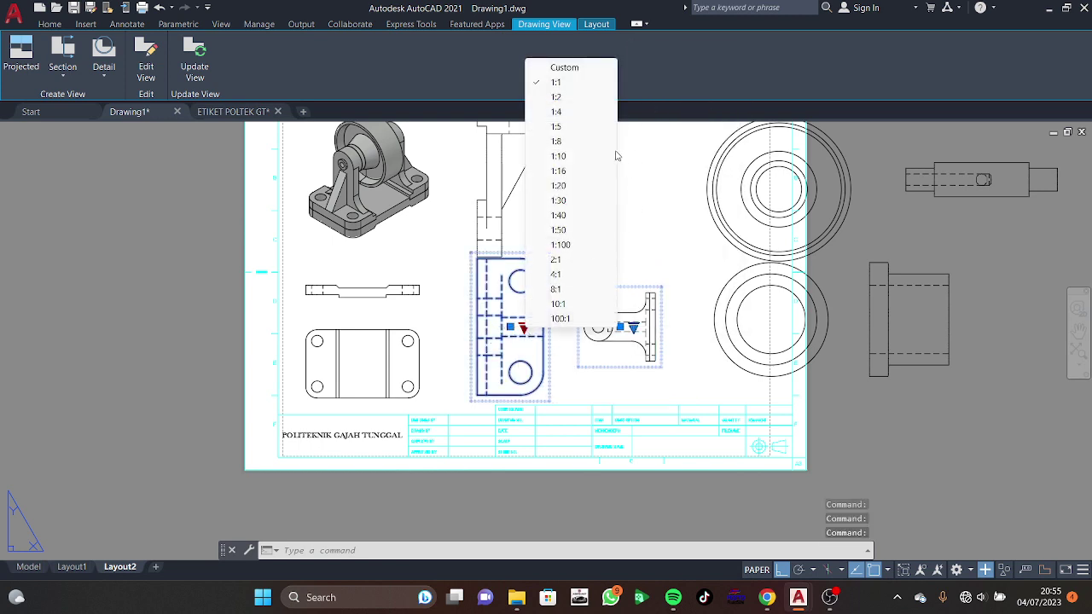
click(588, 98)
Step: Set the upper and lower circular views to 1:2 scale
middle_drag(639, 202, 570, 243)
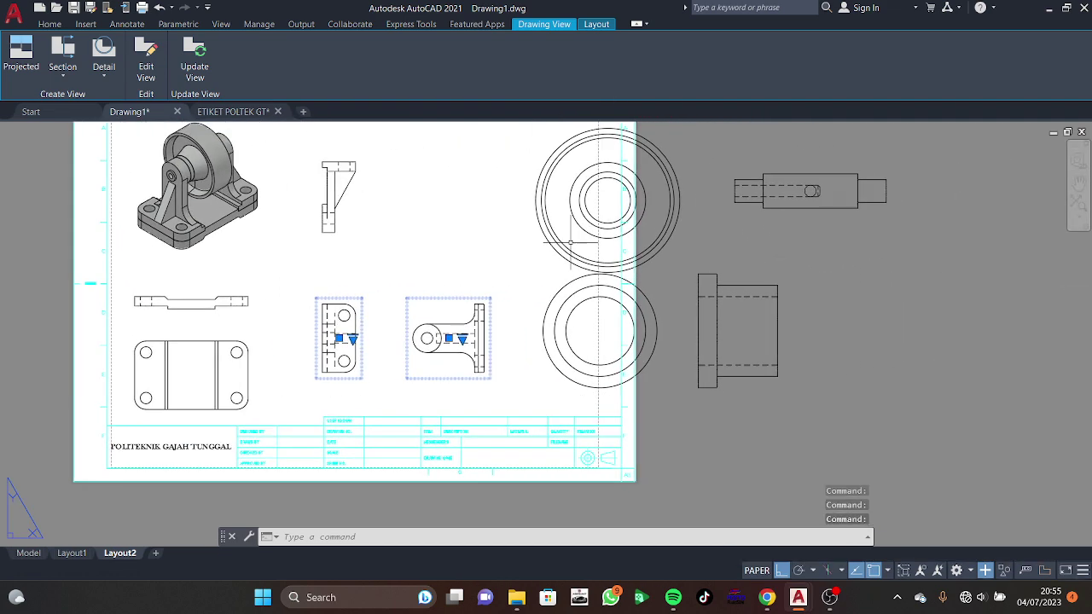
click(570, 242)
click(620, 200)
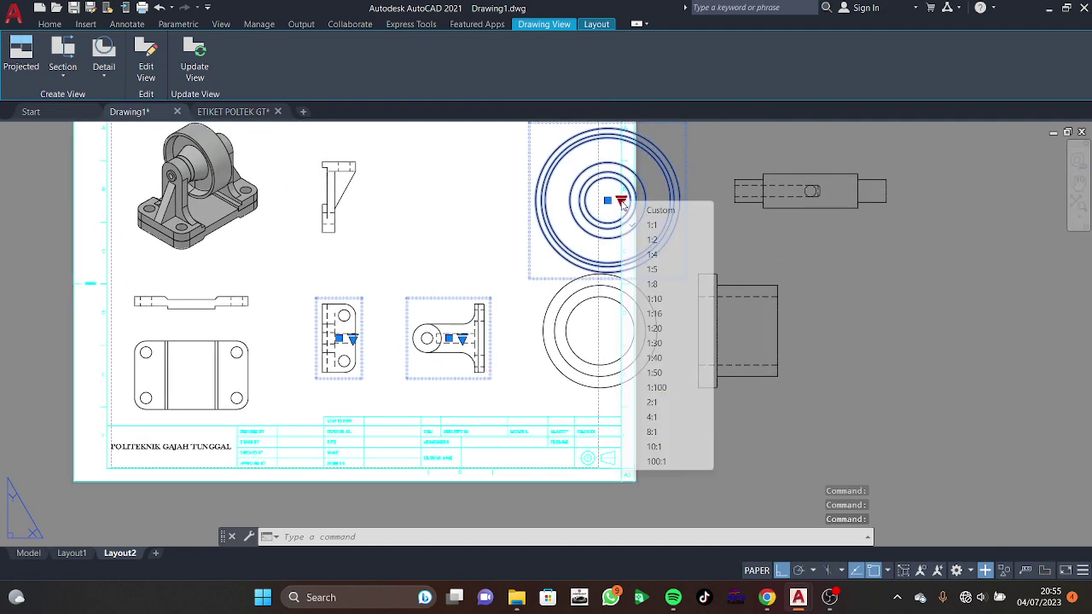
click(653, 239)
click(646, 307)
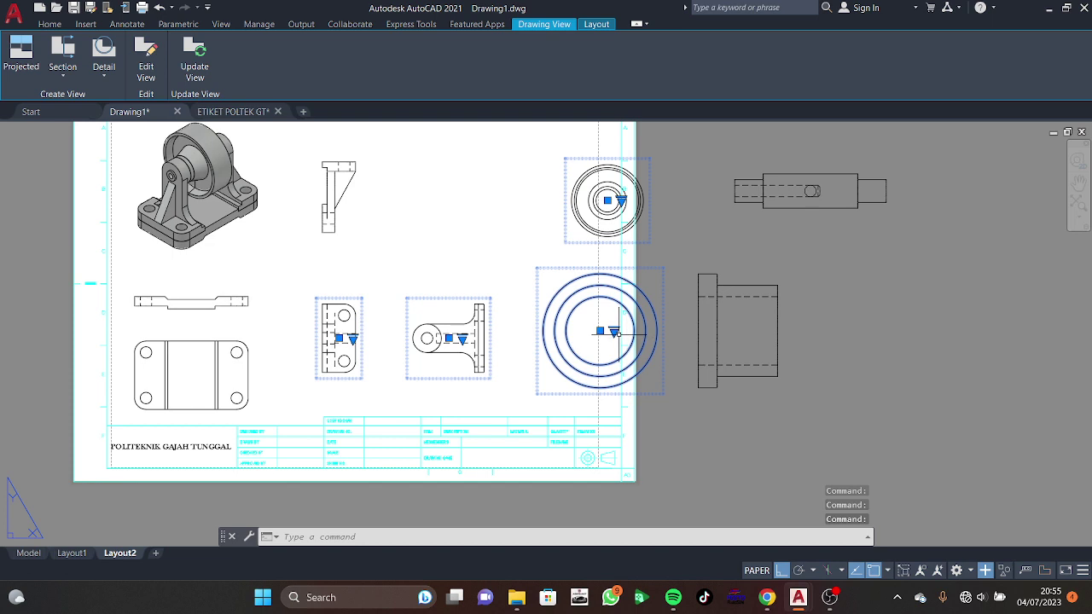
click(613, 332)
click(646, 102)
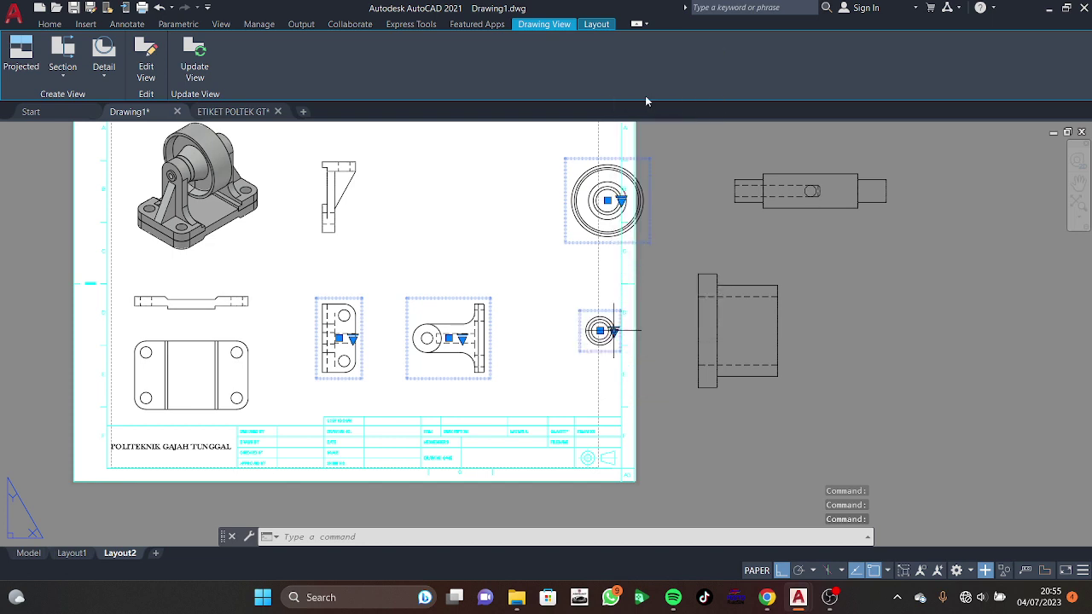
Step: Set the side view beyond the sheet and the shaft view to 1:2 scale
click(725, 309)
click(751, 331)
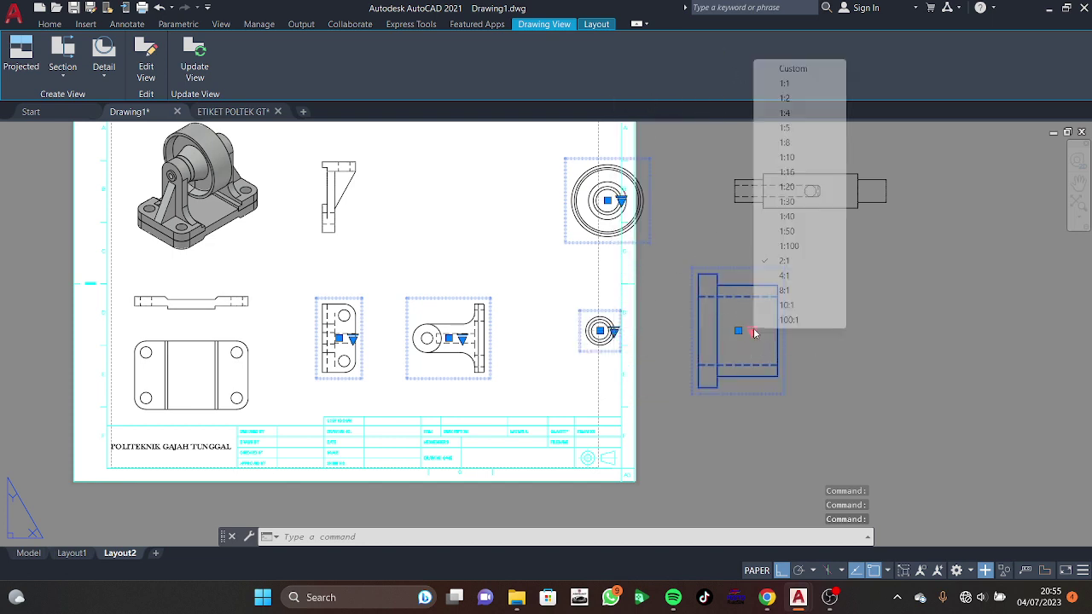
click(784, 98)
click(840, 191)
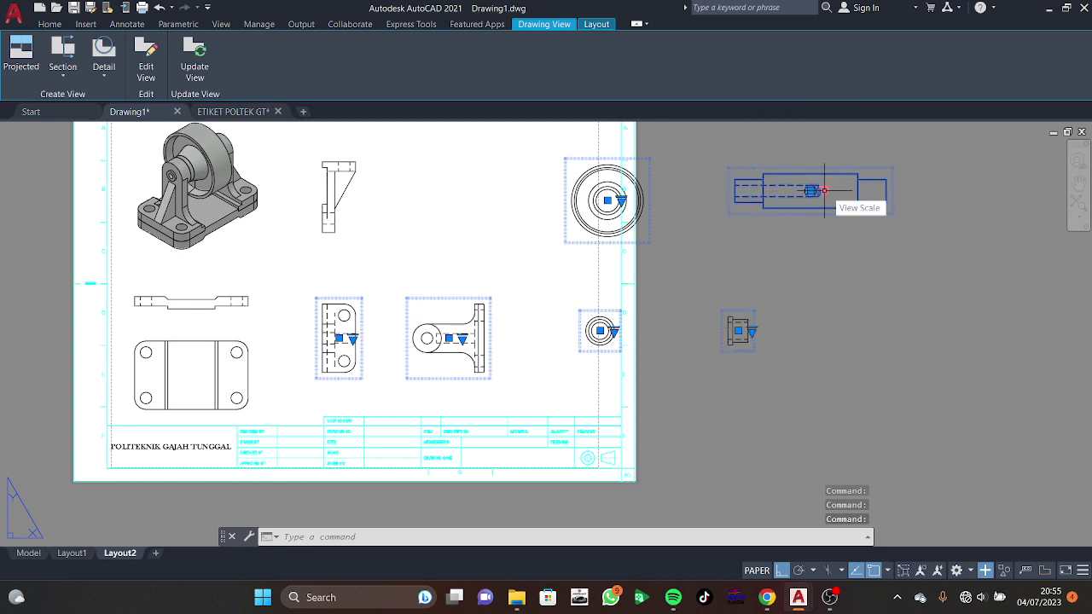
click(824, 191)
click(880, 237)
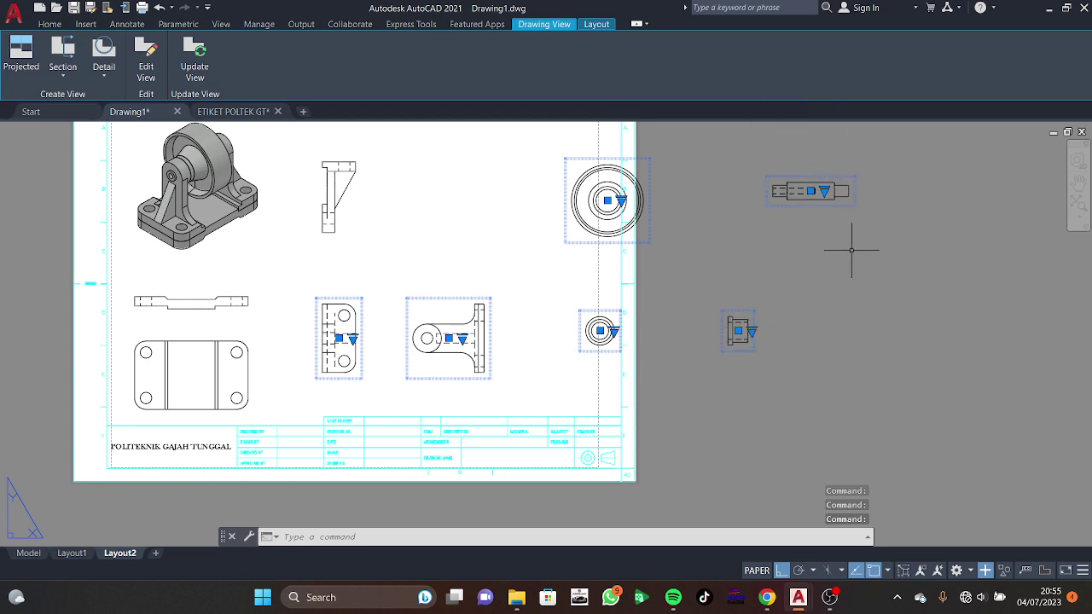
key(Escape)
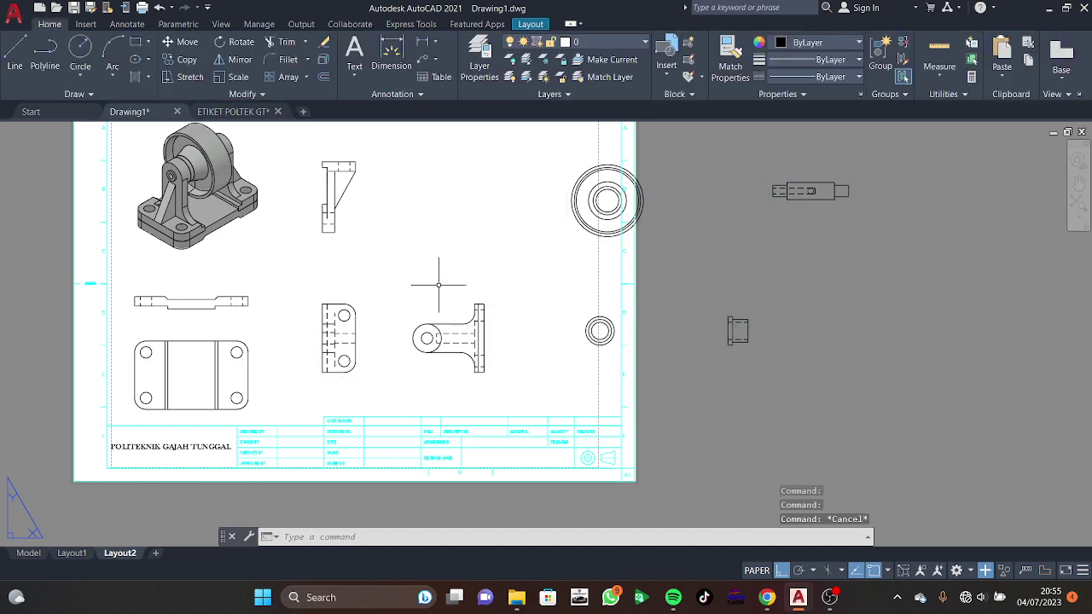
Step: Move the narrow upper bracket view down above the front view and the T-shaped view left
click(344, 199)
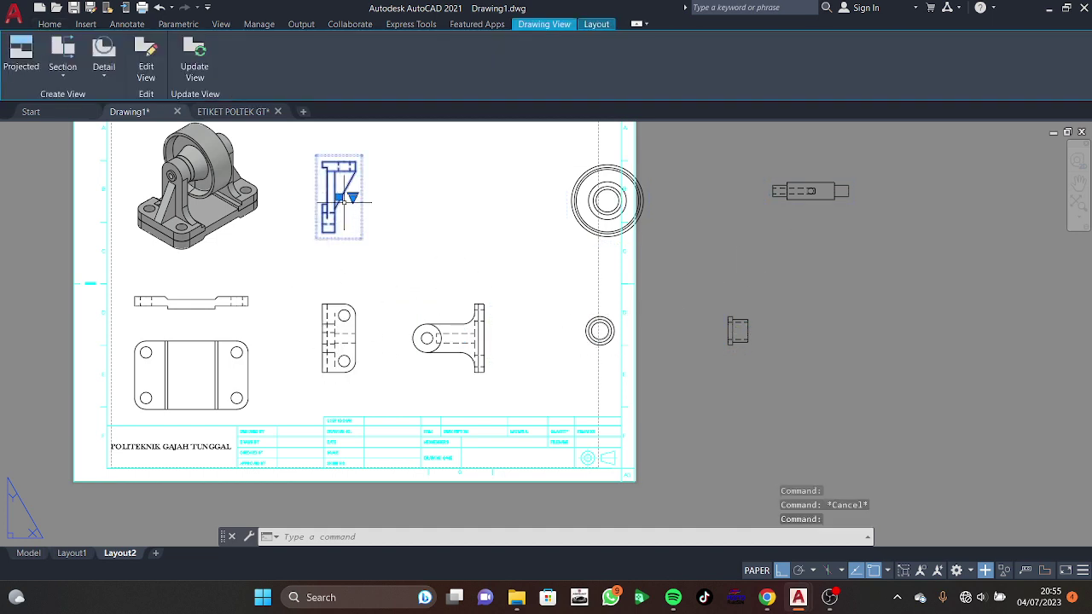
click(339, 197)
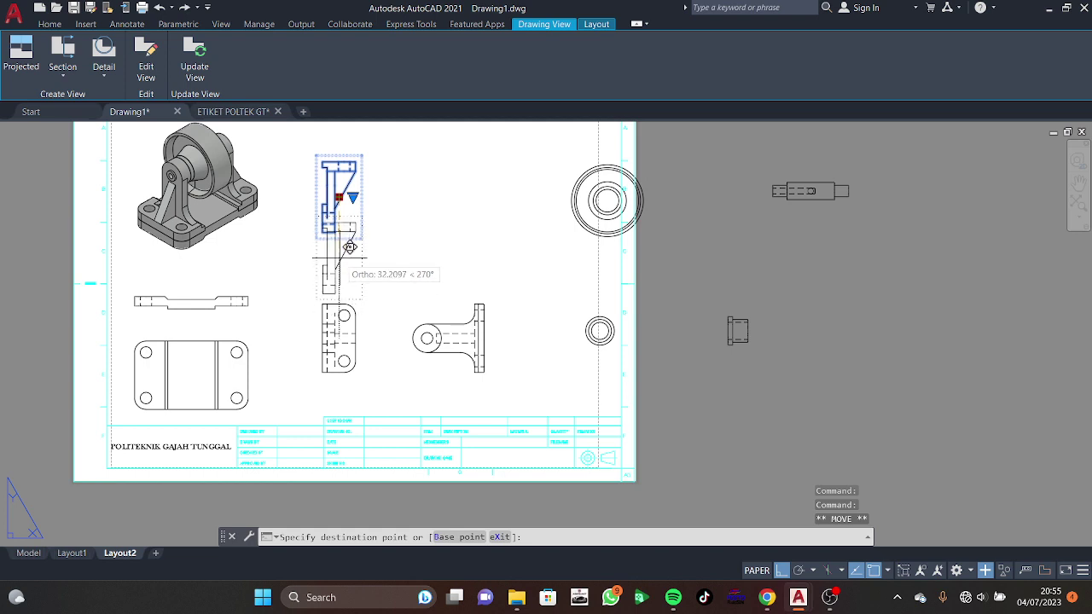
click(339, 258)
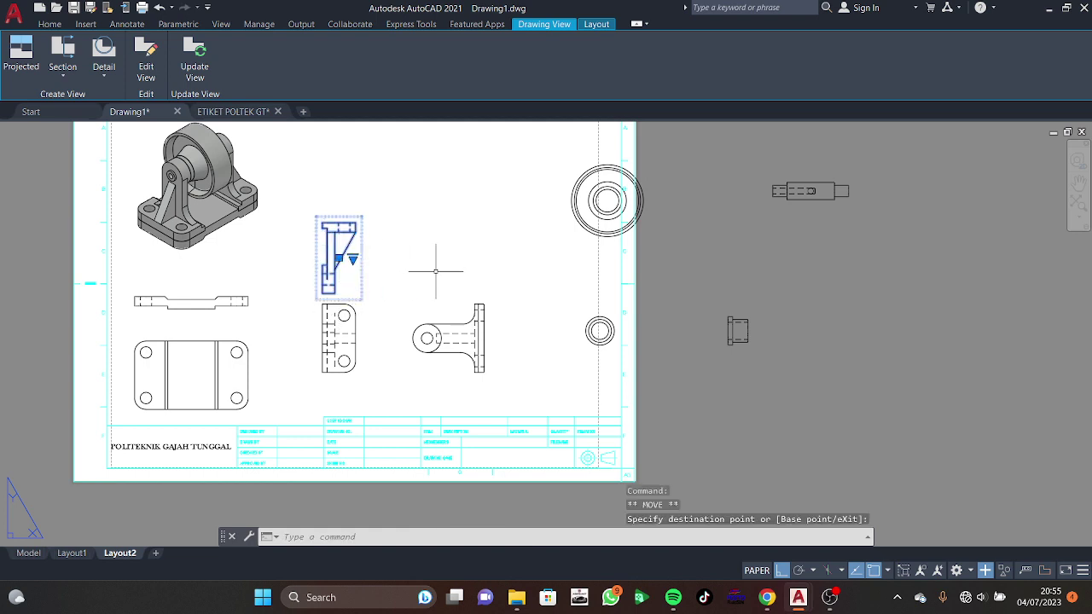
key(Escape)
click(455, 339)
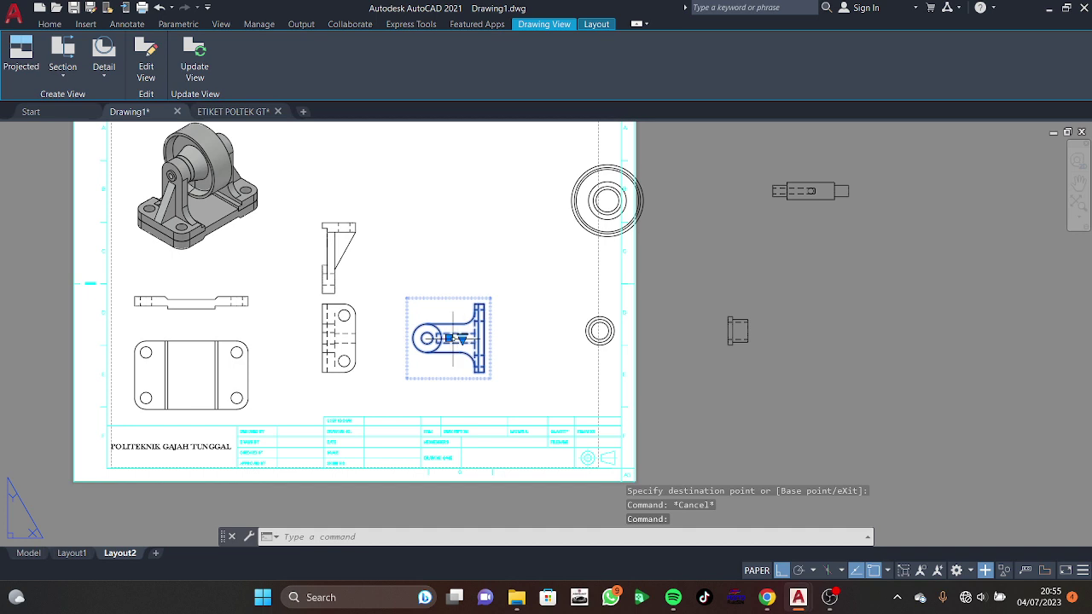
click(451, 339)
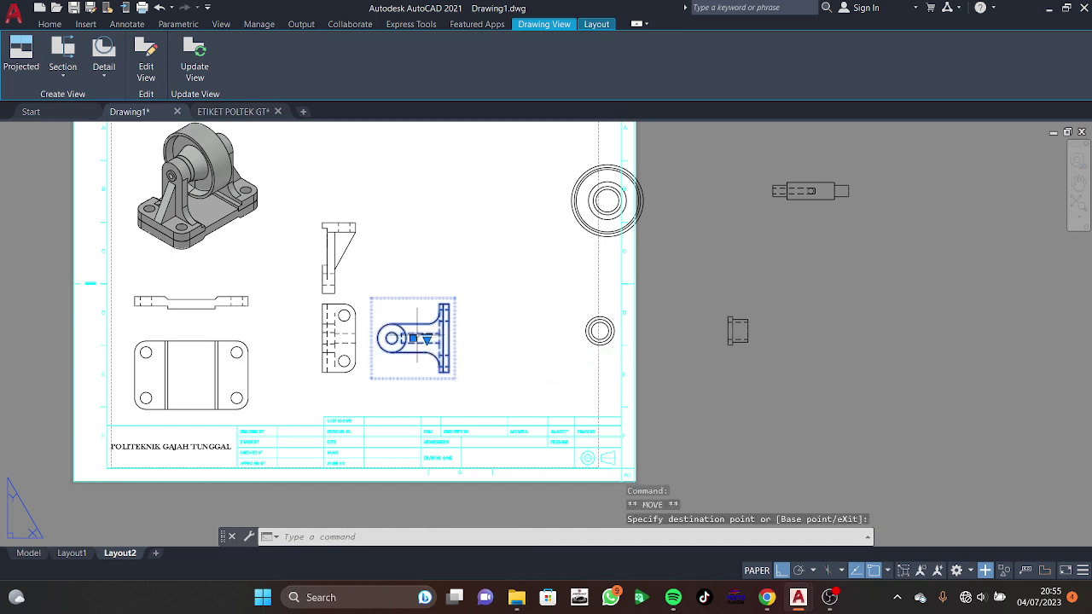
key(Escape)
Step: Rotate the narrow upper bracket view 180 degrees
click(324, 239)
right_click(321, 226)
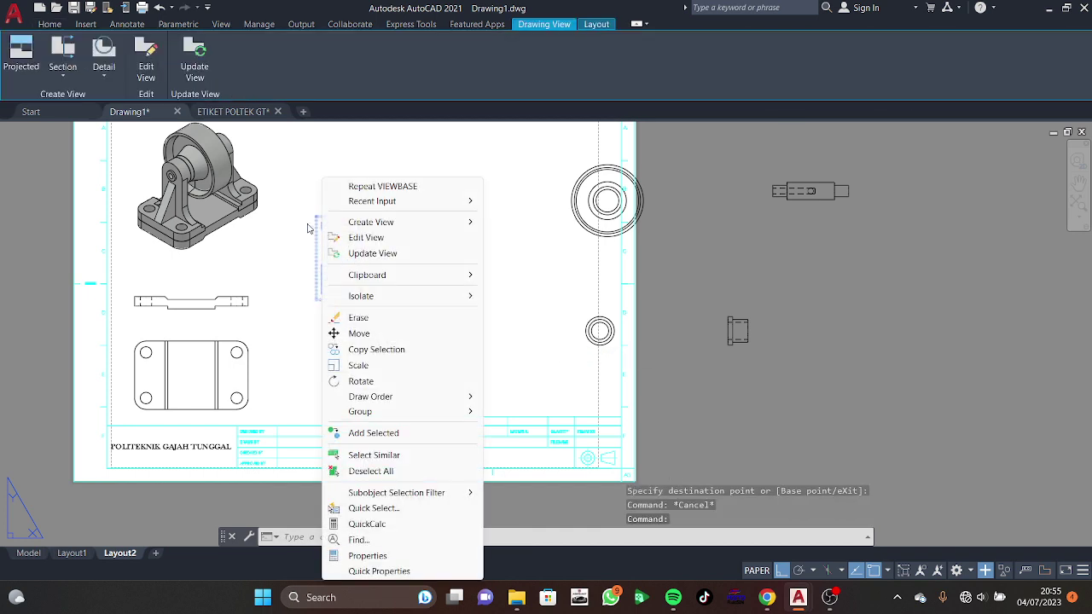
click(361, 382)
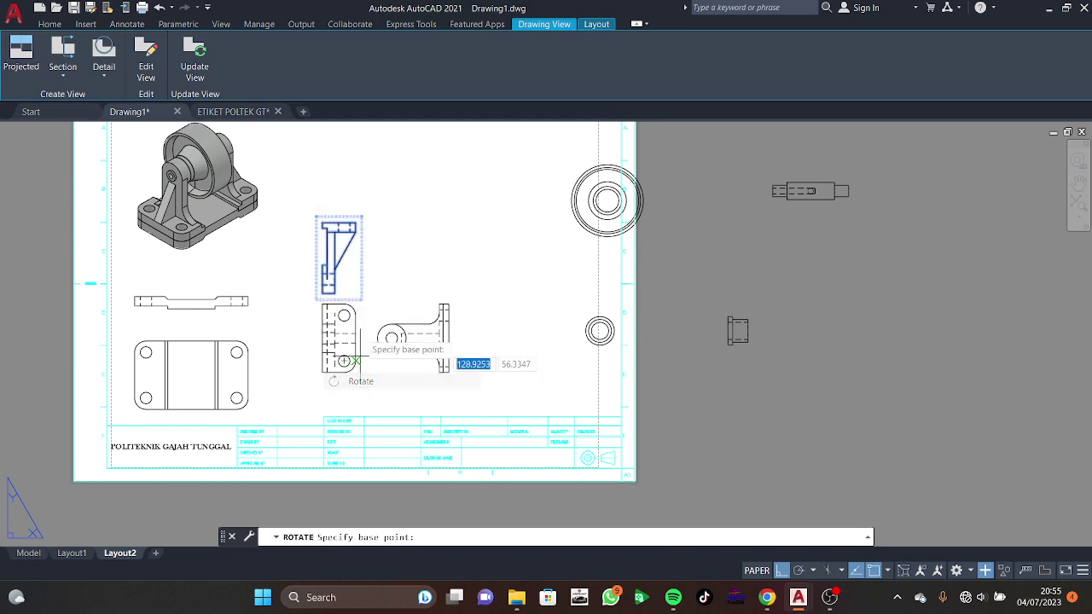
click(338, 261)
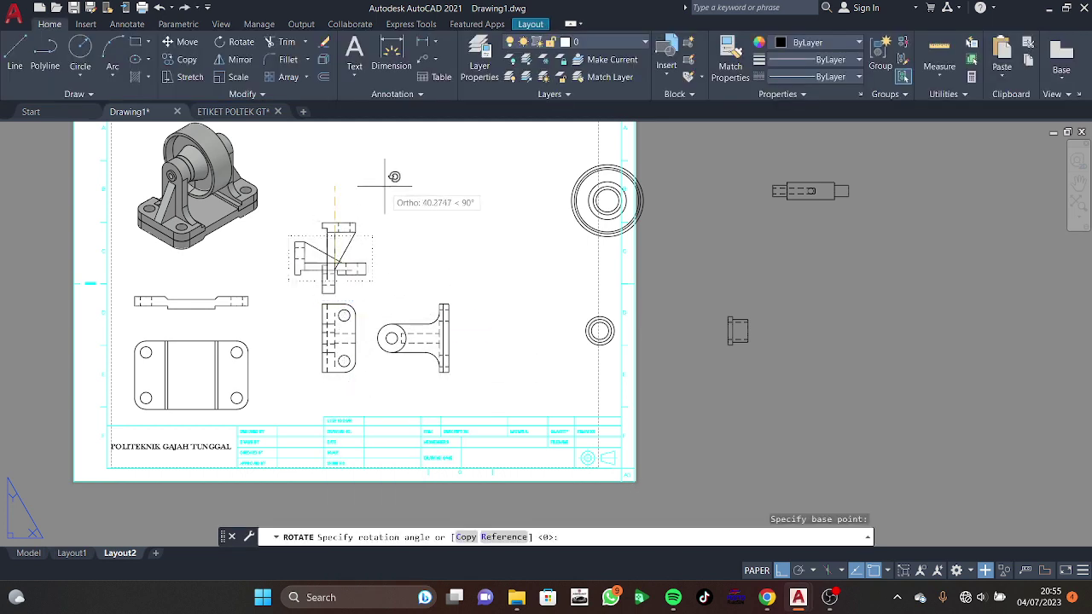
click(281, 252)
click(322, 264)
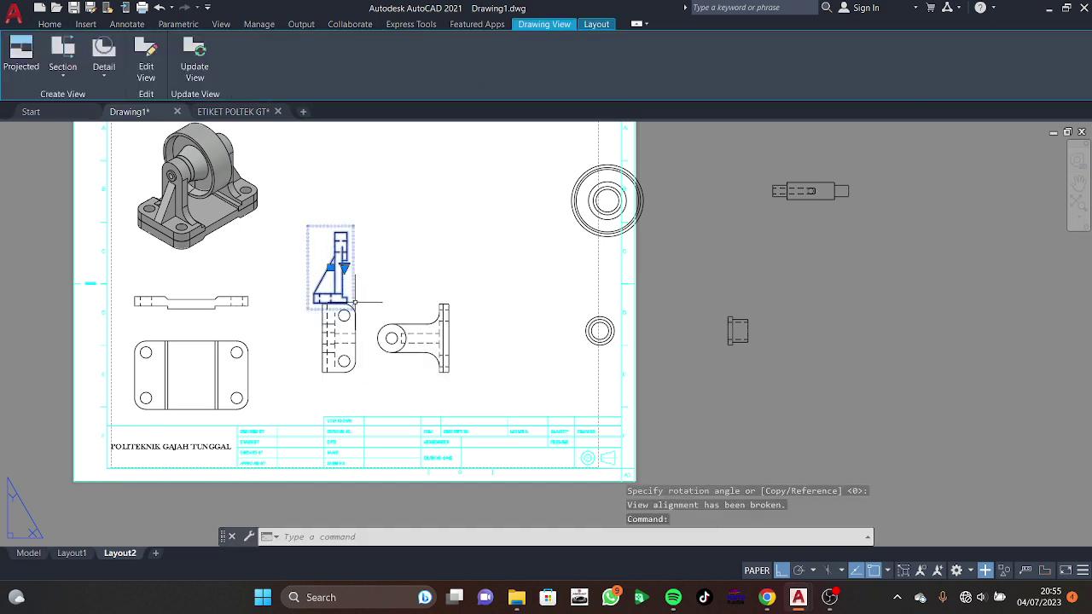
key(Escape)
click(341, 341)
Step: Rotate the lower-left bracket view 180 degrees
right_click(349, 345)
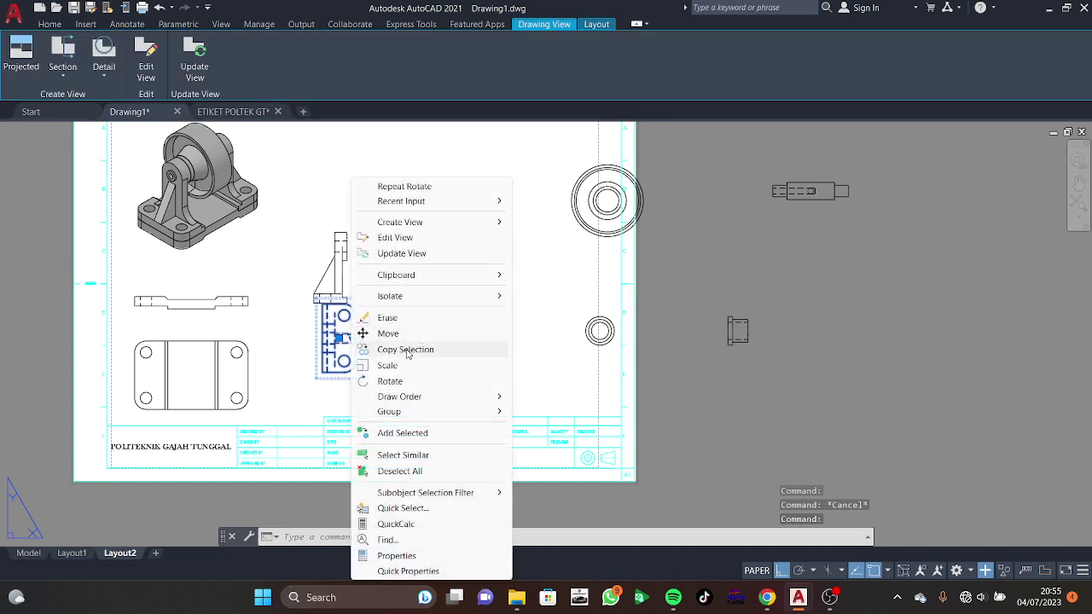
click(390, 381)
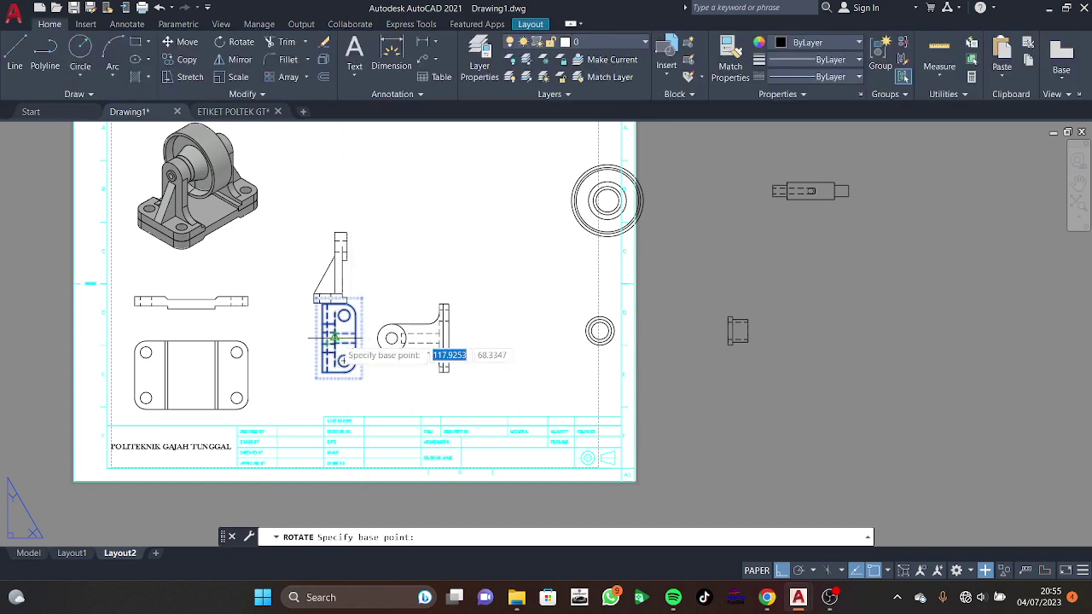
click(344, 361)
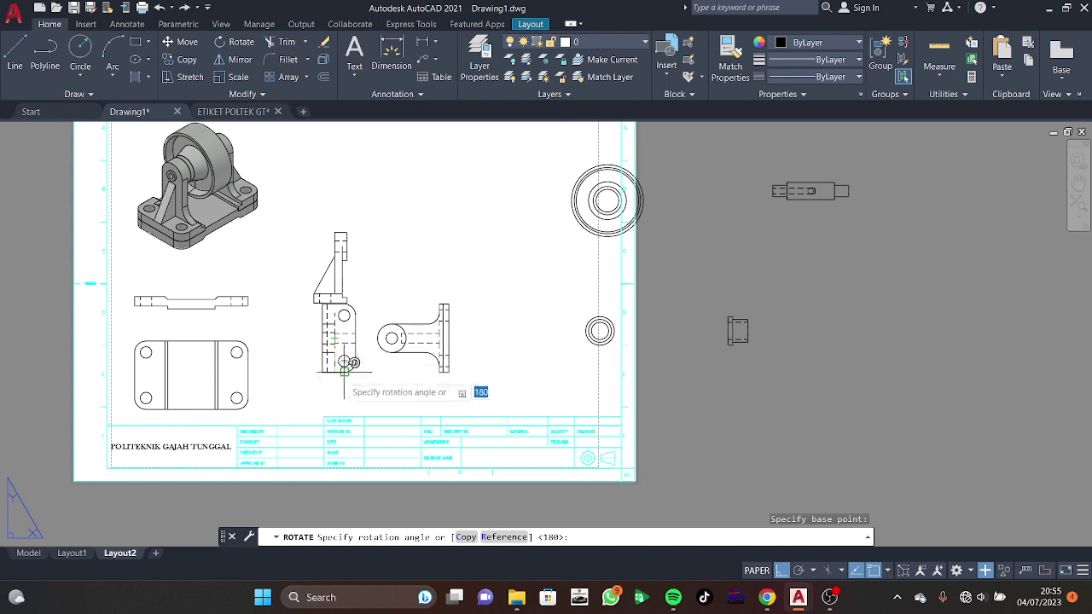
click(283, 339)
Step: Rotate the T-shaped bracket view 180 degrees
click(413, 339)
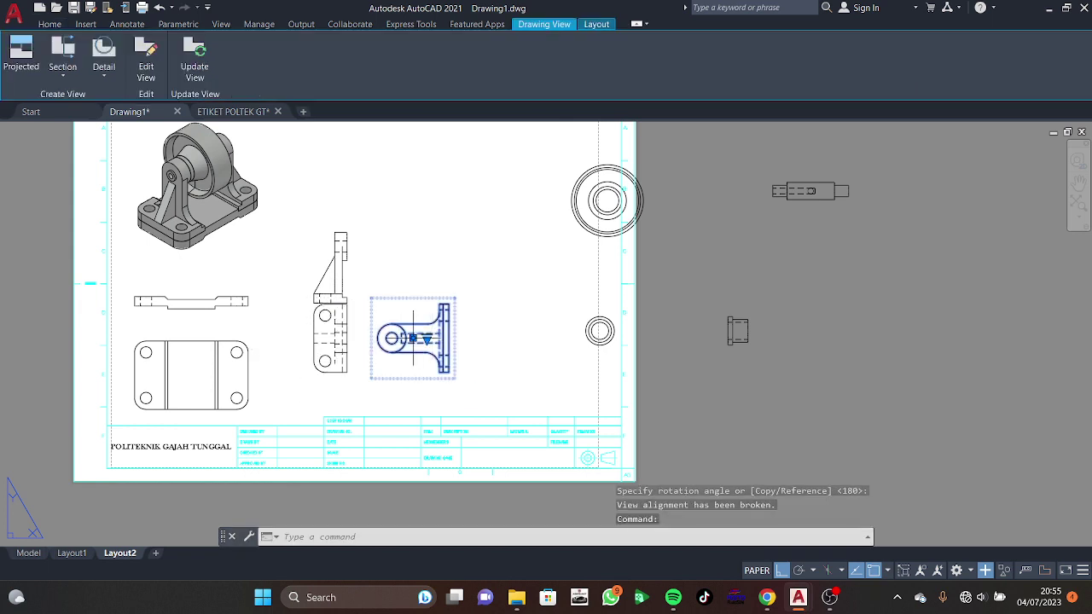
right_click(414, 339)
click(452, 366)
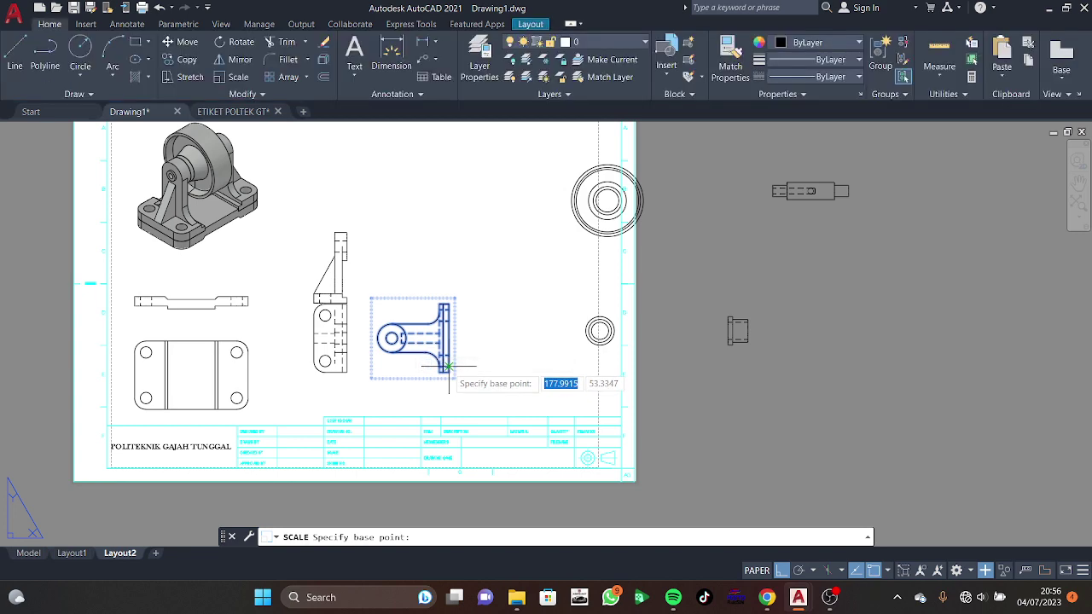
key(Escape)
right_click(427, 351)
click(427, 351)
right_click(422, 349)
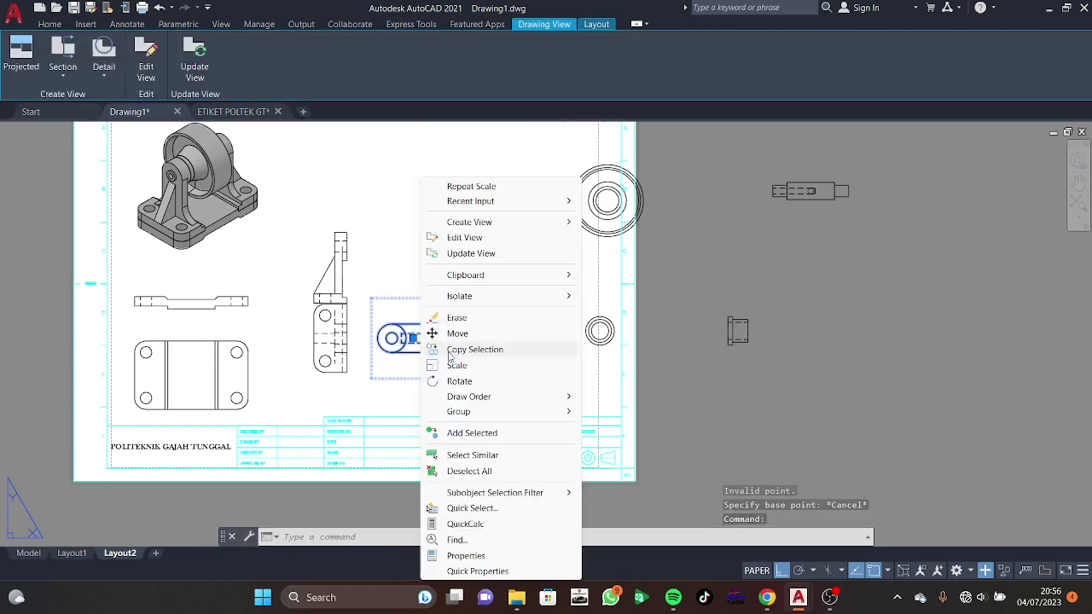
click(452, 381)
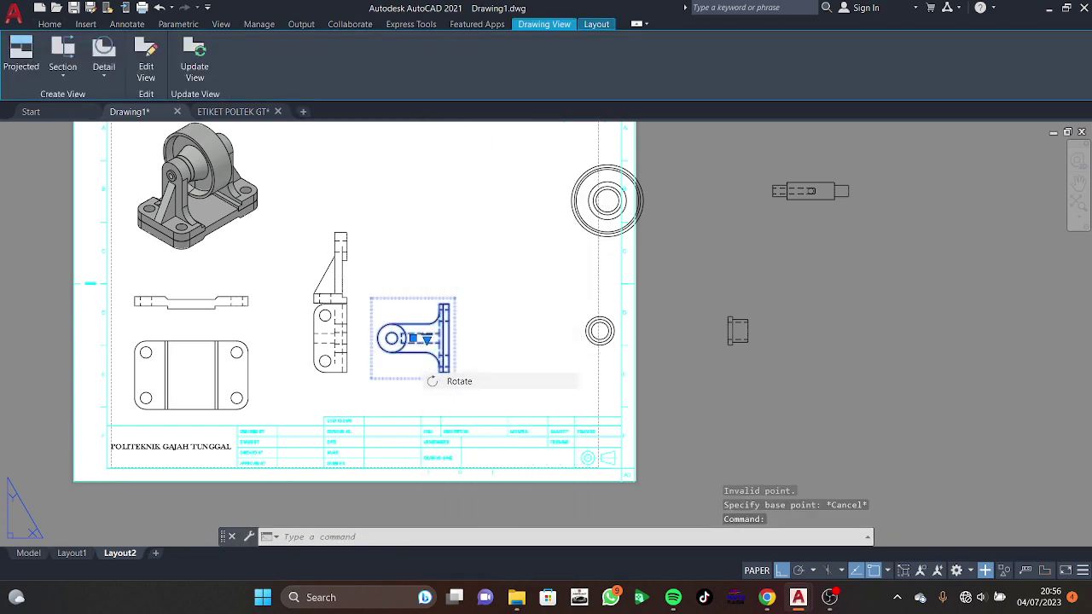
click(425, 365)
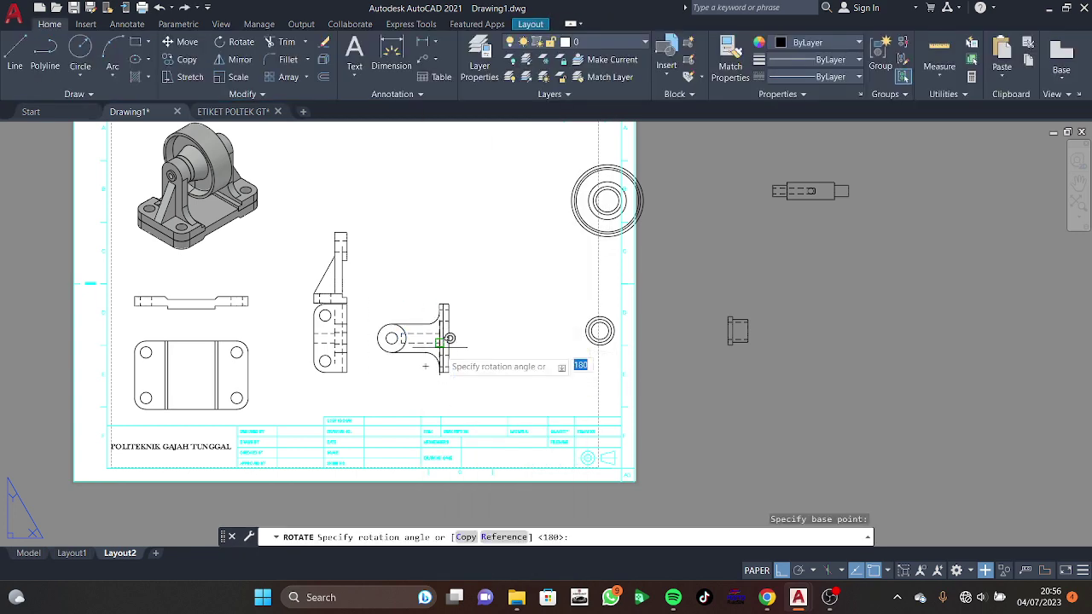
click(376, 277)
Step: Shift the T-shaped view further left toward the front view
click(452, 335)
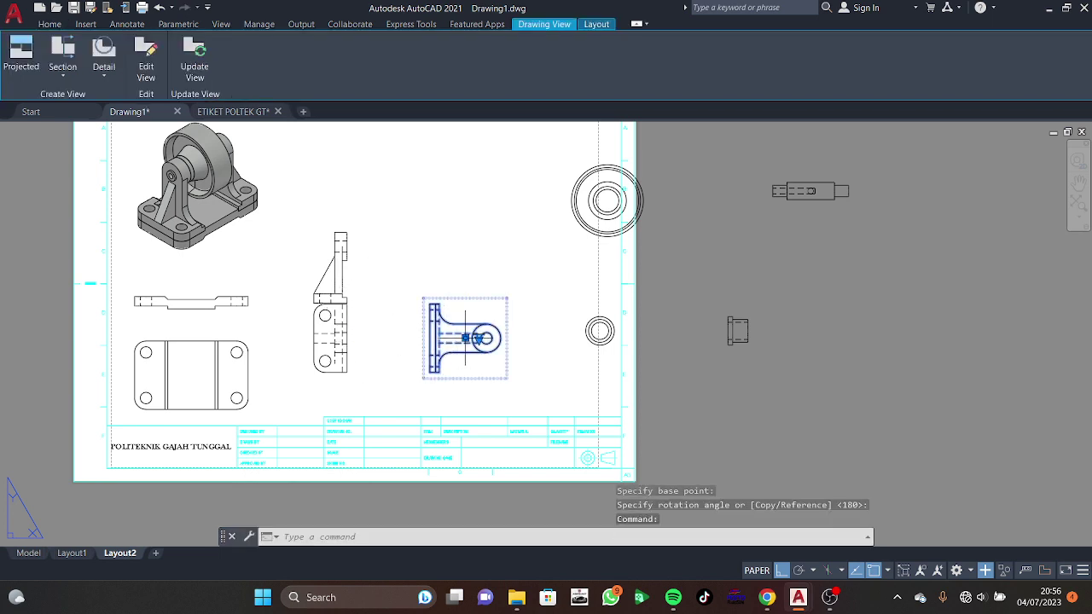
click(465, 338)
click(412, 339)
click(341, 267)
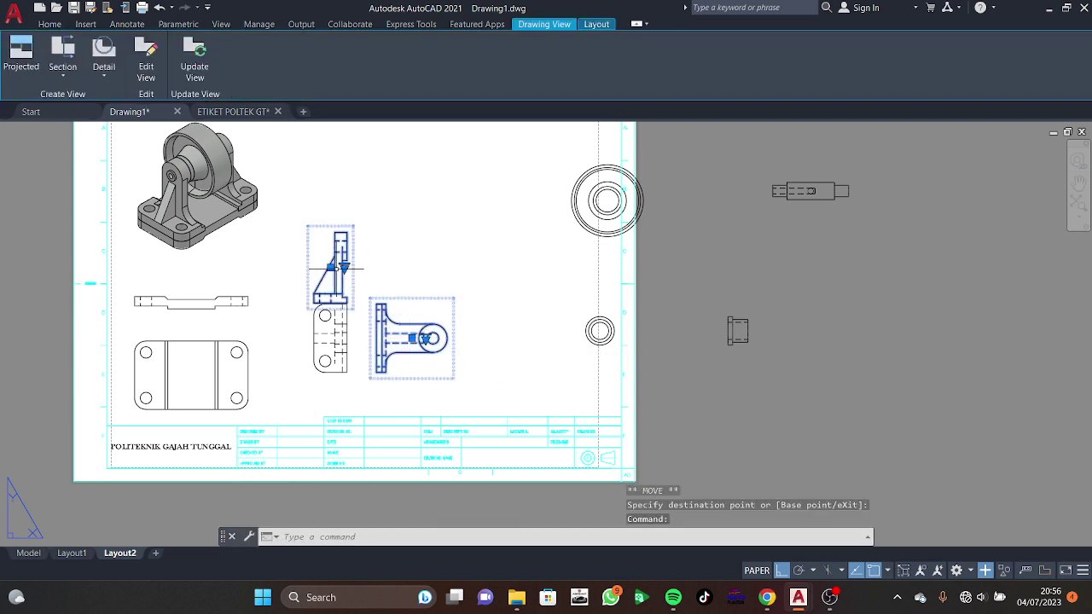
click(331, 267)
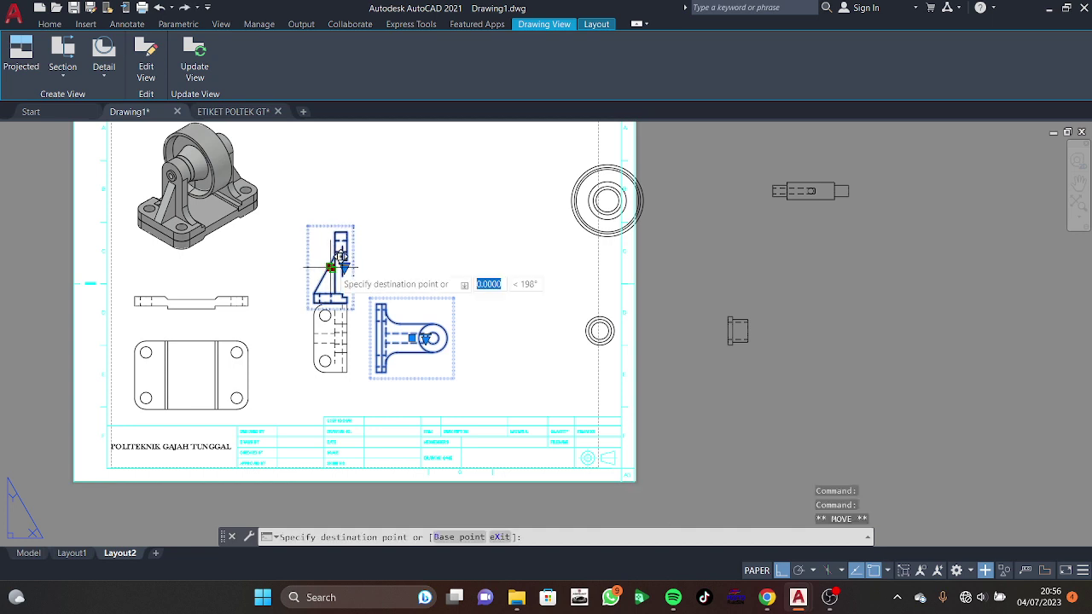
key(Escape)
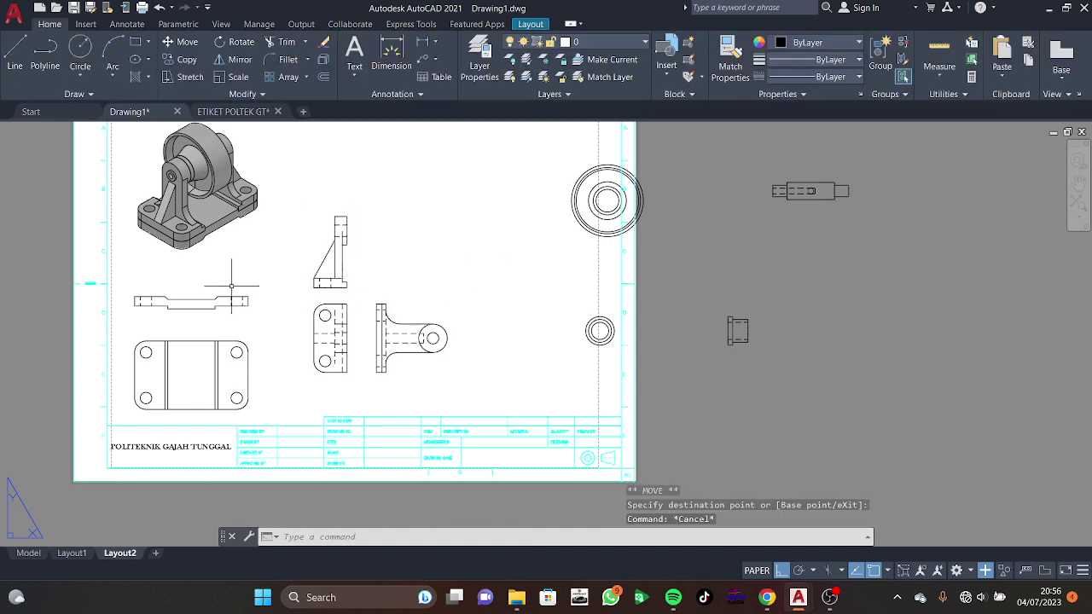
Step: Rotate the base's profile view and plate view each by 180°
click(215, 310)
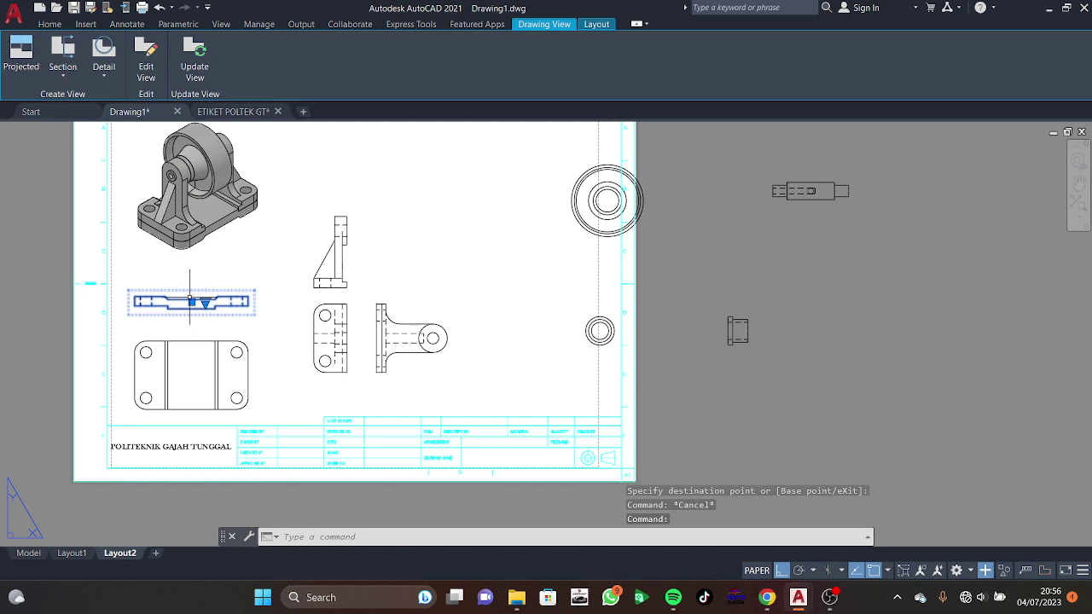
right_click(189, 300)
click(241, 382)
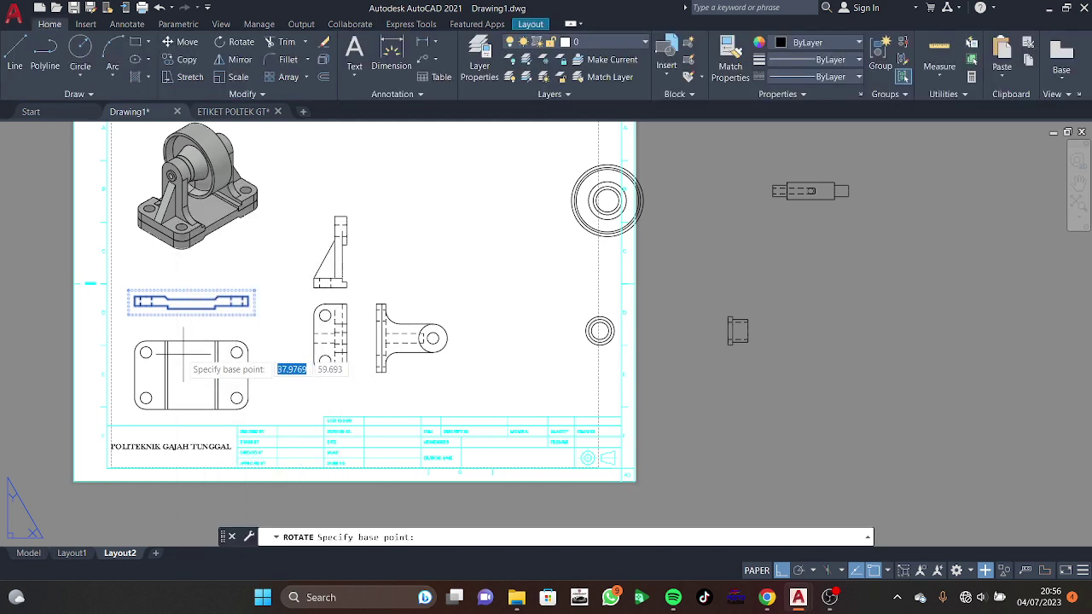
click(192, 303)
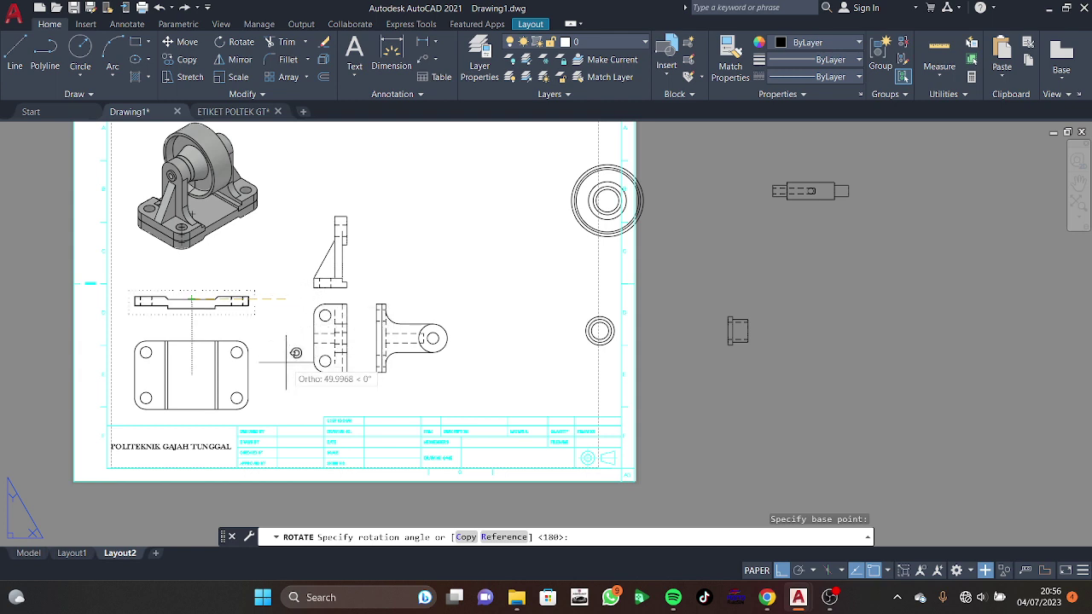
click(126, 353)
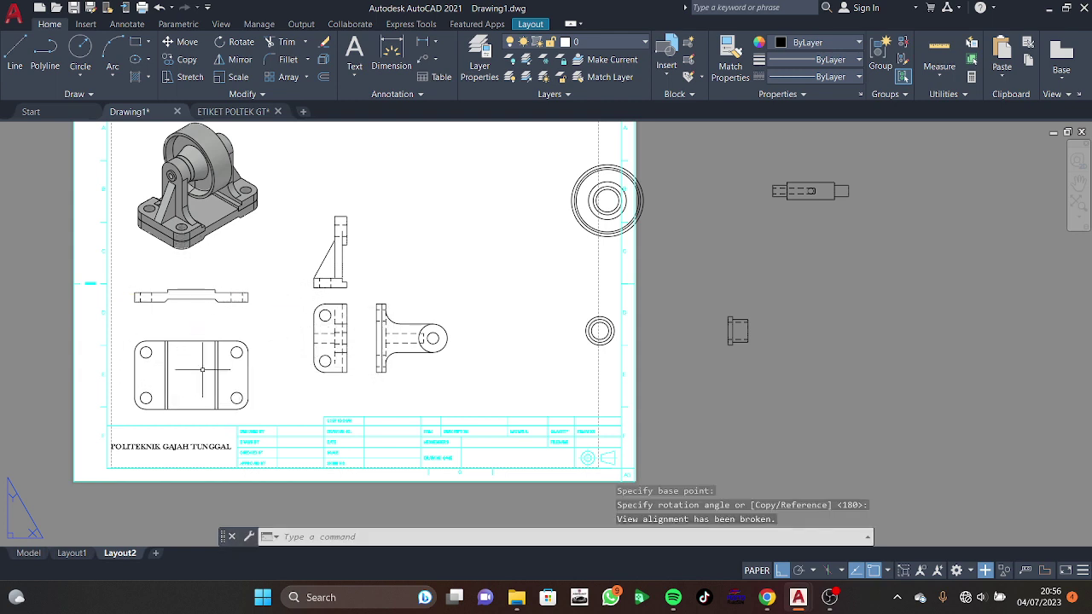
click(203, 374)
right_click(202, 400)
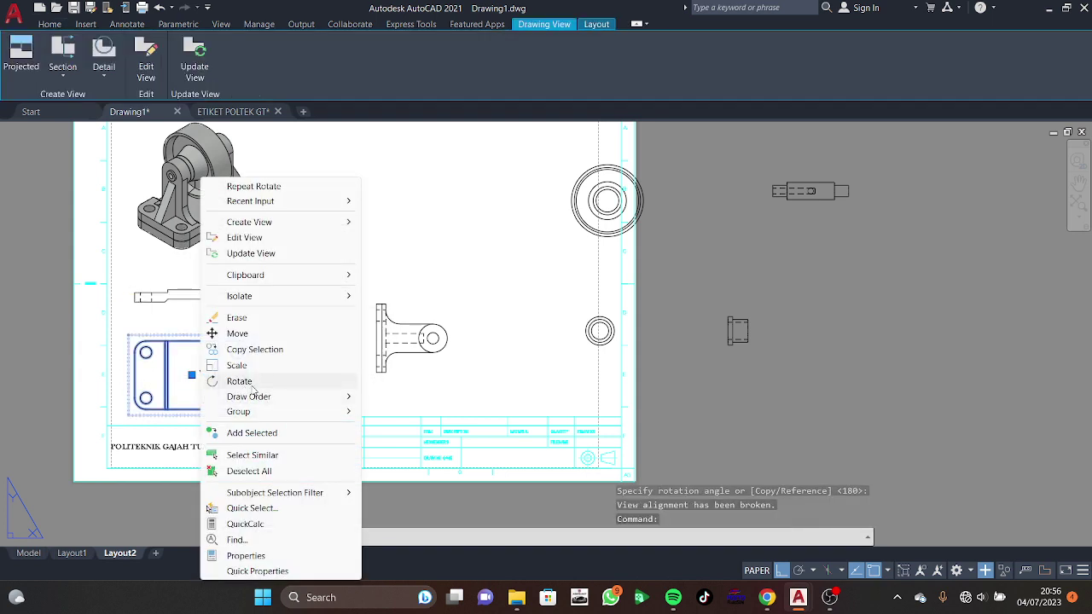
click(235, 381)
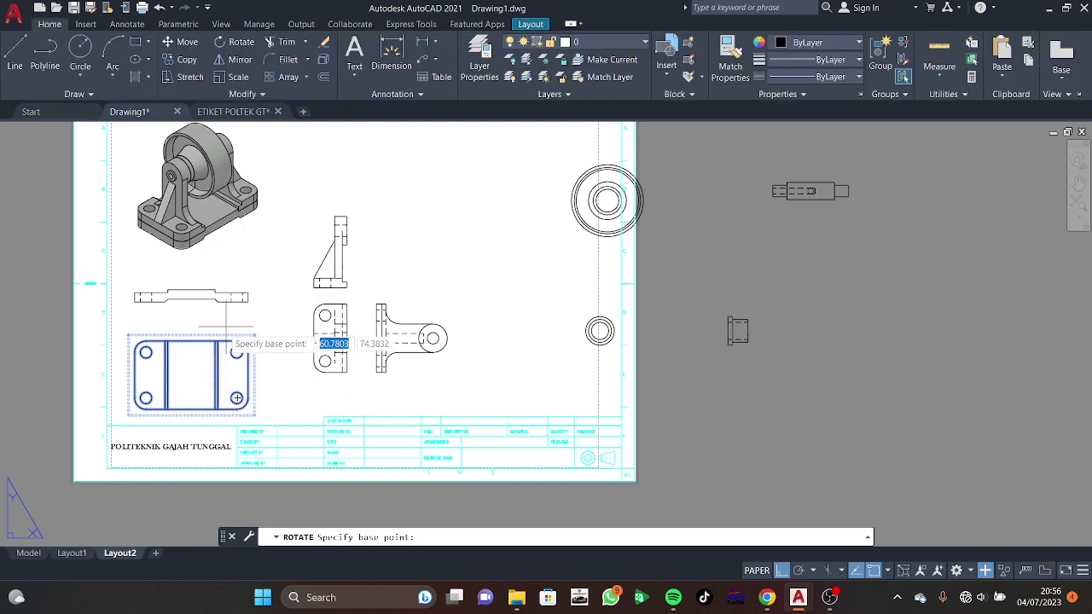
click(191, 408)
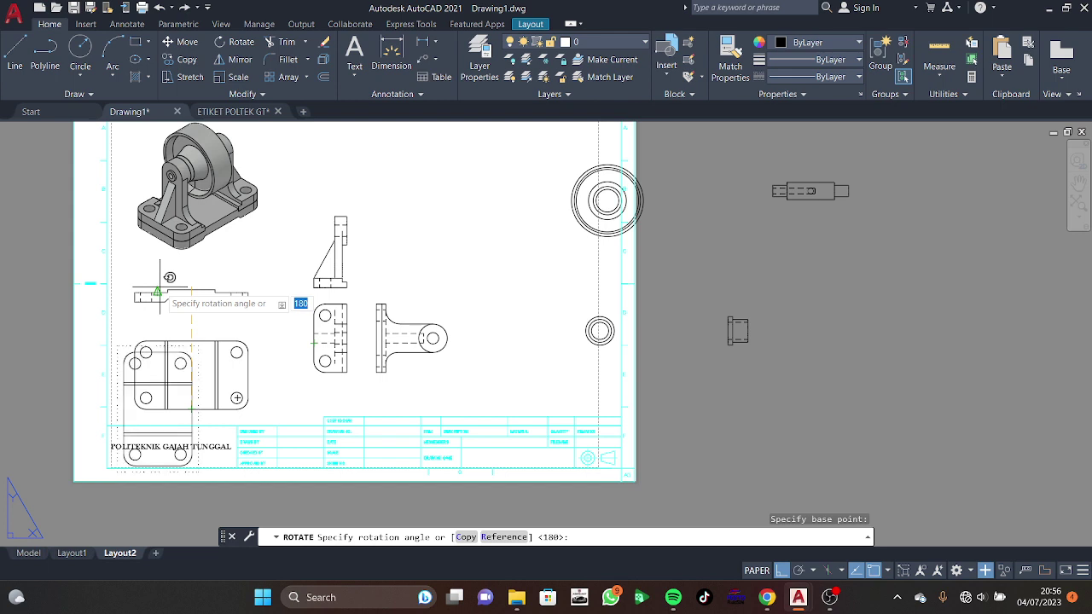
click(93, 316)
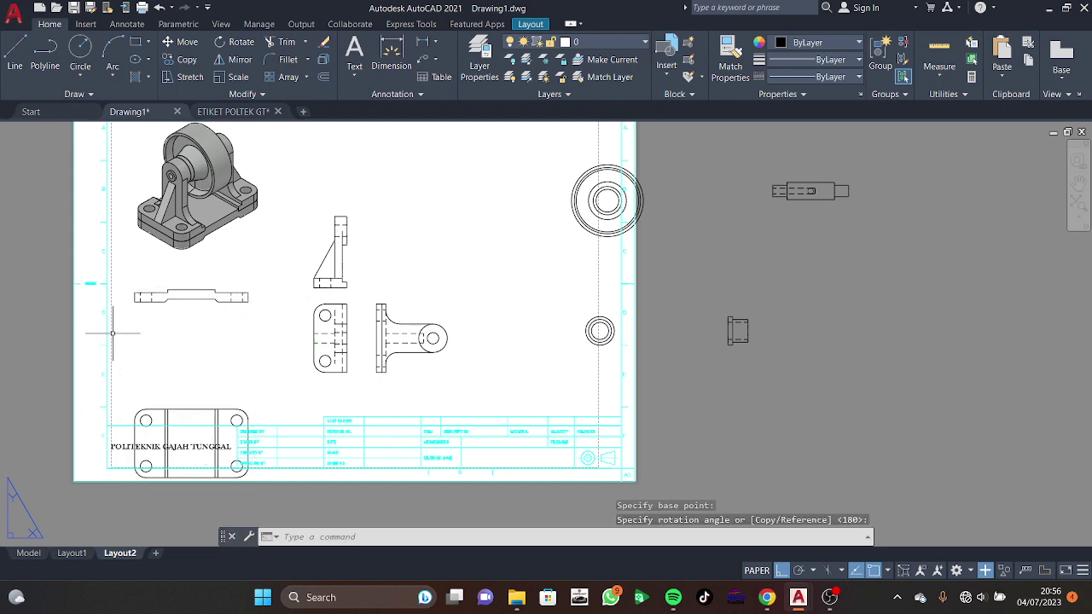
Step: Move the rotated plate view back under the base profile view
click(191, 442)
click(193, 442)
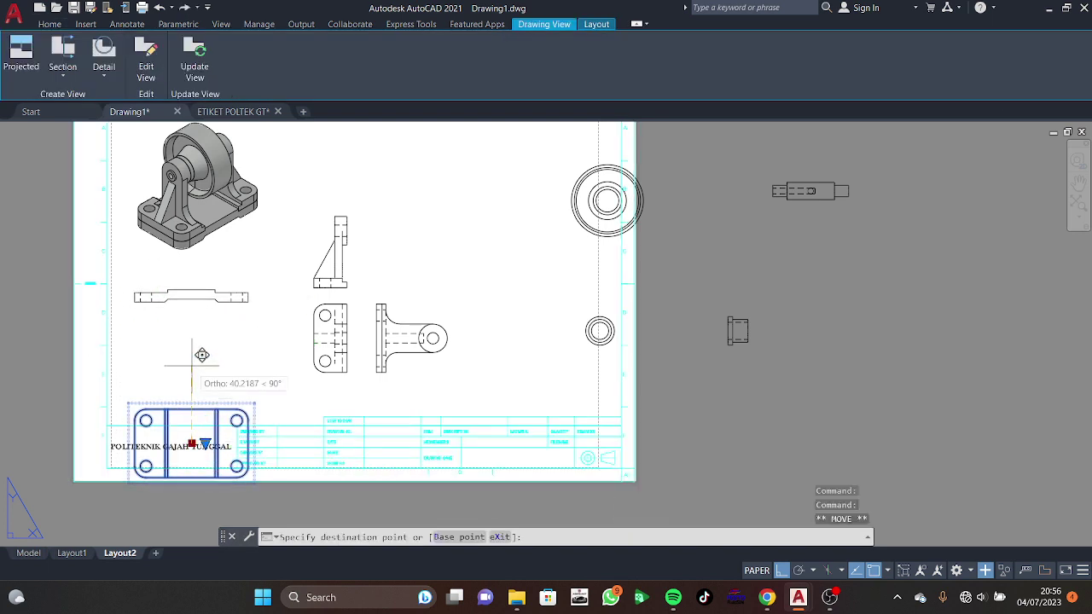
click(204, 352)
Step: Move the bush's circle and profile views onto the sheet, right of the bracket
middle_drag(463, 313, 383, 340)
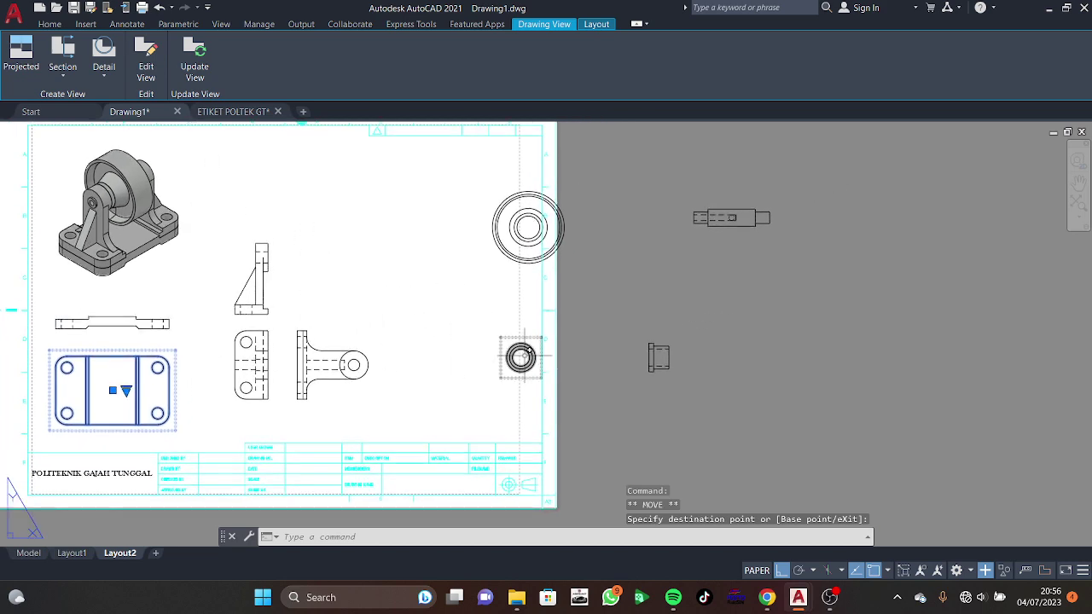
click(519, 356)
click(520, 356)
click(414, 362)
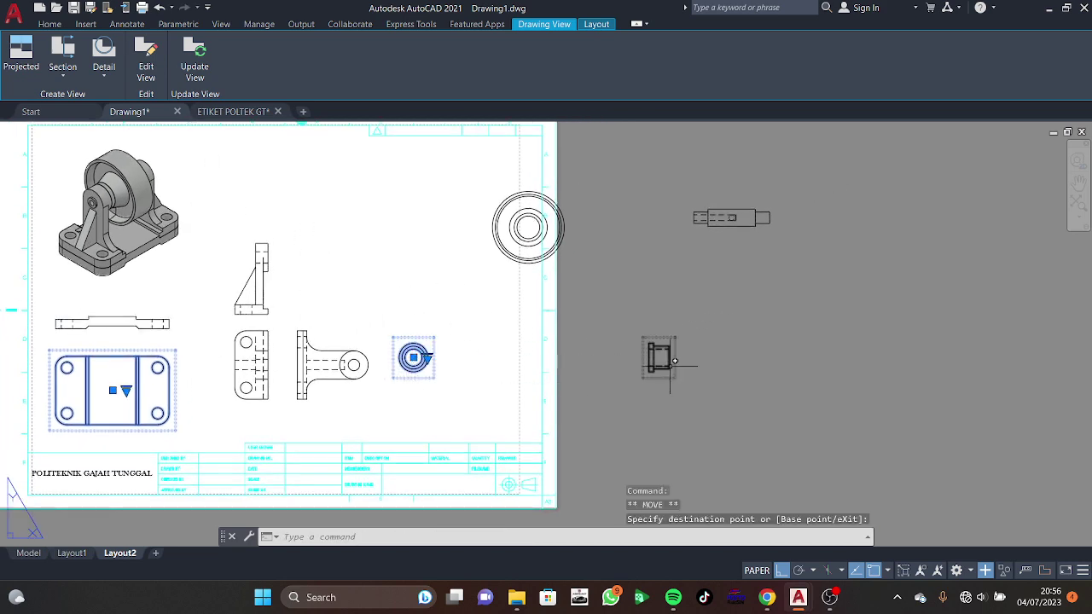
click(658, 357)
click(658, 357)
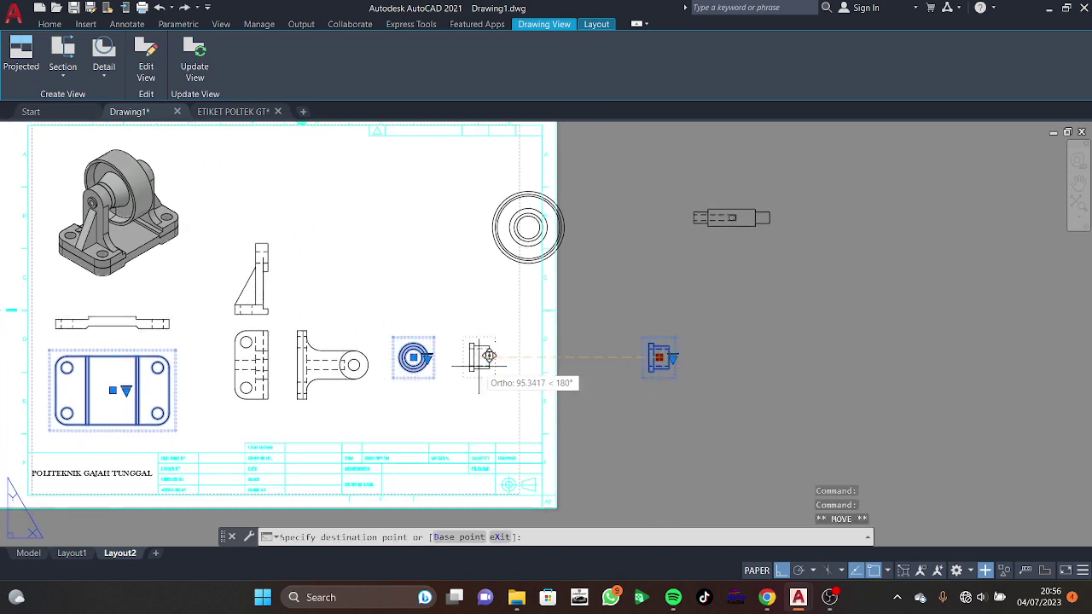
click(484, 358)
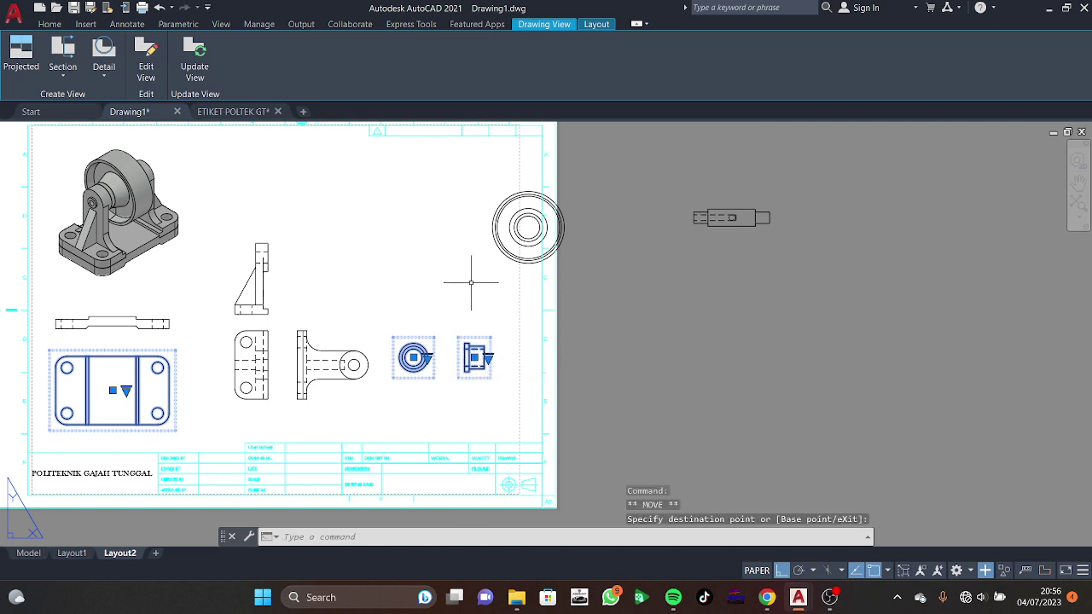
Step: Place the roller's circular view in the sheet's top-centre
middle_drag(515, 226, 595, 256)
click(595, 255)
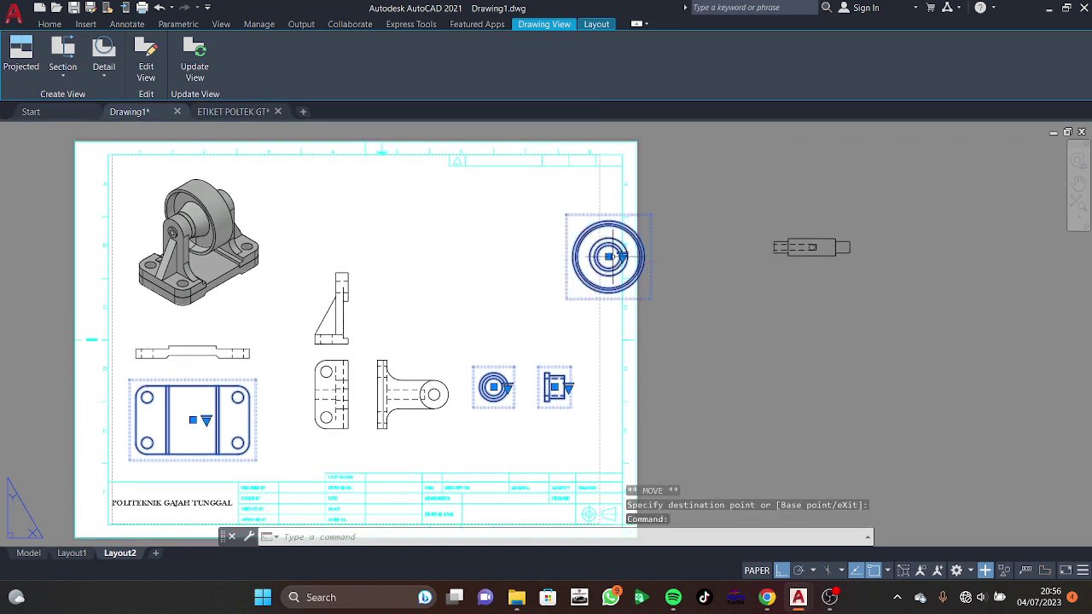
click(608, 256)
click(426, 247)
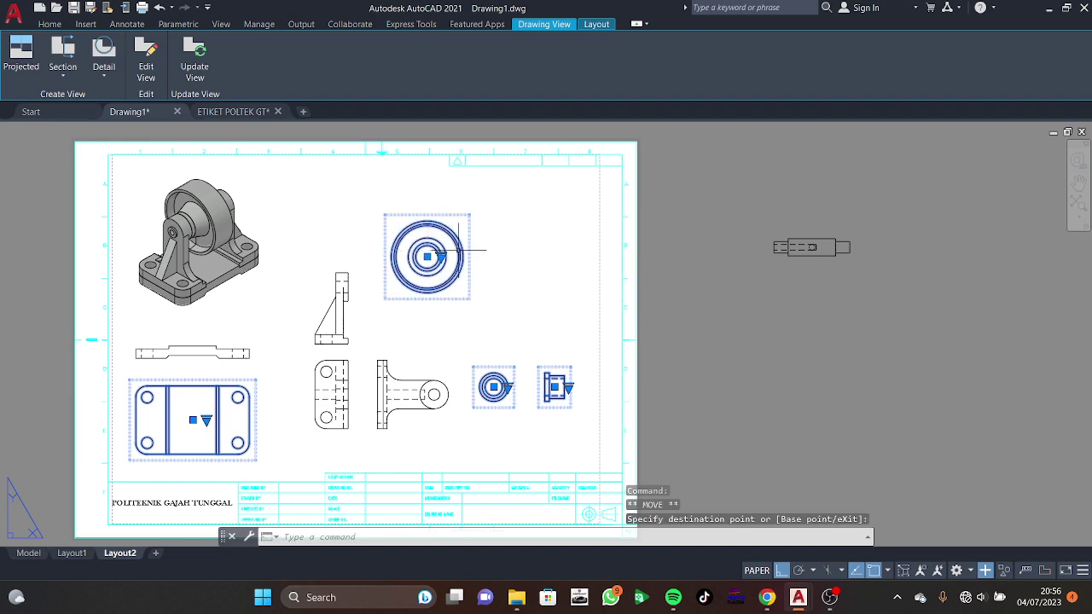
key(Escape)
click(426, 256)
Step: Cancel a first section attempt, reselect the roller view, and restart the section view
click(78, 53)
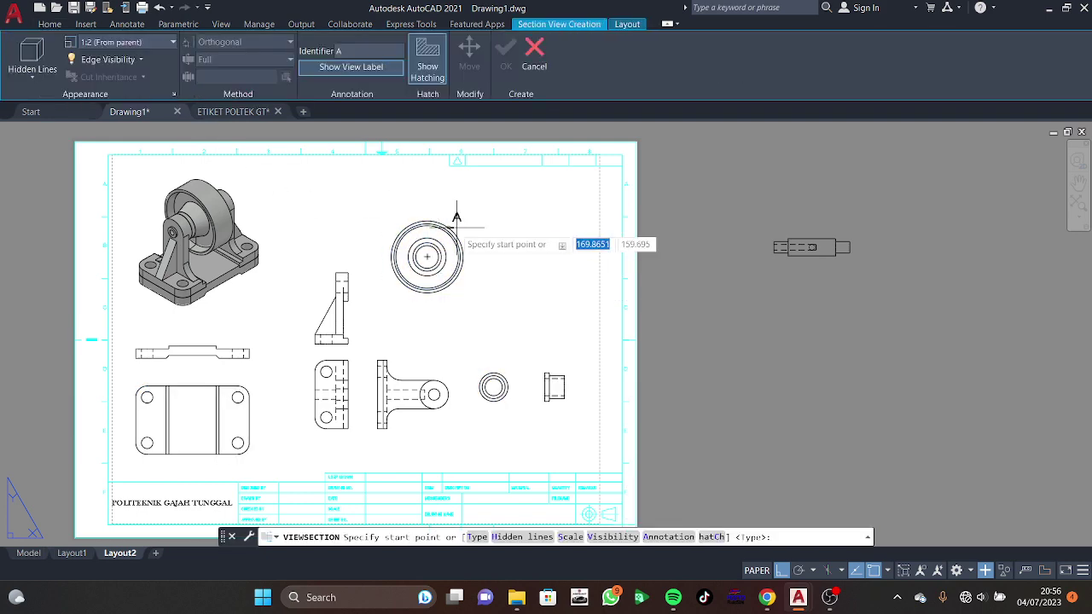
scroll(436, 221, up, 2)
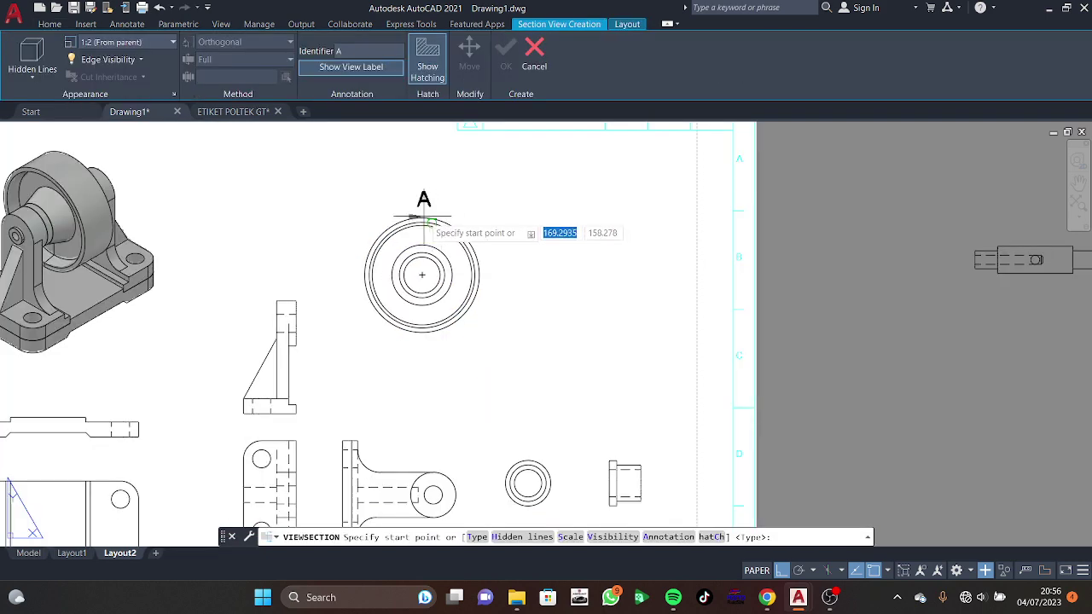
scroll(424, 226, up, 6)
scroll(402, 175, down, 2)
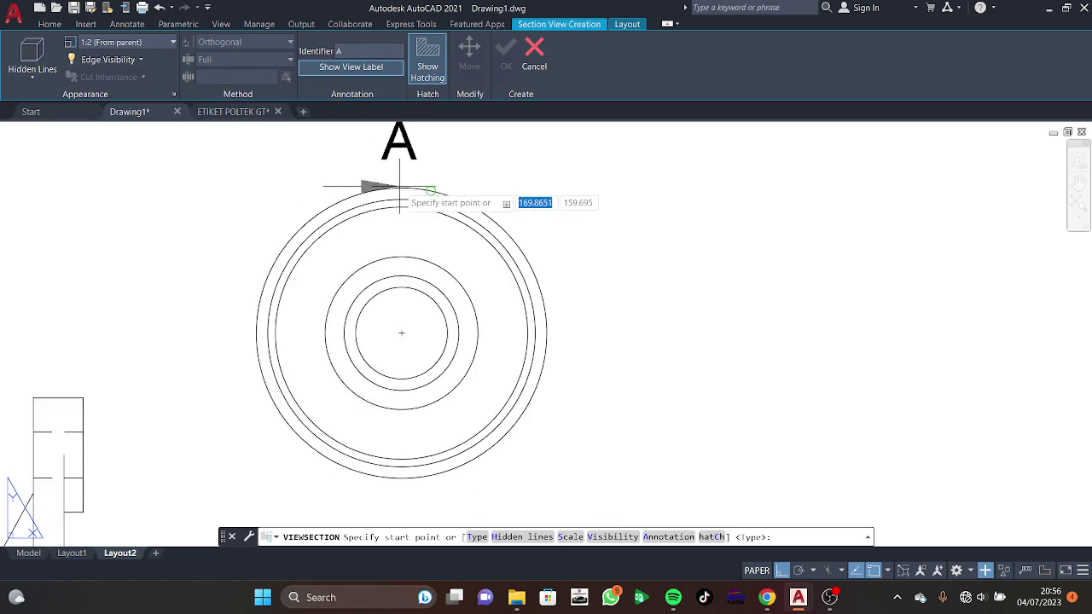
key(Escape)
click(433, 222)
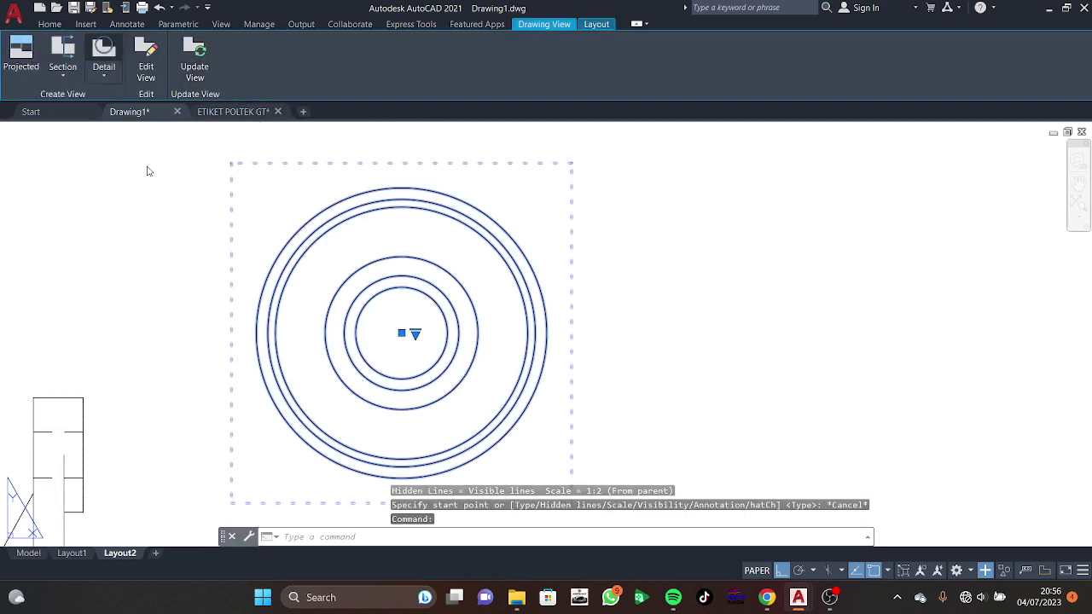
click(58, 45)
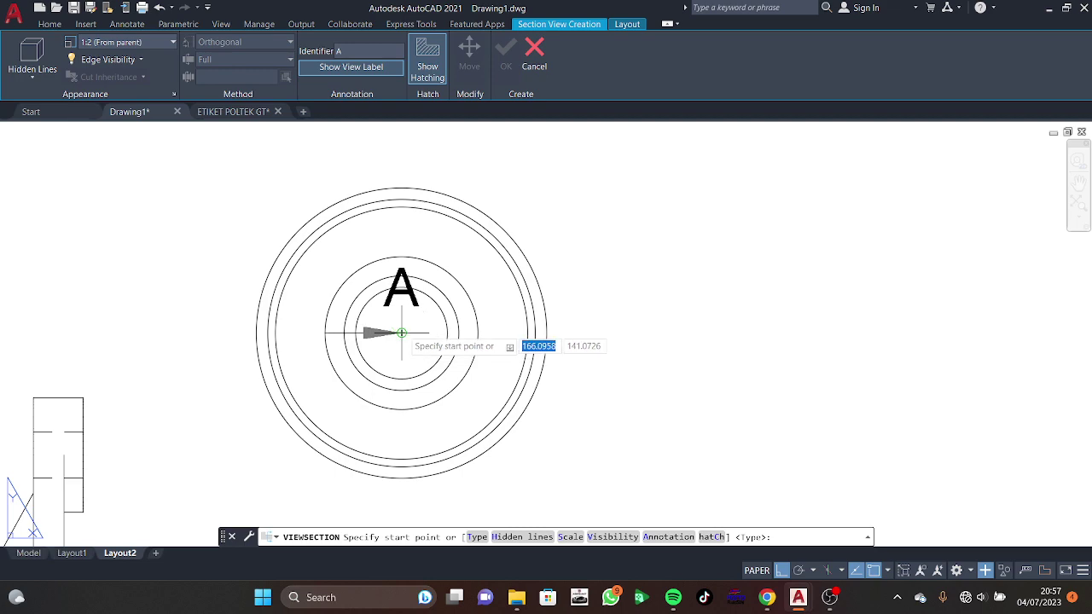
scroll(402, 332, down, 4)
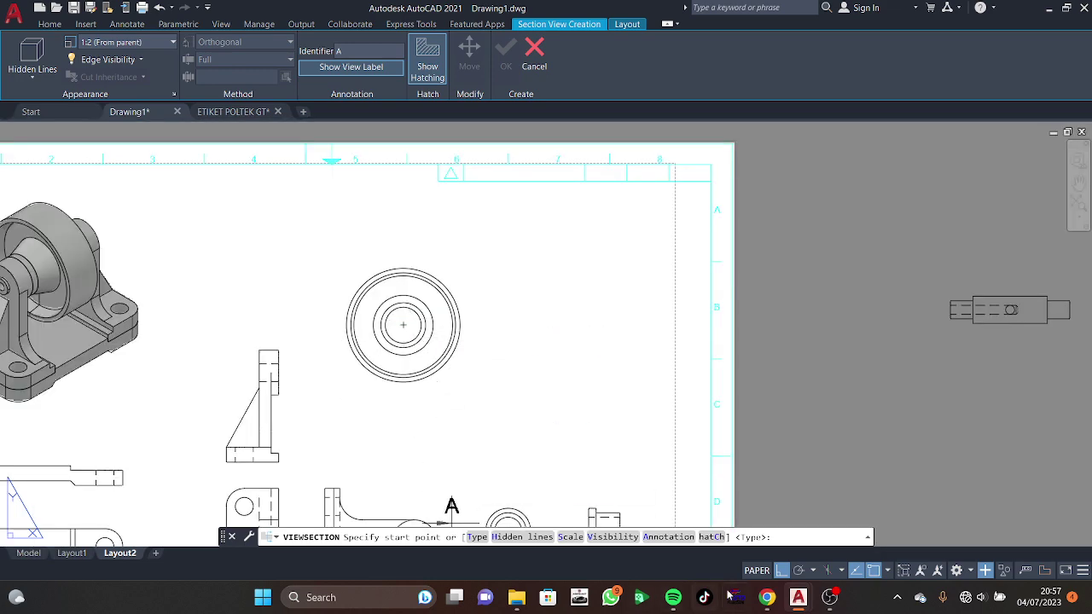
Step: Check the reference drawing in the browser, then return to AutoCAD
click(762, 588)
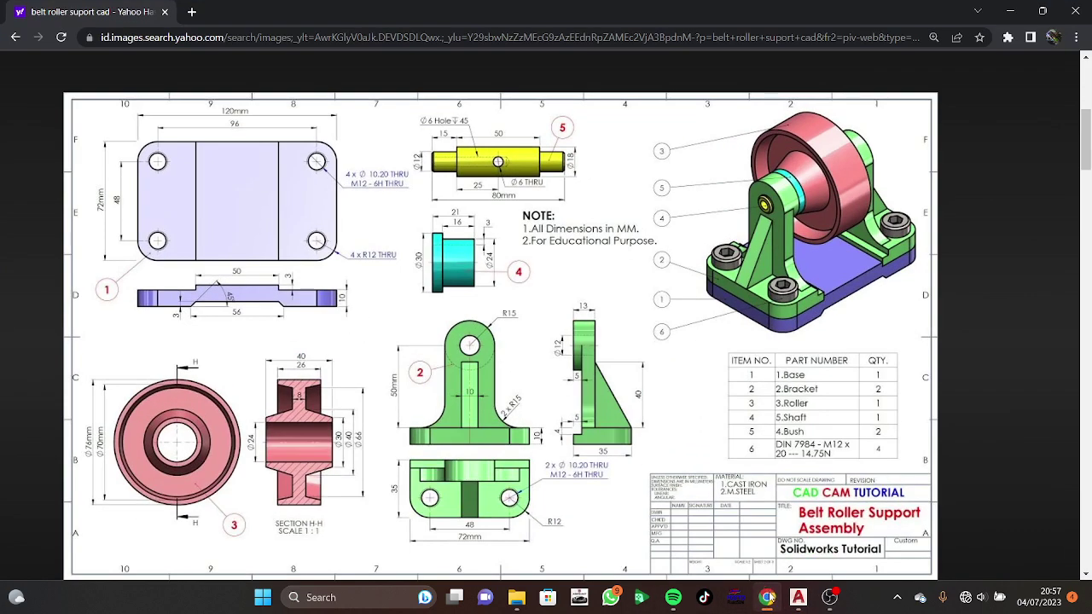
click(773, 608)
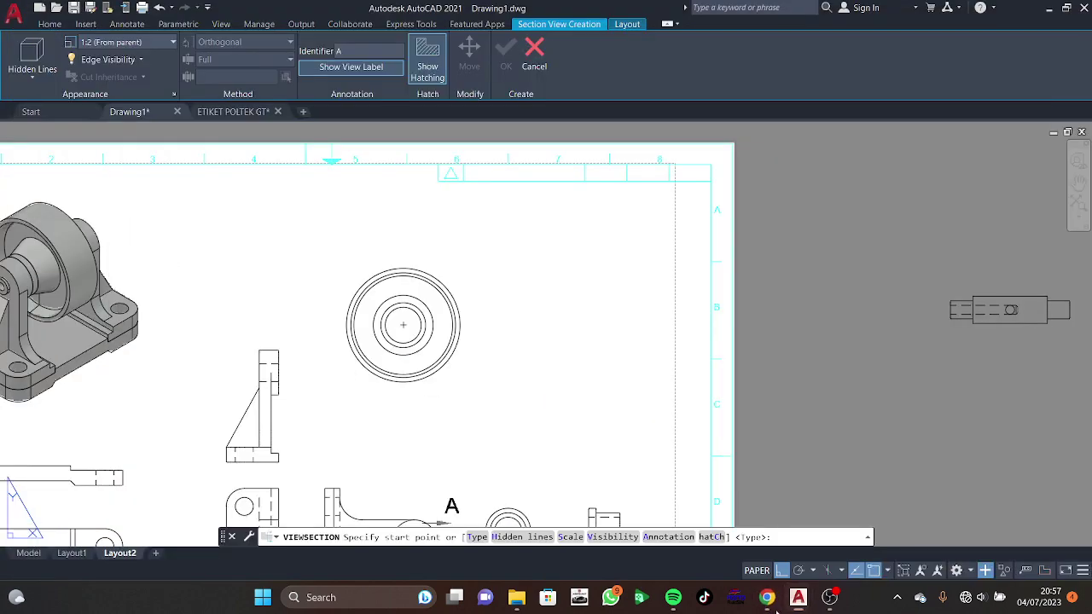
click(769, 609)
click(768, 599)
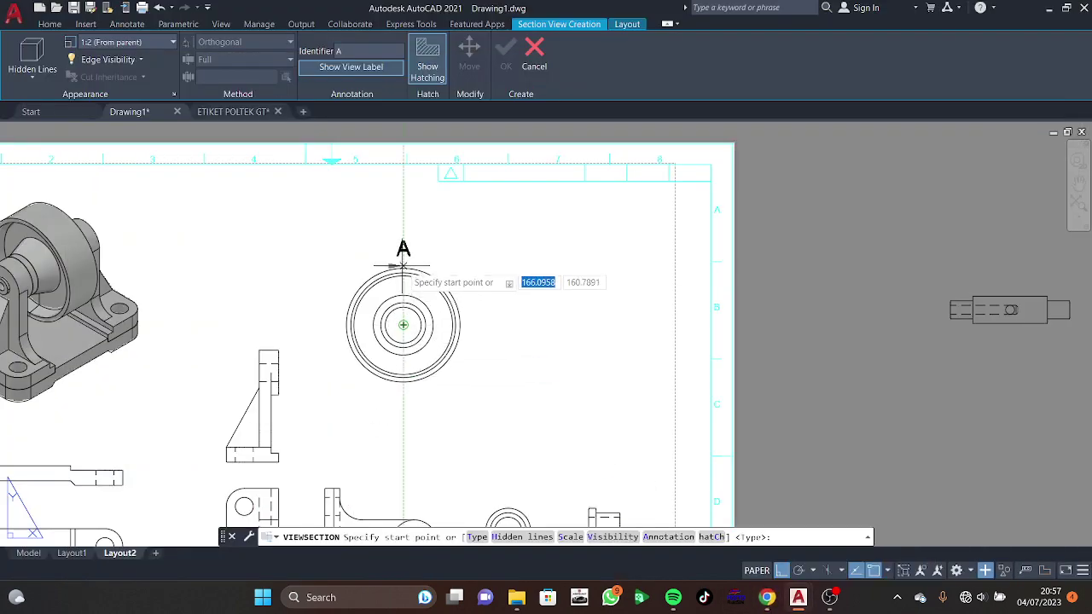
Step: Cut section A-A vertically through the roller, top to bottom, and place it on the right
scroll(404, 267, up, 4)
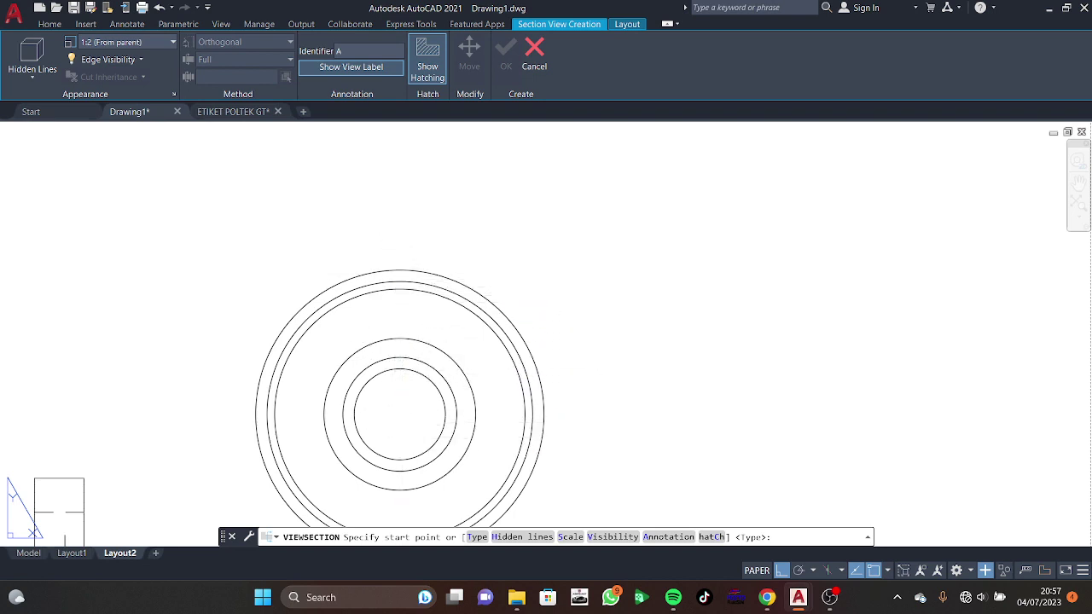
middle_drag(400, 418, 420, 311)
click(418, 164)
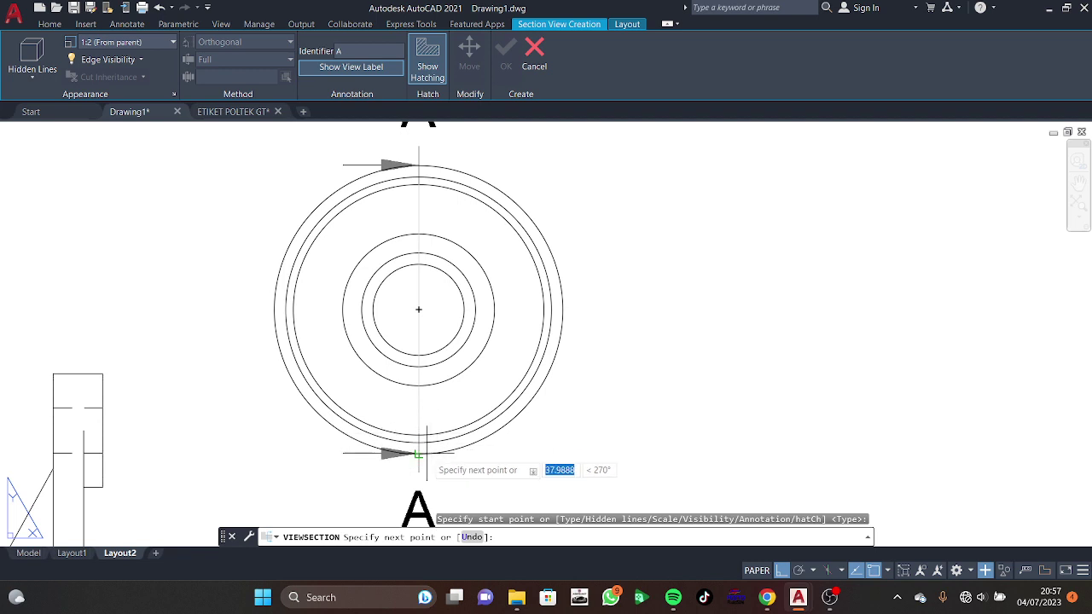
click(418, 454)
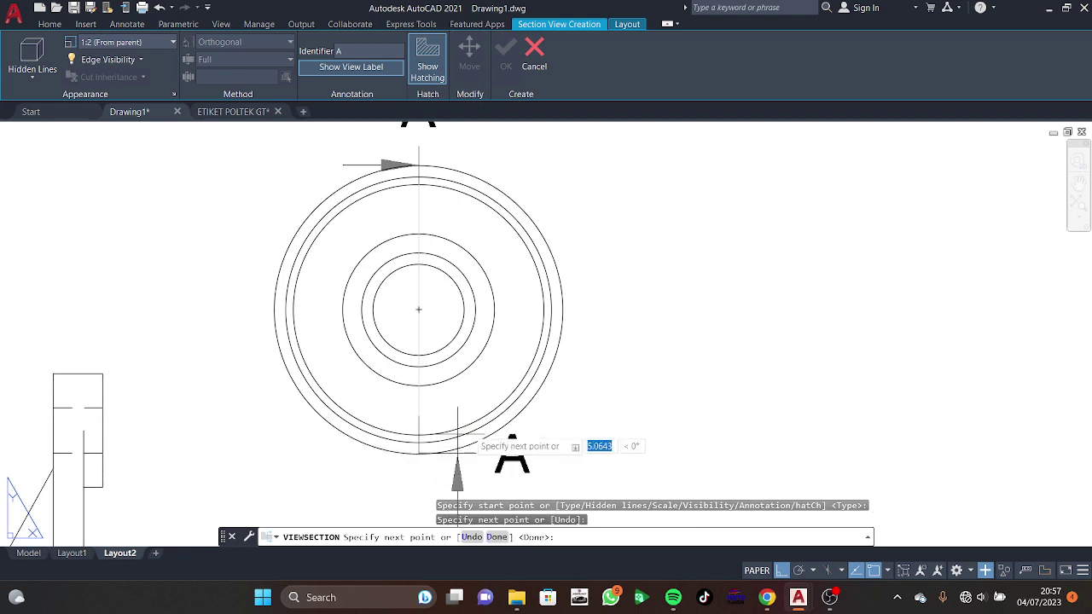
key(Return)
key(Down)
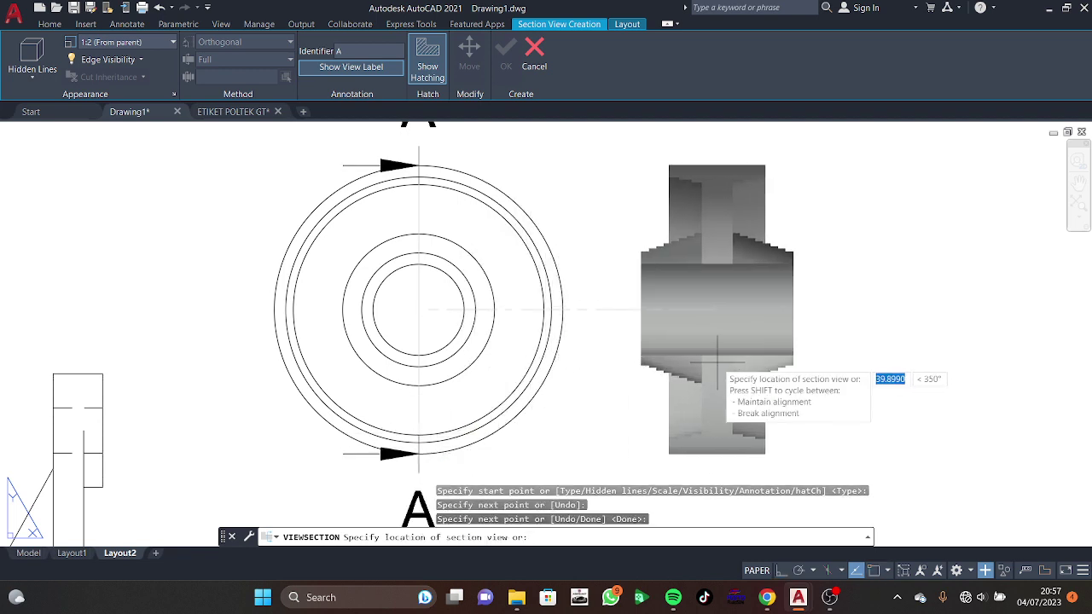
click(717, 363)
key(Return)
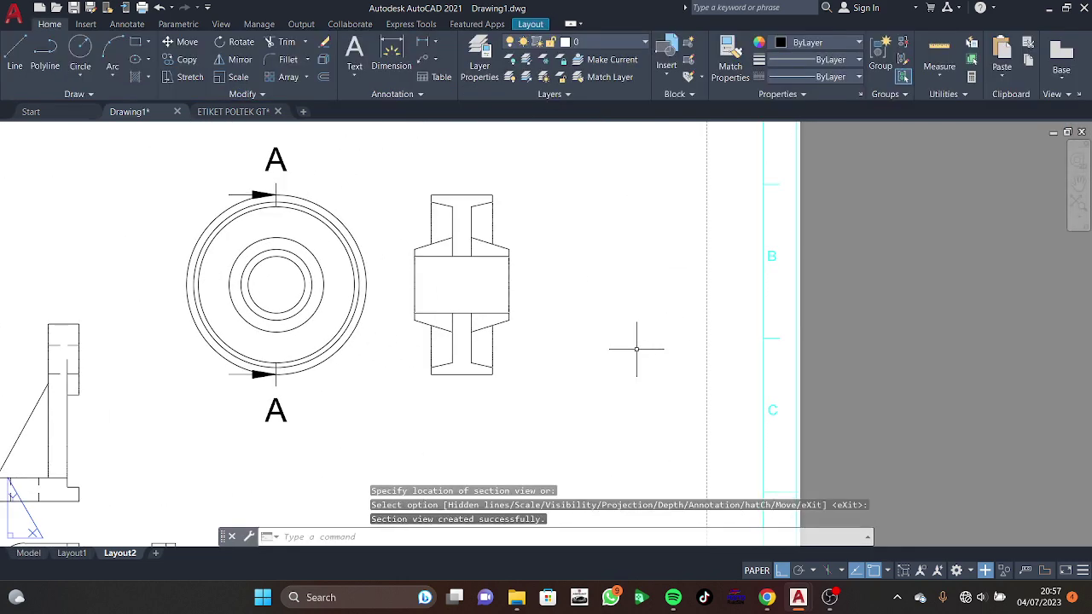
click(445, 274)
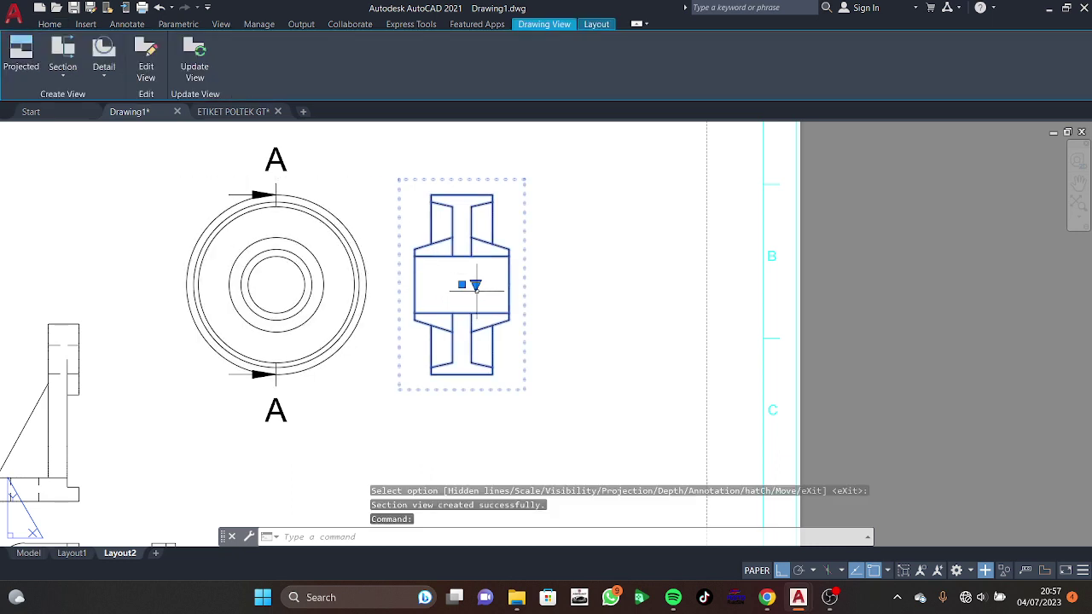
Step: Toggle Show Hatching on section view A-A
double_click(447, 242)
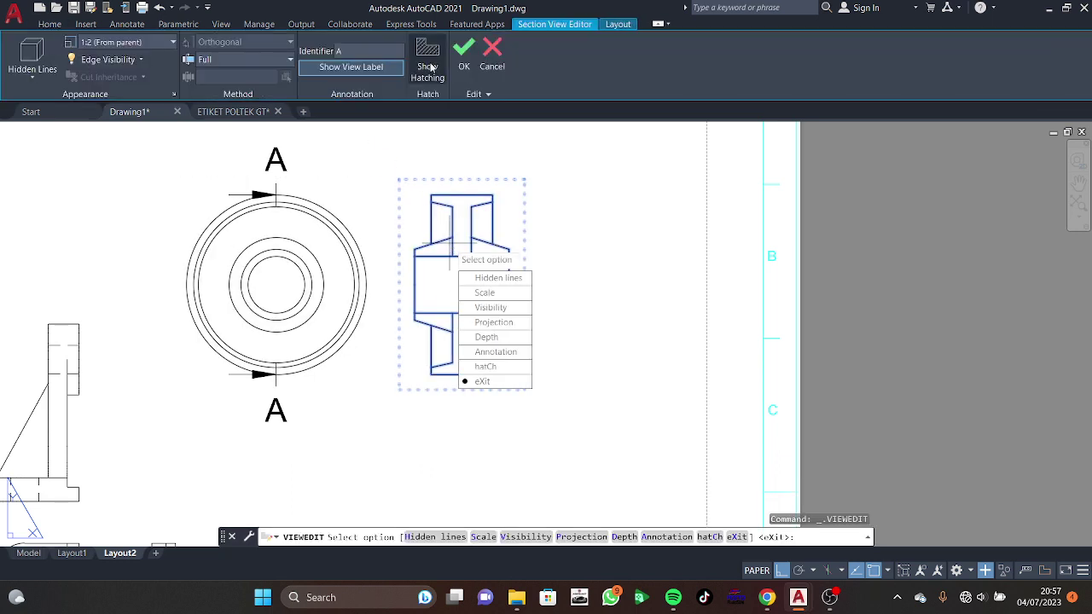
click(427, 61)
text(x)
key(Return)
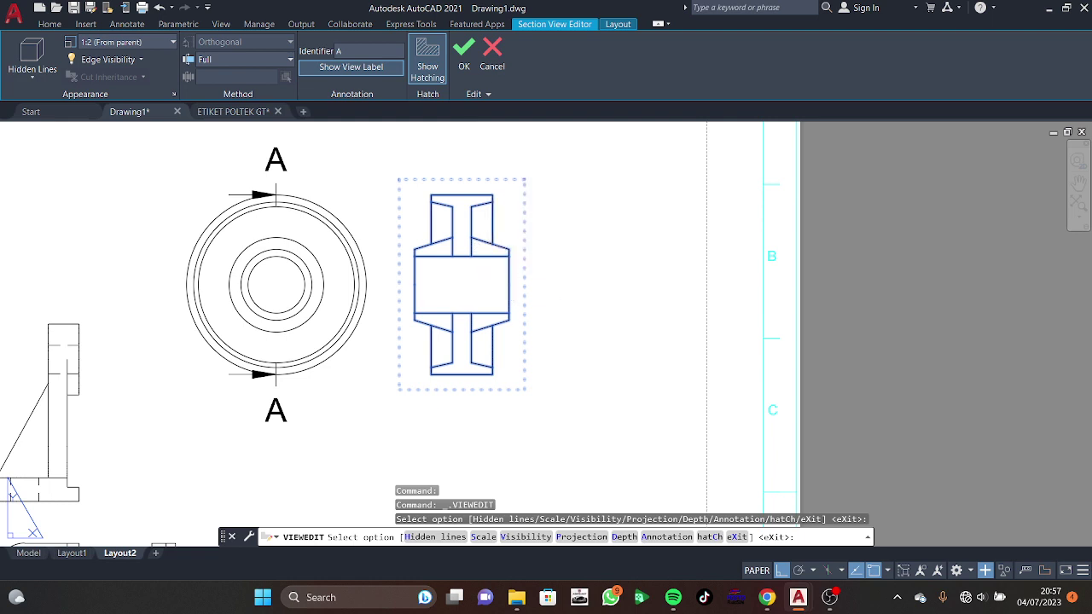
double_click(460, 207)
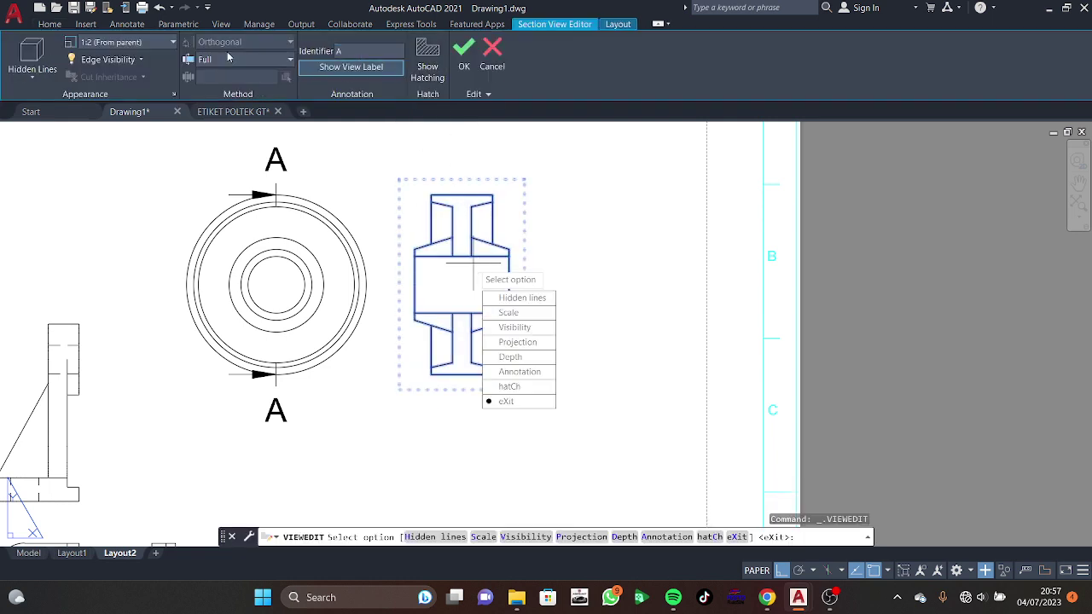
click(429, 83)
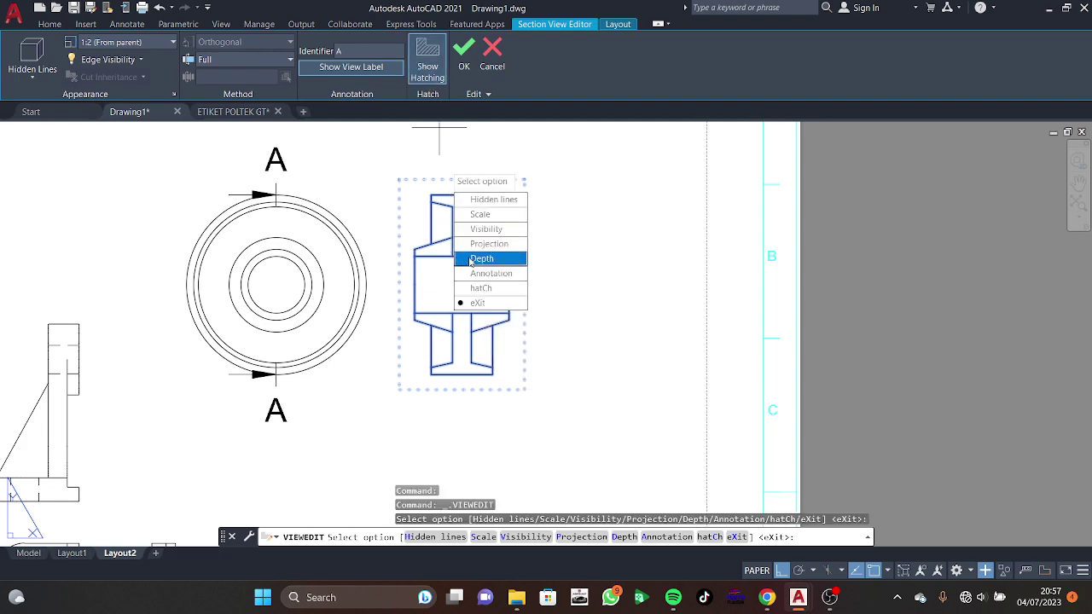
click(491, 303)
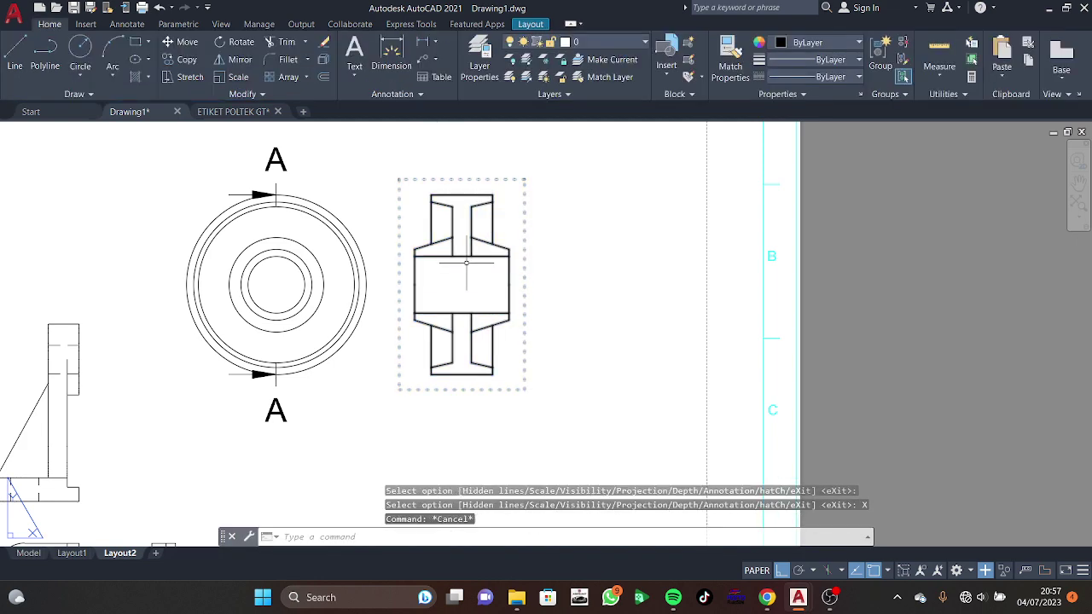
key(Escape)
key(Escape)
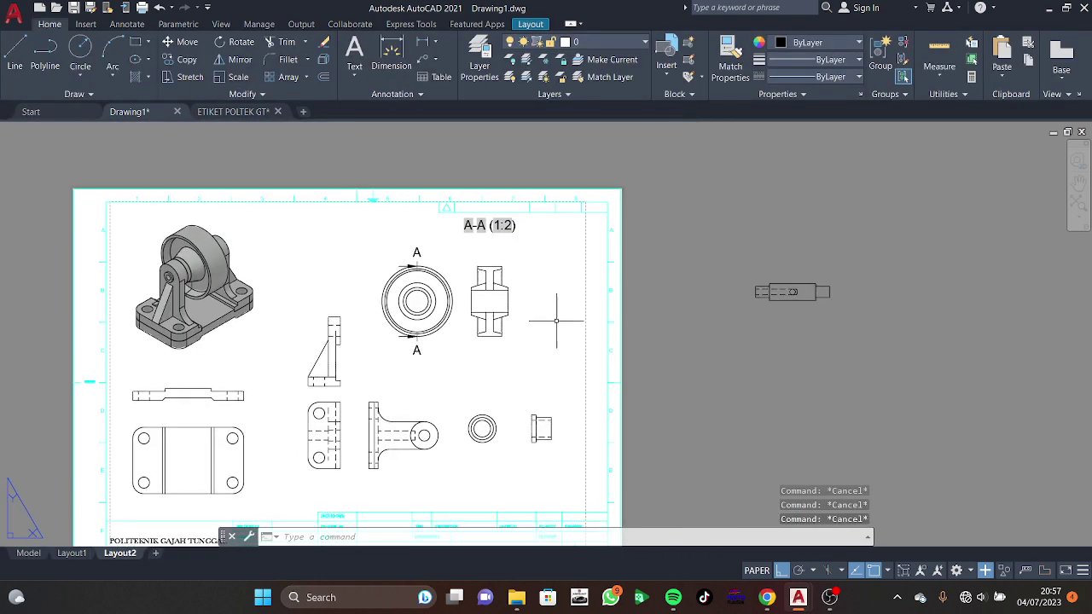
Step: Move the pin view from off the sheet to below section A-A
click(802, 292)
click(792, 292)
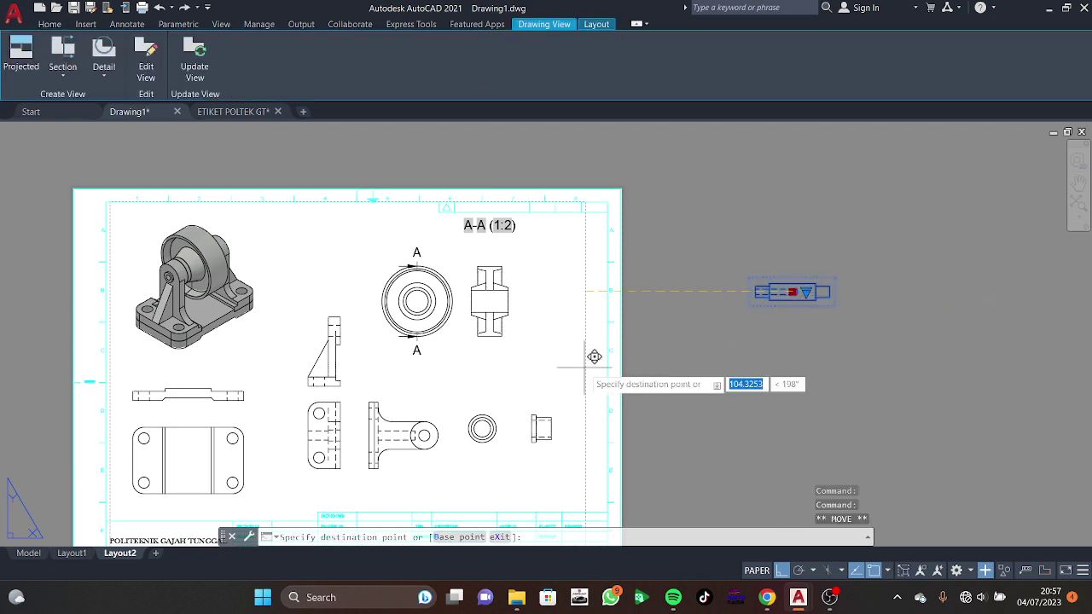
click(495, 380)
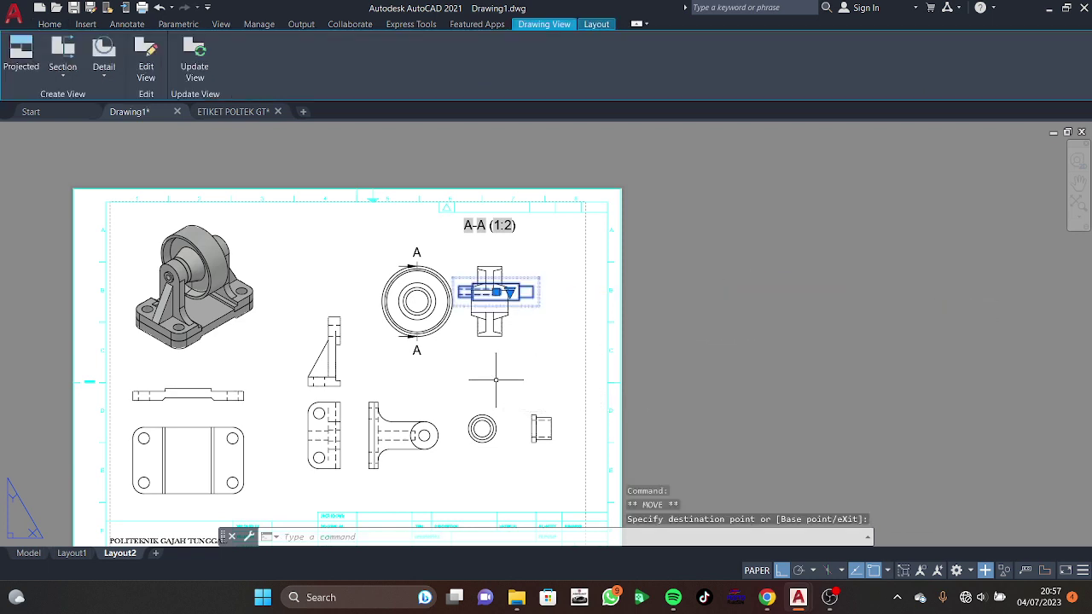
click(496, 292)
click(525, 337)
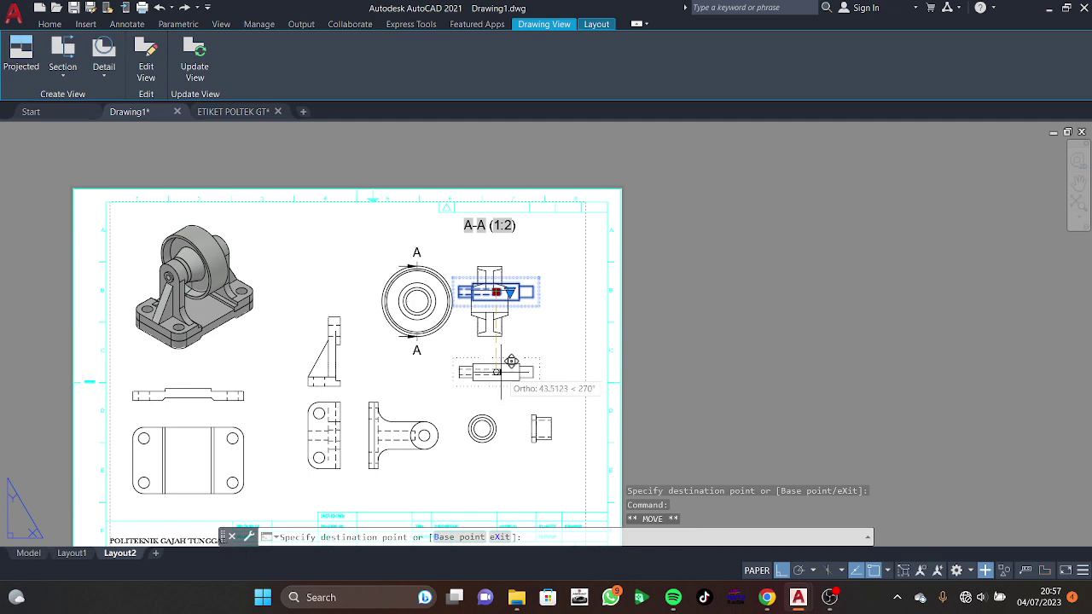
key(Escape)
Step: Pan and zoom to centre the drawing views on screen
scroll(565, 377, up, 2)
scroll(532, 358, up, 2)
middle_drag(531, 358, 636, 371)
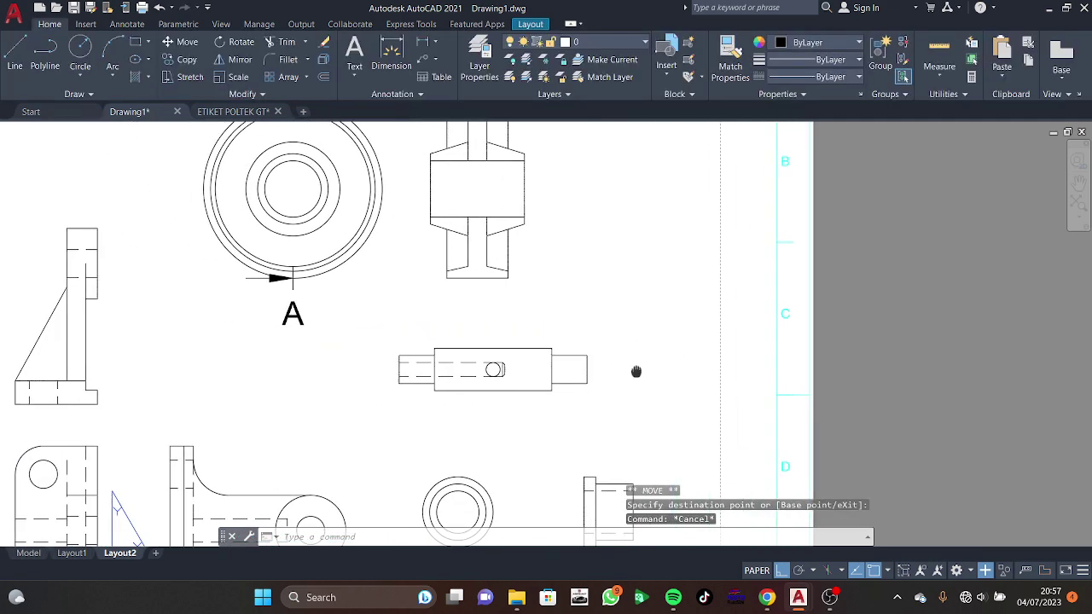
scroll(852, 355, down, 4)
scroll(672, 368, up, 1)
scroll(673, 368, up, 1)
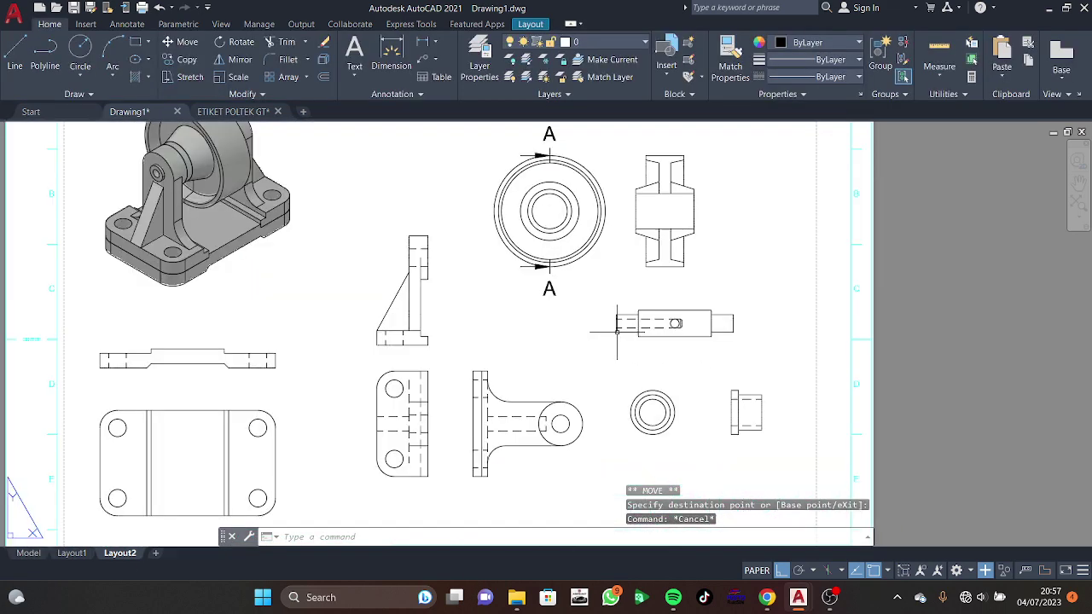
middle_drag(372, 112, 419, 106)
click(392, 55)
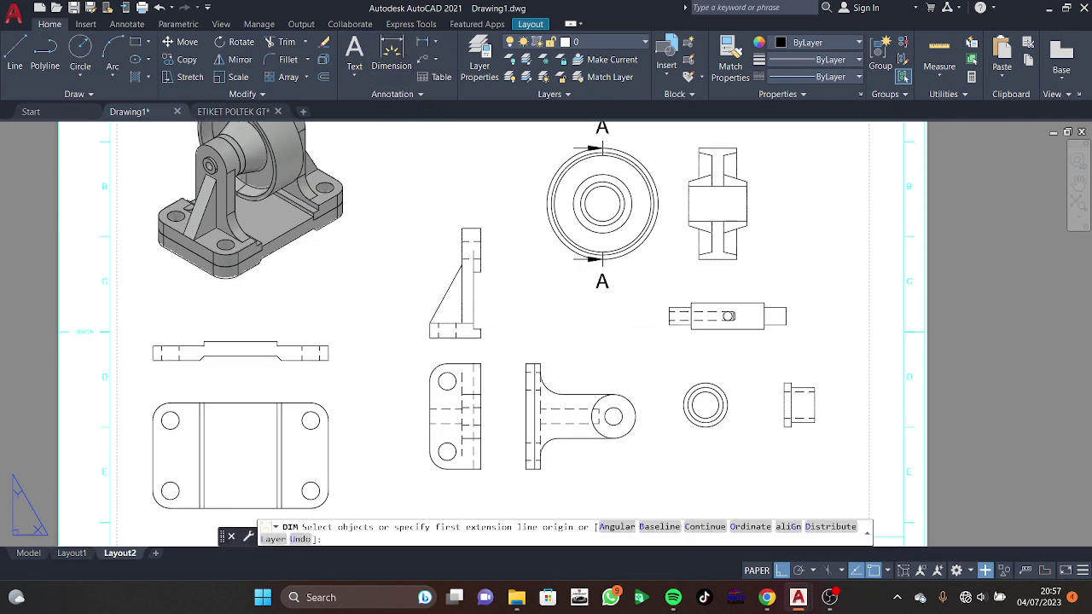
Step: Dimension the base plate's R12 corner radius and Ø12 corner hole
middle_drag(305, 423, 362, 355)
scroll(361, 355, up, 2)
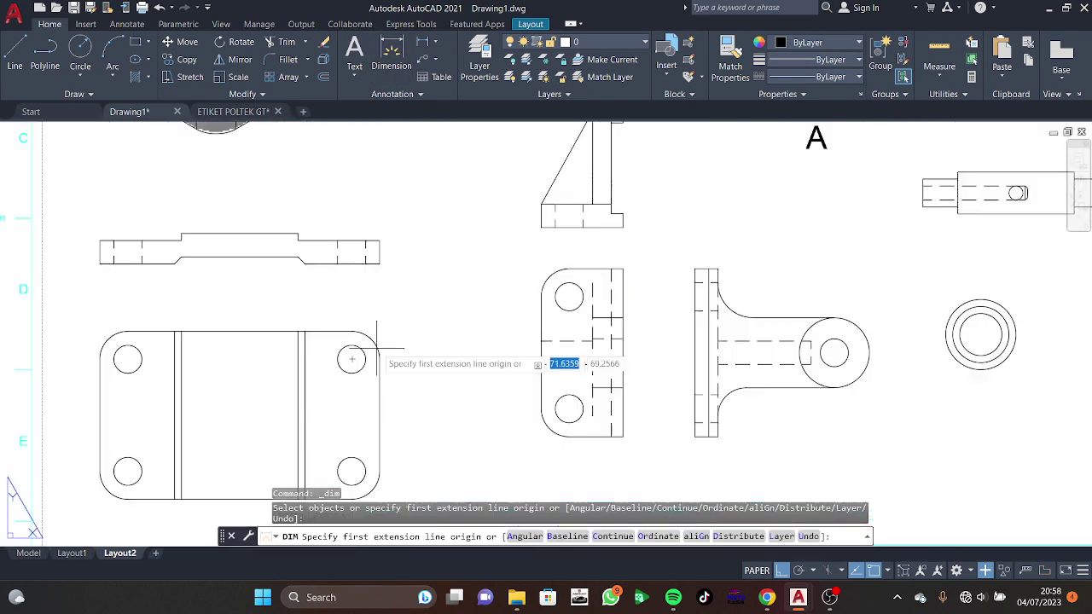
scroll(364, 344, up, 2)
click(354, 343)
click(357, 345)
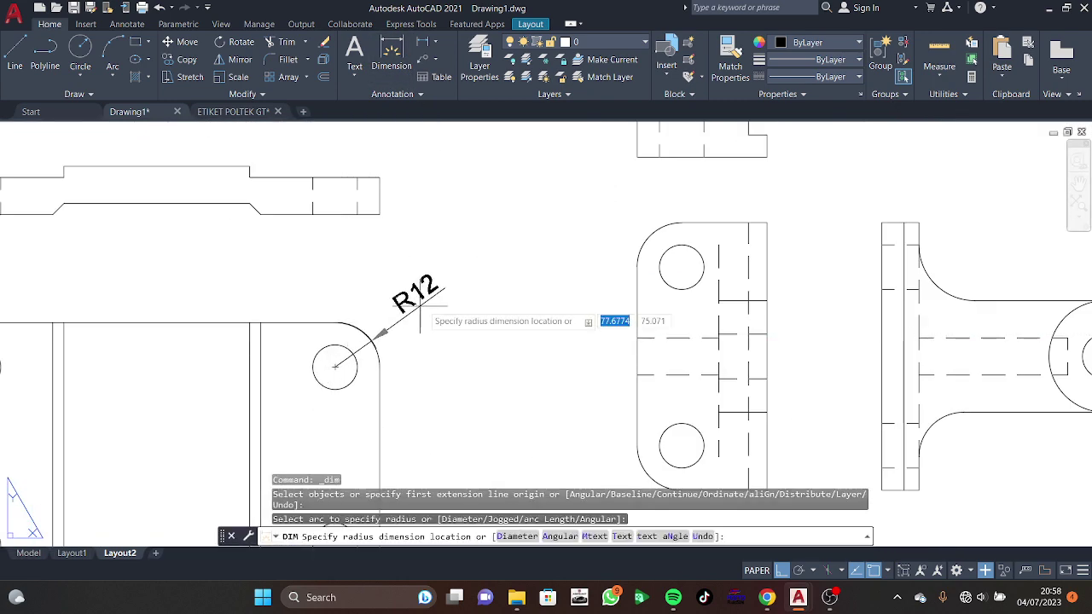
click(410, 312)
click(335, 365)
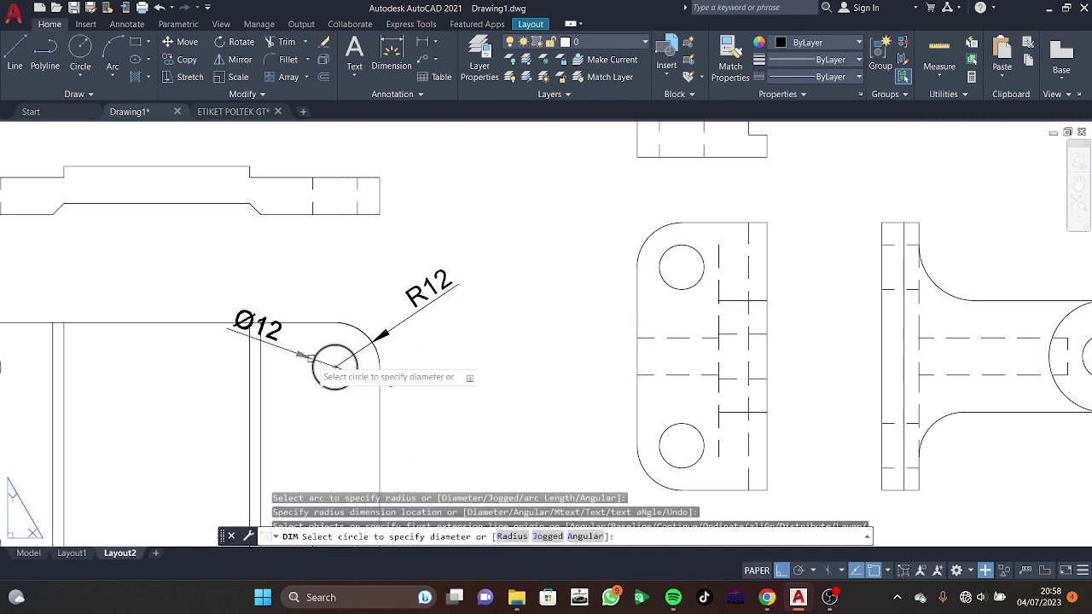
click(335, 365)
click(452, 365)
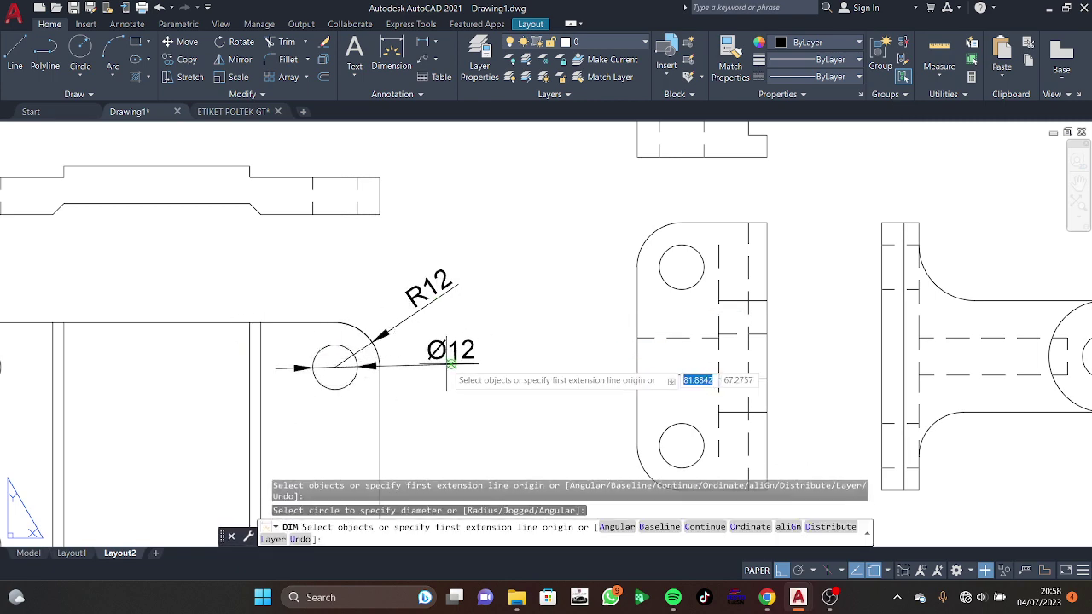
Step: Add the 10 thickness and 3 step height dimensions to the plate's side profile
middle_drag(383, 194, 501, 246)
click(498, 228)
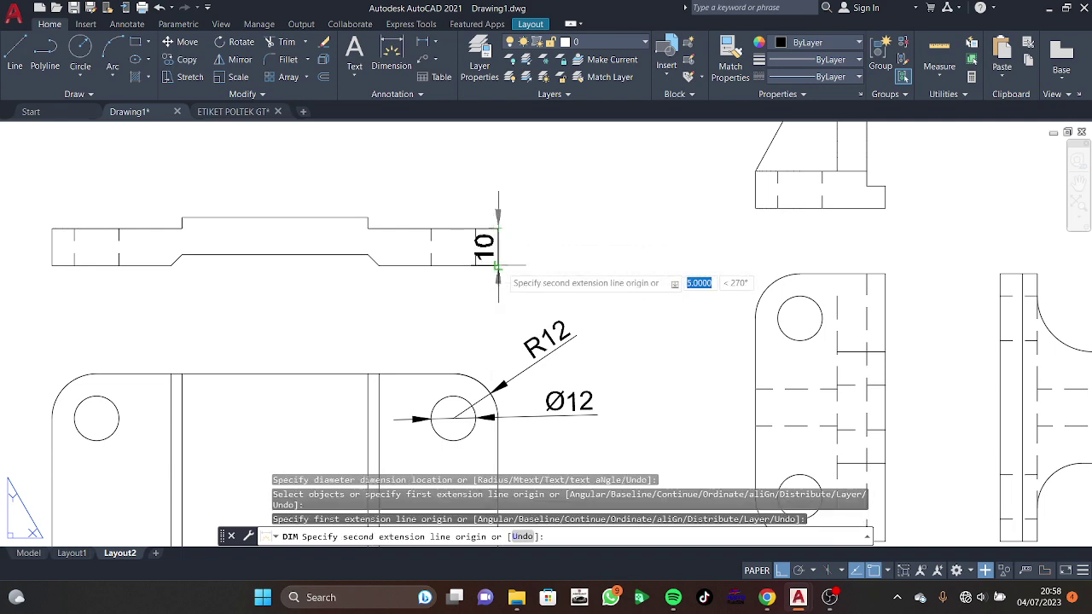
click(498, 265)
click(541, 266)
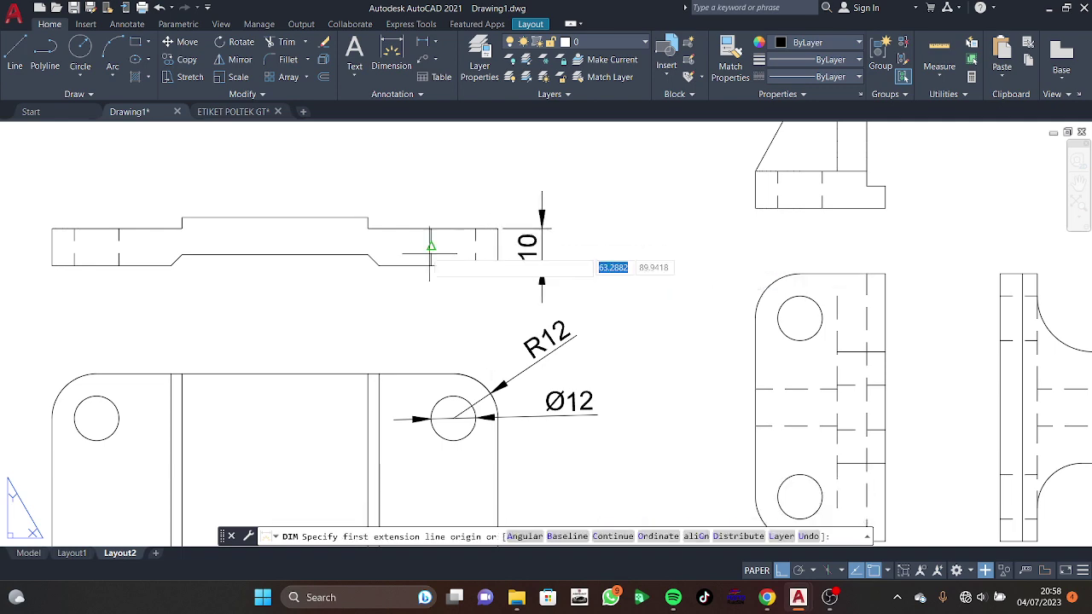
click(367, 219)
click(367, 229)
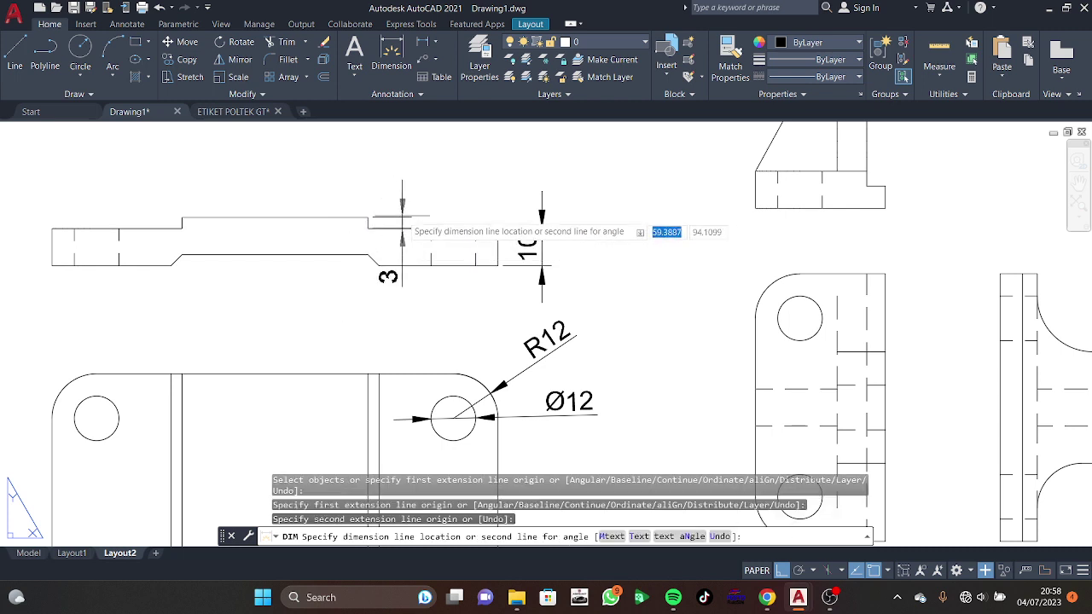
key(Escape)
click(392, 56)
click(368, 218)
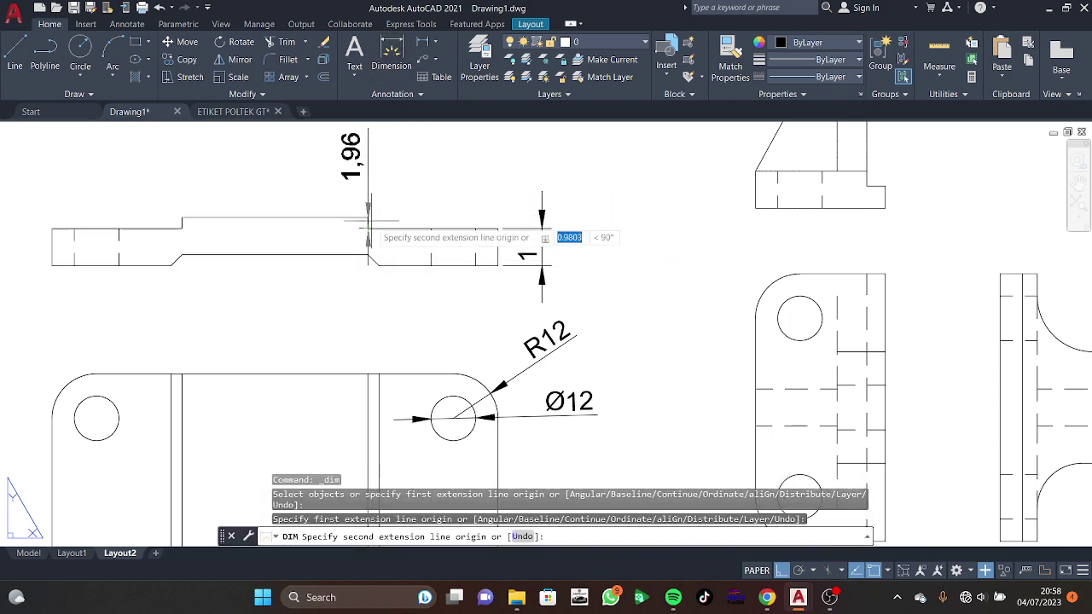
click(367, 218)
click(394, 223)
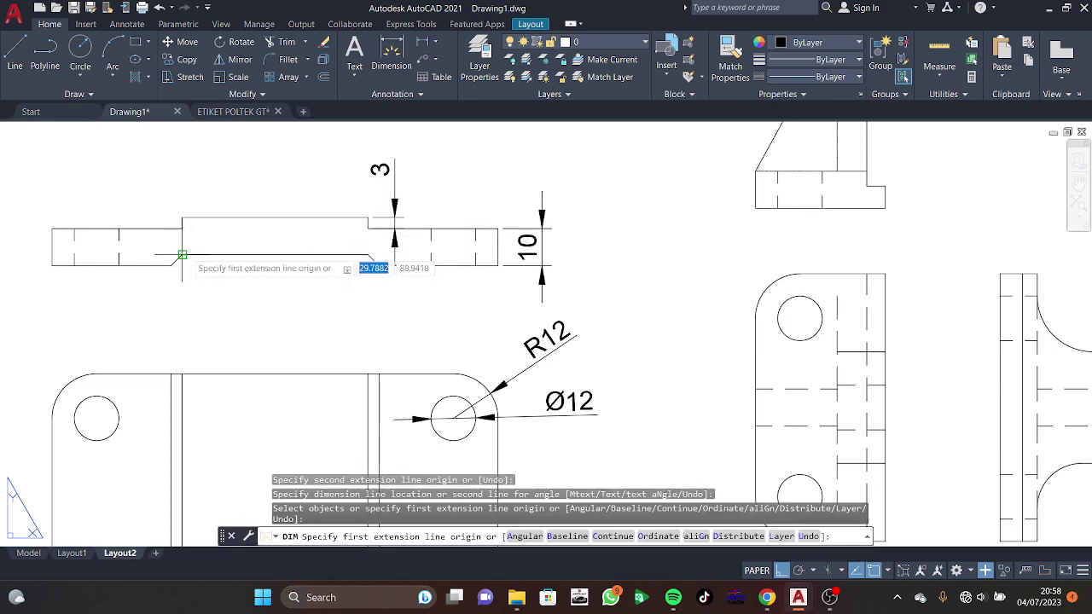
Step: Add the profile's left 3 recess depth, 50 top length, and 56 bottom length
click(182, 254)
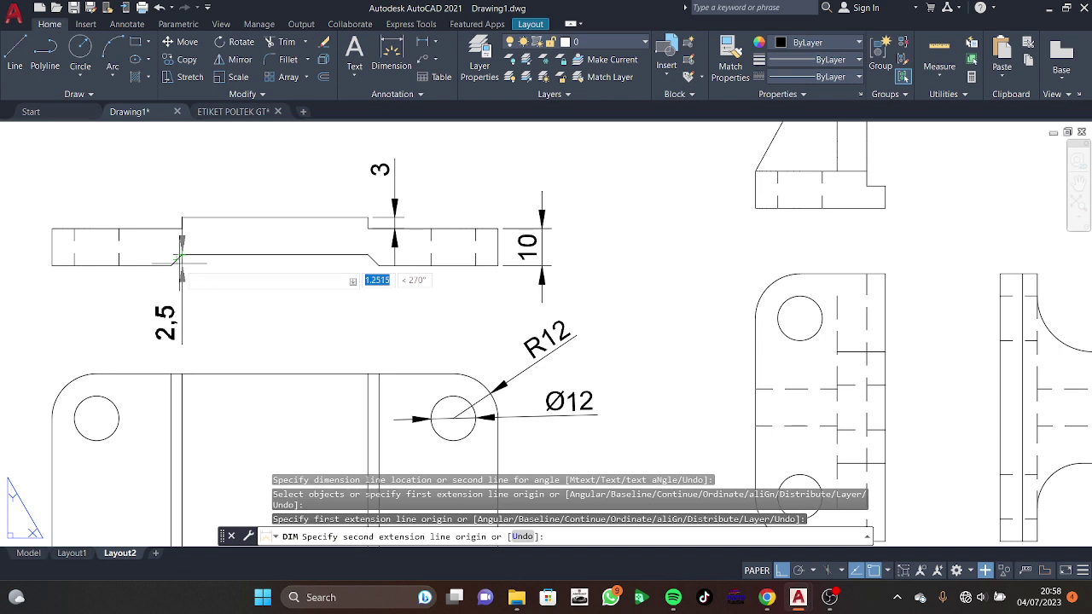
click(181, 263)
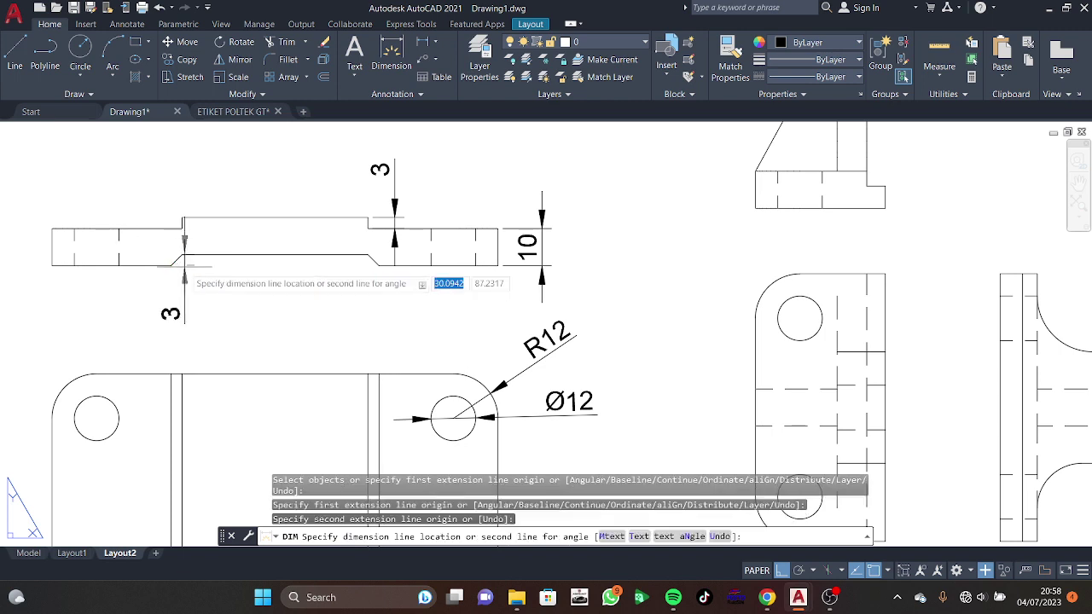
click(171, 265)
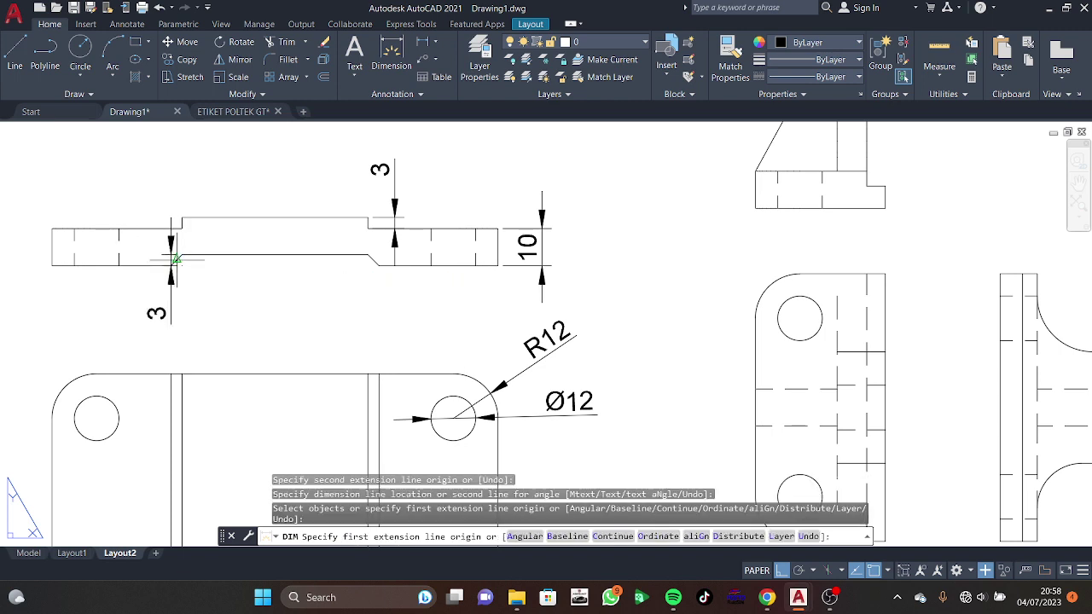
click(196, 219)
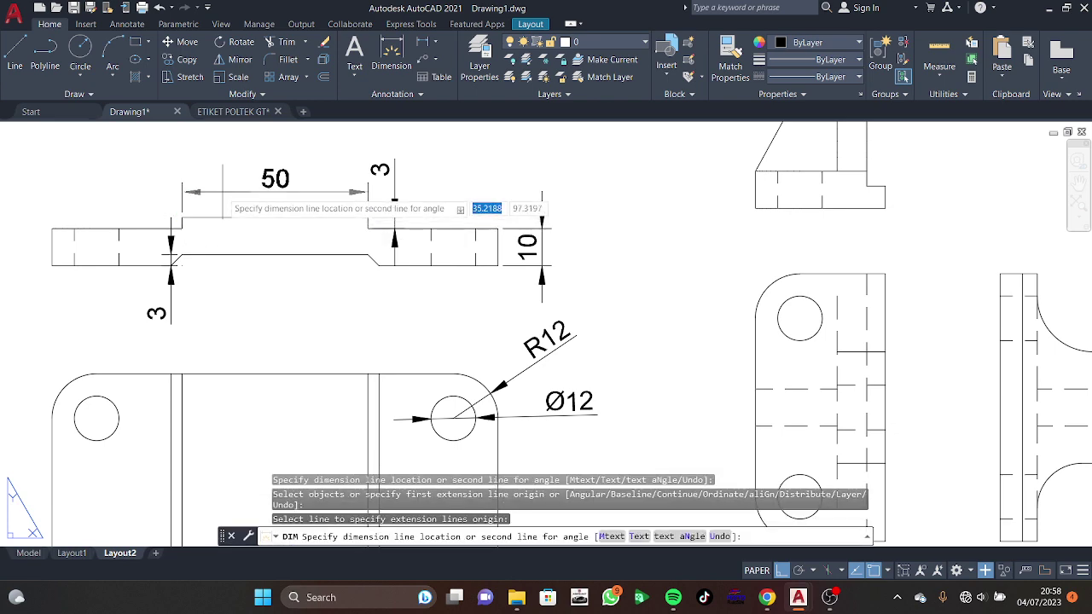
click(220, 190)
click(171, 265)
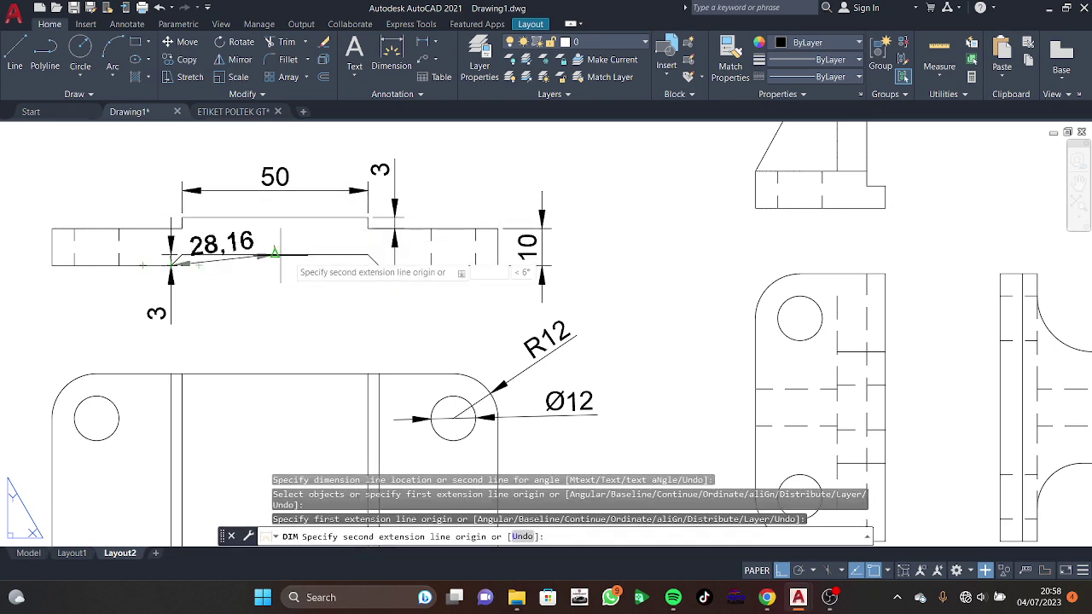
click(378, 266)
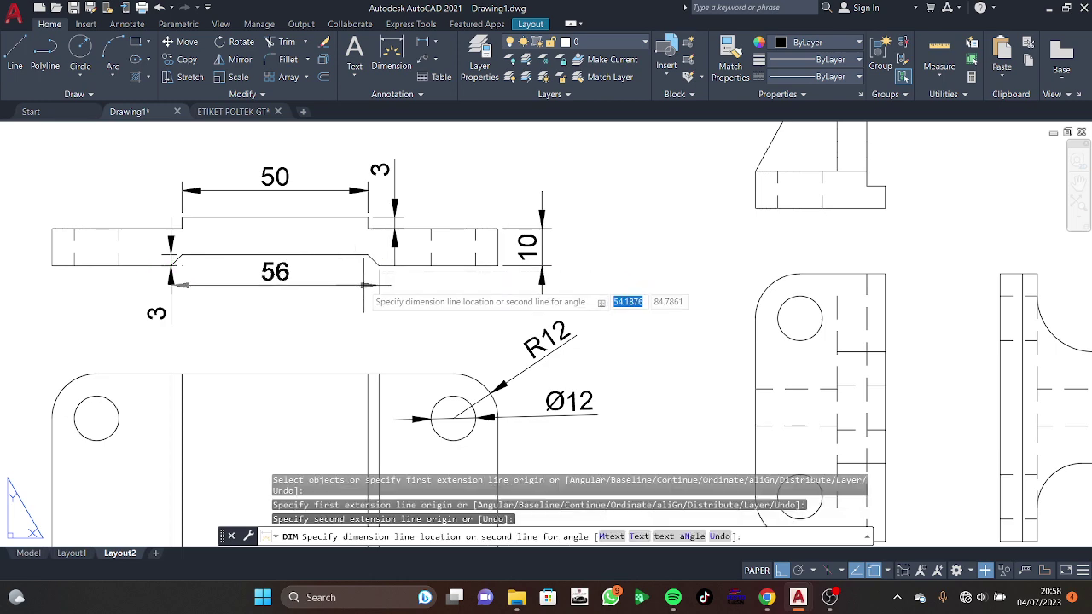
click(363, 291)
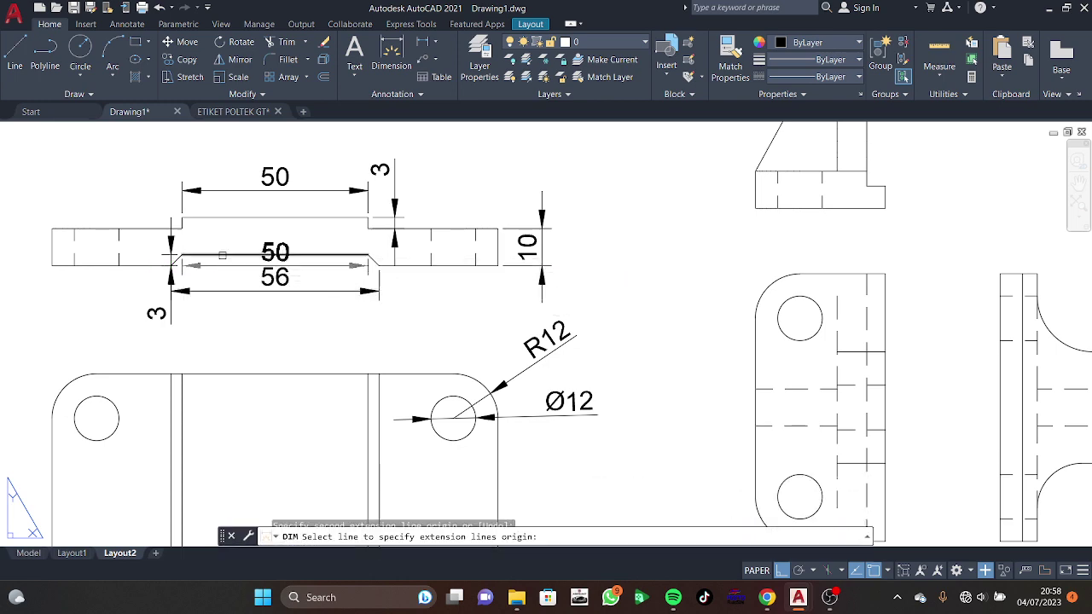
Step: Add the plate's 72 overall height and 120 overall length dimensions
middle_drag(330, 489, 369, 328)
scroll(382, 256, down, 2)
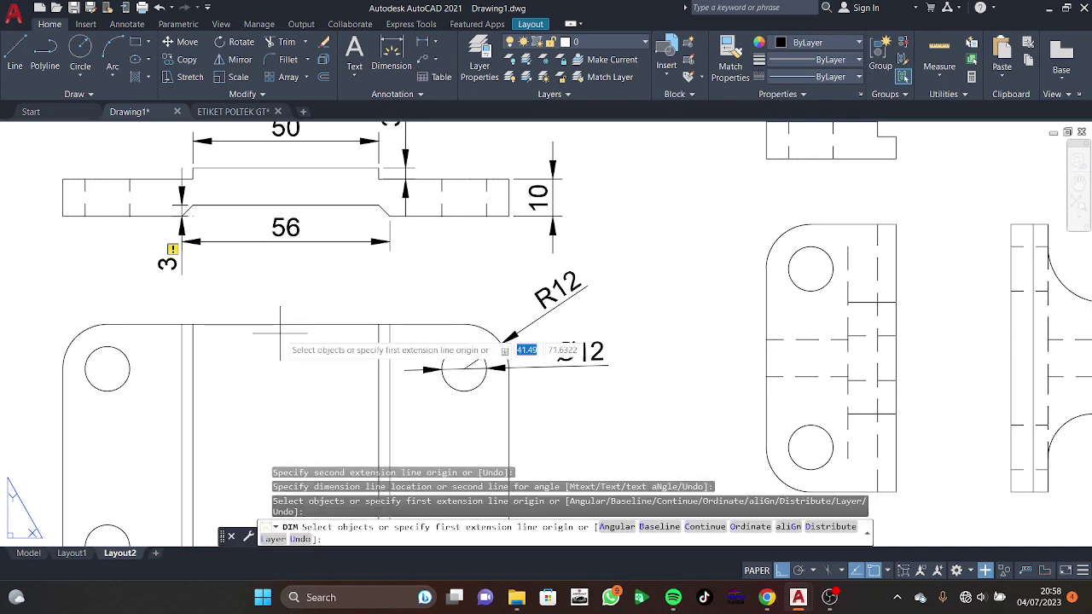
mouse_move(317, 258)
middle_down()
mouse_move(348, 308)
mouse_move(377, 284)
middle_up()
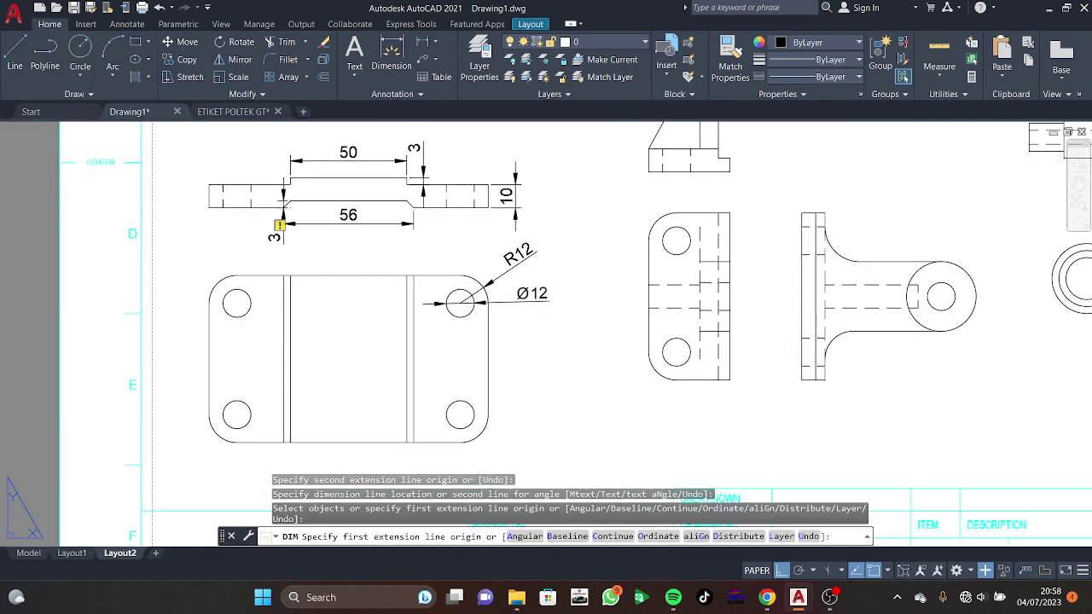
click(236, 278)
click(237, 441)
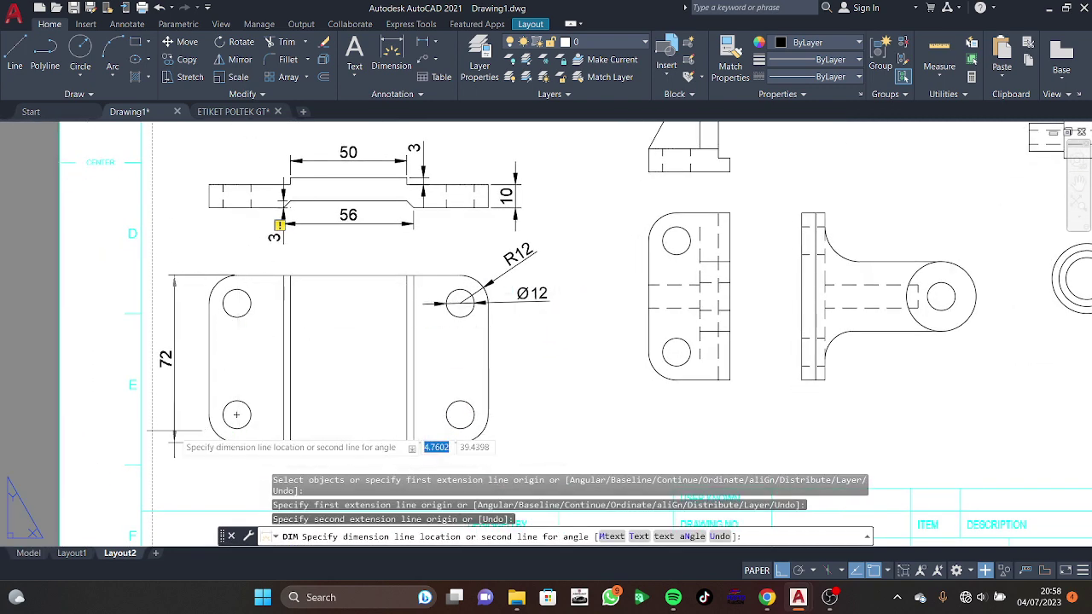
click(179, 433)
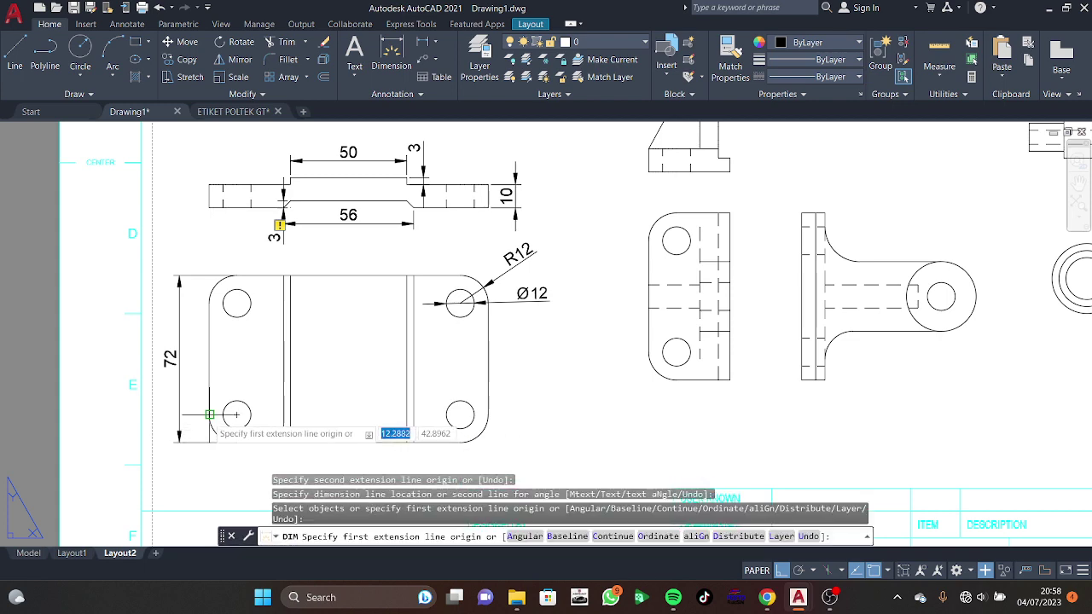
click(208, 415)
click(488, 416)
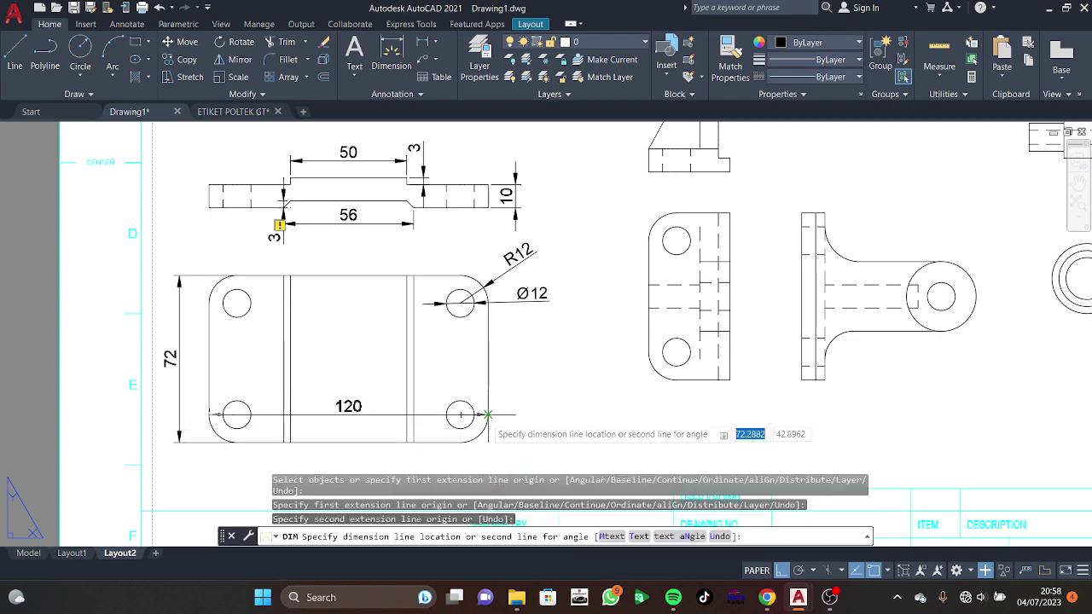
click(459, 471)
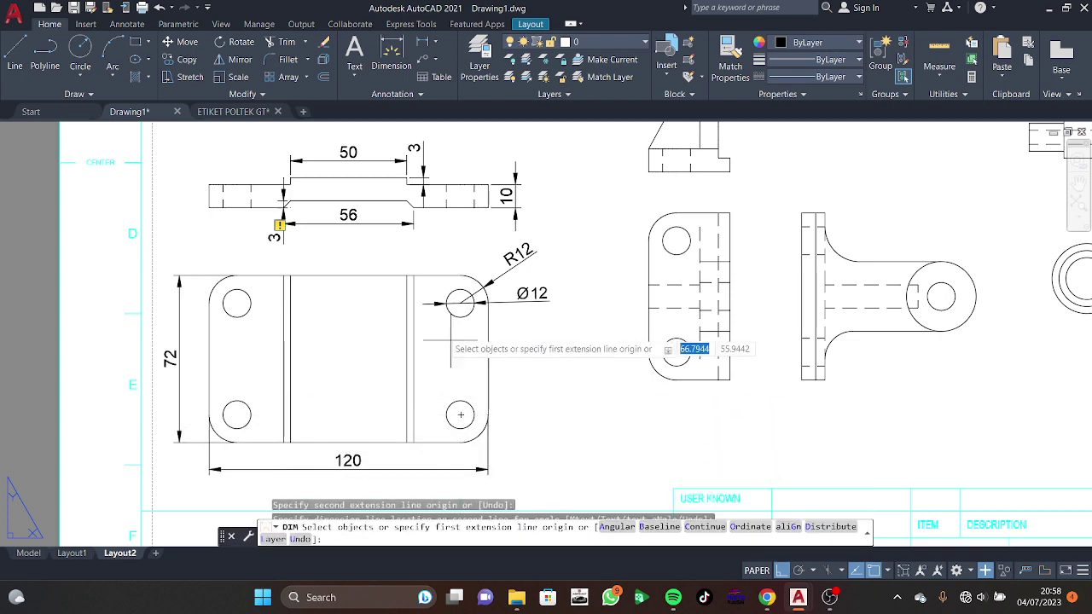
scroll(330, 271, up, 2)
scroll(327, 300, down, 2)
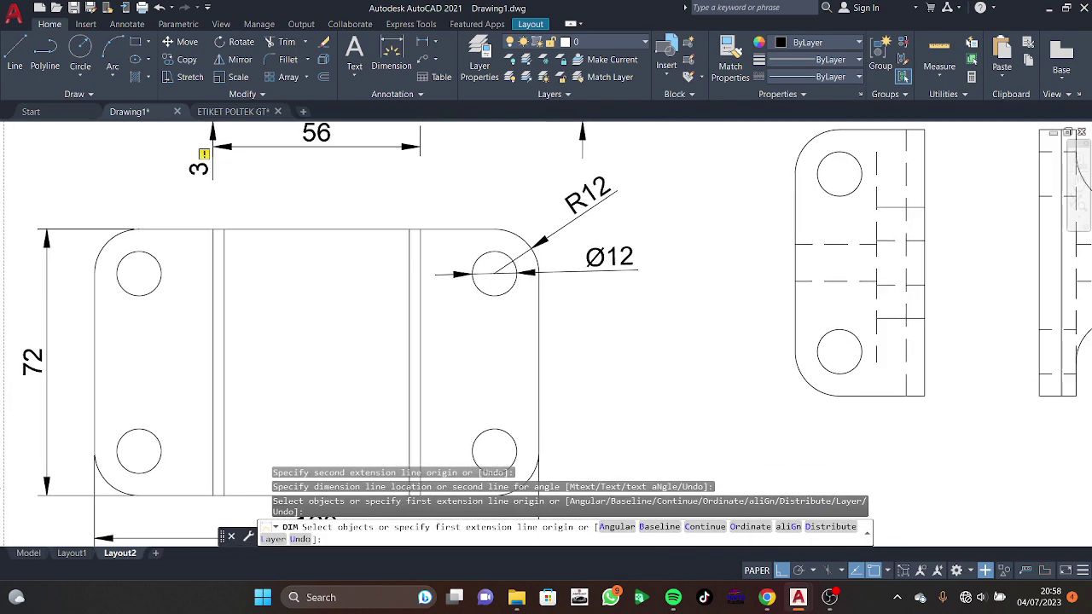
scroll(293, 249, down, 2)
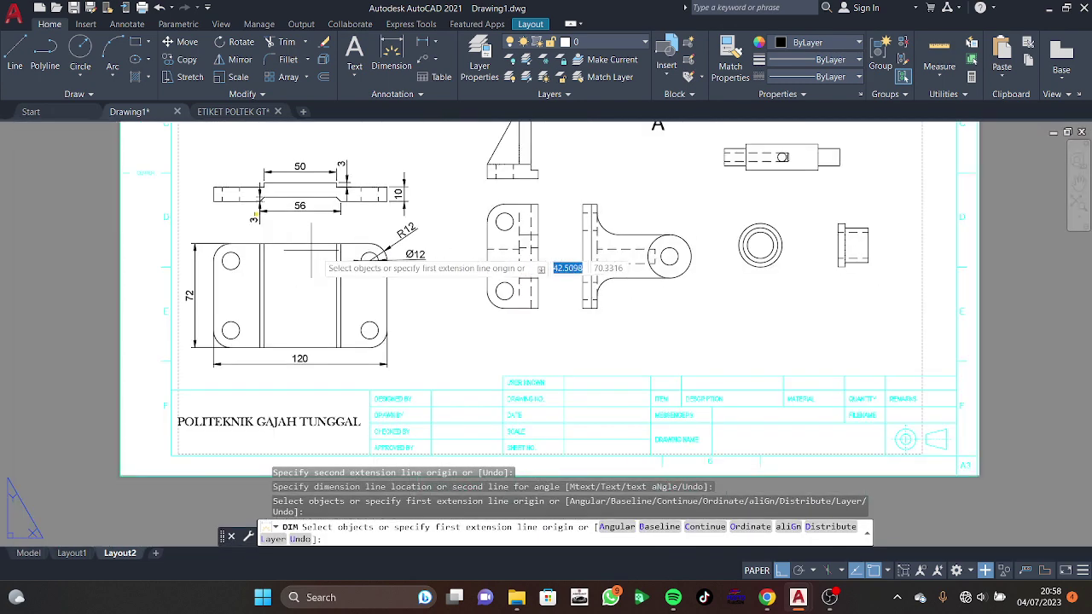
scroll(443, 282, up, 2)
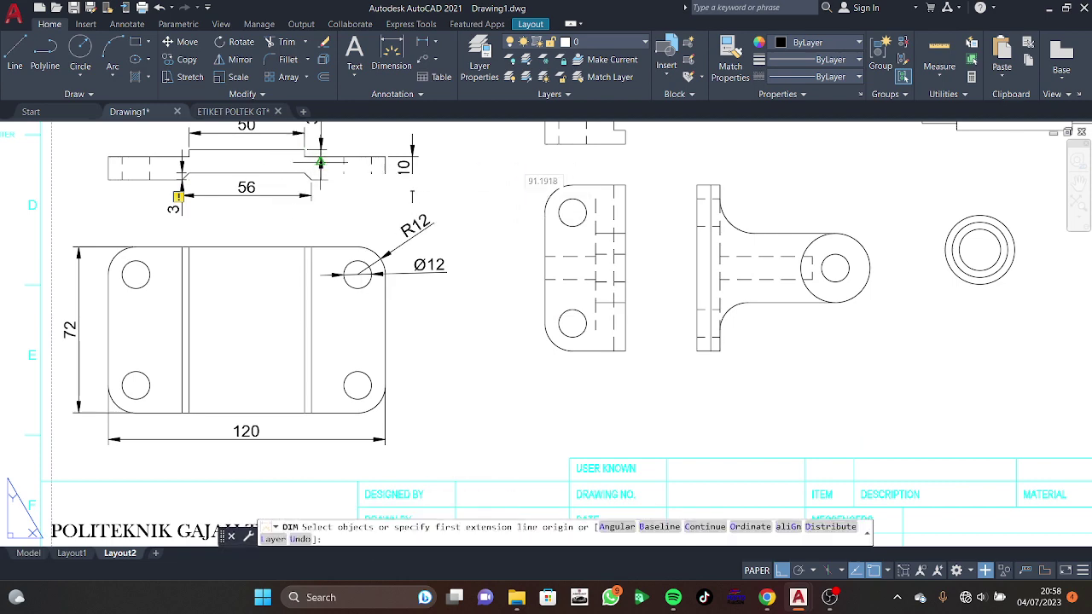
click(433, 47)
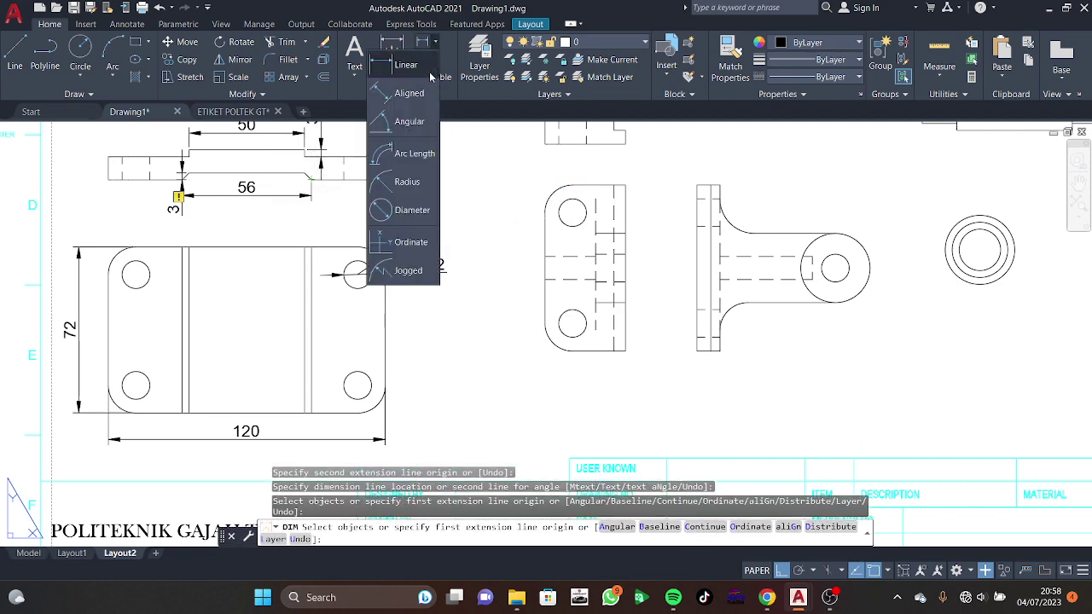
click(409, 122)
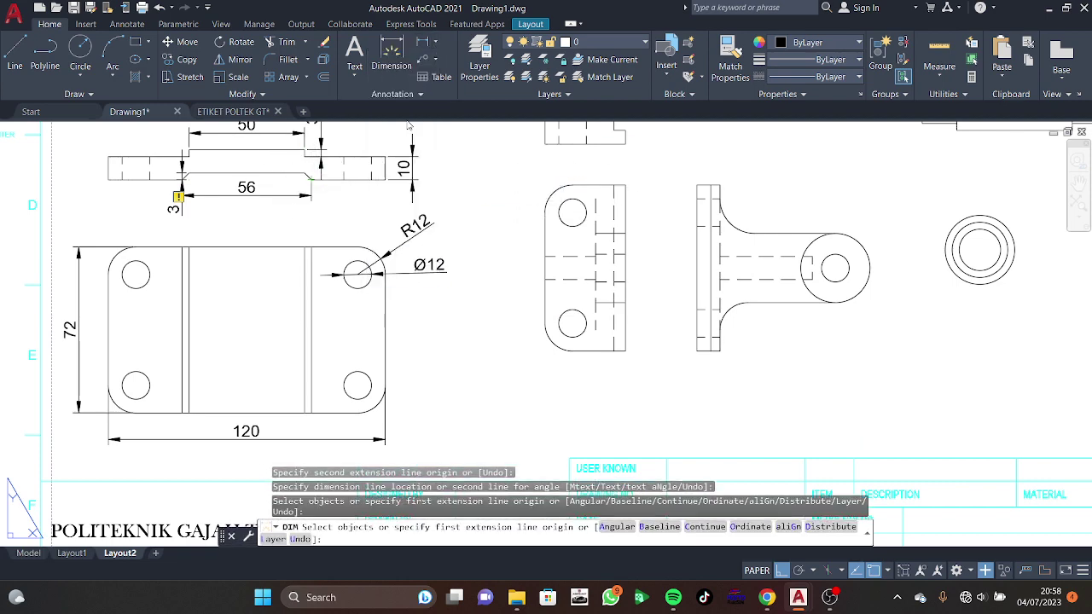
click(309, 176)
click(307, 177)
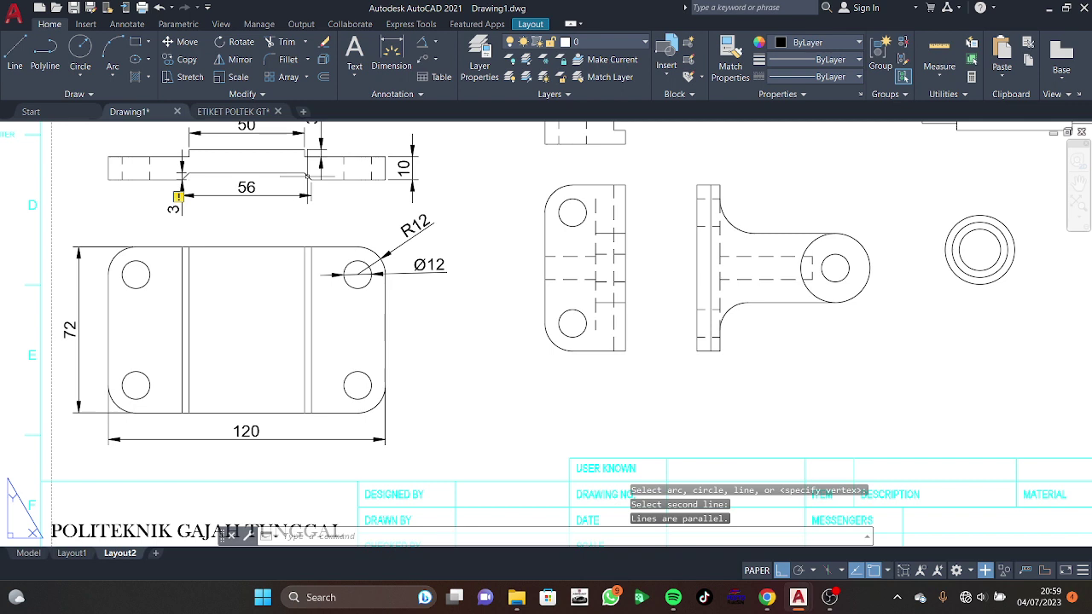
click(424, 48)
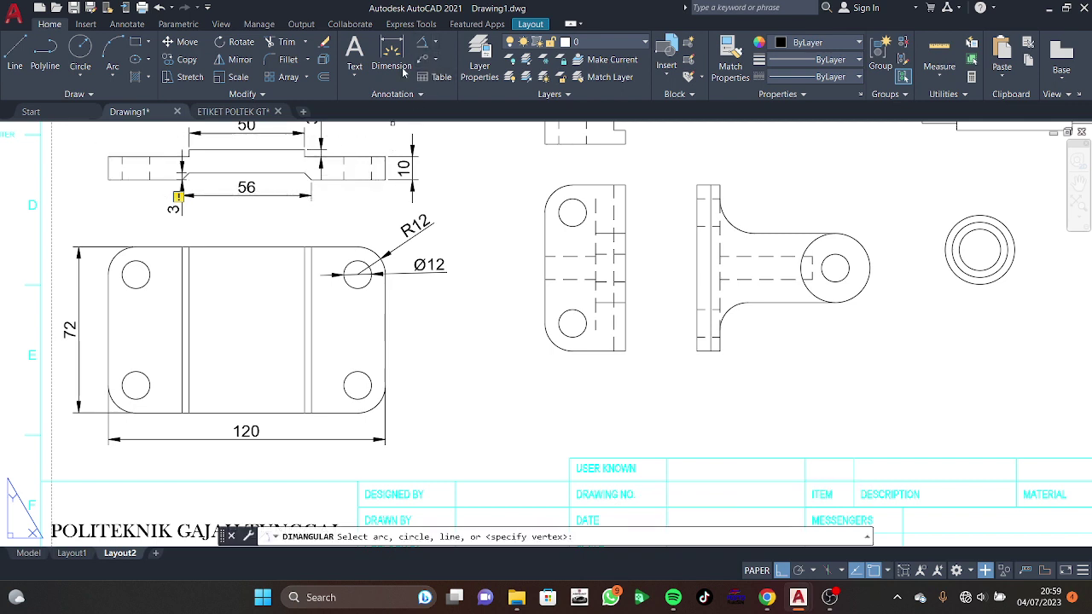
click(309, 177)
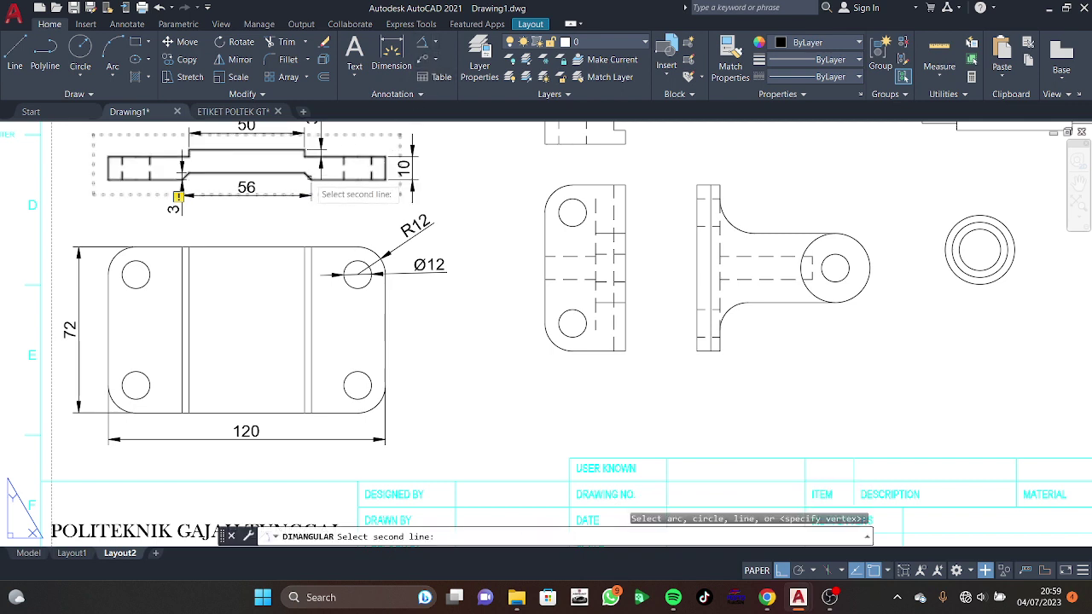
click(437, 47)
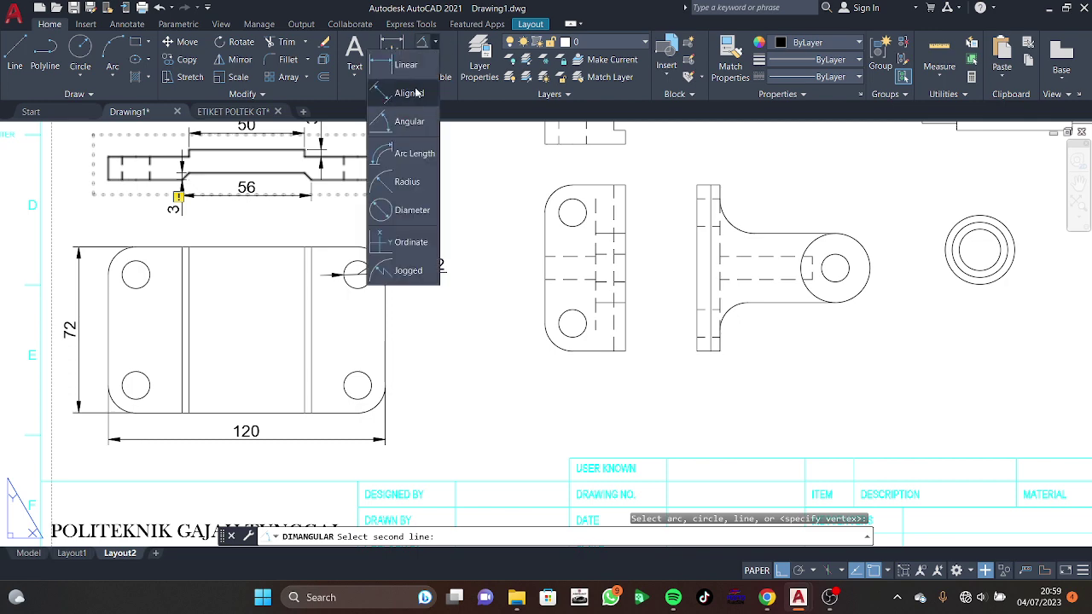
click(391, 58)
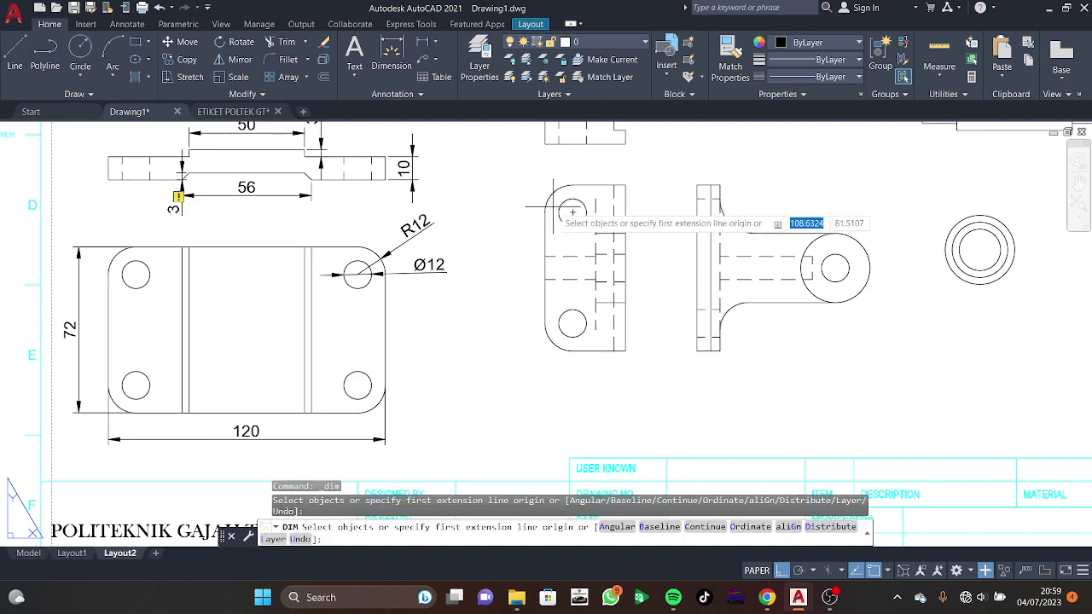
Step: Dimension the two-hole view's upper-left corner as R12 and its upper hole as Ø12
scroll(550, 195, up, 2)
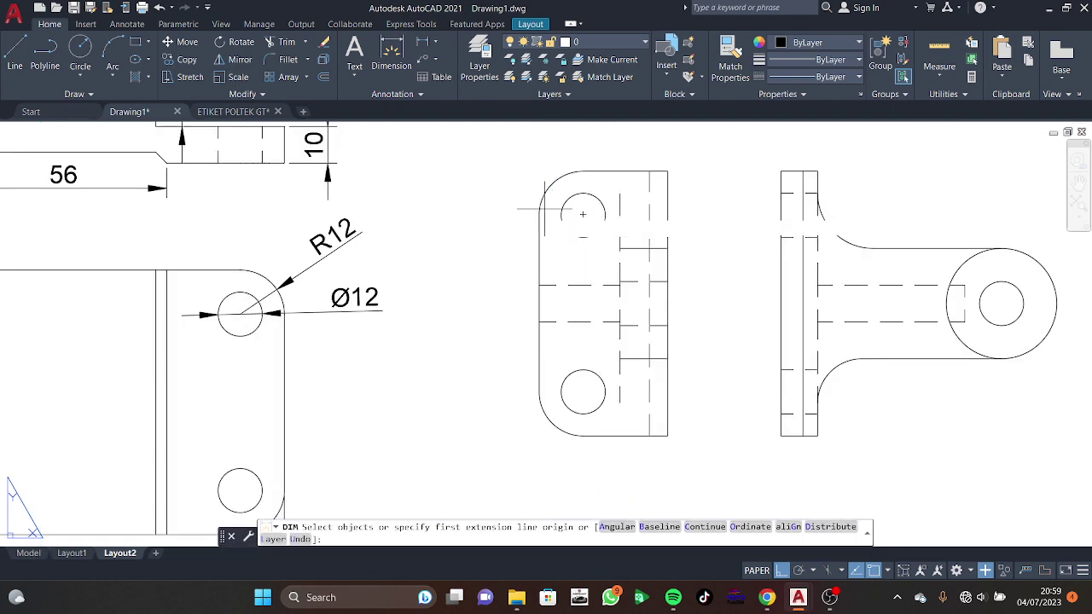
click(547, 189)
click(489, 179)
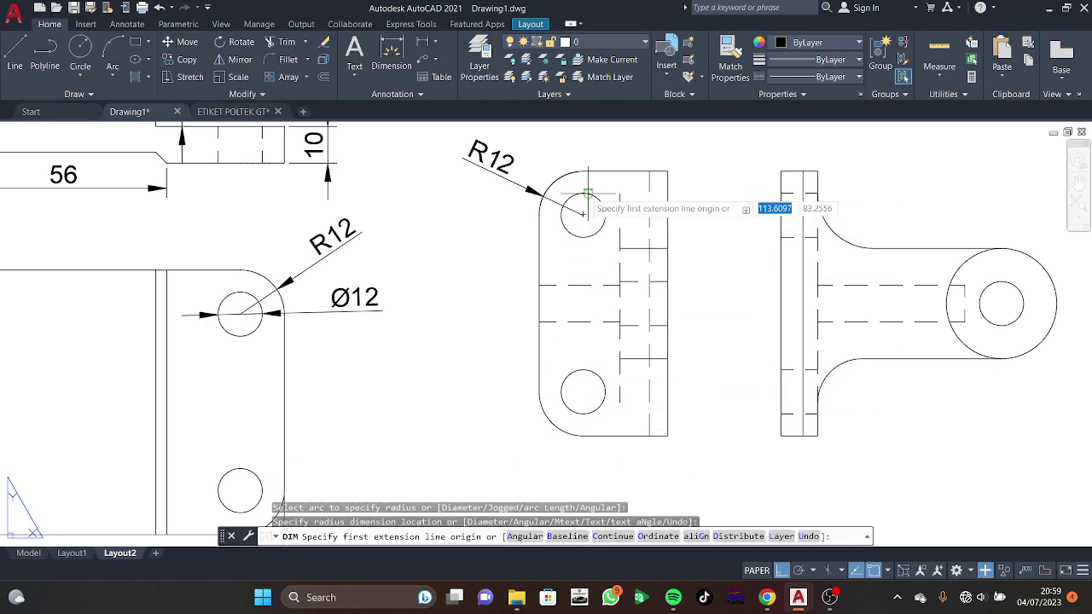
click(583, 212)
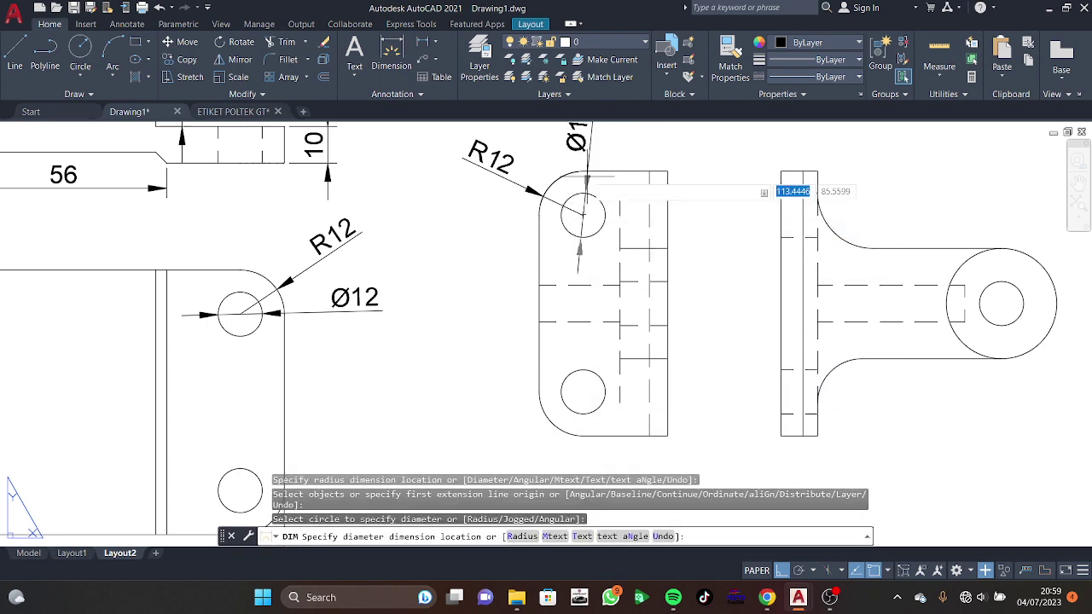
click(466, 220)
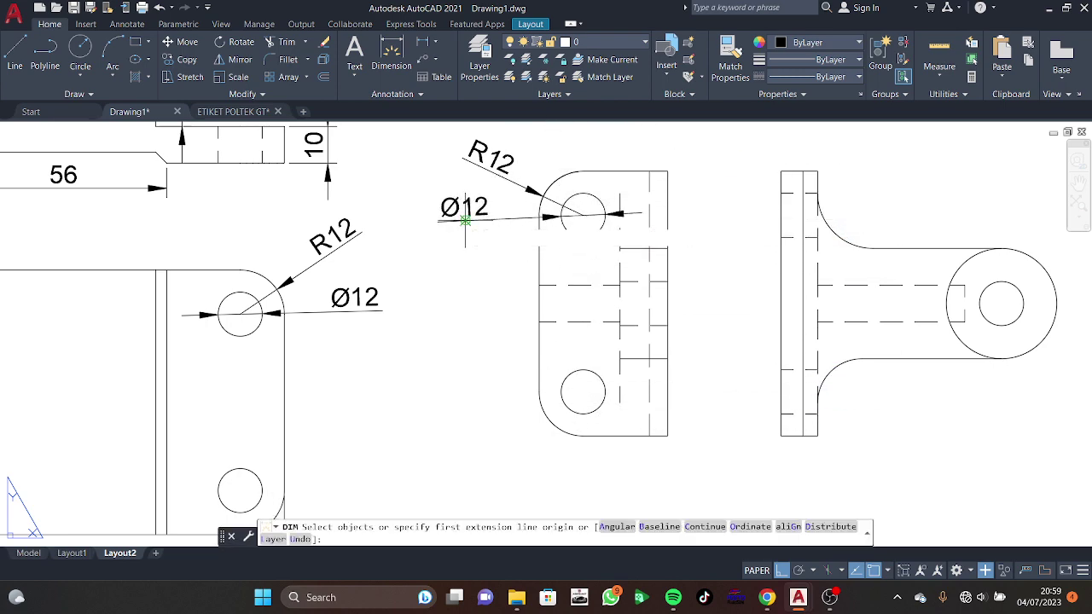
middle_drag(644, 220, 564, 178)
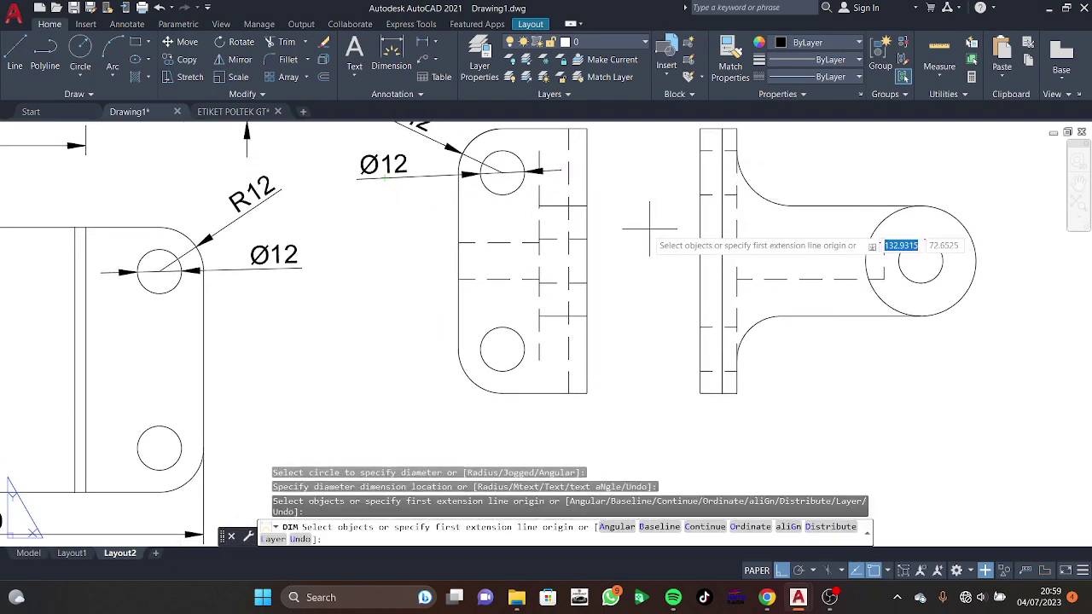
scroll(427, 244, down, 2)
scroll(475, 239, down, 2)
scroll(482, 335, up, 1)
Step: Dimension the bracket's 13 top width and the 4 height at its foot
middle_drag(482, 334, 503, 397)
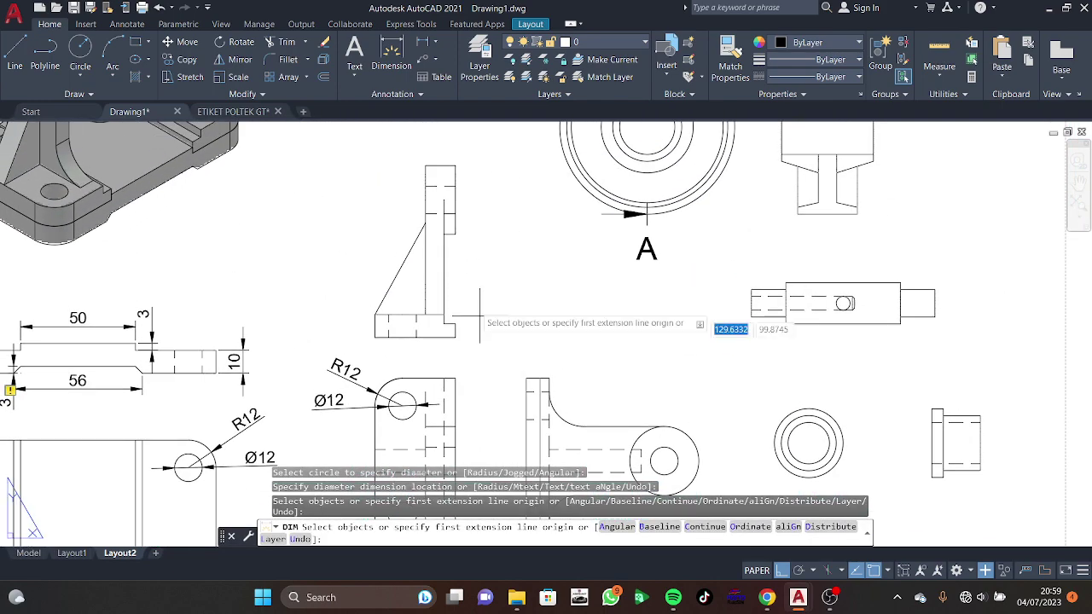
click(425, 165)
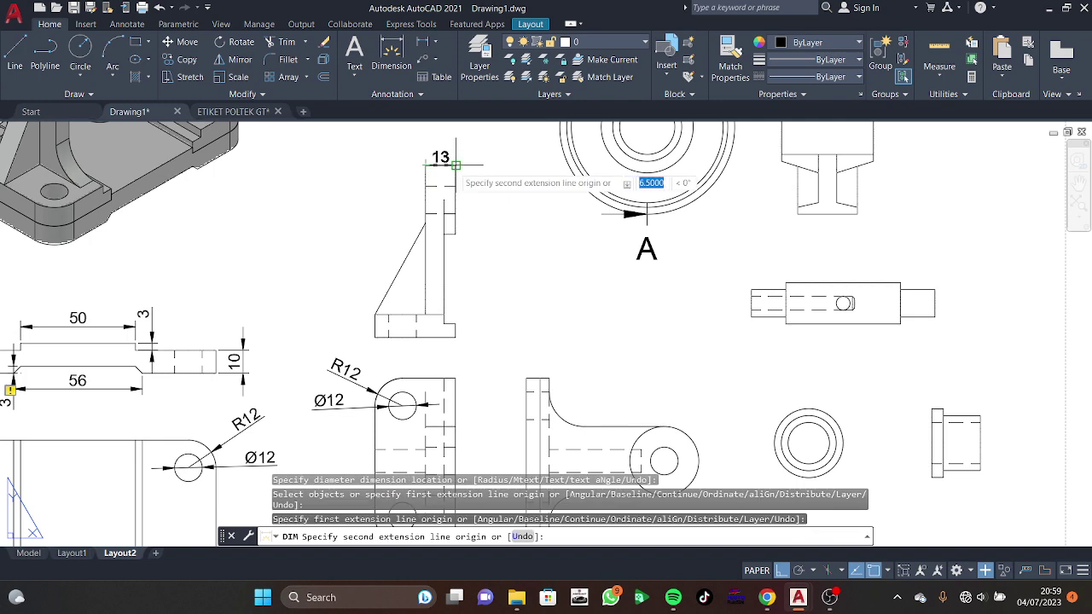
click(455, 164)
click(452, 145)
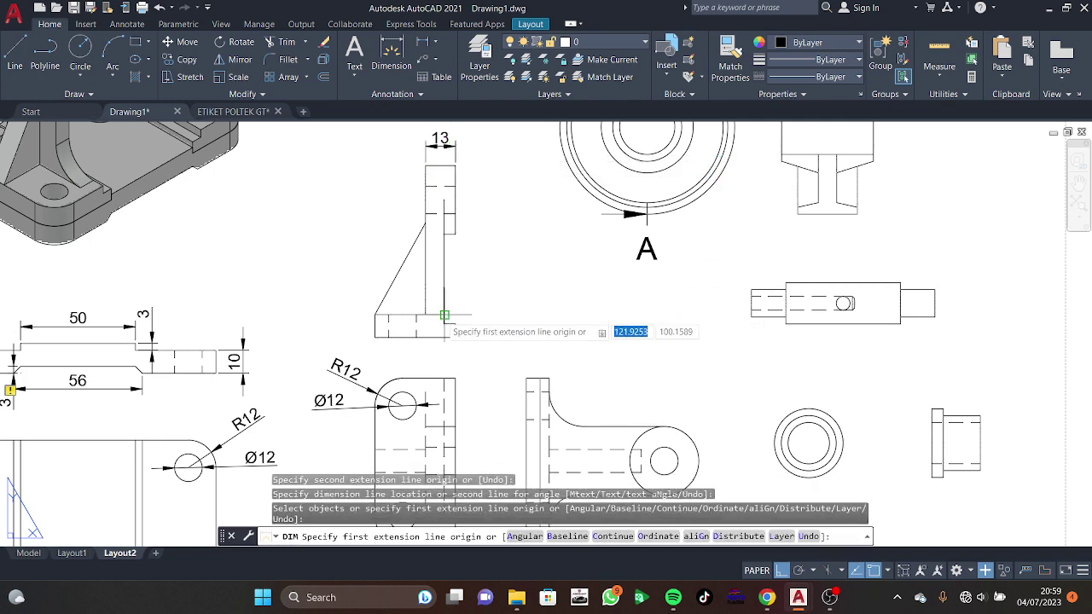
click(443, 316)
click(444, 324)
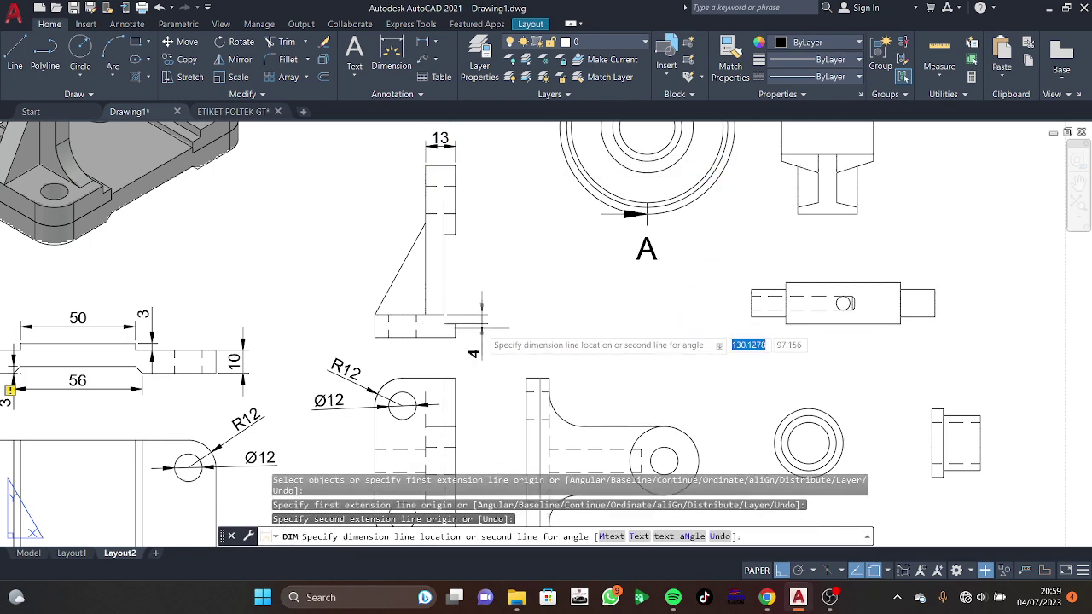
click(481, 324)
Step: Try measuring the base width near the foot, cancelling the unwanted 5 and 2,5 attempts
click(454, 314)
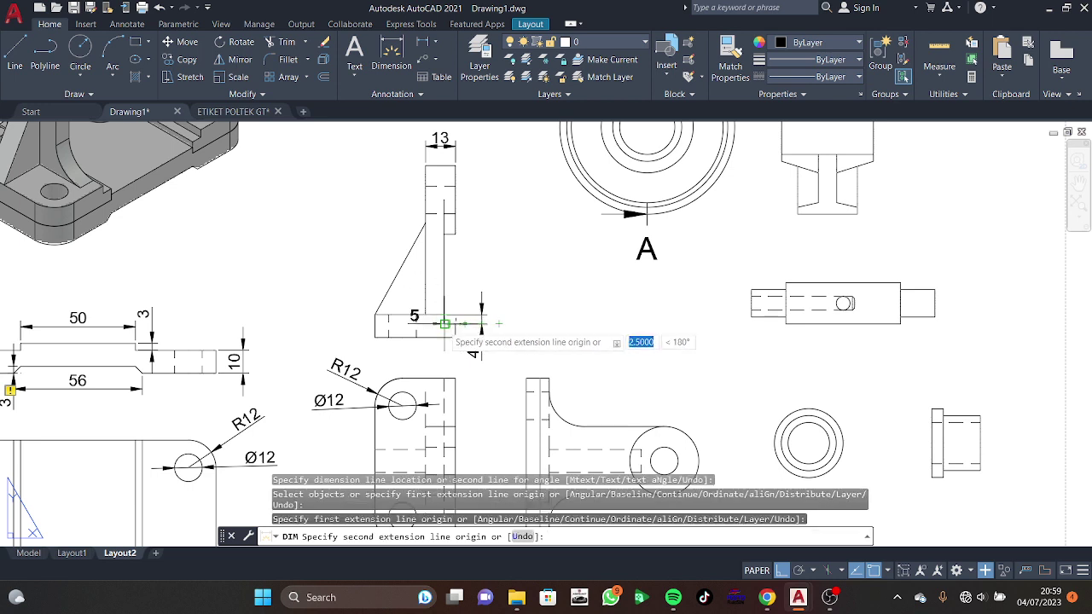
click(445, 324)
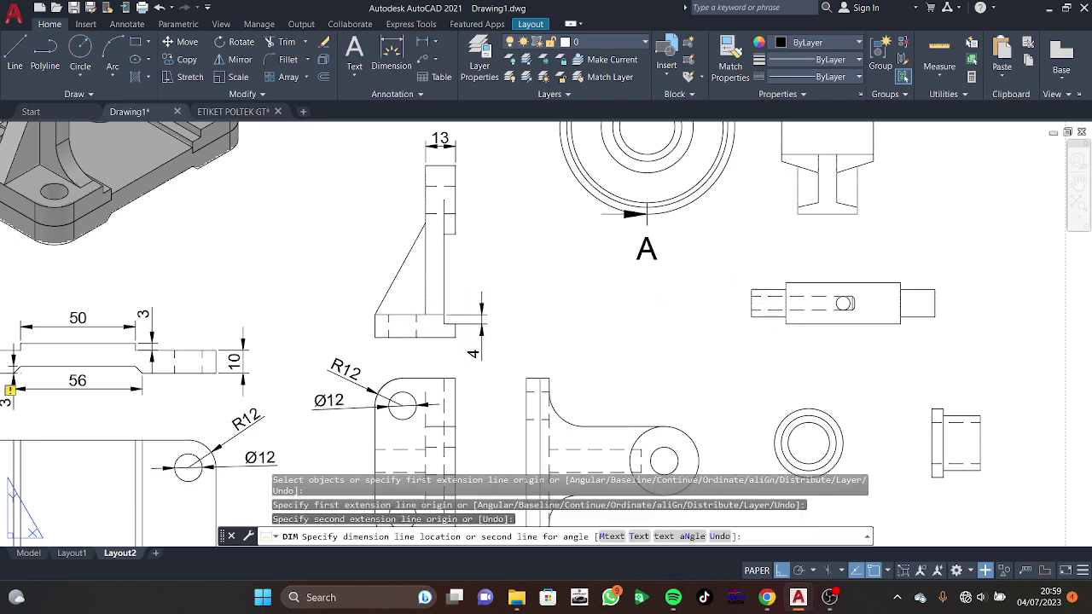
key(Escape)
click(395, 64)
key(Return)
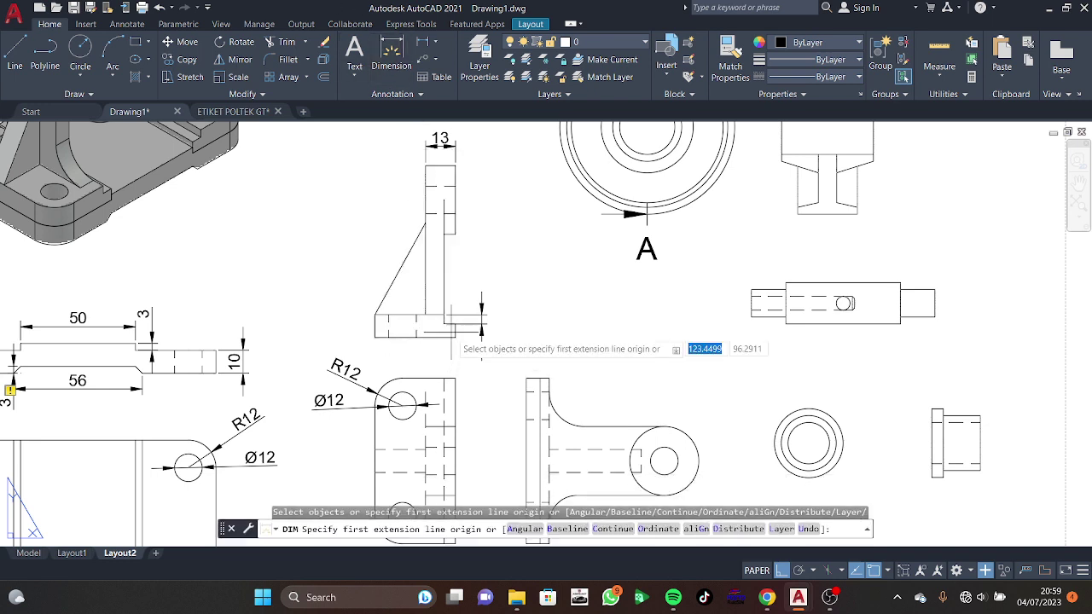
click(449, 324)
click(455, 324)
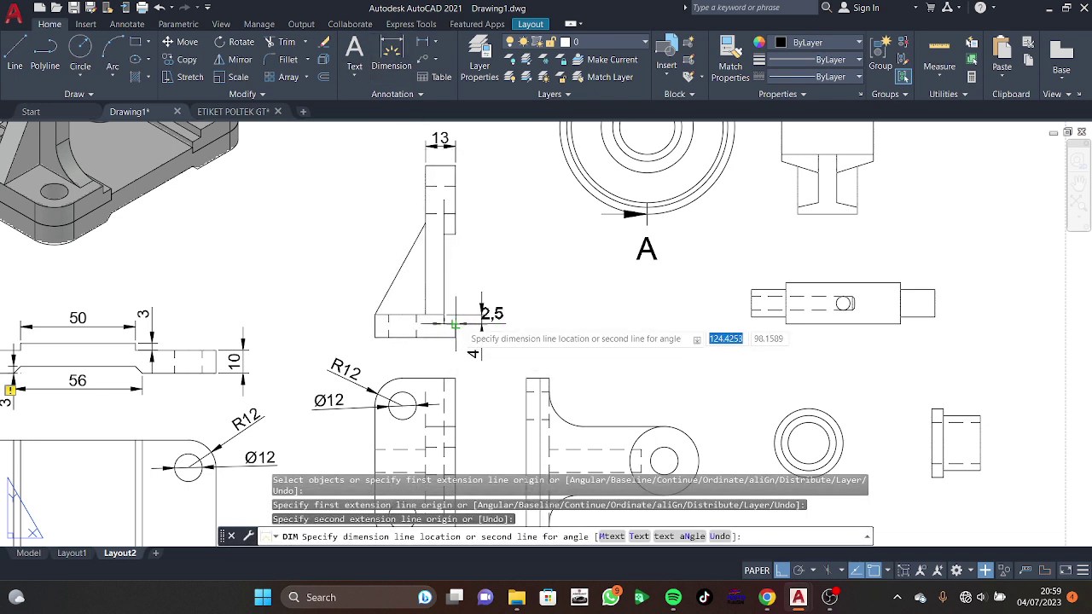
key(Escape)
Step: Add the 5 width dimension at the web's base, placed above the foot
click(389, 67)
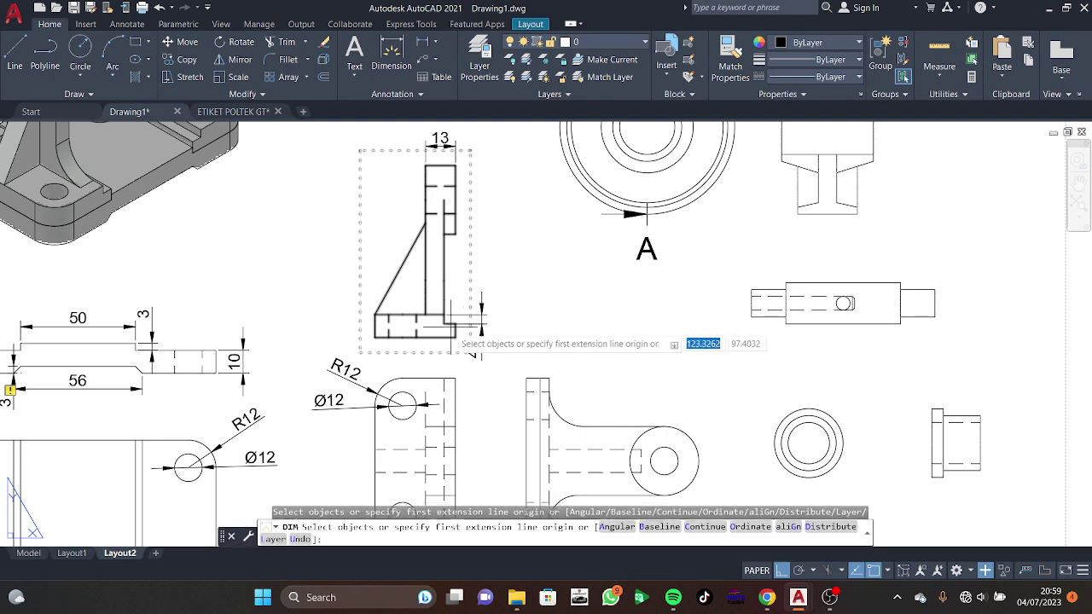
key(Return)
click(449, 323)
click(456, 324)
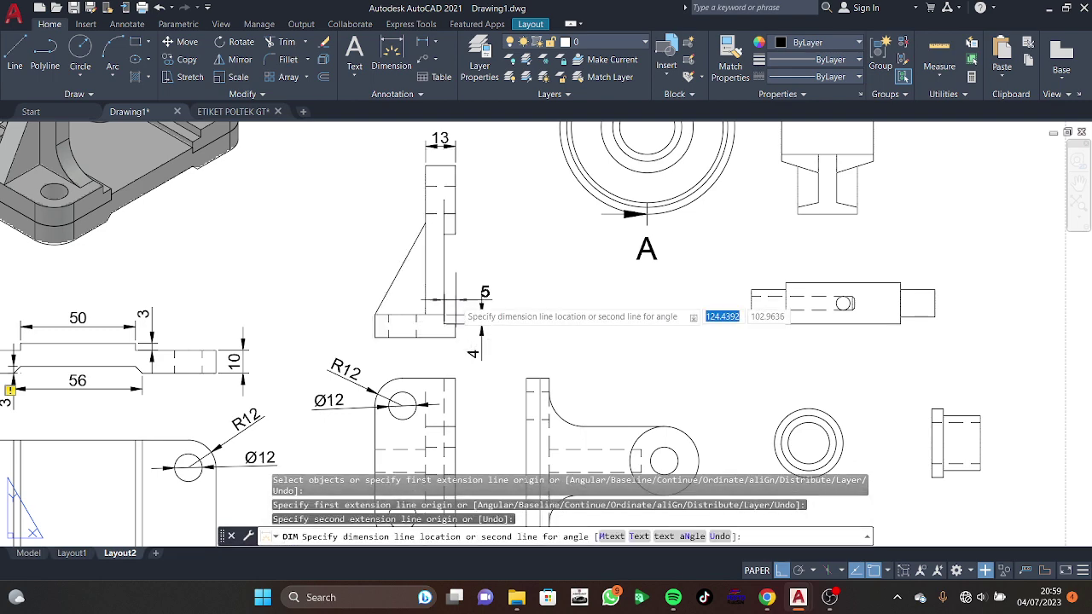
click(453, 295)
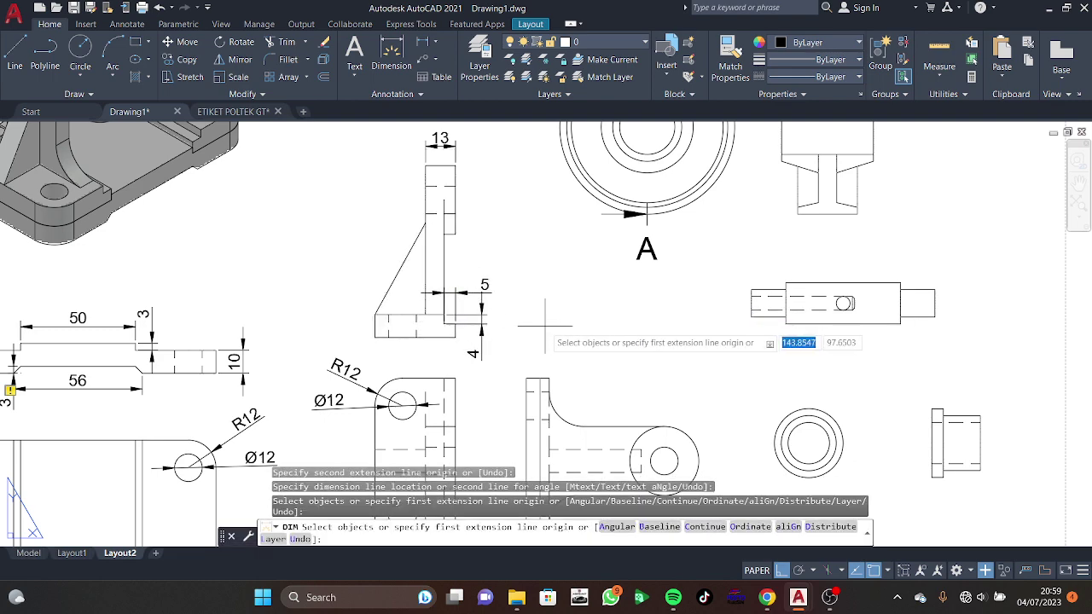
Step: Start a dimension from the foot's lower-left corner, then cancel it
key(Return)
click(368, 330)
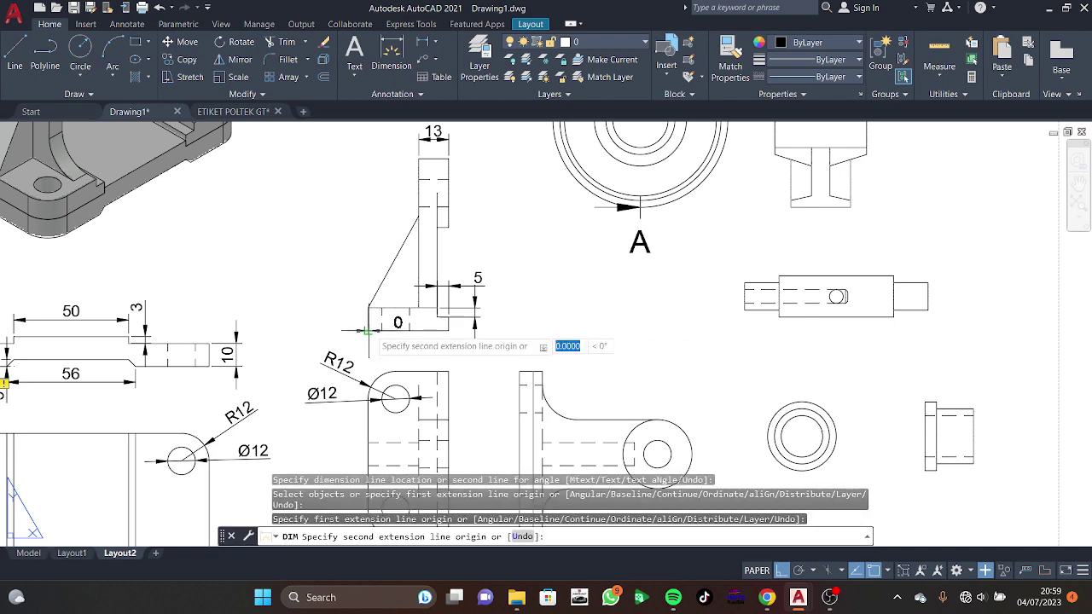
key(Escape)
click(391, 59)
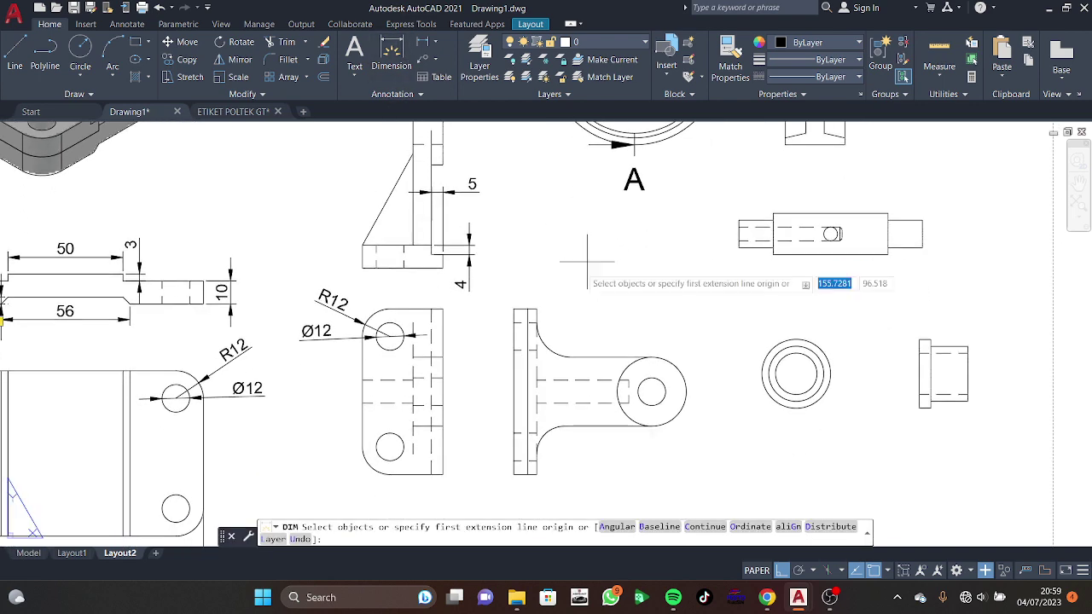
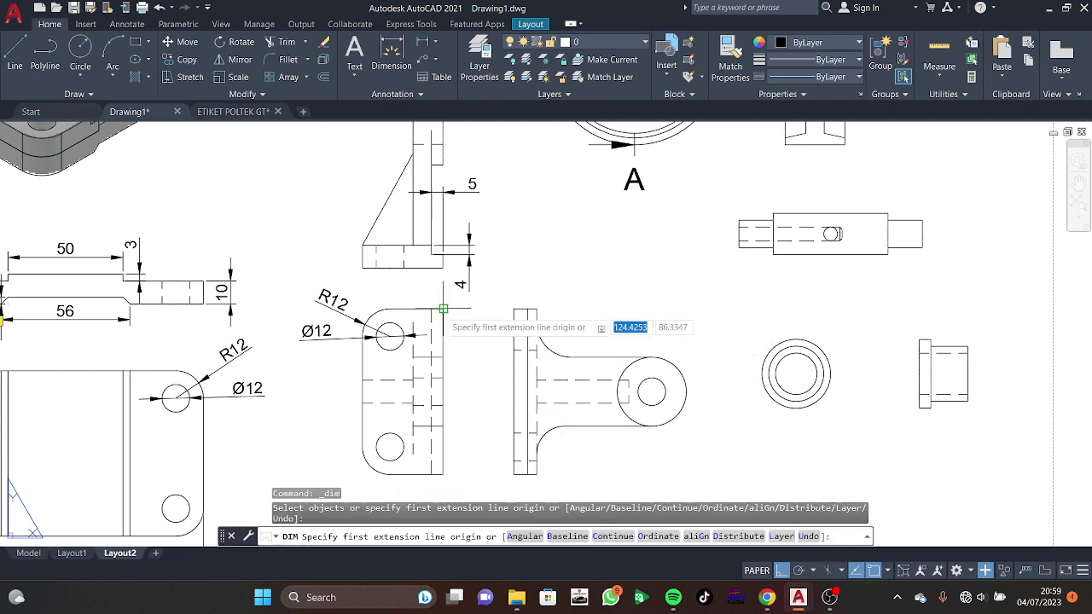
Step: Dimension the holed end view's 72 overall height beside the view
click(442, 308)
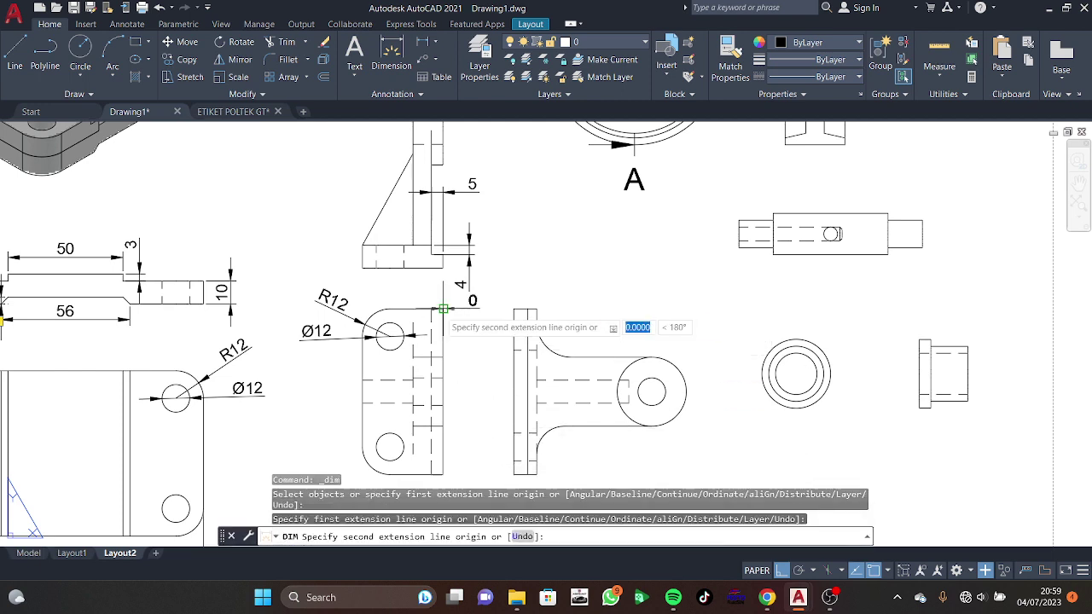
click(442, 473)
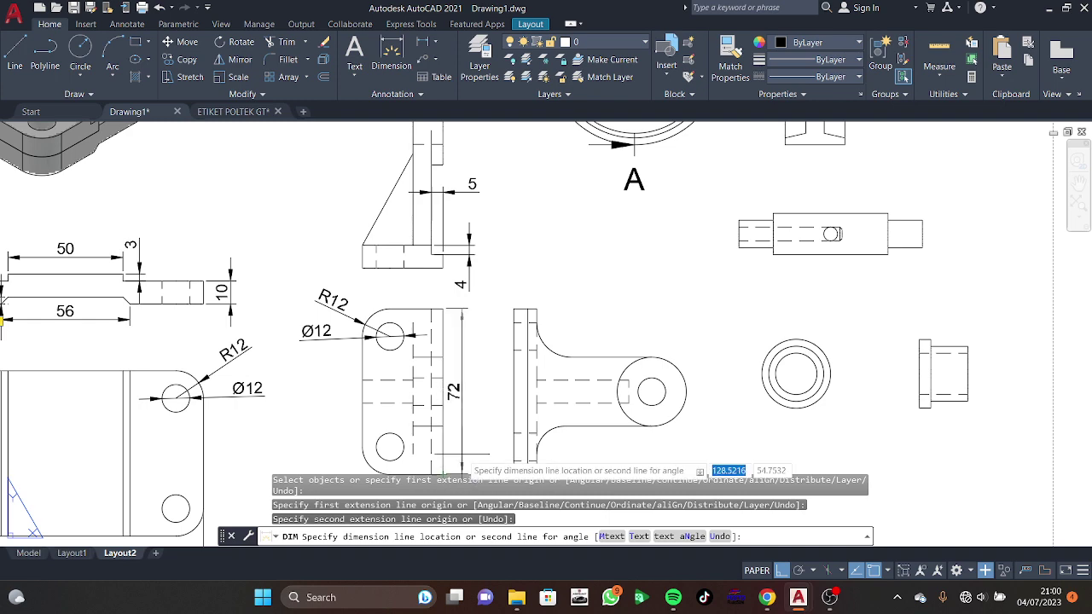
click(475, 465)
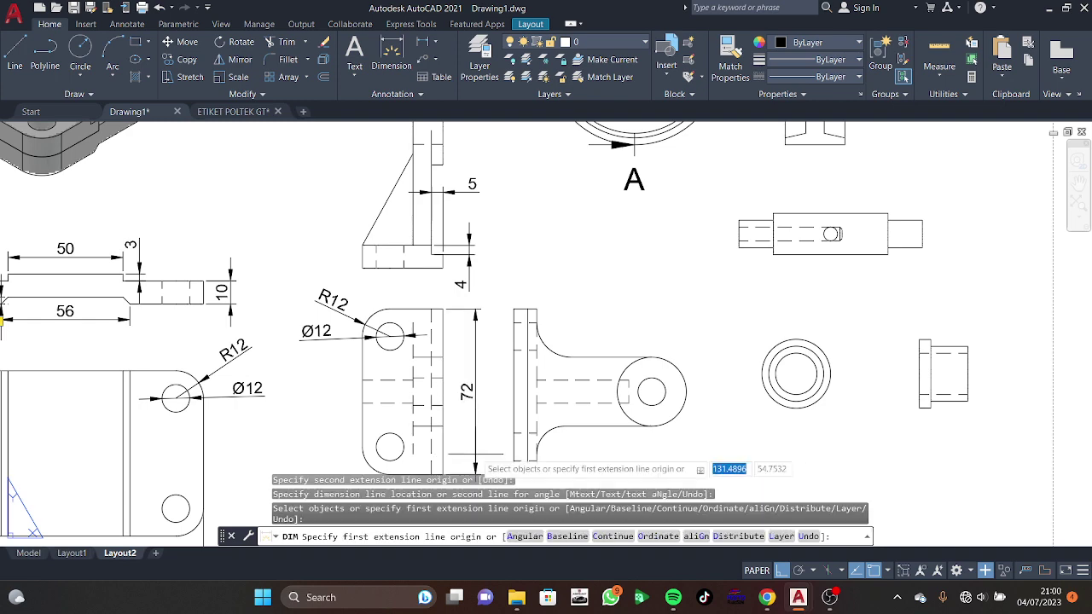
Step: Add the 35 base width below the upper view and the 40 rib height on its left
click(362, 267)
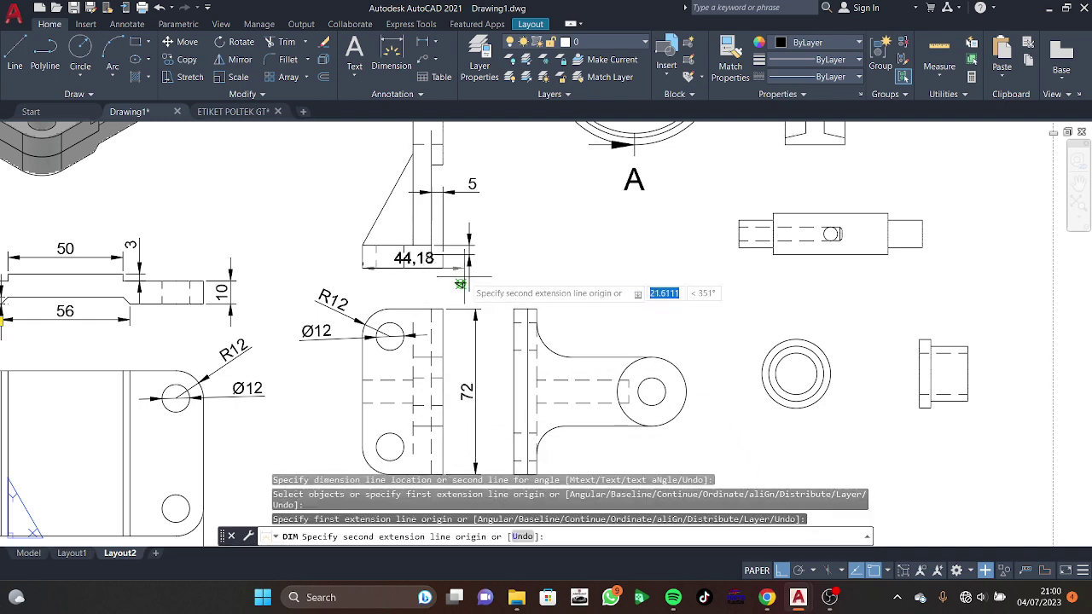
click(442, 269)
middle_drag(406, 284, 409, 294)
click(406, 295)
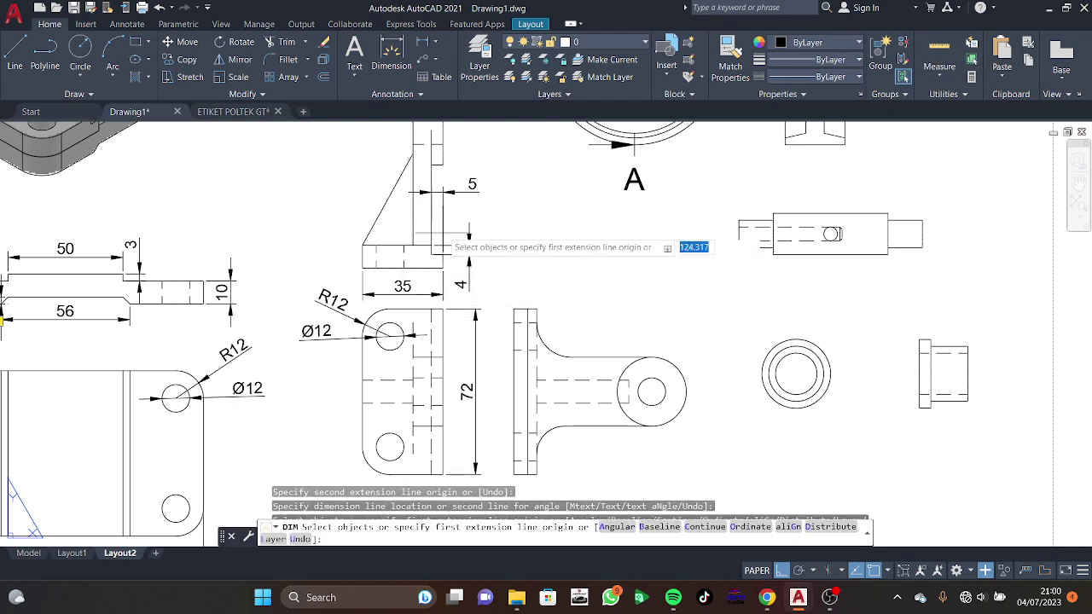
click(413, 196)
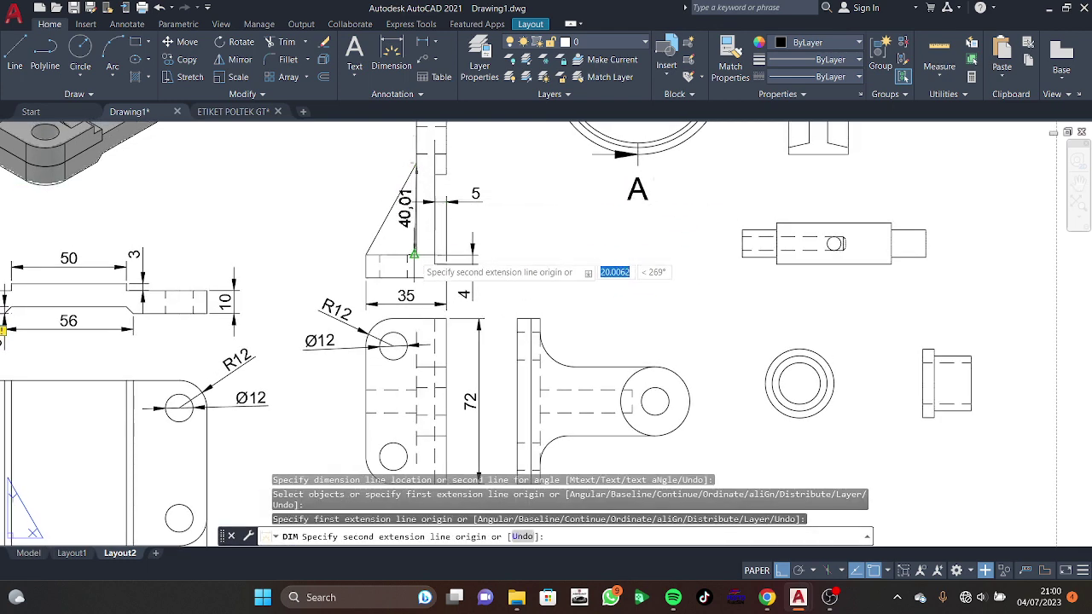
click(414, 253)
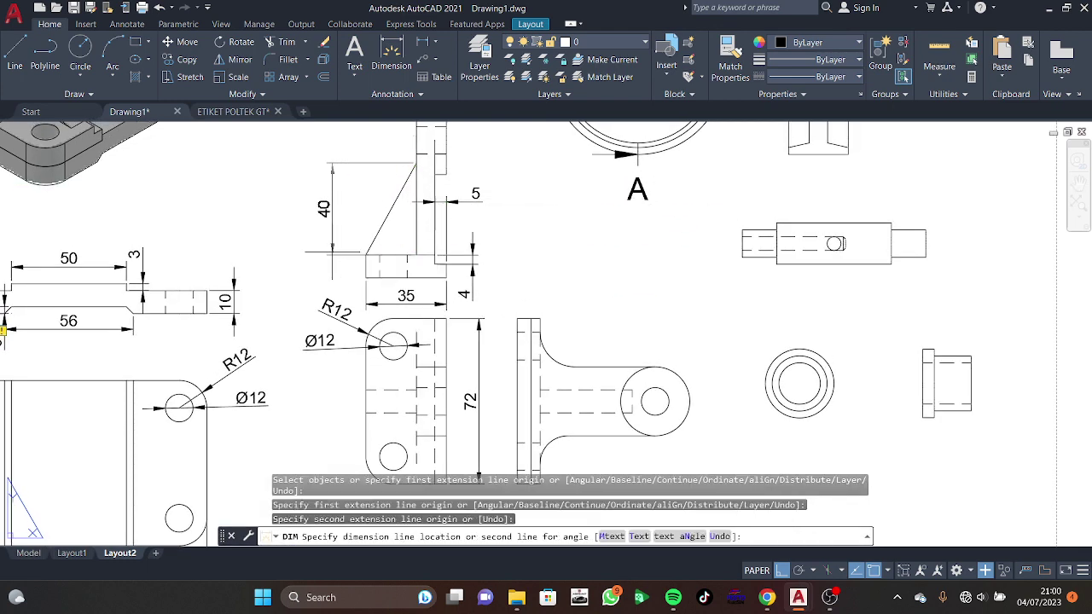
click(332, 213)
middle_drag(627, 280, 557, 283)
Step: Dimension the round boss as Ø30 and its hole as Ø12
click(614, 422)
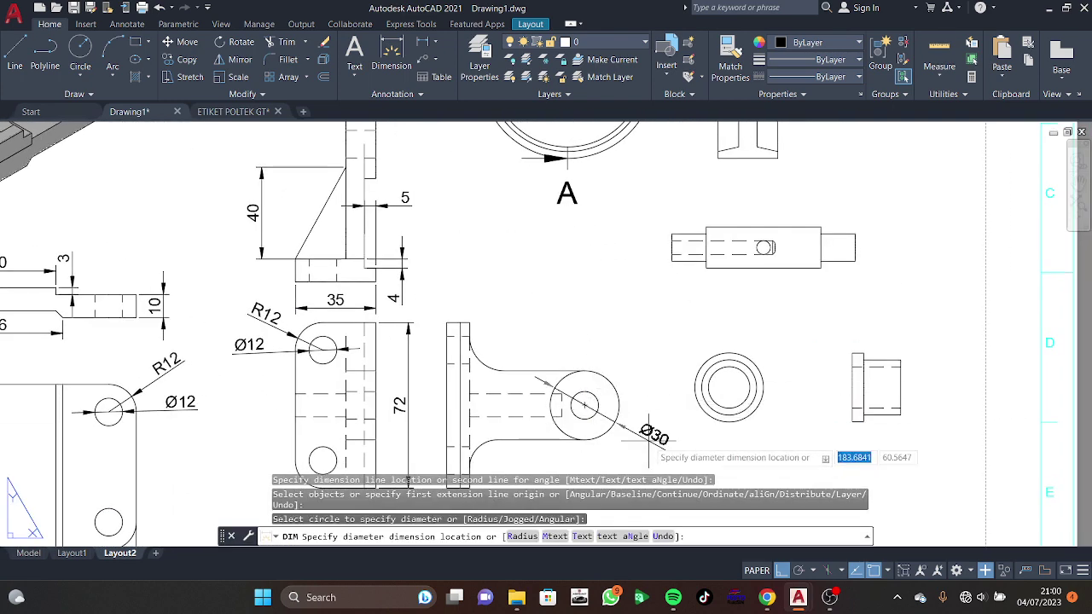
click(654, 448)
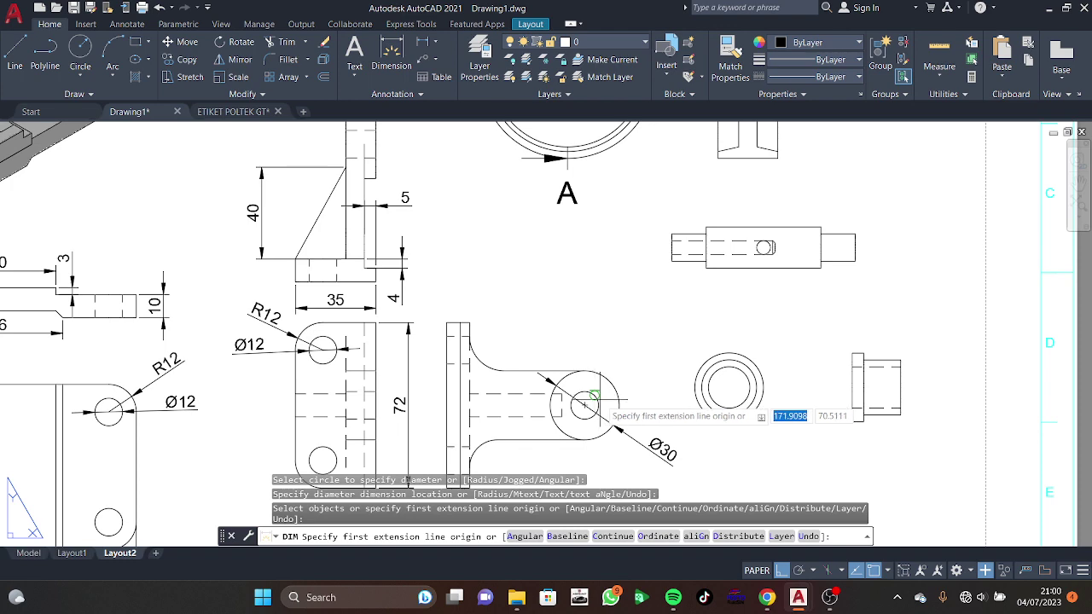
scroll(597, 401, up, 5)
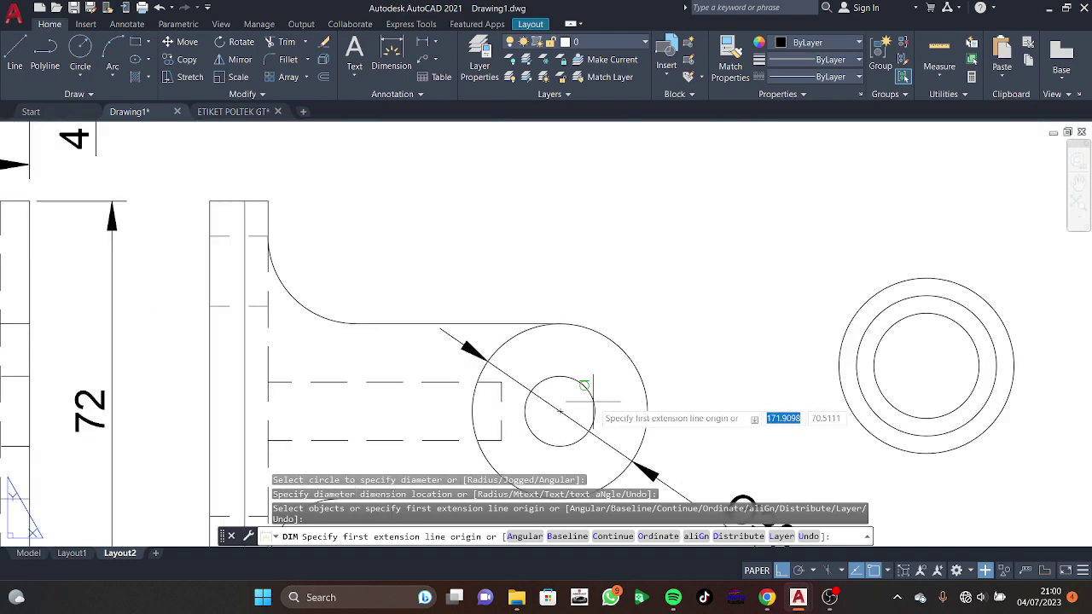
click(592, 405)
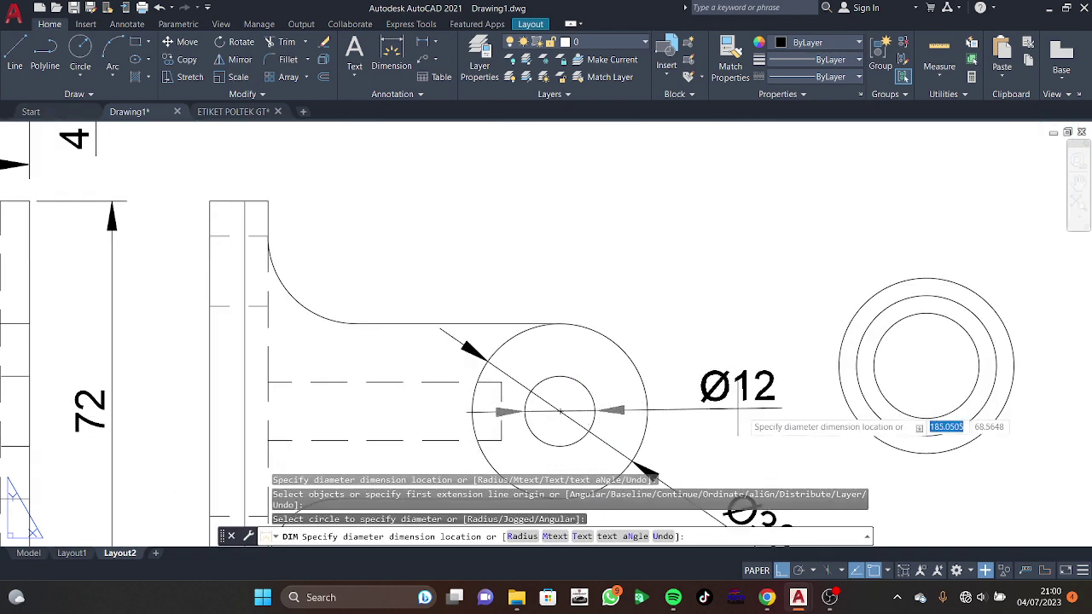
click(708, 420)
scroll(665, 329, down, 5)
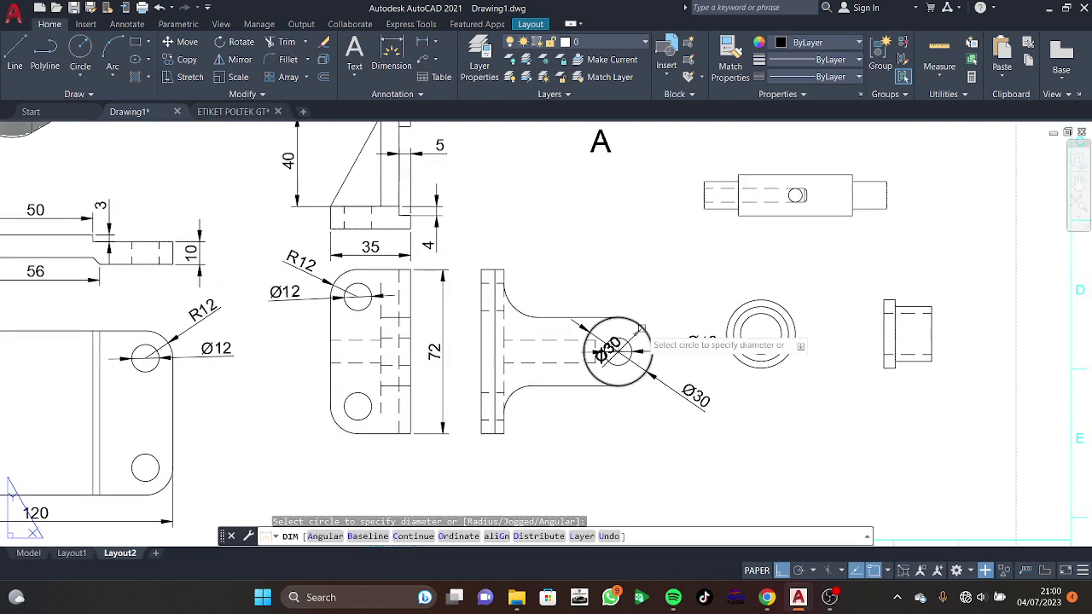
Step: Add a radius dimension to the T-shaped view's lower fillet arc
scroll(527, 390, up, 5)
click(510, 395)
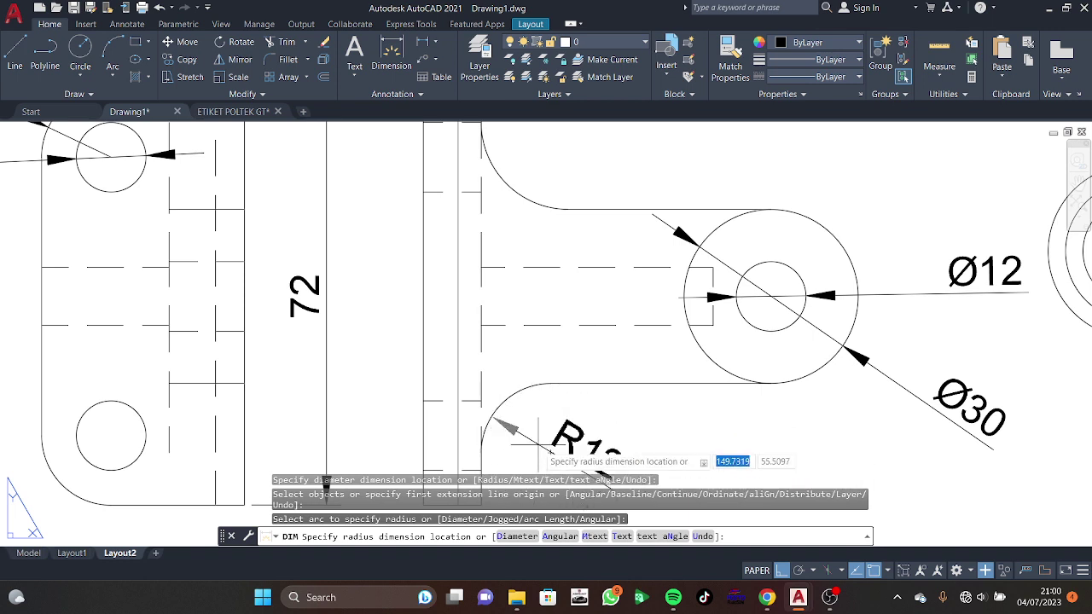
middle_drag(538, 445, 520, 369)
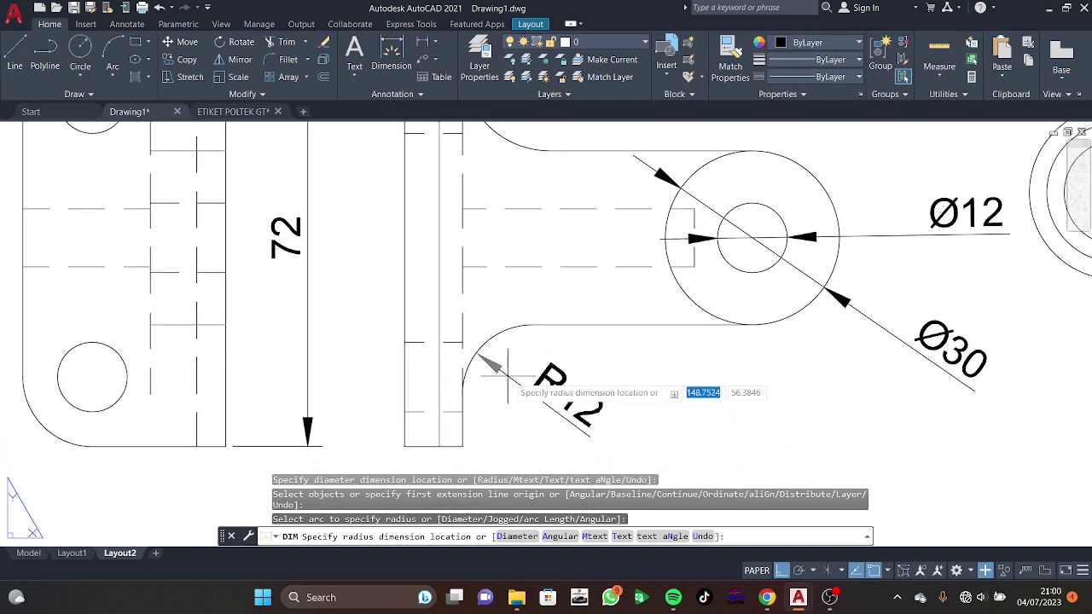
scroll(495, 373, down, 2)
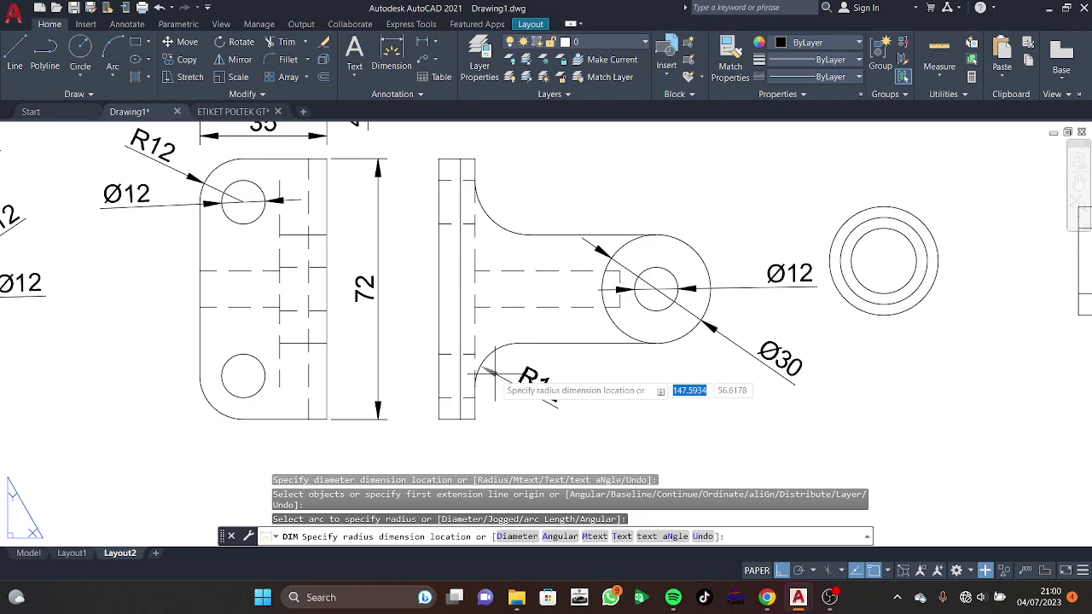
scroll(493, 375, down, 3)
scroll(493, 375, down, 1)
middle_drag(159, 292, 197, 338)
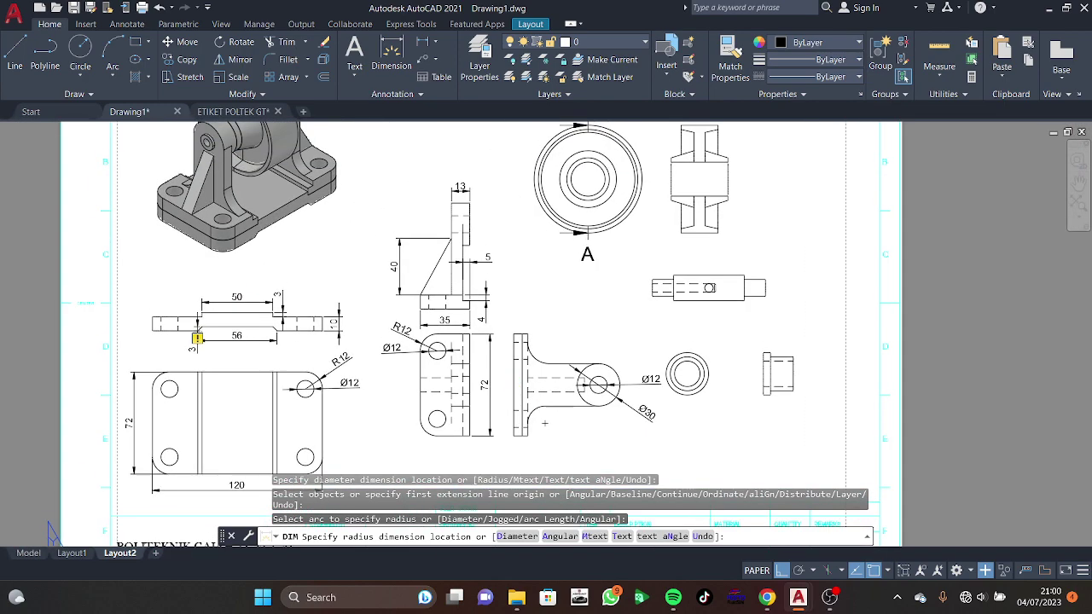
middle_drag(544, 423, 490, 379)
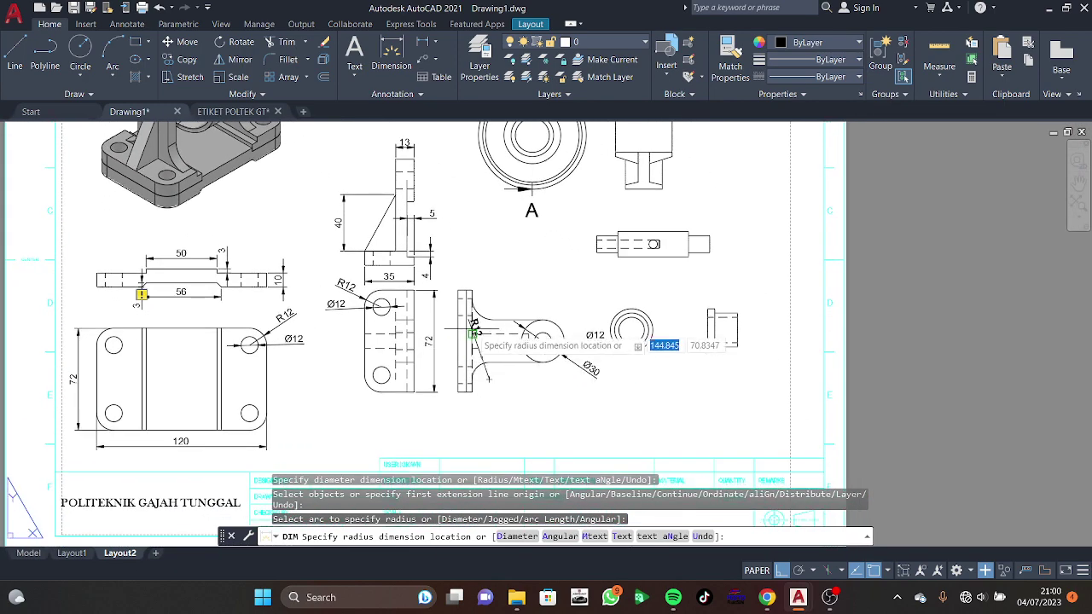
click(481, 314)
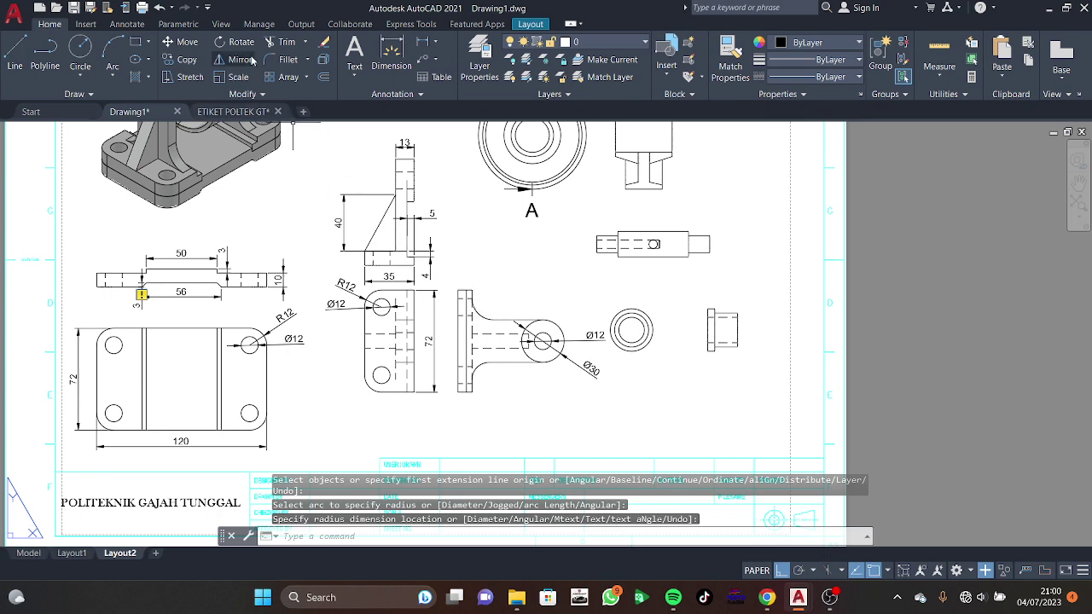
Step: Place the R15 radius dimension on the upper fillet arc
click(392, 55)
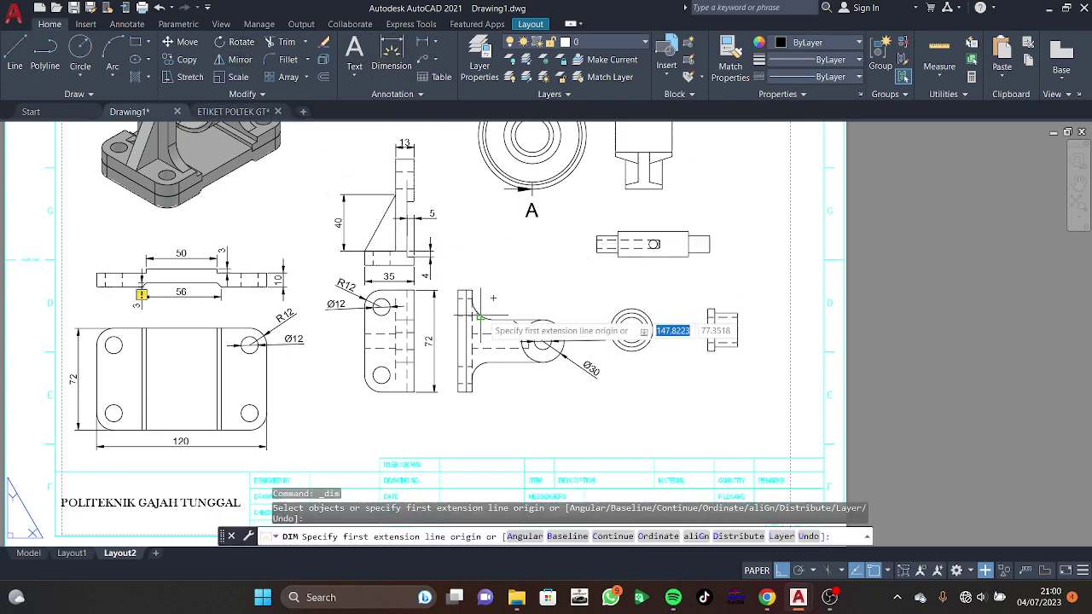
scroll(482, 316, up, 5)
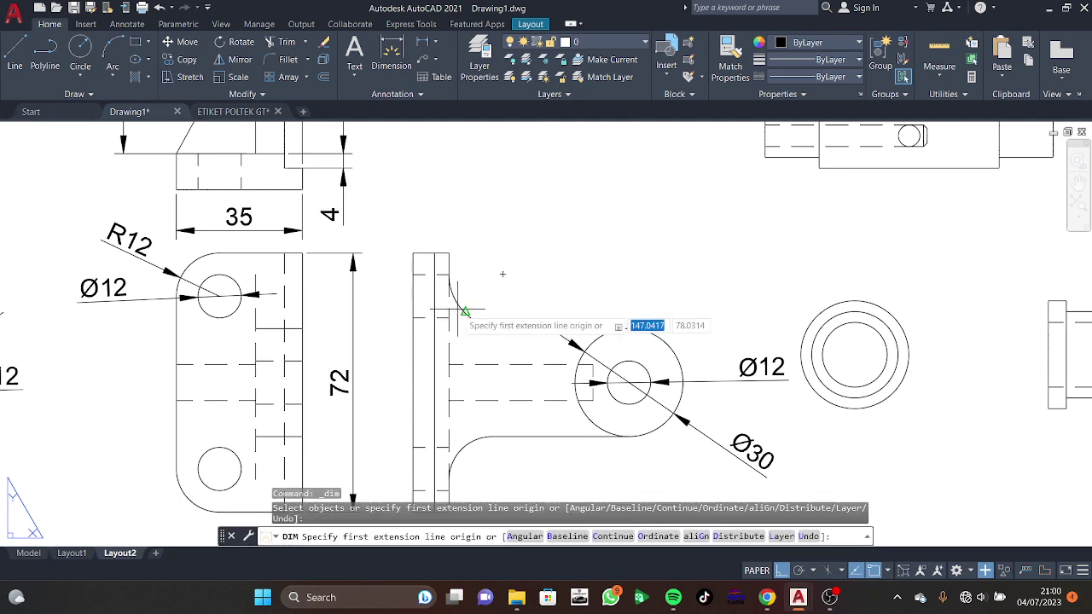
scroll(461, 304, up, 2)
scroll(461, 304, up, 4)
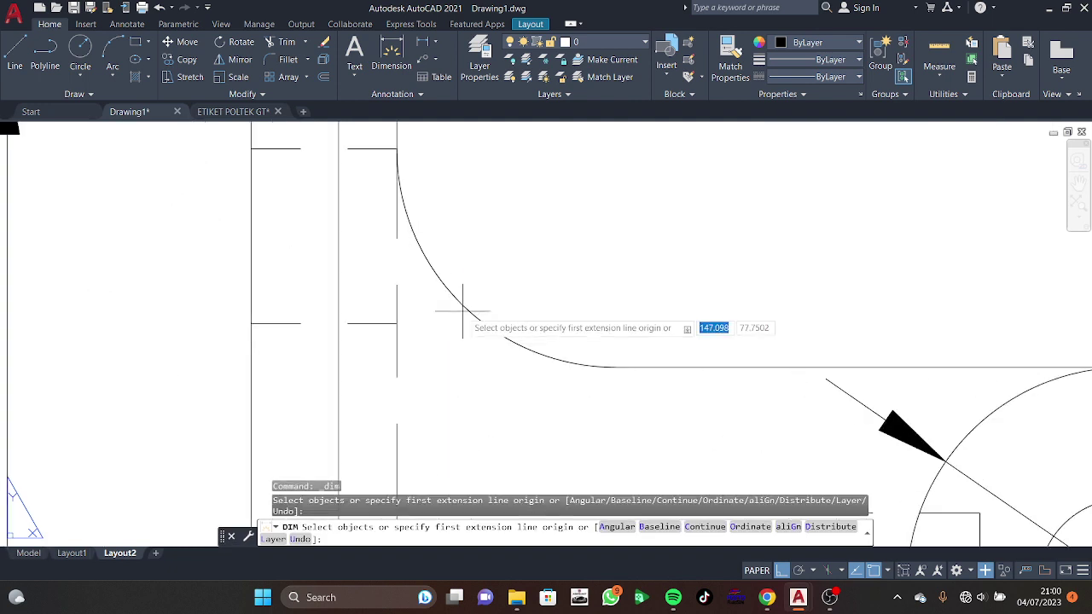
click(435, 274)
click(393, 75)
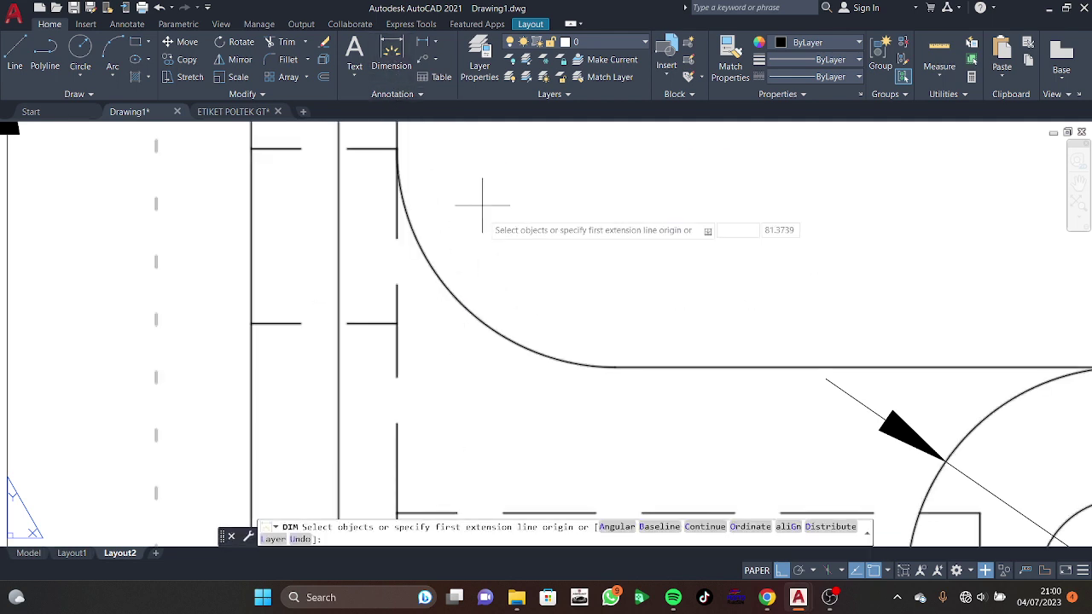
click(489, 324)
scroll(493, 325, down, 5)
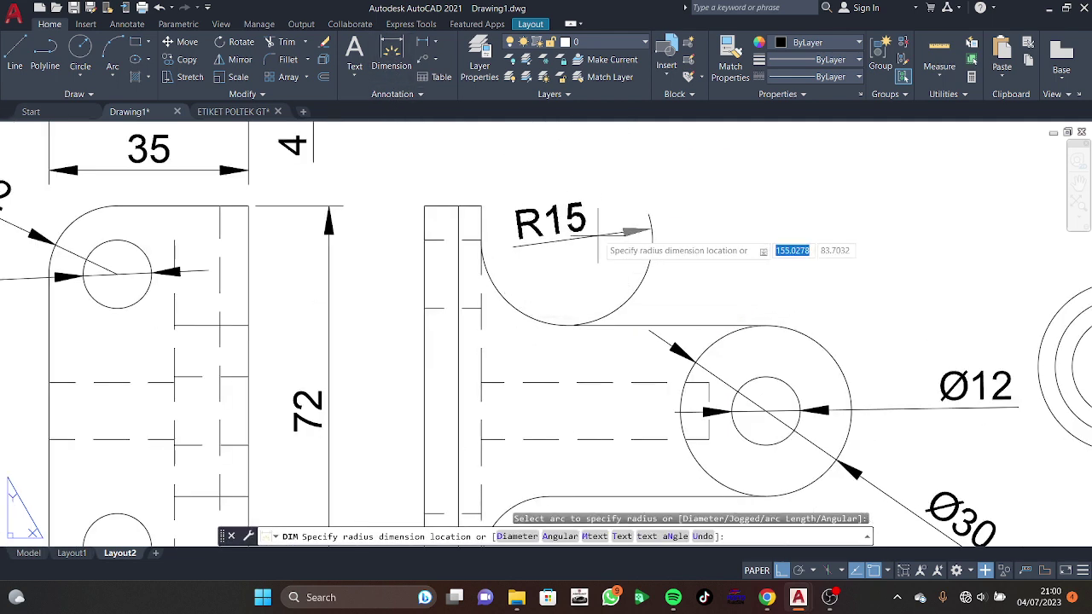
click(525, 277)
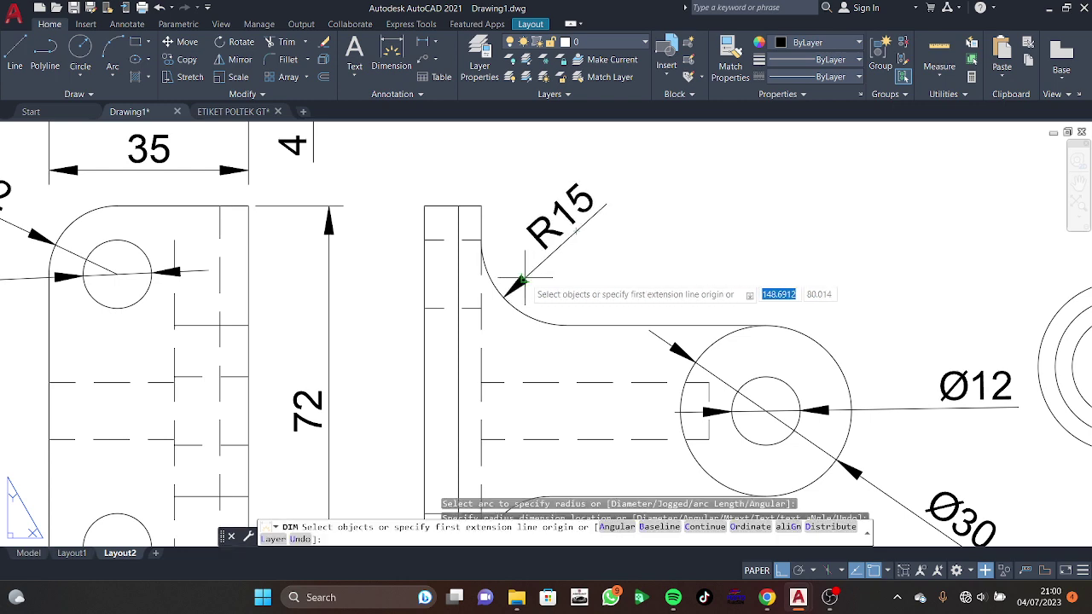
middle_drag(519, 288, 575, 231)
scroll(589, 386, down, 2)
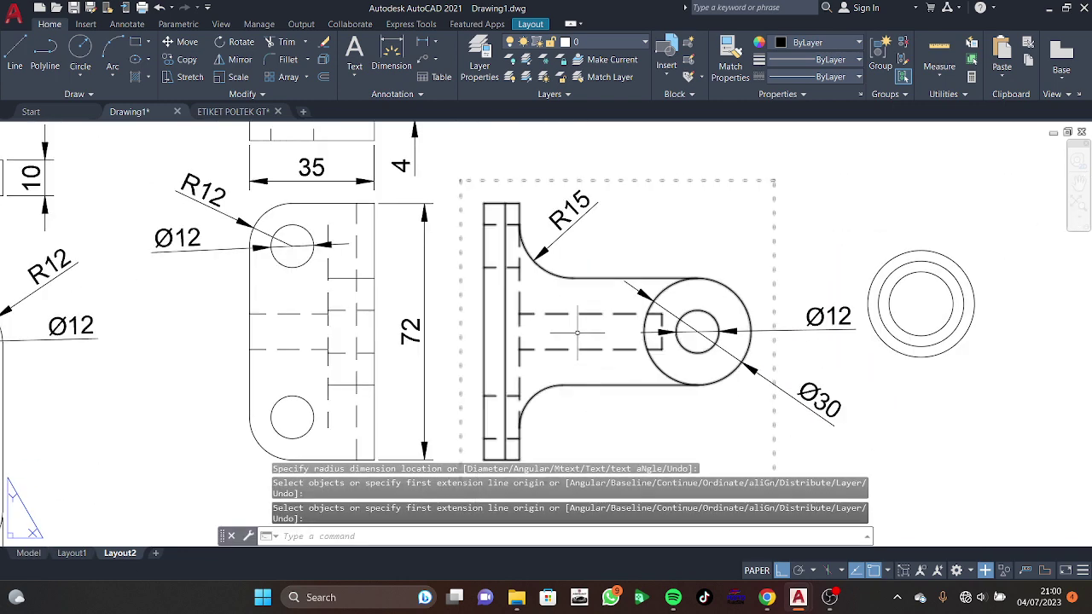
scroll(550, 365, down, 2)
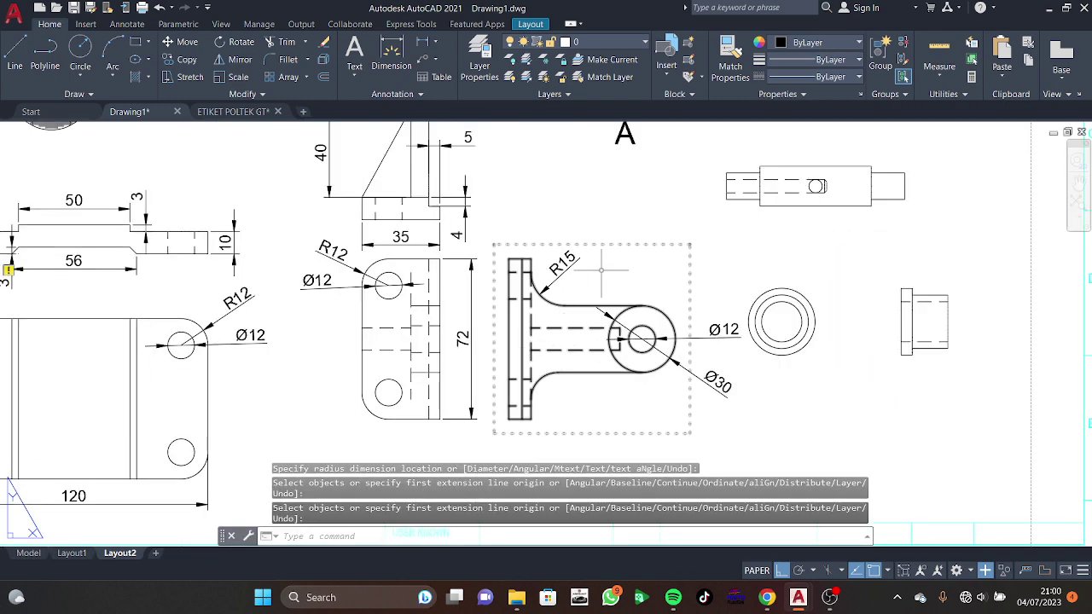
middle_drag(639, 214, 612, 220)
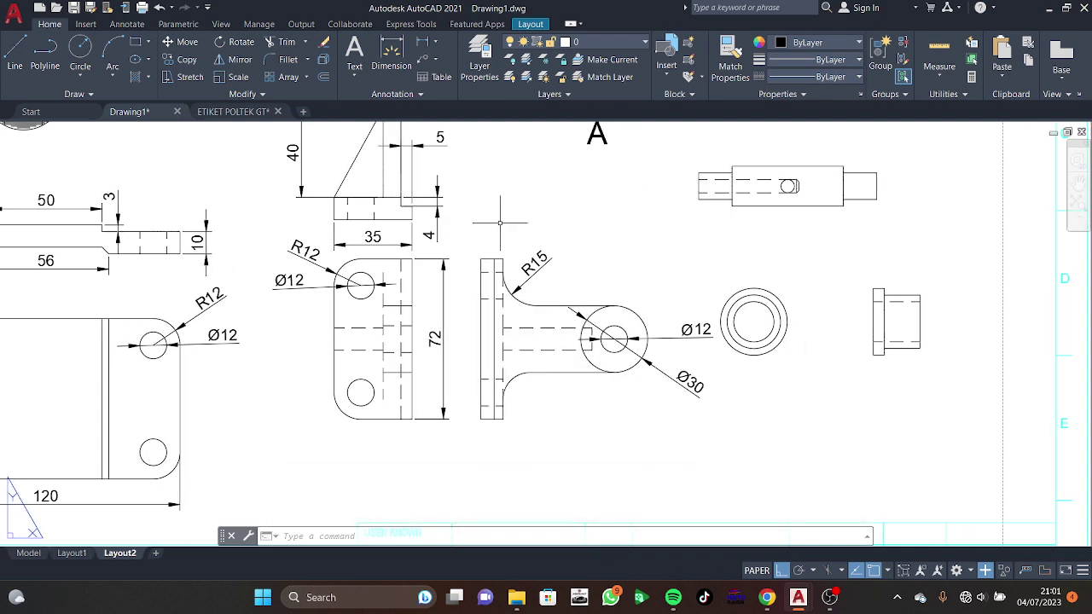
Step: Dimension the lower hole's 12 height from its centre to the bracket's bottom edge
click(386, 63)
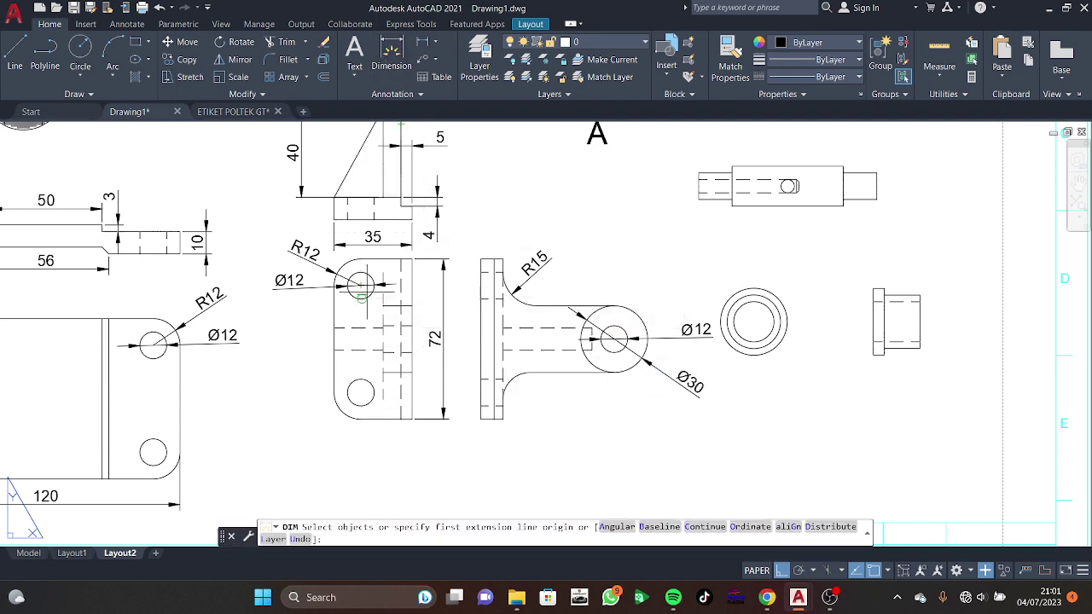
click(360, 393)
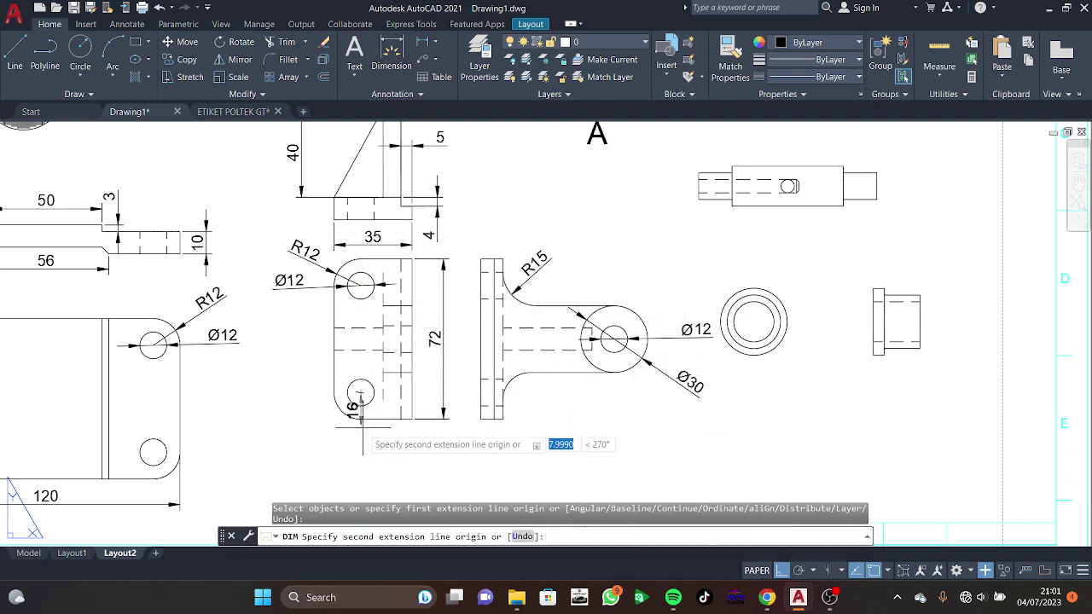
click(360, 418)
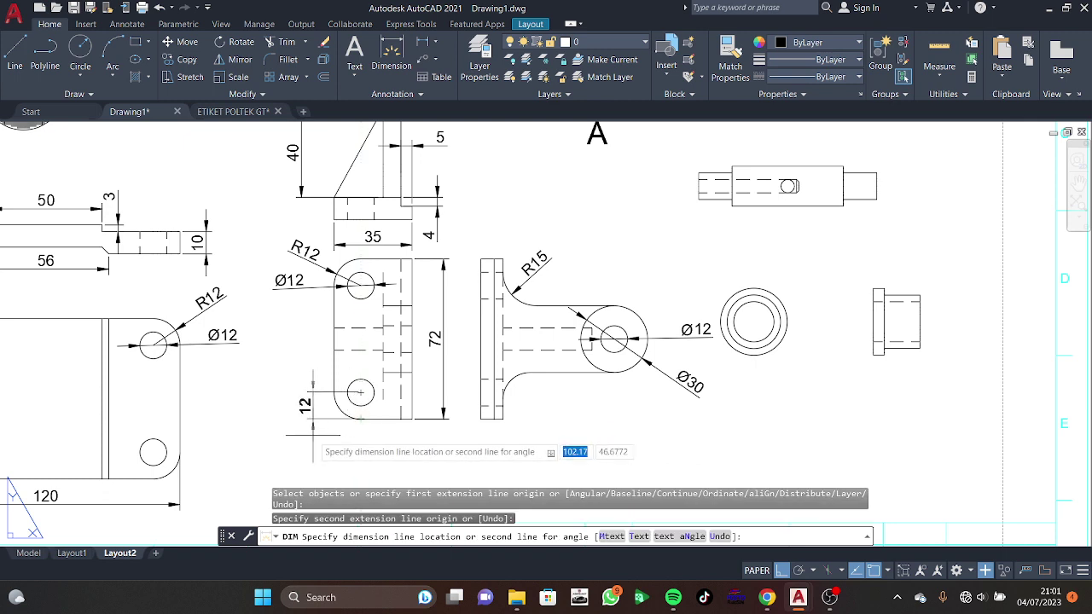
click(310, 437)
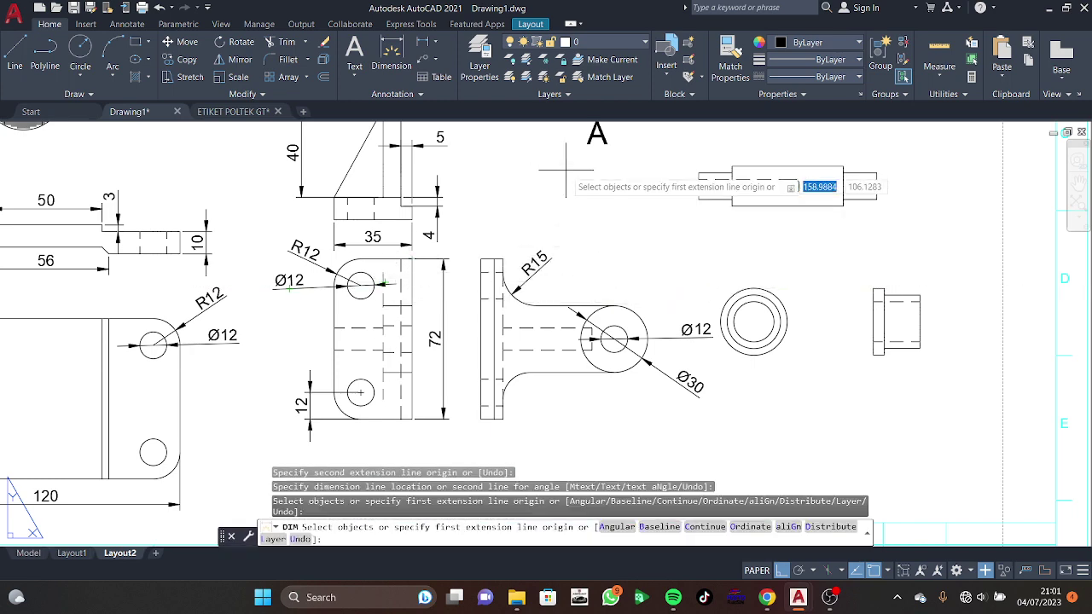
mouse_move(528, 162)
middle_down()
mouse_move(443, 244)
mouse_move(374, 279)
middle_up()
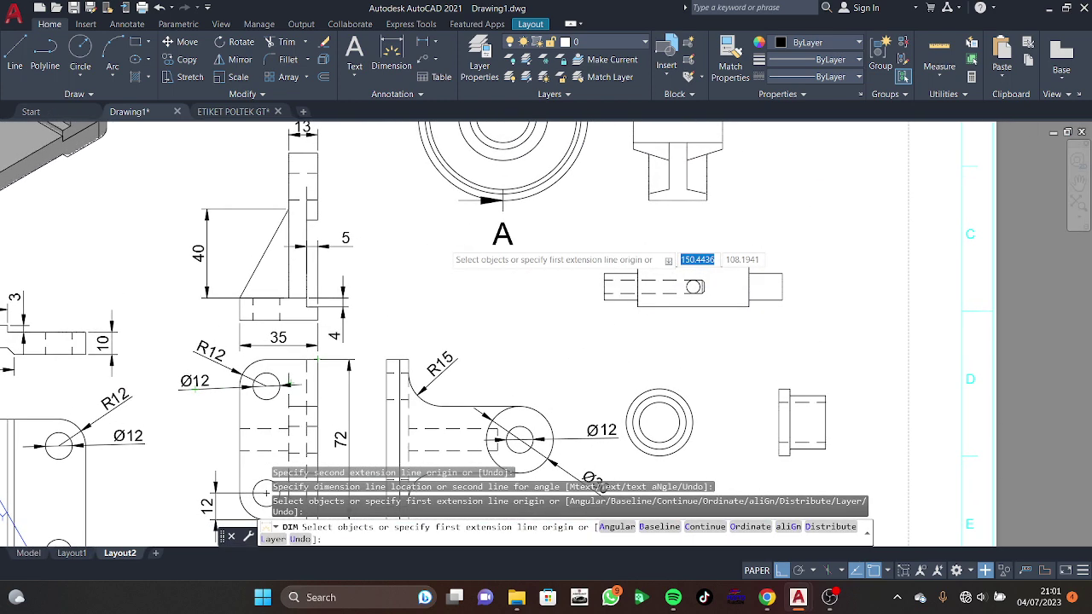
key(Return)
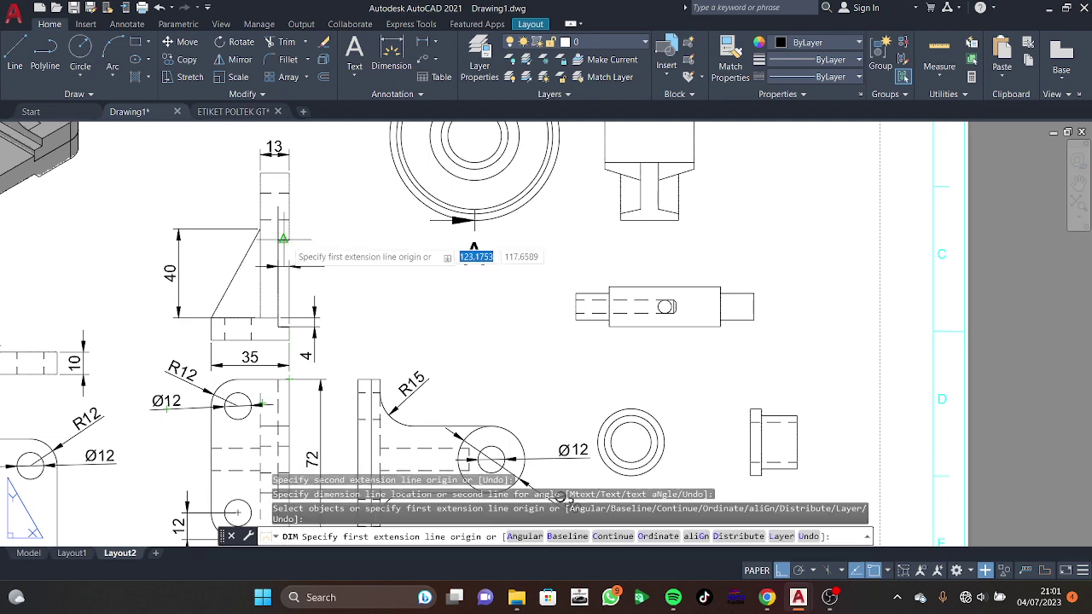
click(278, 240)
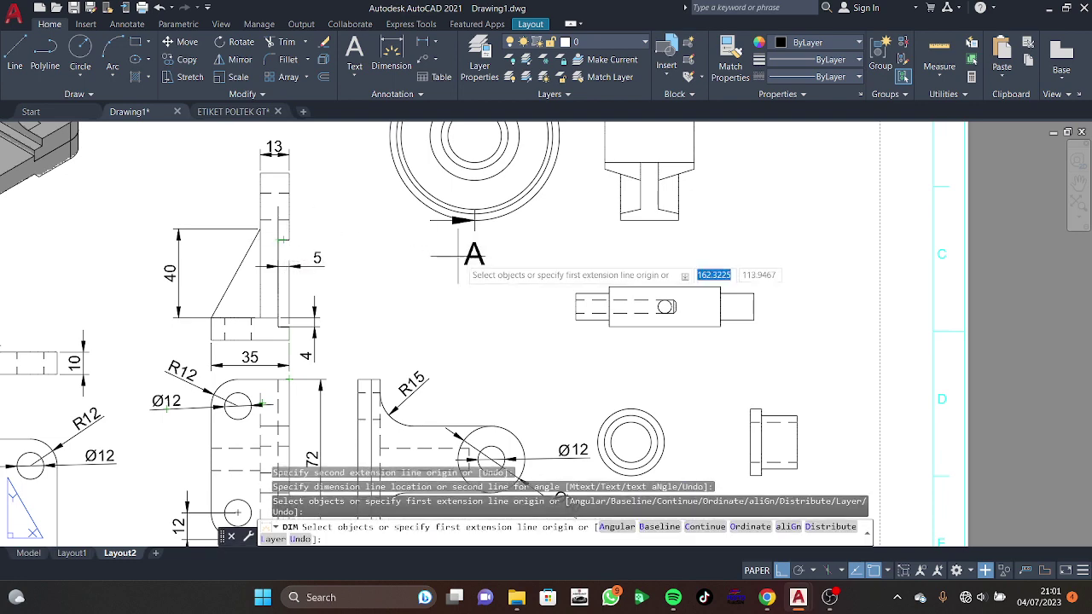
Step: Label the pulley's concentric circles with Ø76, Ø70 and Ø66 diameters
middle_drag(585, 273, 568, 287)
middle_drag(732, 213, 554, 307)
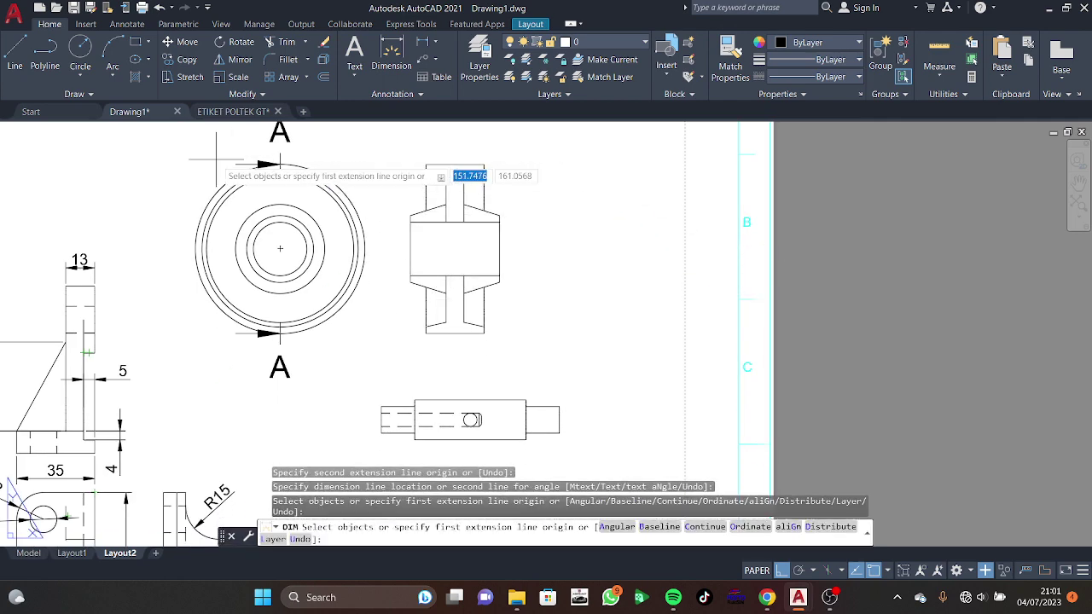
click(300, 167)
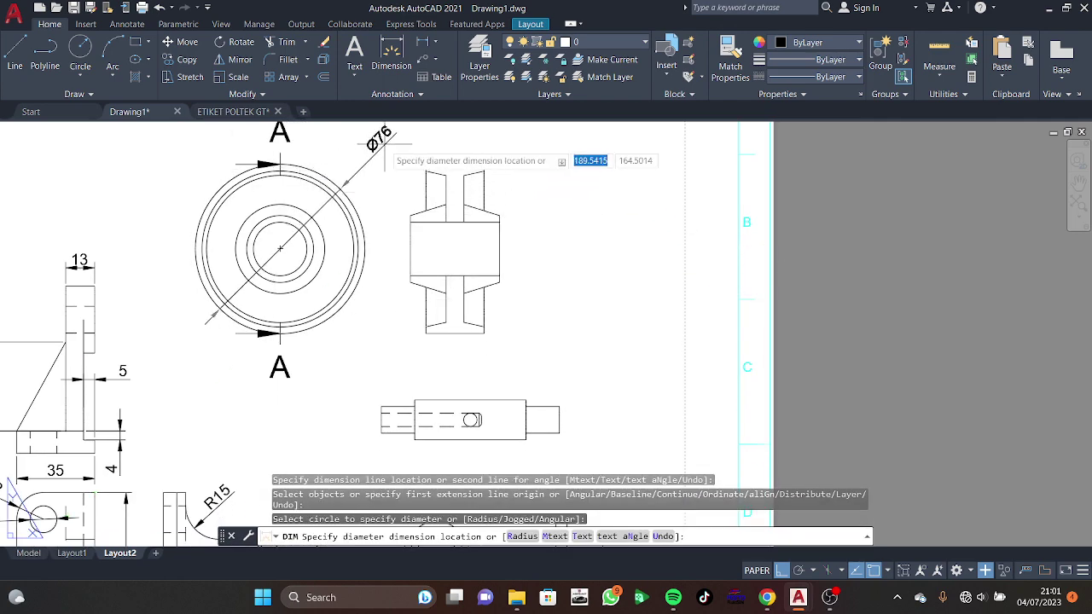
click(376, 143)
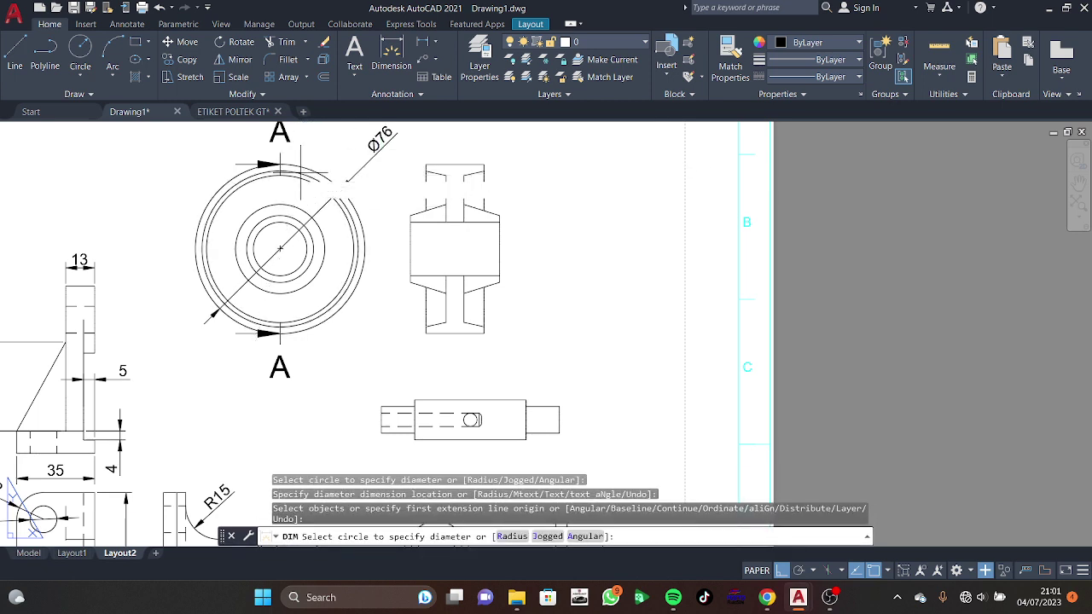
click(300, 173)
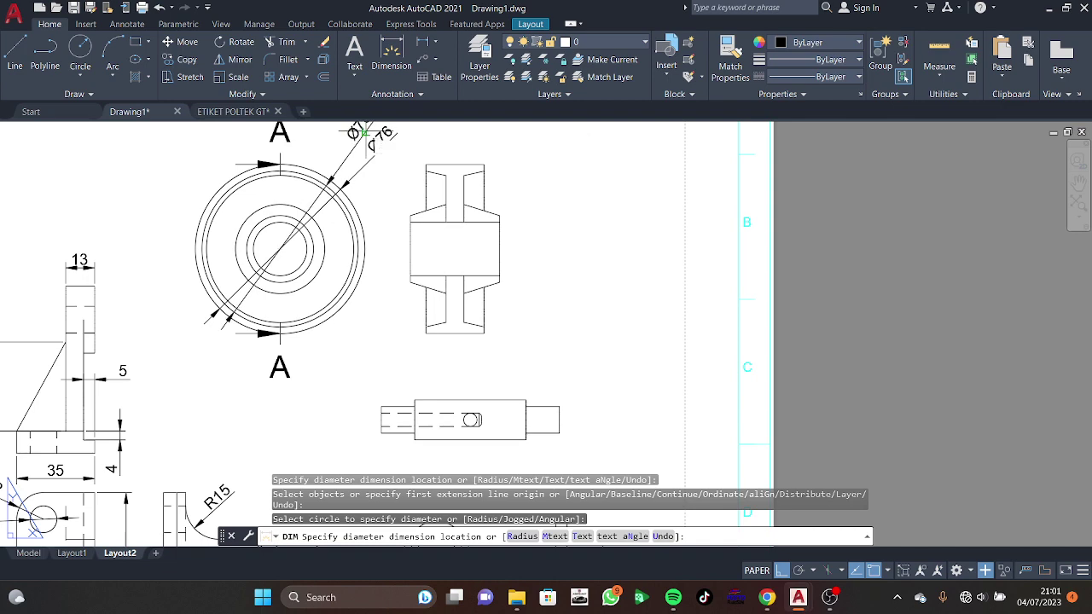
click(362, 131)
click(304, 176)
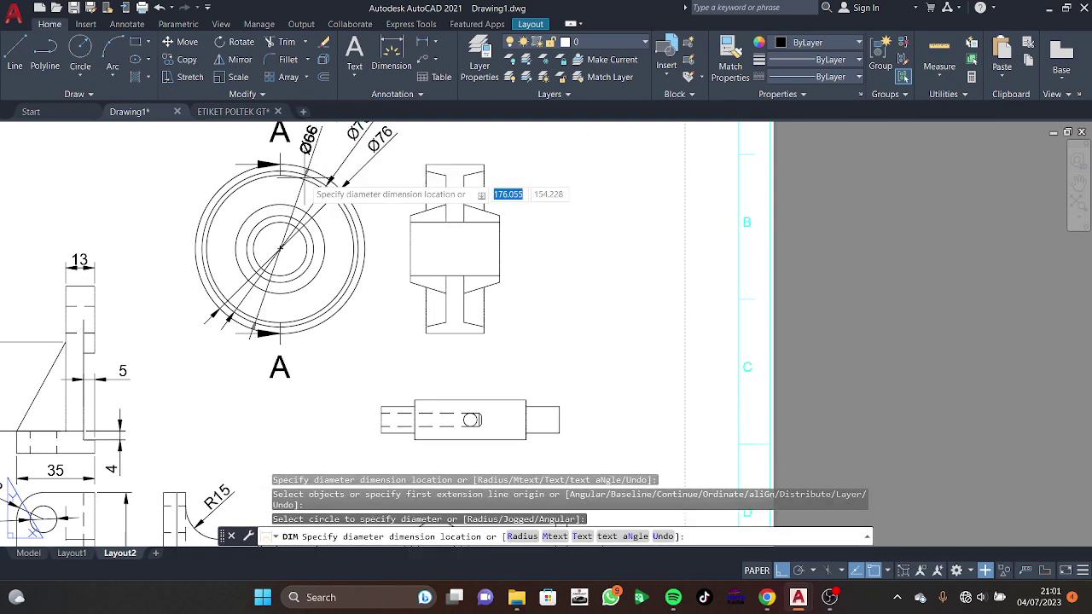
click(333, 126)
middle_drag(326, 236, 315, 266)
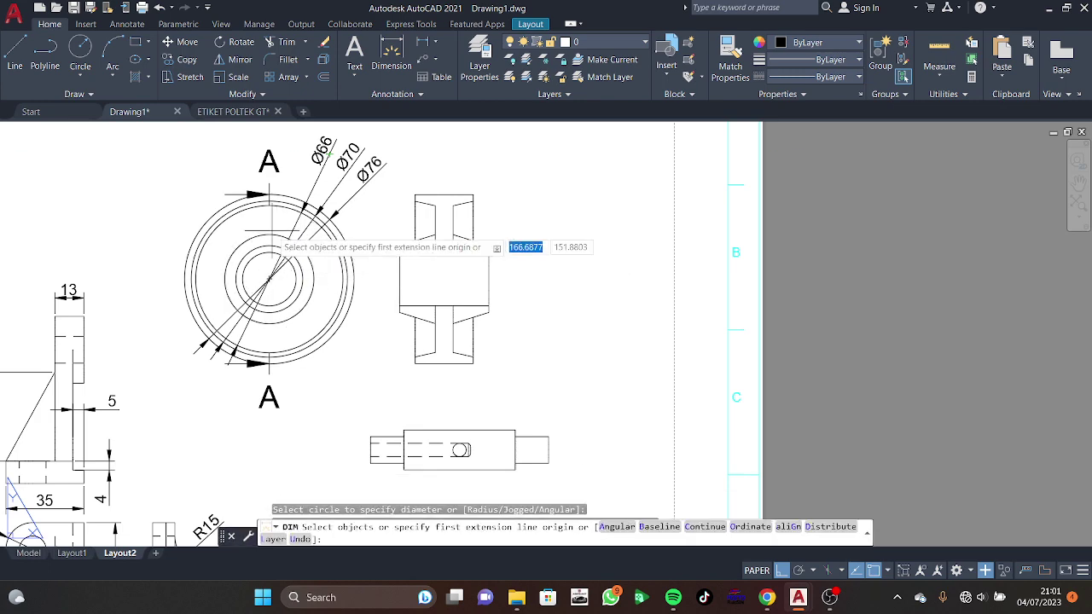
Step: Add a 30 height dimension beside the pulley hub, discarding a stray 29.36
key(Return)
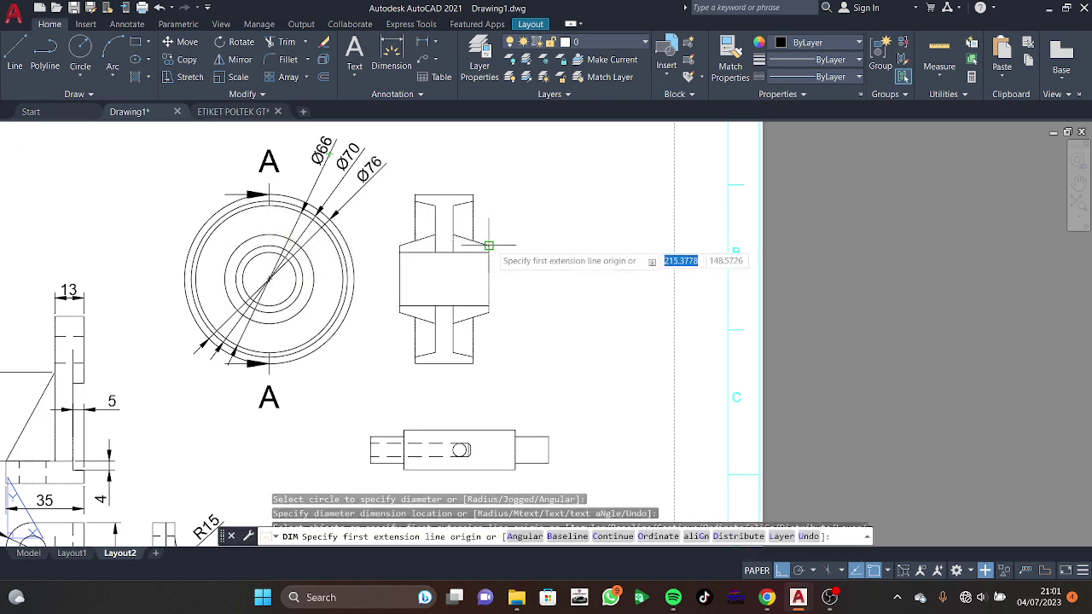
click(489, 246)
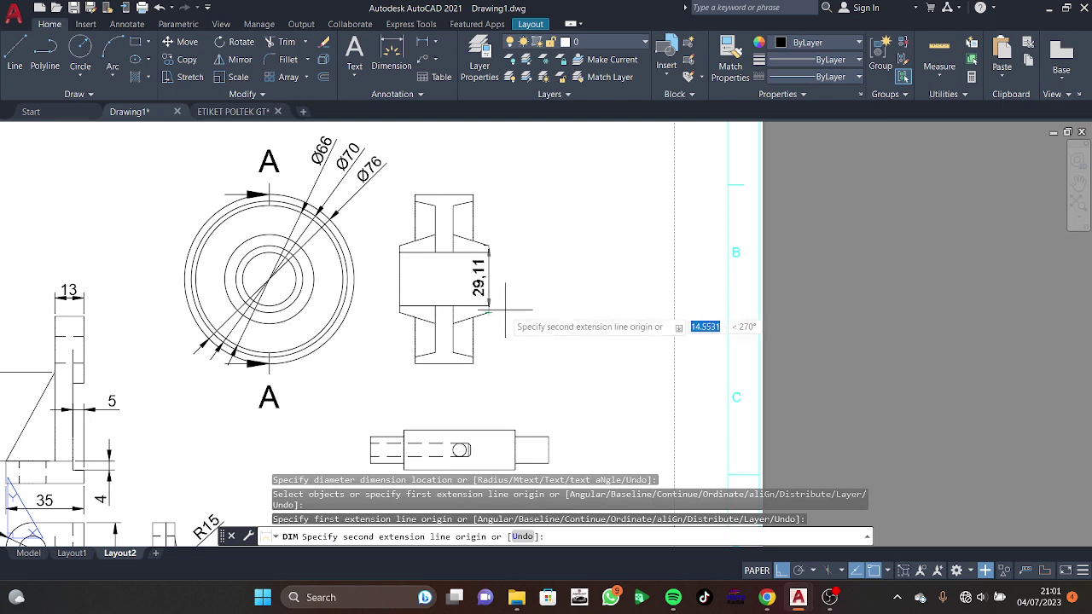
click(489, 312)
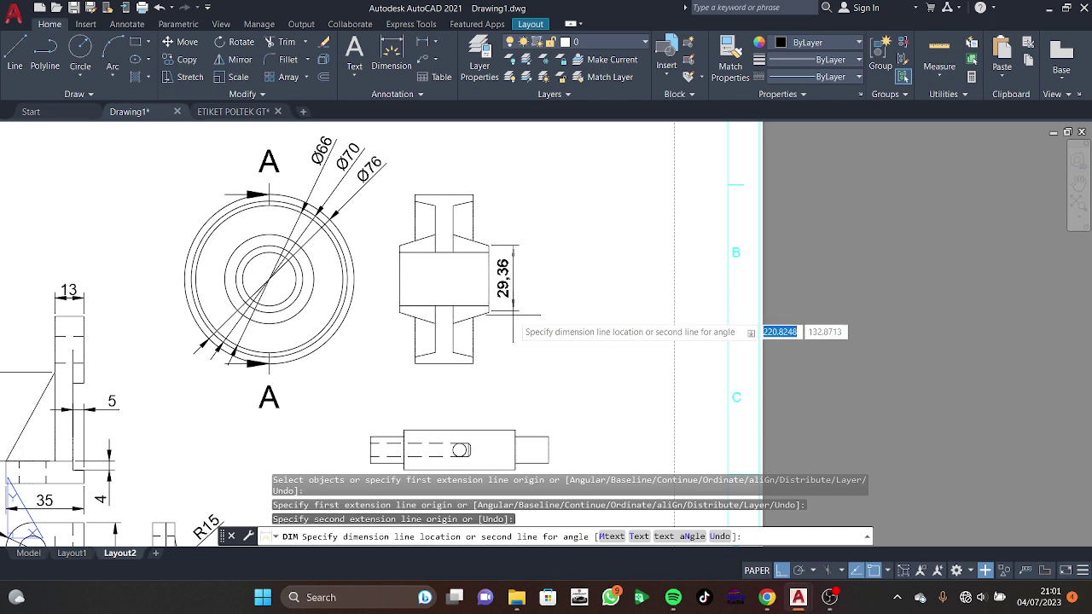
key(Escape)
click(388, 64)
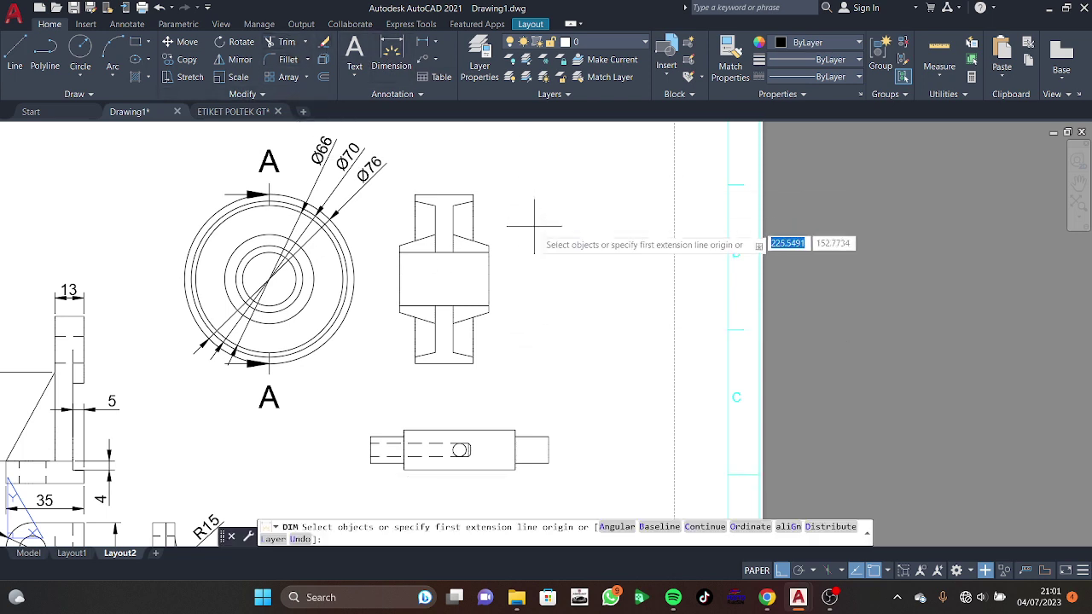
click(489, 245)
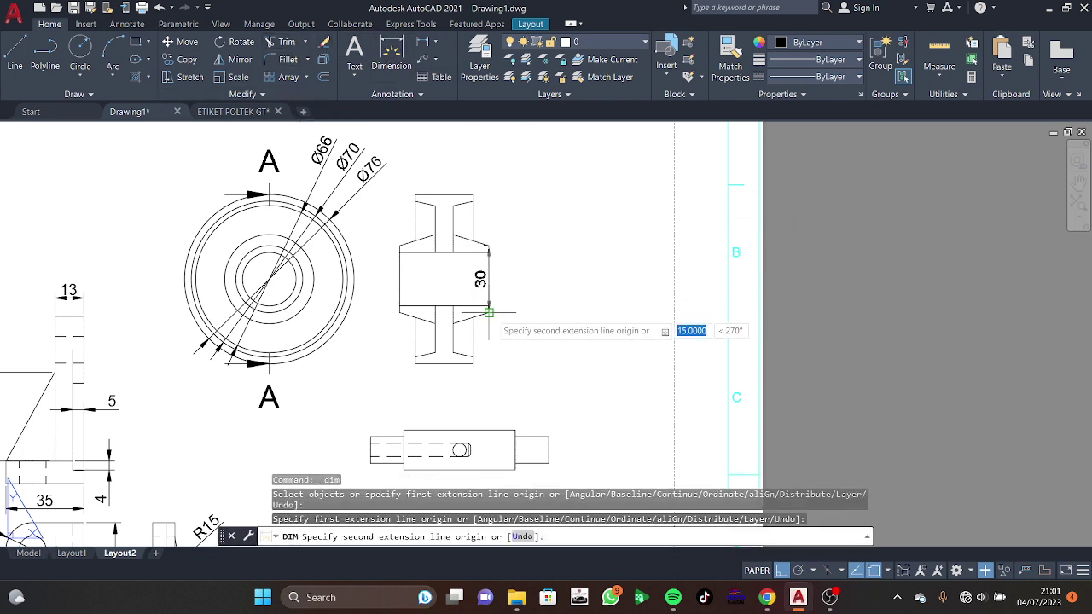
click(489, 311)
click(506, 312)
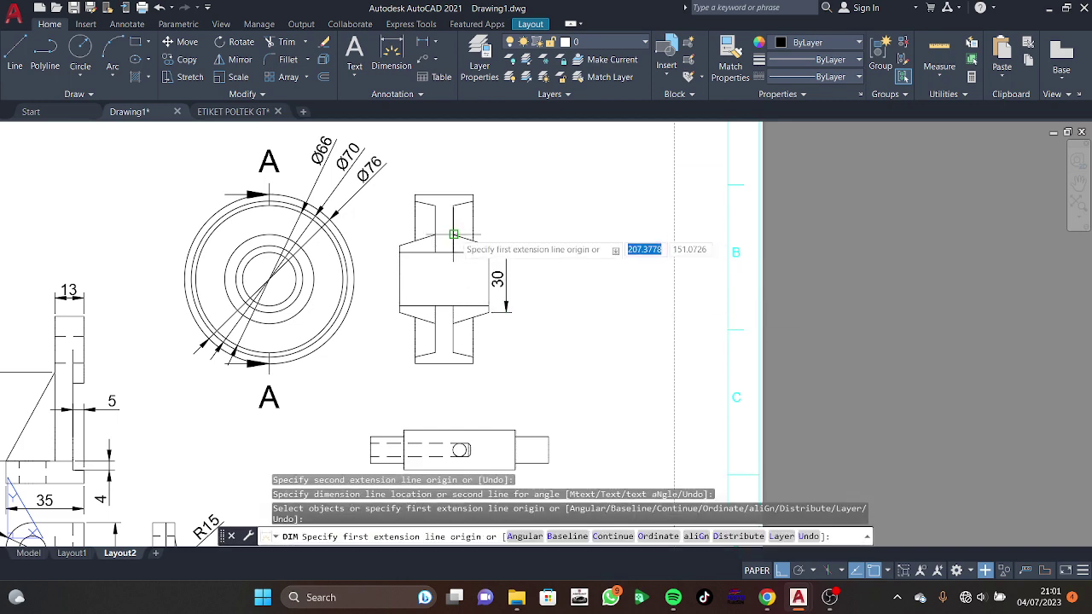
Step: Add the 40 and 66 height dimensions stacked outside the 30
click(453, 233)
click(453, 322)
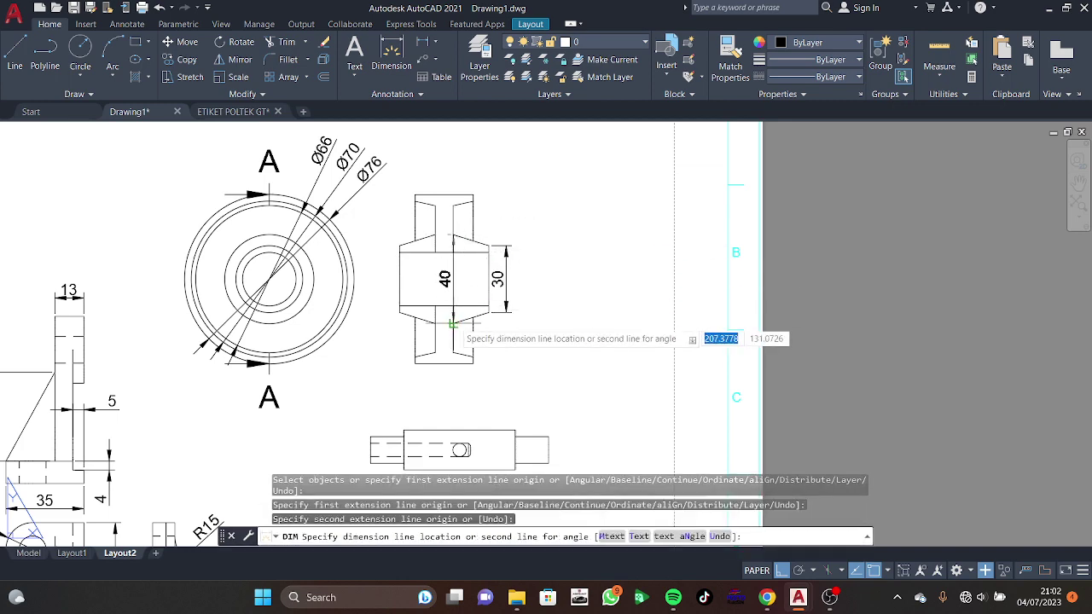
click(528, 319)
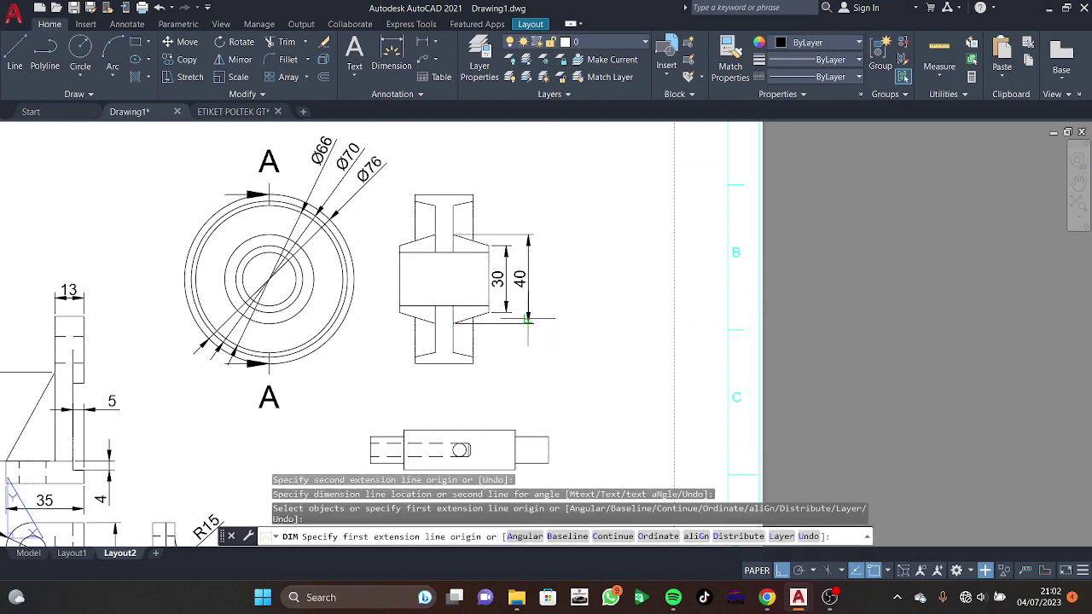
click(453, 210)
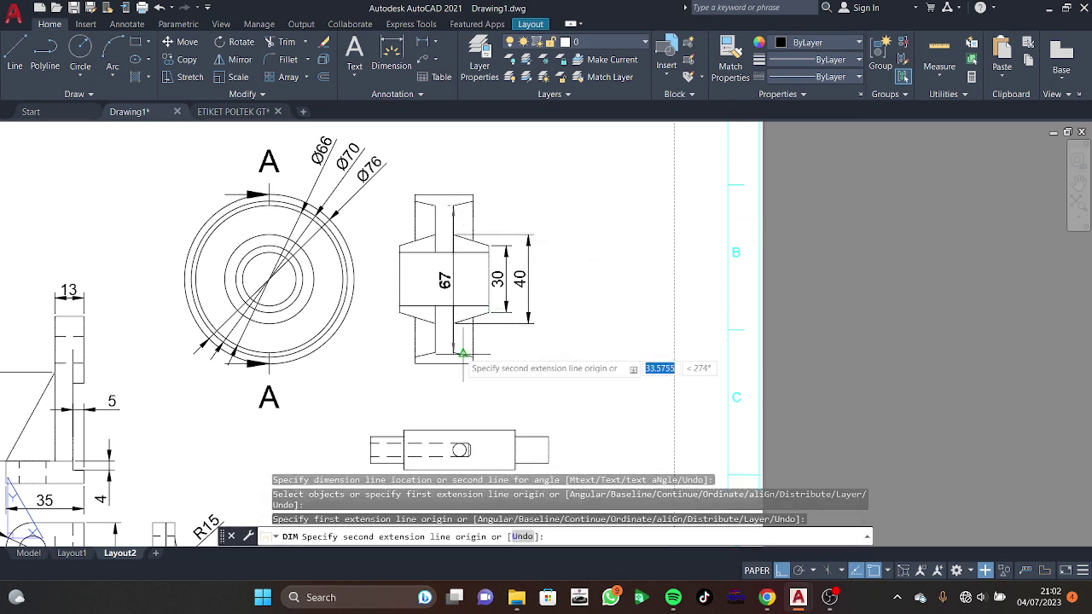
click(453, 350)
click(554, 338)
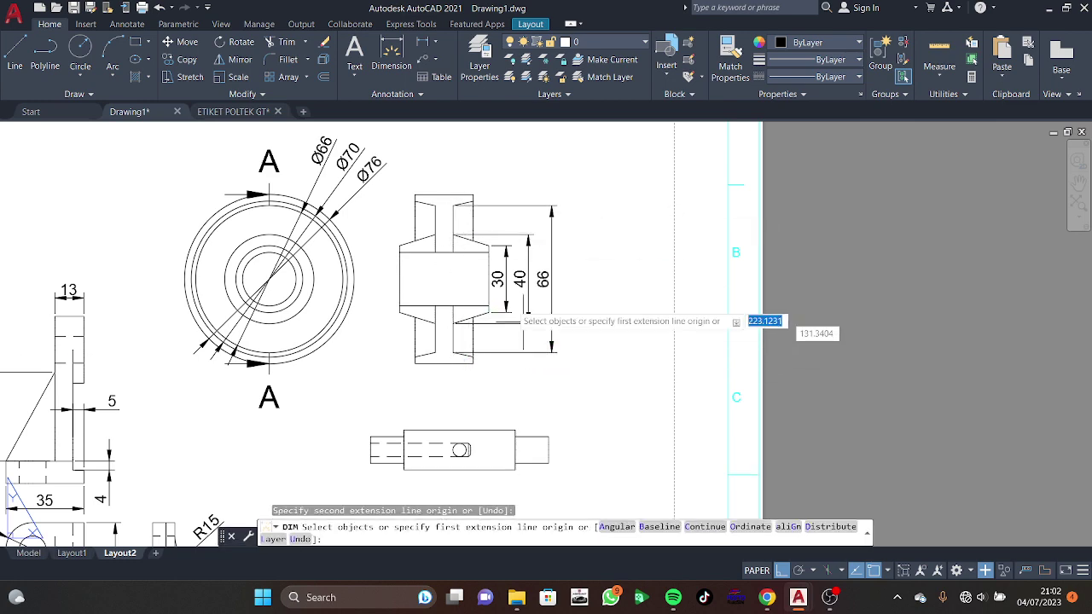
Step: Add the 8 width dimension at the side view's top-left
click(472, 198)
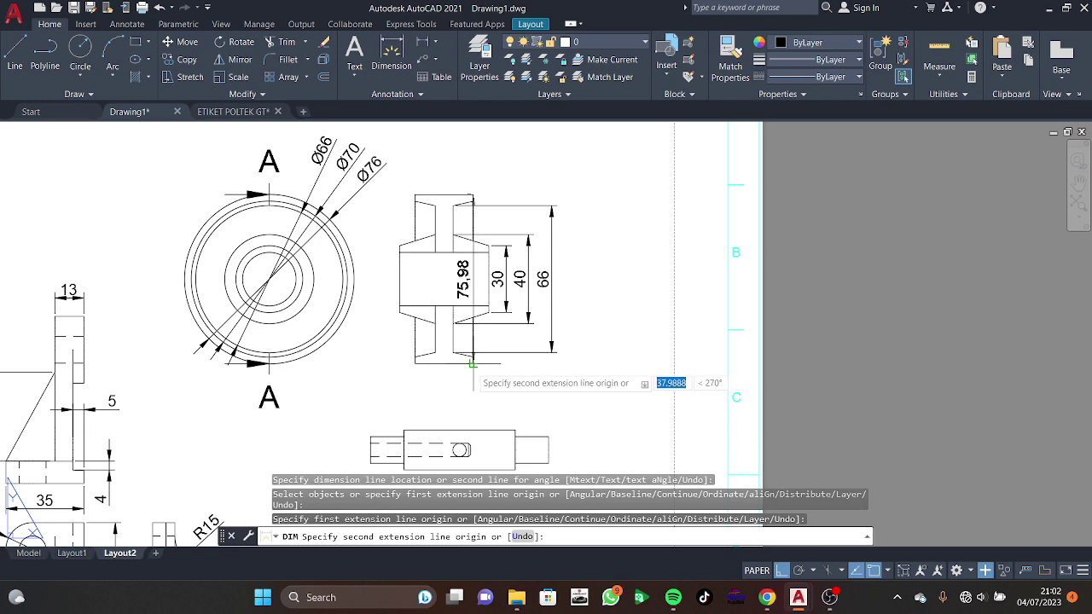
key(Escape)
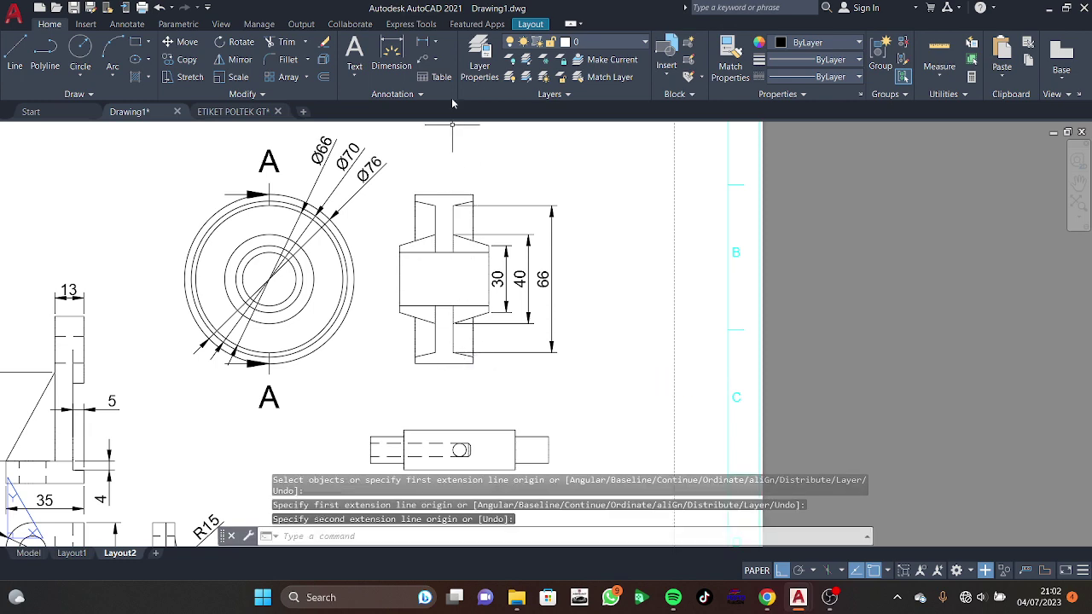
click(392, 53)
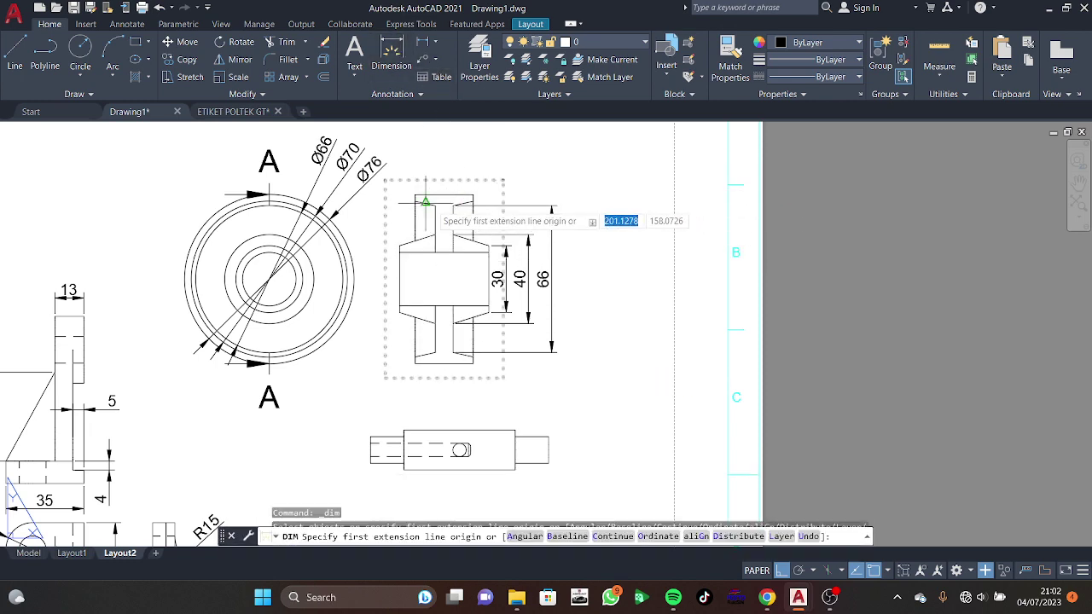
click(434, 205)
click(454, 204)
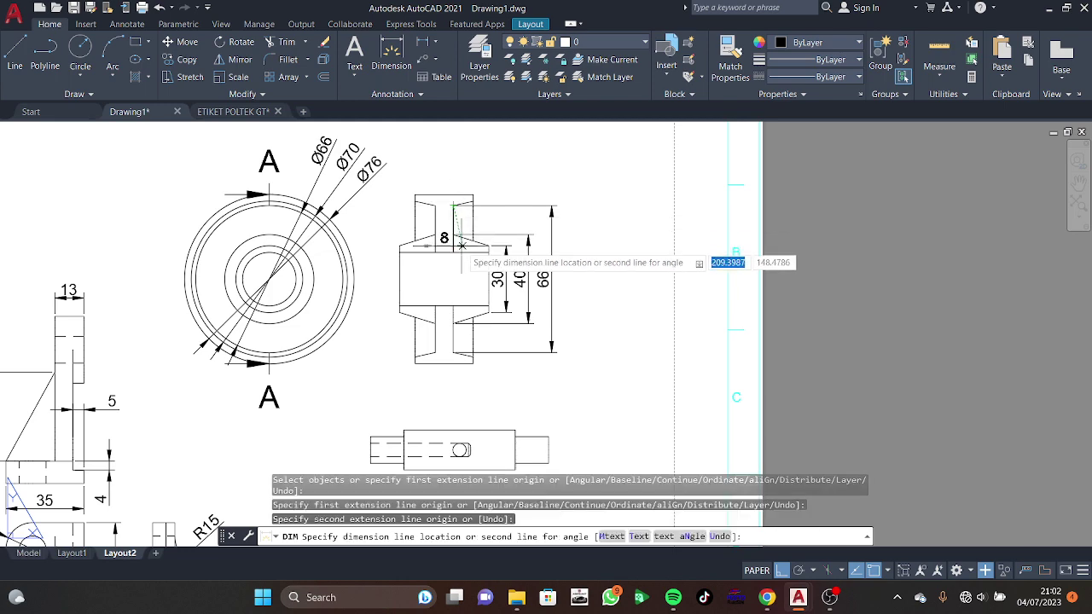
click(458, 249)
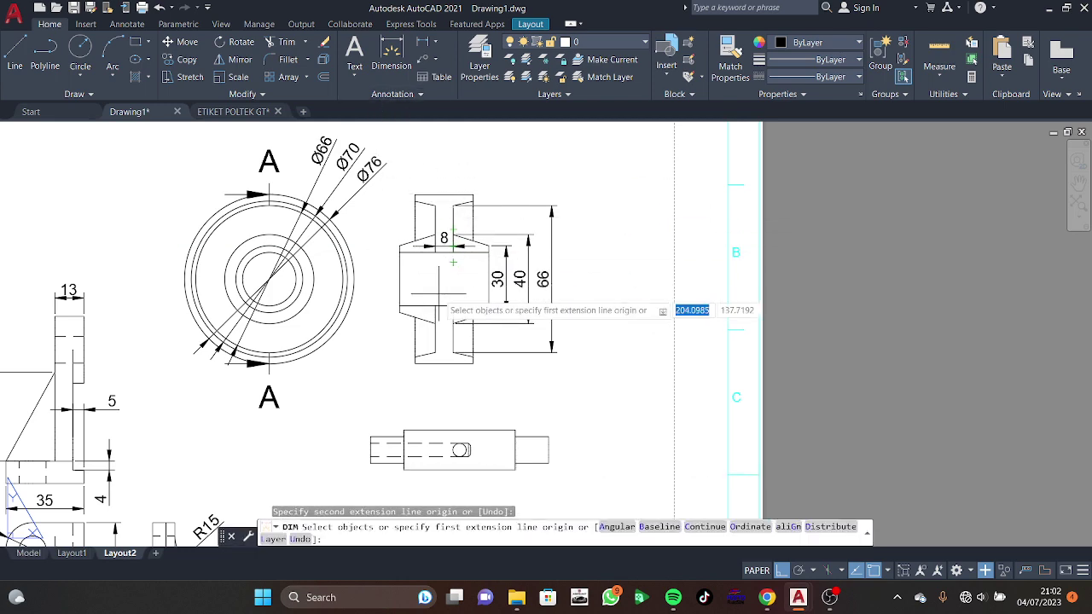
Step: Add the 24 bore height on the left and begin the 26 top width
click(400, 75)
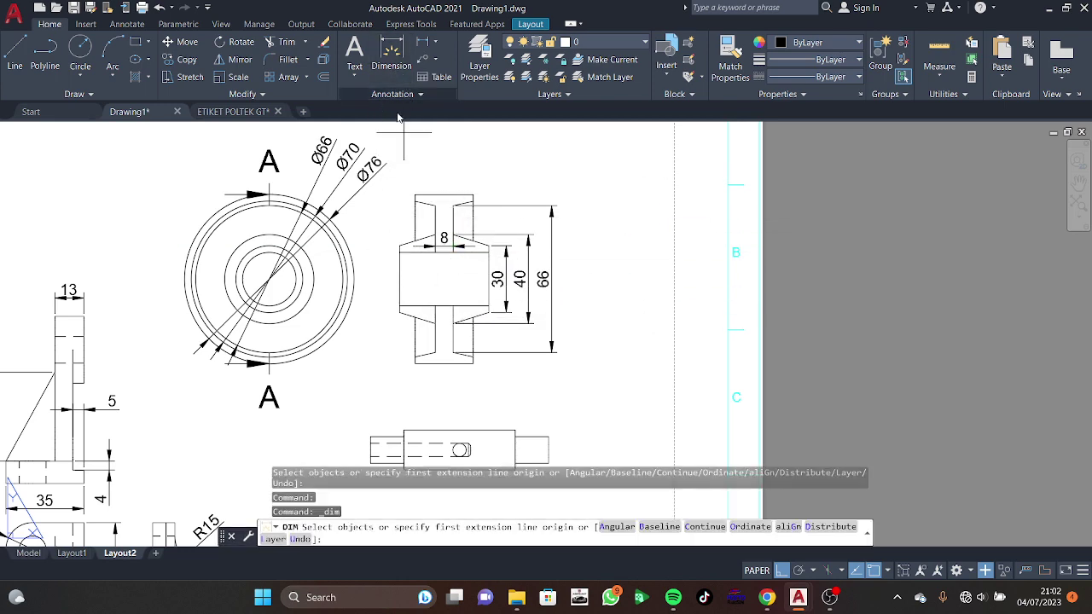
click(400, 253)
click(400, 309)
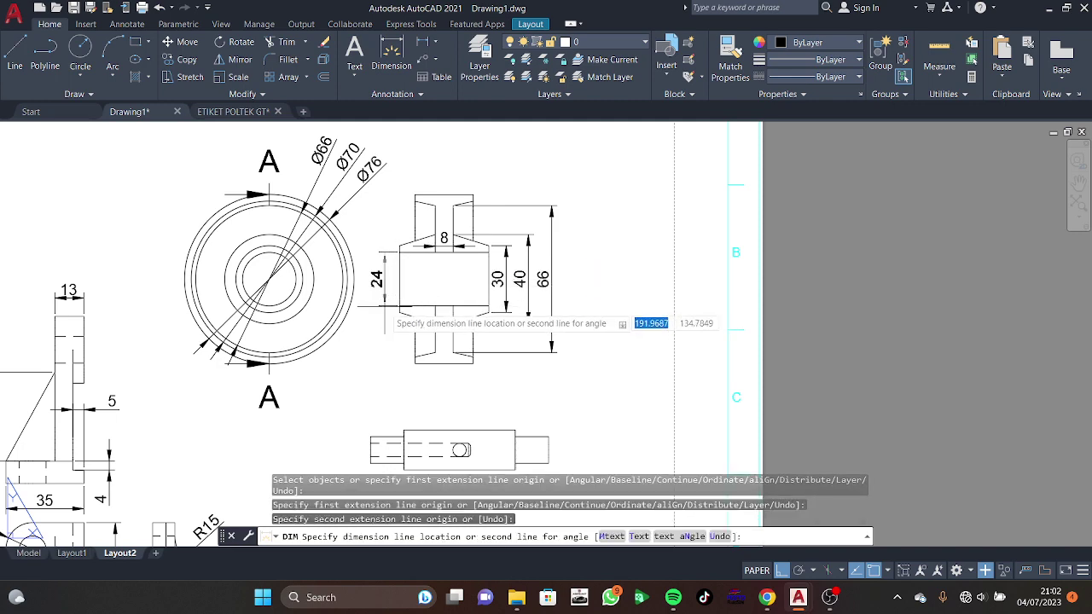
click(376, 309)
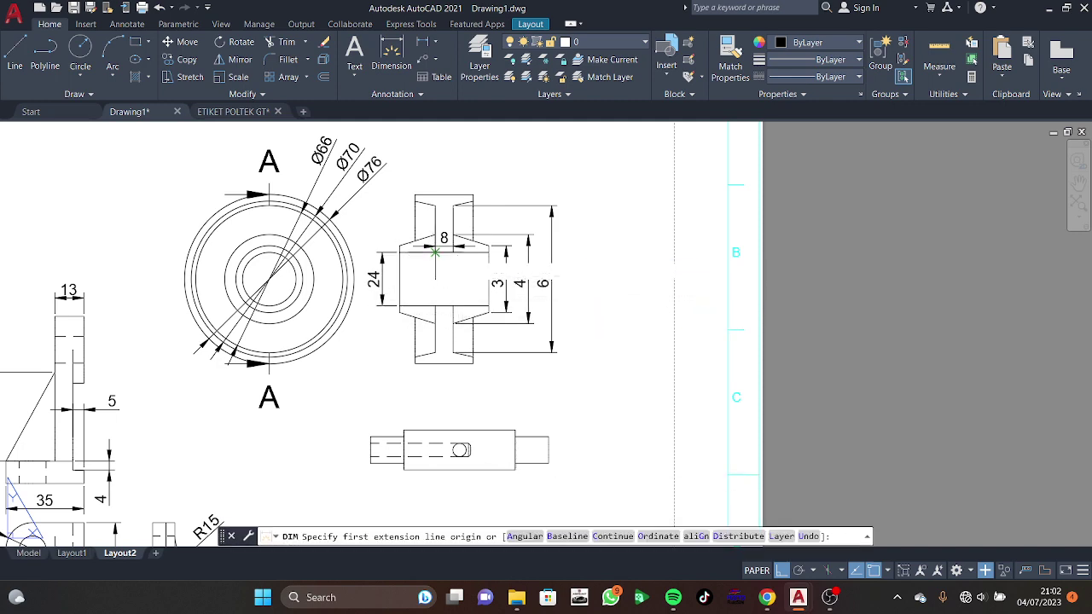
click(416, 197)
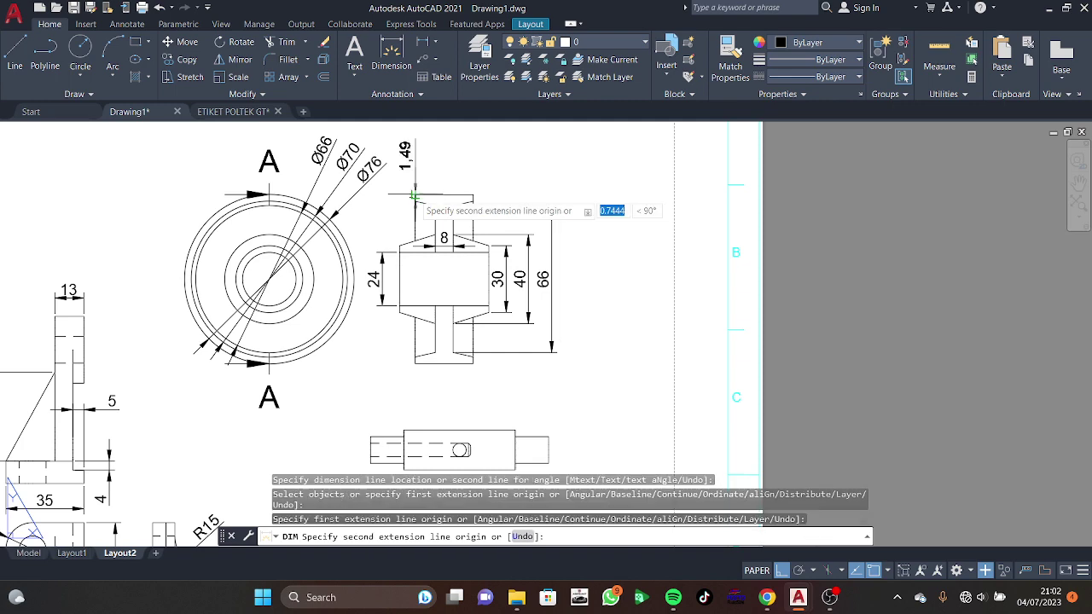
click(473, 196)
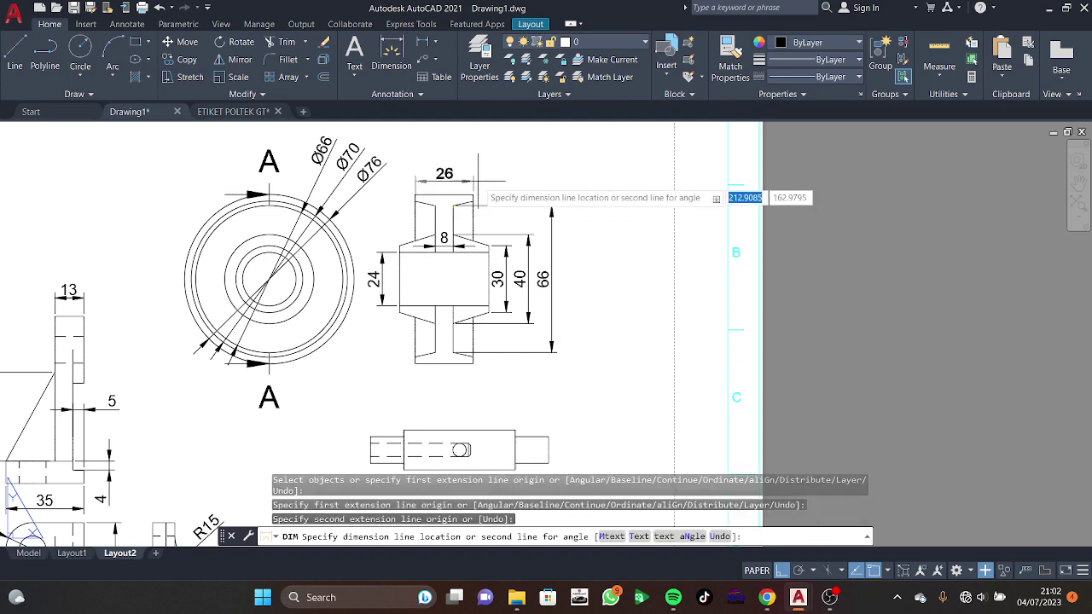
Step: Place the pulley's 26 width and dimension the shaft's 12 narrow-end height
click(537, 173)
scroll(451, 146, up, 1)
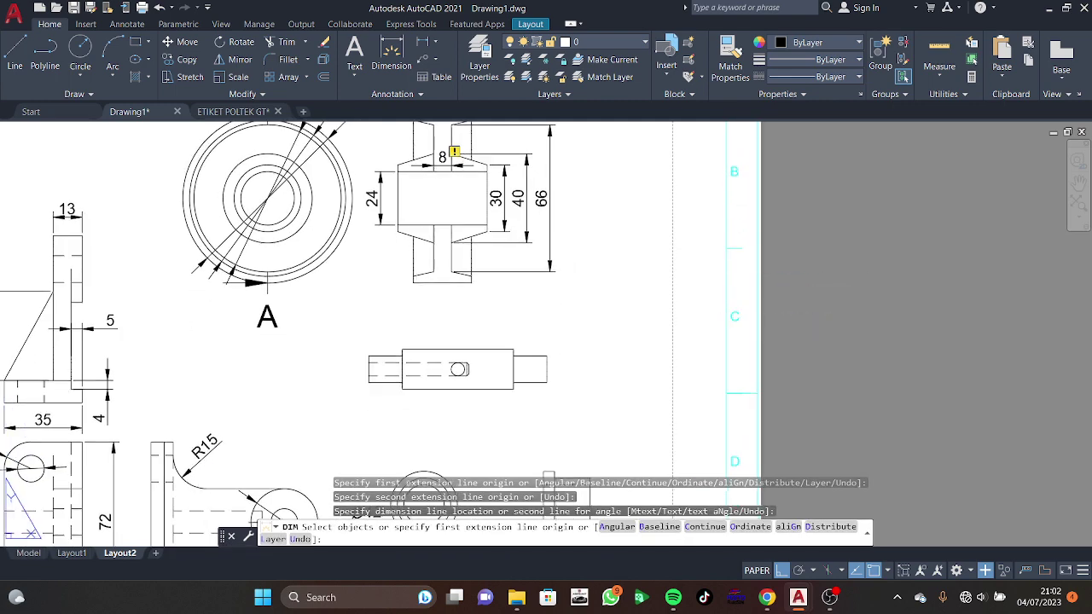
scroll(531, 370, down, 1)
middle_drag(512, 407, 455, 322)
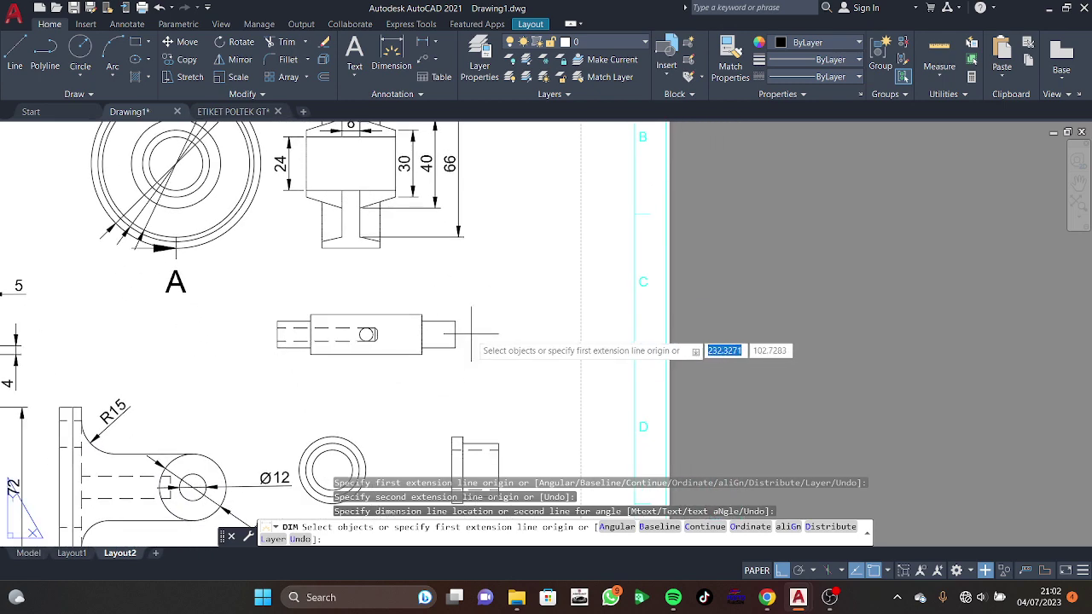
click(454, 322)
click(454, 348)
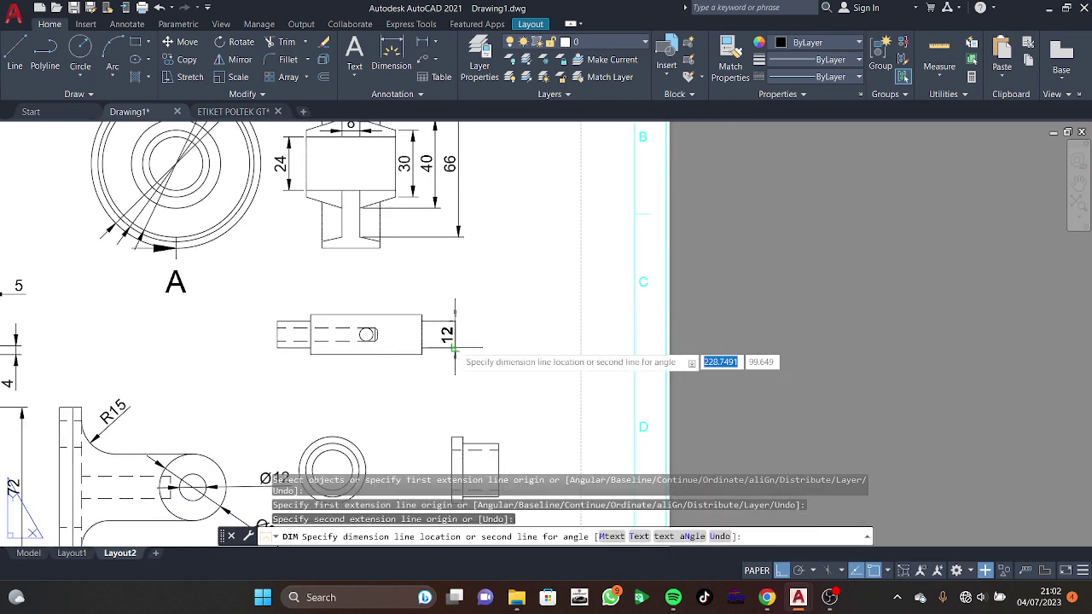
click(484, 349)
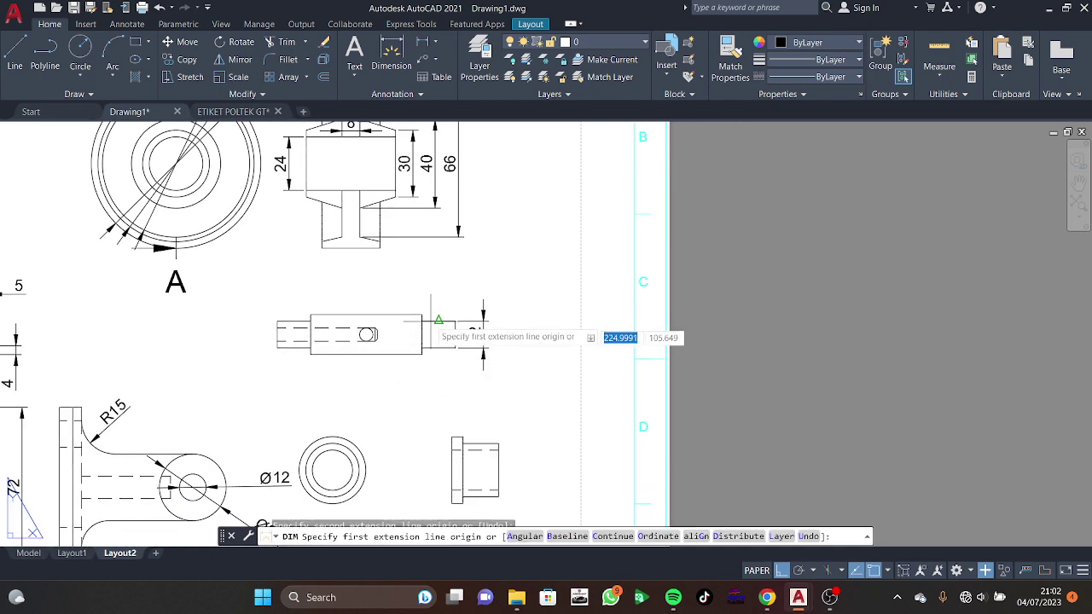
Step: Add the shaft body's 18 height and 50 length dimensions
click(309, 315)
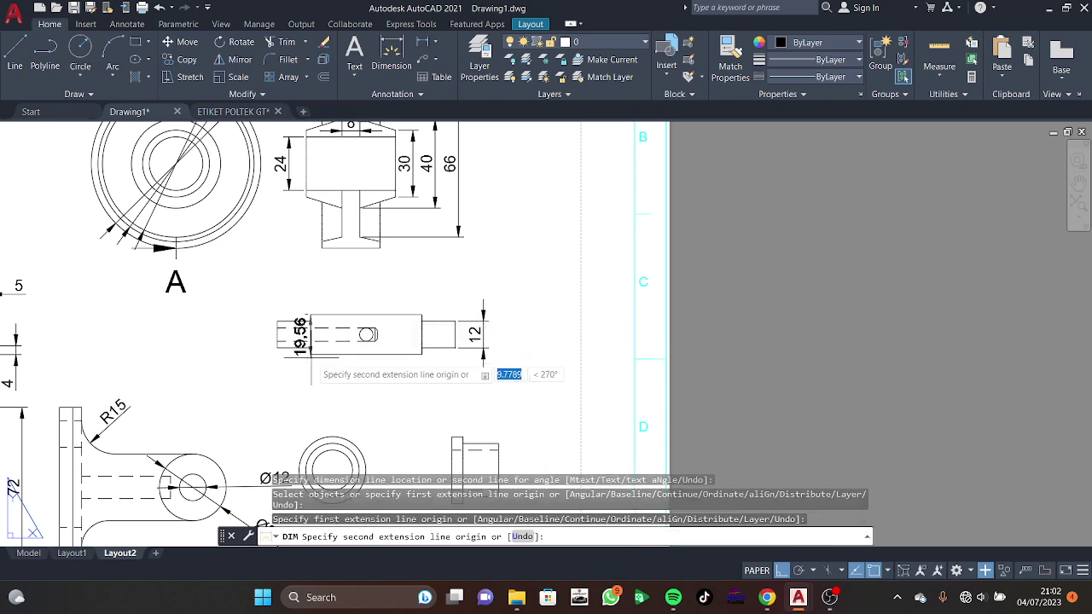
click(311, 353)
click(254, 334)
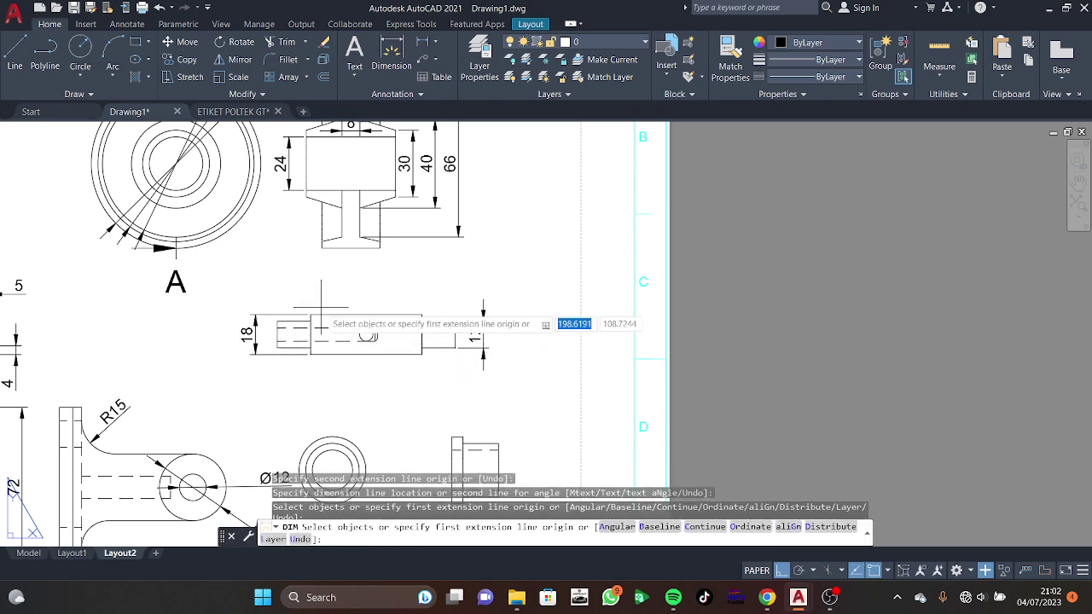
click(310, 315)
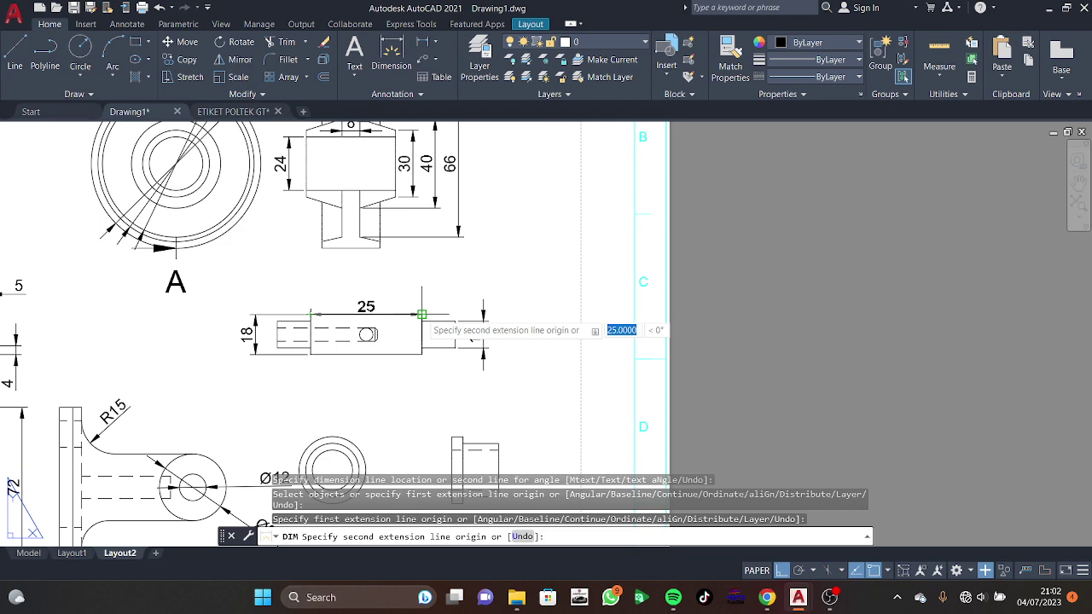
key(Escape)
click(408, 56)
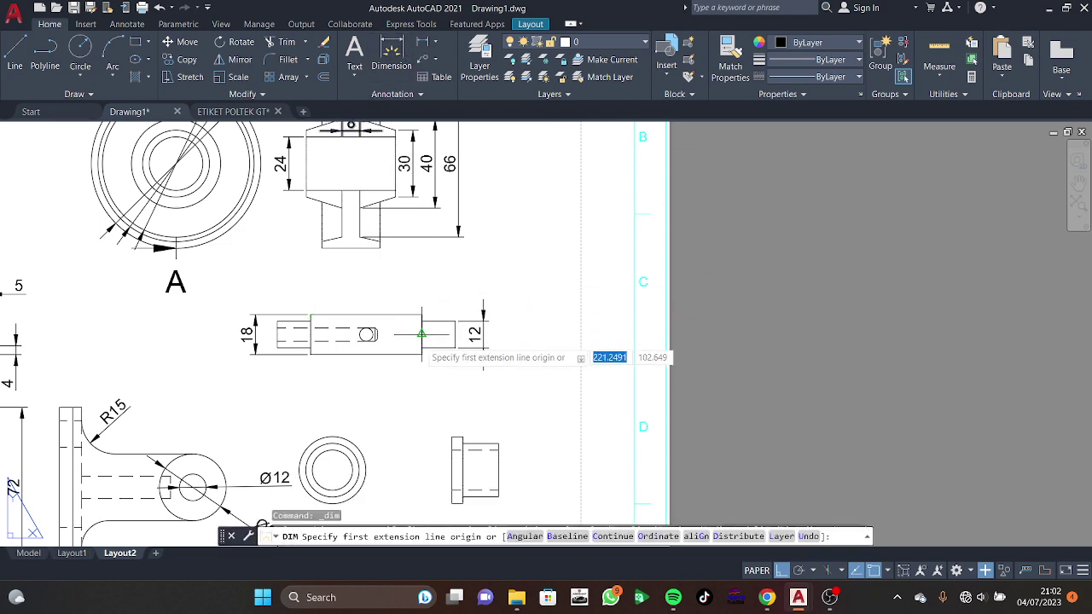
click(422, 315)
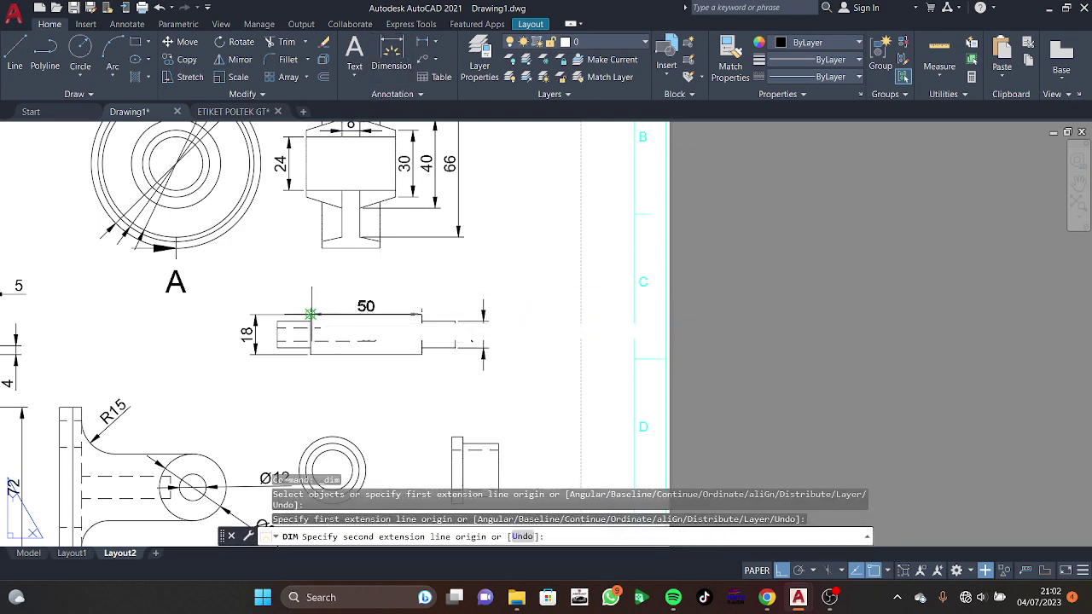
click(310, 315)
click(324, 298)
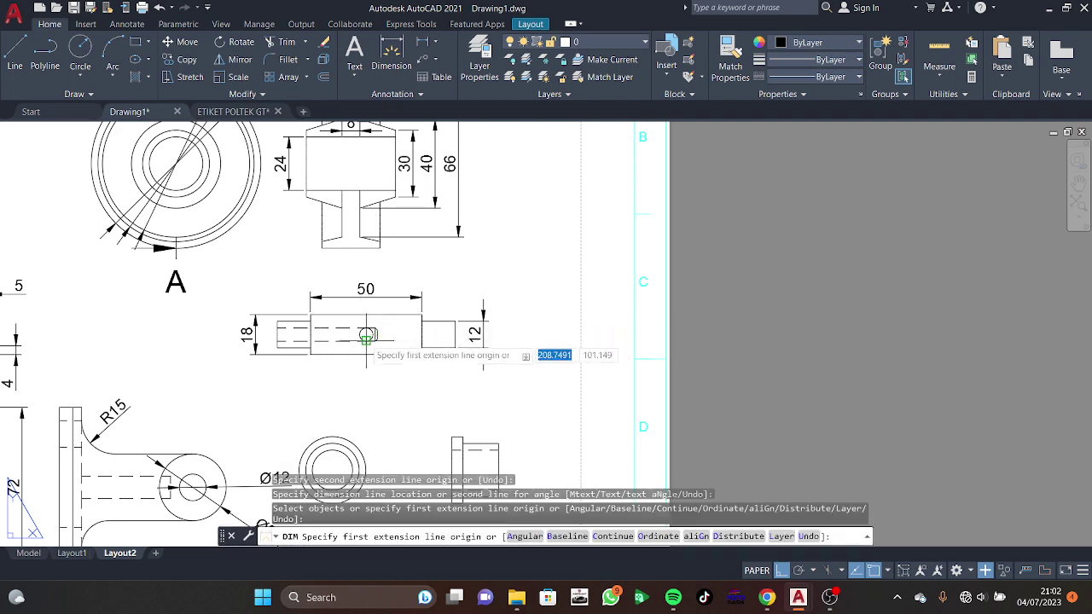
Step: Dimension the shaft's small hole as Ø6, labelled below
scroll(366, 335, up, 2)
scroll(369, 336, up, 3)
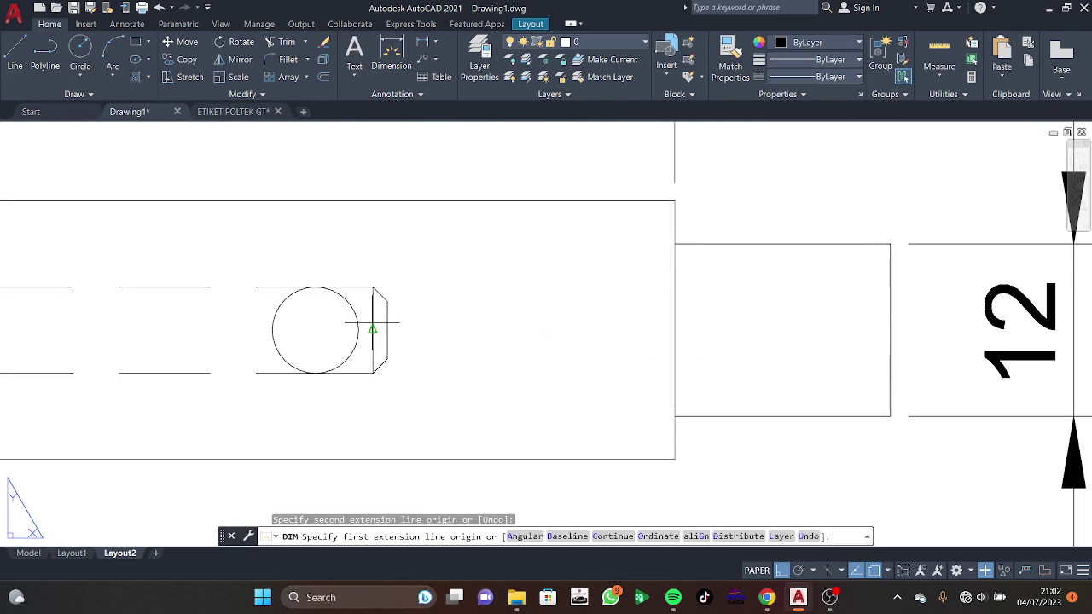
click(365, 324)
scroll(390, 366, down, 3)
scroll(408, 357, down, 4)
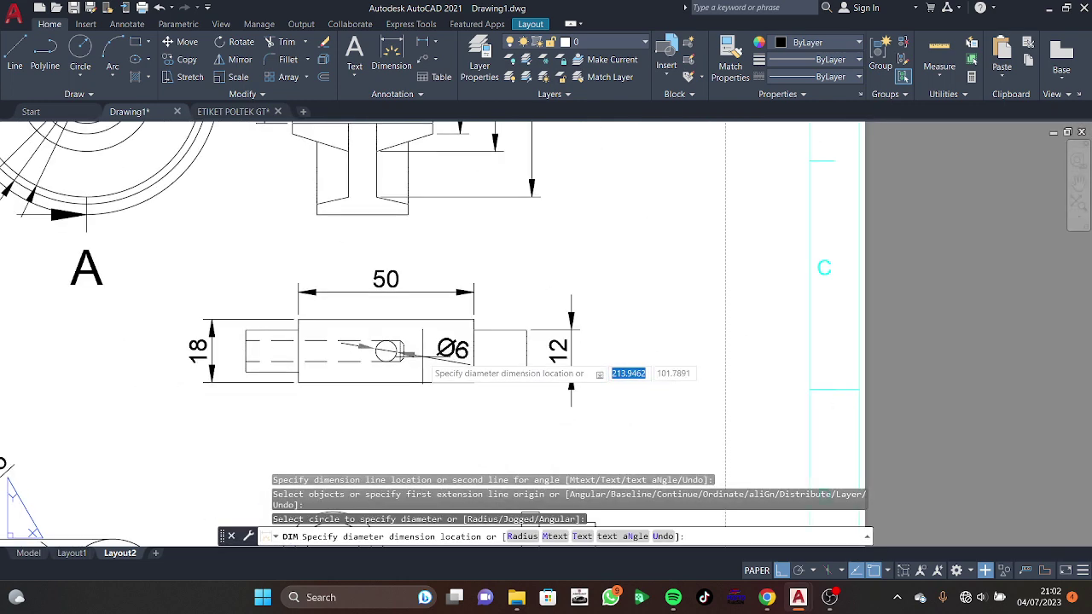
click(358, 412)
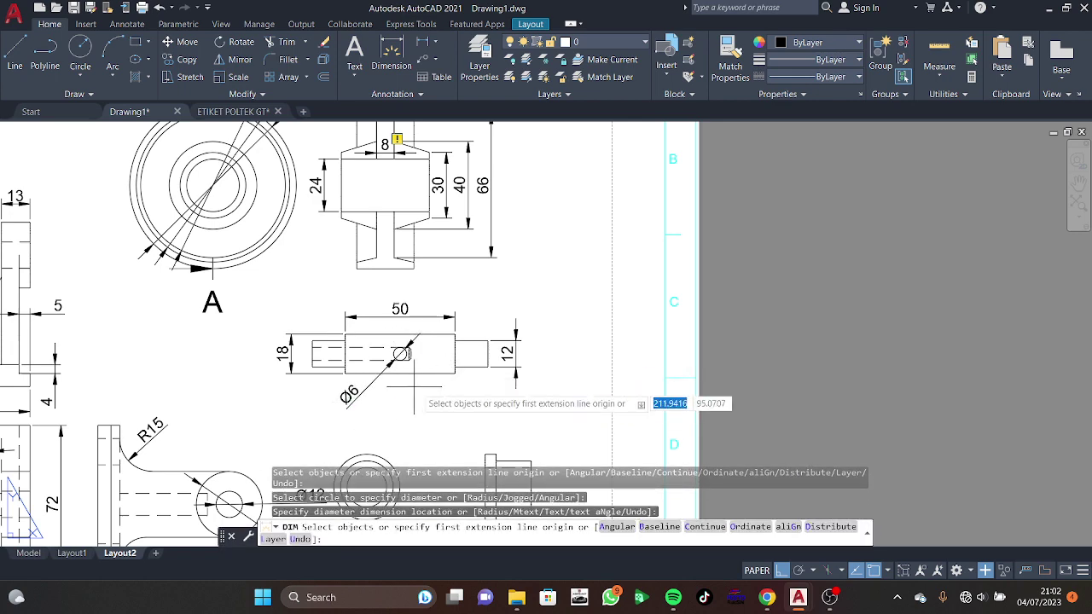
Step: Add the 25 distance from the body's left end to the hole centre
scroll(417, 384, up, 2)
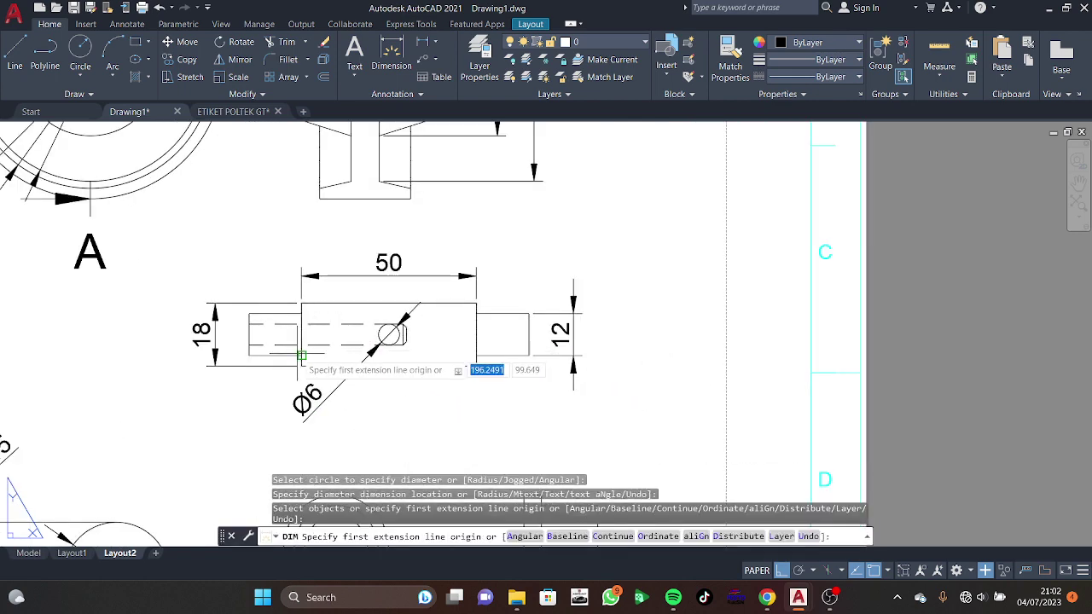
click(301, 344)
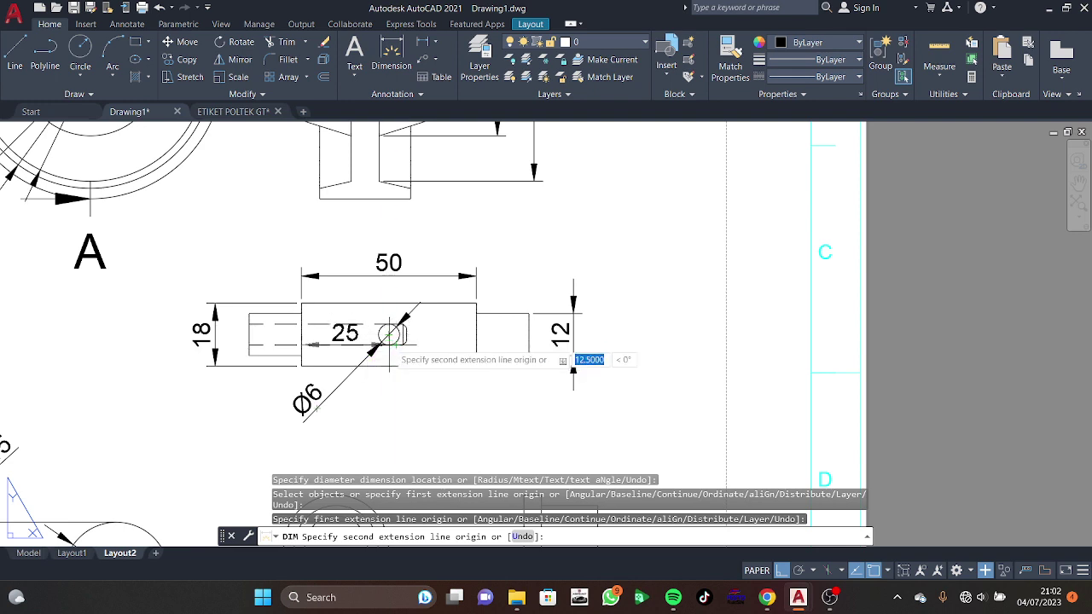
key(Escape)
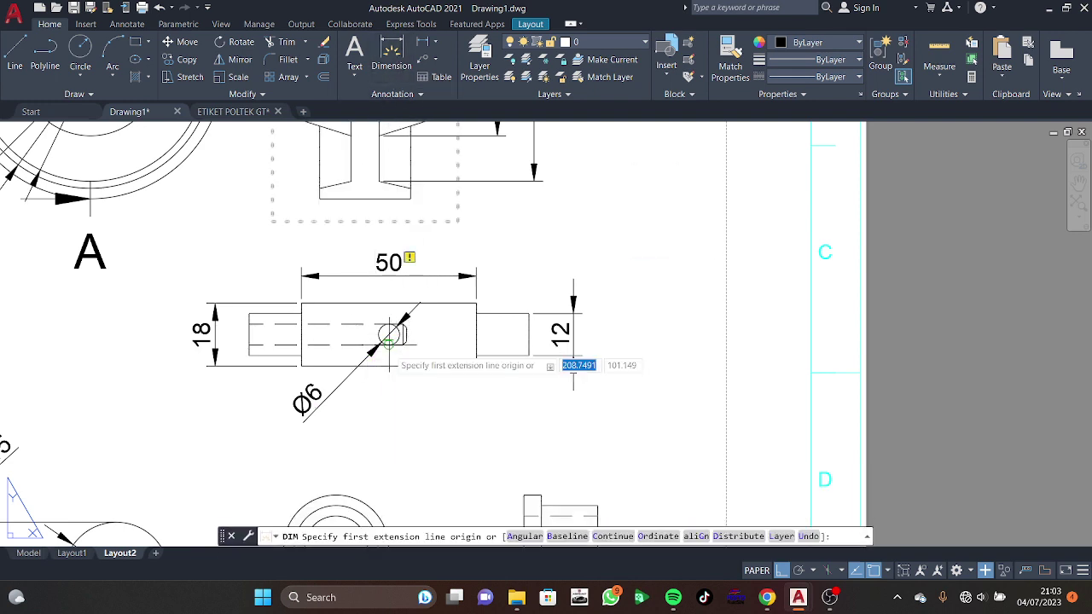
click(303, 343)
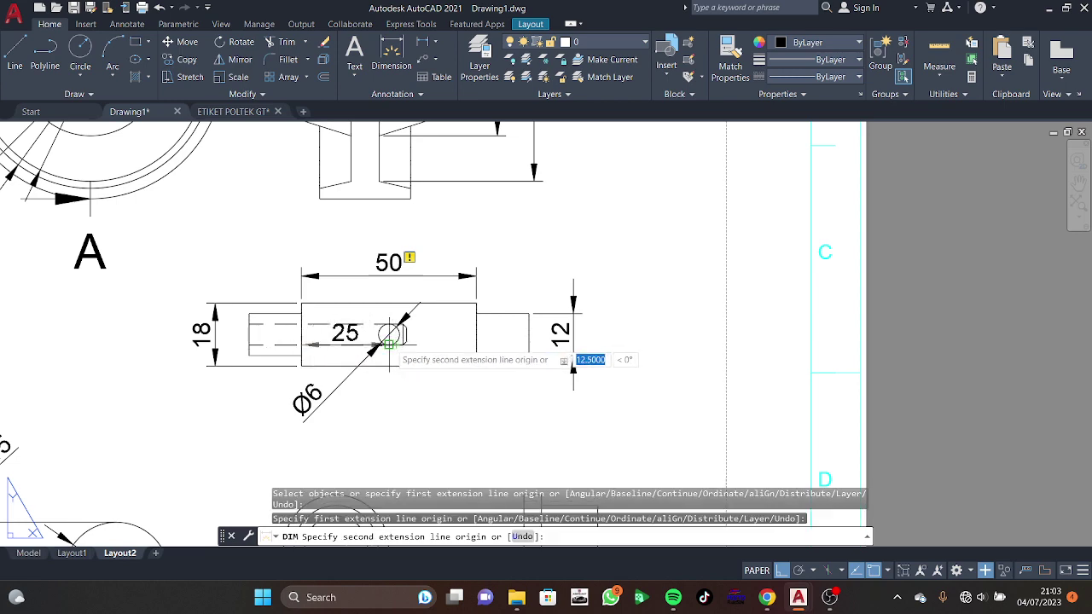
click(389, 344)
click(389, 446)
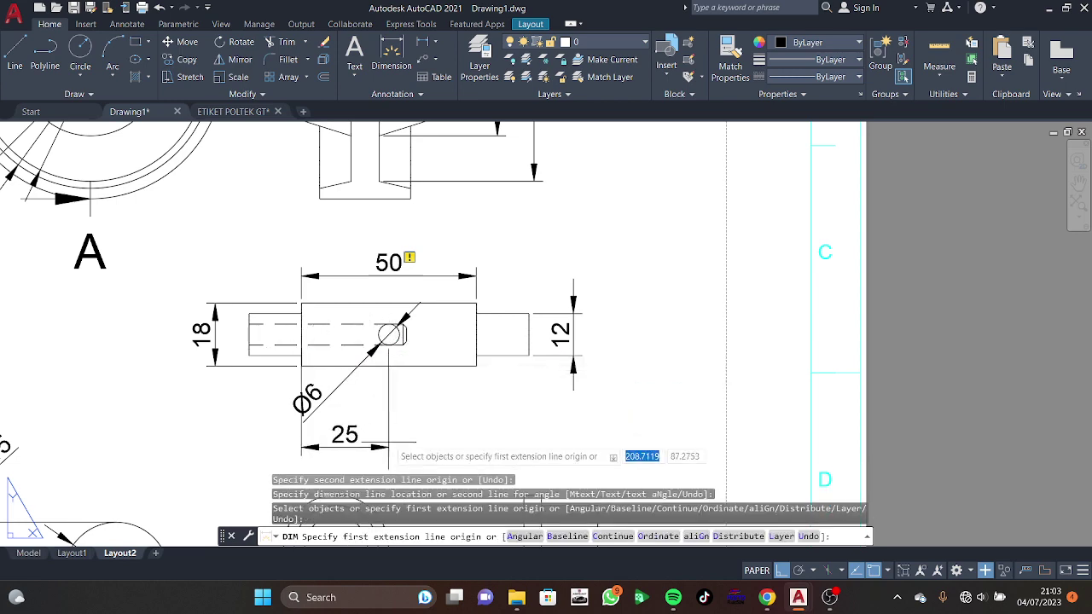
Step: Add the 15 length dimension below the shaft's narrow end
middle_drag(452, 380, 397, 374)
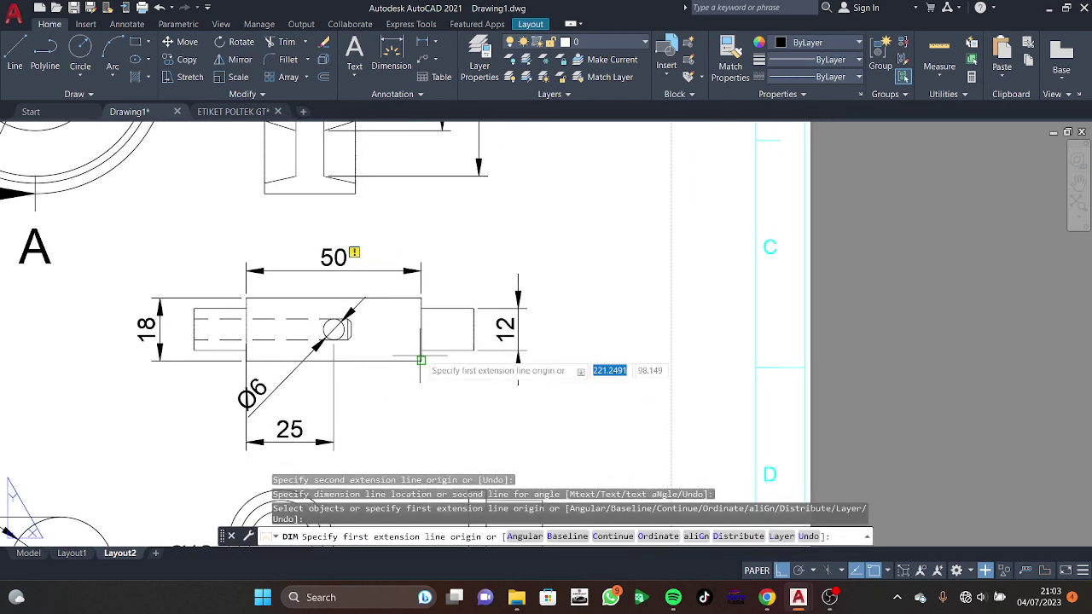
click(420, 350)
click(473, 349)
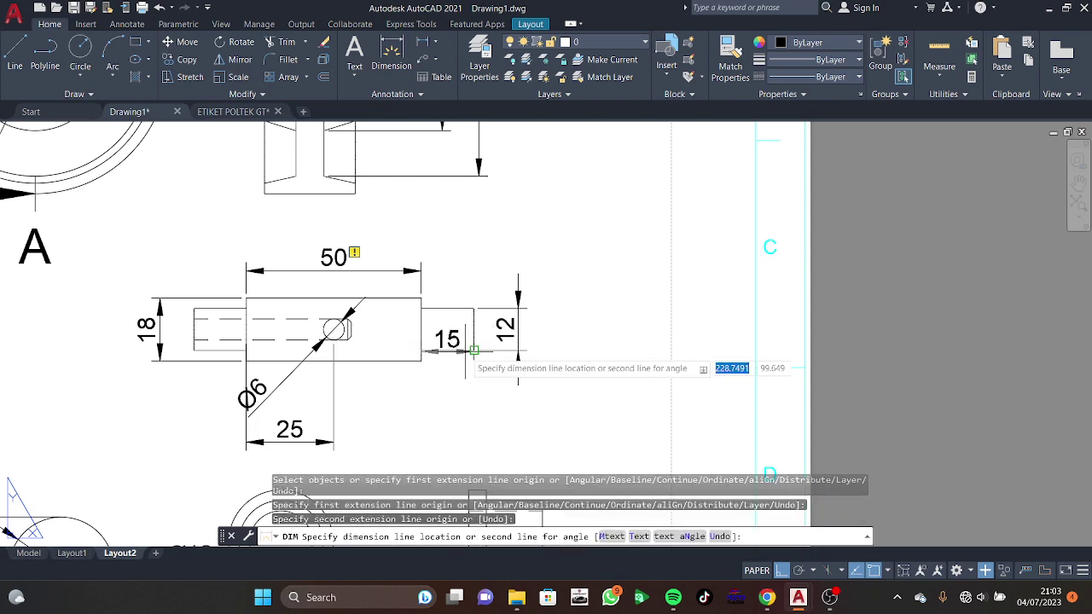
click(463, 391)
Step: Place the 16 width dimension across the bushing's top
scroll(463, 391, down, 5)
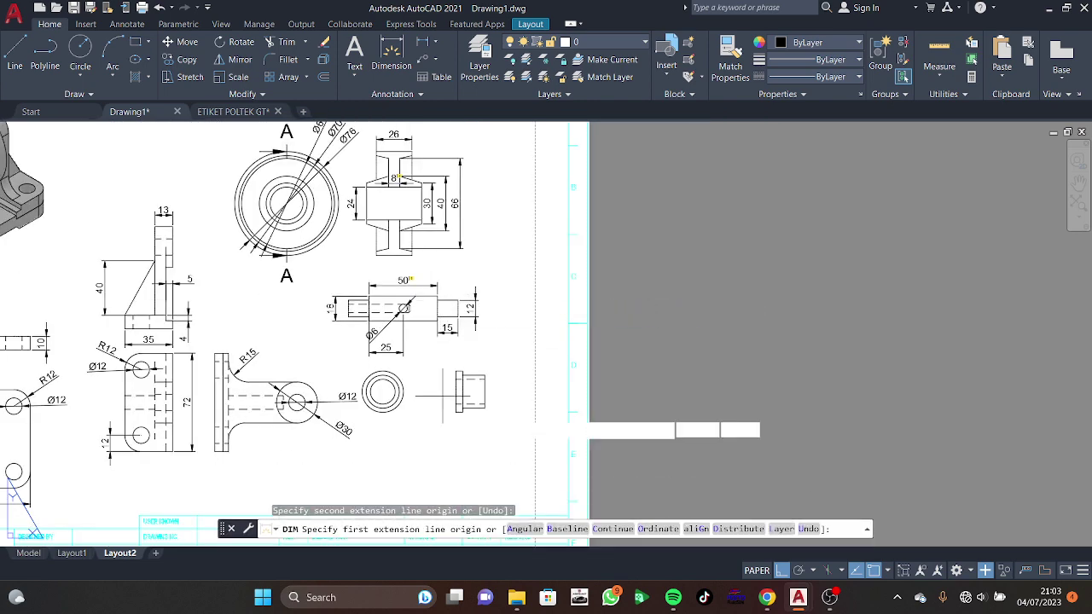
scroll(435, 358, up, 5)
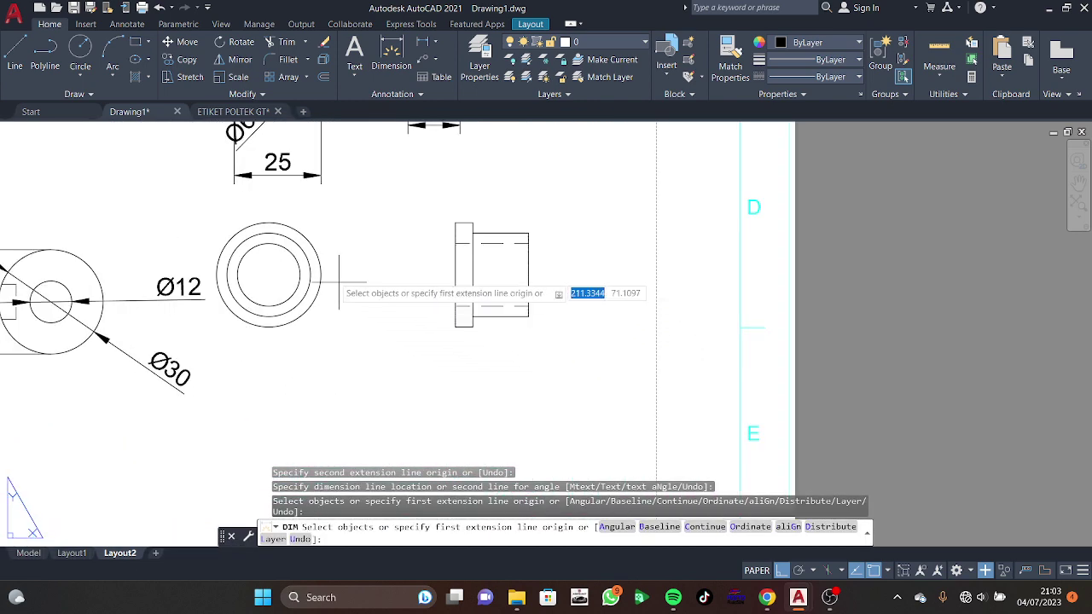
click(455, 222)
text(u)
key(Return)
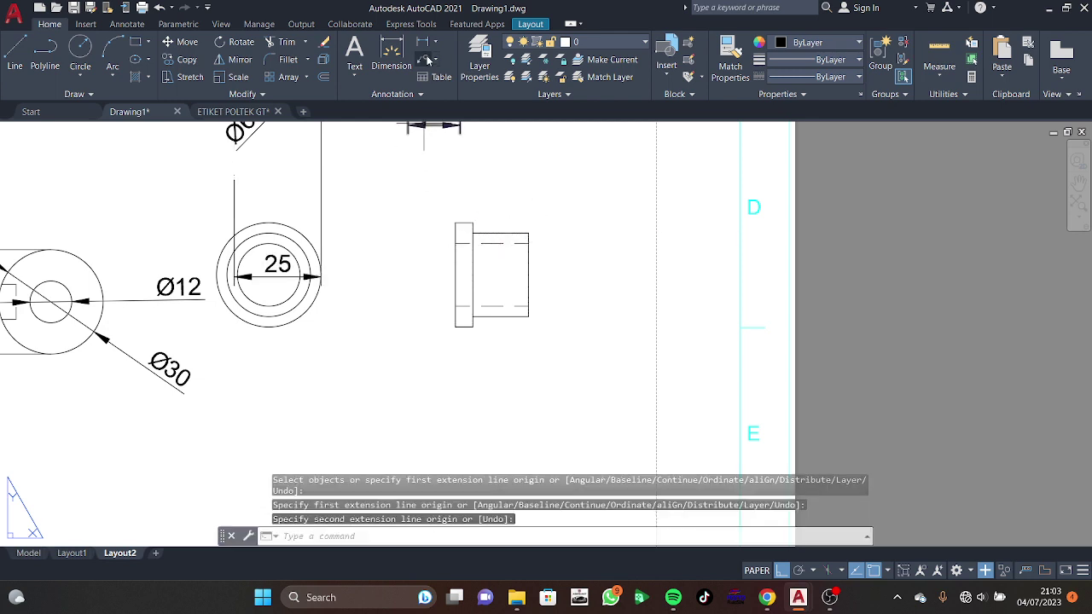
click(472, 232)
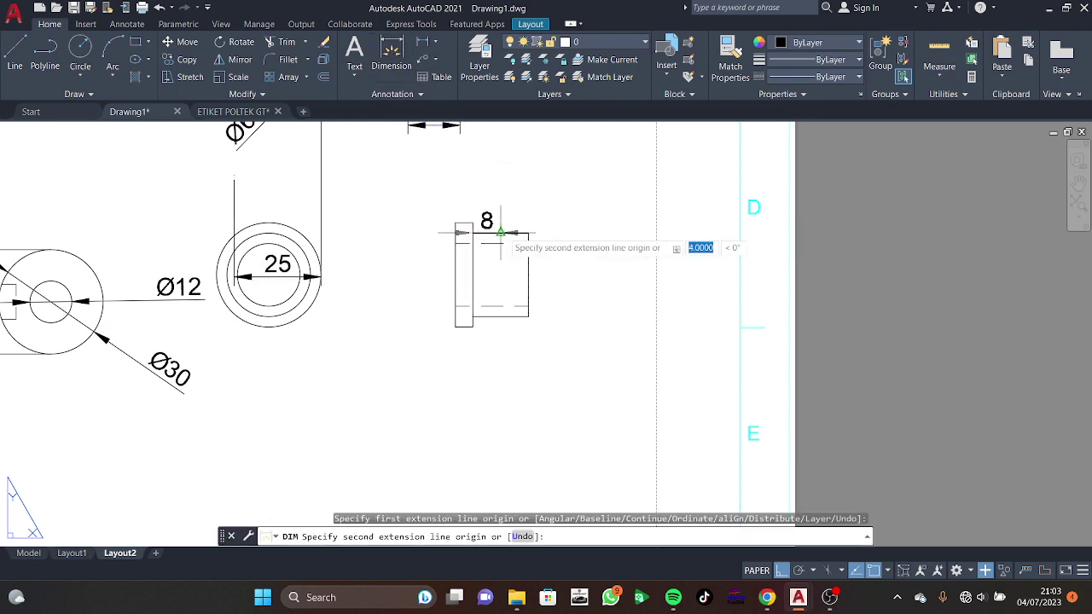
click(528, 233)
click(528, 205)
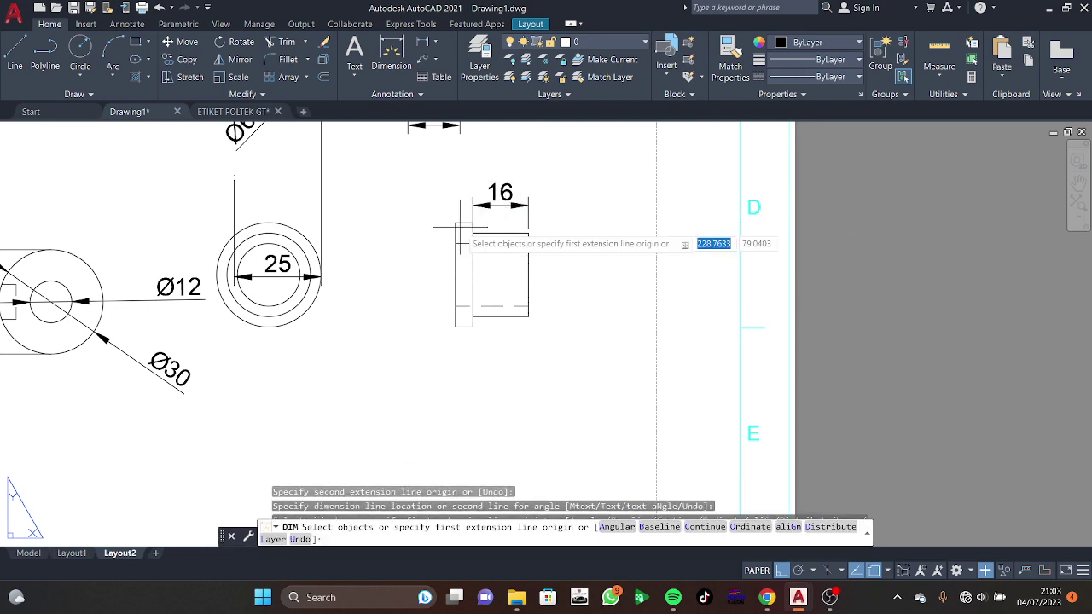
Step: Add the 21 overall width below the part, discarding stray 10,5 measurements
click(529, 233)
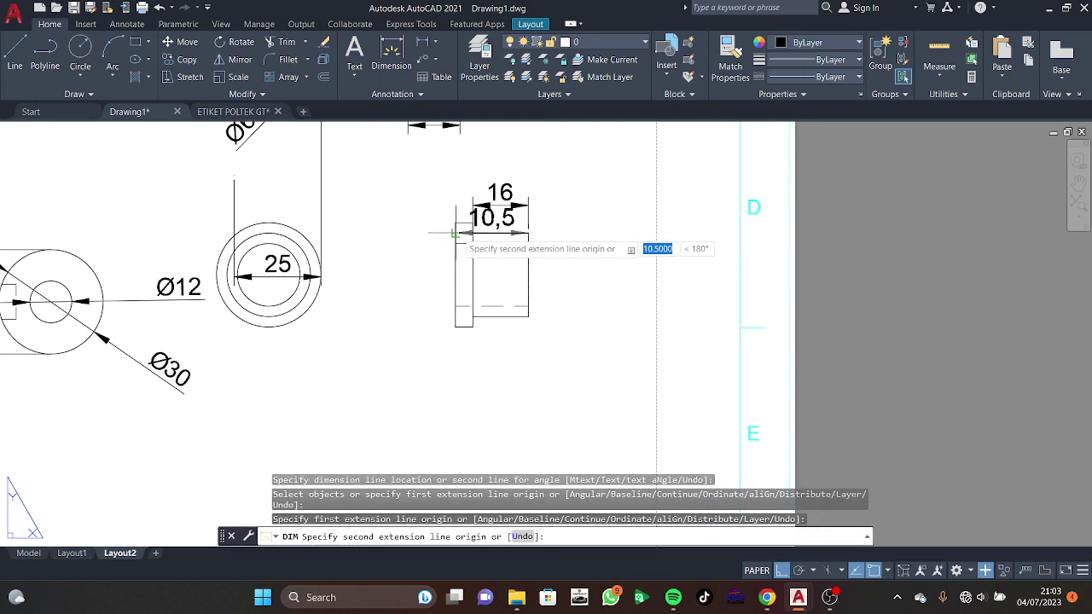
click(455, 233)
key(Escape)
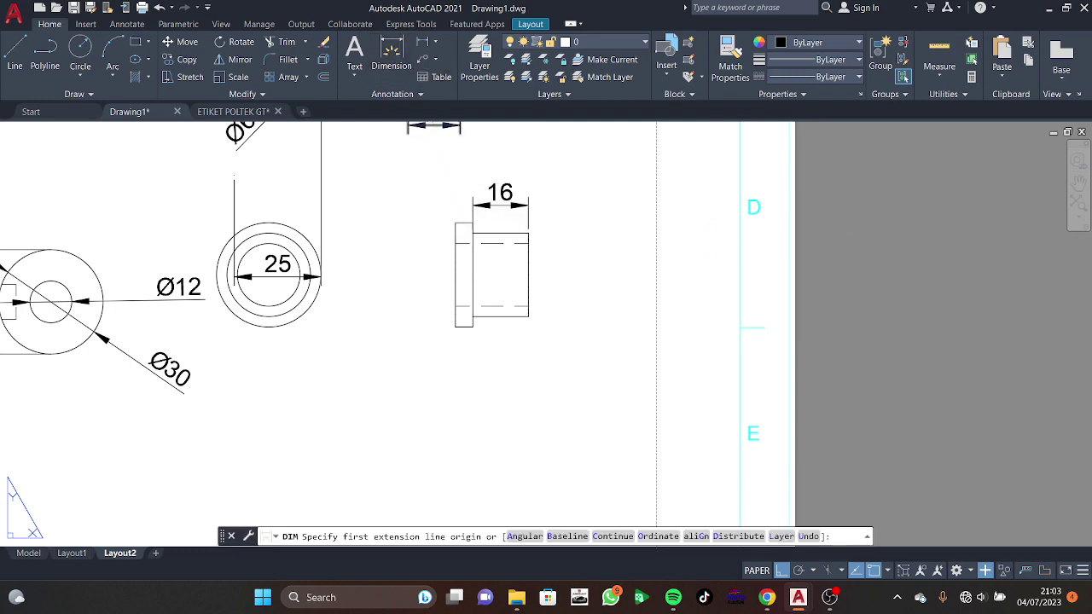
click(527, 232)
key(Escape)
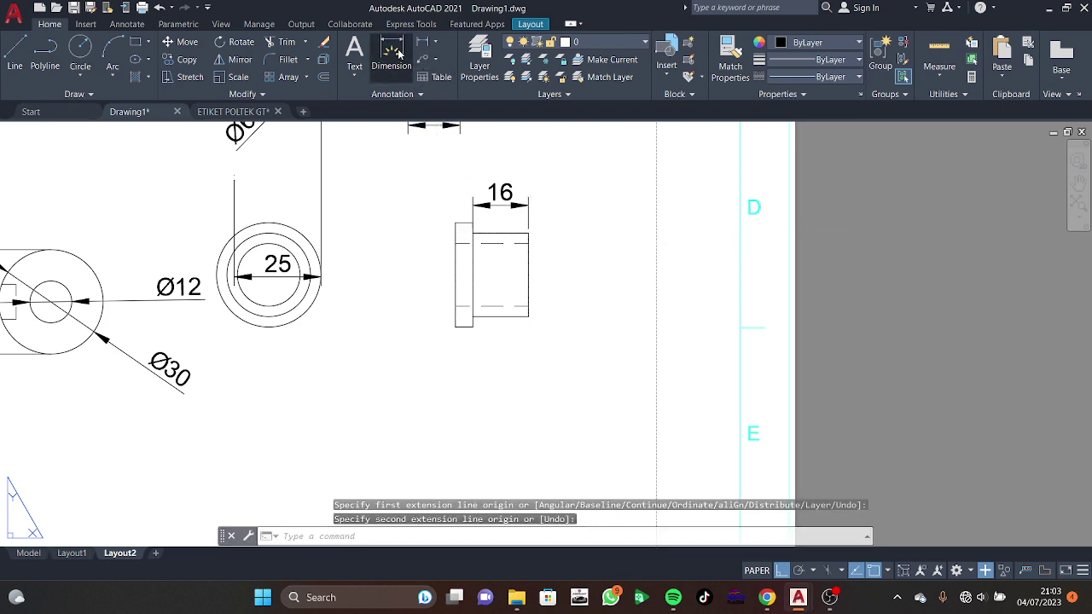
click(398, 53)
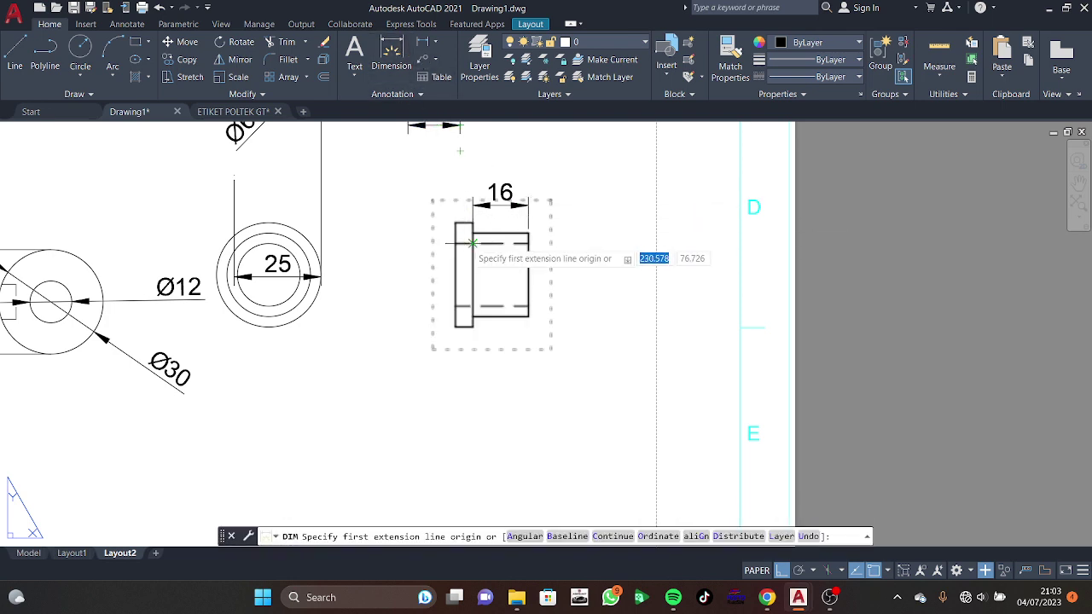
click(527, 232)
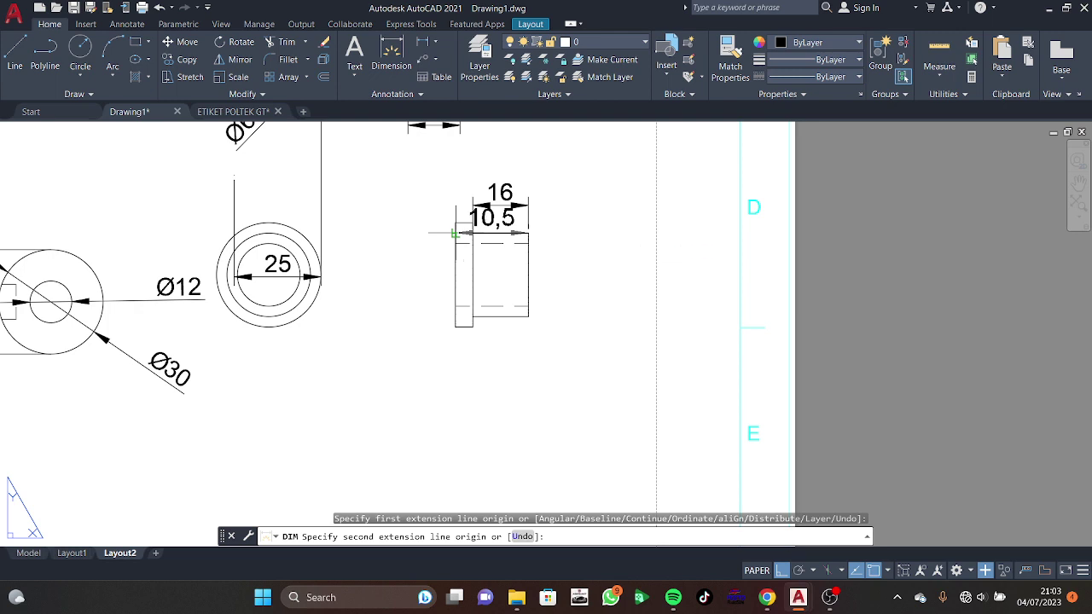
key(Escape)
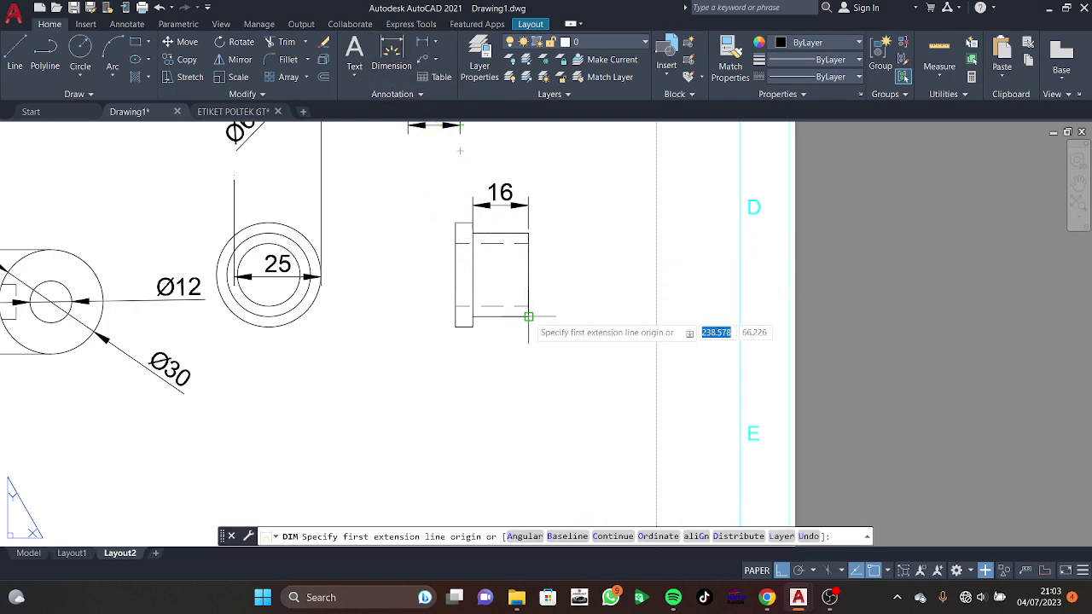
click(529, 317)
click(455, 317)
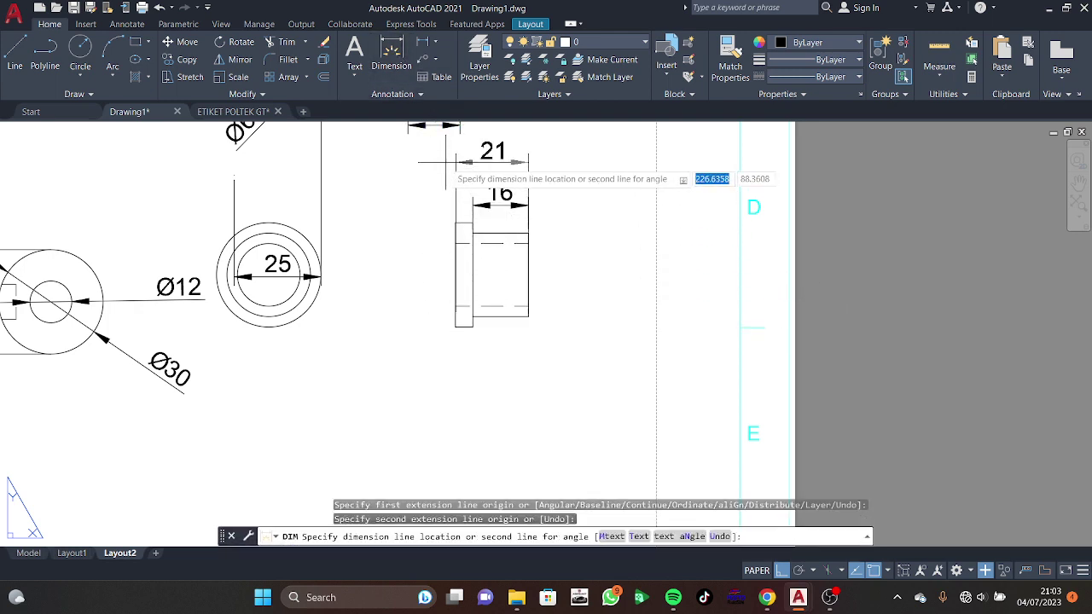
click(492, 365)
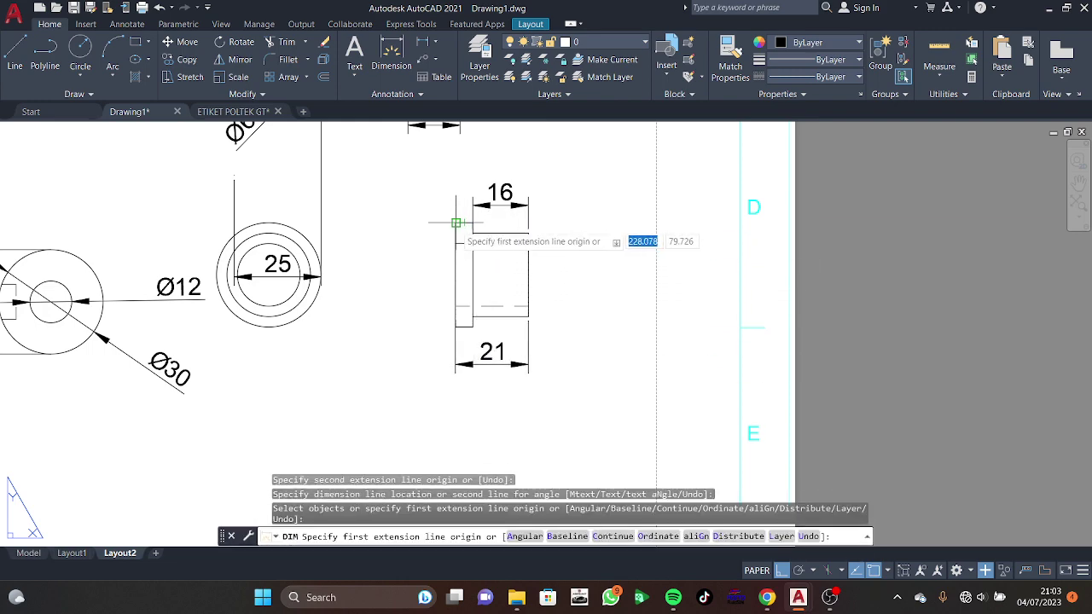
Step: Add the vertical 3,6 step dimension on the part's right side
click(528, 232)
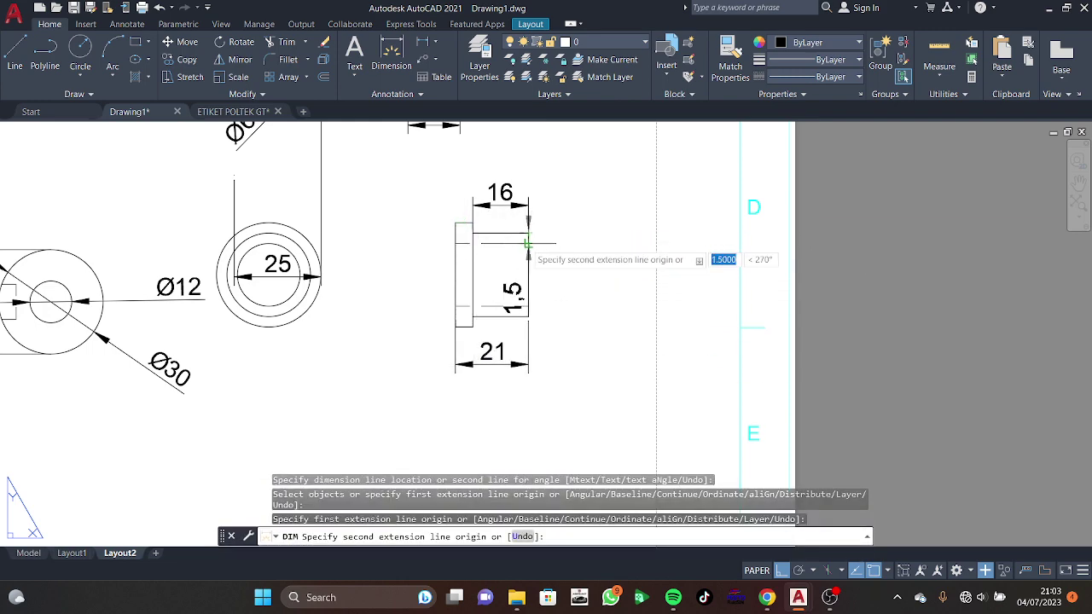
click(528, 244)
key(Escape)
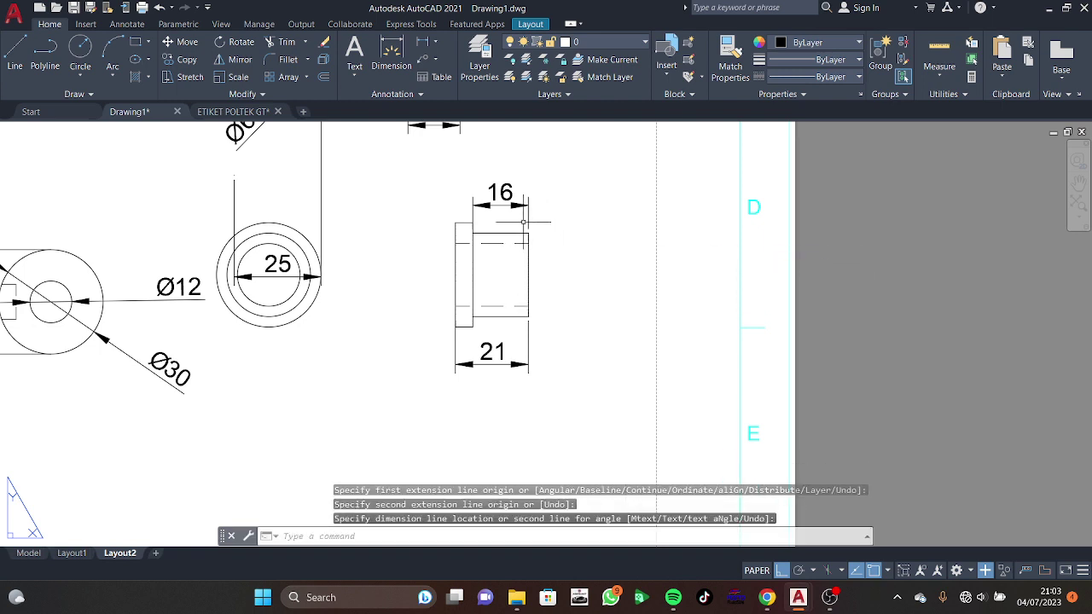
click(391, 52)
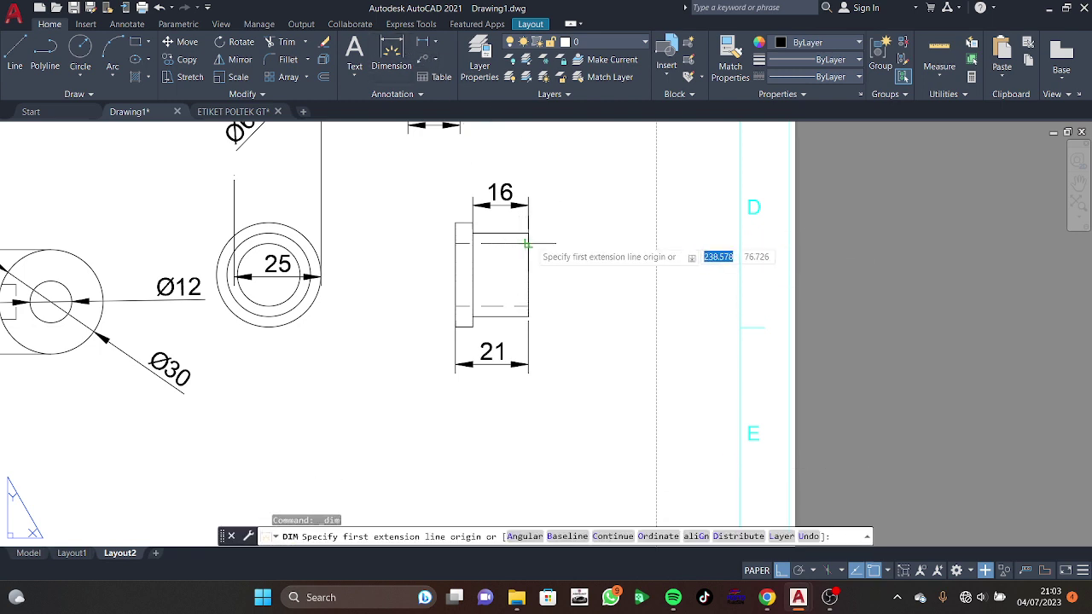
click(529, 243)
click(528, 232)
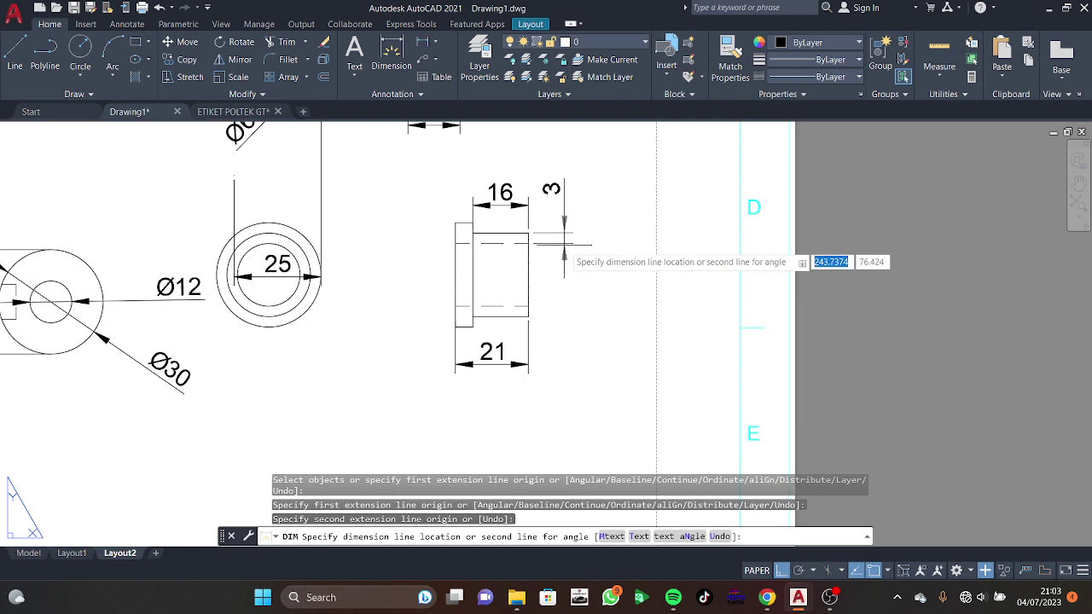
click(563, 245)
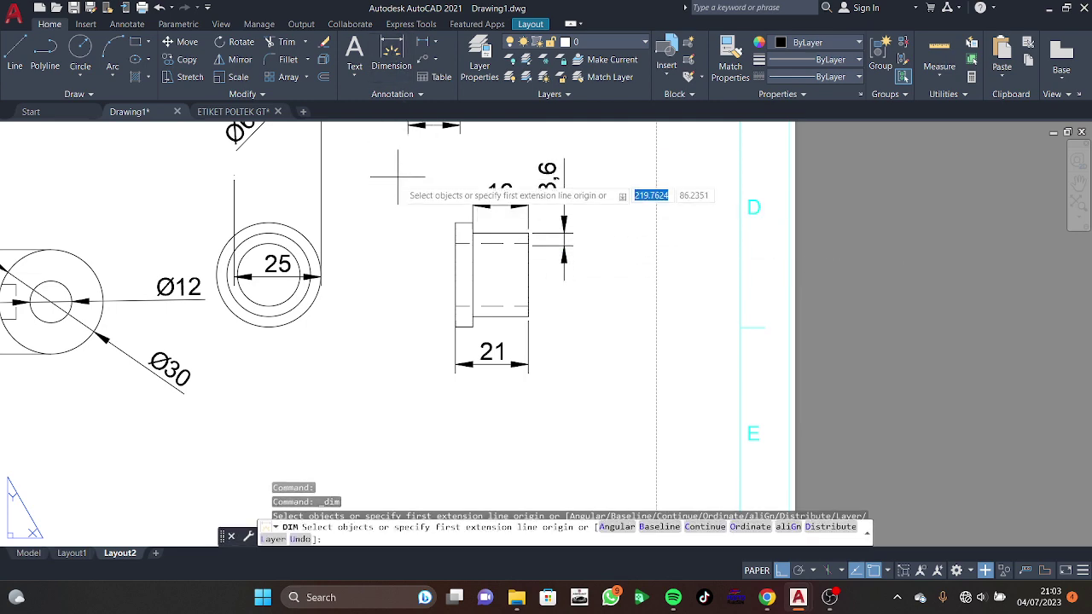
key(Escape)
Step: Reposition the 25 dimension from across the concentric rings to clear space above them
middle_drag(373, 220, 418, 297)
click(324, 354)
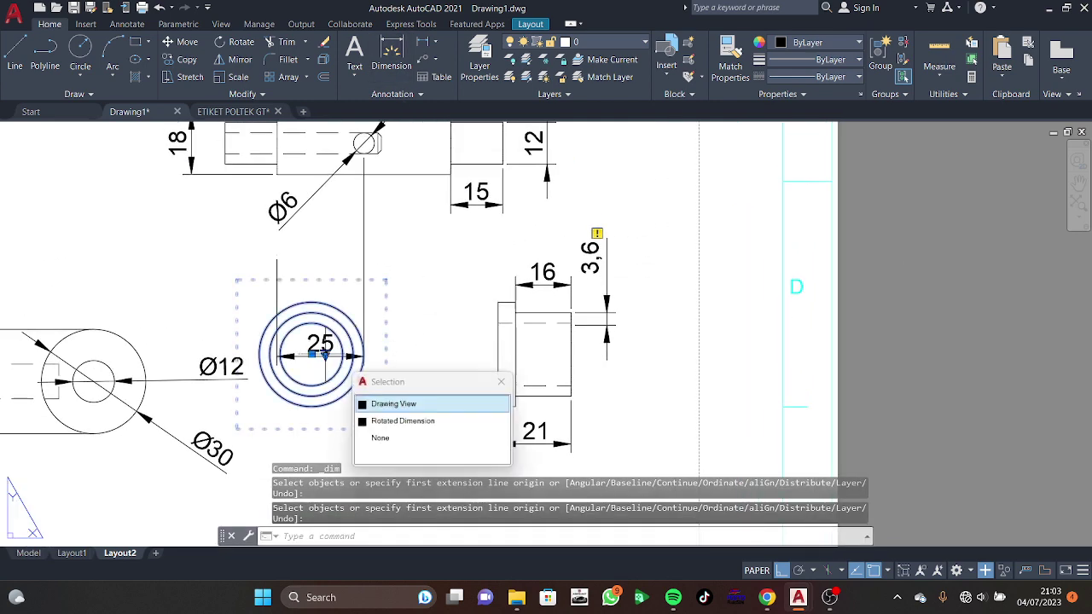
click(312, 352)
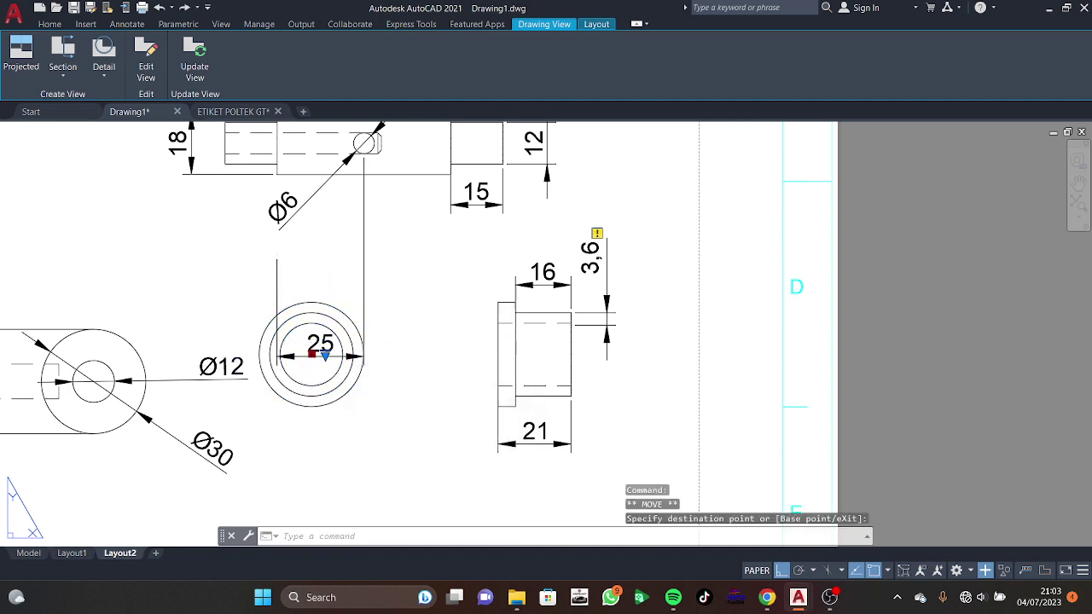
click(312, 352)
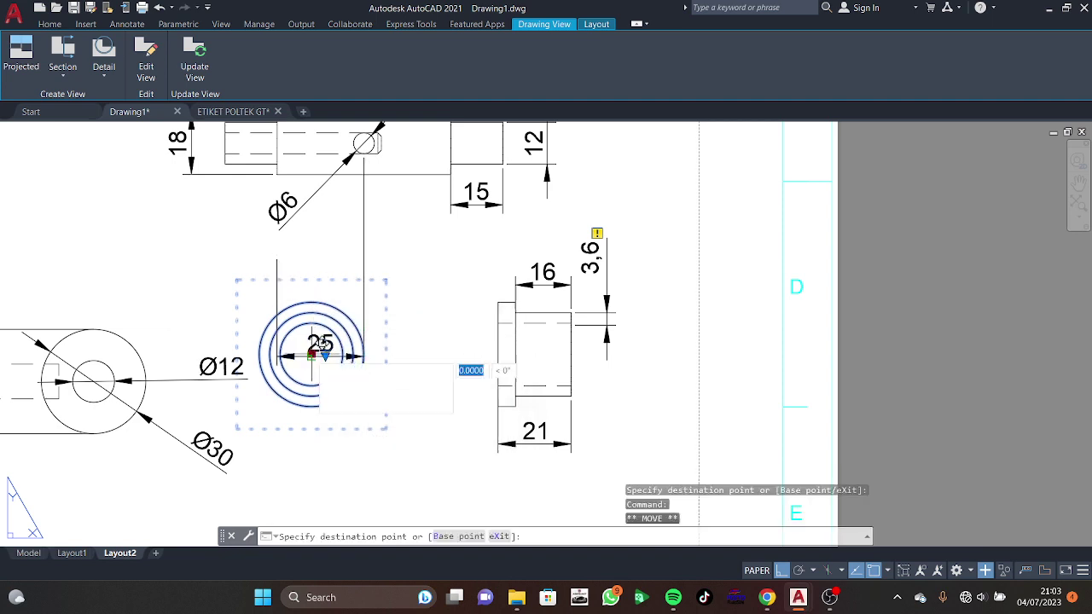
key(Escape)
click(355, 351)
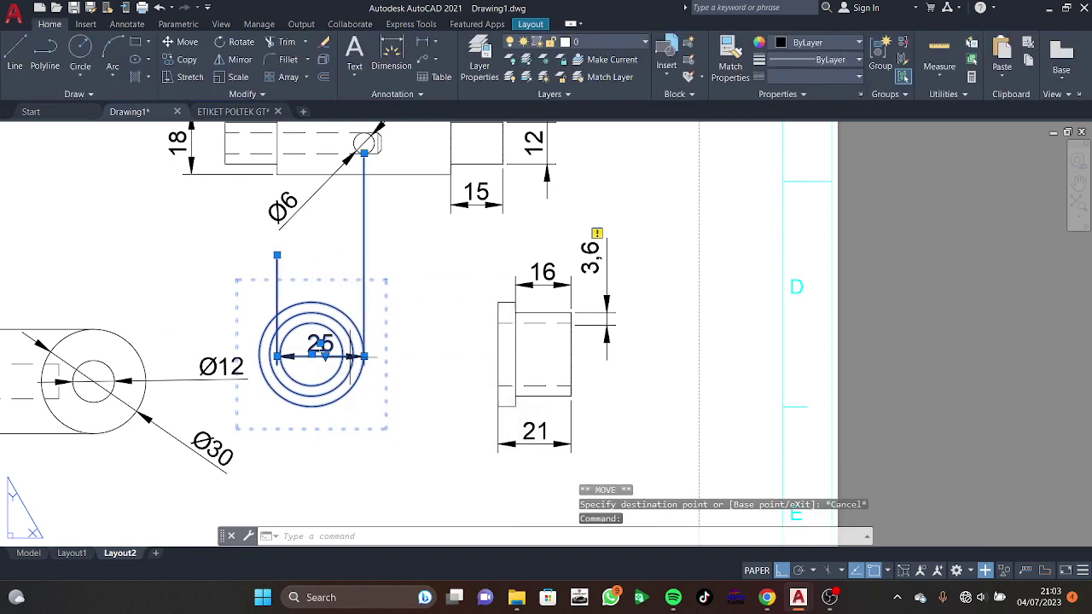
key(Escape)
click(355, 351)
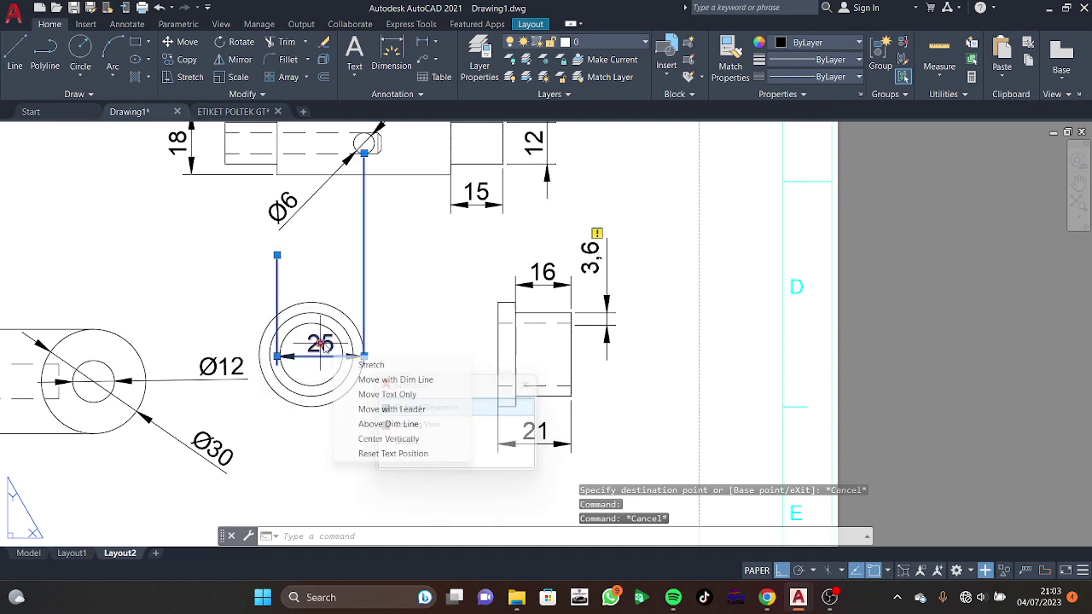
click(364, 356)
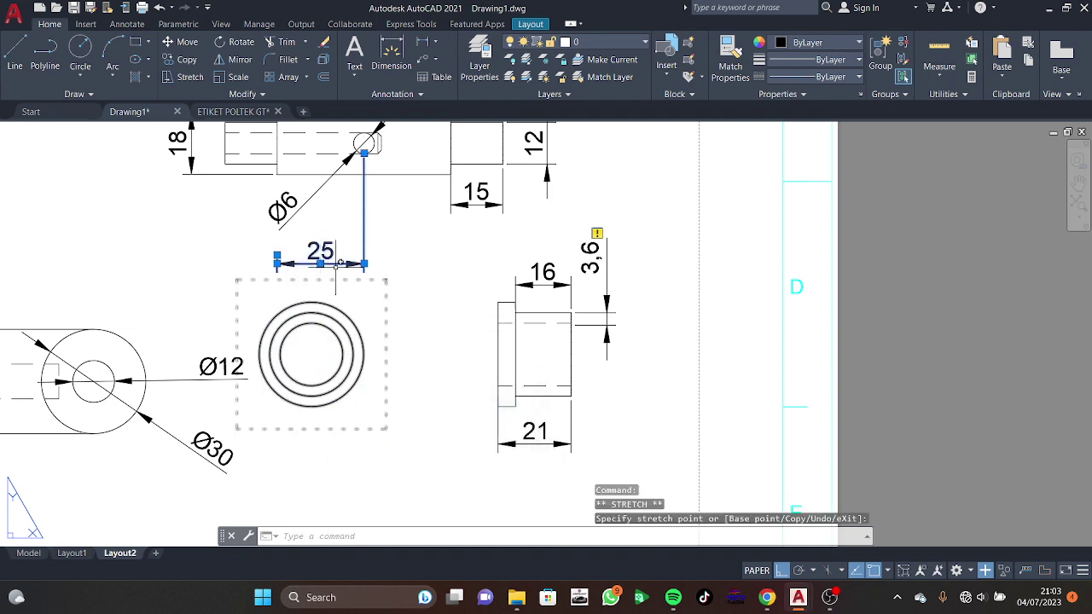
click(339, 265)
click(391, 56)
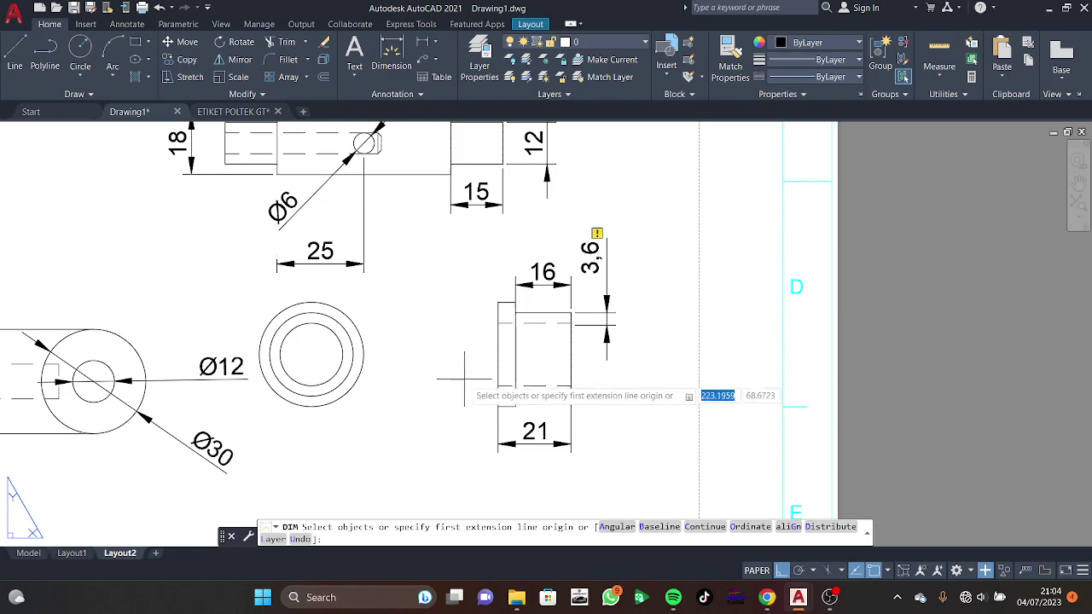
Step: Zoom and pan out to show the entire Layout2 sheet with all views and the title block
scroll(473, 354, down, 4)
middle_drag(420, 352, 618, 368)
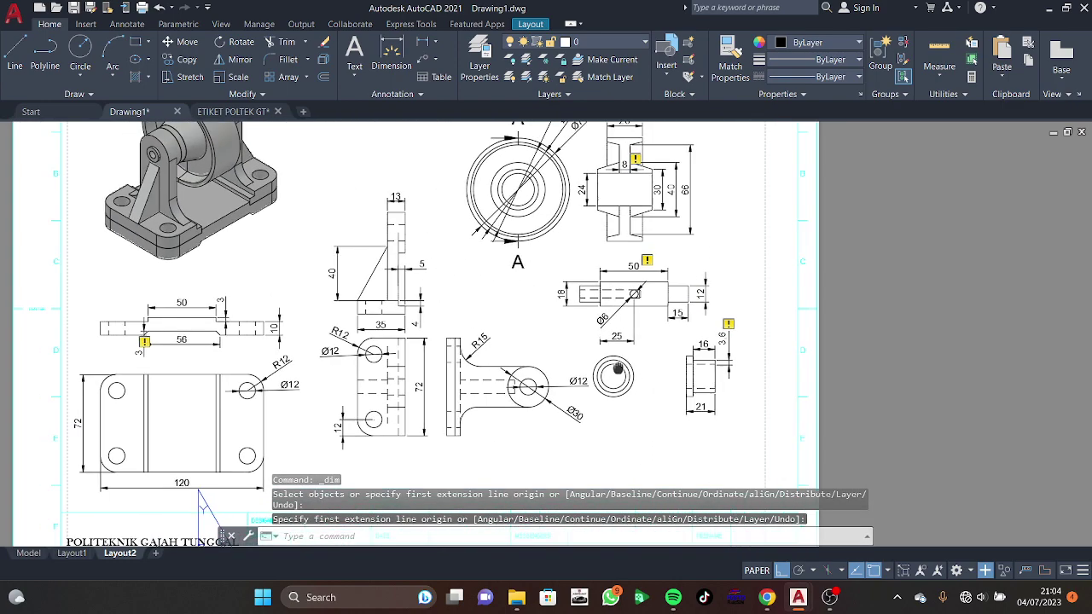
scroll(618, 367, down, 3)
scroll(617, 367, up, 2)
scroll(617, 366, up, 1)
scroll(617, 367, up, 1)
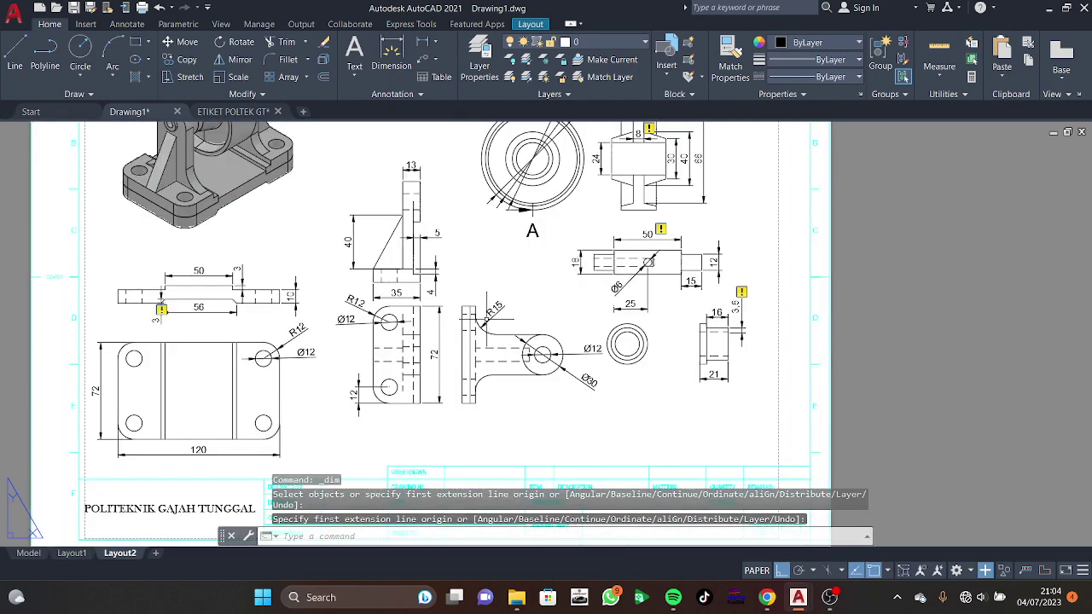
scroll(539, 367, down, 2)
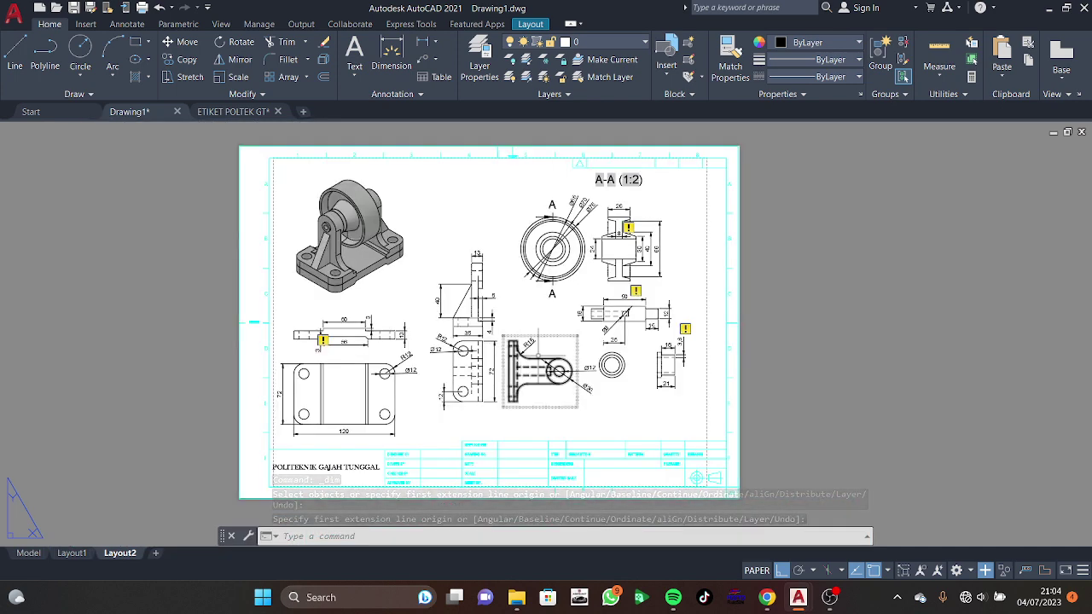